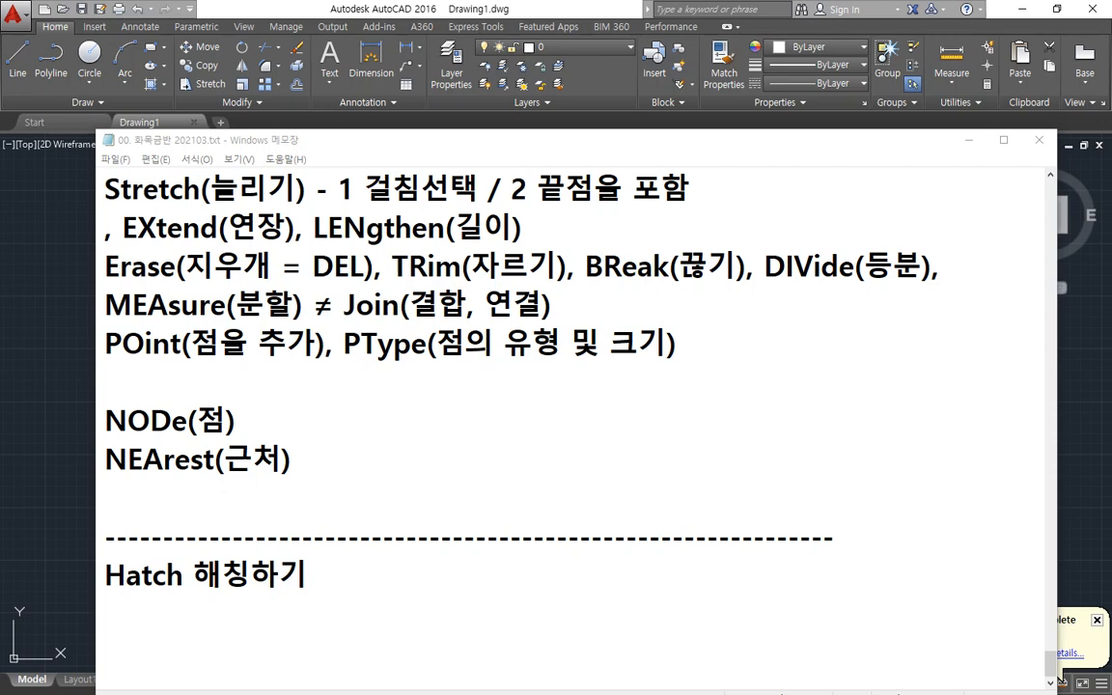
Move the notes window up so it is fully in view and select the initial H of the "Hatch 해칭하기" heading.
left_click_drag(428, 139, 431, 36)
key("Left")
key("Left")
key("Left")
key("Left")
key("Left")
key("Left")
key("Left")
key("Left")
key("Left")
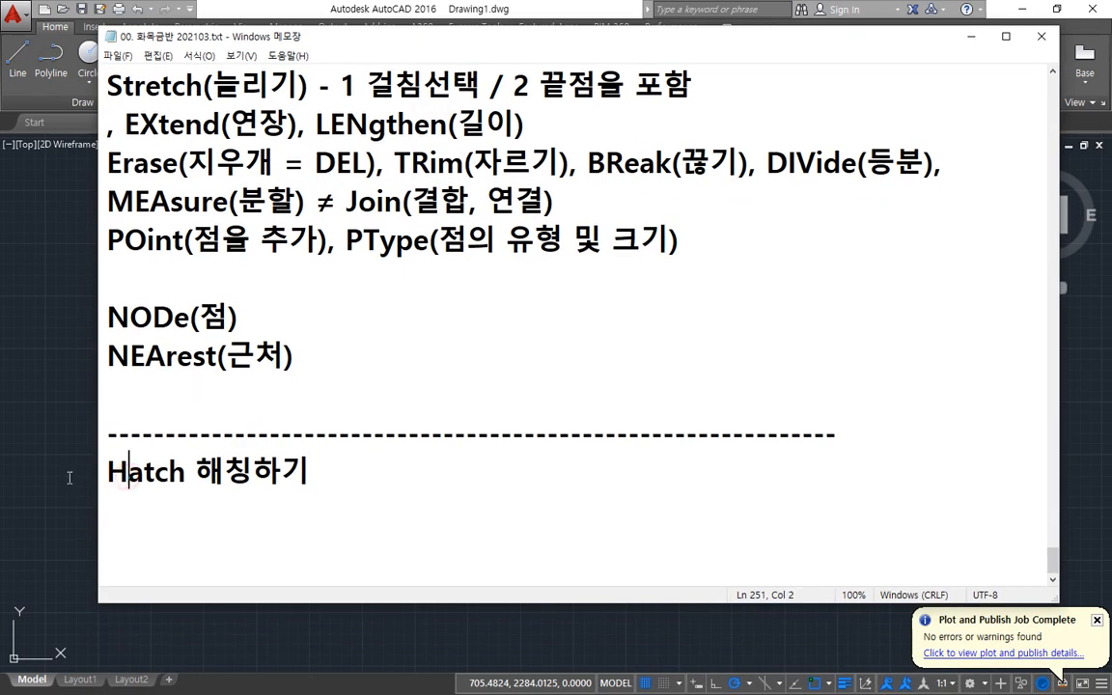
key("shift+Left")
Add the bullet "- 단면의 재료(재질)을 표시할 때 사용" under the "Hatch 해칭하기" heading.
key("End")
key("Return")
type("- ")
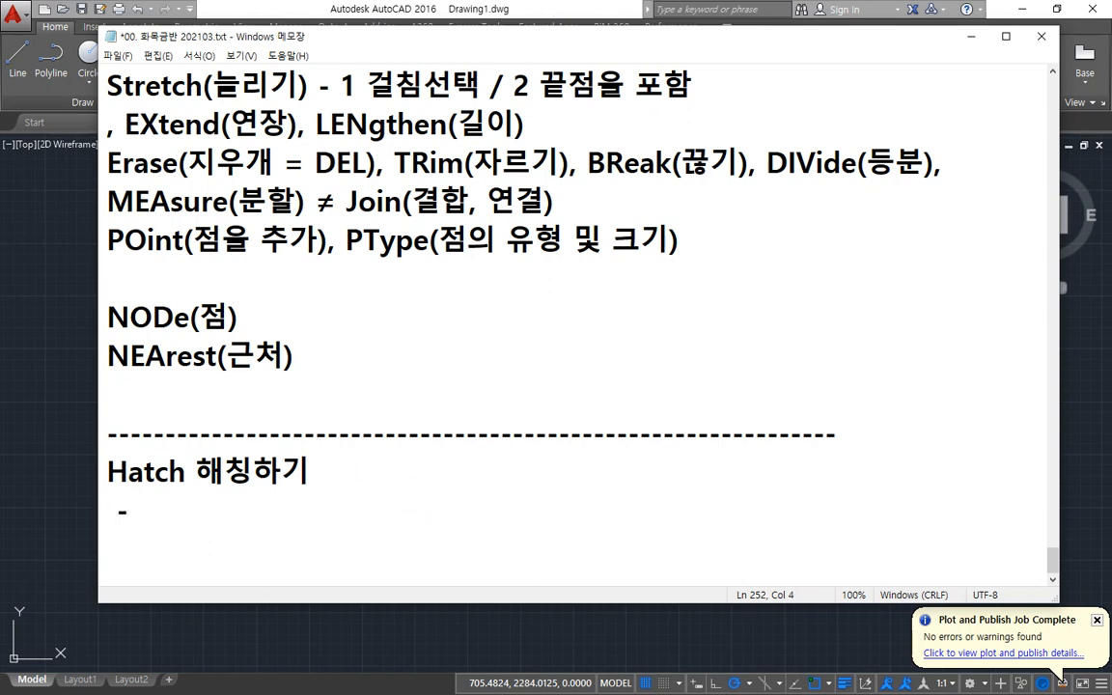
type("단면의")
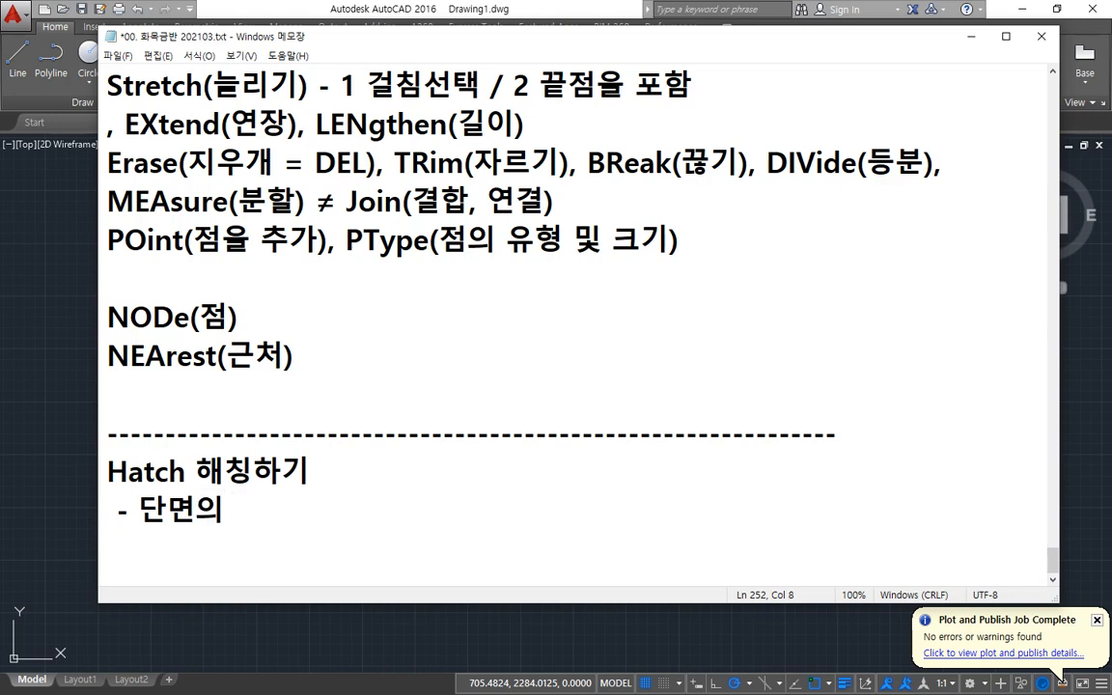
type(" 재료(ㅈ")
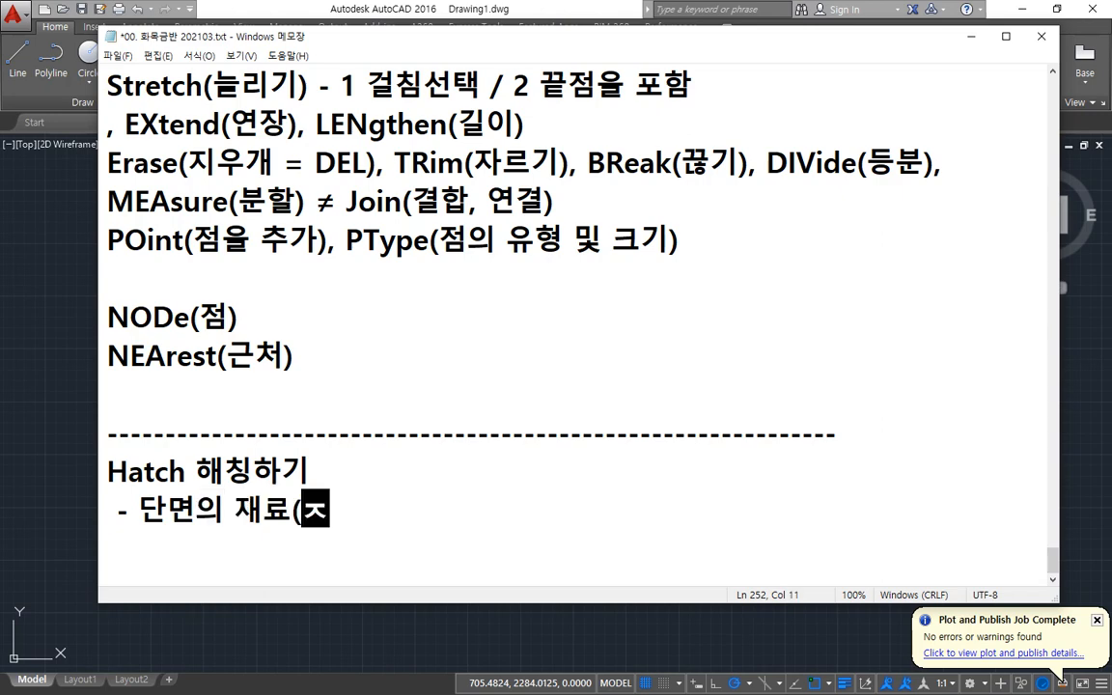
type("재질)을 ㅍ")
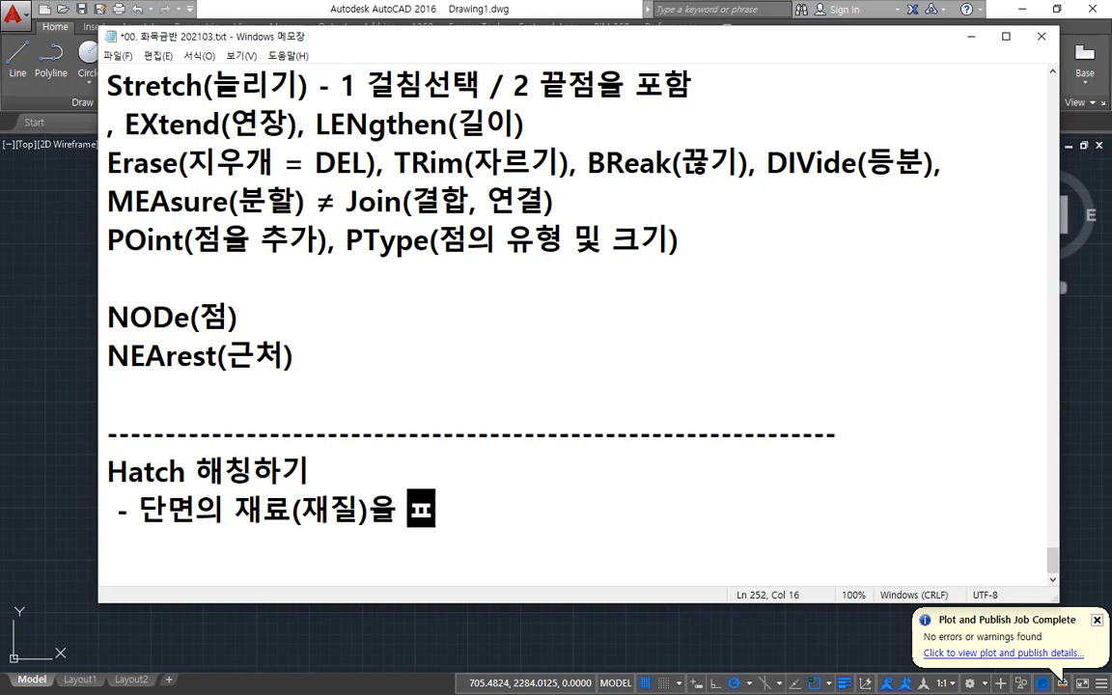
type("표시할 때")
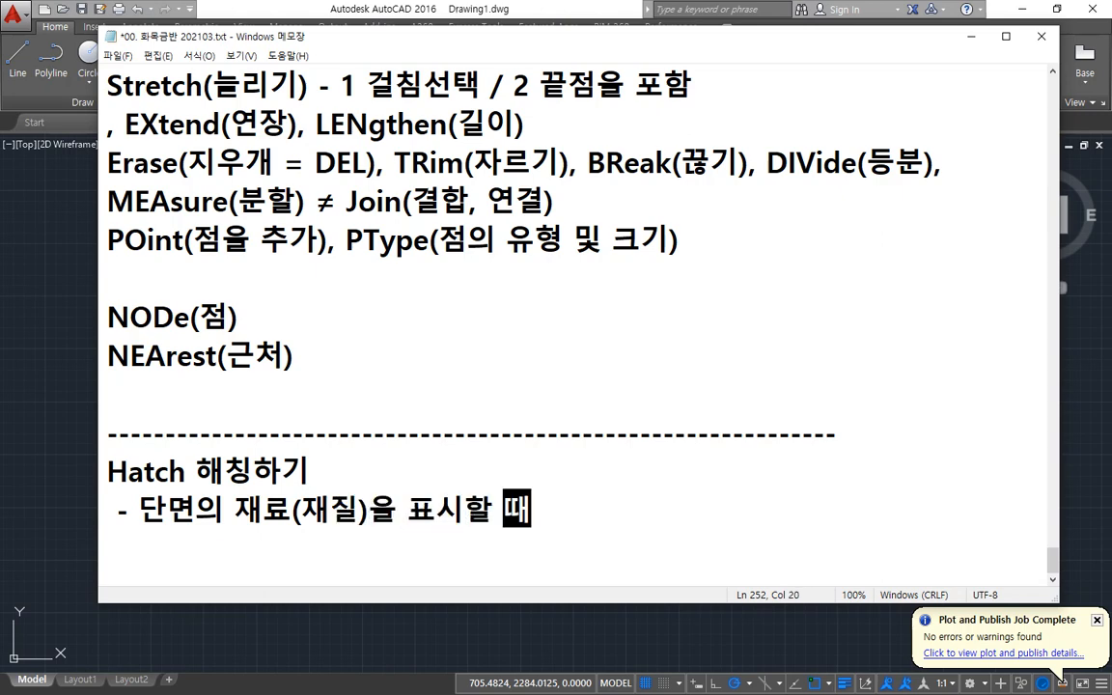
type(" 사용")
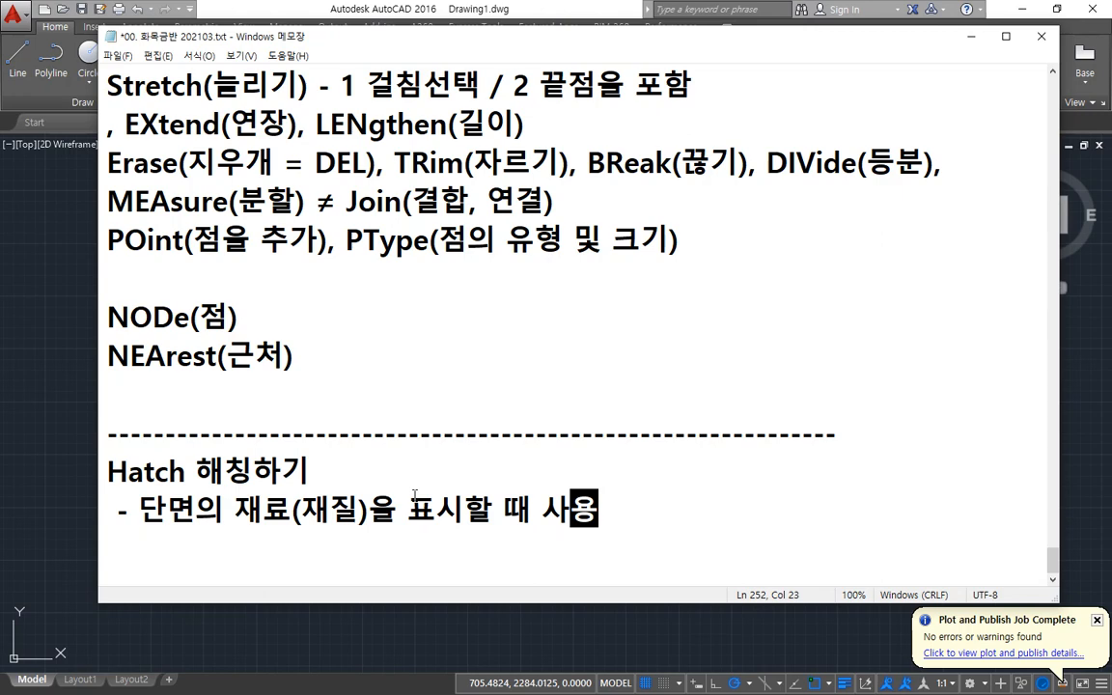
type("-")
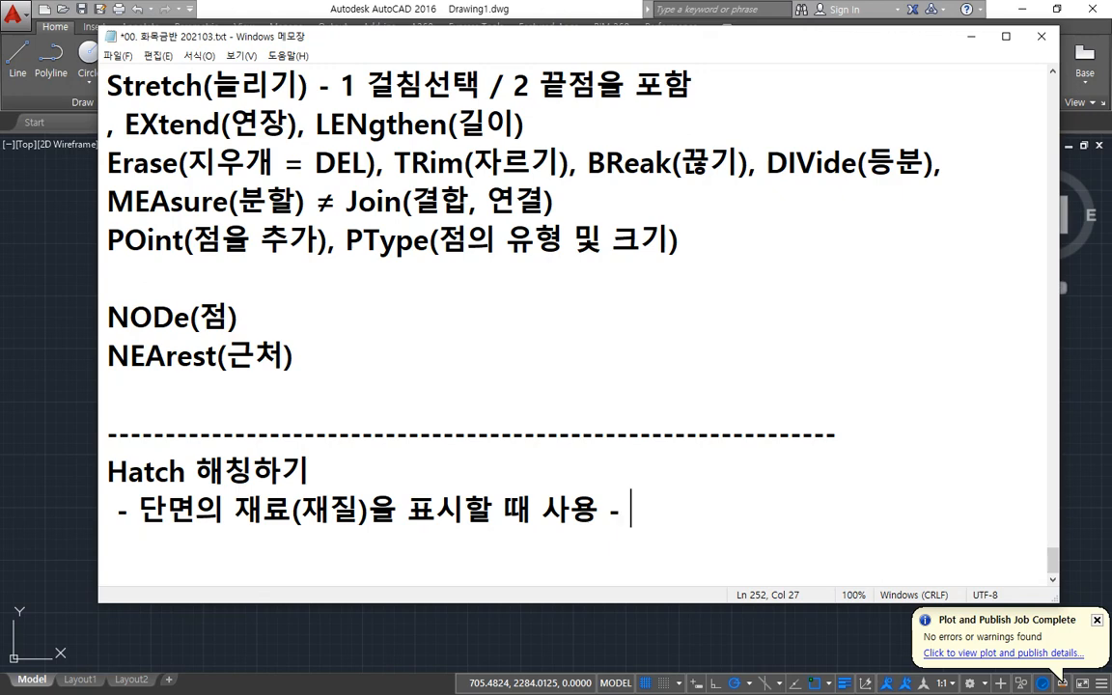
key("BackSpace")
key("BackSpace")
key("BackSpace")
Add a second Hatch bullet reading "- 단면 내부에 공간, 채워진 부분도 있음".
key("Return")
type("- 단면 ")
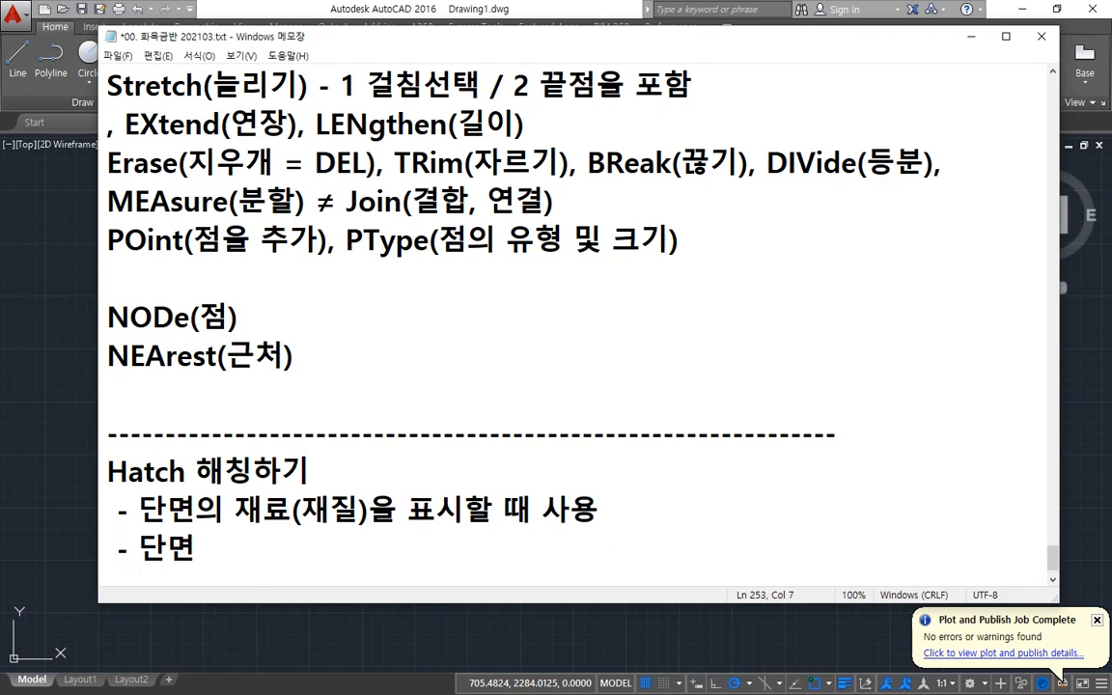
type("내부에 고공간, ")
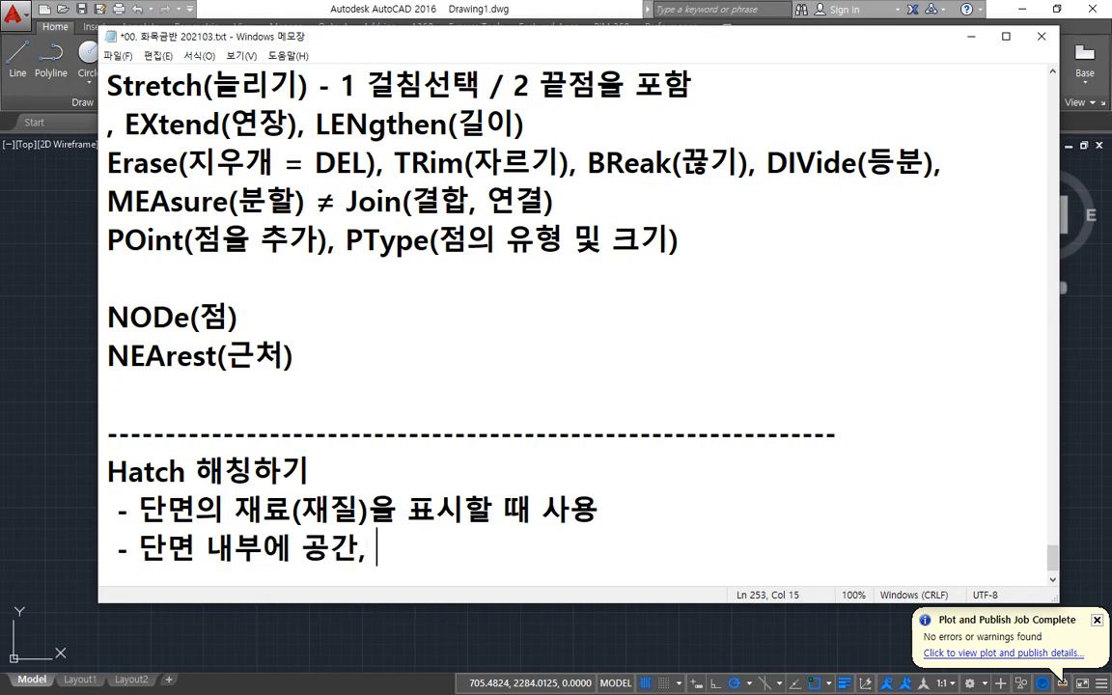
type("채워")
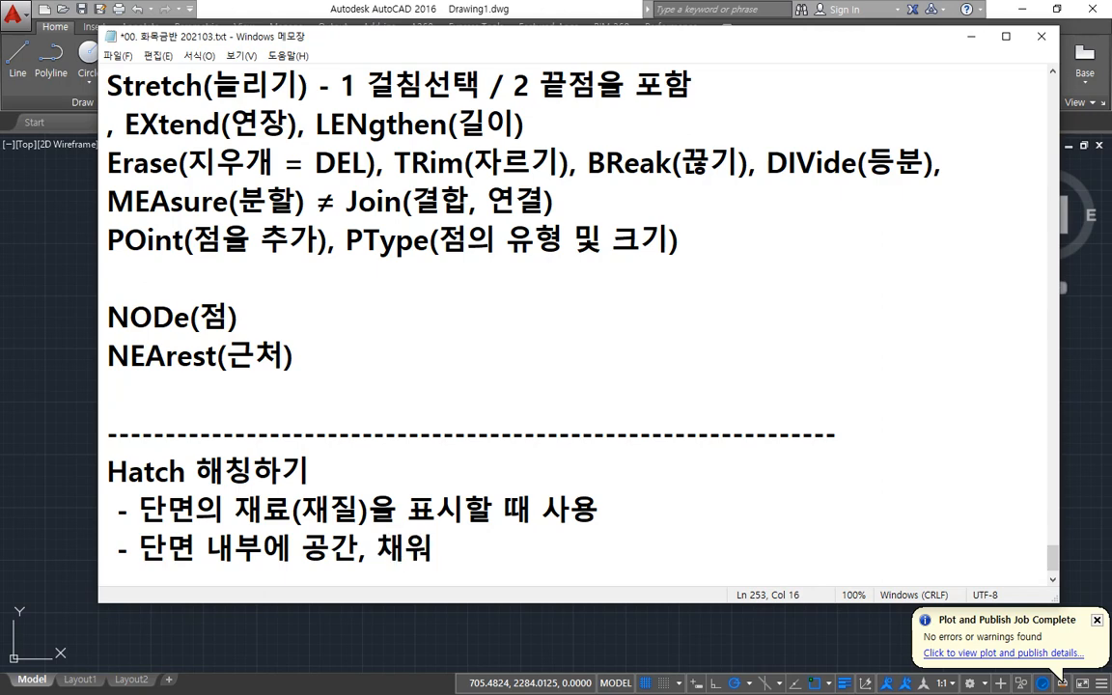
type("진 부분ㄷ")
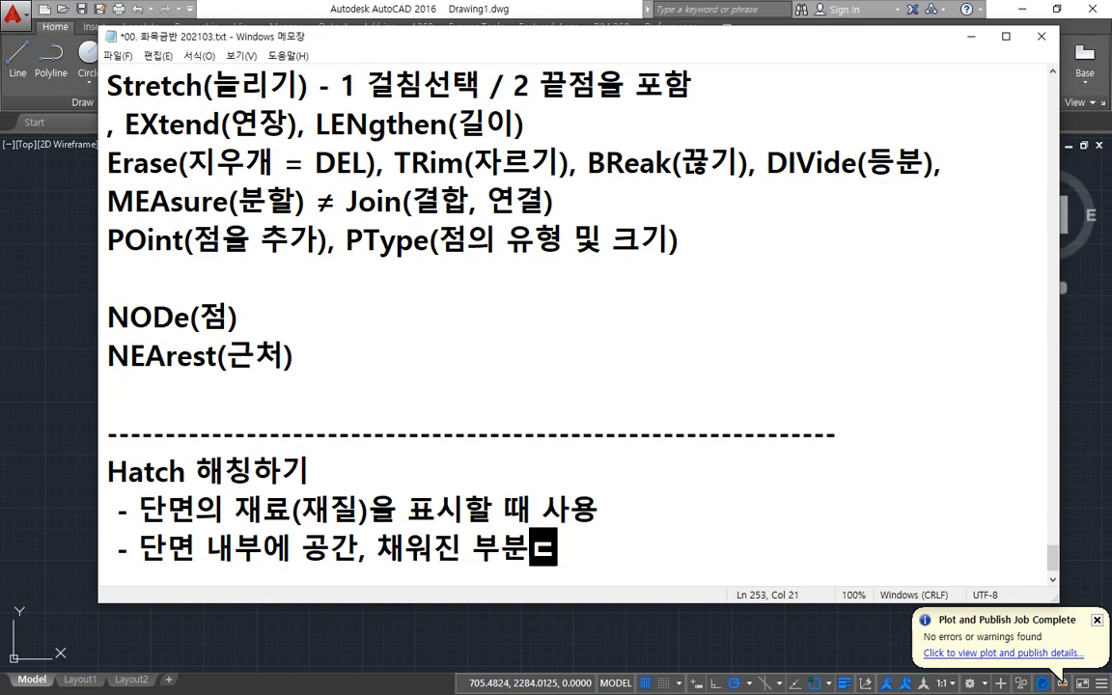
type("ㅗ 있음")
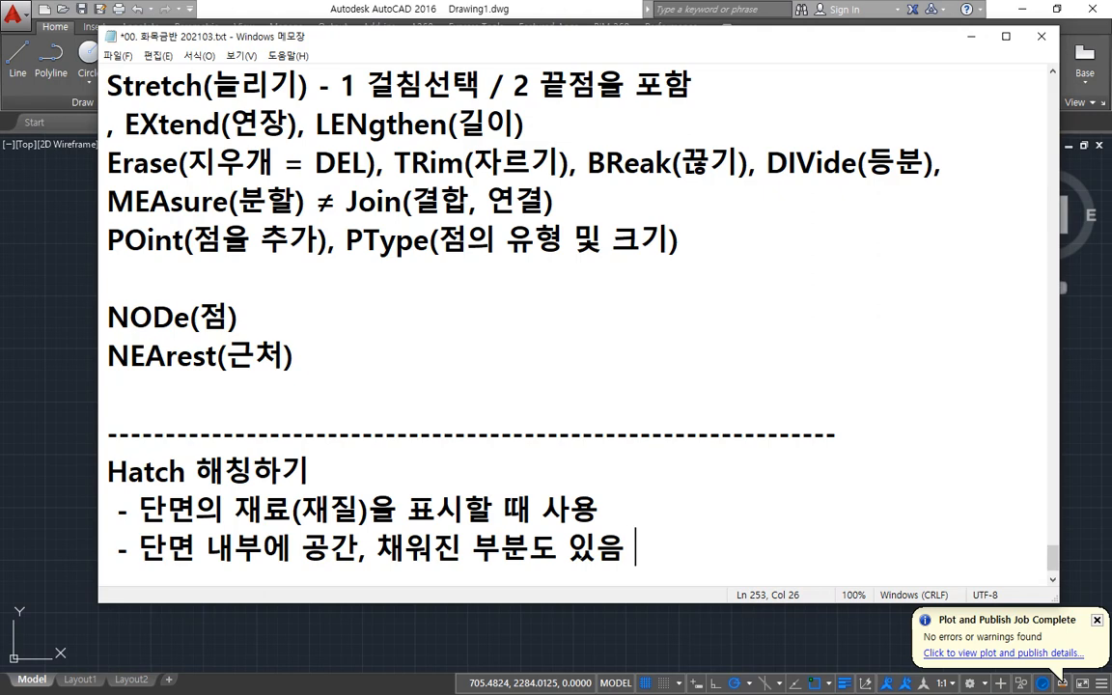
Add a third Hatch bullet reading "- 단면 내부 채워진 부분의 재질을 표시하는 명령".
key("Return")
type("- el")
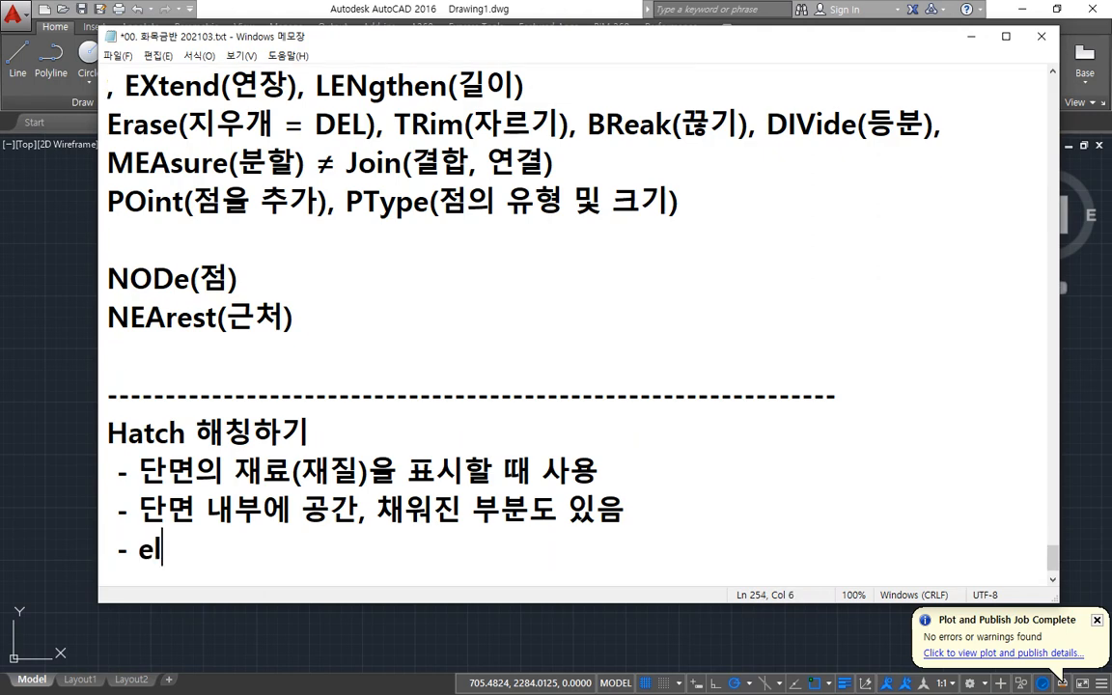
key("BackSpace")
type("ek")
key("BackSpace")
key("BackSpace")
key("Hangul")
type("단면 ")
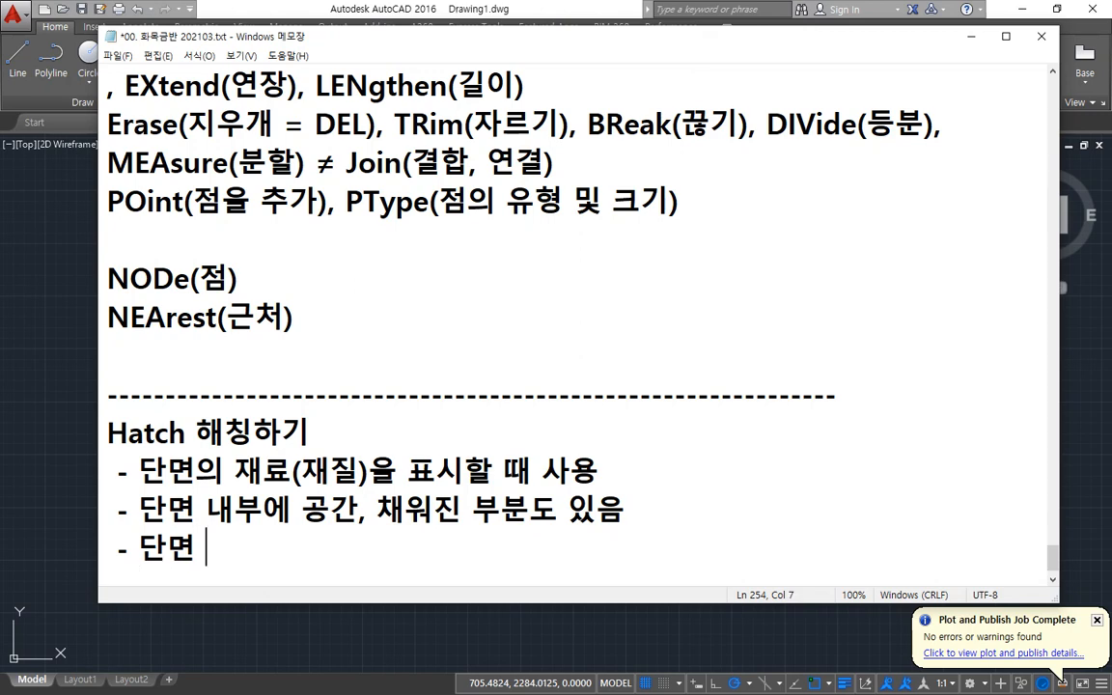
type("내부 챙워진 붑")
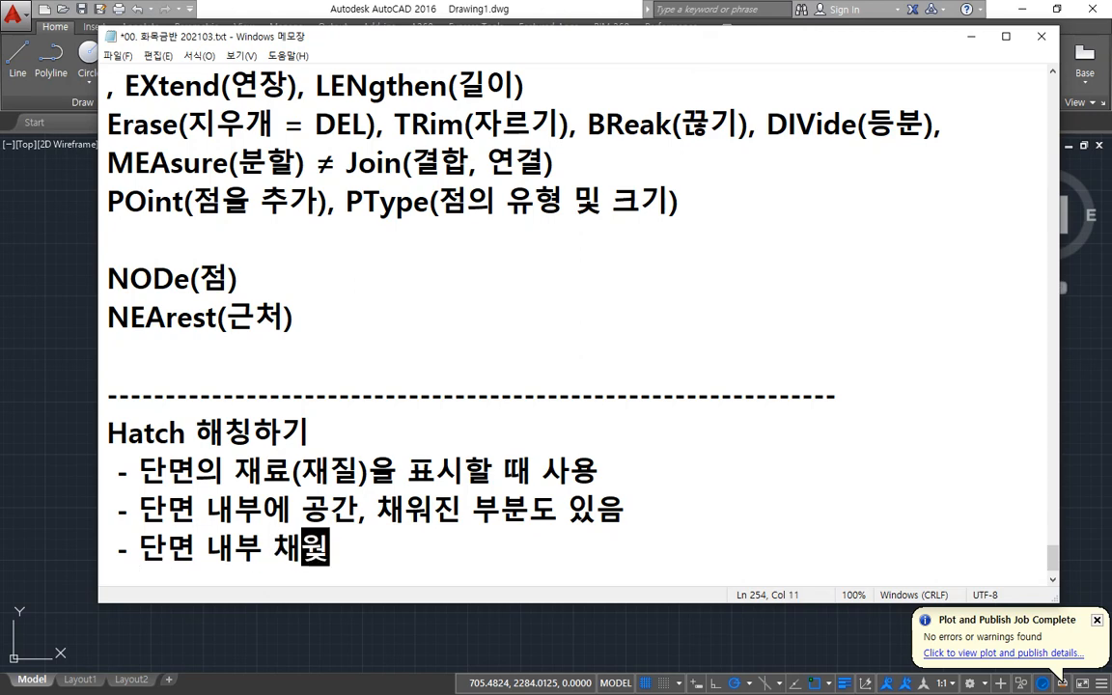
type("분에")
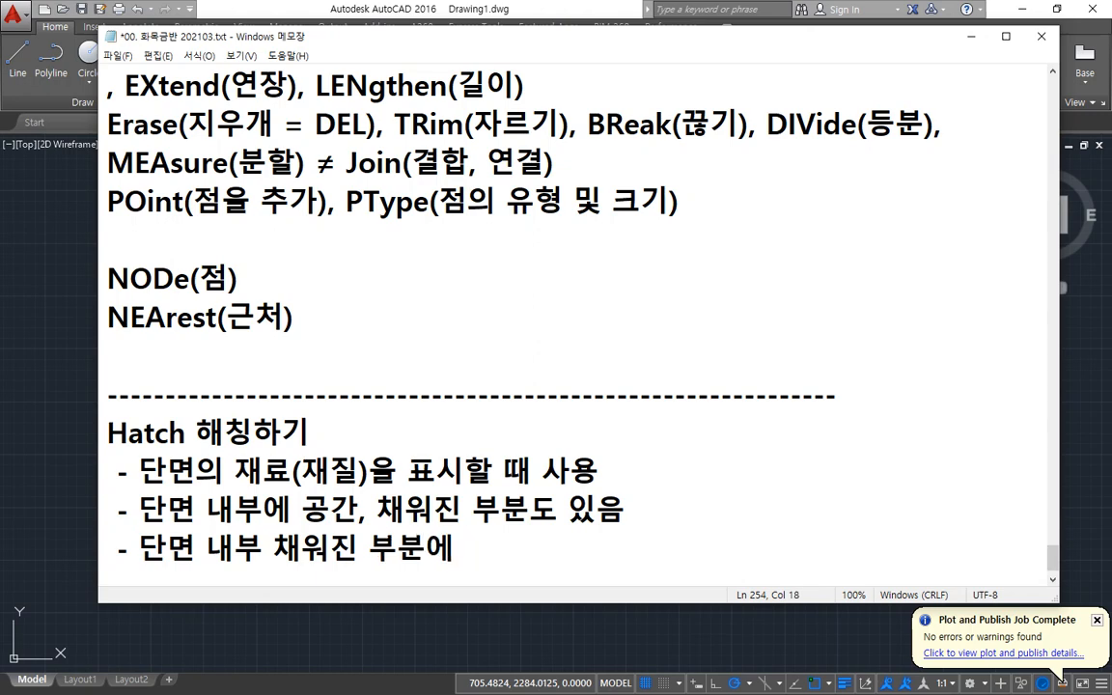
key("BackSpace")
key("BackSpace")
type("의 재질을 ")
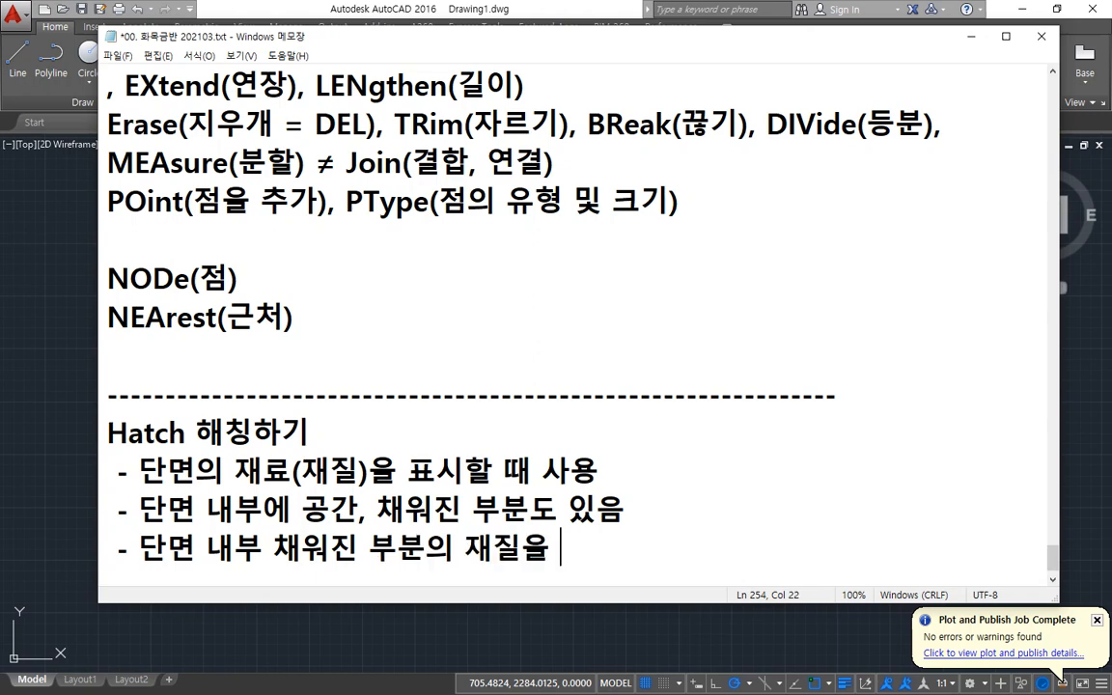
type("표시")
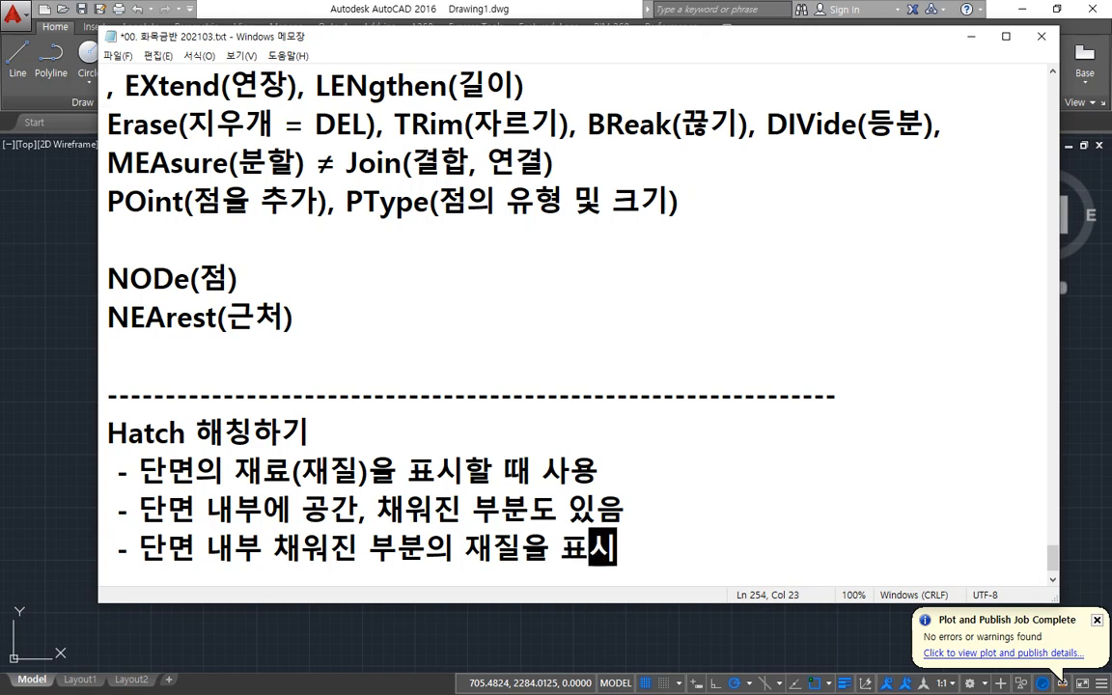
type("하는 명령")
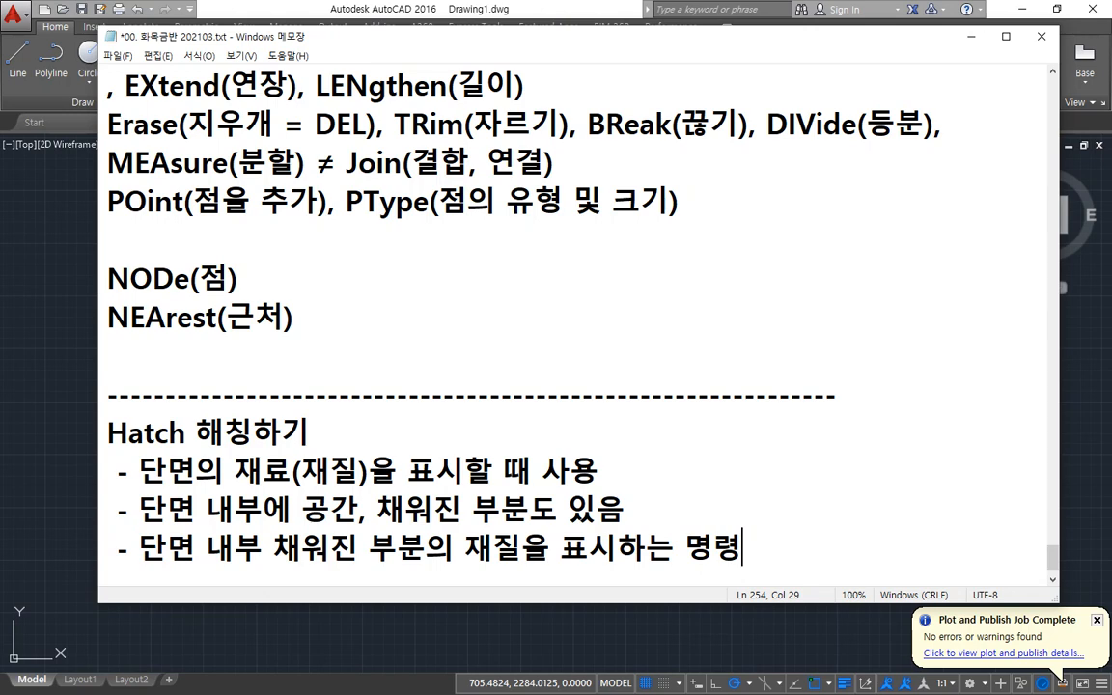
Add a fourth Hatch bullet reading "- 바닥, 벽면등에 패턴(무늬)를 기입하고자 할 때 사용" and start a new line after it.
key("Return")
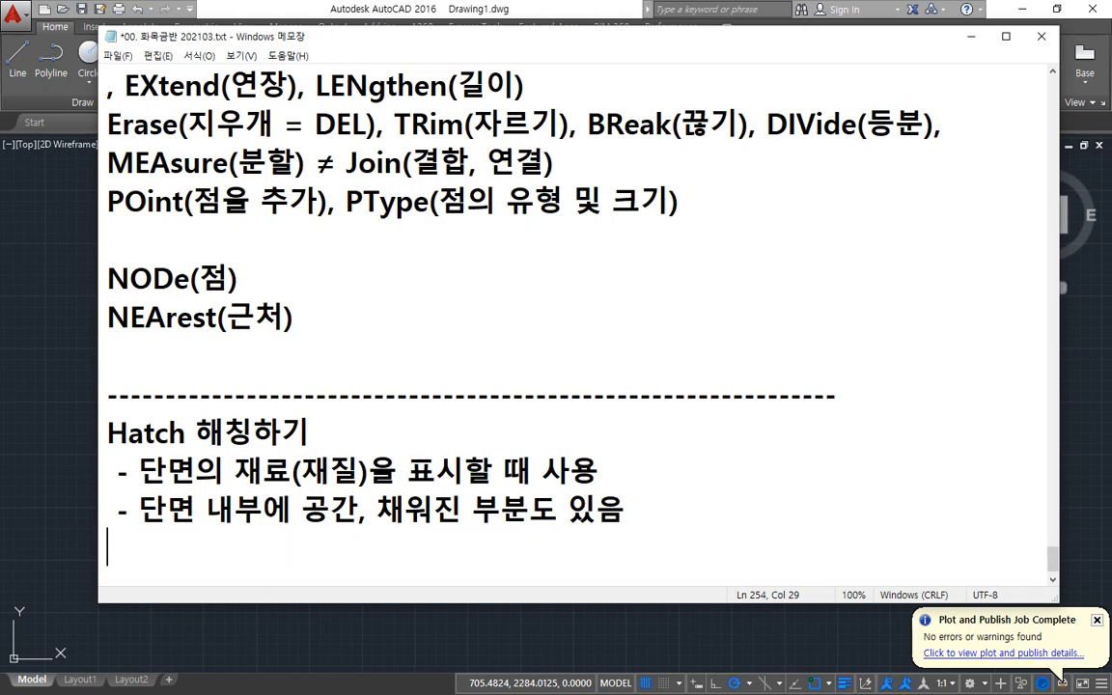
type("- e")
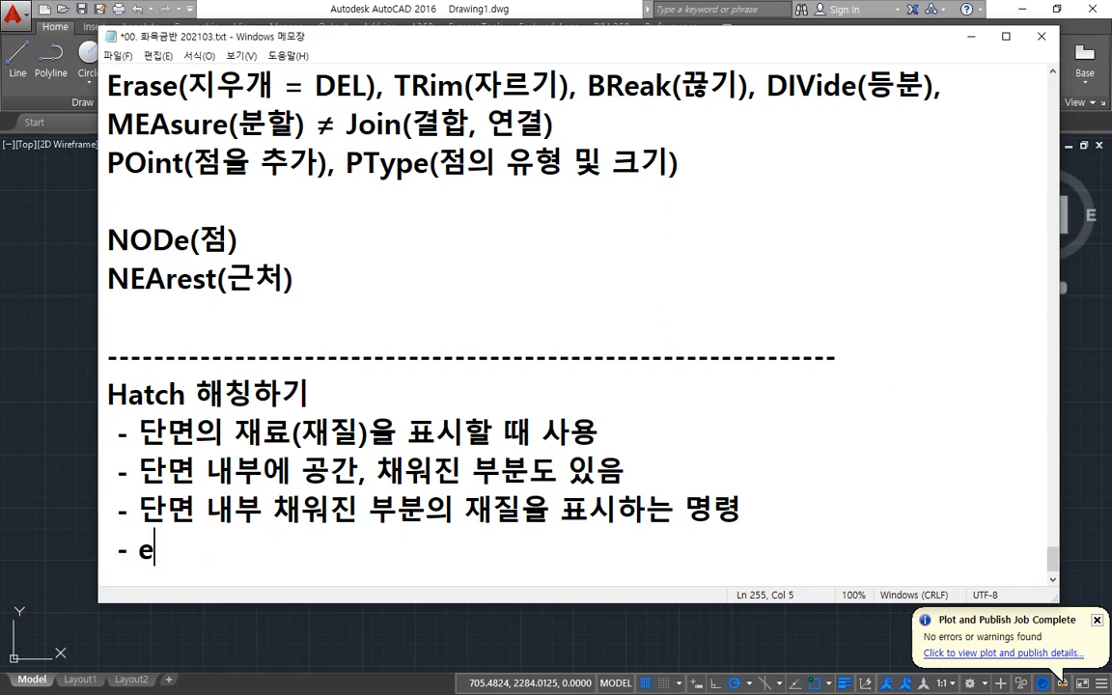
key("BackSpace")
key("Hangul")
type("바닥,")
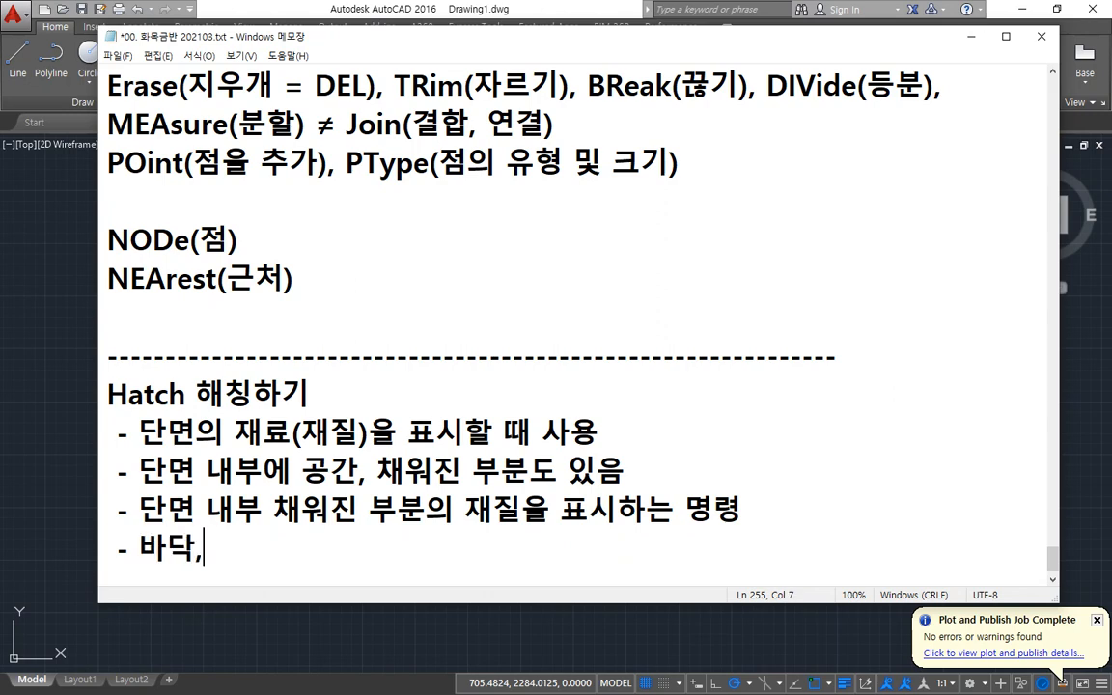
type(" 벼ㄱ면등")
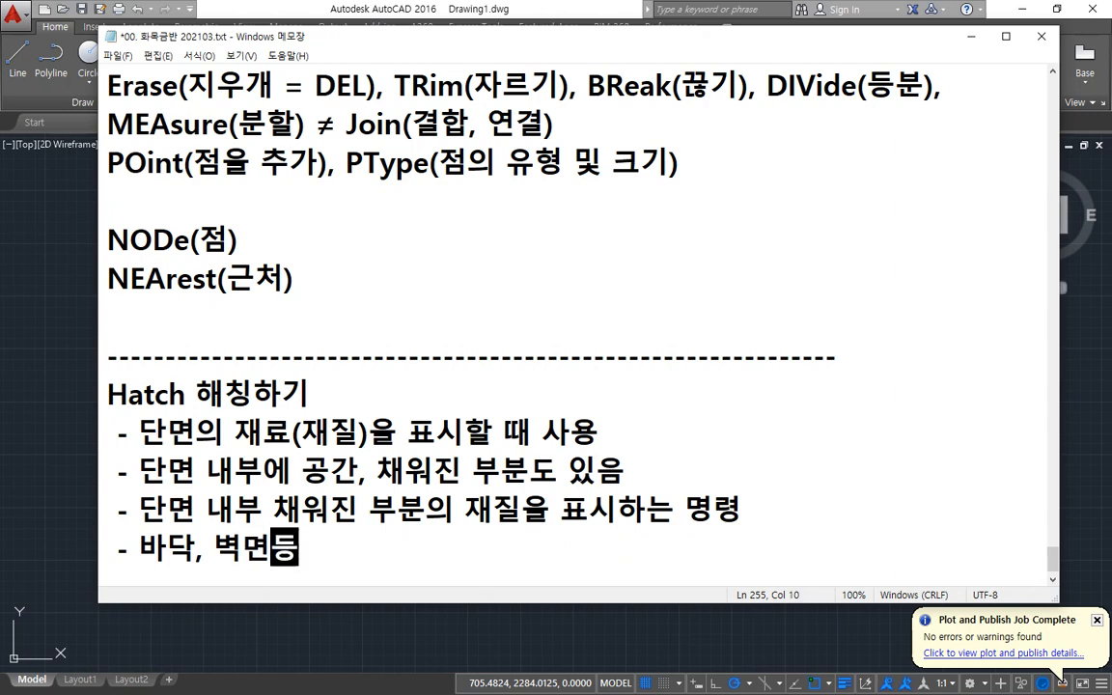
key("BackSpace")
type("ㅇㅔ 패")
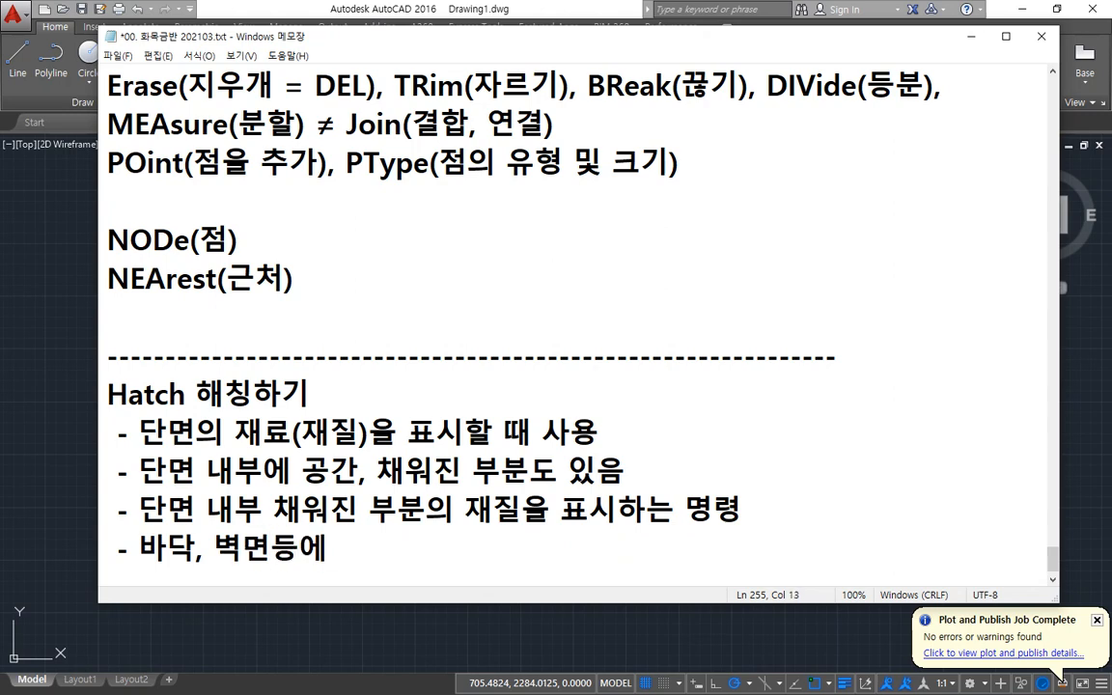
type("턴(")
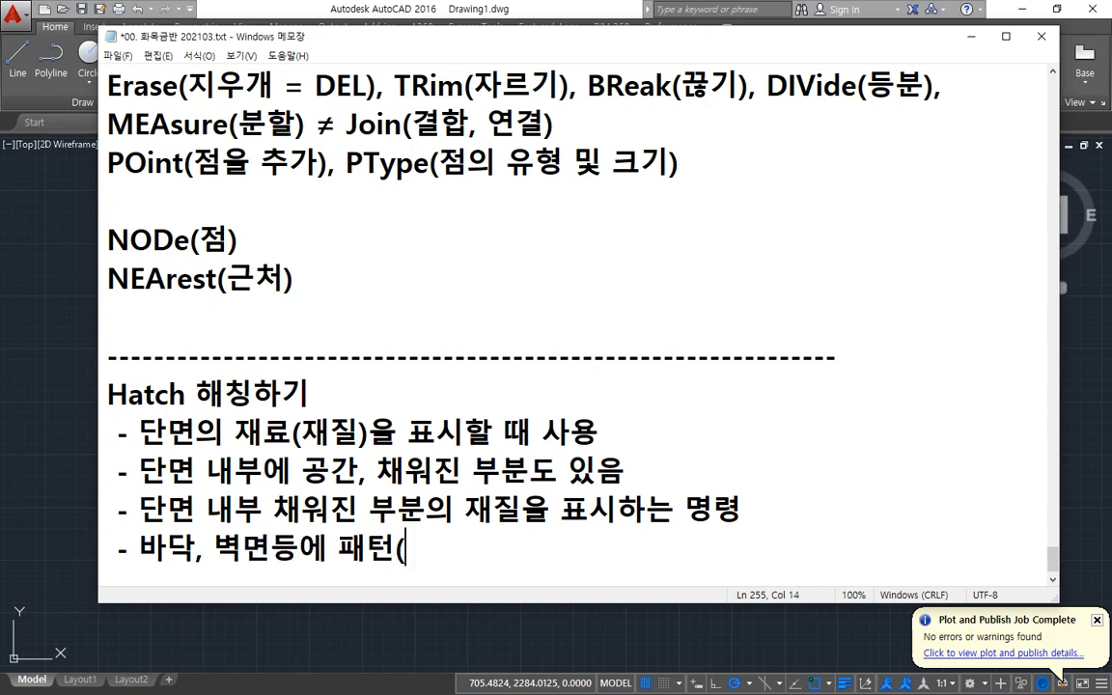
type("무늬)를 ")
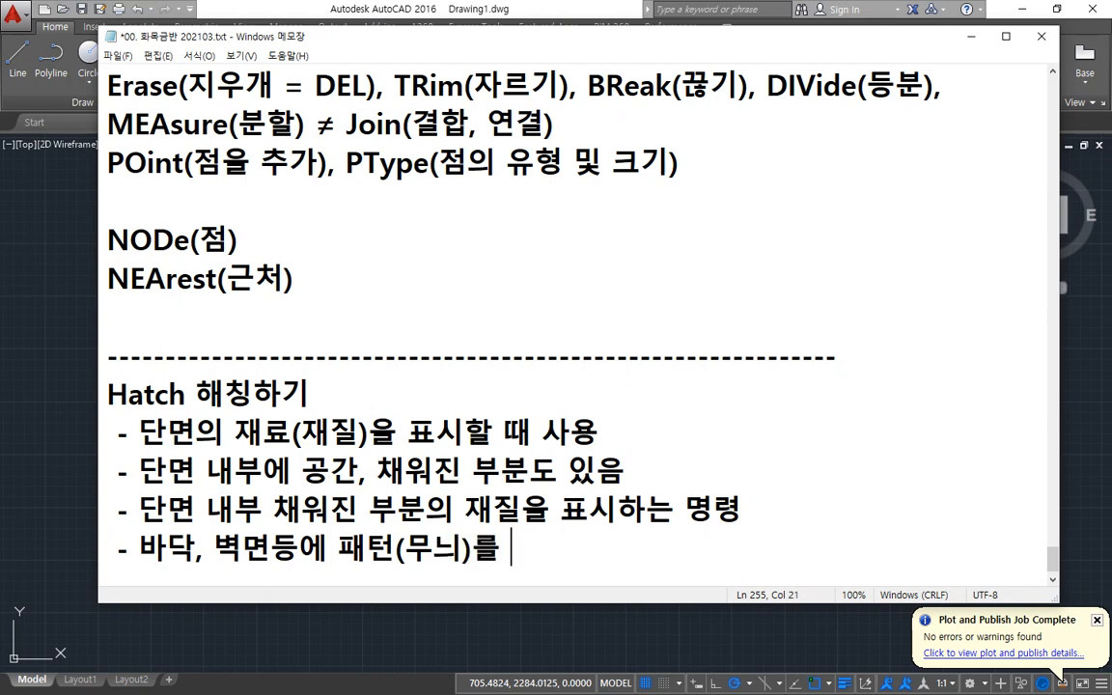
type("기입하고 자")
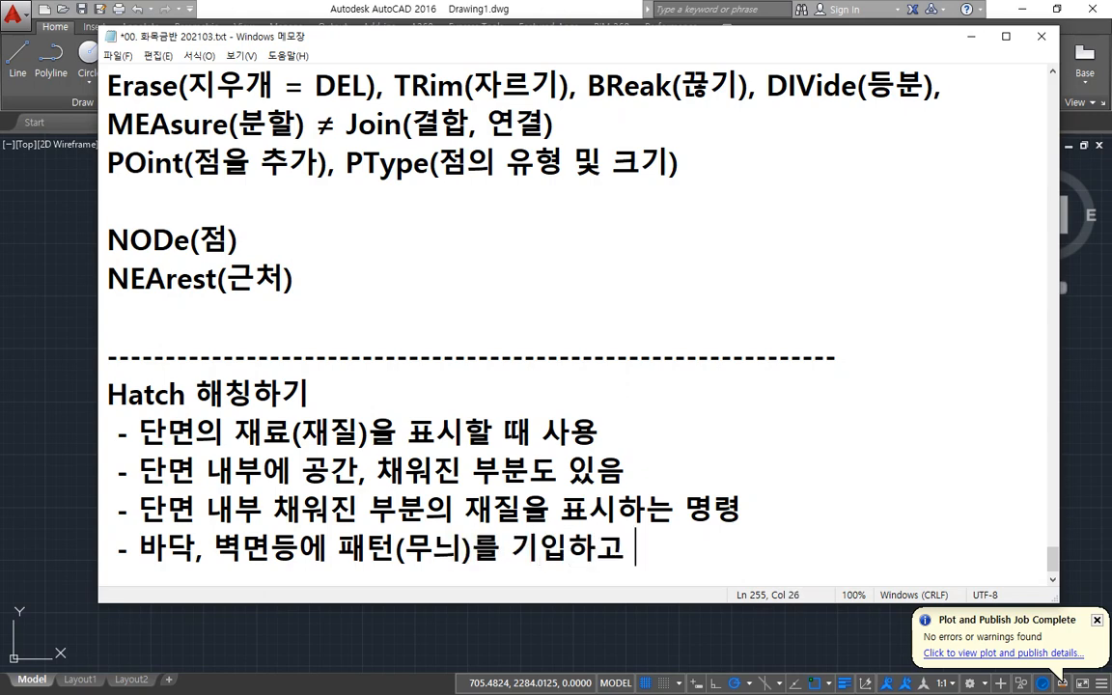
key("BackSpace")
key("BackSpace")
key("BackSpace")
type("자 할때")
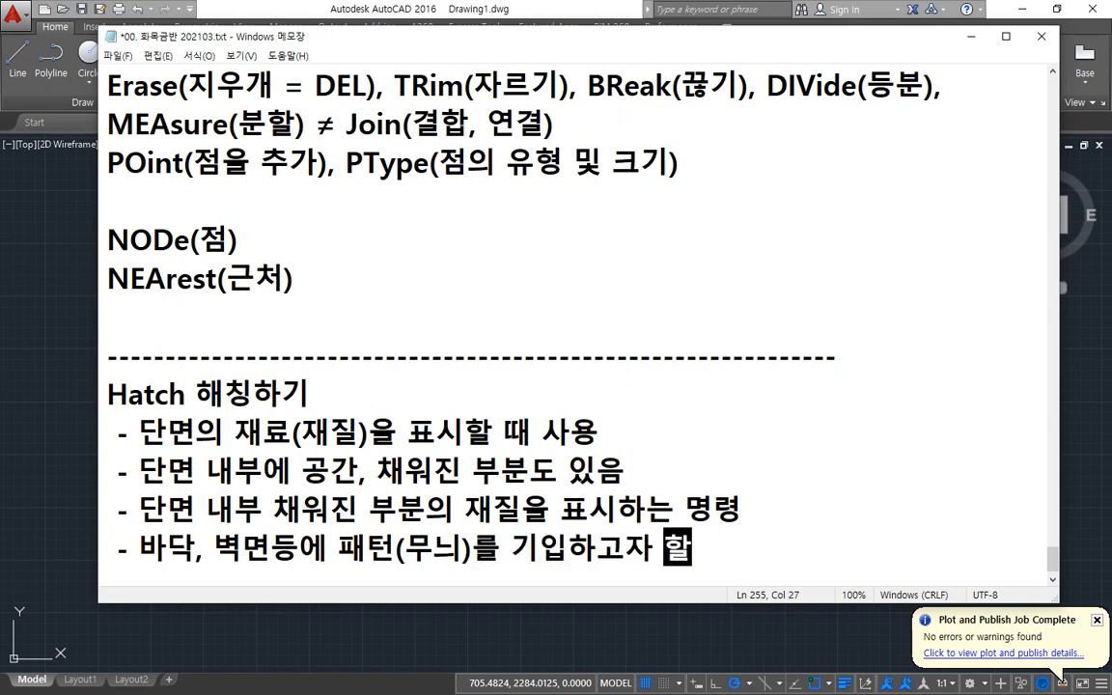
key("BackSpace")
key("BackSpace")
type("때 사용")
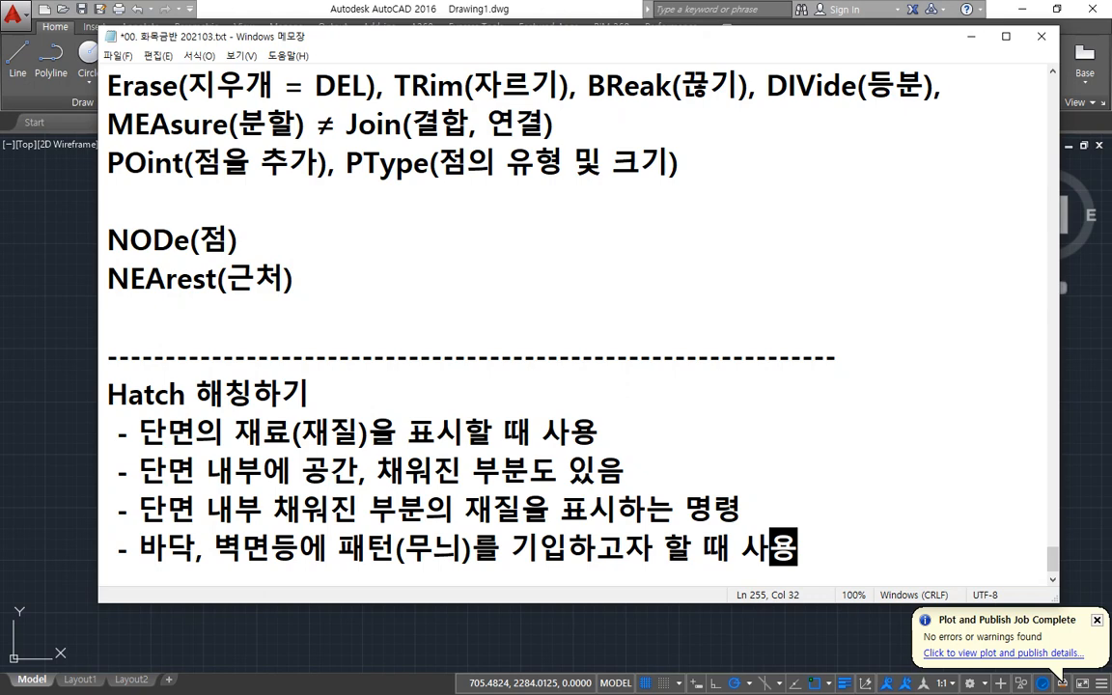
key("Return")
key("Return")
key("Return")
key("Return")
key("Return")
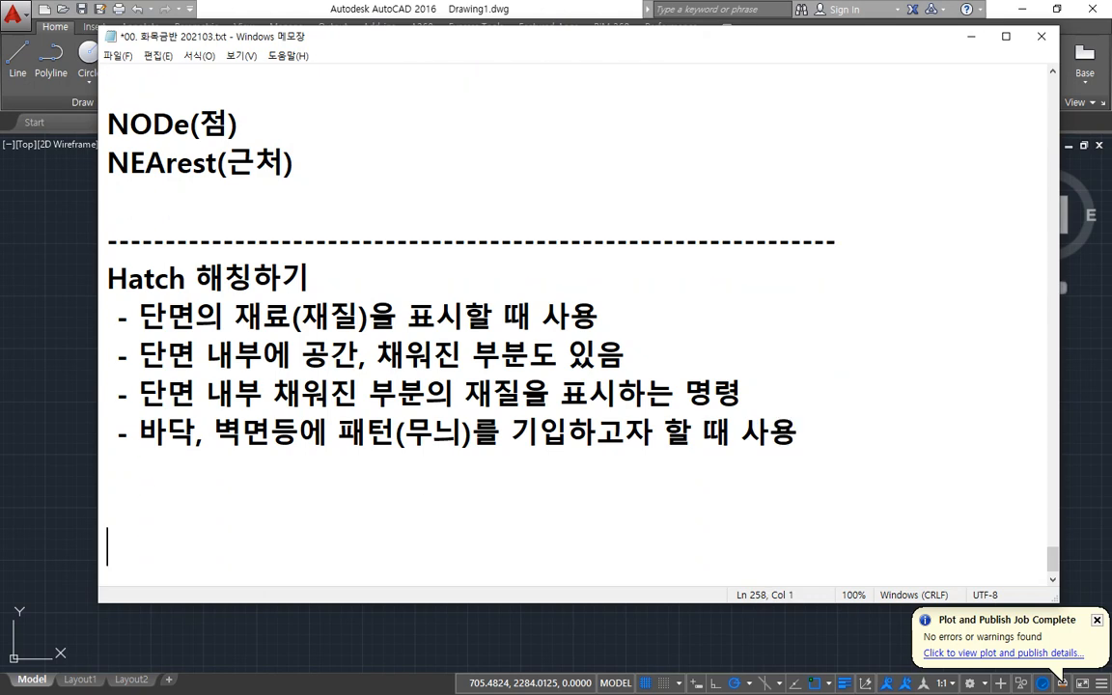
key("BackSpace")
key("BackSpace")
key("BackSpace")
key("BackSpace")
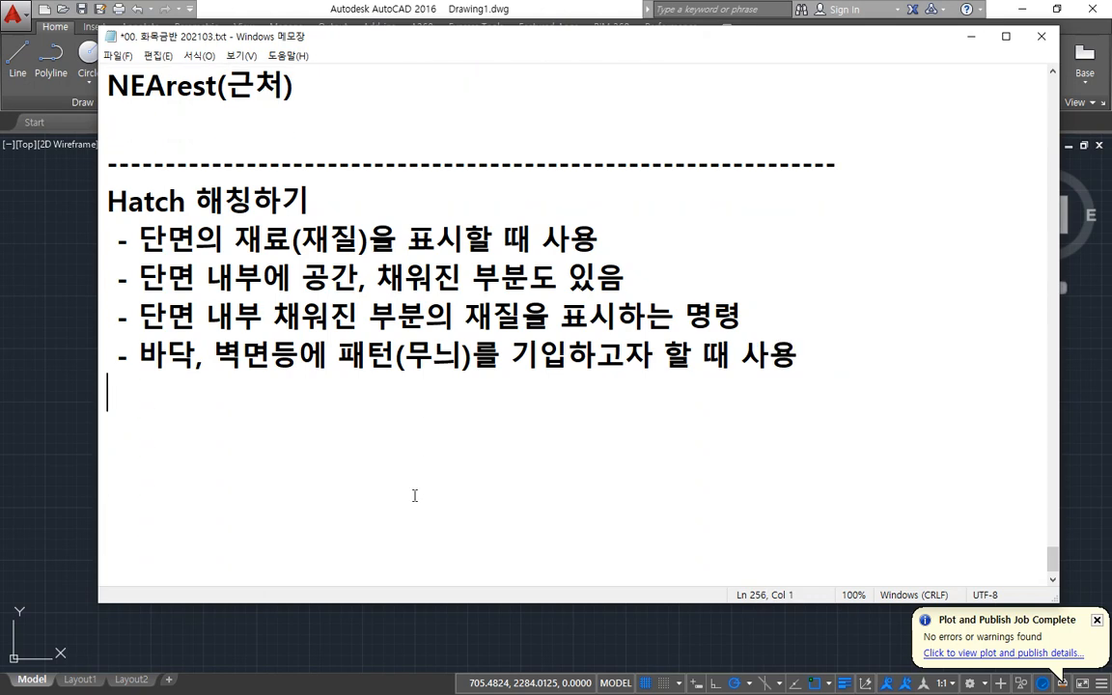
Add a fifth Hatch bullet reading "- 폐곡선에 사용해야 함".
type("- ")
type("ㅍㅖ곡선에 사")
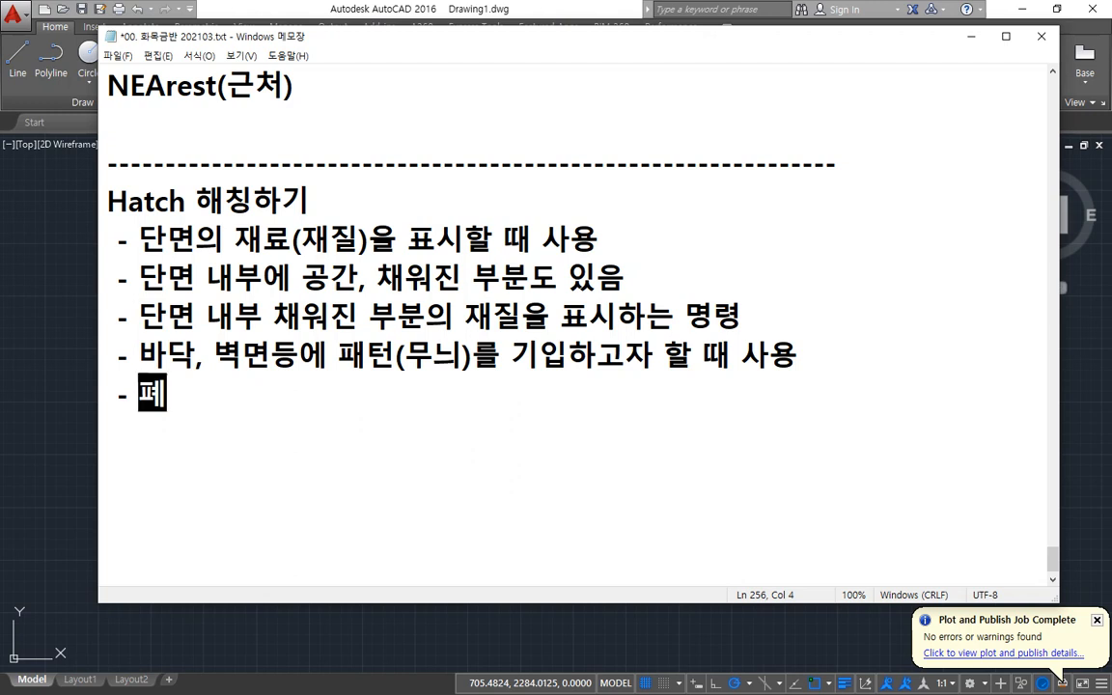
type("용해야 함")
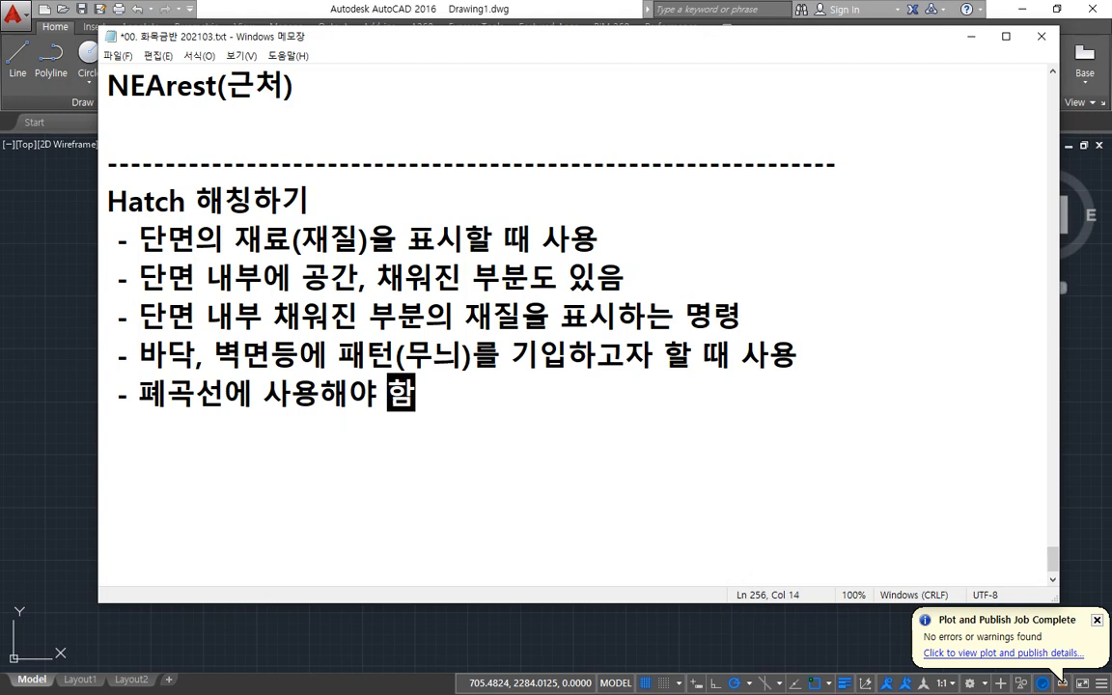
Append the remark "(개곡선도 가능하나 오류가 생김)" to the end of the fifth Hatch bullet.
type("(계")
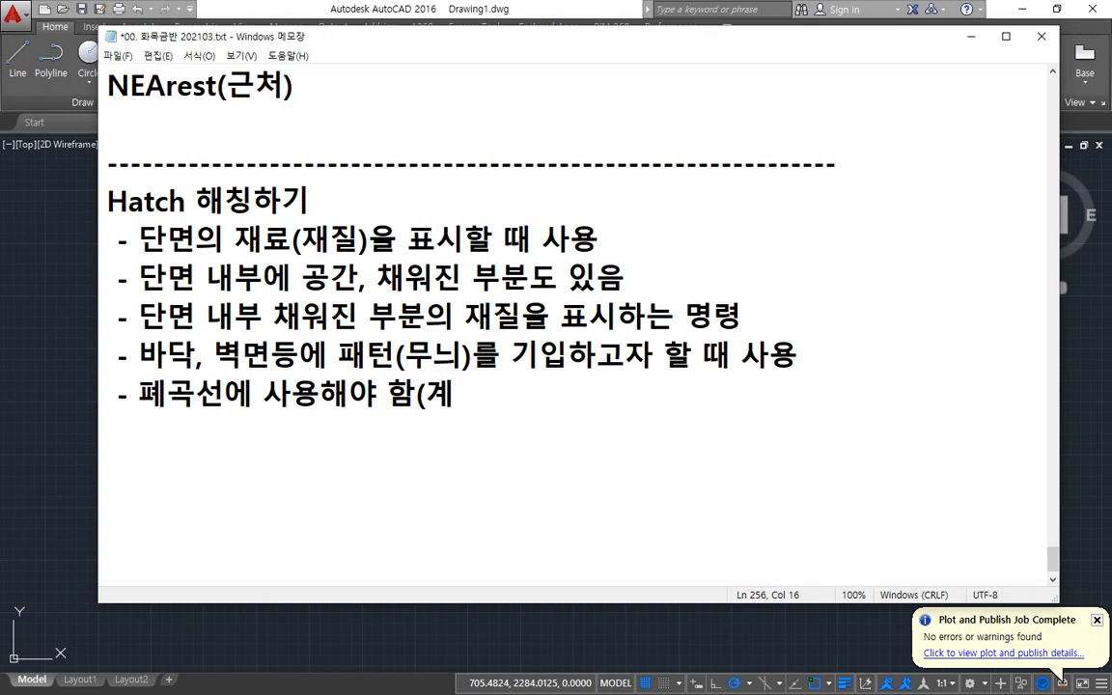
key("BackSpace")
type("개곡선")
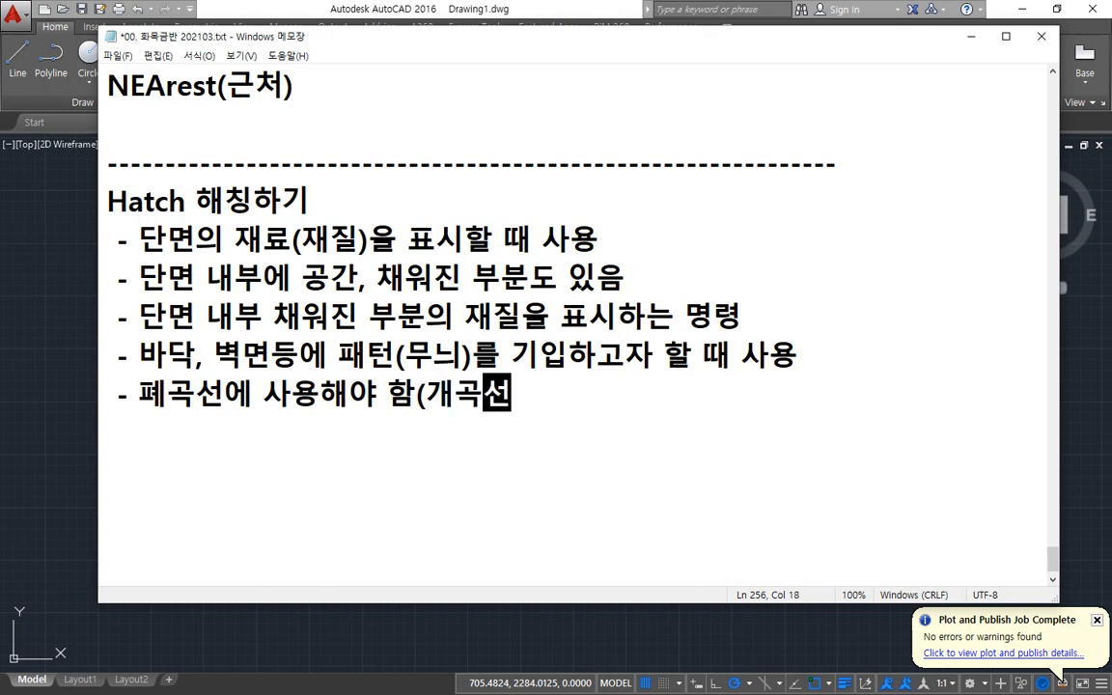
type("도")
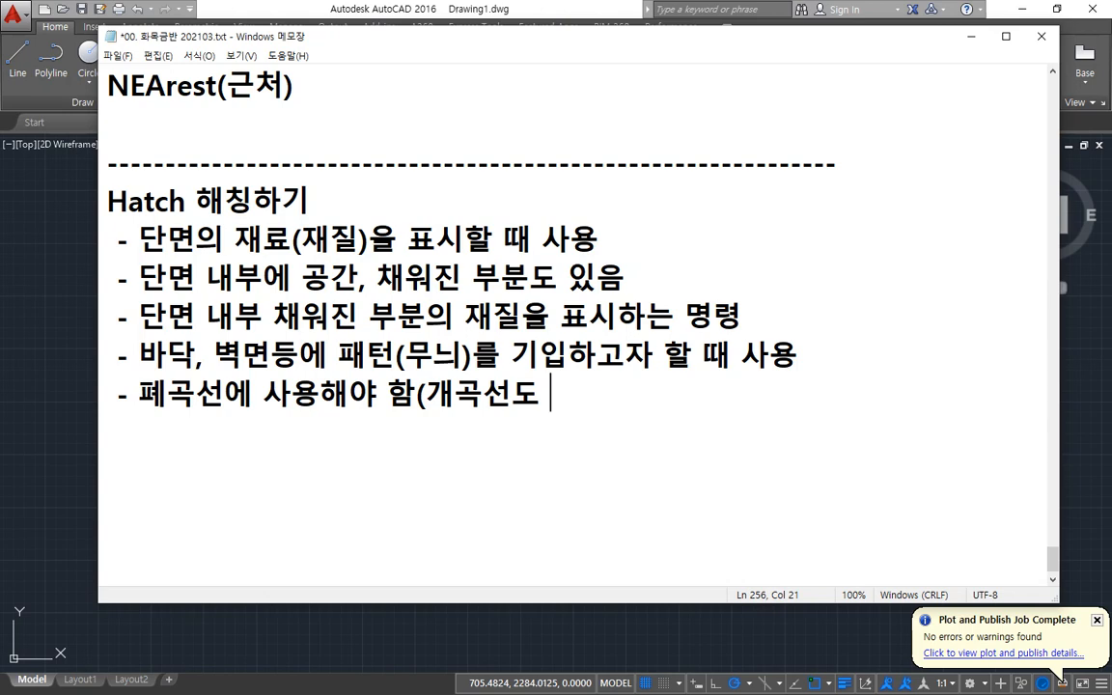
key("Left")
key("Left")
key("Left")
key("BackSpace")
type("ㄱㅐ")
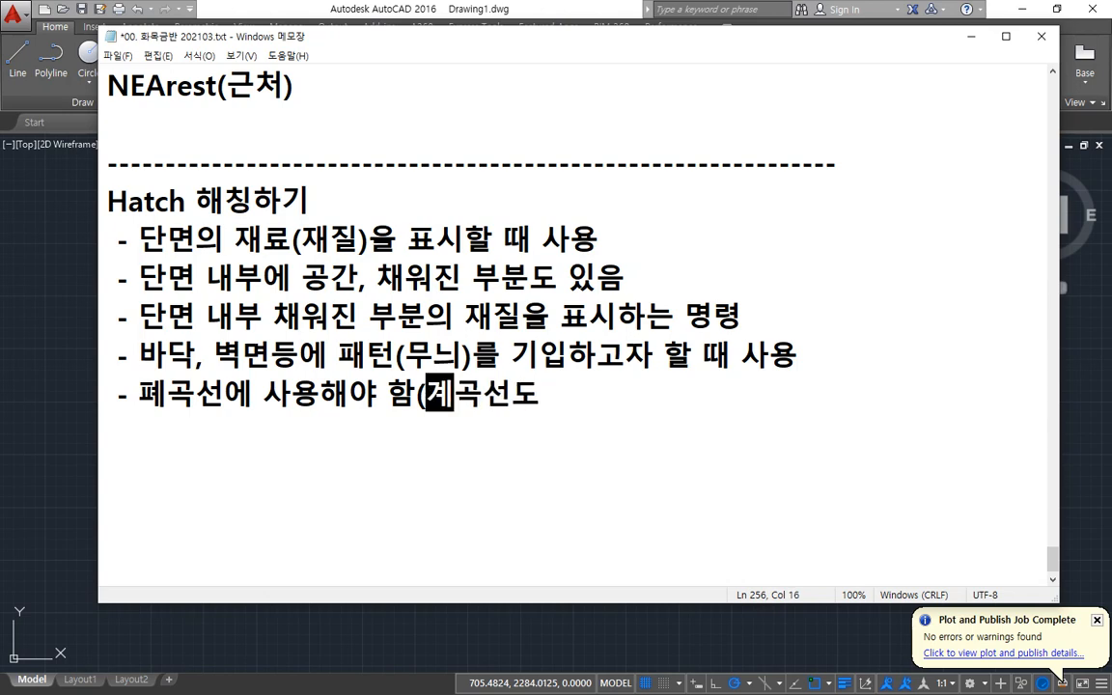
key("End")
type("가능")
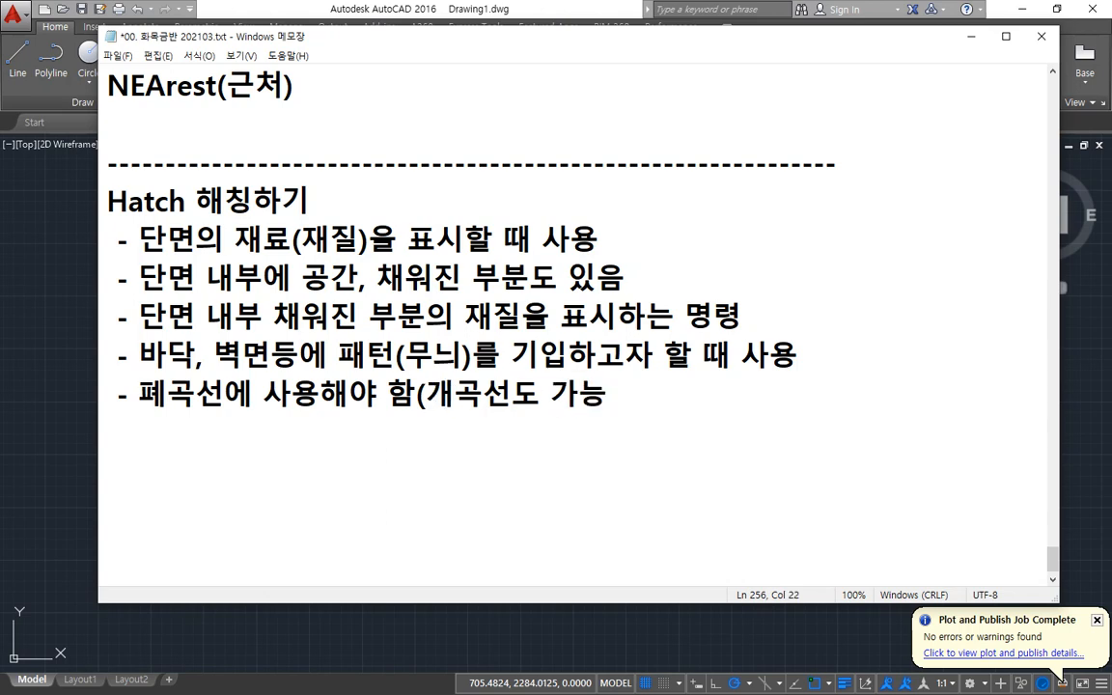
type("하나")
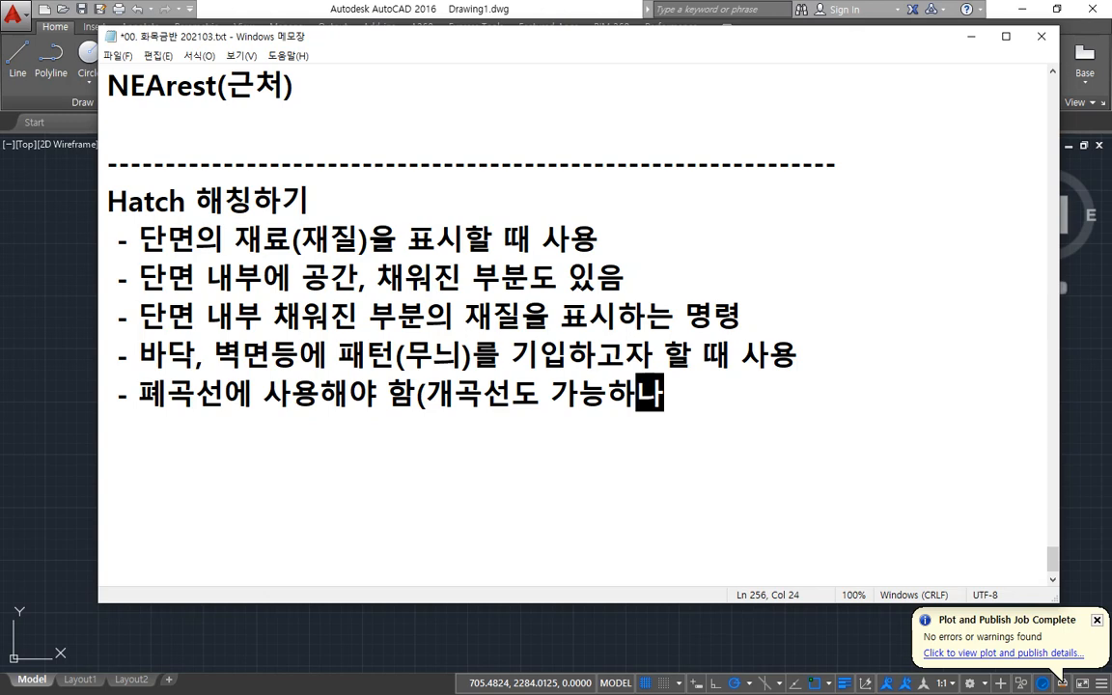
type(" 오류")
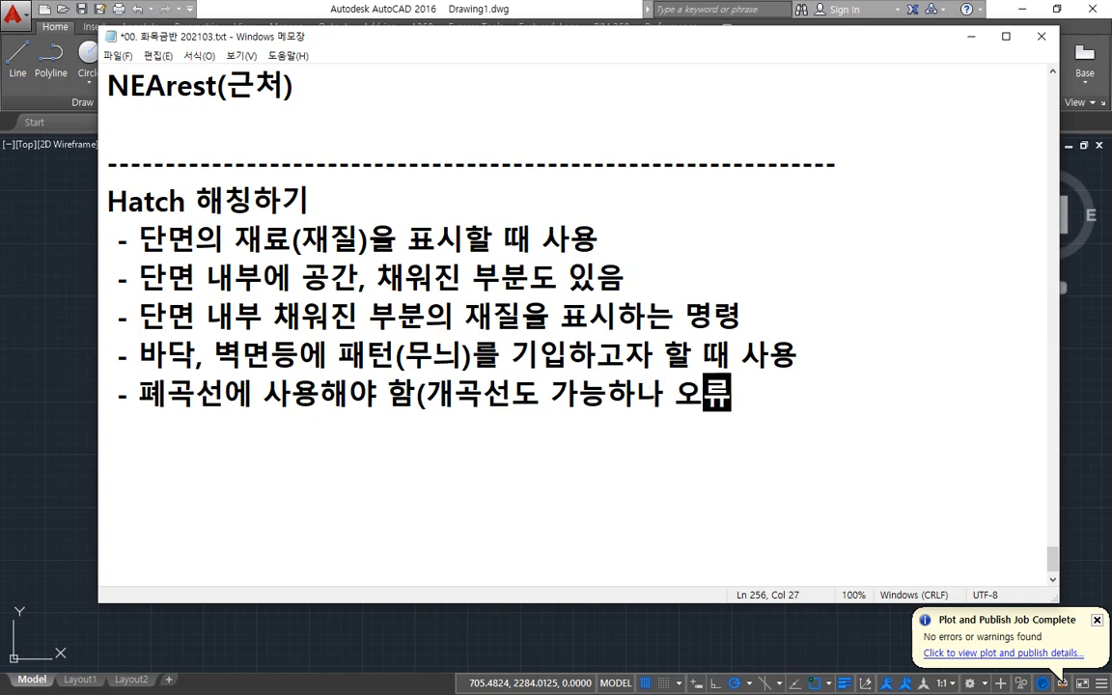
type("가 생김)")
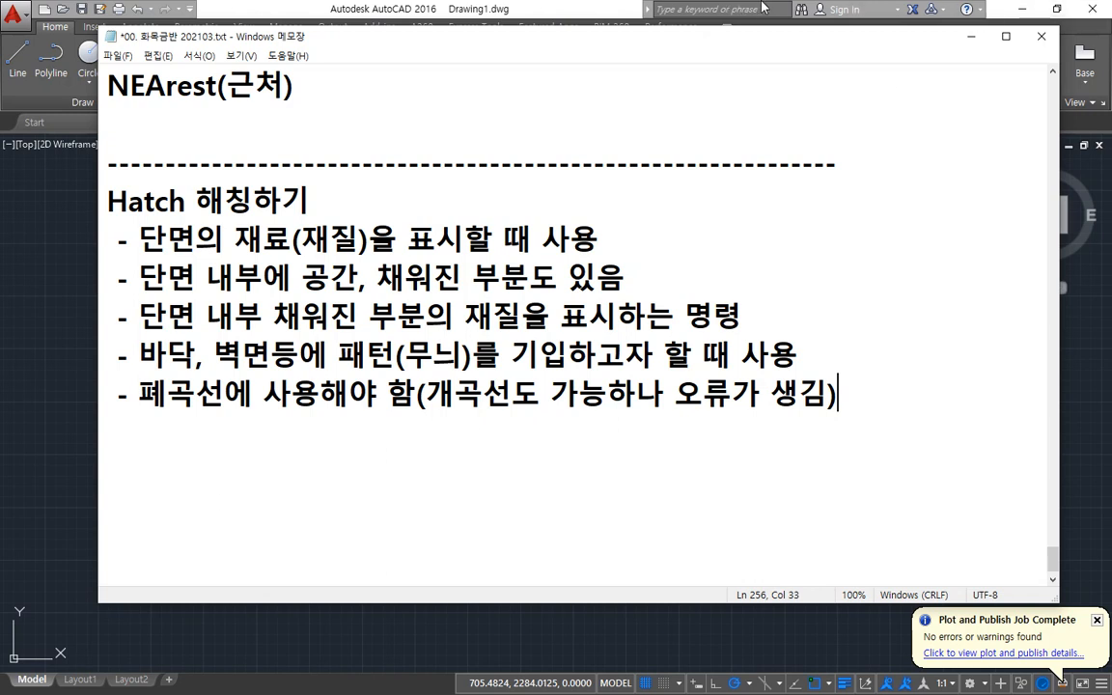
Switch to AutoCAD and draw a nearly square rectangle by two opposite corners in the empty drawing.
left_click(464, 6)
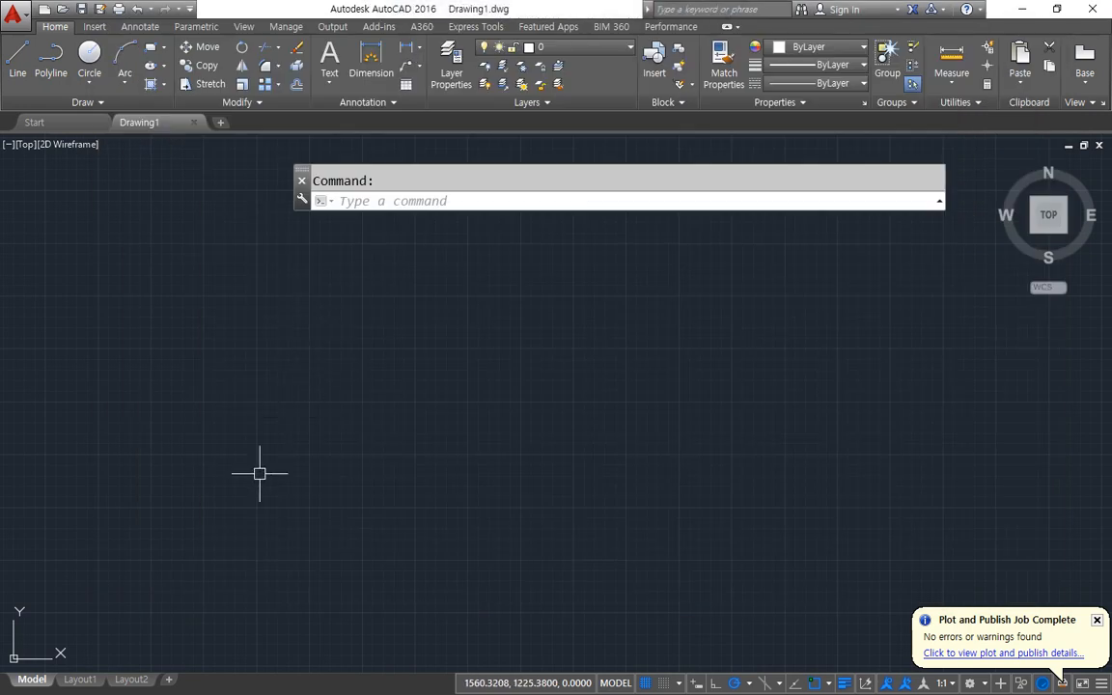
type("rec")
key("Return")
left_click(206, 520)
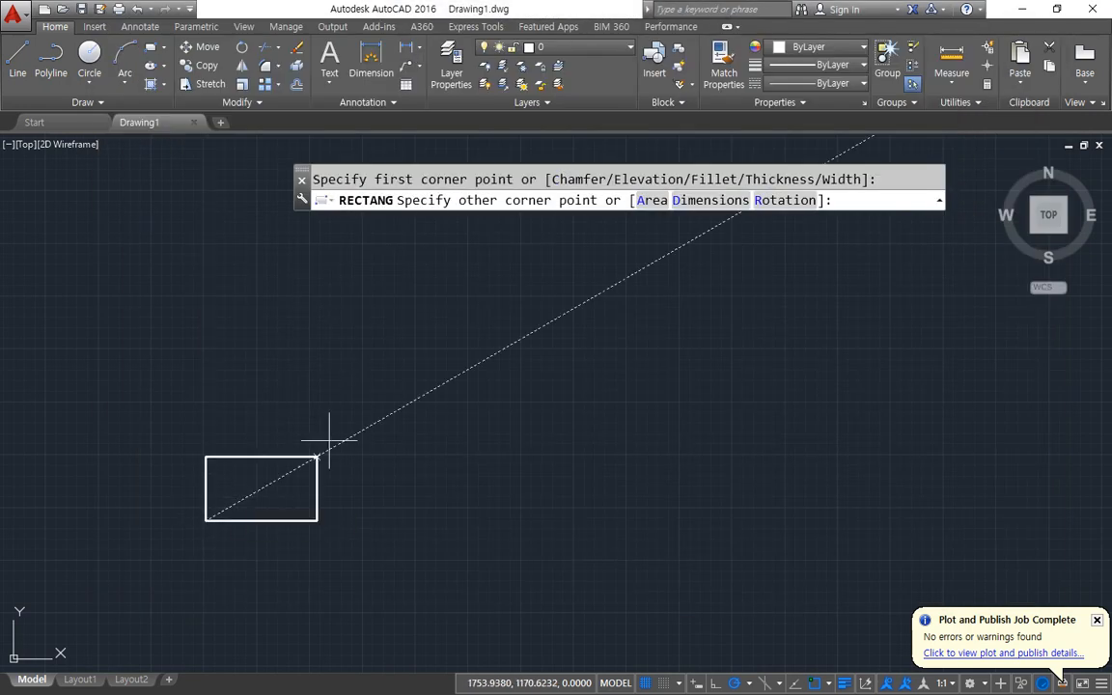
left_click(414, 296)
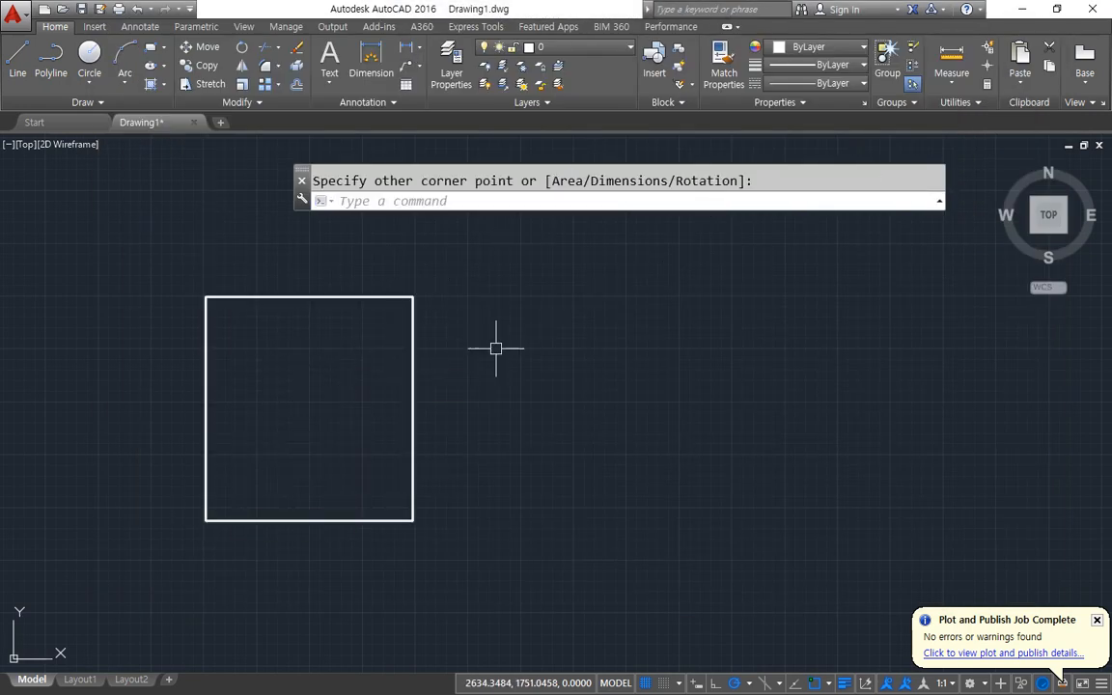
Start the Hatch command so that its creation settings are available for the rectangle.
left_click(415, 272)
type("h")
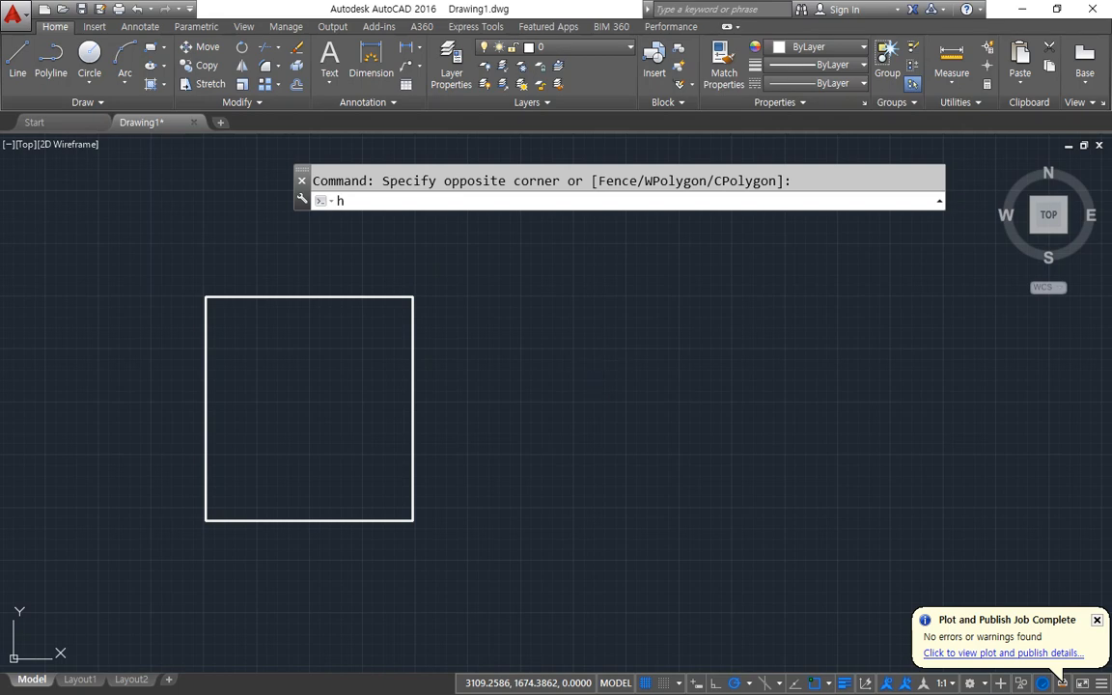
key("Return")
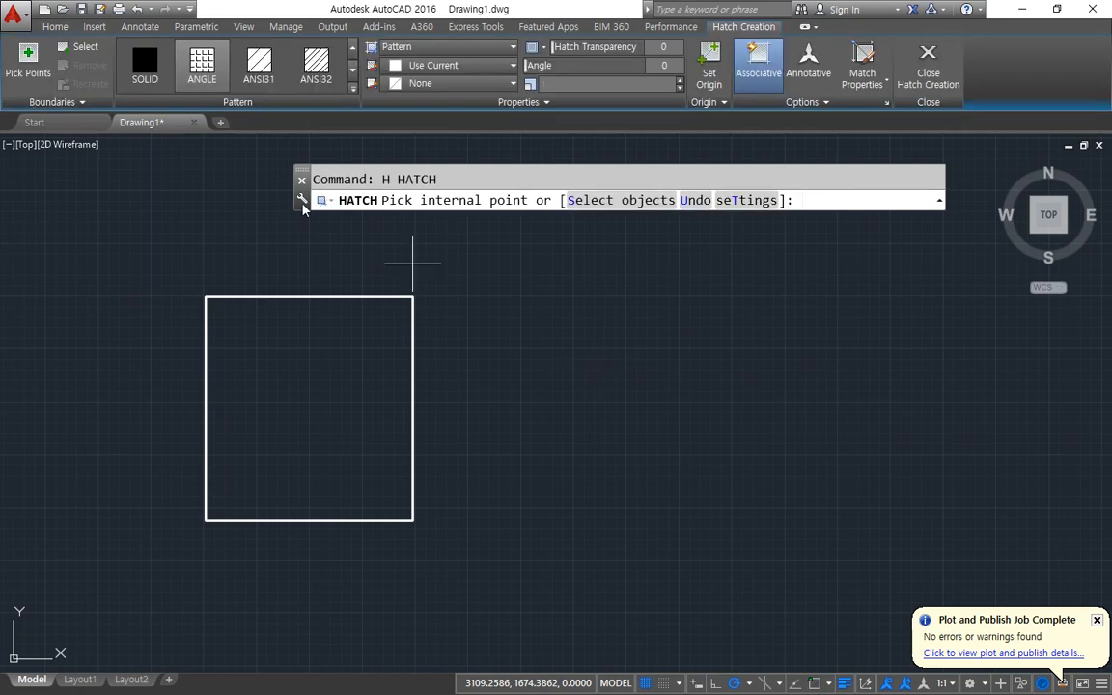
Examine the hatch creation groups in order: Boundaries, Pattern, Properties, Options and Close.
mouse_move(20, 40)
left_mouse_down()
mouse_move(923, 47)
mouse_move(756, 120)
mouse_move(396, 118)
mouse_move(43, 136)
mouse_move(19, 51)
mouse_move(117, 94)
mouse_move(61, 116)
mouse_move(72, 201)
left_mouse_up()
key("e")
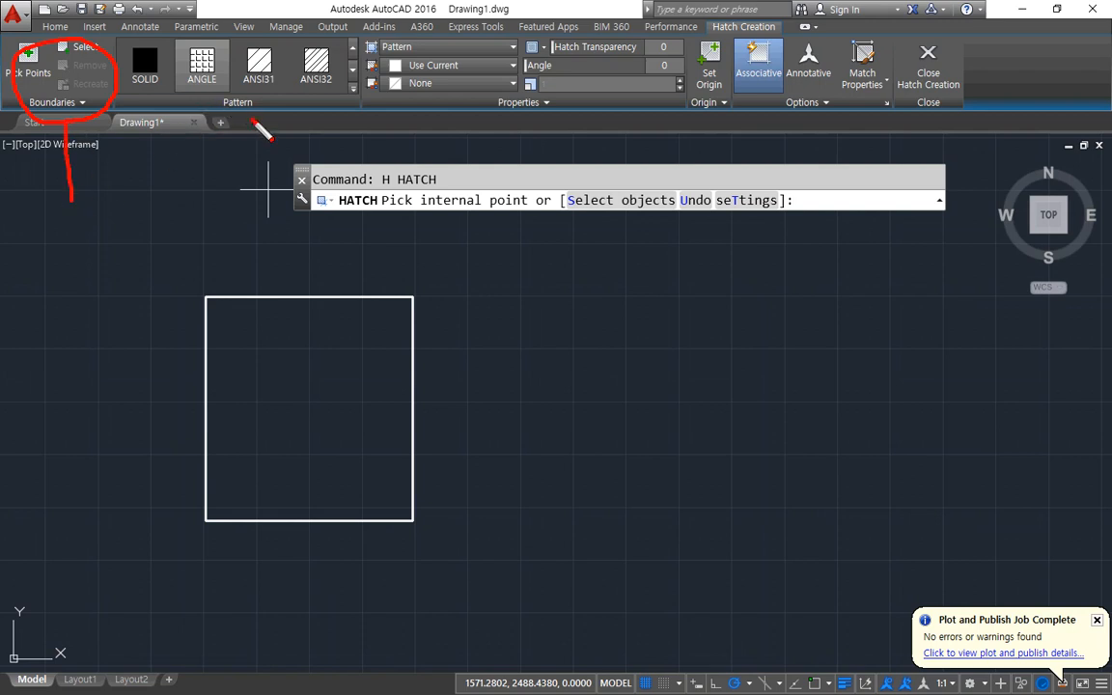
mouse_move(253, 119)
left_mouse_down()
mouse_move(185, 44)
mouse_move(277, 154)
left_mouse_up()
left_click_drag(273, 209, 329, 229)
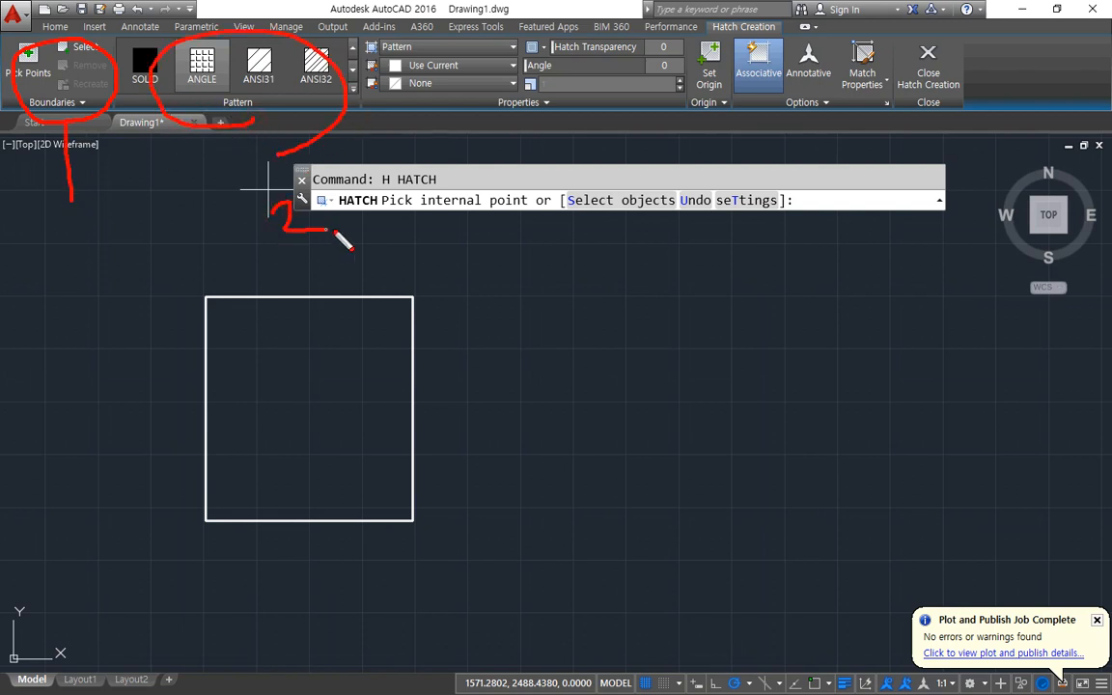
mouse_move(589, 124)
left_mouse_down()
mouse_move(440, 130)
mouse_move(531, 80)
mouse_move(555, 111)
left_mouse_up()
mouse_move(543, 191)
left_mouse_down()
mouse_move(563, 194)
mouse_move(548, 229)
left_mouse_up()
mouse_move(855, 130)
left_mouse_down()
mouse_move(719, 44)
mouse_move(823, 135)
left_mouse_up()
mouse_move(809, 183)
left_mouse_down()
mouse_move(838, 214)
mouse_move(819, 273)
left_mouse_up()
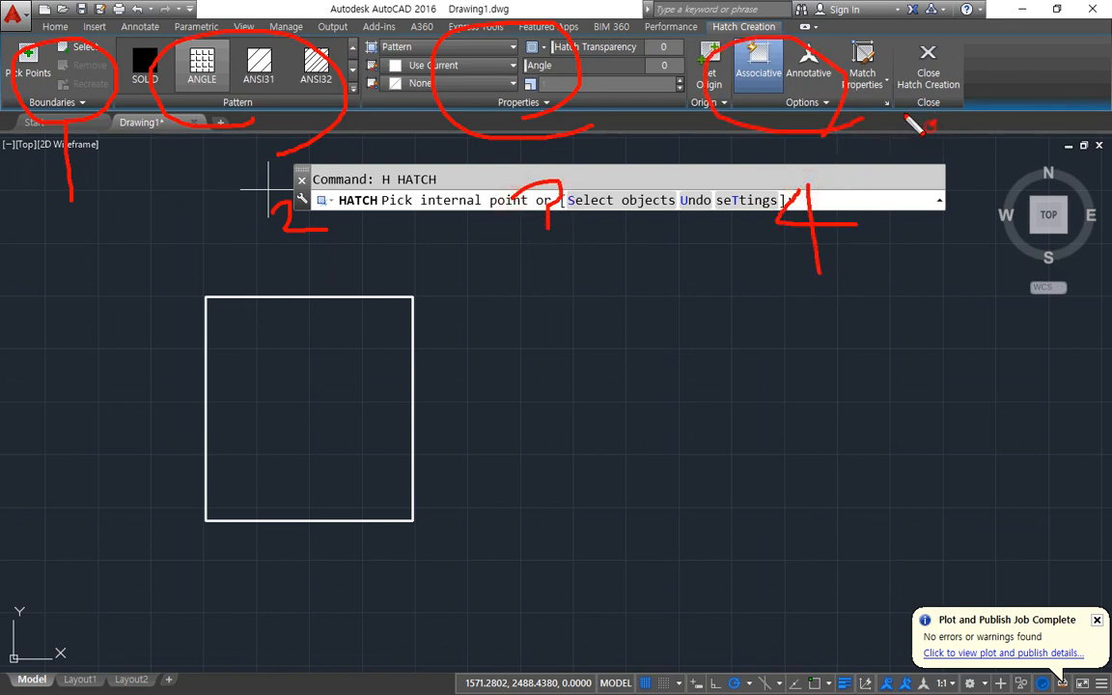
mouse_move(955, 129)
left_mouse_down()
mouse_move(980, 123)
mouse_move(934, 222)
left_mouse_up()
left_click_drag(927, 178, 979, 165)
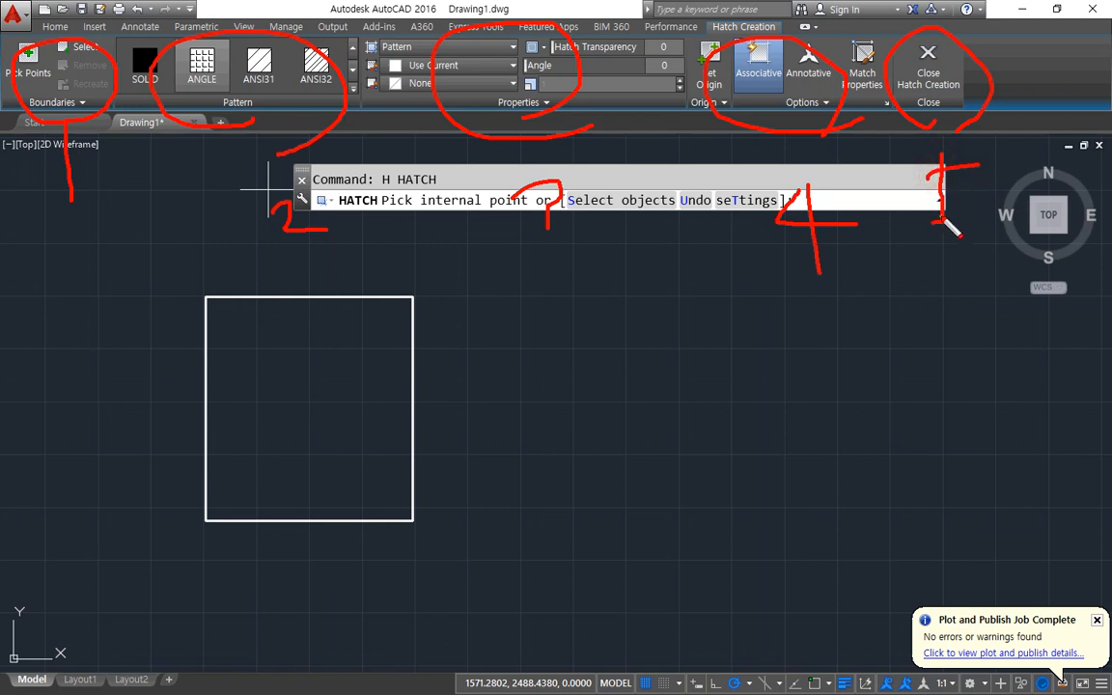
key("Escape")
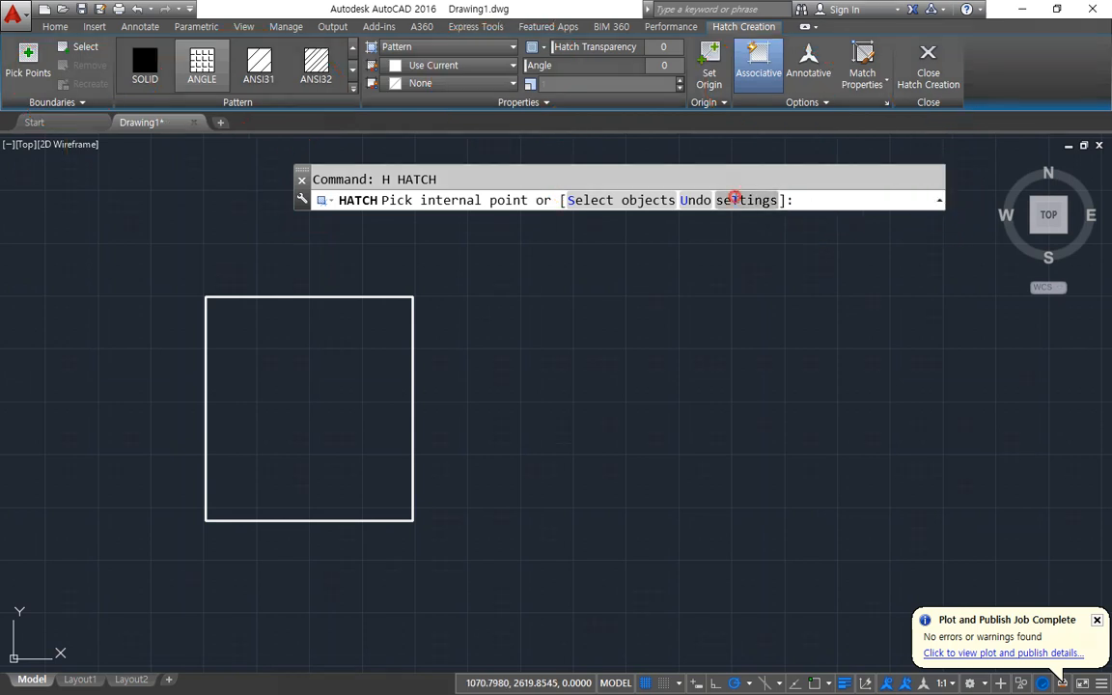
Open the full Hatch and Gradient settings, review the boundaries, pattern, angle and scale, origin and option groups, and close them without changes.
type("T")
key("Return")
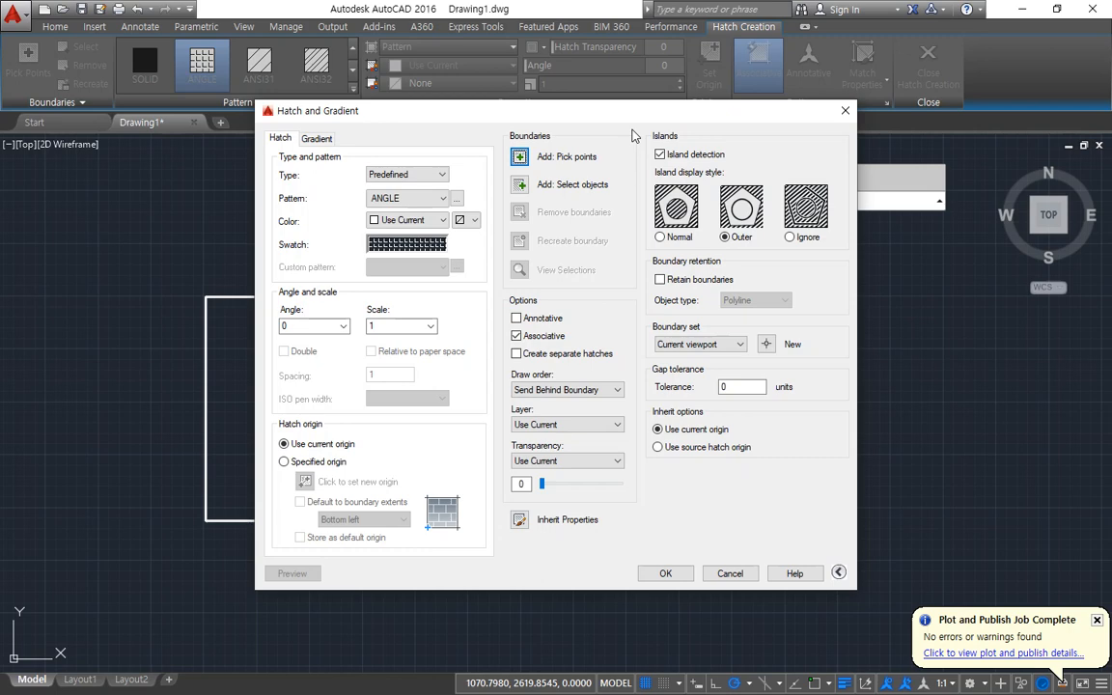
mouse_move(555, 145)
left_mouse_down()
mouse_move(529, 154)
mouse_move(604, 286)
mouse_move(577, 169)
left_mouse_up()
mouse_move(345, 263)
left_mouse_down()
mouse_move(352, 158)
mouse_move(398, 278)
mouse_move(298, 340)
mouse_move(379, 328)
mouse_move(355, 314)
left_mouse_up()
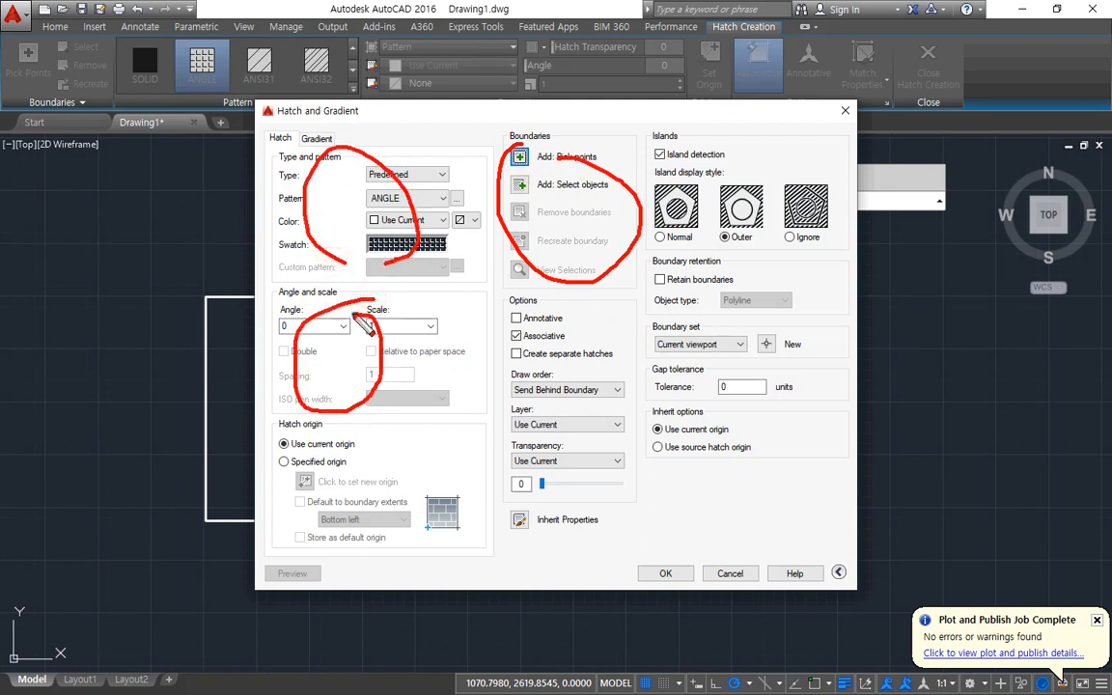
mouse_move(372, 423)
left_mouse_down()
mouse_move(290, 458)
mouse_move(324, 425)
left_mouse_up()
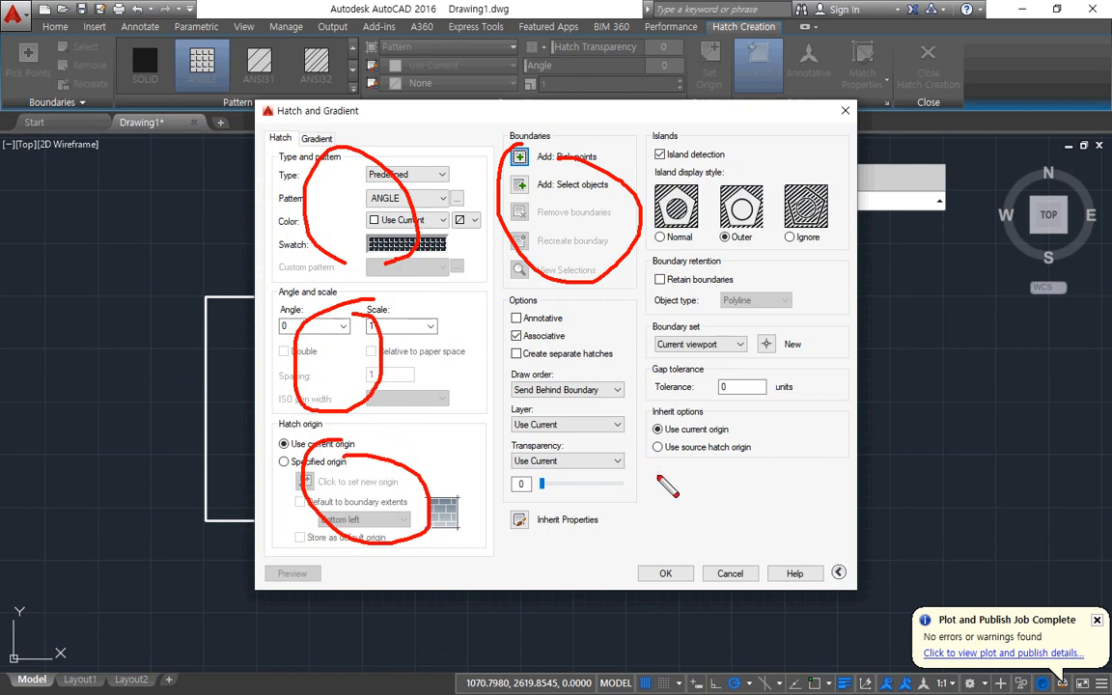
mouse_move(612, 522)
left_mouse_down()
mouse_move(459, 425)
mouse_move(594, 309)
mouse_move(664, 145)
mouse_move(791, 329)
left_mouse_up()
left_click_drag(789, 371, 613, 514)
mouse_move(676, 534)
left_mouse_down()
mouse_move(715, 579)
mouse_move(711, 550)
left_mouse_up()
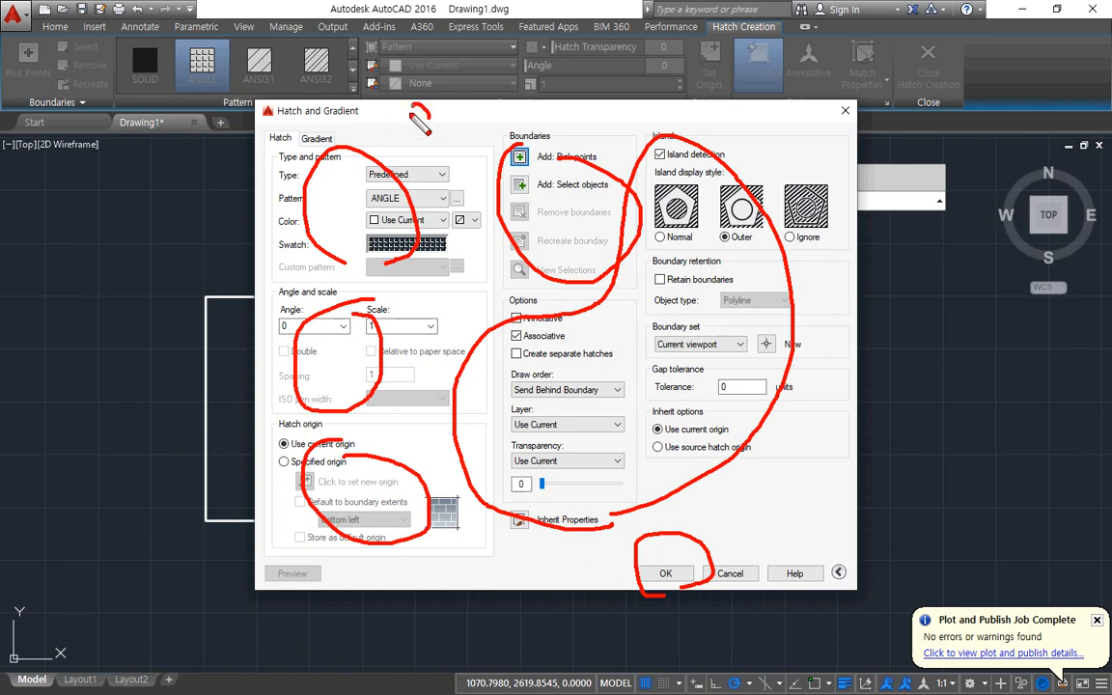
key("Escape")
key("Escape")
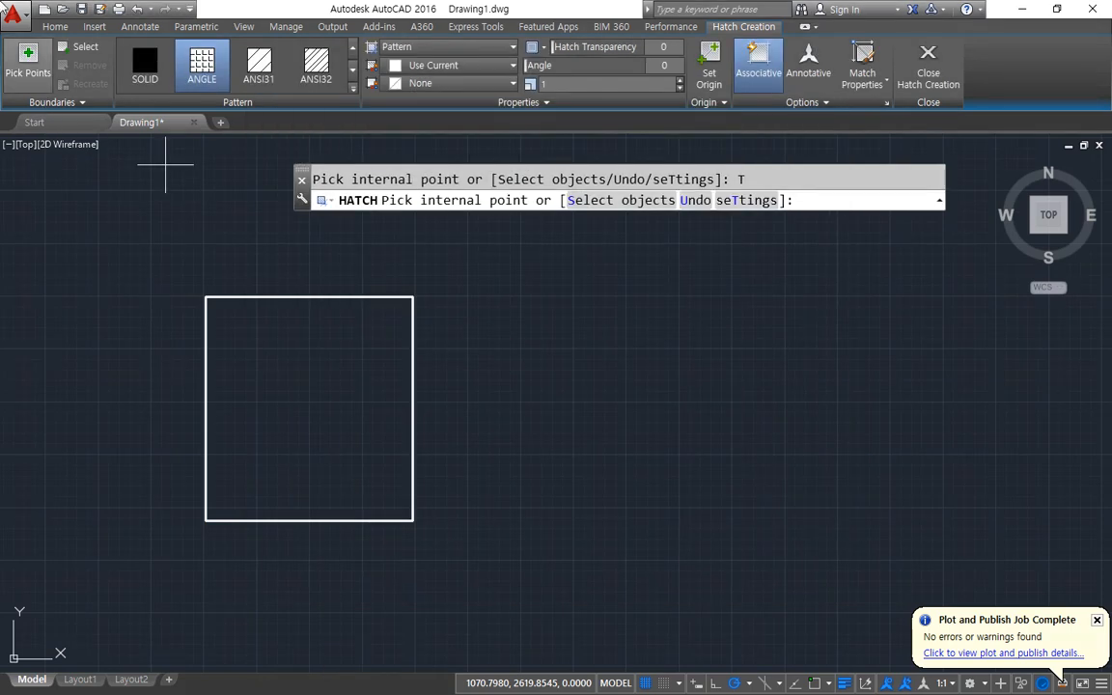
Review the hatch creation groups again from Boundaries to Close, including Origin, and examine the two boundary choices, Pick Points and Select.
key("ctrl+alt+d")
mouse_move(77, 130)
left_mouse_down()
mouse_move(66, 40)
mouse_move(95, 146)
left_mouse_up()
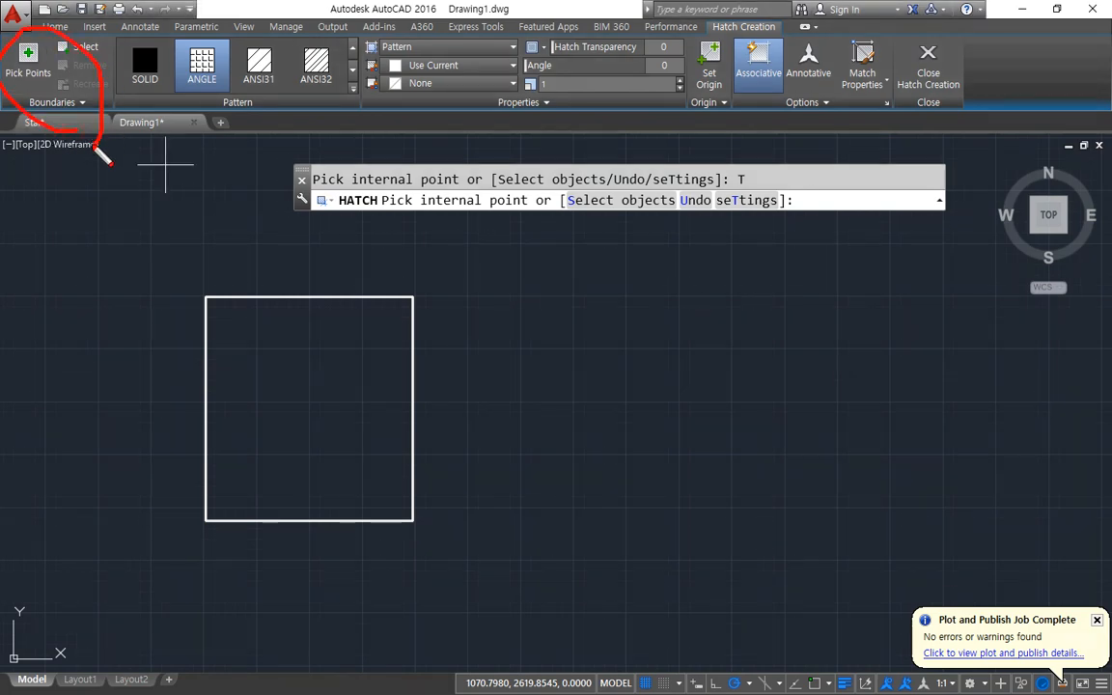
mouse_move(246, 108)
left_mouse_down()
mouse_move(175, 35)
mouse_move(253, 105)
left_mouse_up()
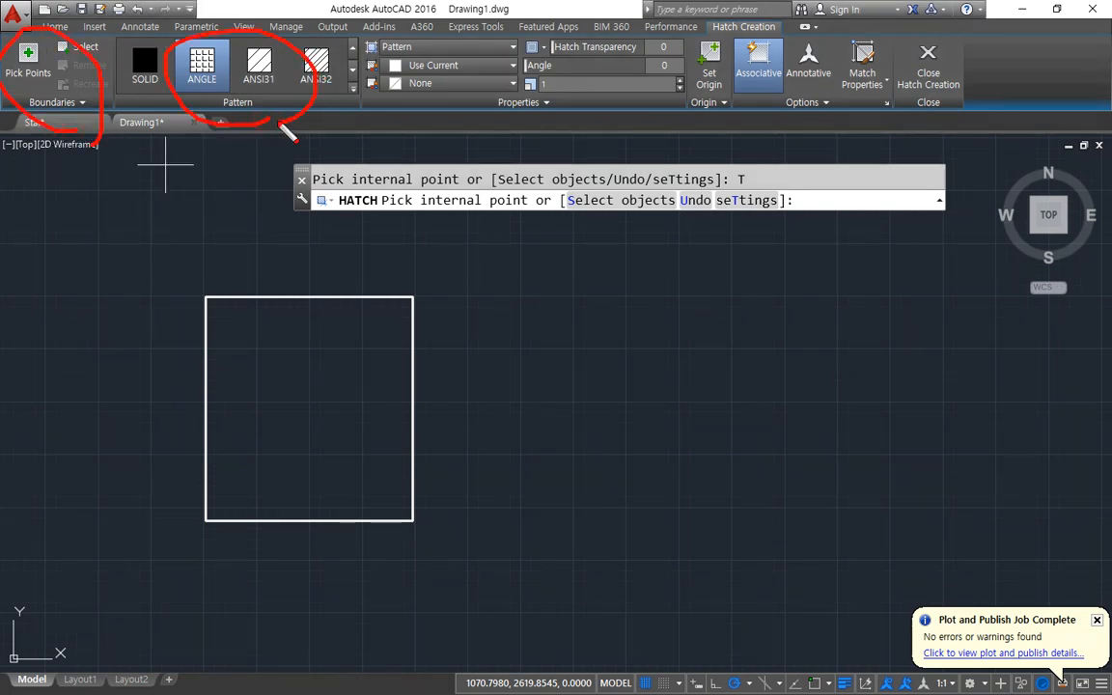
mouse_move(538, 122)
left_mouse_down()
mouse_move(516, 134)
mouse_move(617, 89)
mouse_move(591, 129)
left_mouse_up()
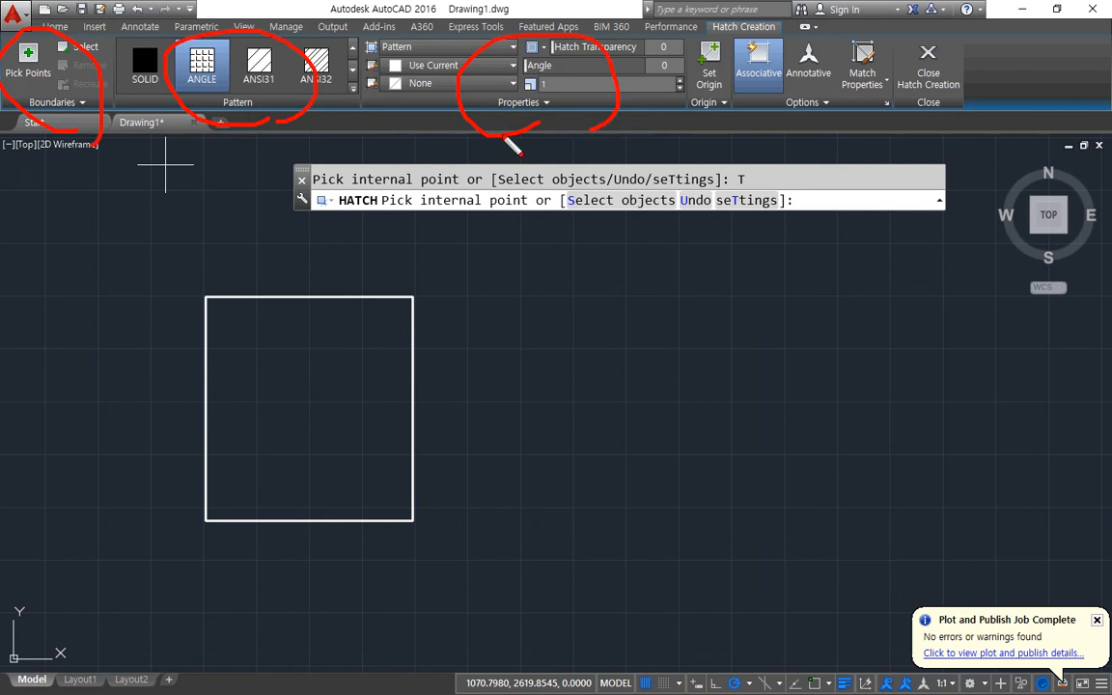
mouse_move(715, 112)
left_mouse_down()
mouse_move(699, 37)
mouse_move(744, 127)
left_mouse_up()
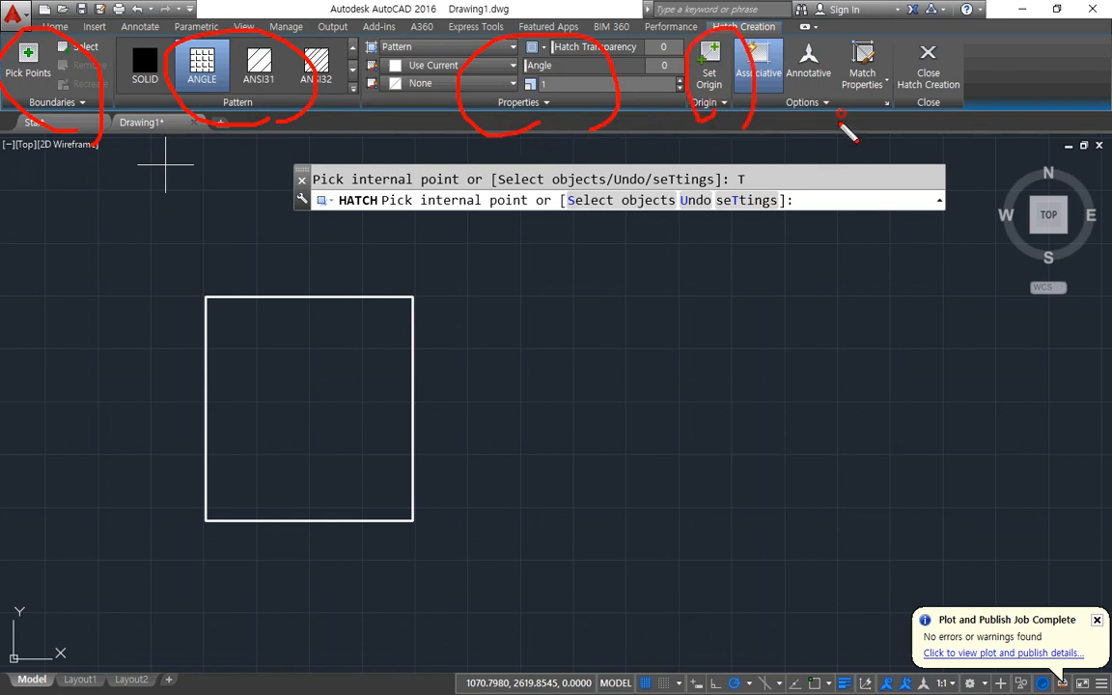
mouse_move(841, 114)
left_mouse_down()
mouse_move(855, 75)
mouse_move(827, 102)
left_mouse_up()
mouse_move(950, 120)
left_mouse_down()
mouse_move(934, 35)
mouse_move(974, 111)
left_mouse_up()
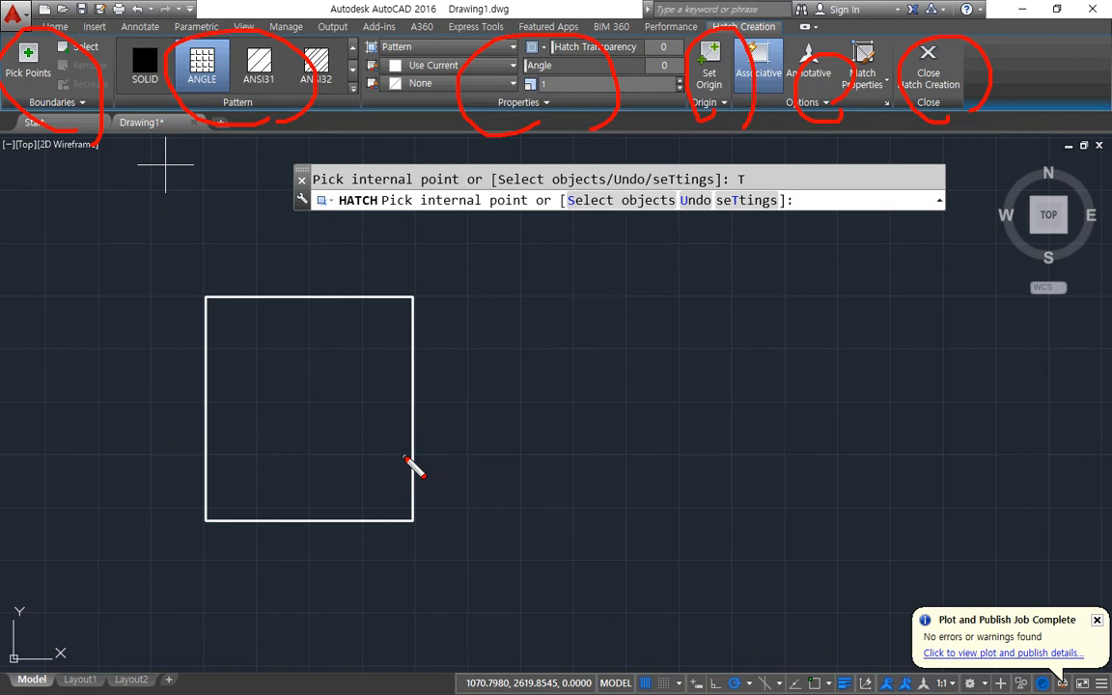
key("Escape")
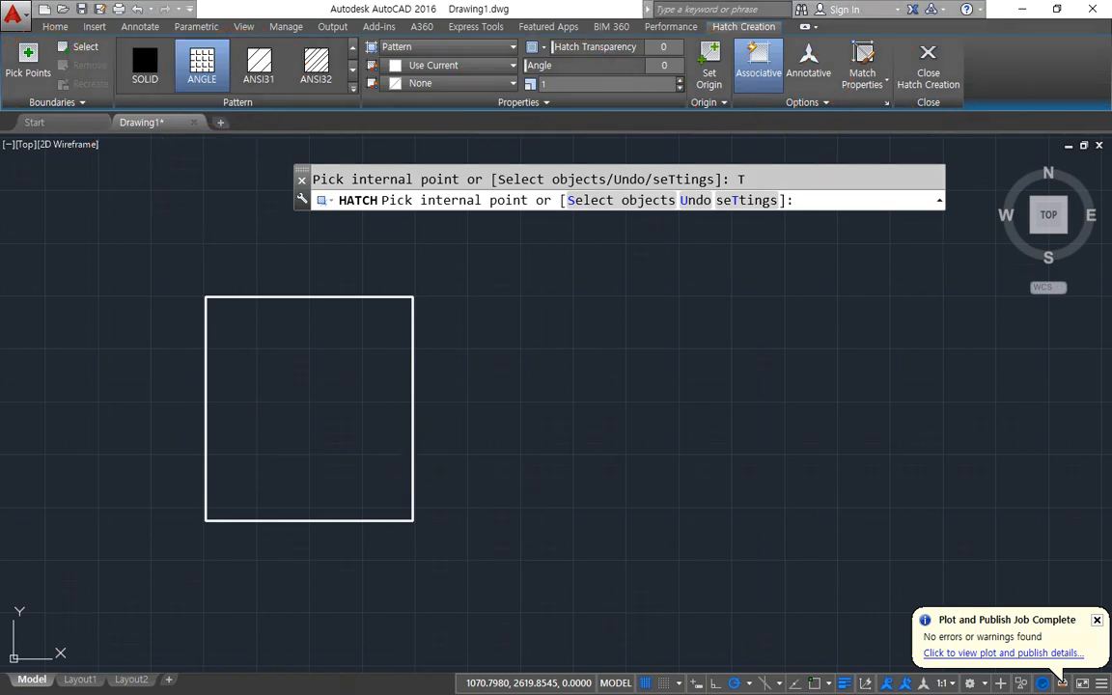
key("ctrl+2")
mouse_move(106, 60)
left_mouse_down()
mouse_move(67, 60)
mouse_move(50, 98)
mouse_move(10, 48)
mouse_move(93, 26)
mouse_move(73, 55)
left_mouse_up()
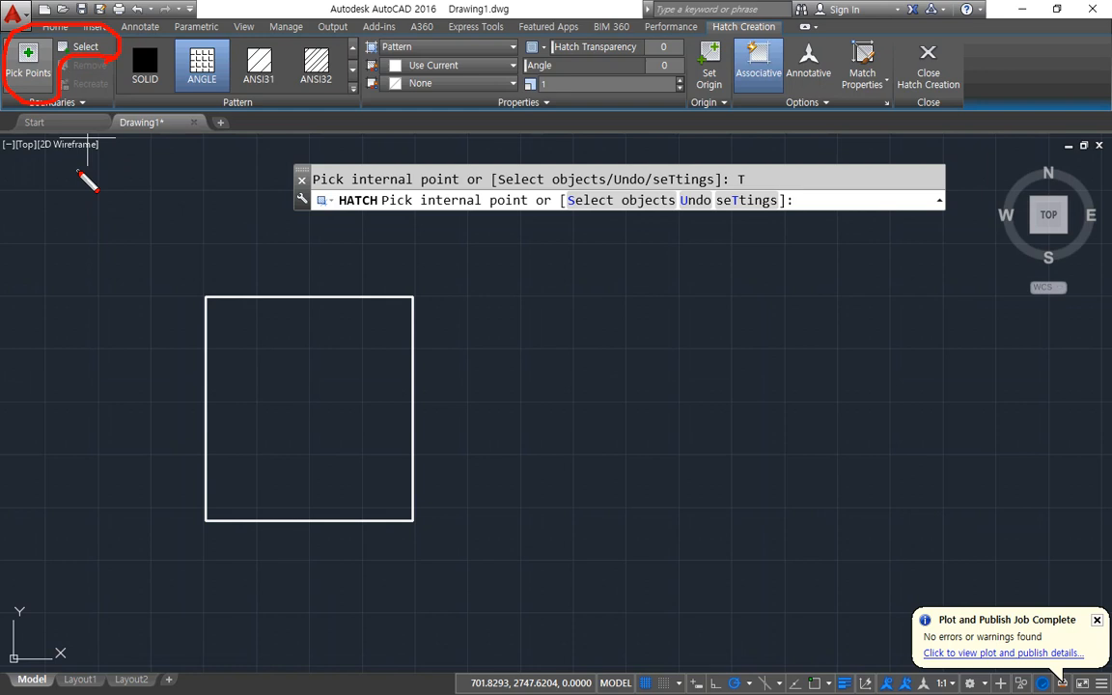
Hatch the rectangle with the ANSI32 pattern by picking a point inside it as the boundary.
left_click(32, 81)
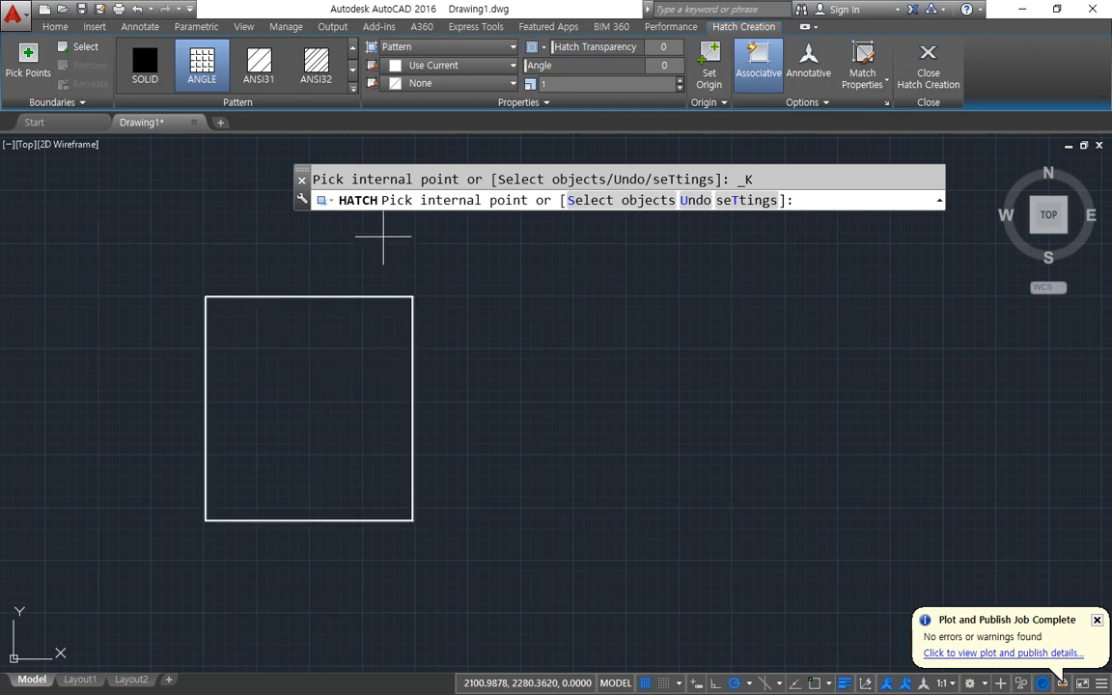
left_click(316, 66)
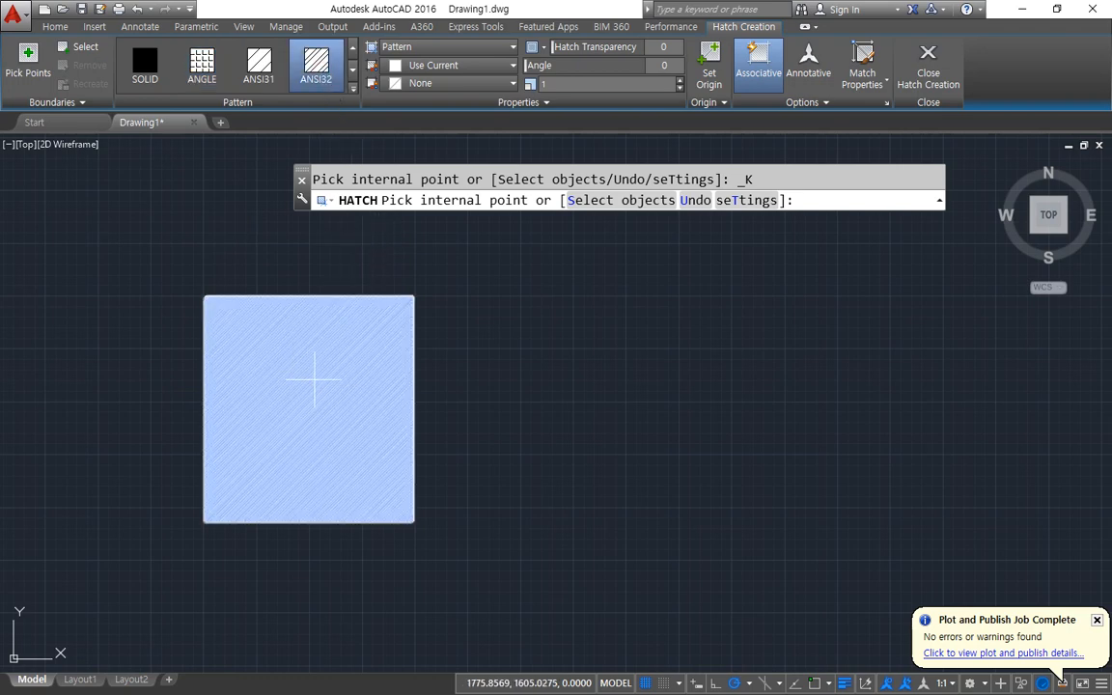
left_click(313, 378)
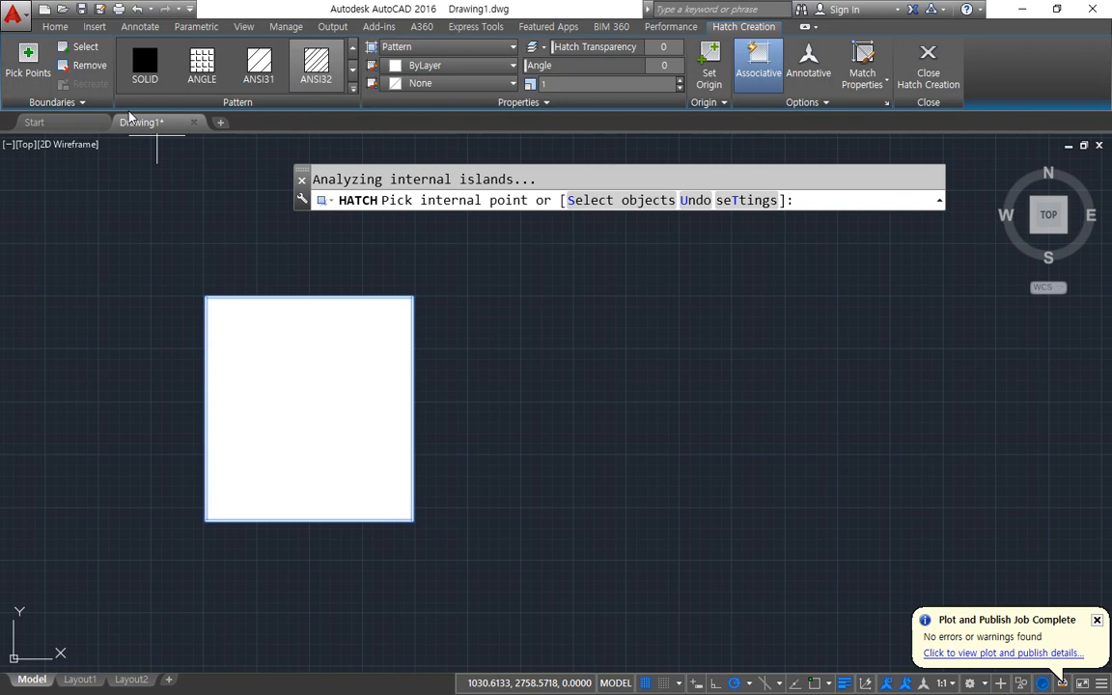
End the Hatch command and delete the hatch inside the rectangle, keeping the rectangle's outline.
key("Escape")
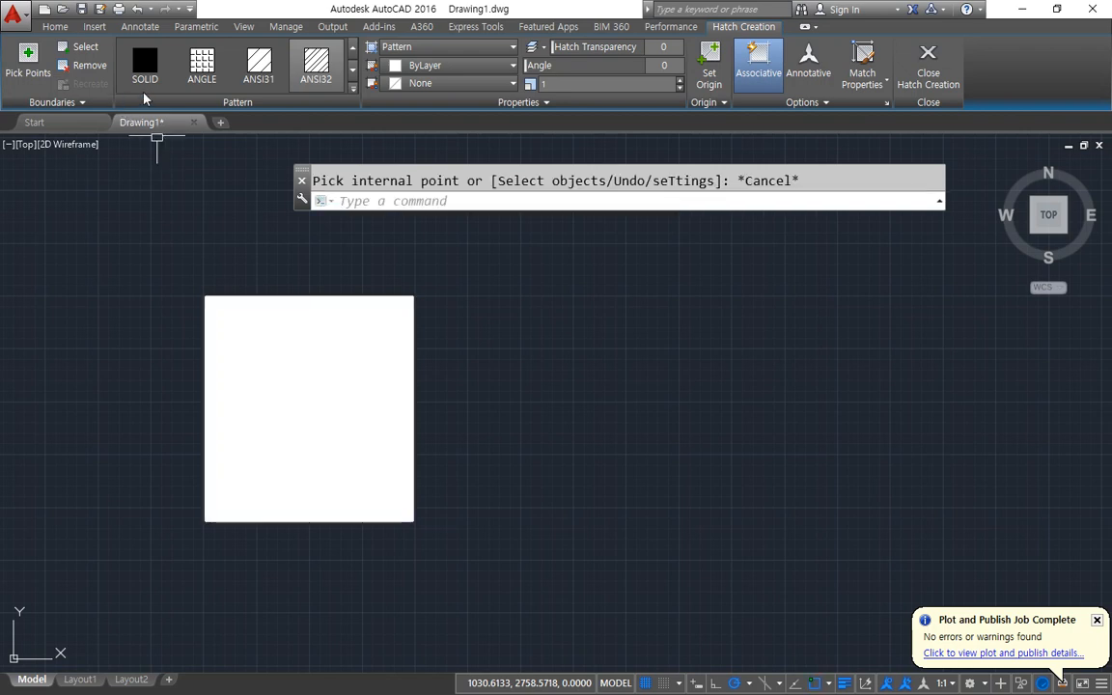
left_click(293, 473)
key("Delete")
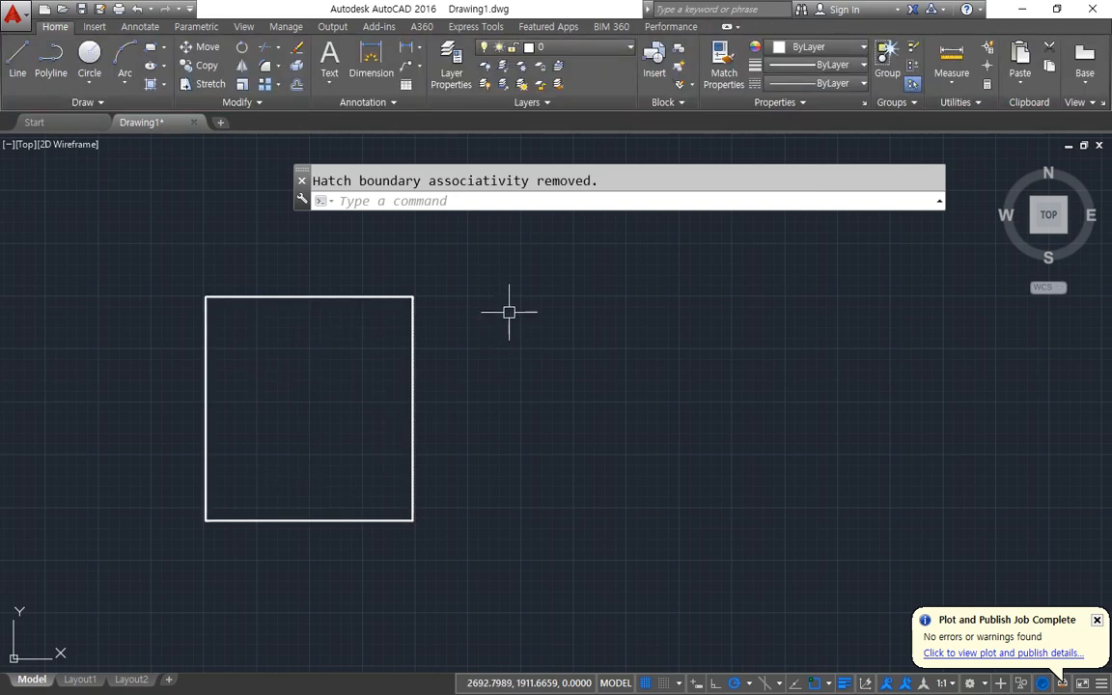
type("c")
key("Return")
left_click(478, 300)
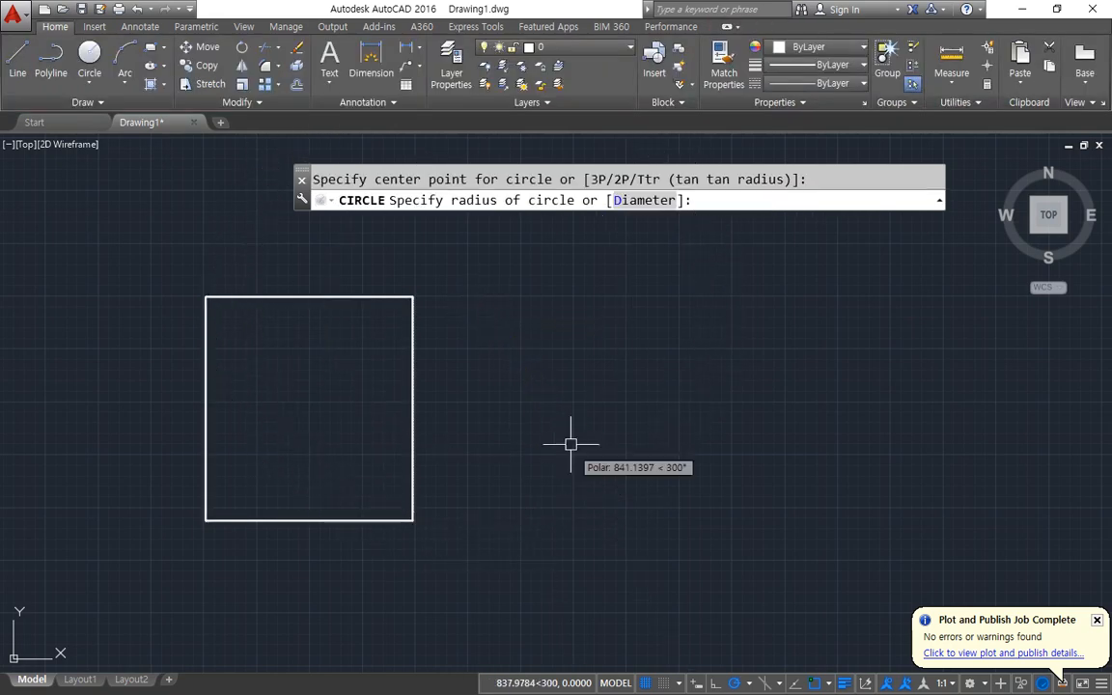
key("Escape")
Draw a second rectangle of similar size to the right of the existing one.
type("rec")
key("Return")
left_click(471, 299)
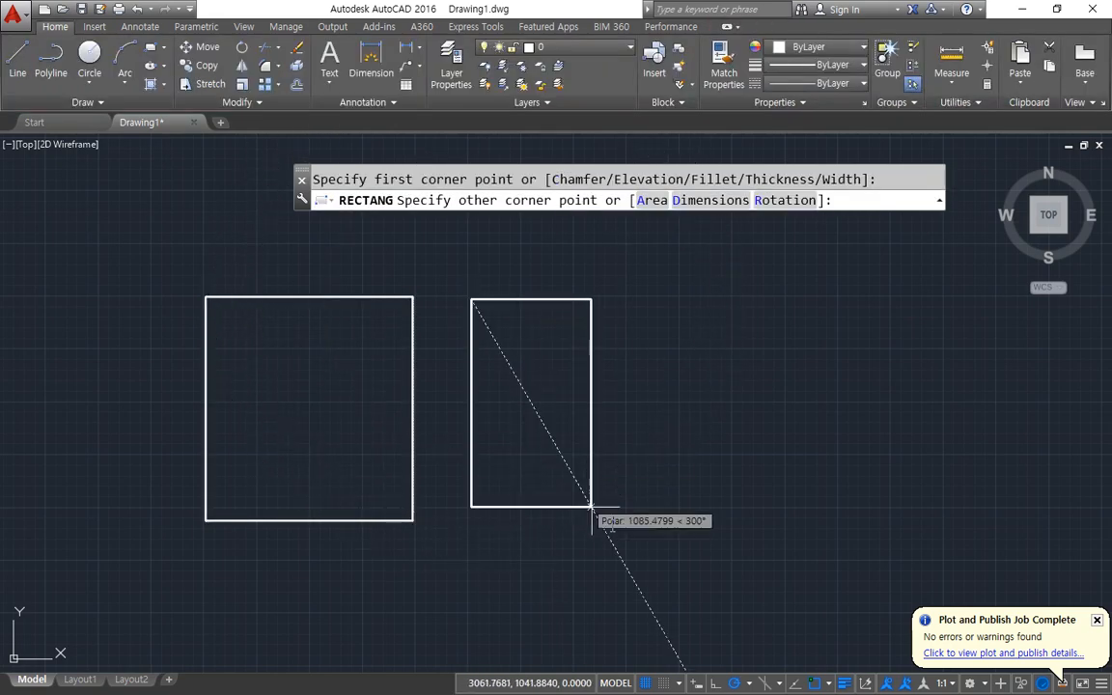
left_click(672, 516)
Draw a circle to the right of the second rectangle, with a diameter close to the rectangle's height.
type("c")
key("Return")
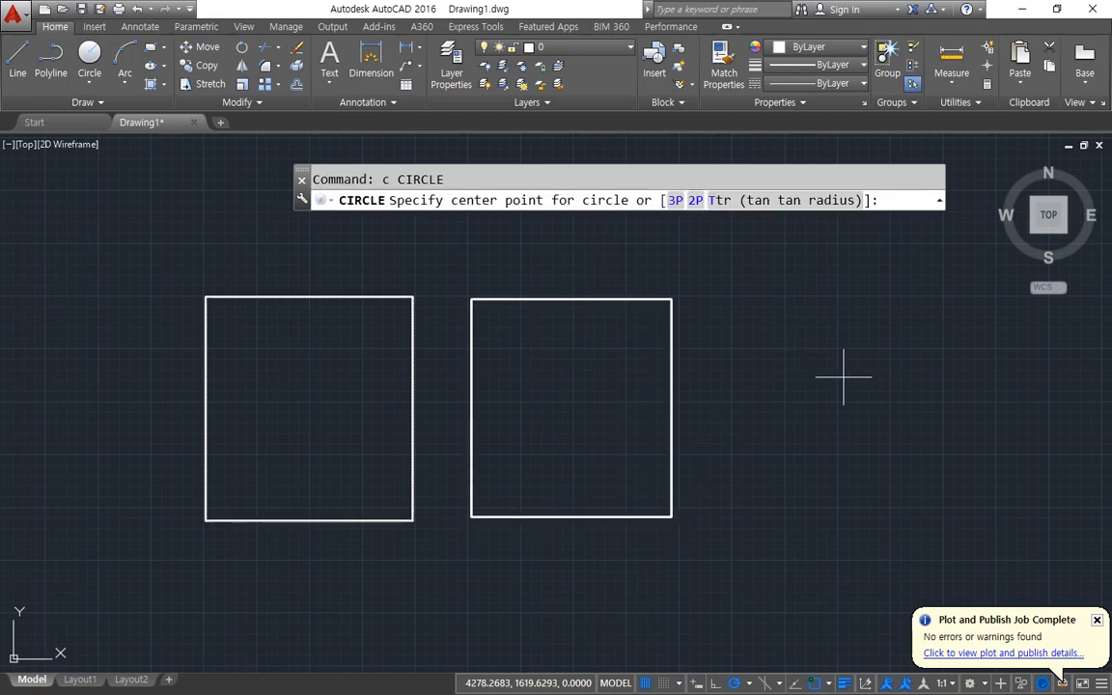
left_click(815, 402)
left_click(804, 308)
Start a hatch with the ANSI32 pattern and pick an internal point in each rectangle and in the circle.
type("h")
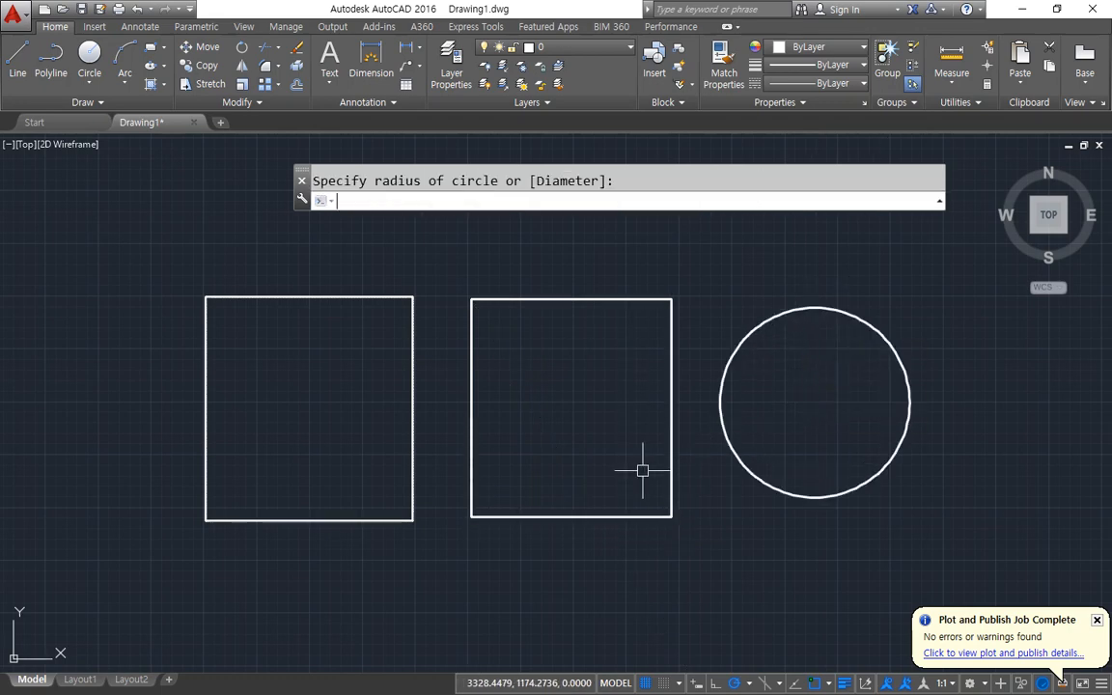
key("Return")
left_click(35, 57)
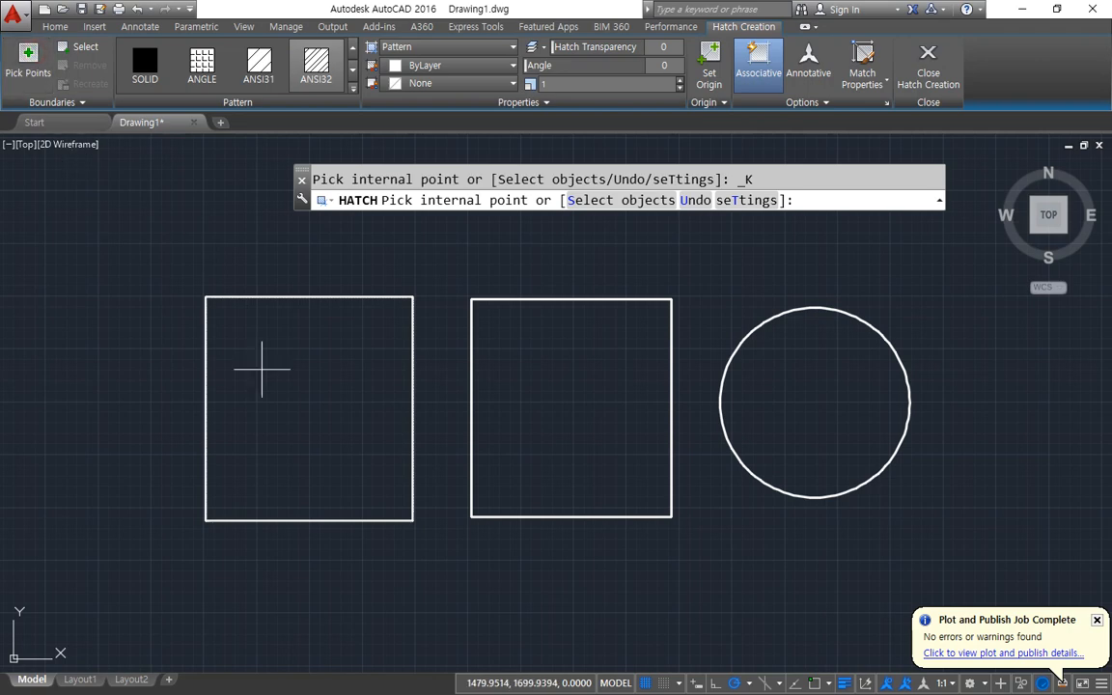
left_click(328, 386)
left_click(544, 392)
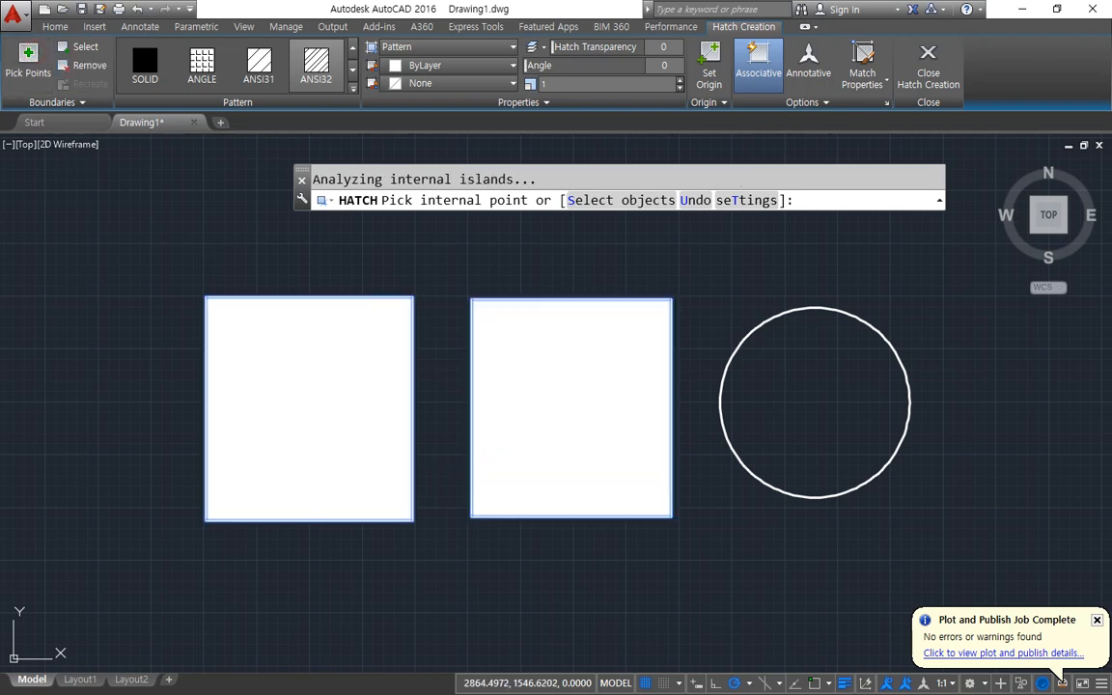
left_click(744, 412)
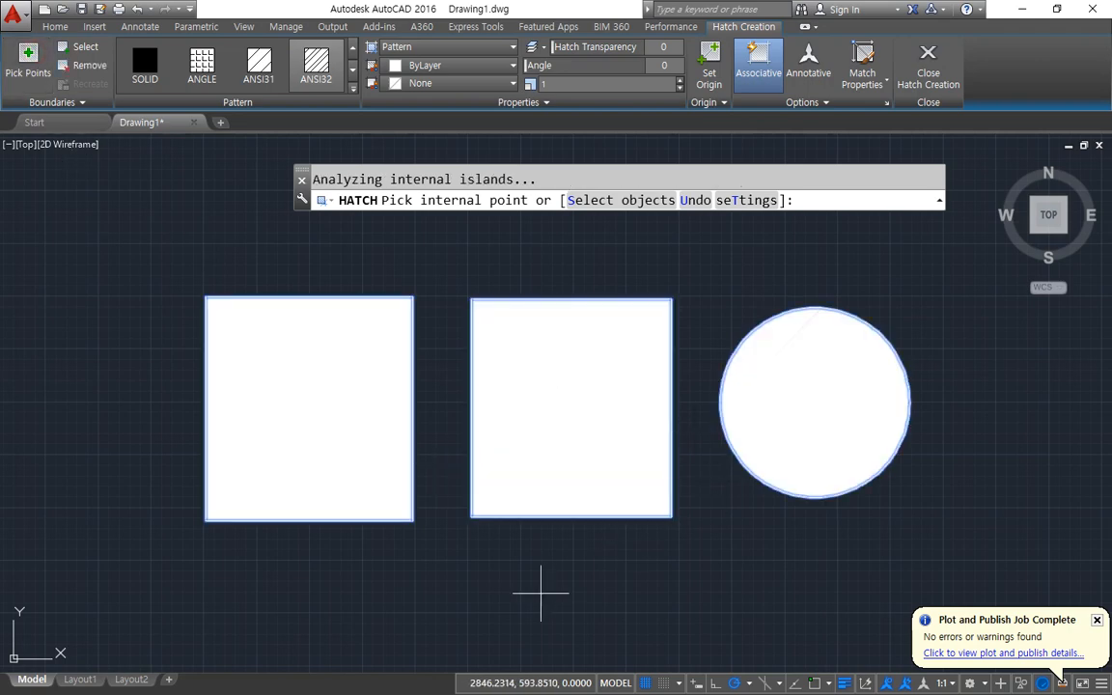
Remove the second rectangle and the circle from the hatch boundaries.
left_click(87, 65)
left_click(489, 298)
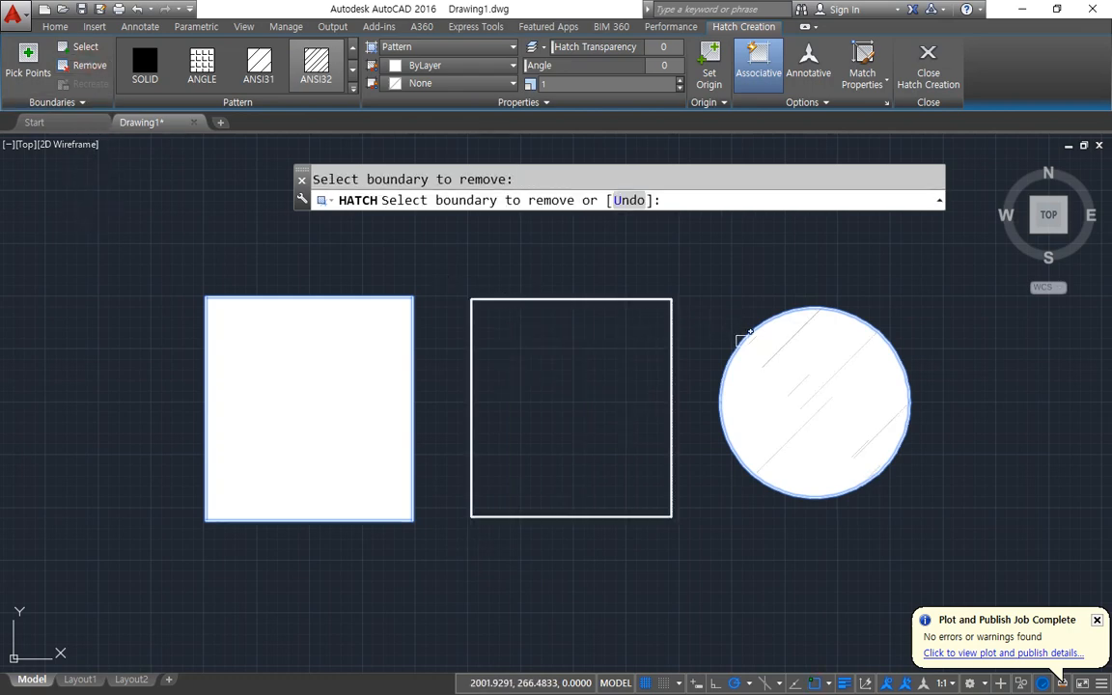
left_click(739, 339)
Add the second rectangle and the circle to the hatch by selecting their outlines as boundary objects.
left_click(79, 47)
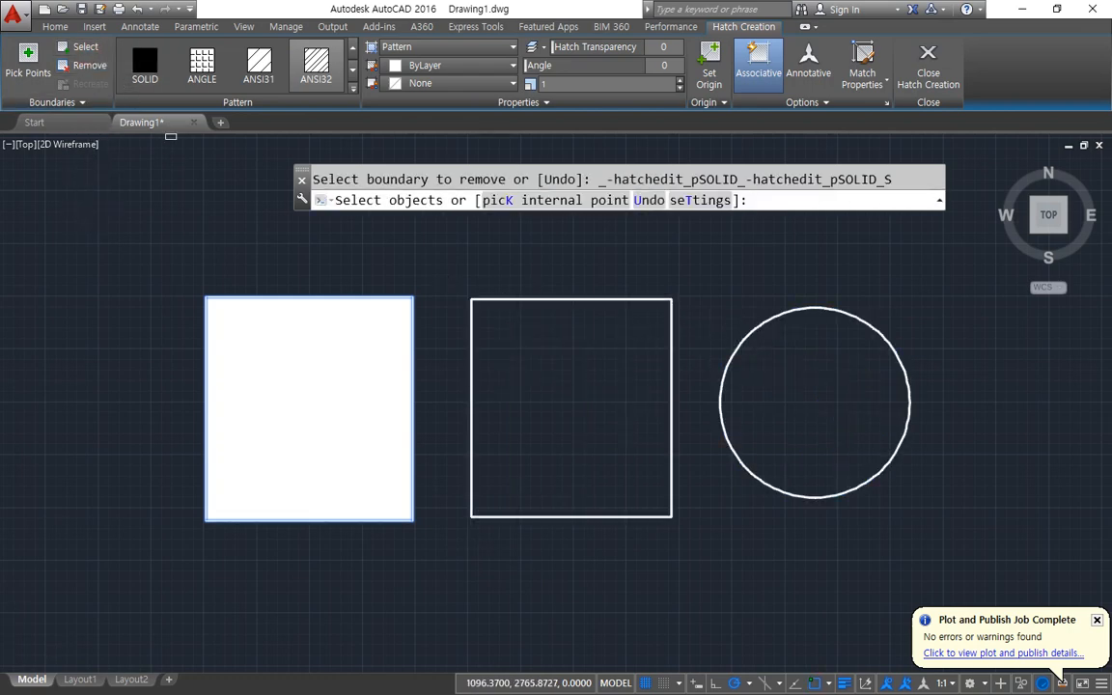
left_click(501, 294)
left_click(726, 348)
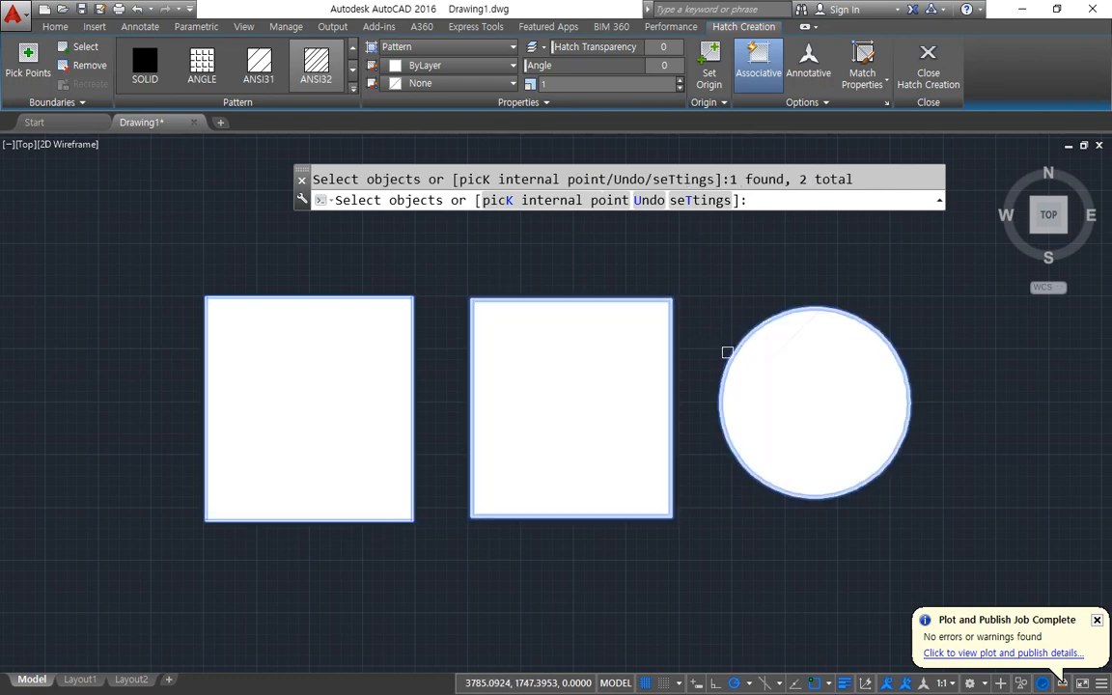
Take the second rectangle and the circle out of the hatch boundaries again.
left_click(75, 65)
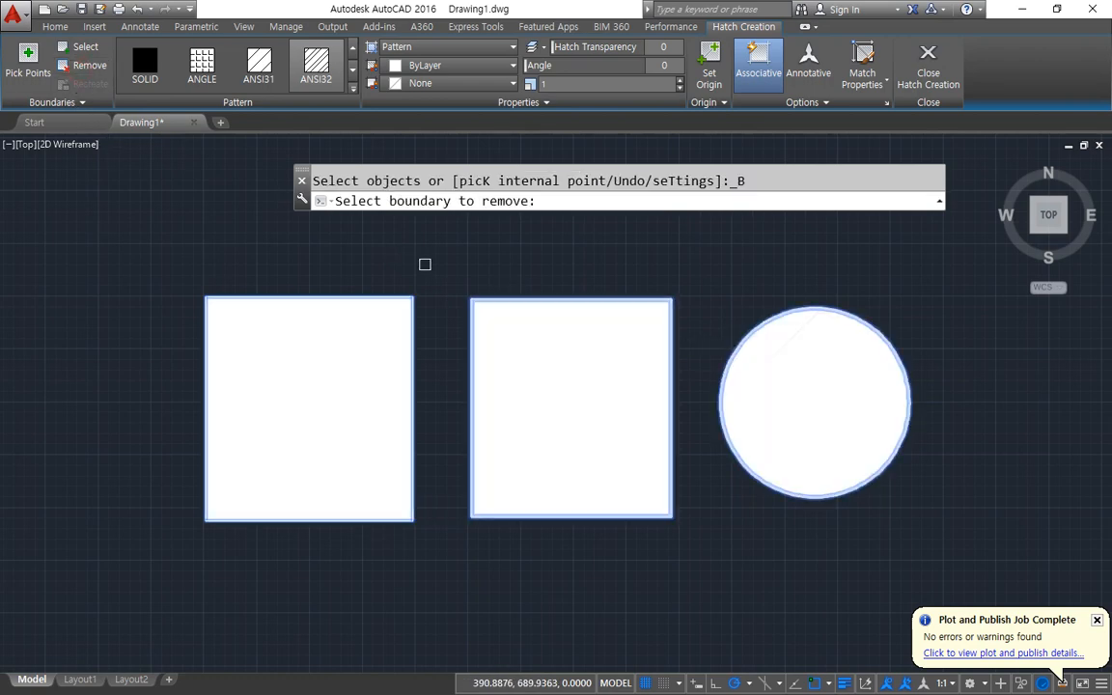
left_click(487, 295)
left_click(734, 337)
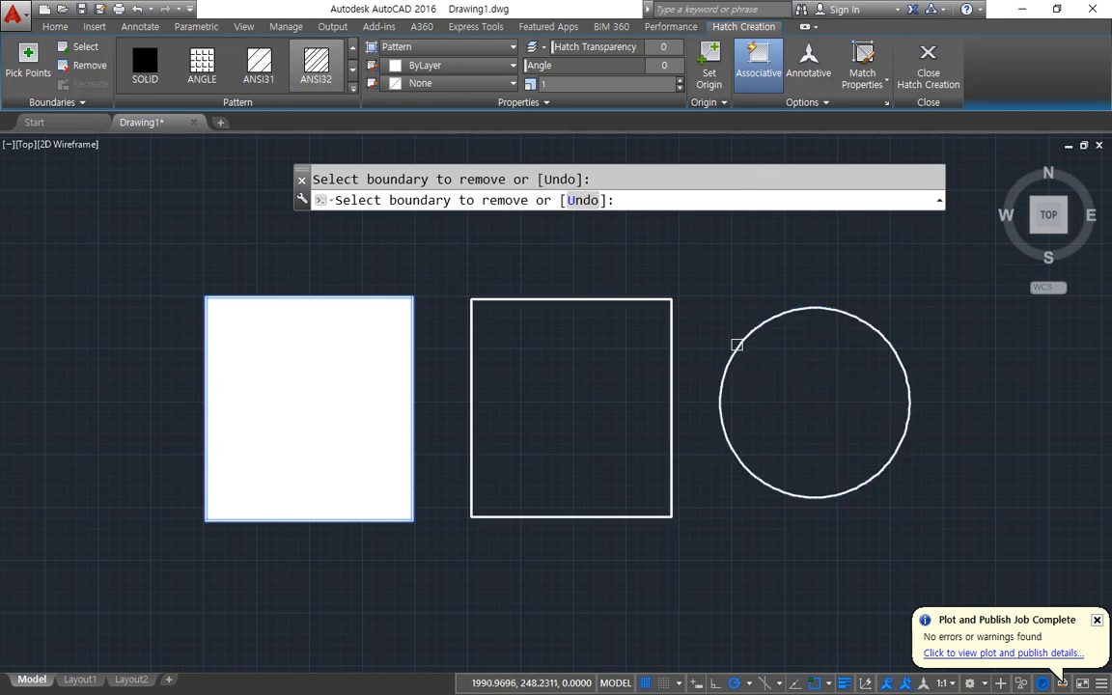
Hatch the second rectangle and the circle by picking a point inside each, and finish the hatch.
left_click(27, 62)
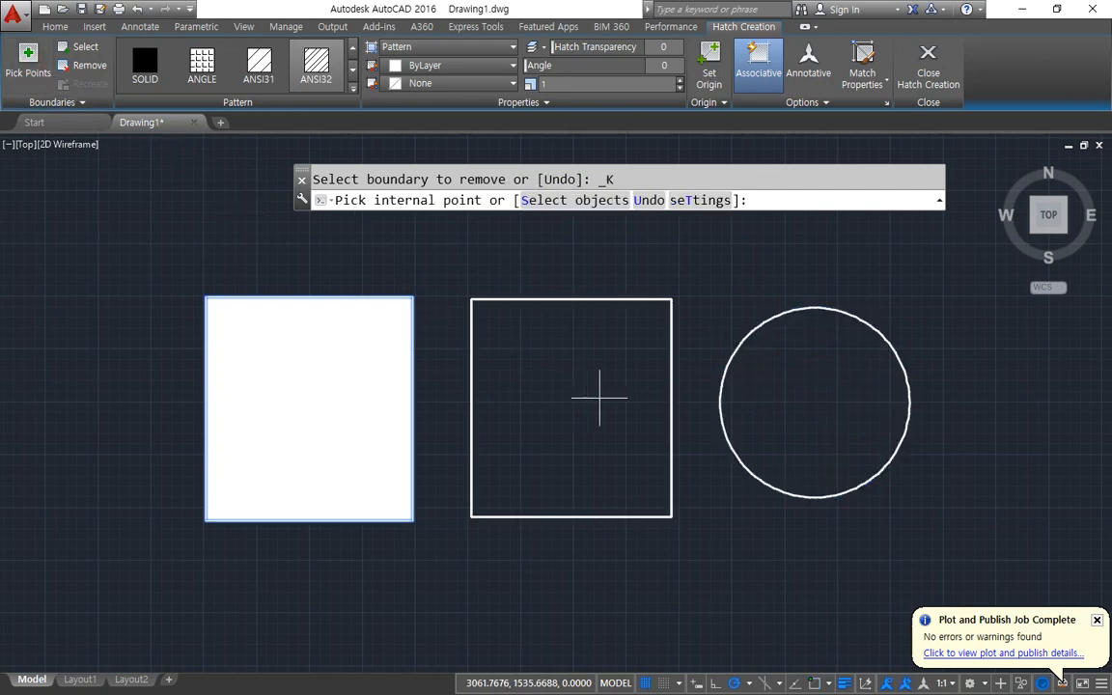
left_click(596, 397)
left_click(752, 396)
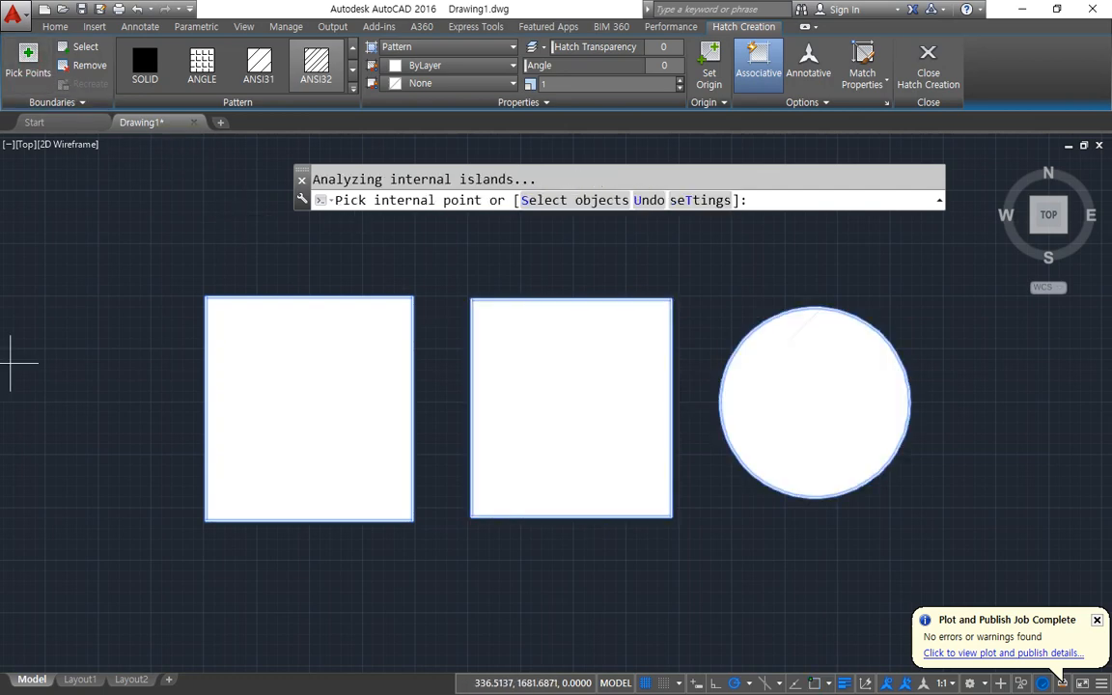
key("Return")
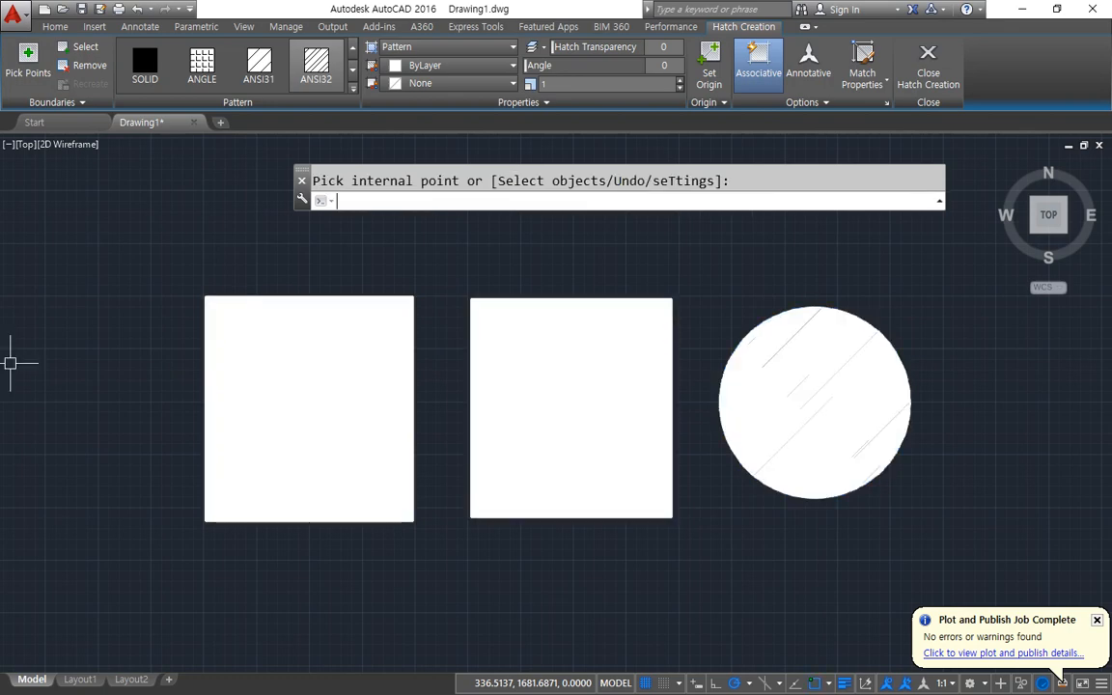
Select the hatch covering the three shapes and change its pattern to SOLID.
left_click(302, 397)
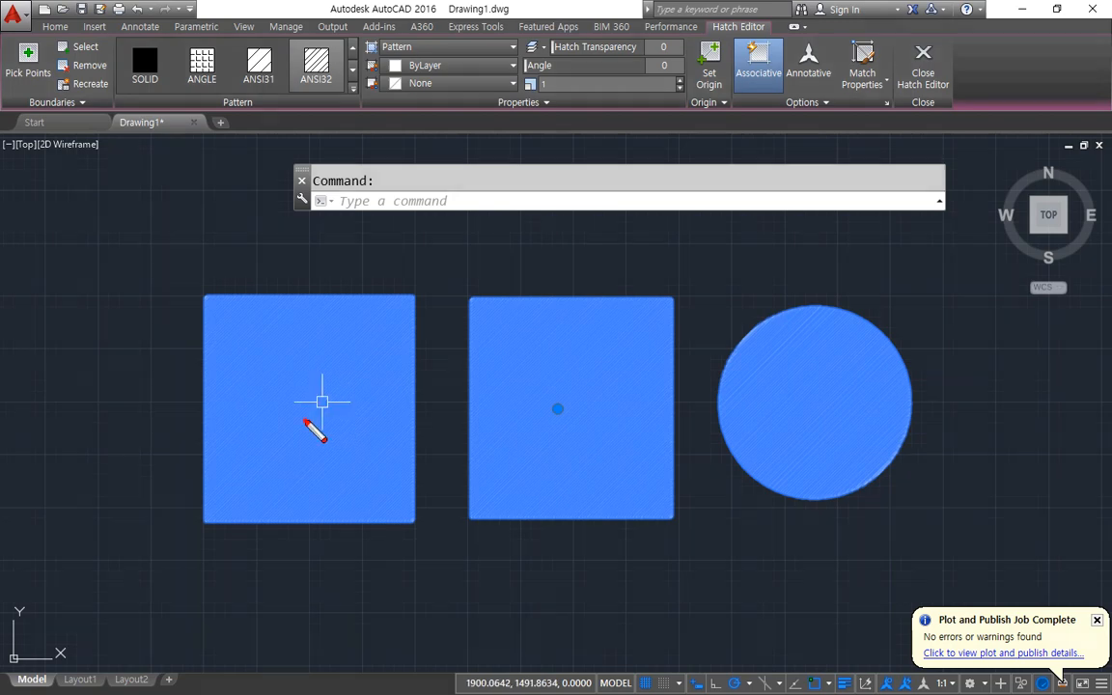
mouse_move(307, 370)
left_mouse_down()
mouse_move(313, 421)
mouse_move(317, 376)
left_mouse_up()
mouse_move(25, 90)
left_mouse_down()
mouse_move(779, 95)
mouse_move(941, 68)
mouse_move(932, 138)
left_mouse_up()
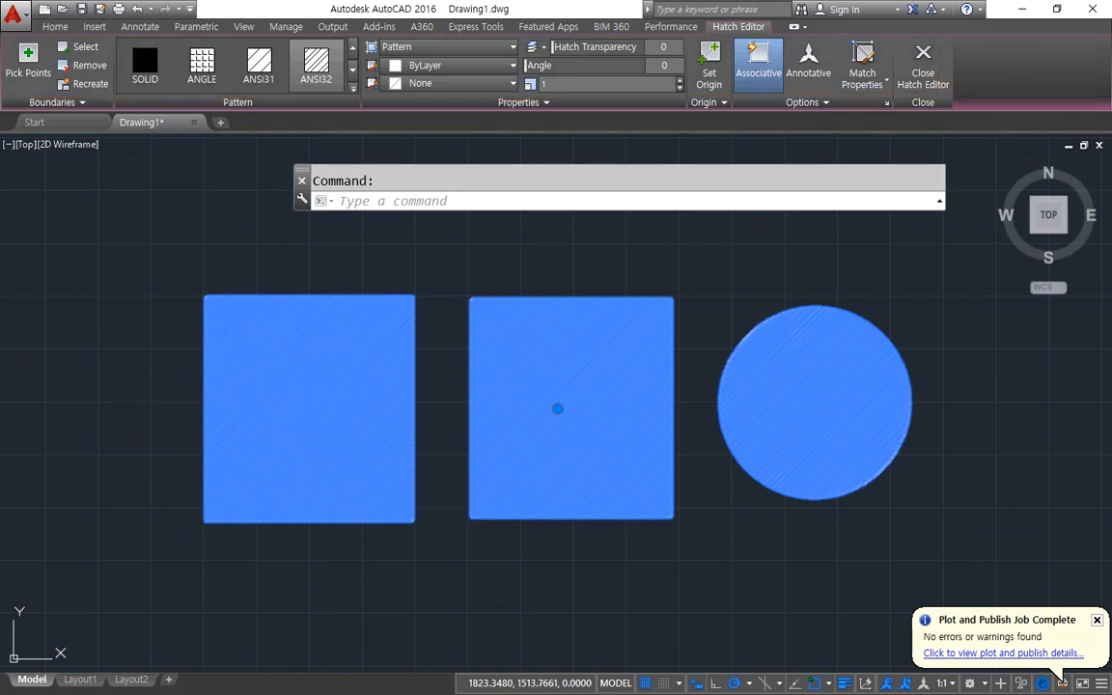
left_click(316, 66)
left_click(352, 85)
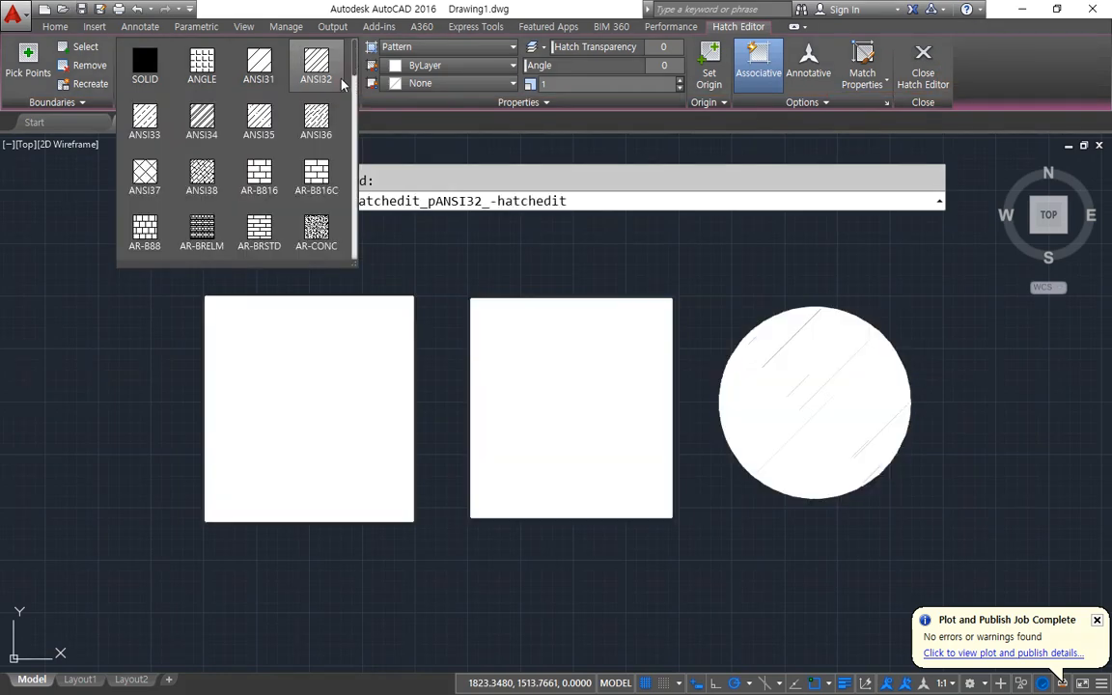
left_click(147, 65)
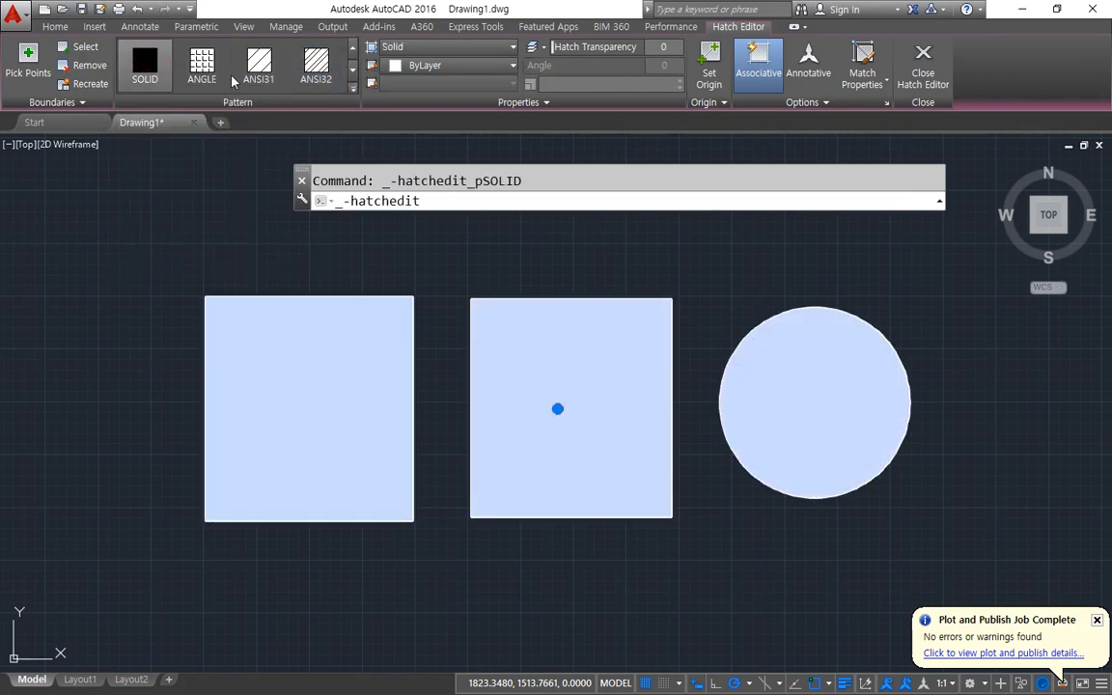
Try the yellow colour 248,215,49 on the solid hatch, and set the hatch colour back to ByLayer.
left_click(451, 70)
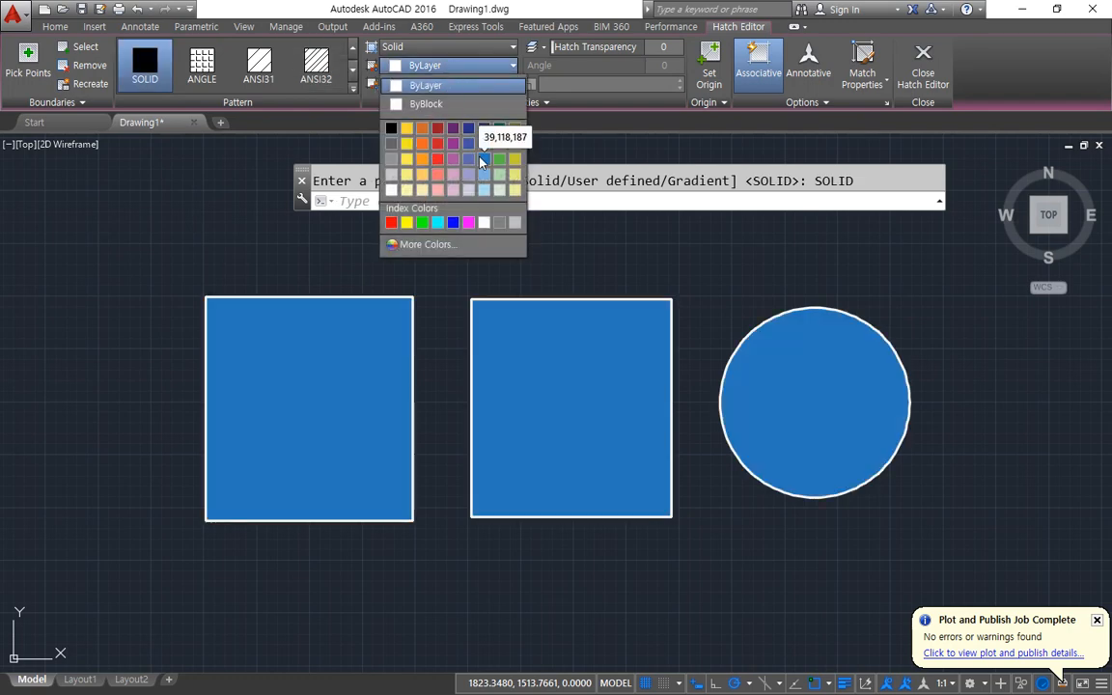
left_click(408, 132)
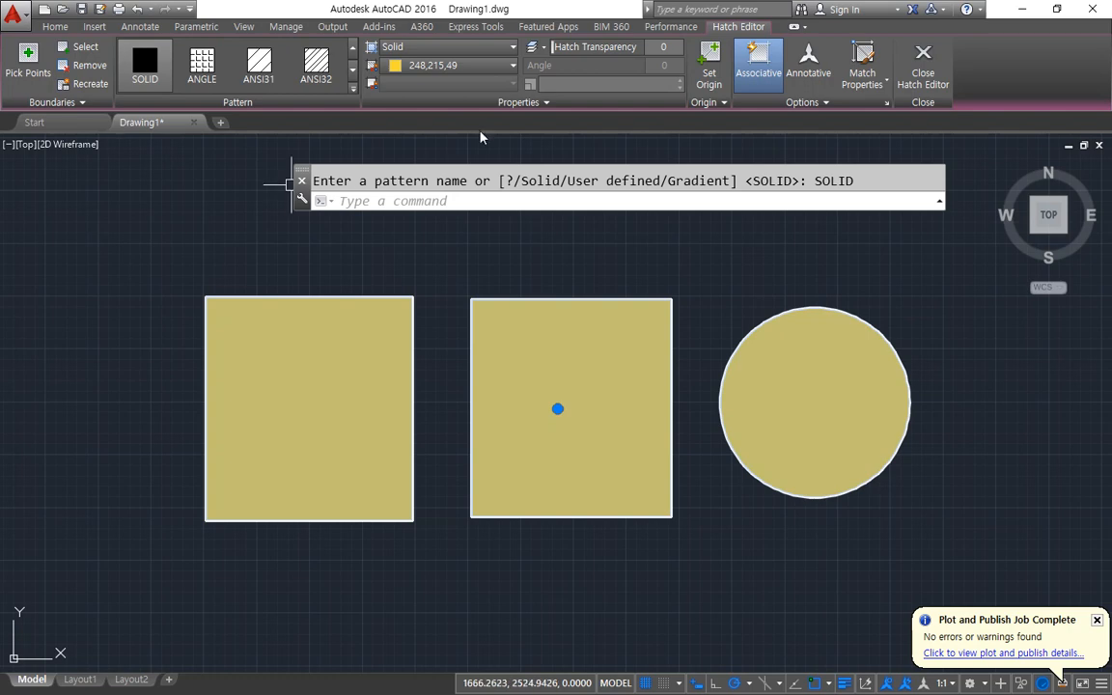
left_click(468, 66)
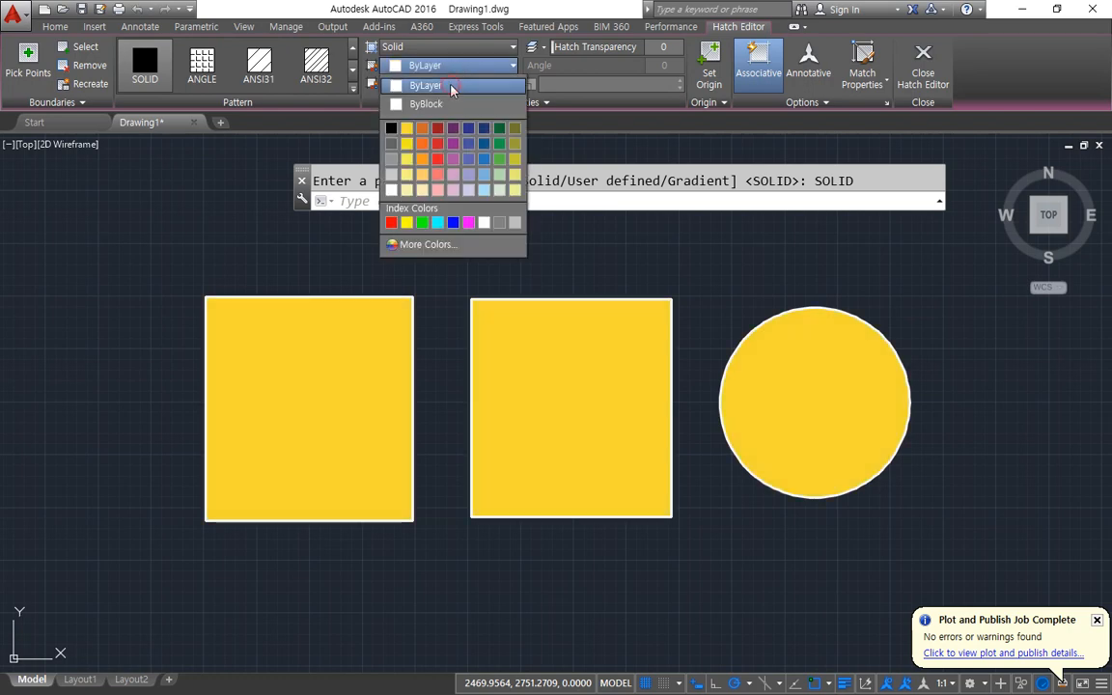
left_click(451, 87)
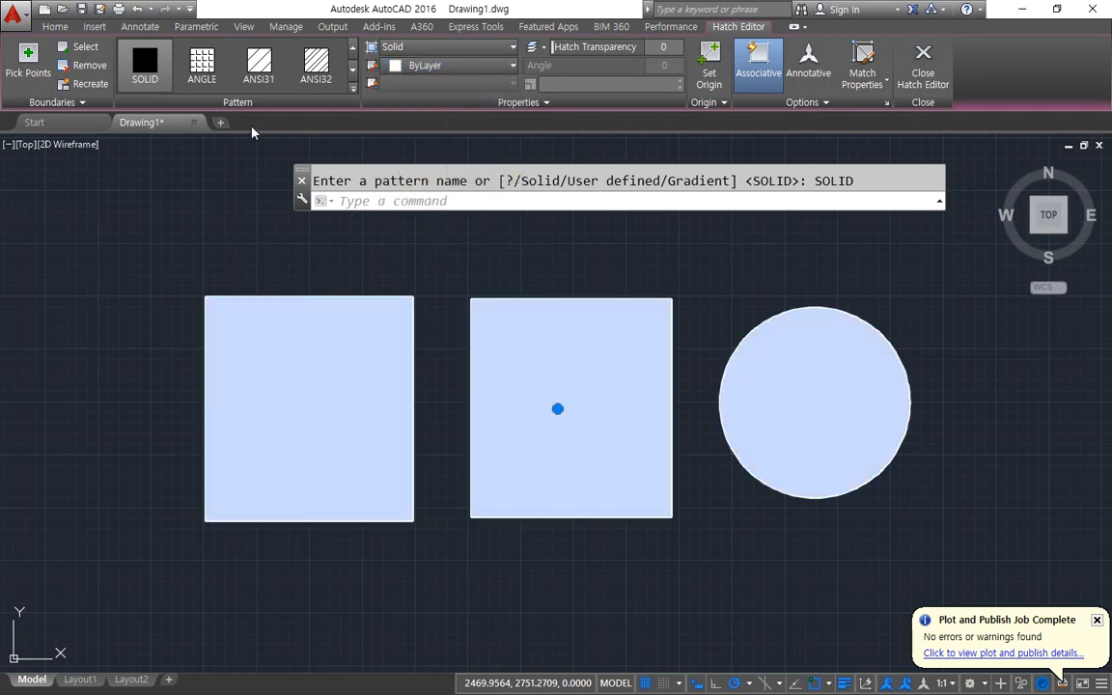
Change the selected hatch's pattern to ANSI31 and inspect its line spacing up close.
left_click(353, 88)
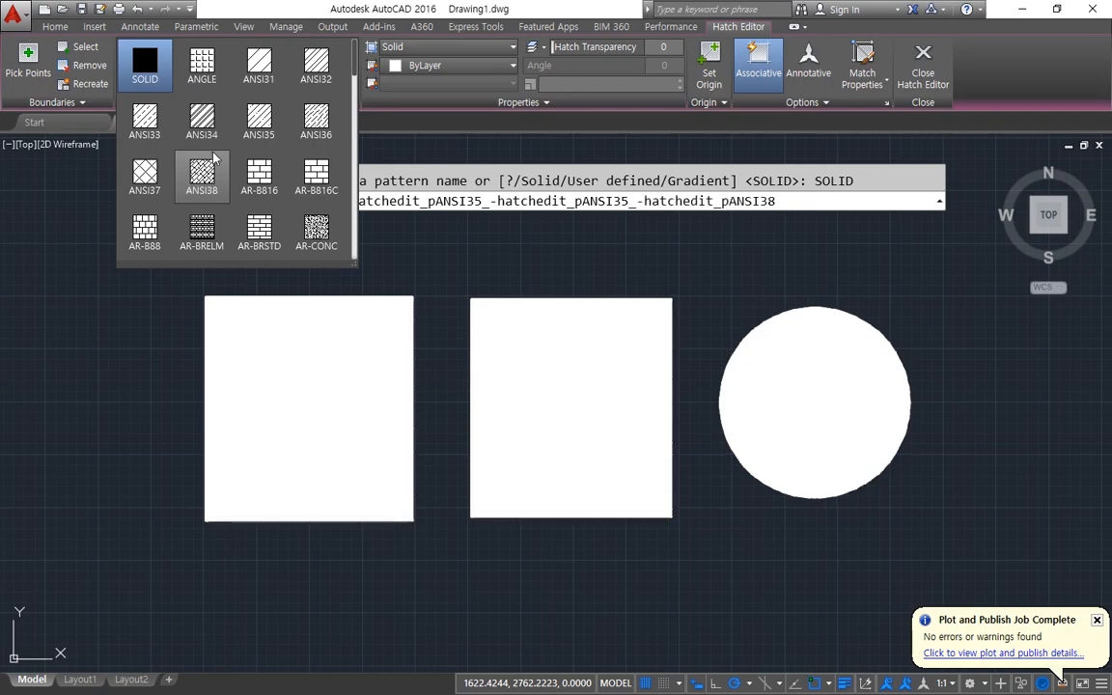
left_click(265, 88)
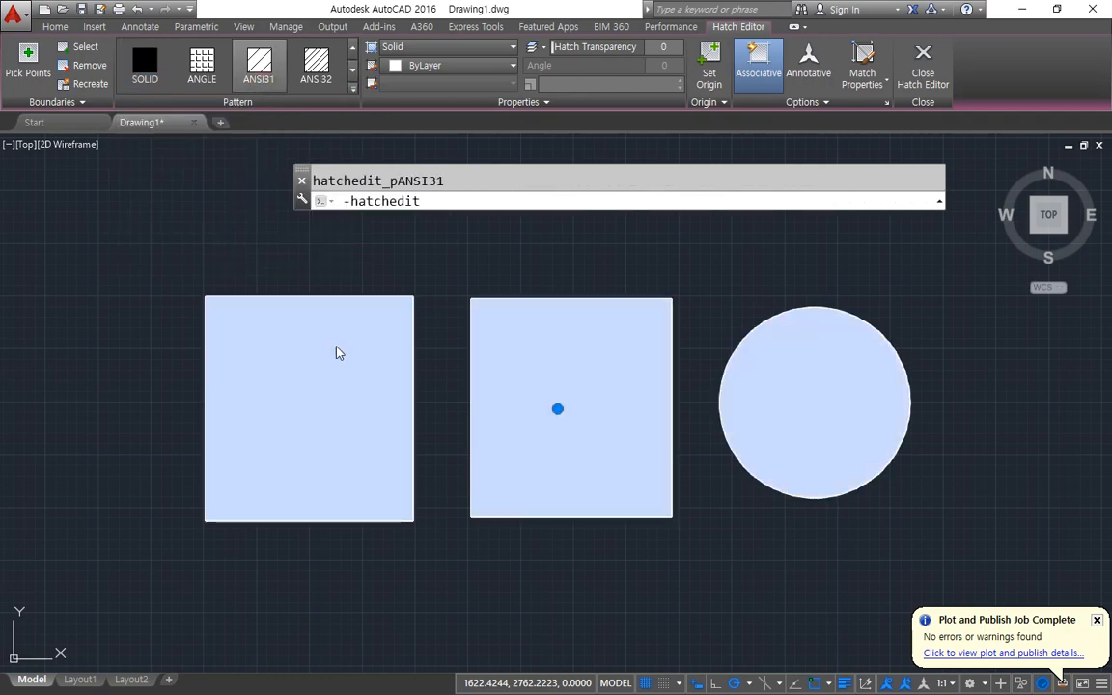
scroll(328, 365, "up", 5)
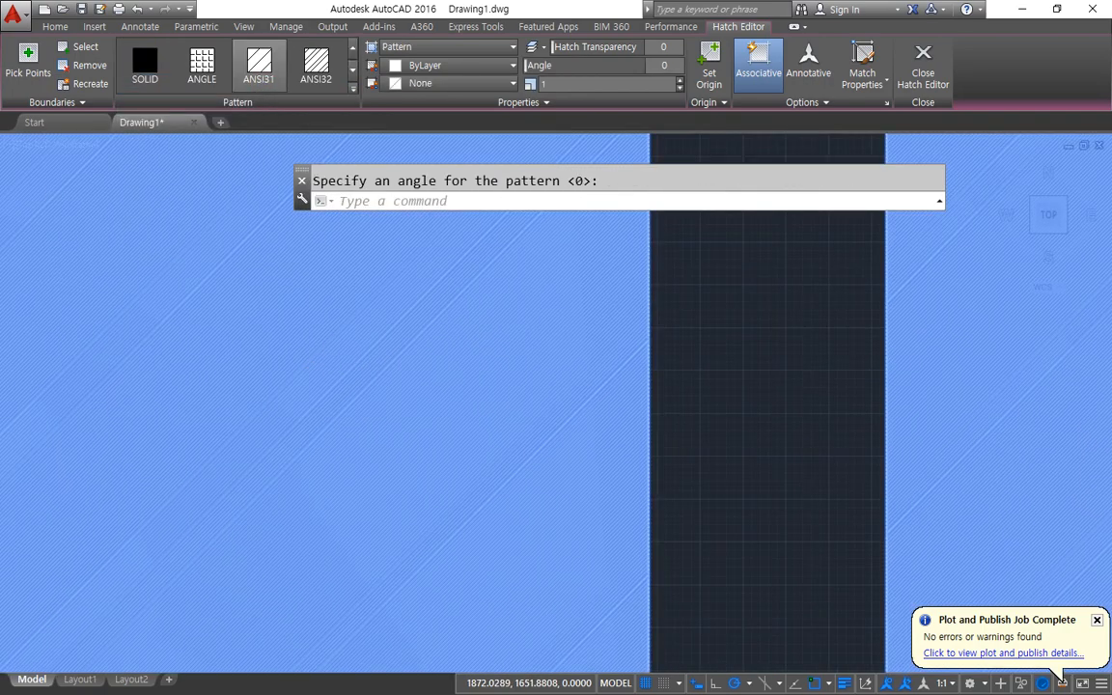
scroll(333, 368, "up", 11)
scroll(333, 367, "up", 3)
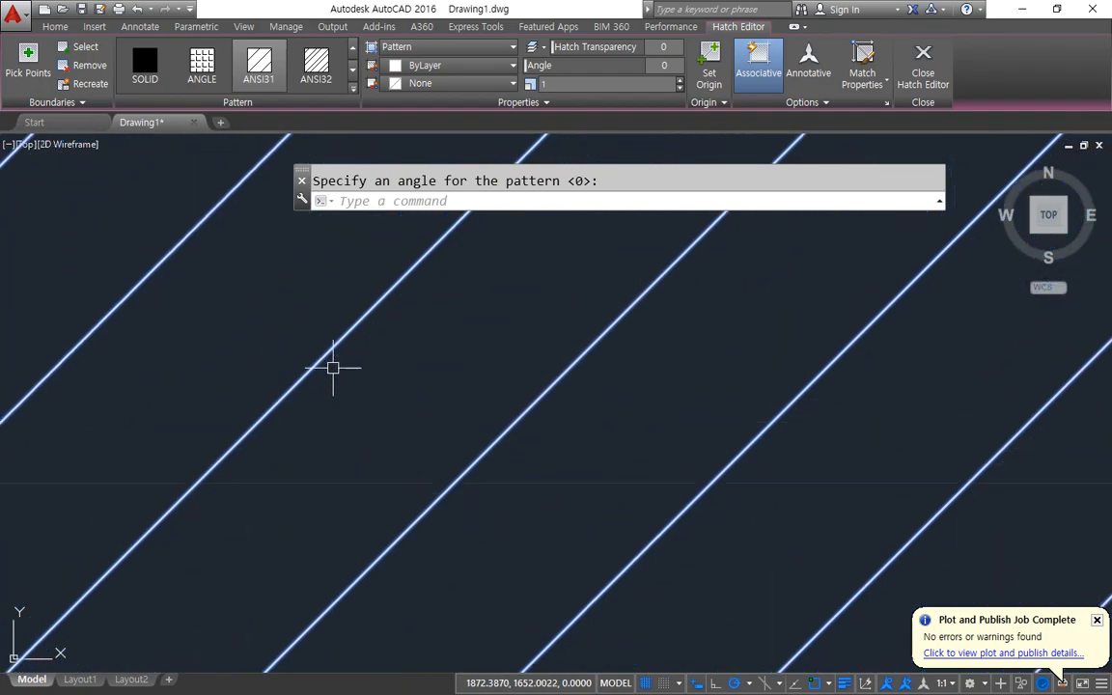
scroll(333, 367, "down", 15)
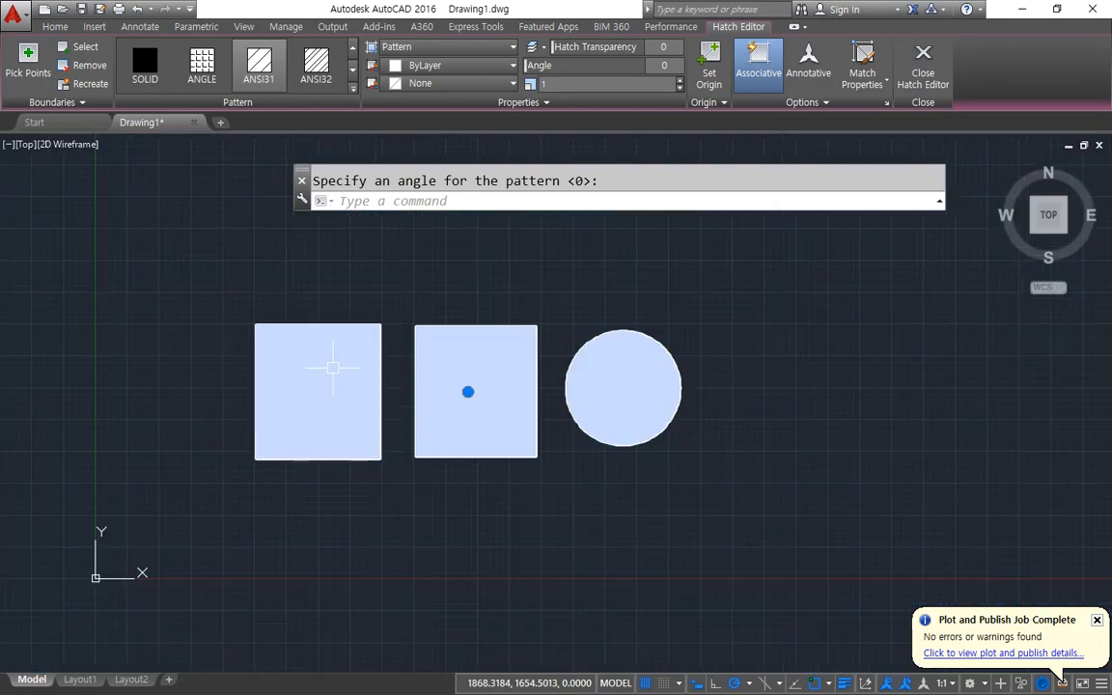
scroll(333, 366, "up", 2)
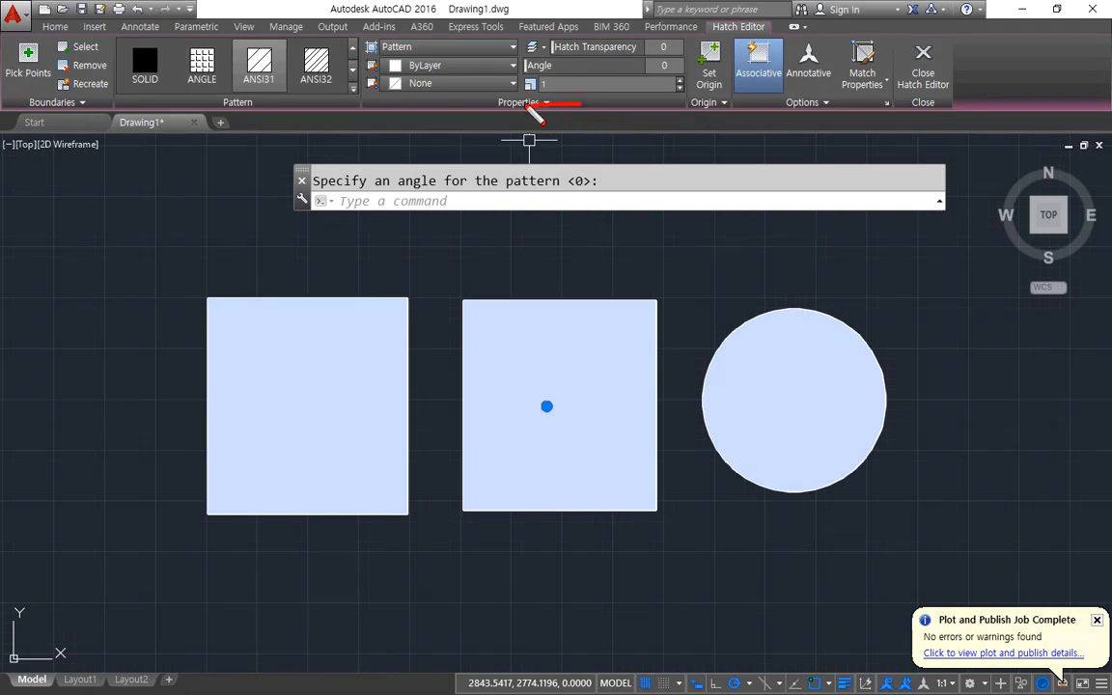
Set the scale of the ANSI31 hatch to 30.
mouse_move(527, 106)
left_mouse_down()
mouse_move(522, 72)
mouse_move(681, 66)
mouse_move(686, 82)
mouse_move(592, 109)
left_mouse_up()
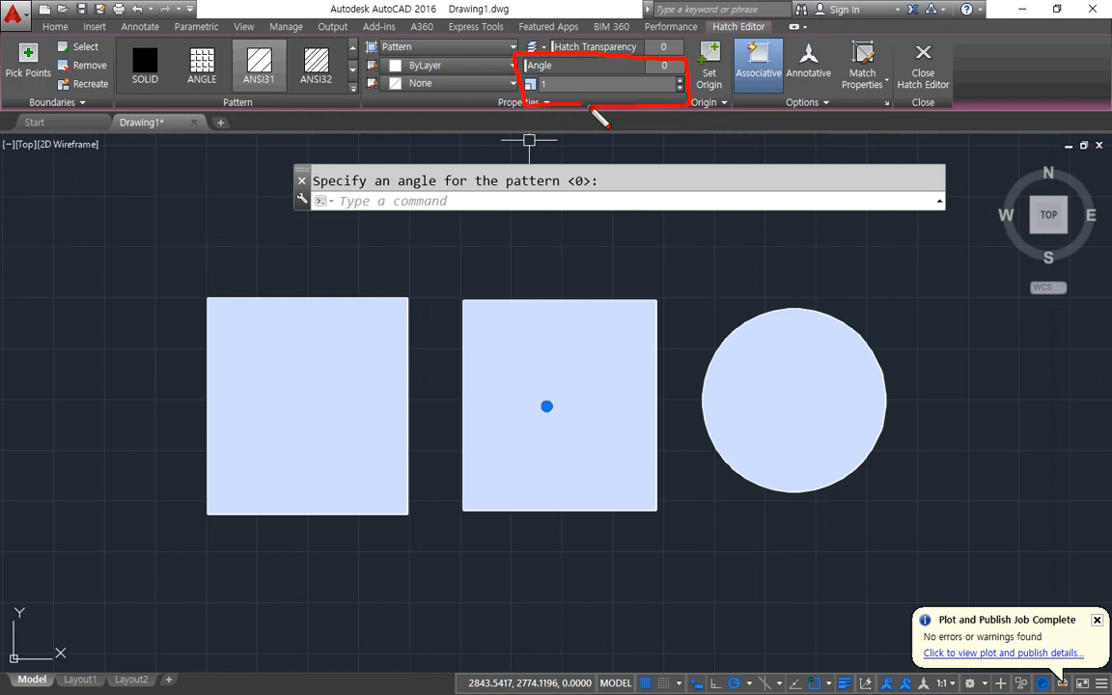
key("Escape")
left_click(611, 89)
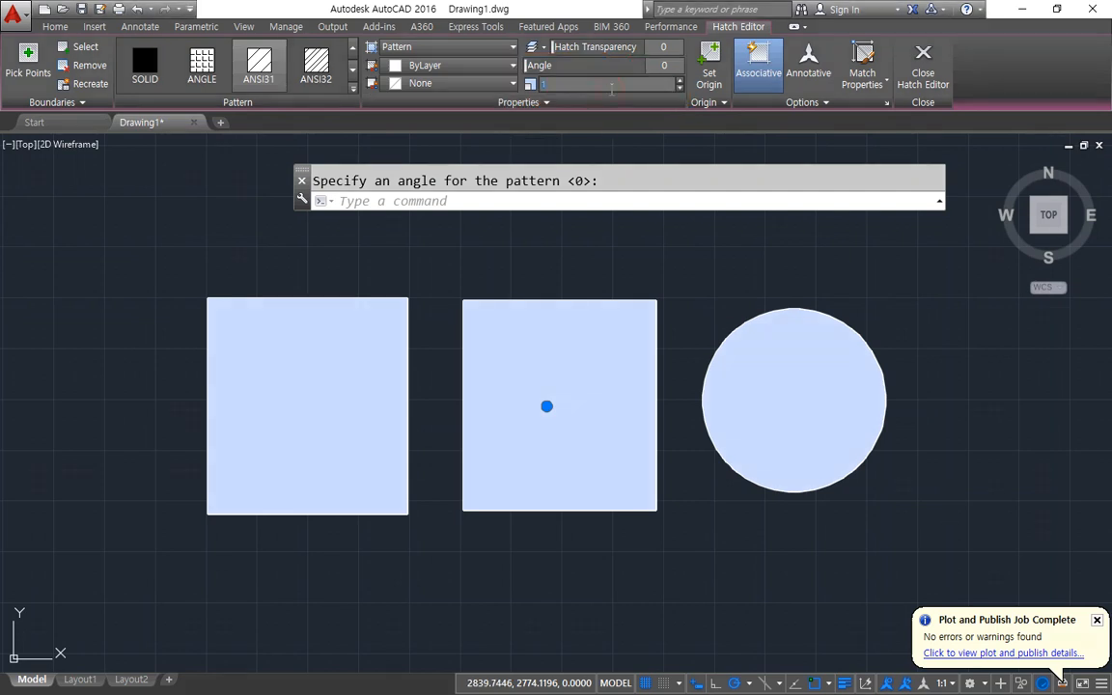
type("30")
key("Return")
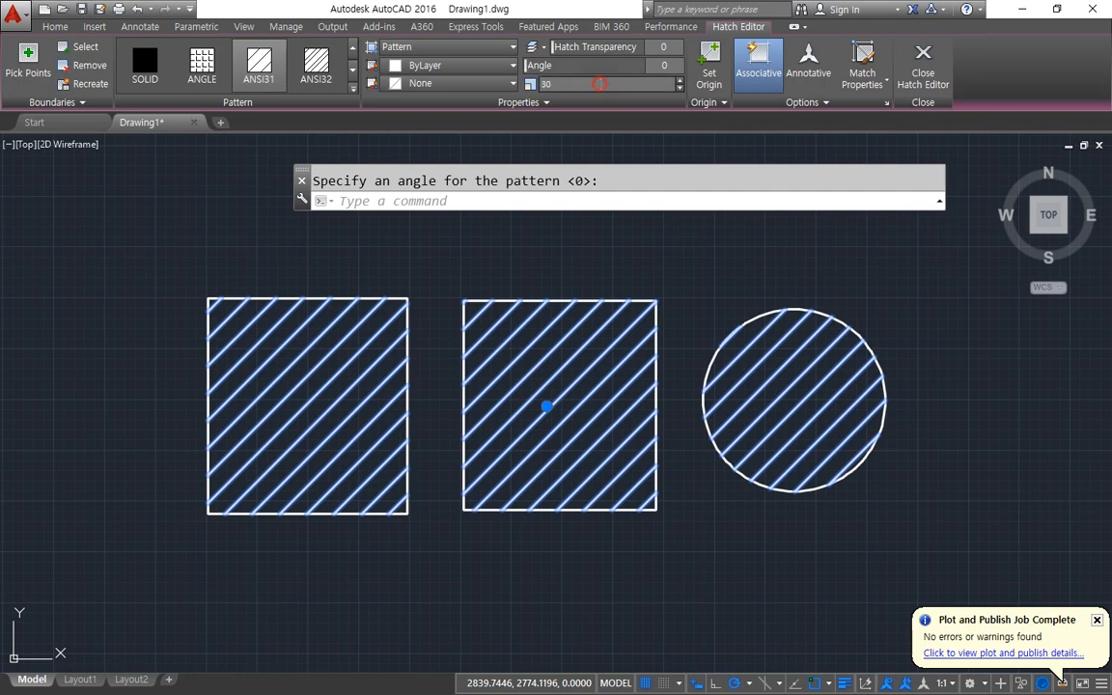
Set the angle of the selected ANSI31 hatch to 45.
left_click(599, 85)
left_click(606, 64)
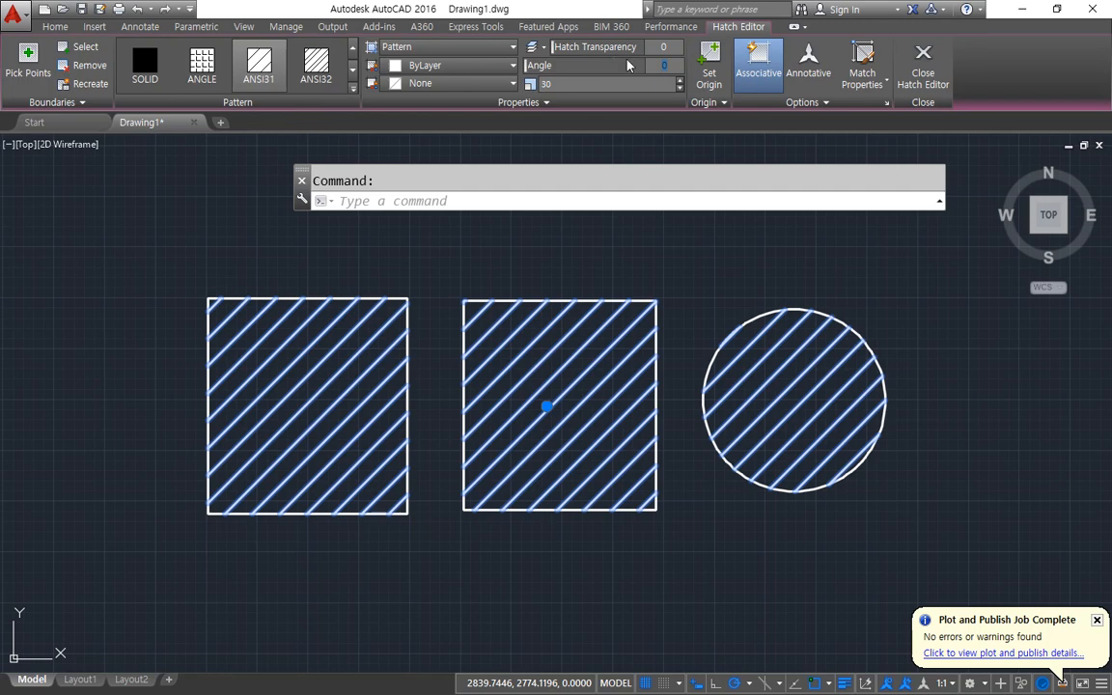
type("45")
key("Return")
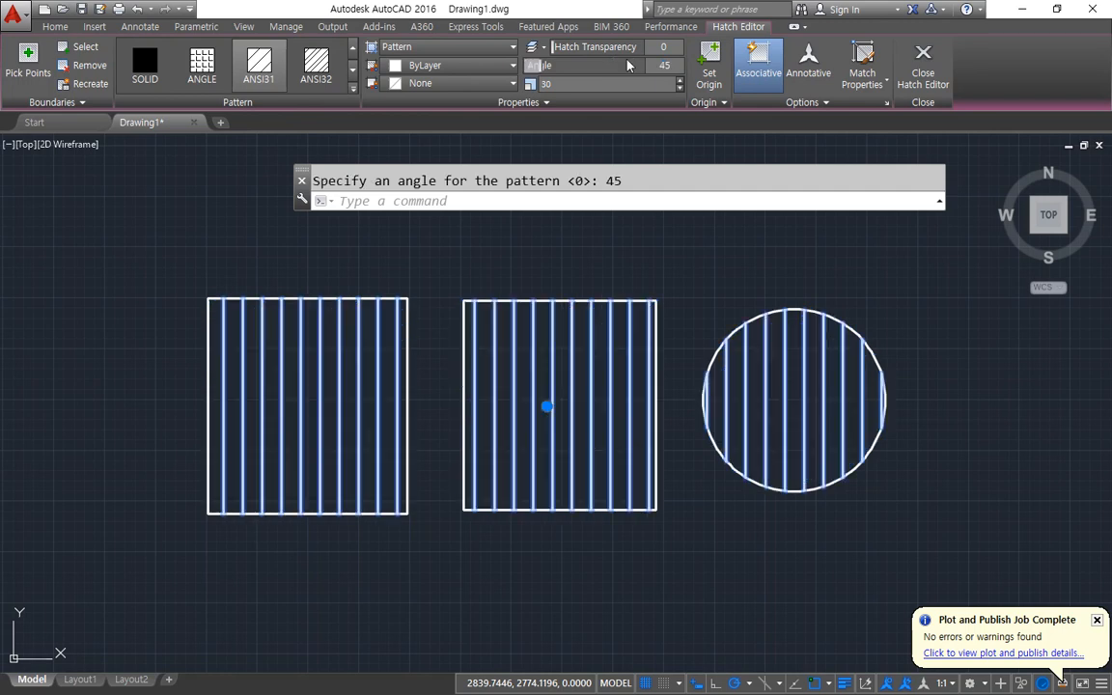
Set the hatch scale to 1 and change the pattern to AR-BRSTD.
left_click(587, 88)
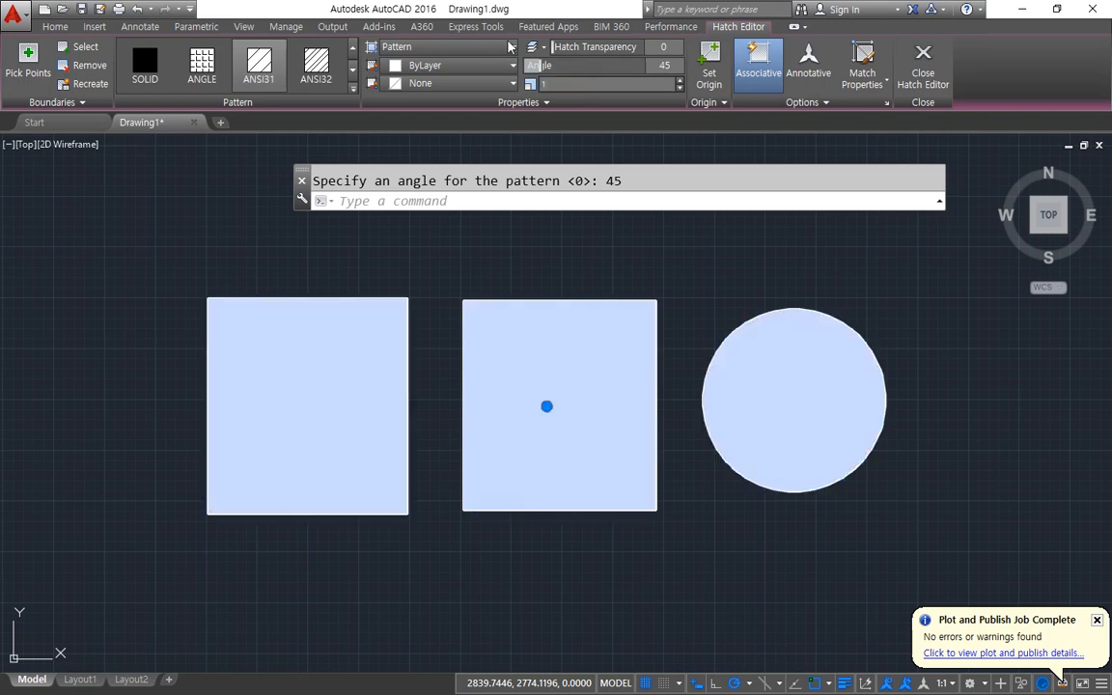
left_click(353, 88)
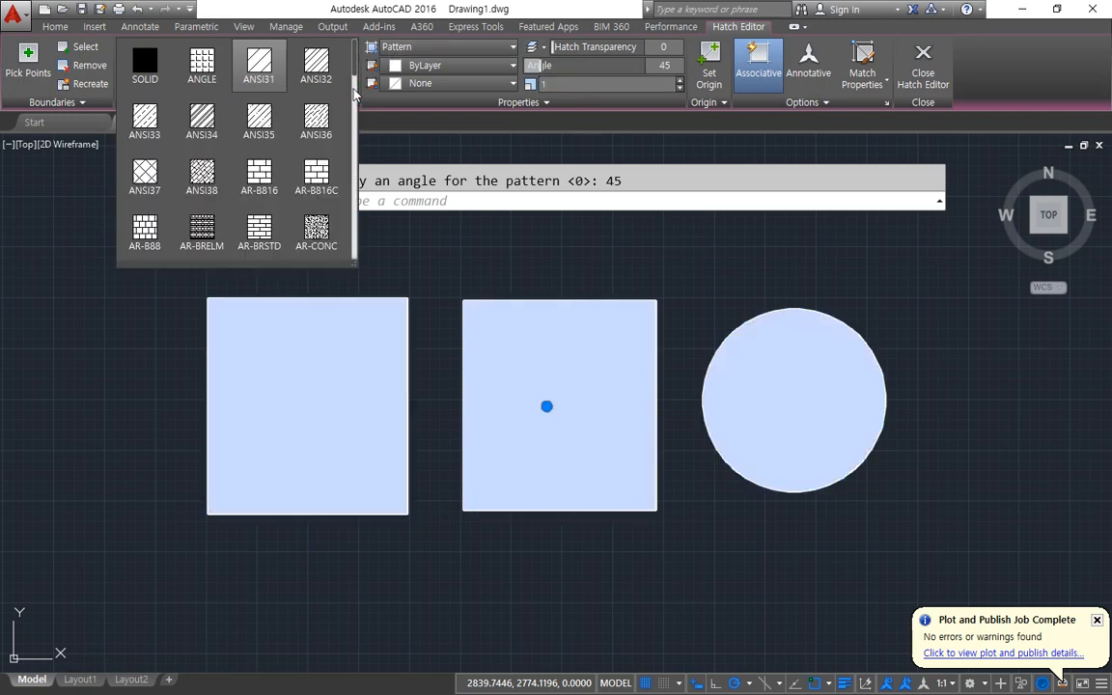
left_click(259, 175)
left_click(258, 231)
scroll(282, 229, "down", 1)
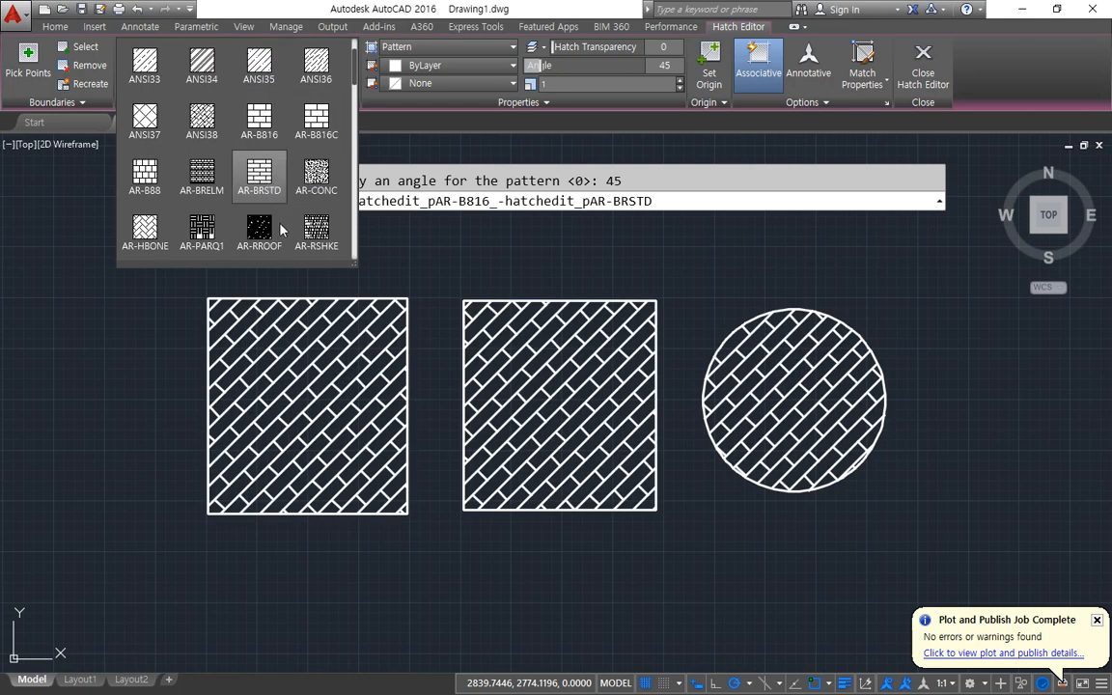
left_click(265, 180)
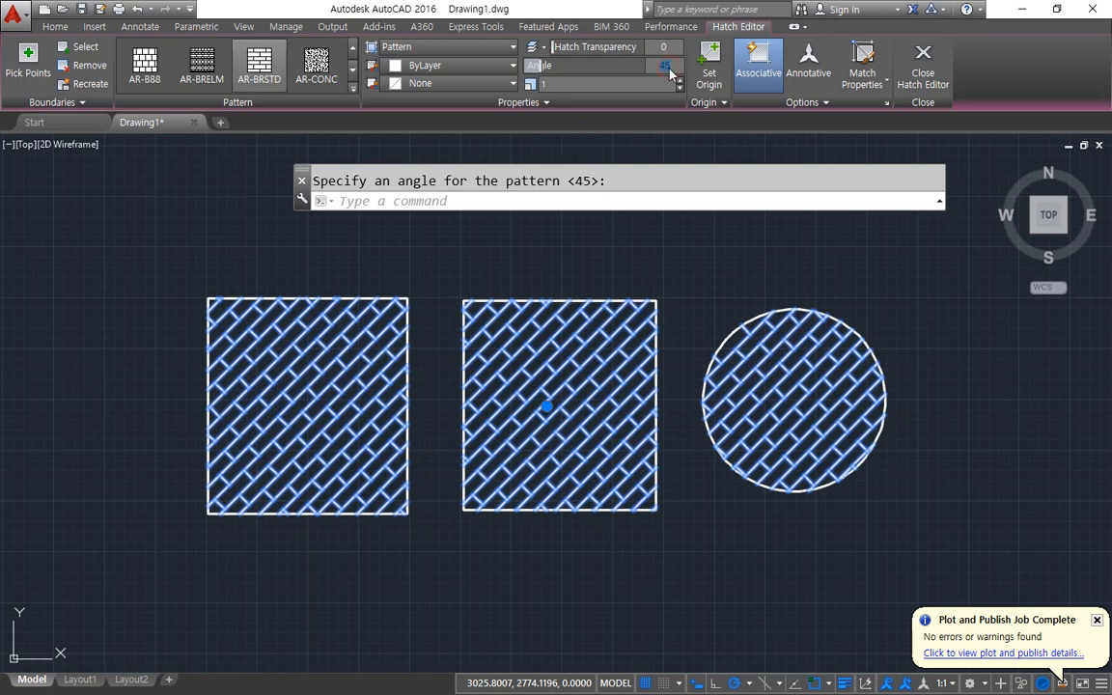
Set the angle of the brick hatch to 0 and finish editing it.
type("0")
key("Return")
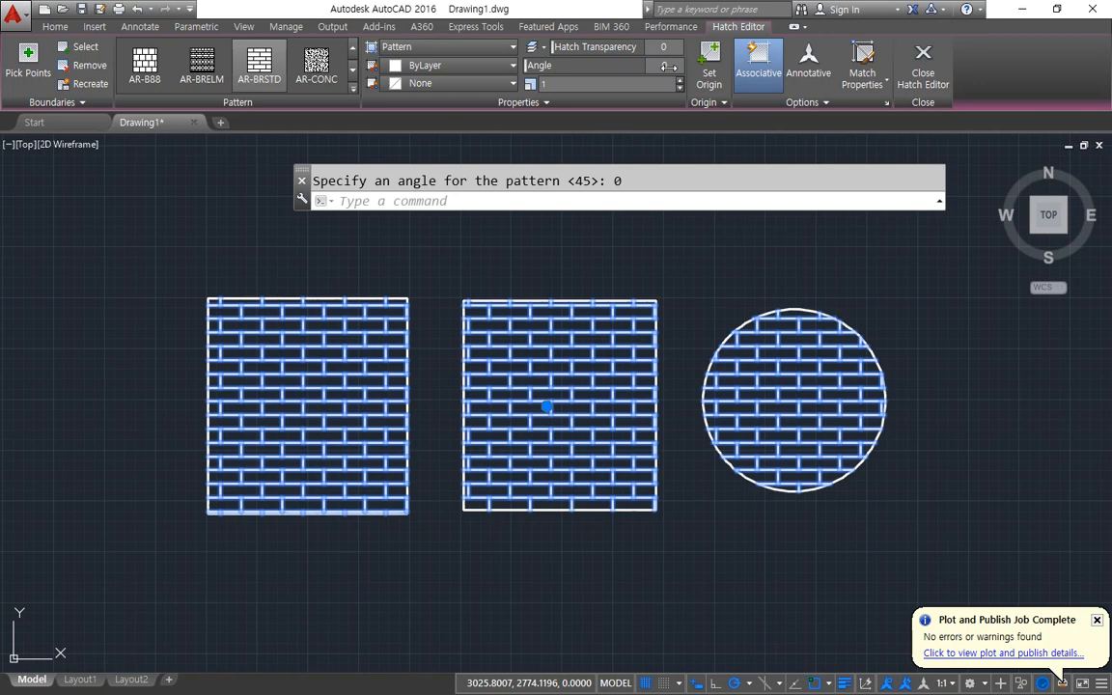
left_click(923, 69)
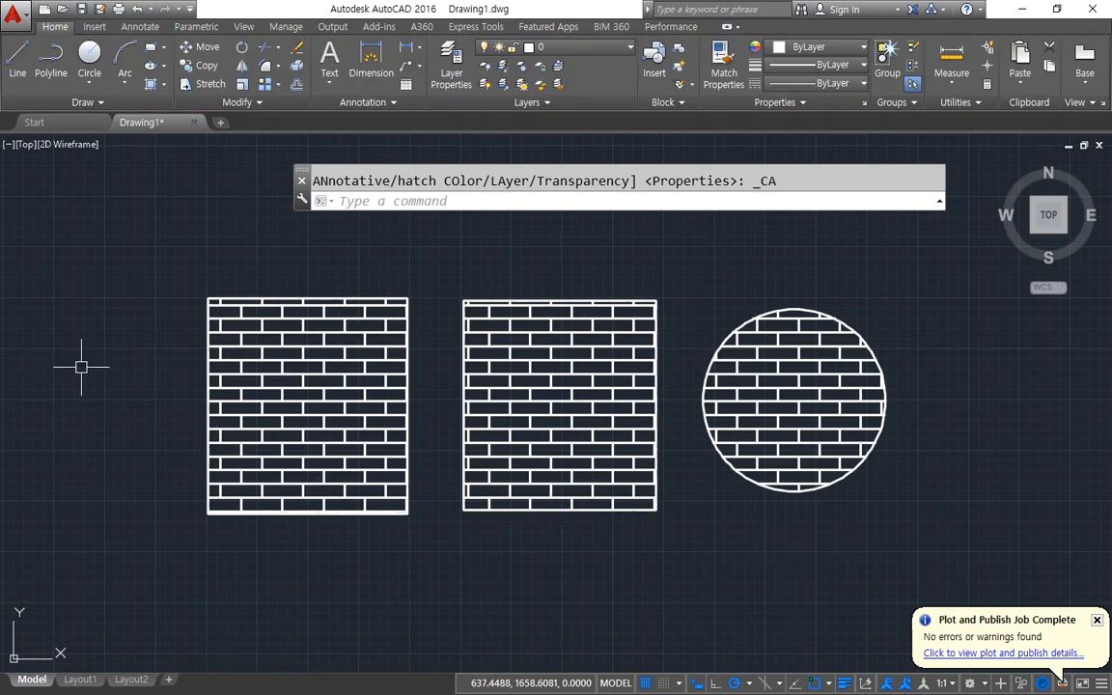
Select the brick hatch again, preview other patterns and change it to the GR_LINEAR gradient.
left_click(220, 333)
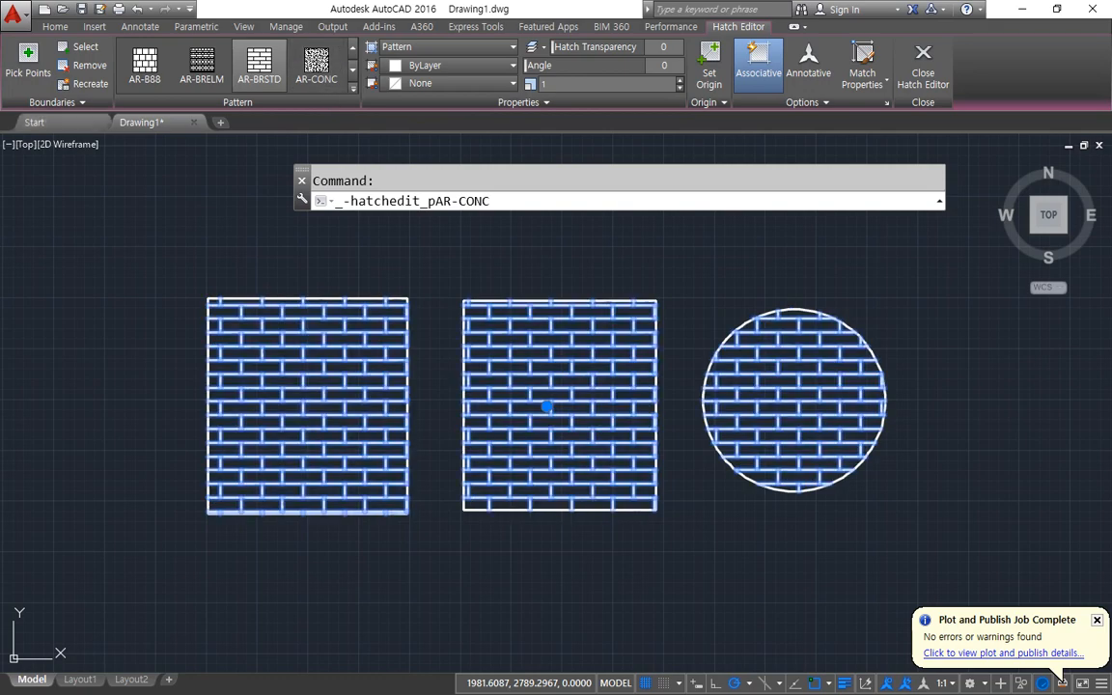
left_click(353, 88)
scroll(309, 87, "down", 3)
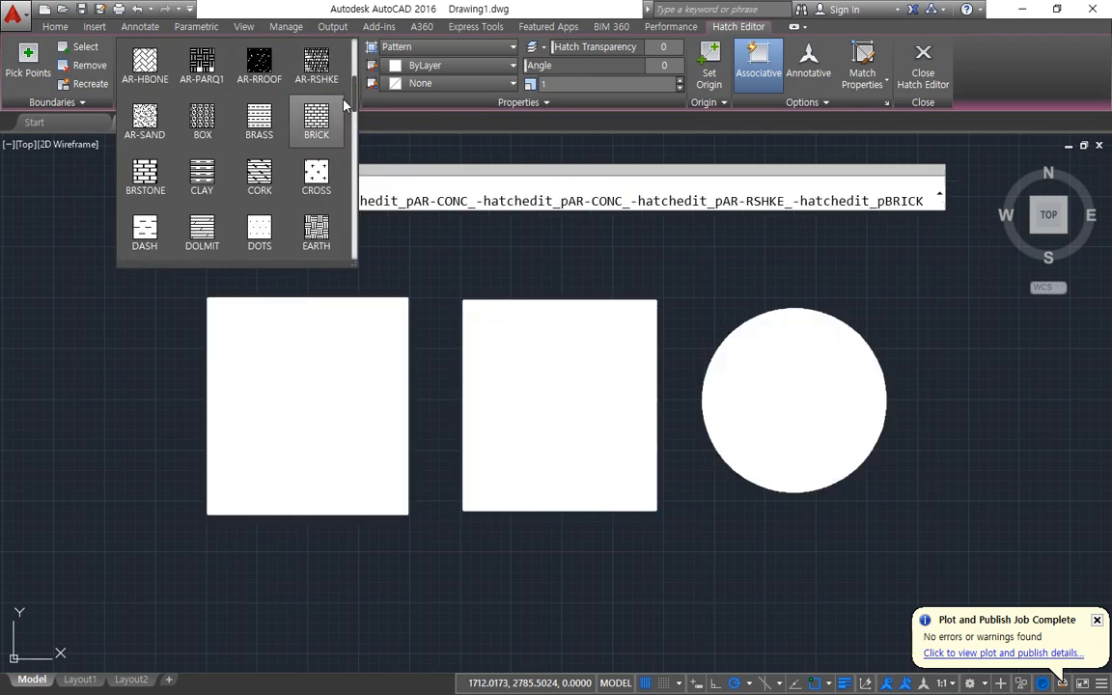
scroll(333, 169, "down", 1)
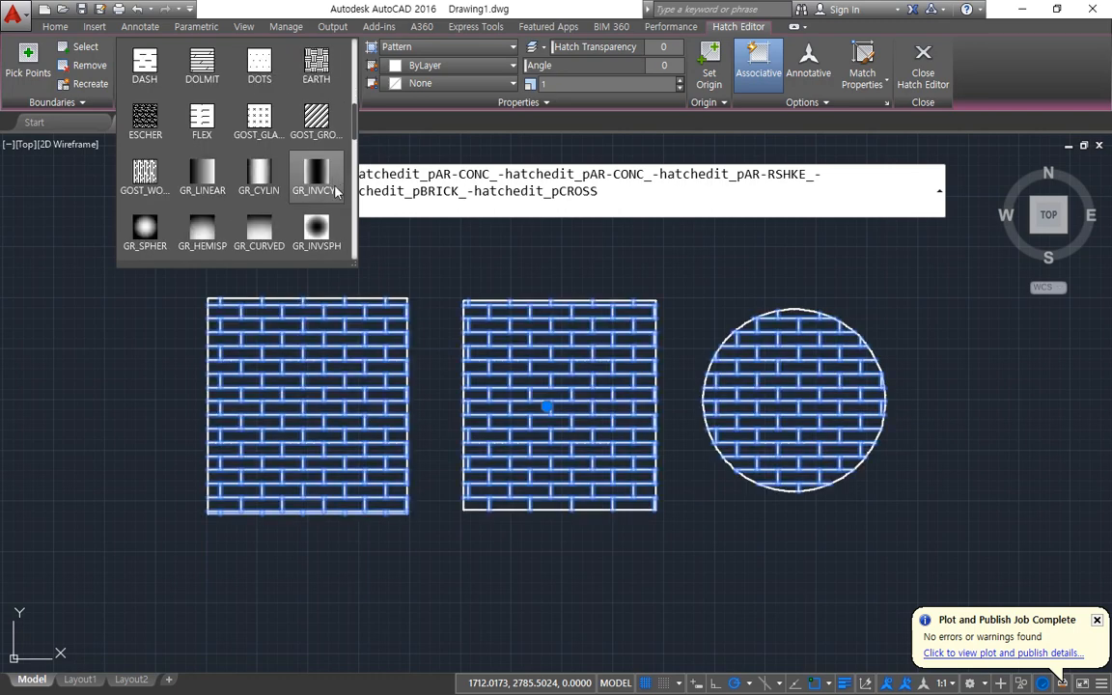
scroll(209, 200, "down", 1)
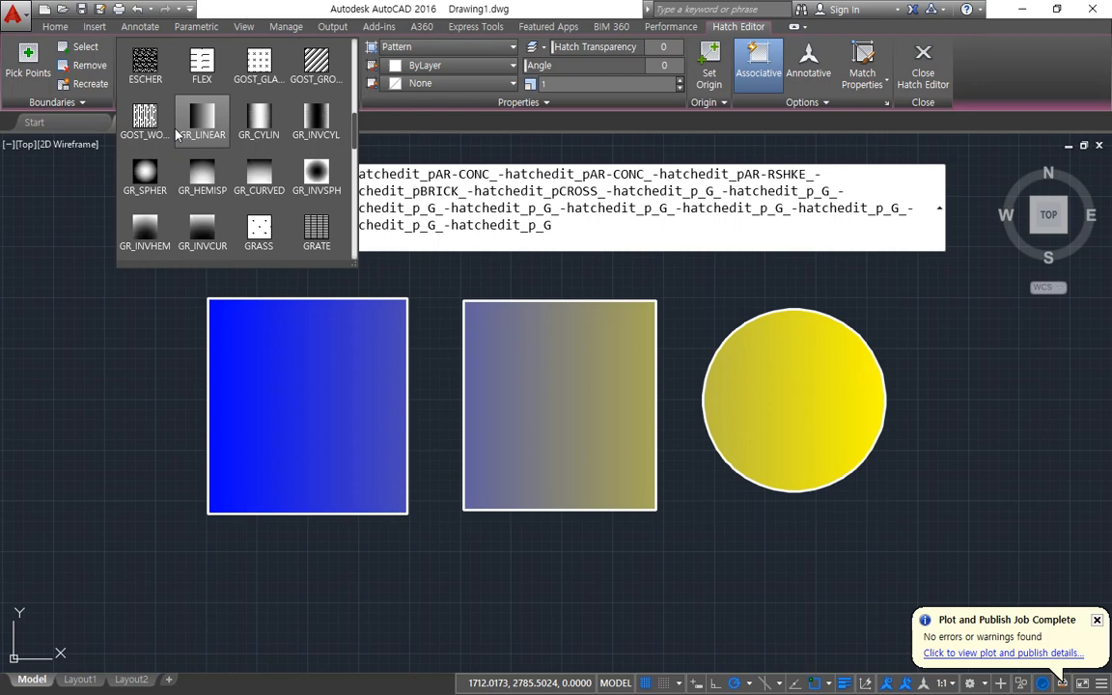
left_click(282, 5)
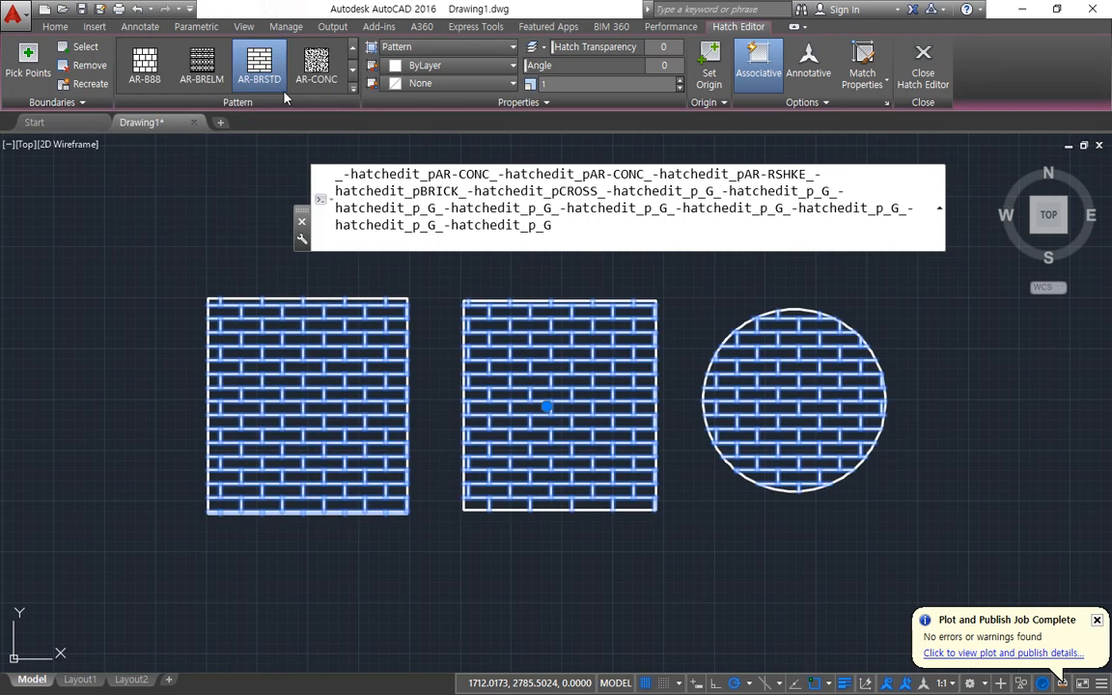
left_click(352, 87)
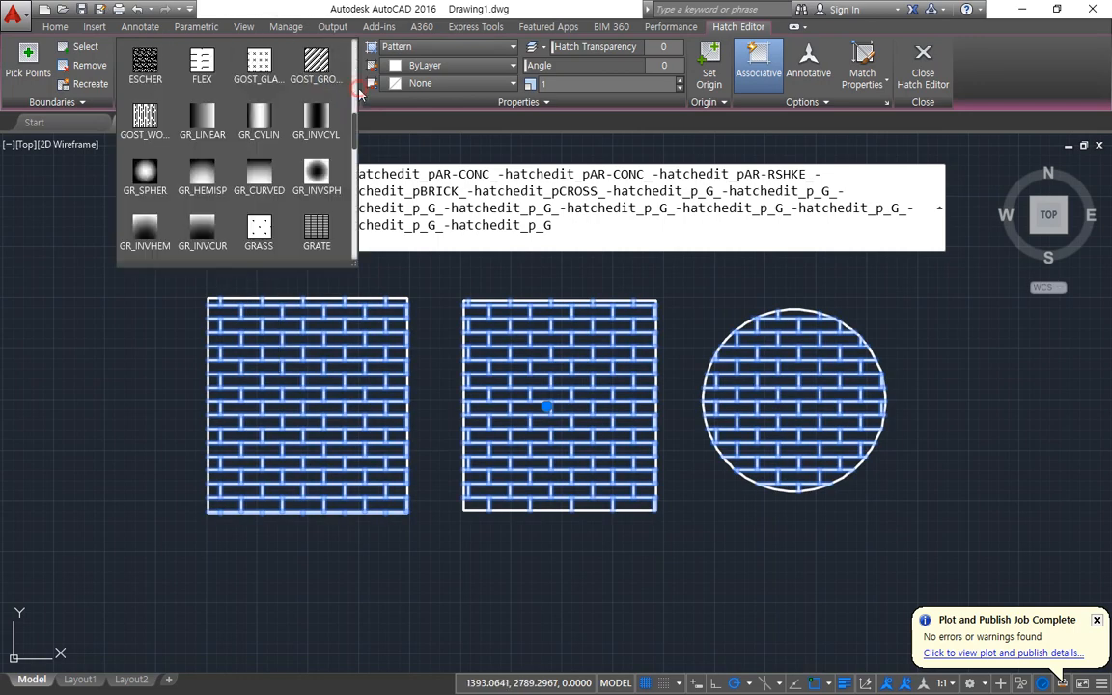
left_click(202, 120)
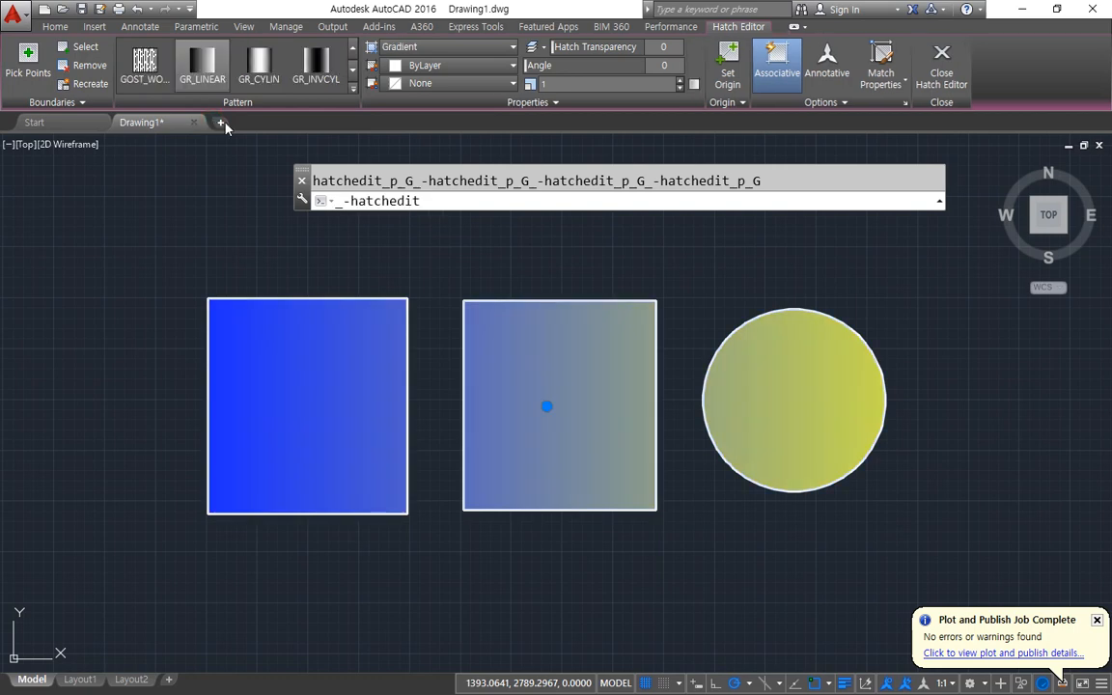
Set the two colours of the linear gradient to Red and Yellow.
left_click(417, 65)
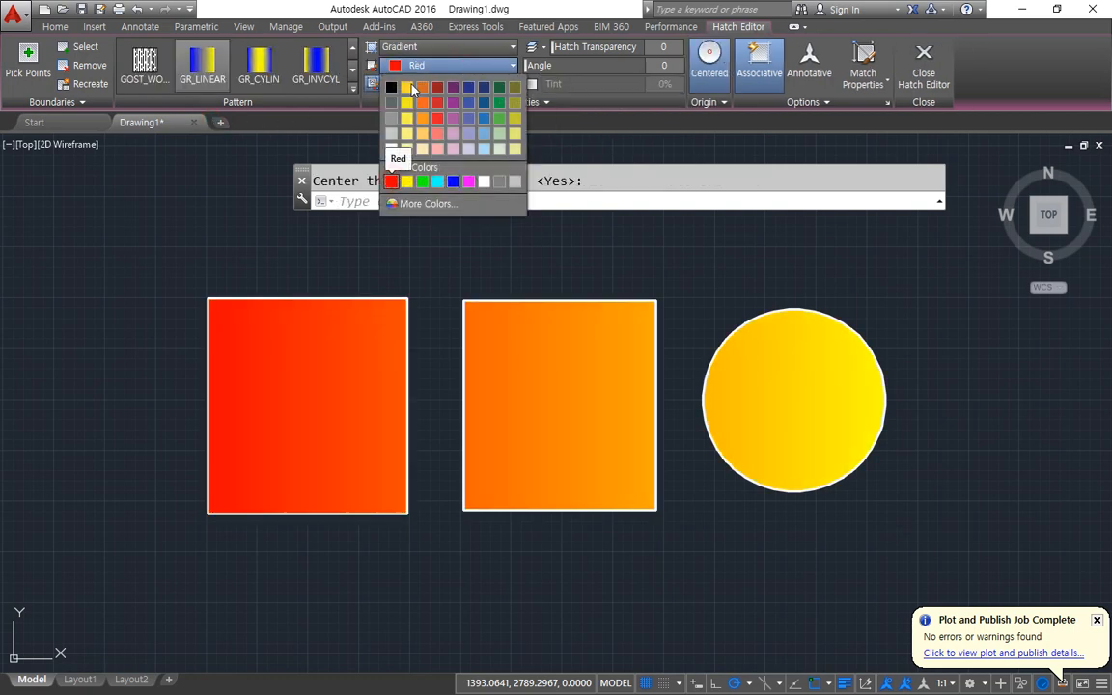
left_click(391, 181)
left_click(488, 83)
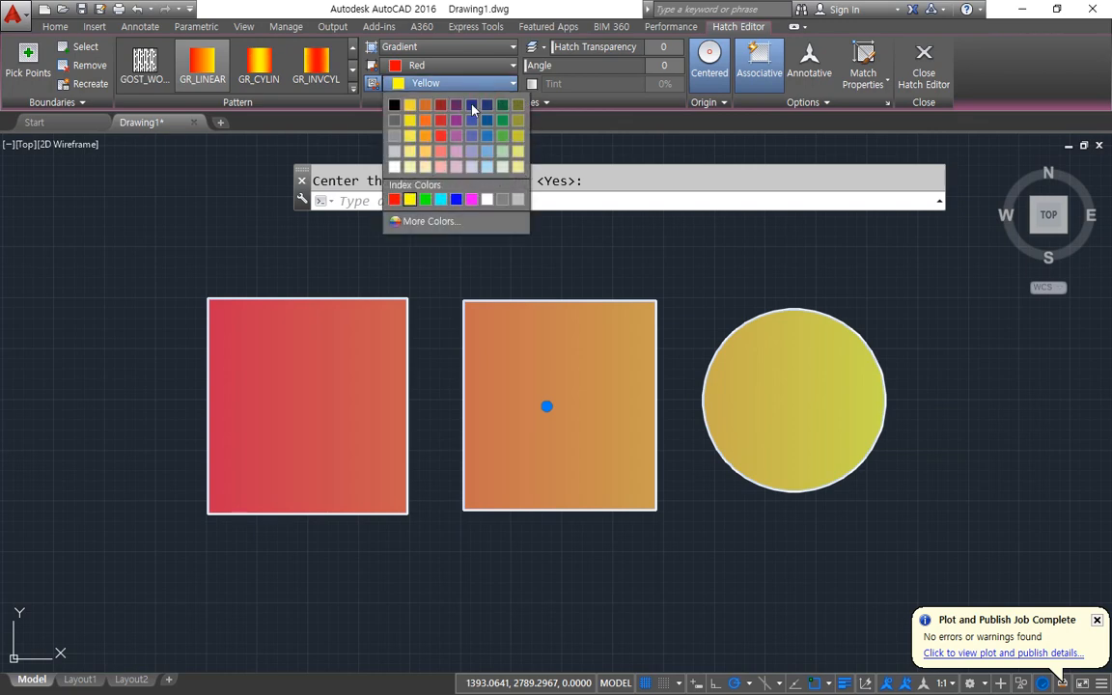
left_click(409, 199)
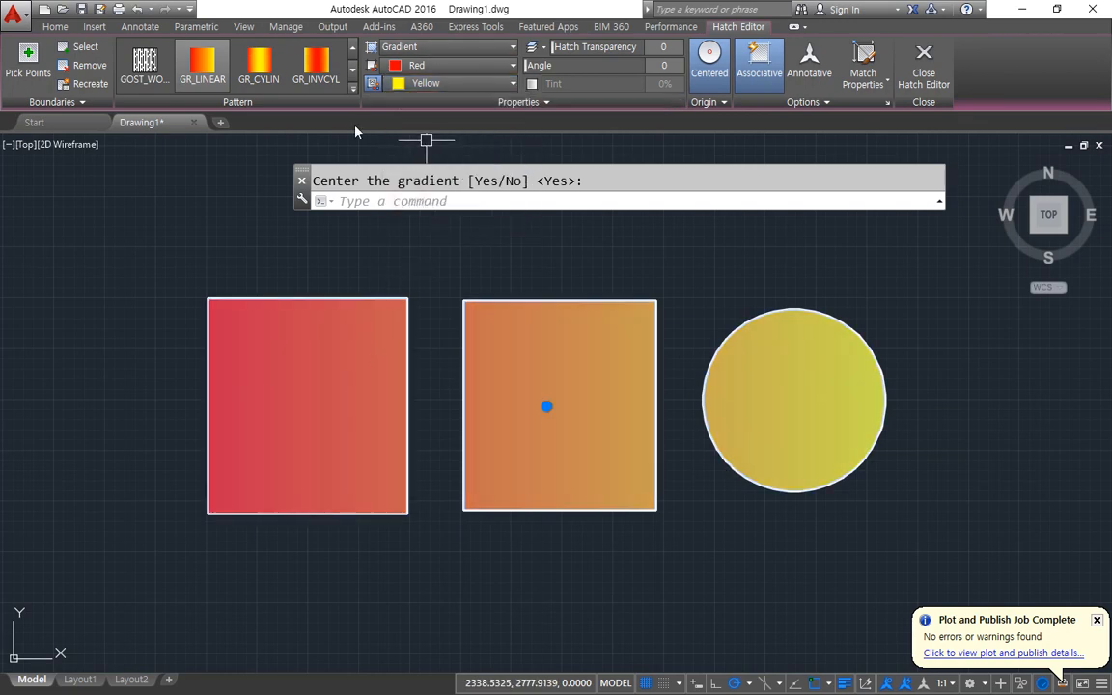
Set the gradient's angle to 90 and preview the other gradient patterns on the three shapes.
mouse_move(174, 80)
left_mouse_down()
mouse_move(328, 82)
mouse_move(473, 58)
mouse_move(472, 103)
left_mouse_up()
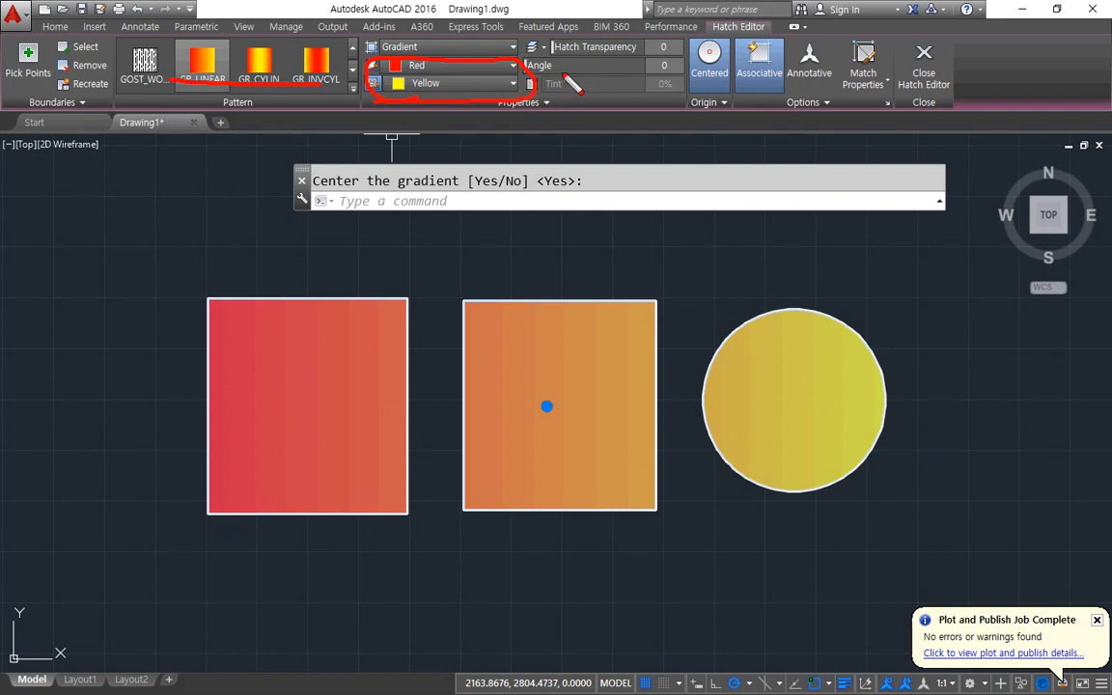
mouse_move(663, 65)
left_mouse_down()
mouse_move(682, 58)
mouse_move(665, 68)
left_mouse_up()
key("Escape")
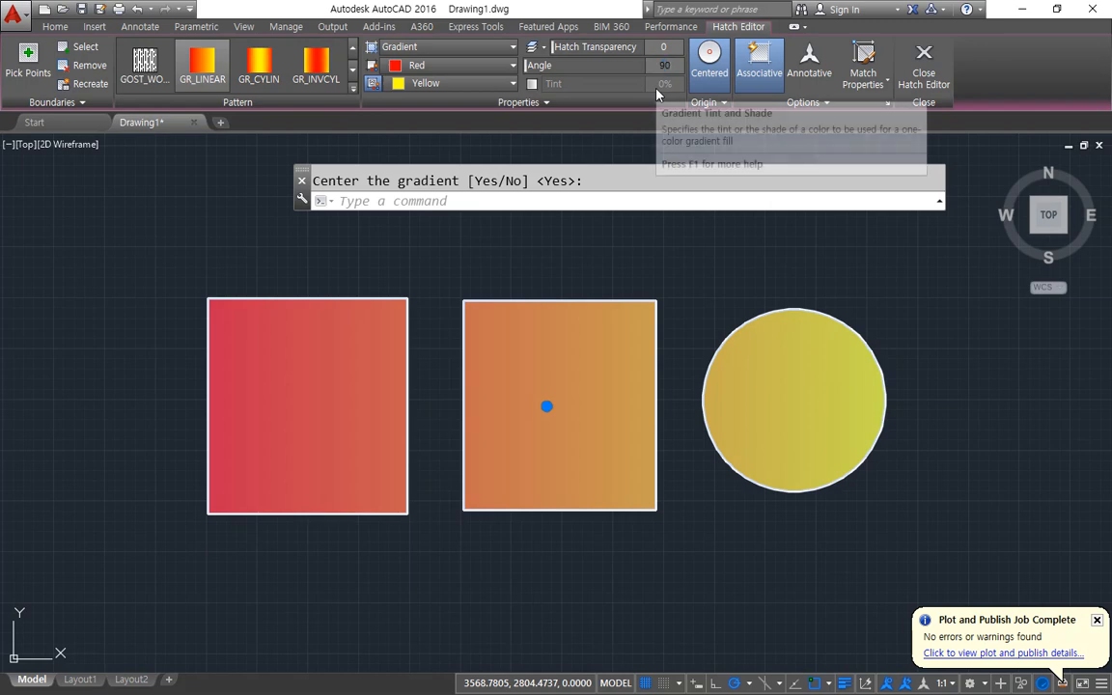
type("90")
key("Return")
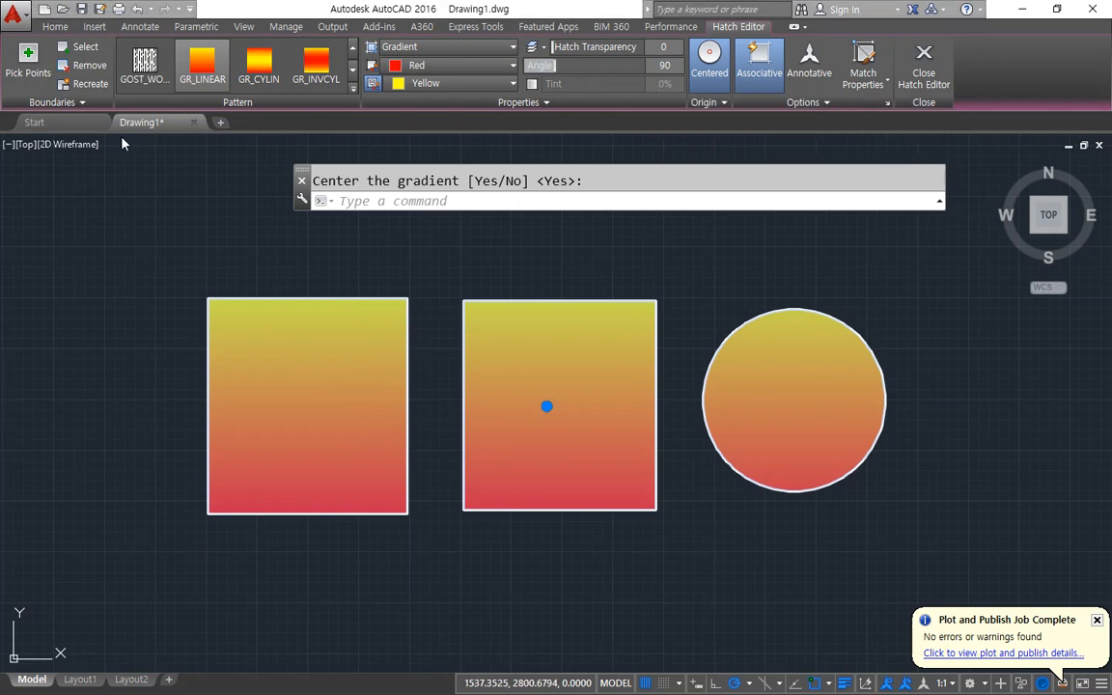
left_click(317, 63)
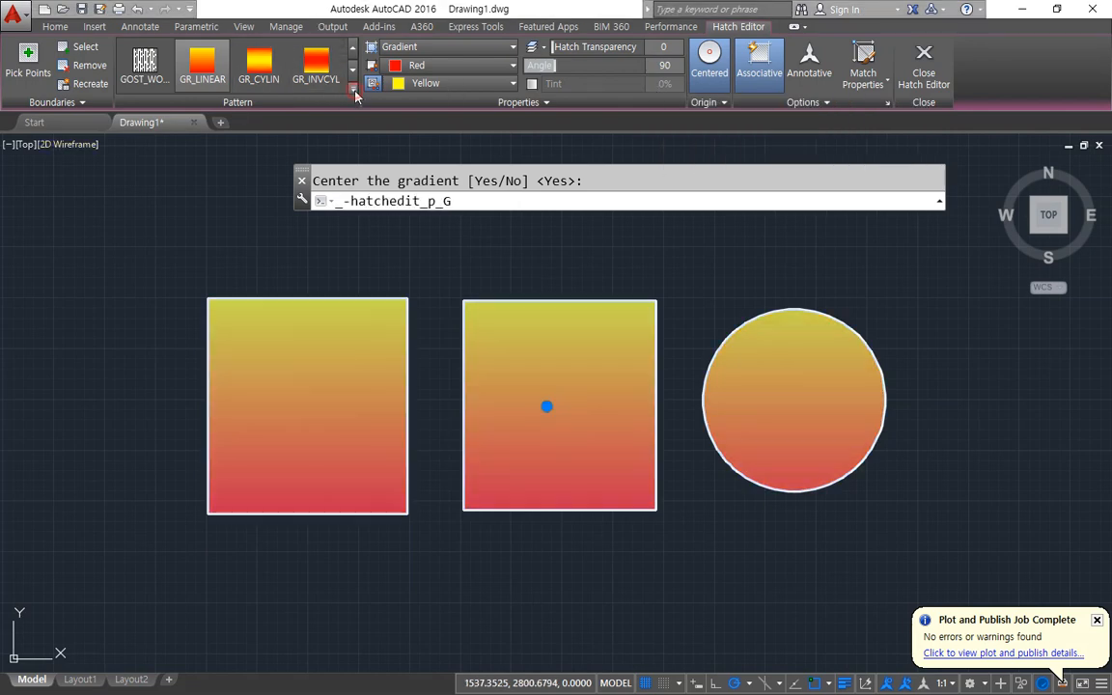
left_click(351, 86)
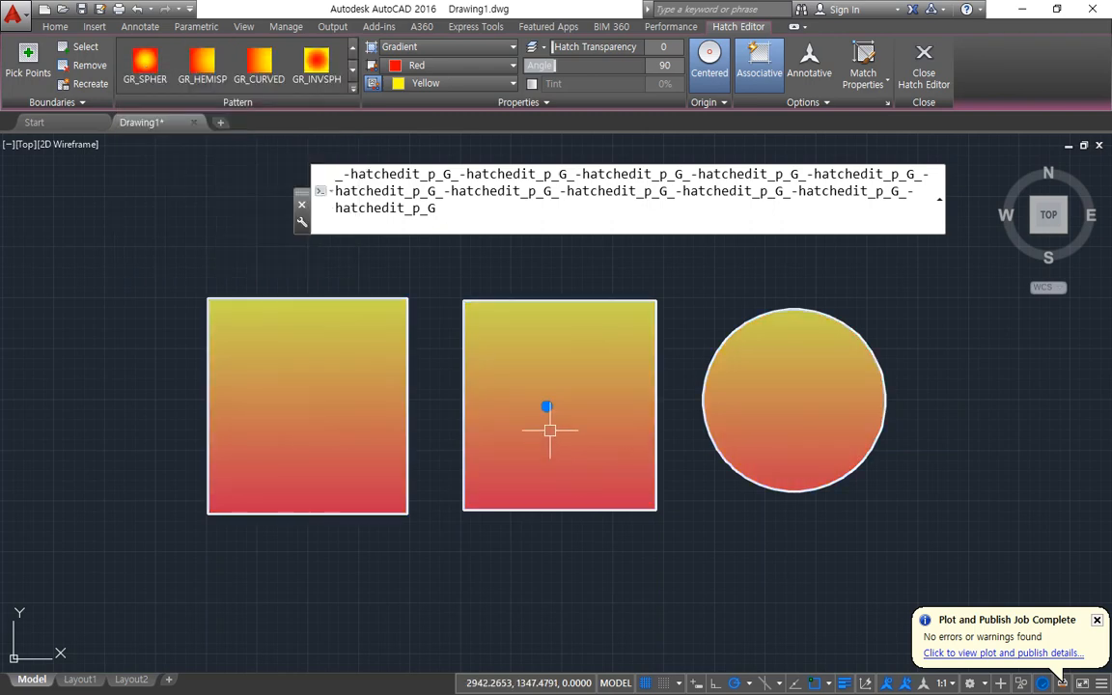
Select both rectangles, the circle and their gradient hatch, and erase them all.
left_click(865, 520)
left_click(113, 242)
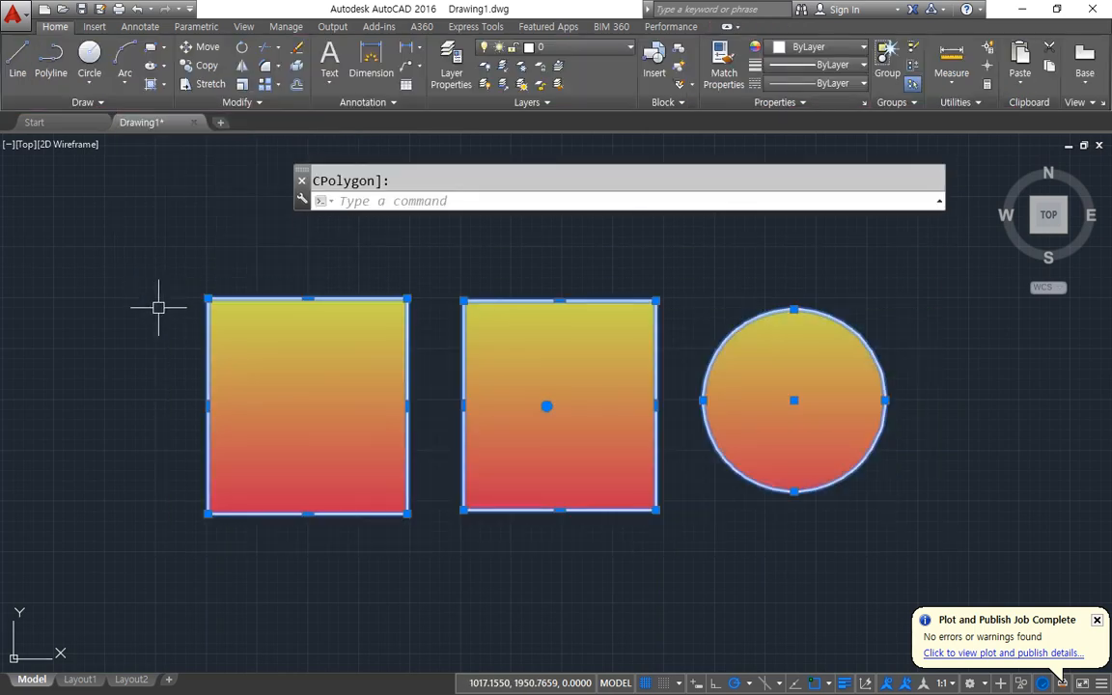
key("Delete")
Draw one large rectangle in the empty drawing with the Rectangle command.
type("re")
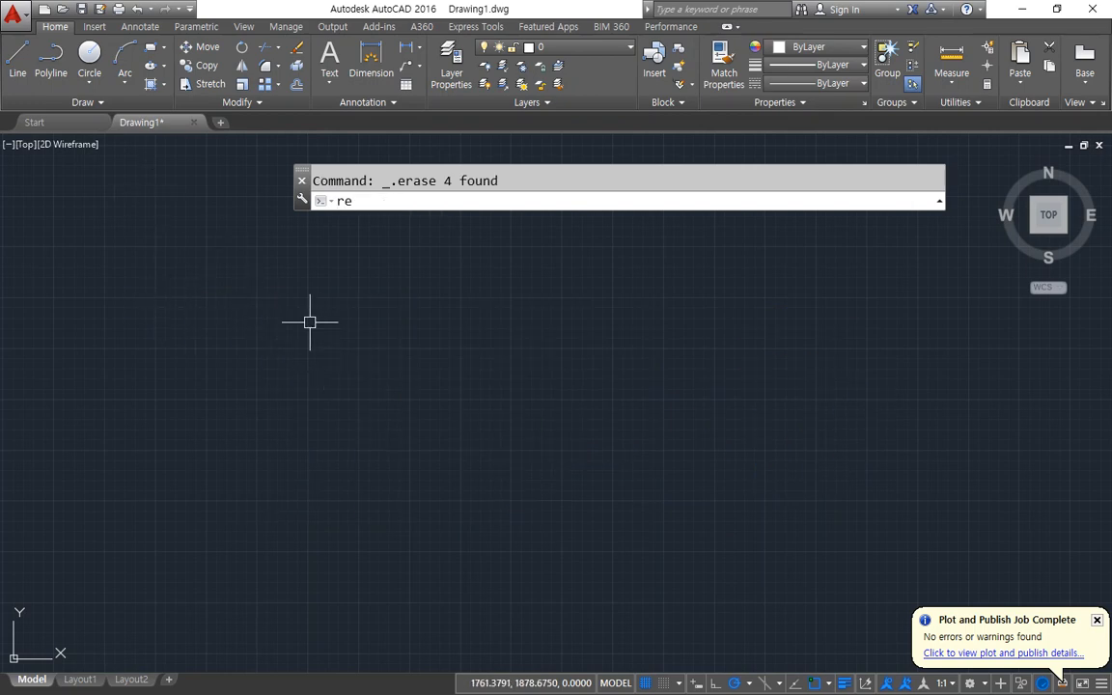
type("c")
key("Return")
left_click(256, 278)
left_click(573, 571)
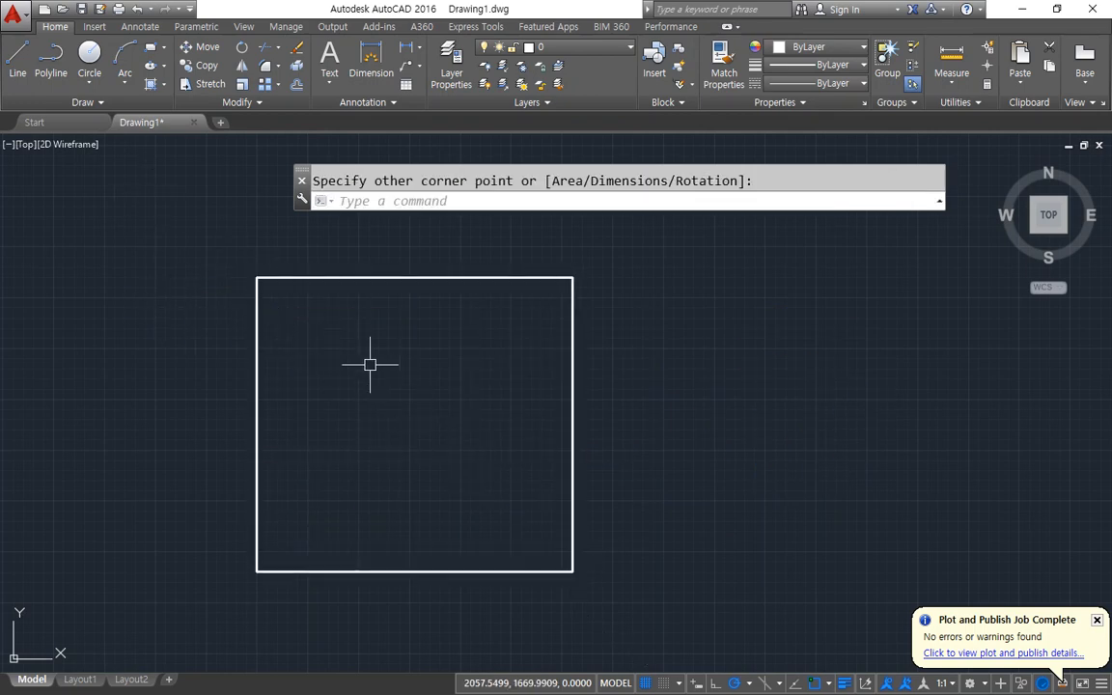
Start a hatch inside the rectangle, preview several patterns and apply the GR_SPHER gradient.
type("h")
key("Return")
left_click(382, 391)
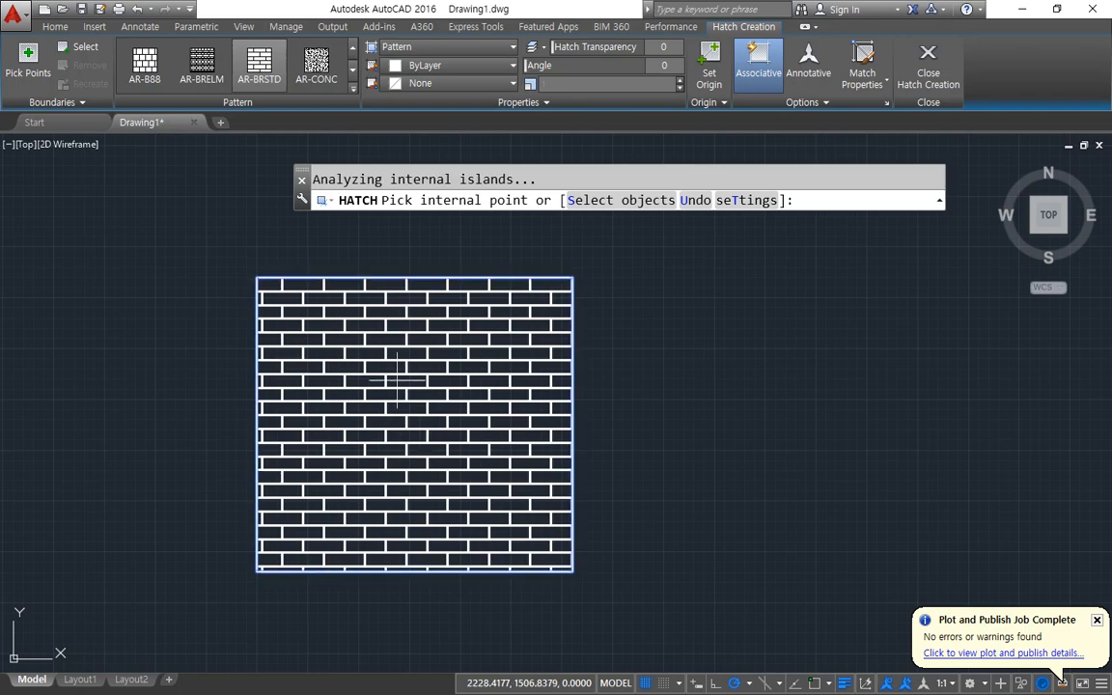
left_click(317, 66)
left_click(353, 87)
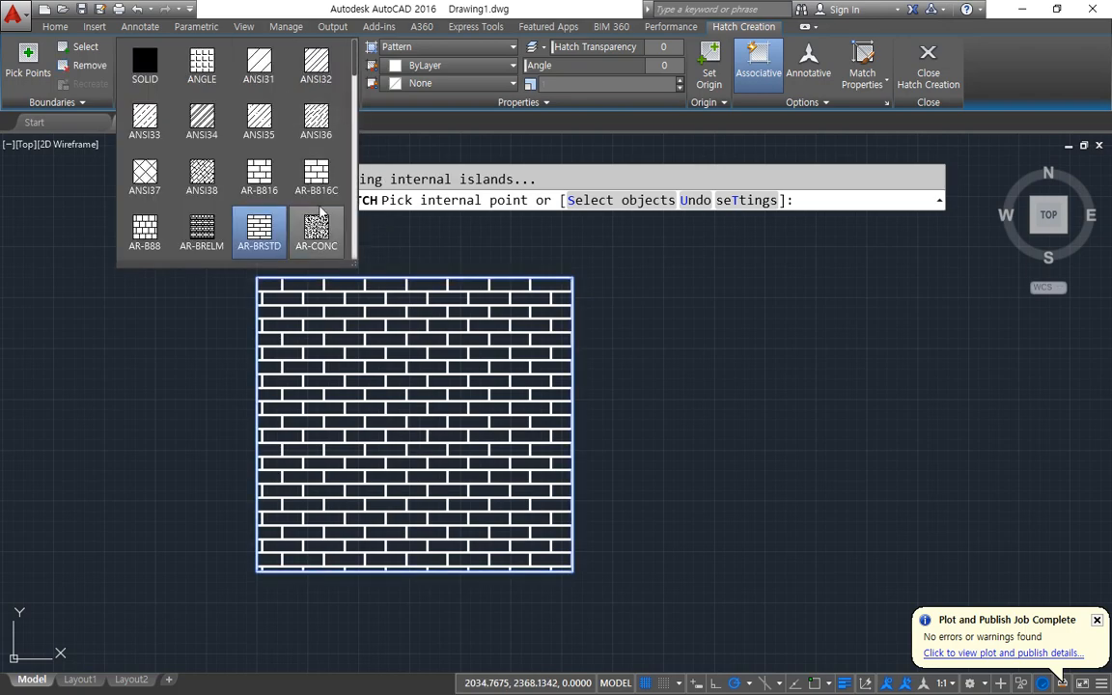
left_click(317, 193)
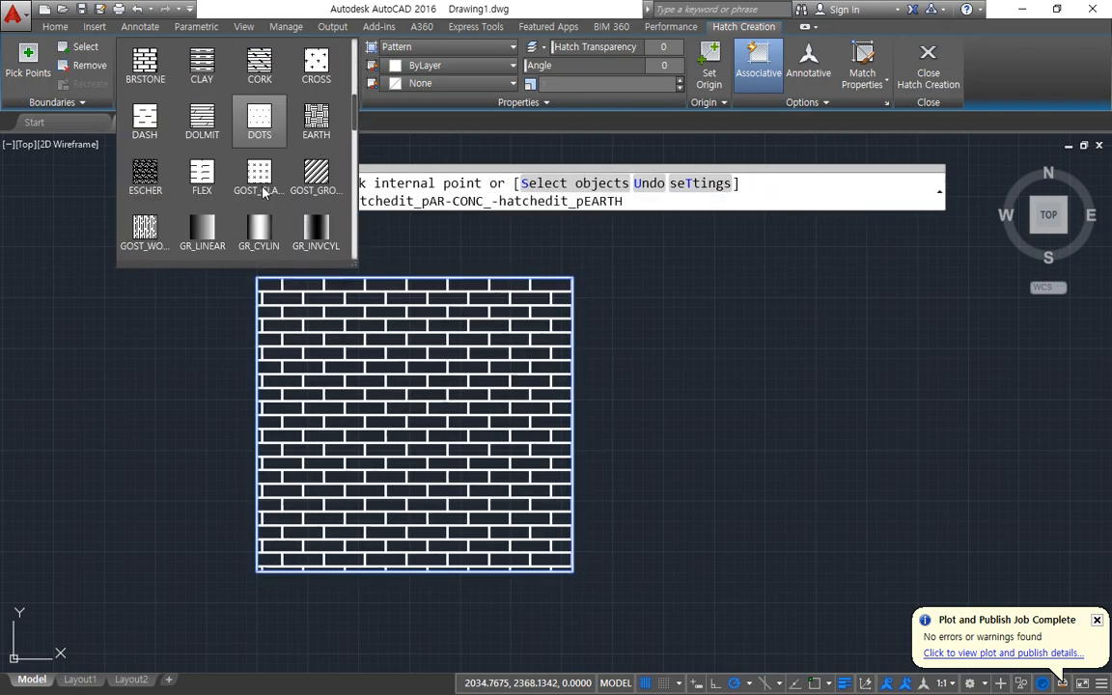
scroll(262, 190, "up", 2)
scroll(261, 190, "down", 4)
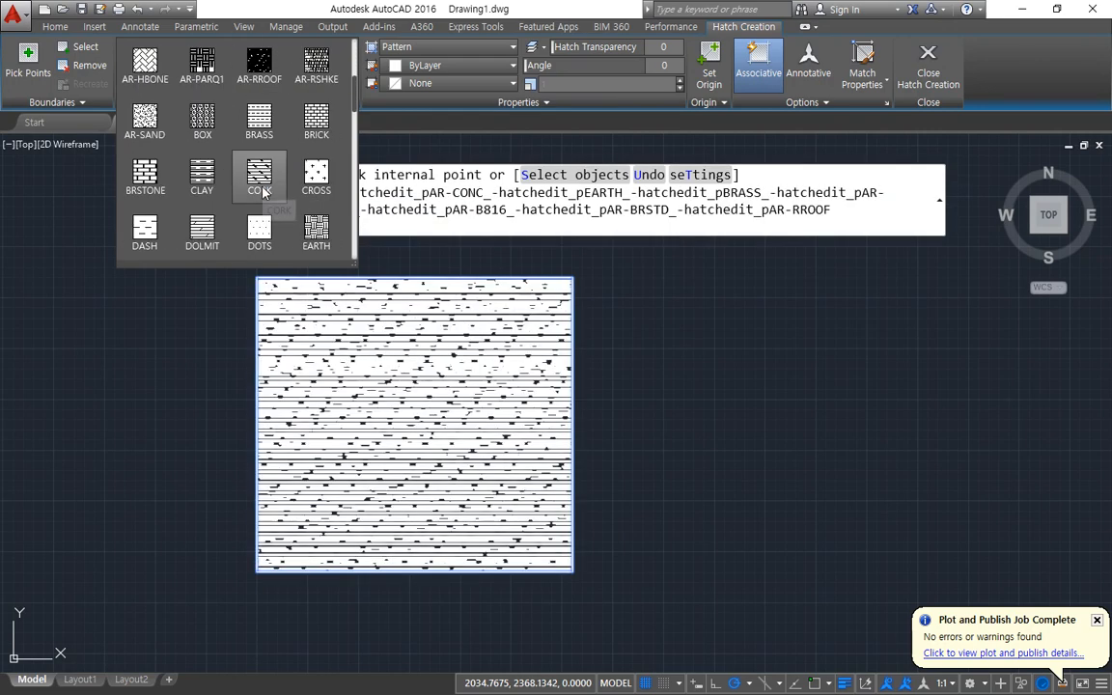
scroll(253, 174, "down", 4)
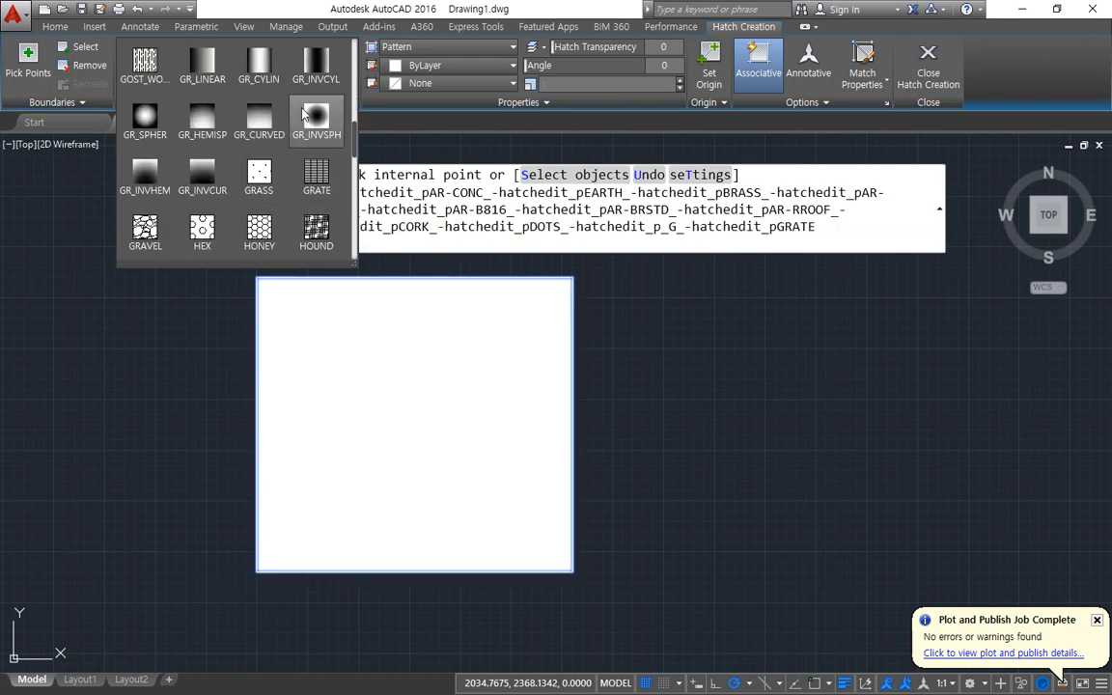
left_click(145, 118)
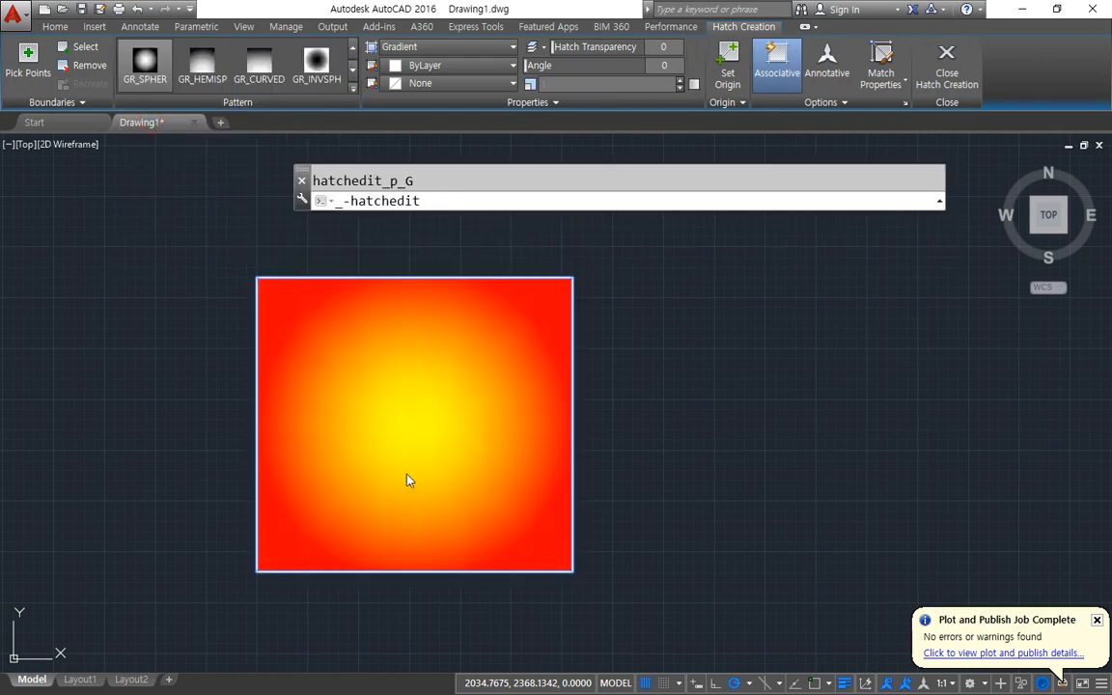
Preview the GR_HEMISP, GR_CURVED, GR_INVSPH and GR_INVHEM gradient patterns on the rectangle.
left_click(192, 65)
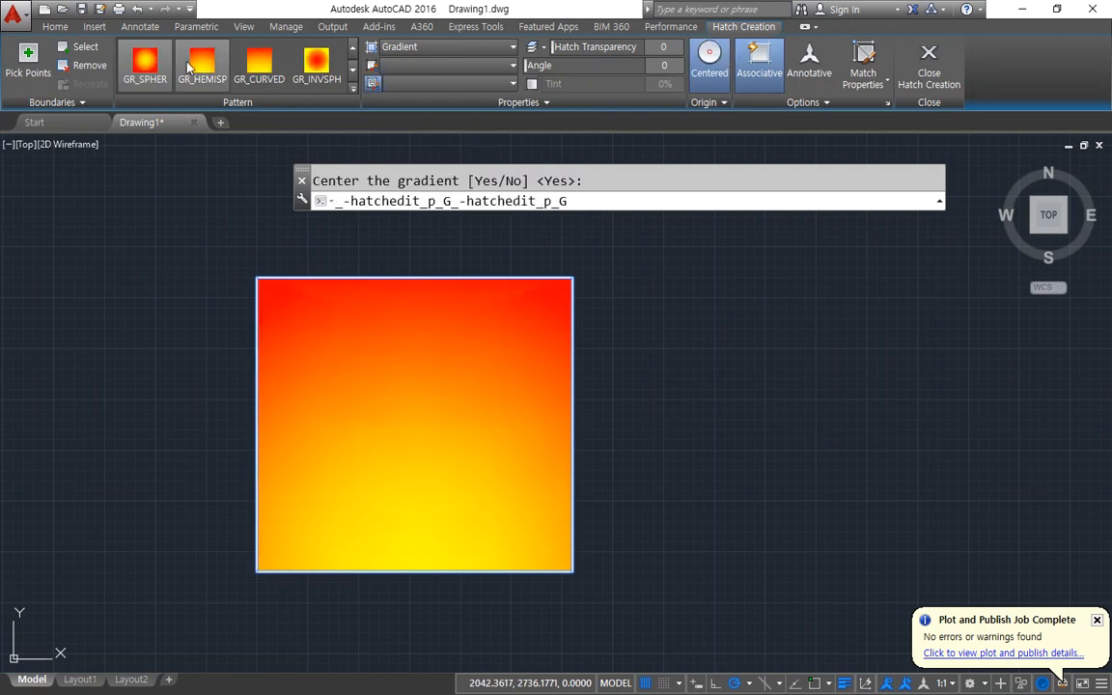
left_click(259, 66)
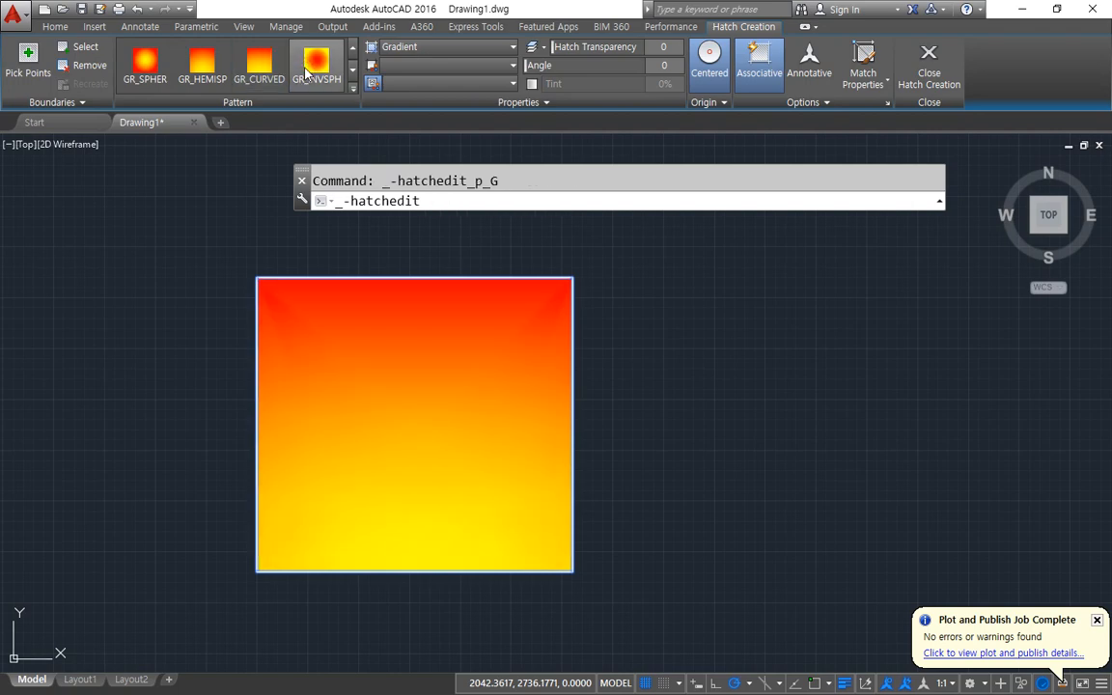
left_click(352, 88)
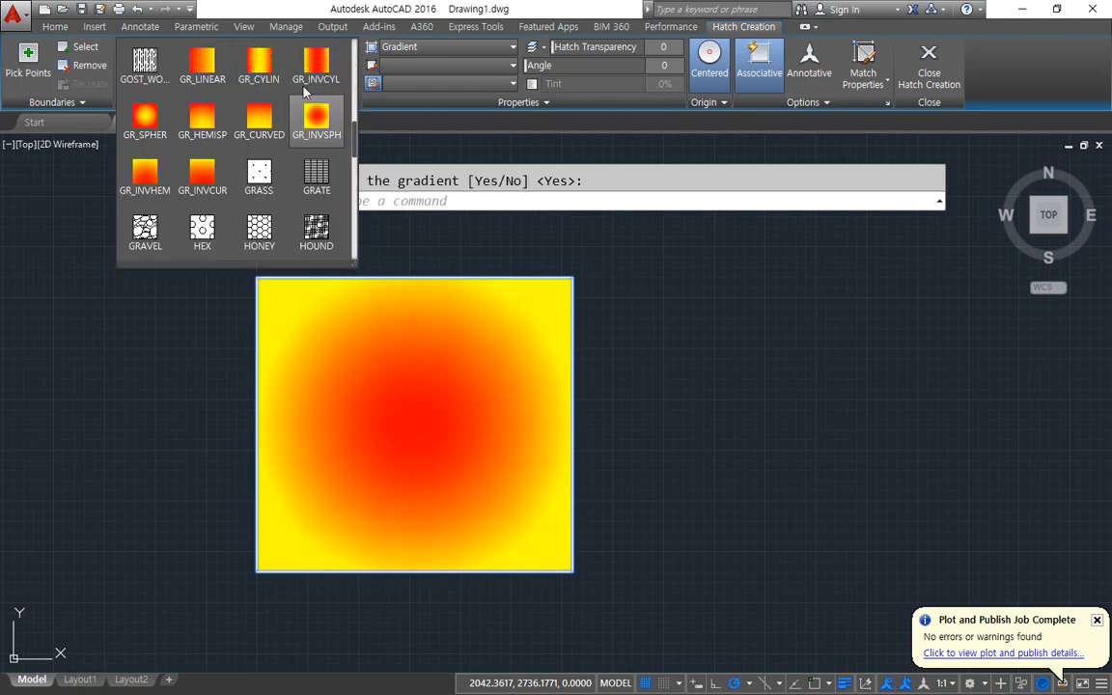
left_click(145, 172)
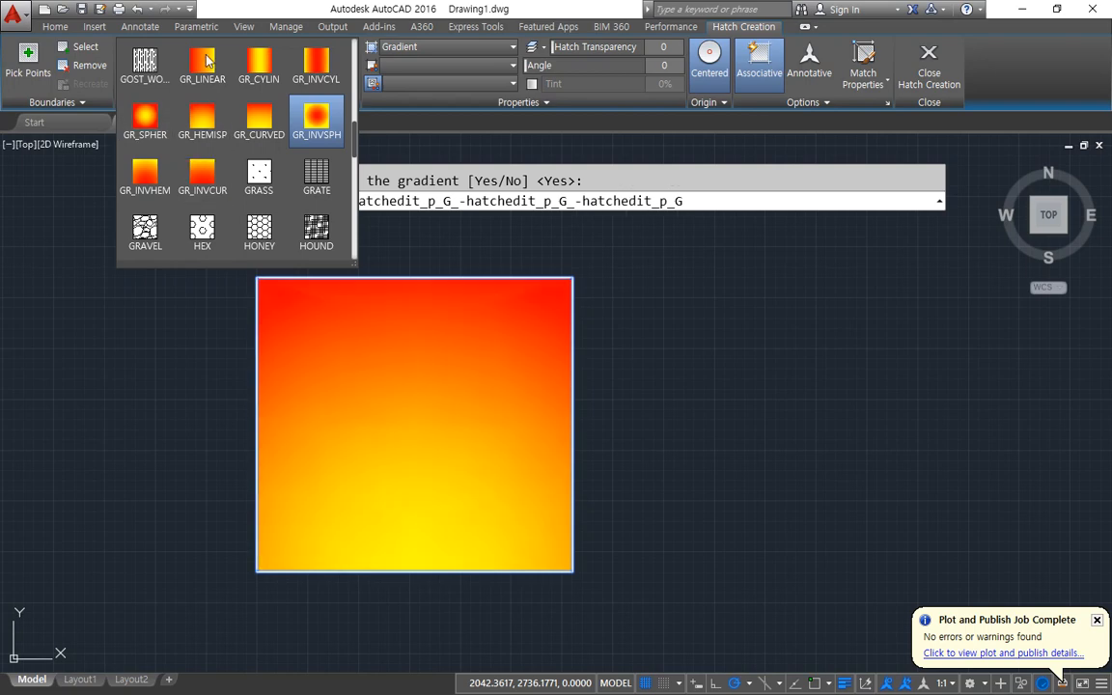
Apply the USER pattern to the rectangle's hatch and inspect its lines up close.
scroll(223, 126, "down", 2)
scroll(223, 125, "down", 7)
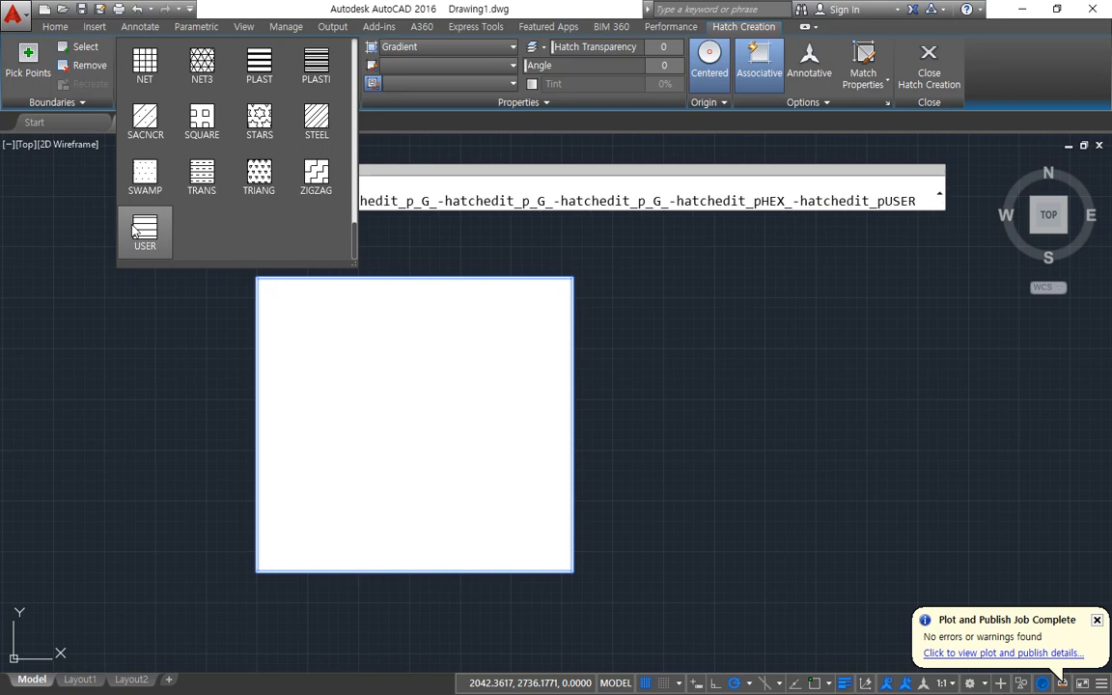
left_click(143, 232)
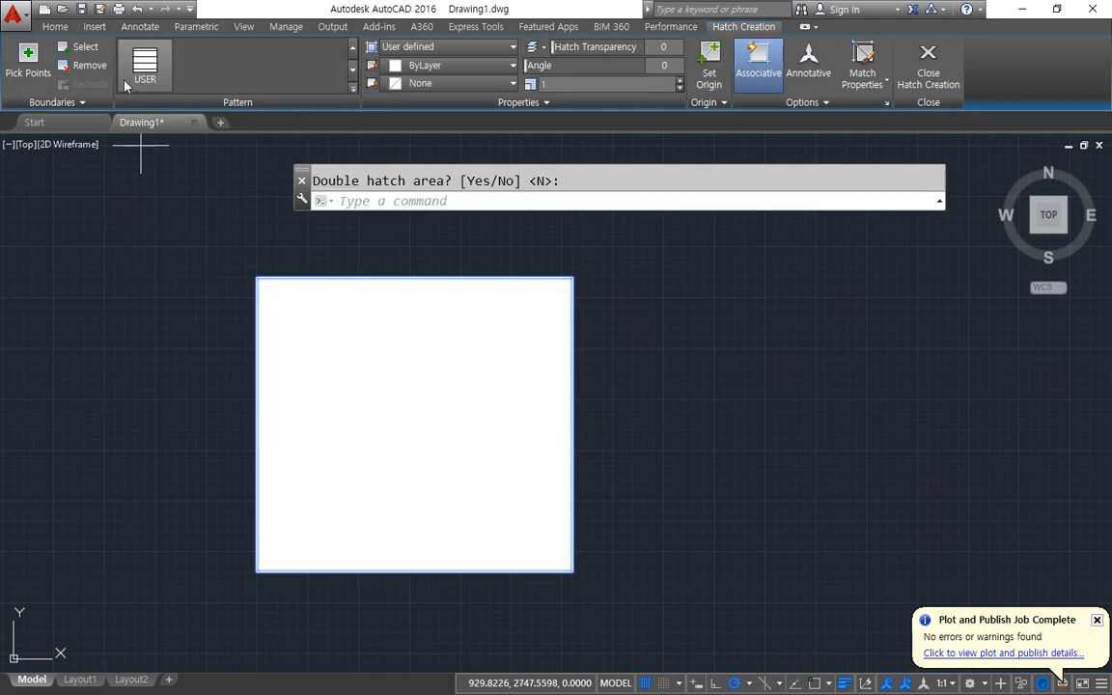
scroll(406, 375, "up", 7)
scroll(397, 373, "down", 4)
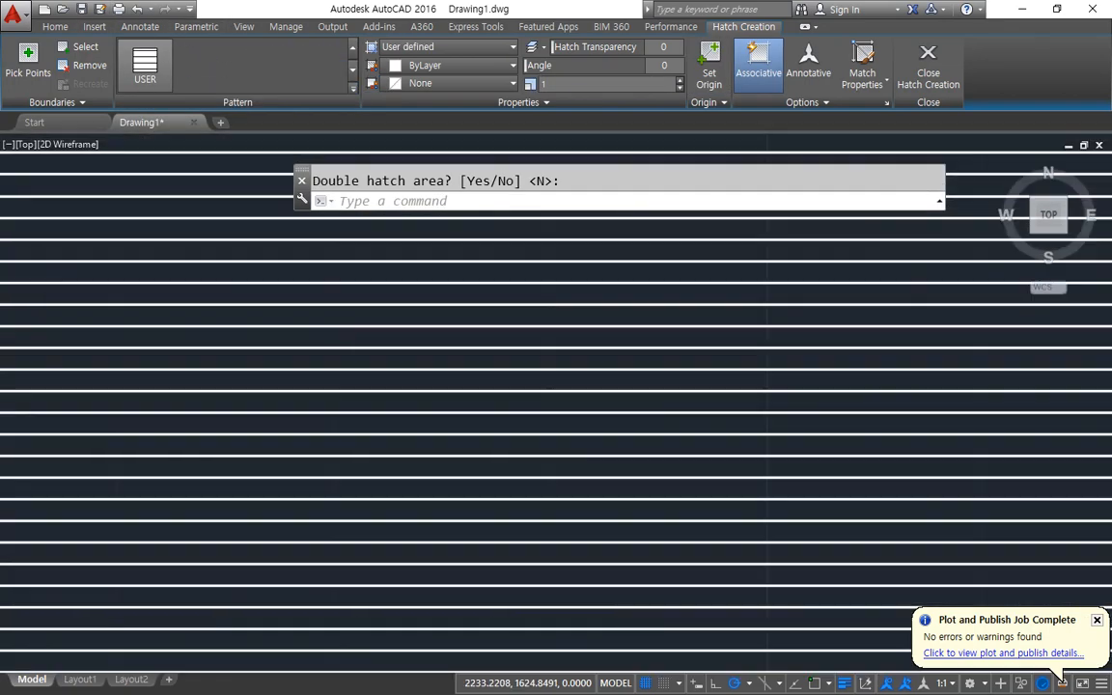
Set the user-defined hatch's line spacing to 10 and inspect the whole rectangle.
left_click(557, 84)
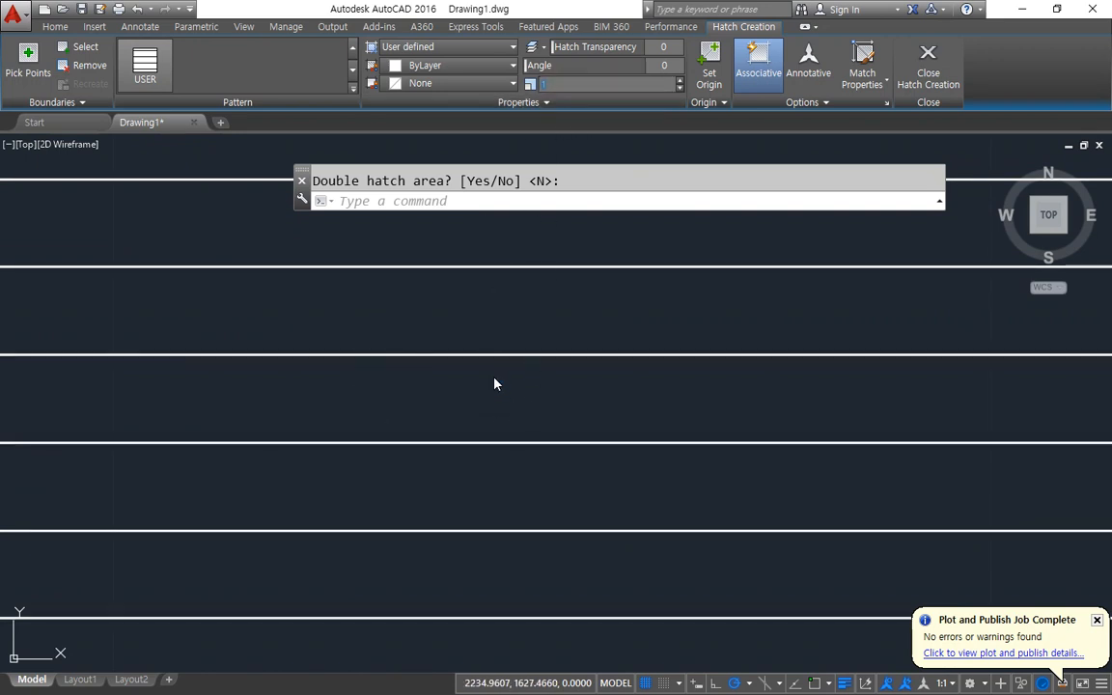
key("Return")
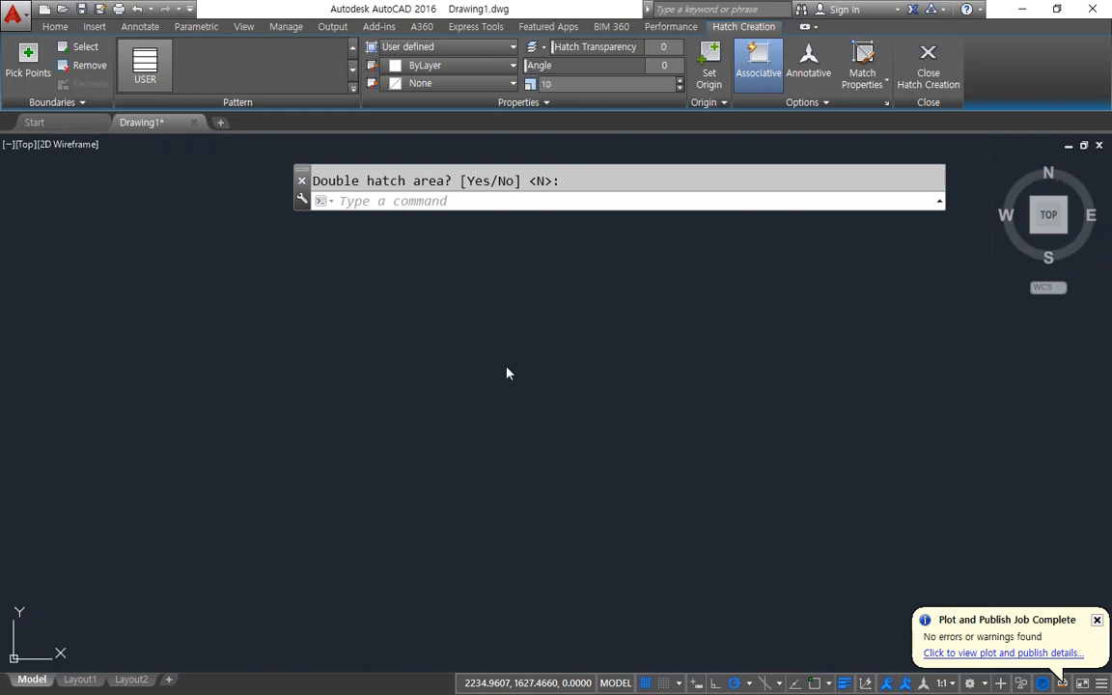
scroll(508, 390, "down", 10)
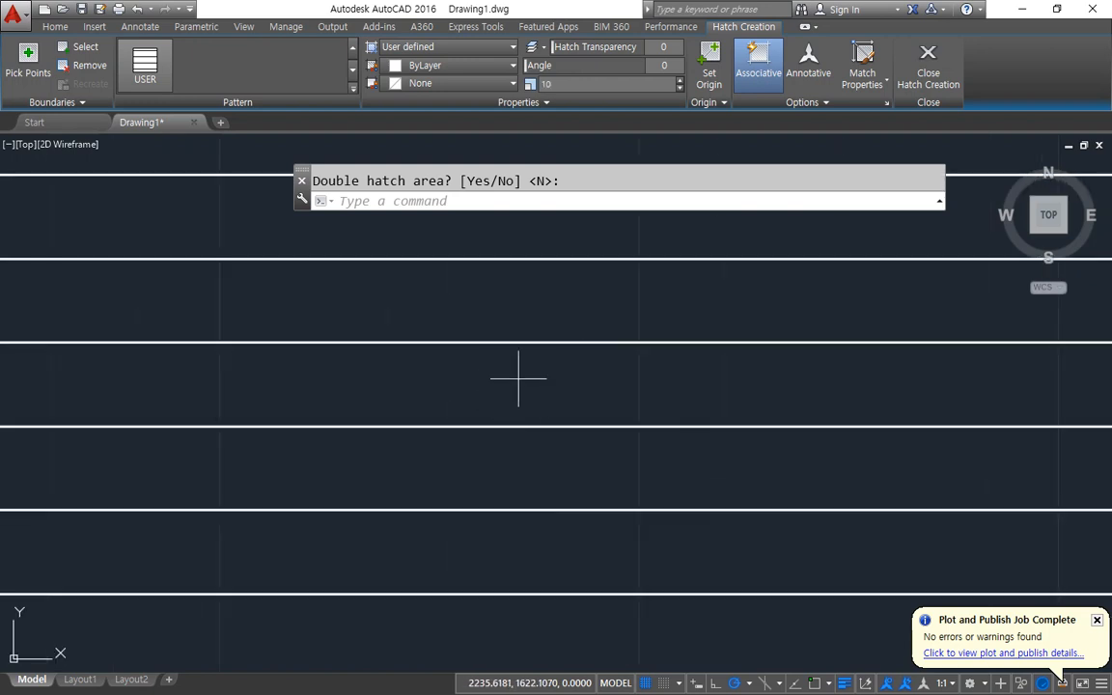
scroll(526, 397, "down", 8)
scroll(523, 409, "down", 3)
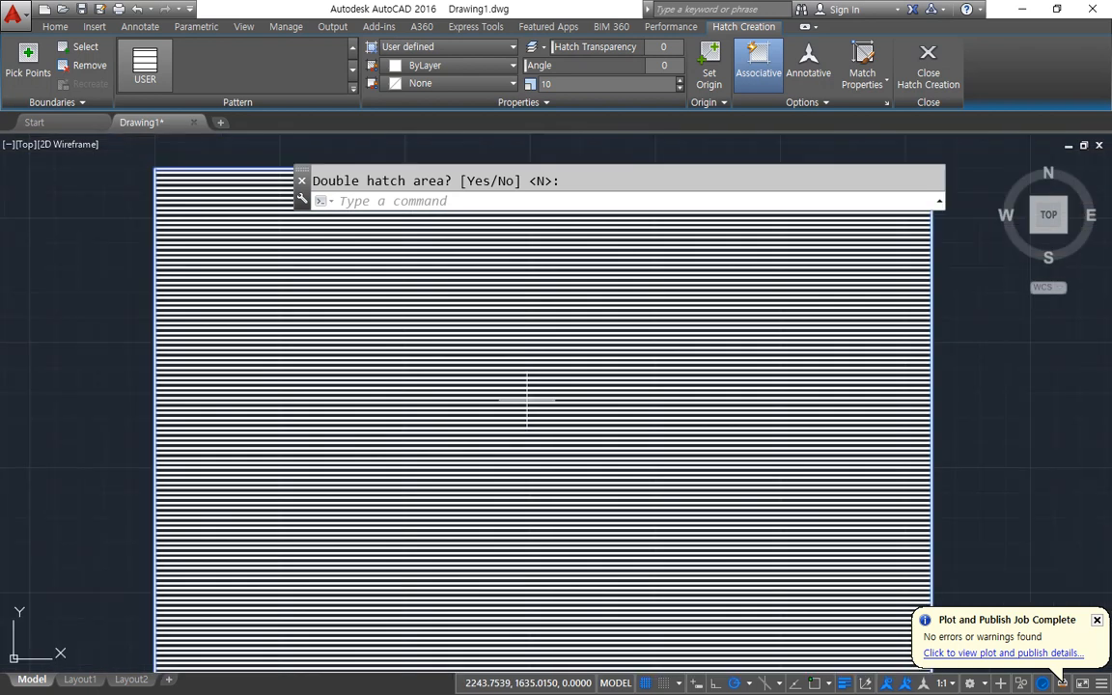
Set the user-defined hatch's line spacing to 500.
left_click(567, 84)
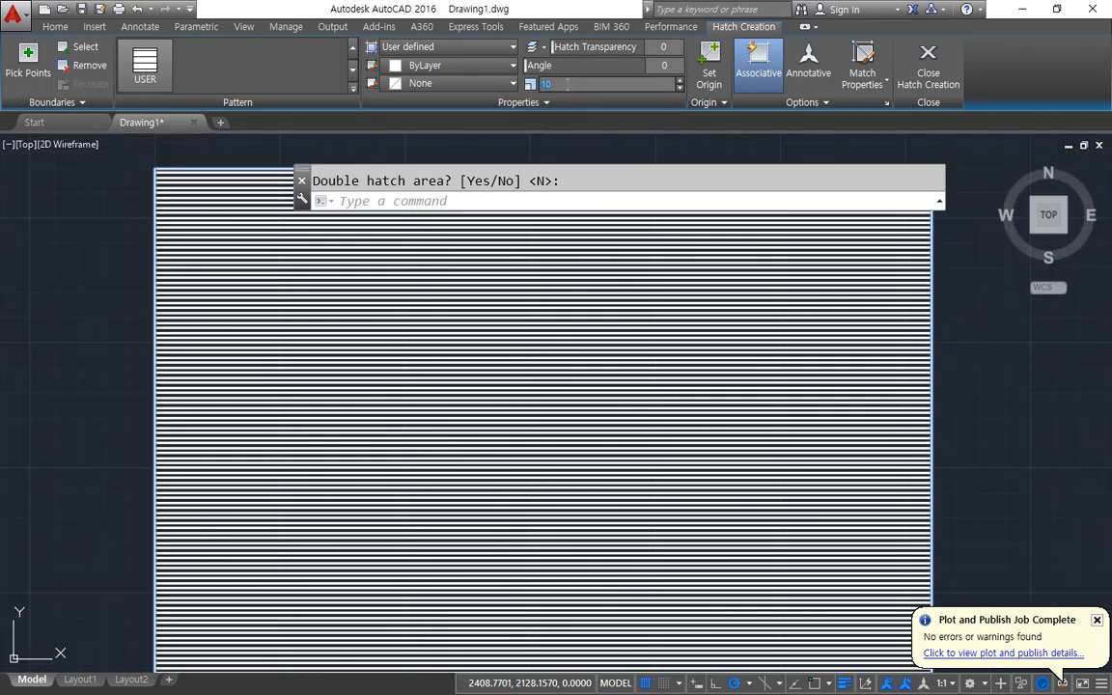
type("500")
key("Return")
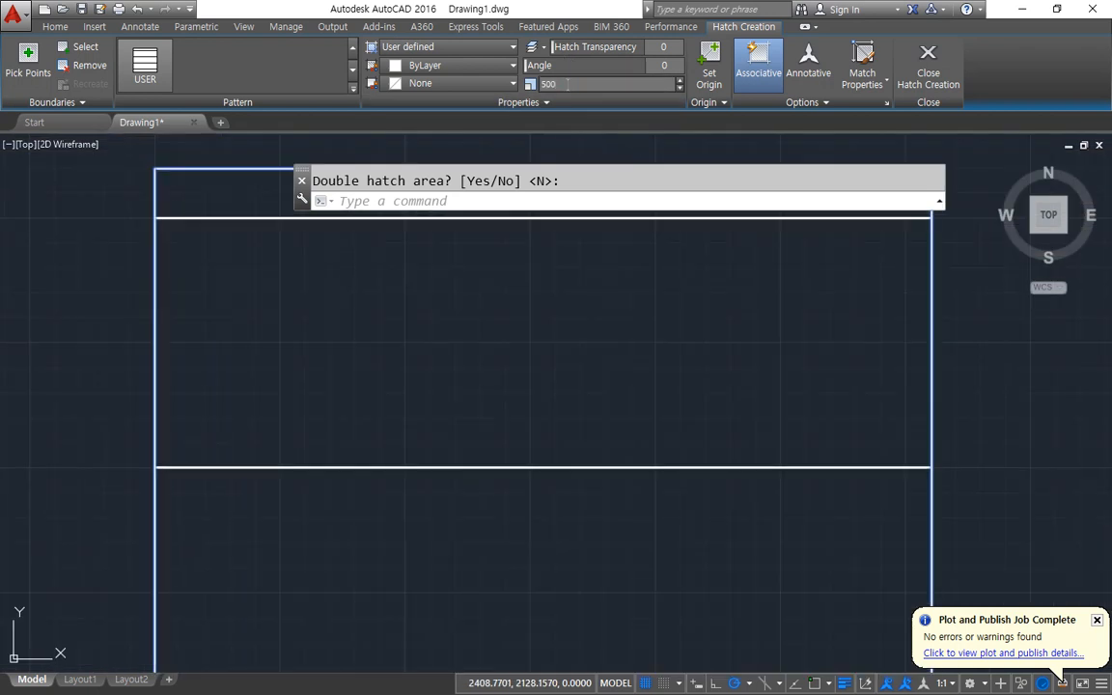
scroll(459, 261, "down", 4)
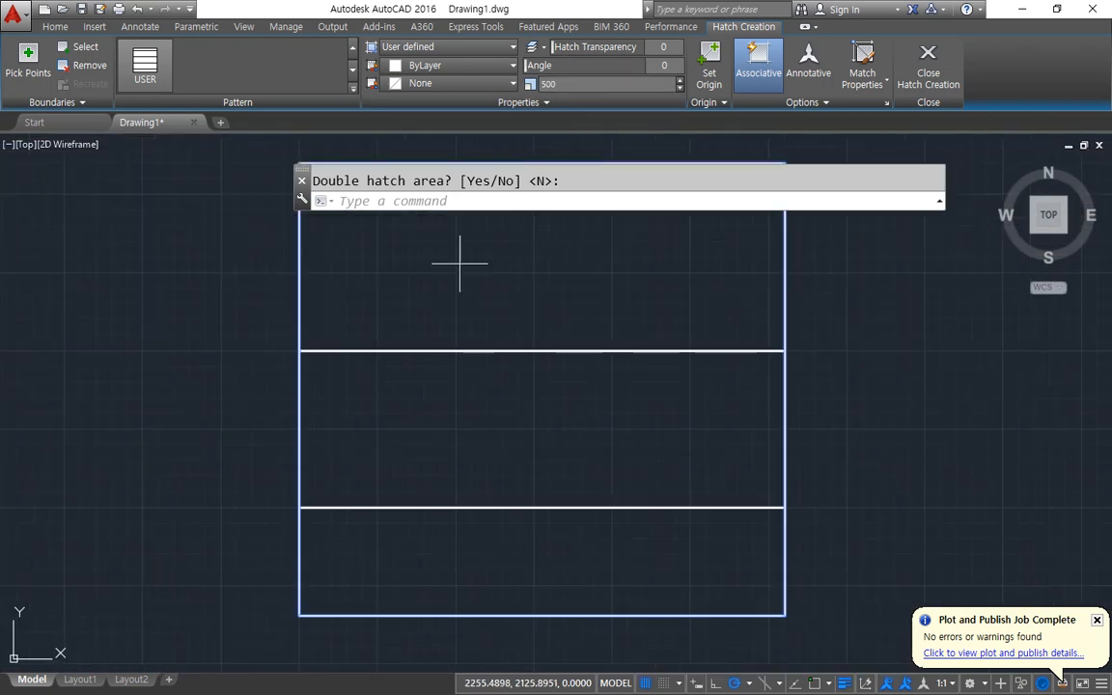
Set the user-defined hatch's line spacing to 200 and turn on the Double option for crossing lines.
left_click(567, 85)
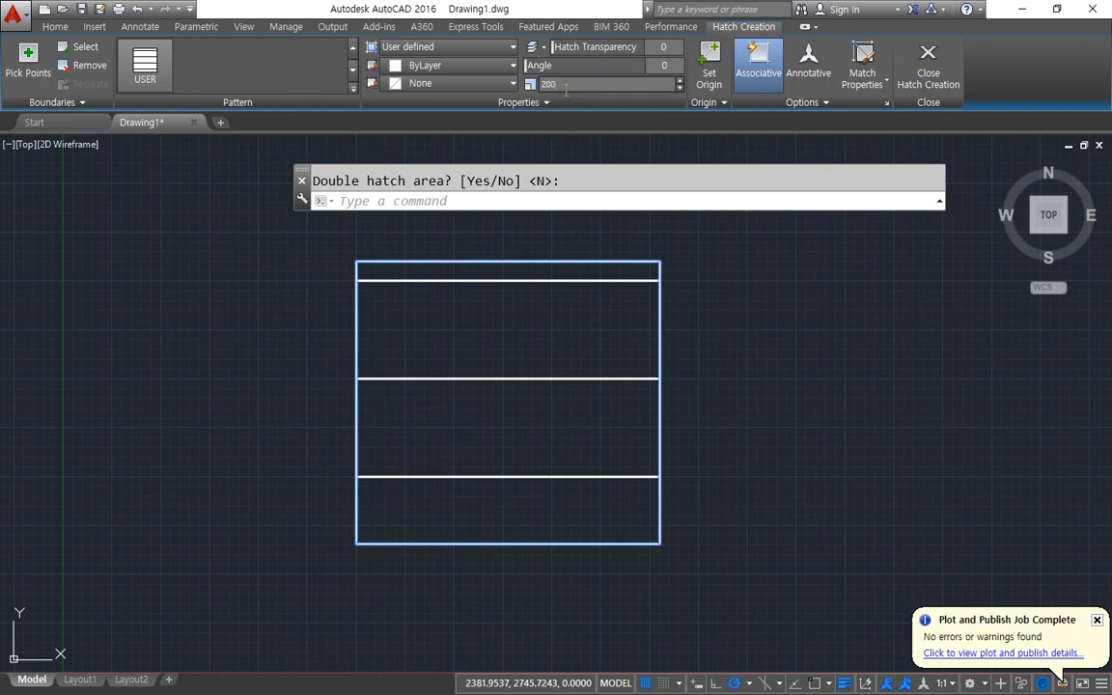
key("Return")
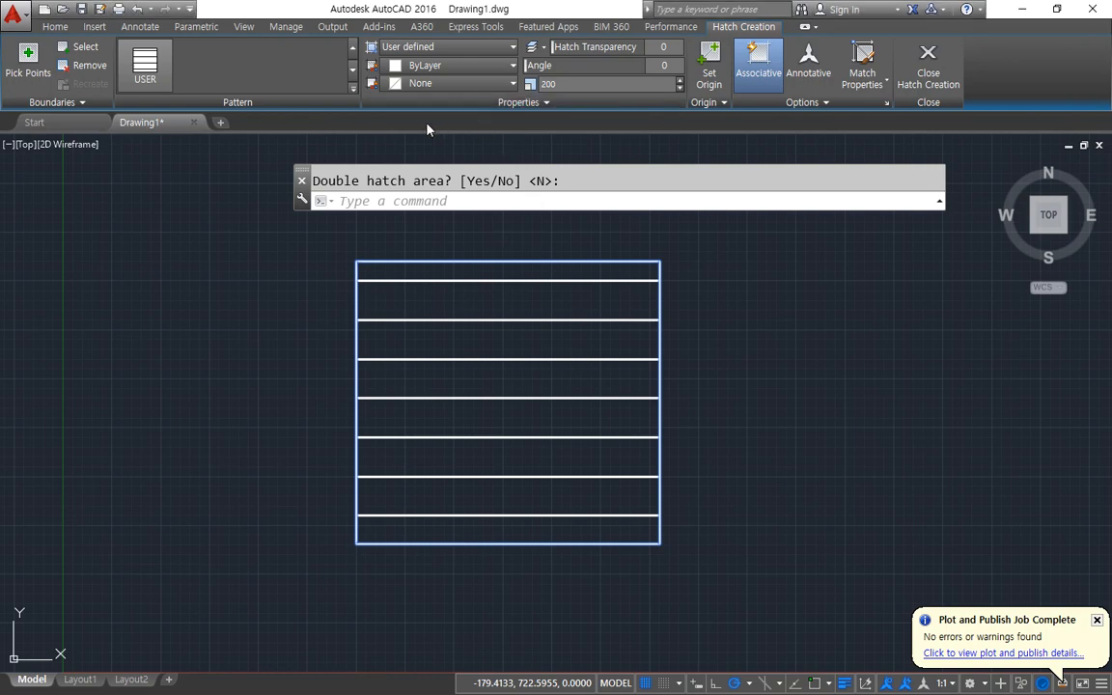
left_click(522, 103)
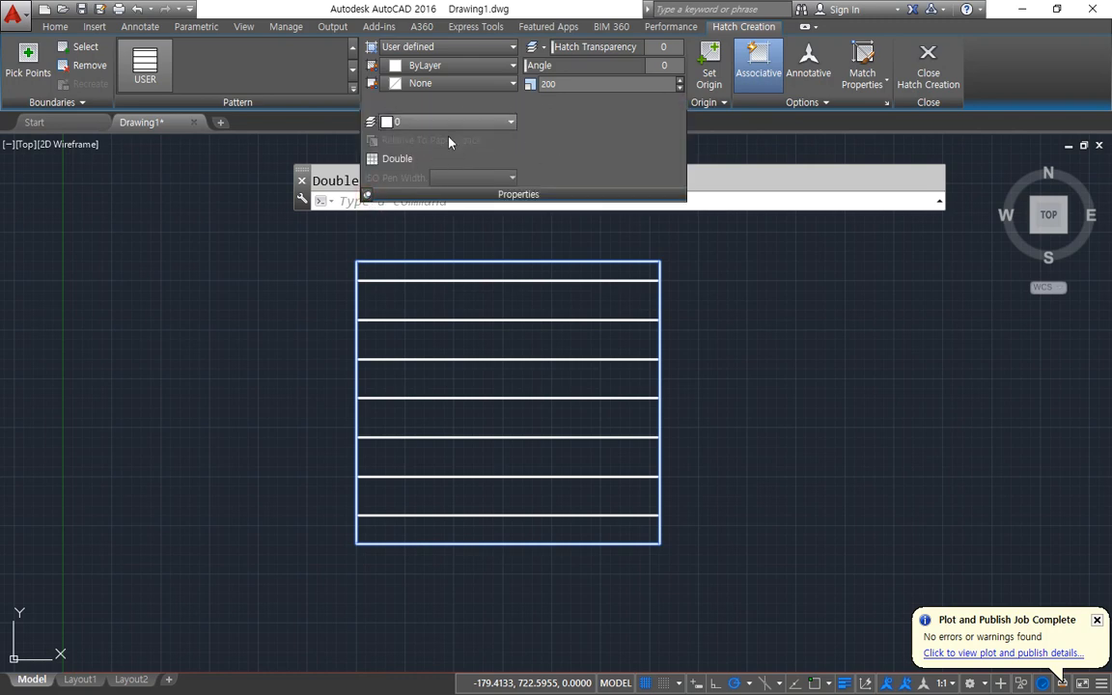
left_click(401, 162)
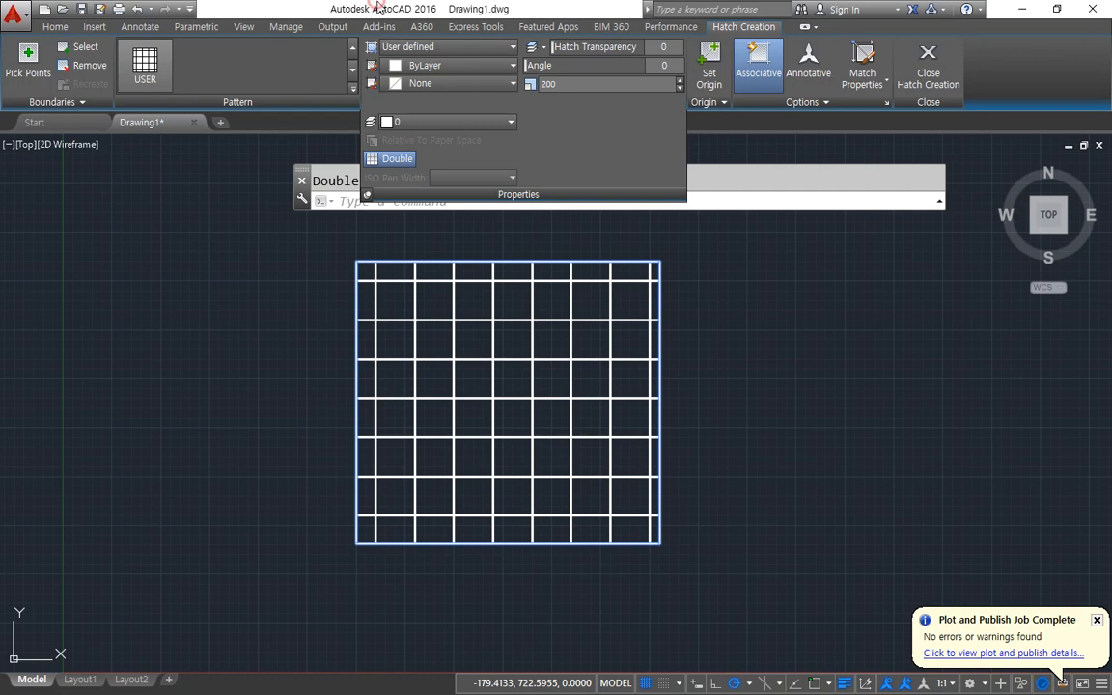
Assign the rectangle's hatch to the layer fin.
left_click(60, 28)
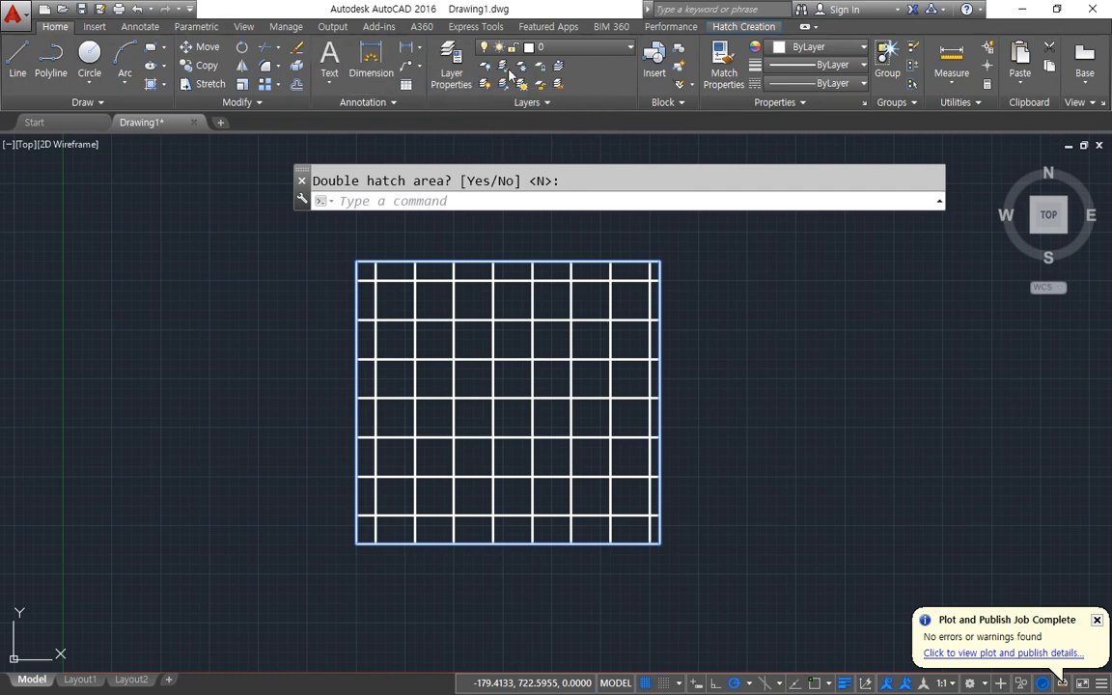
left_click(744, 26)
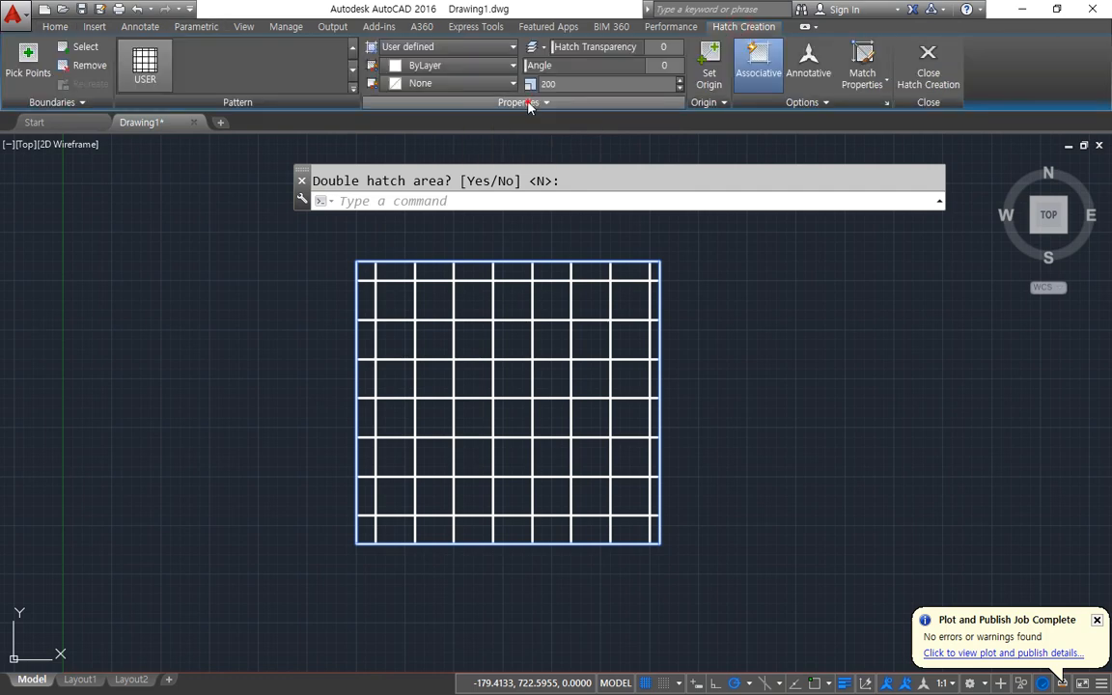
left_click(524, 102)
left_click(501, 124)
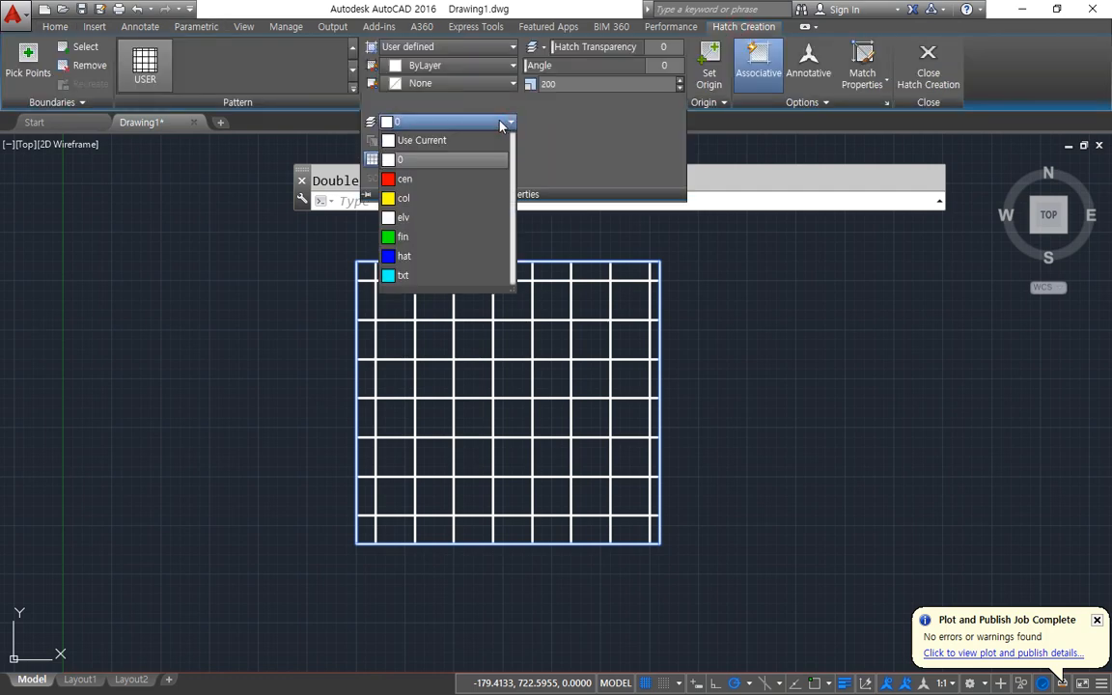
left_click(404, 236)
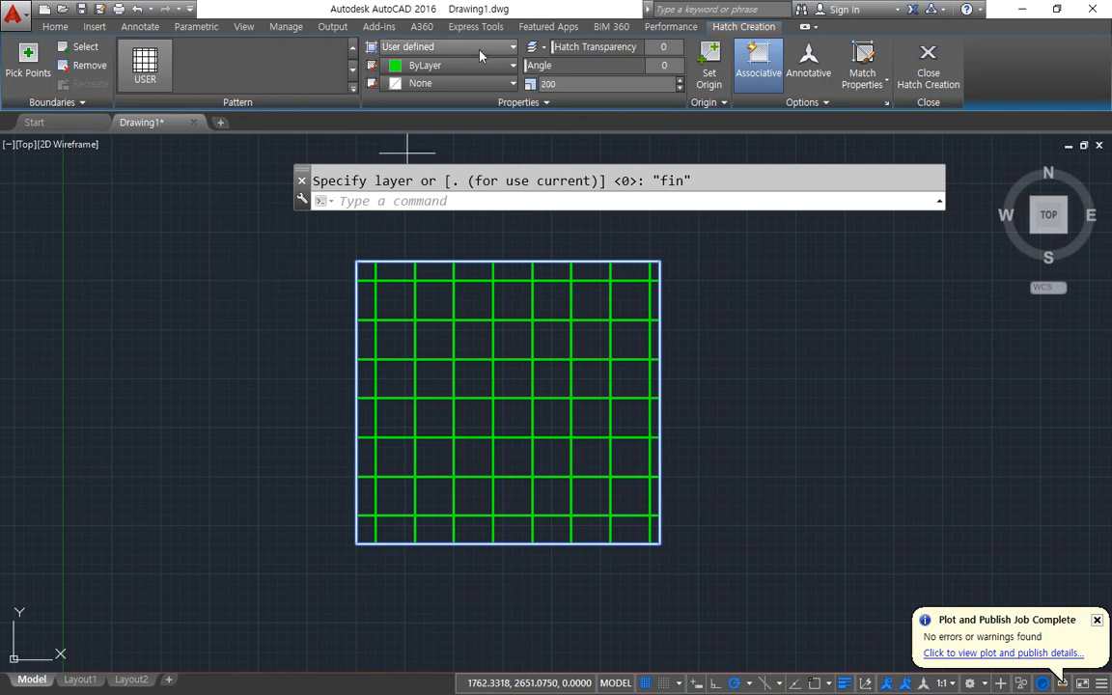
Change the hatch type to Pattern with the AR-BRSTD brick pattern at scale 1.
left_click(518, 101)
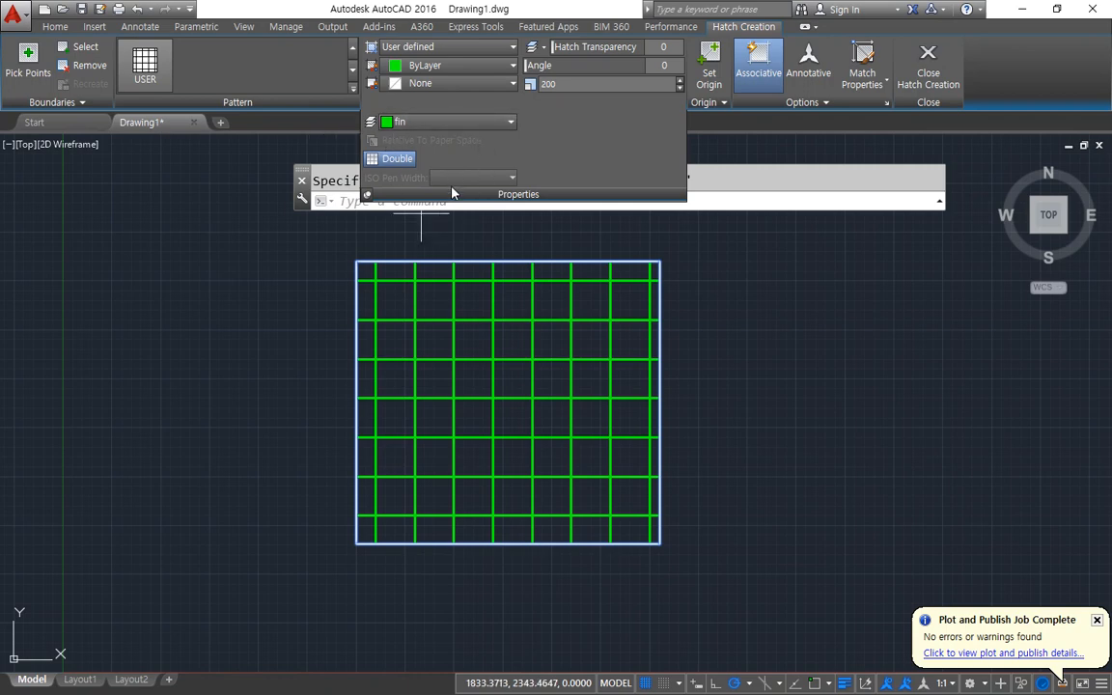
left_click(455, 47)
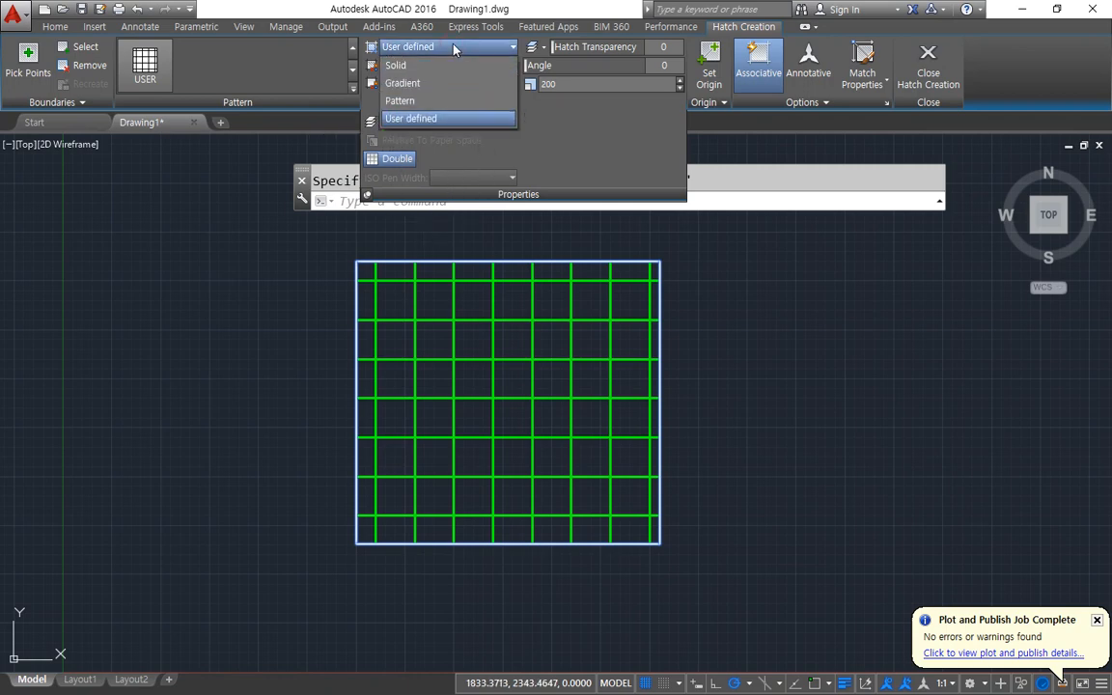
left_click(428, 102)
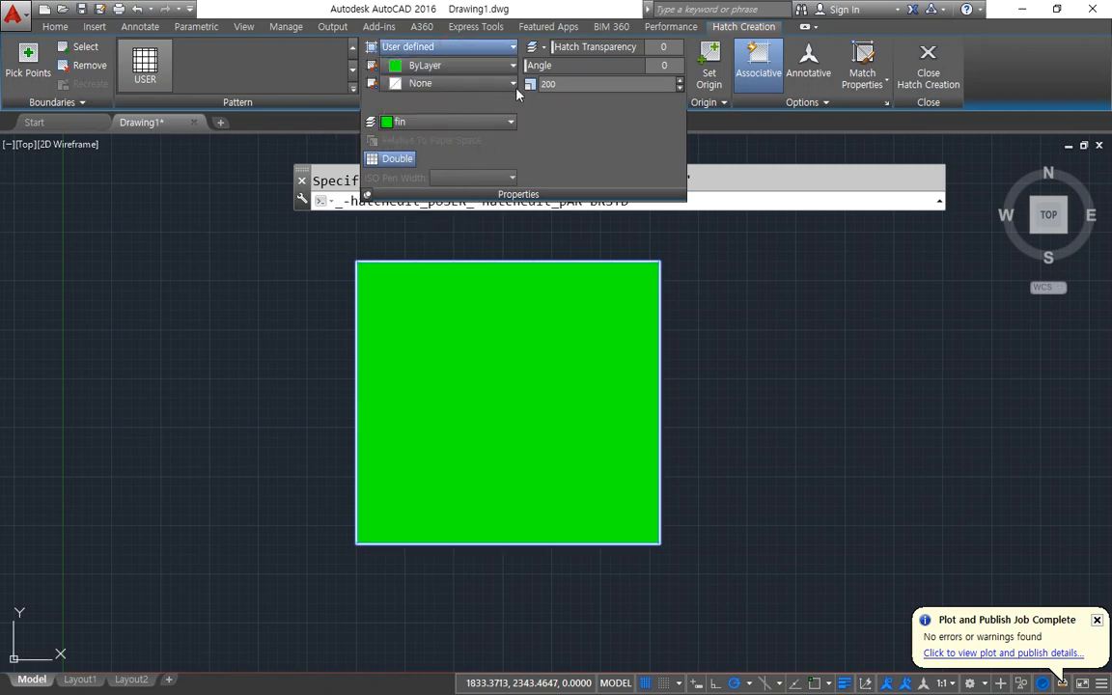
left_click(584, 84)
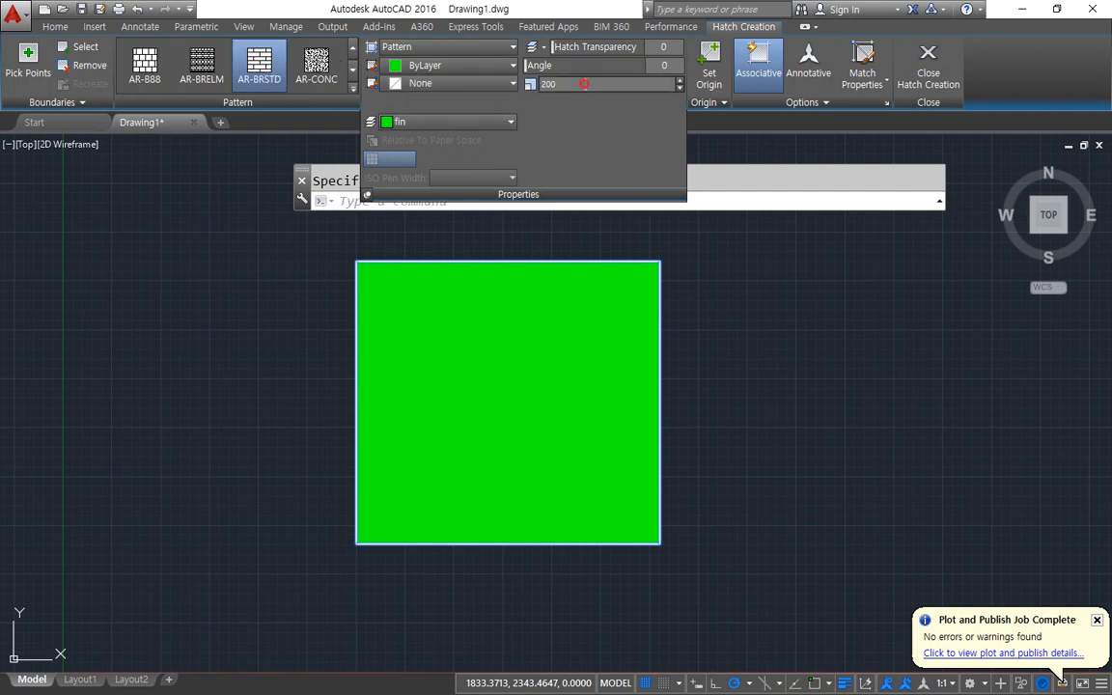
type("1")
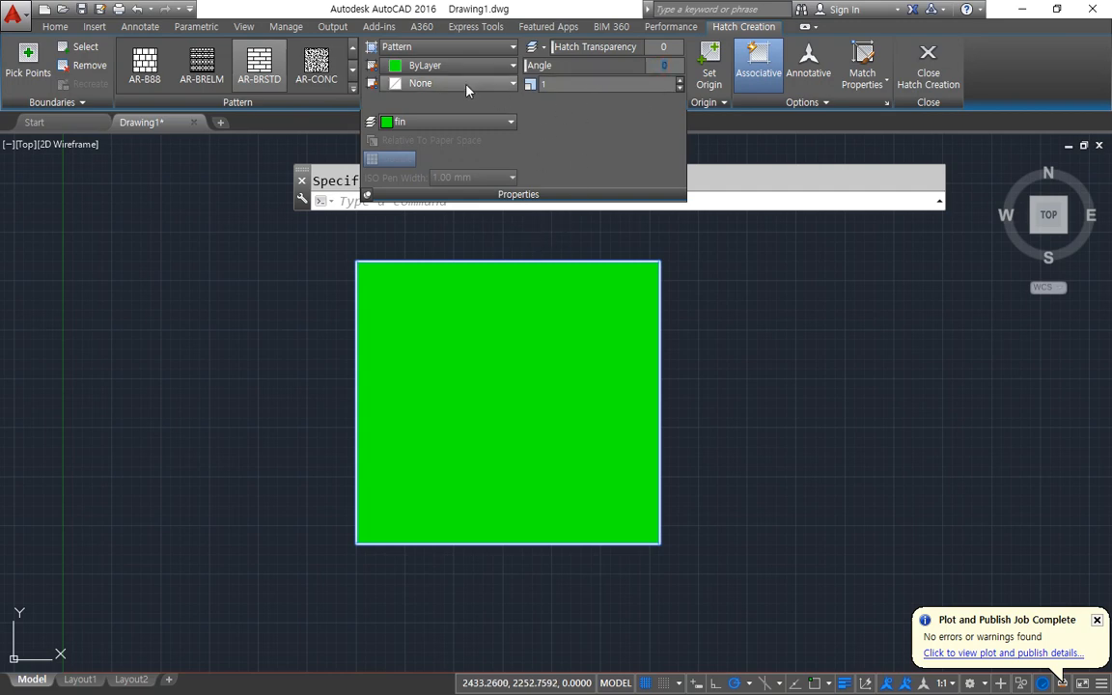
left_click(255, 64)
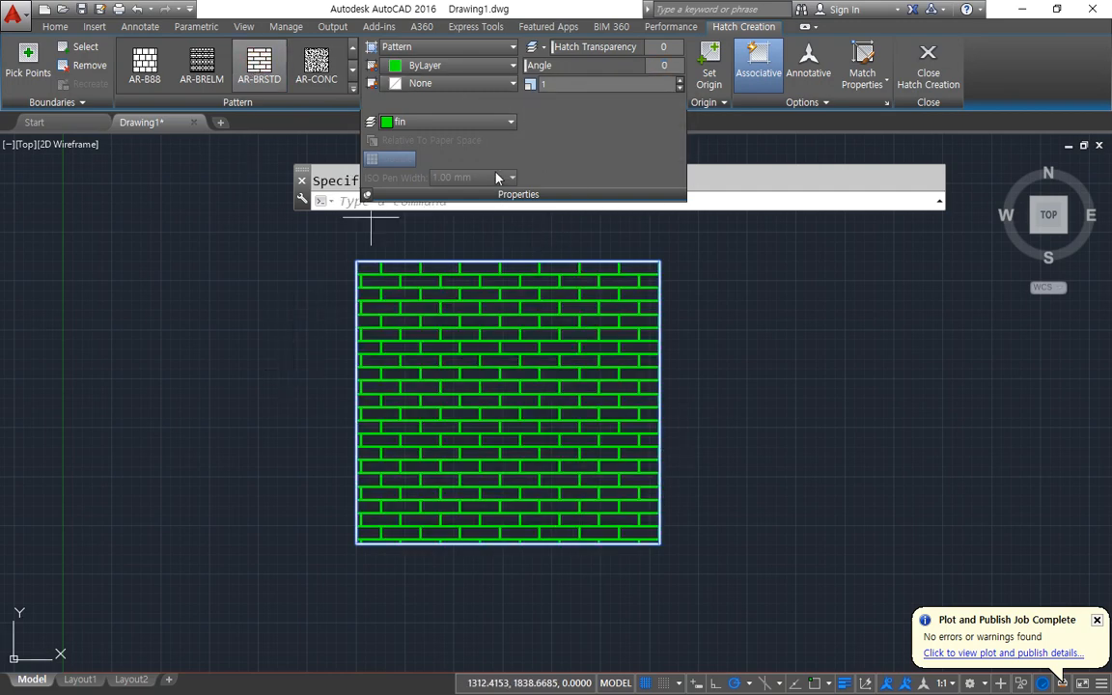
Try the Solid and Gradient hatch types on the rectangle, and return to the Pattern type.
left_click(447, 46)
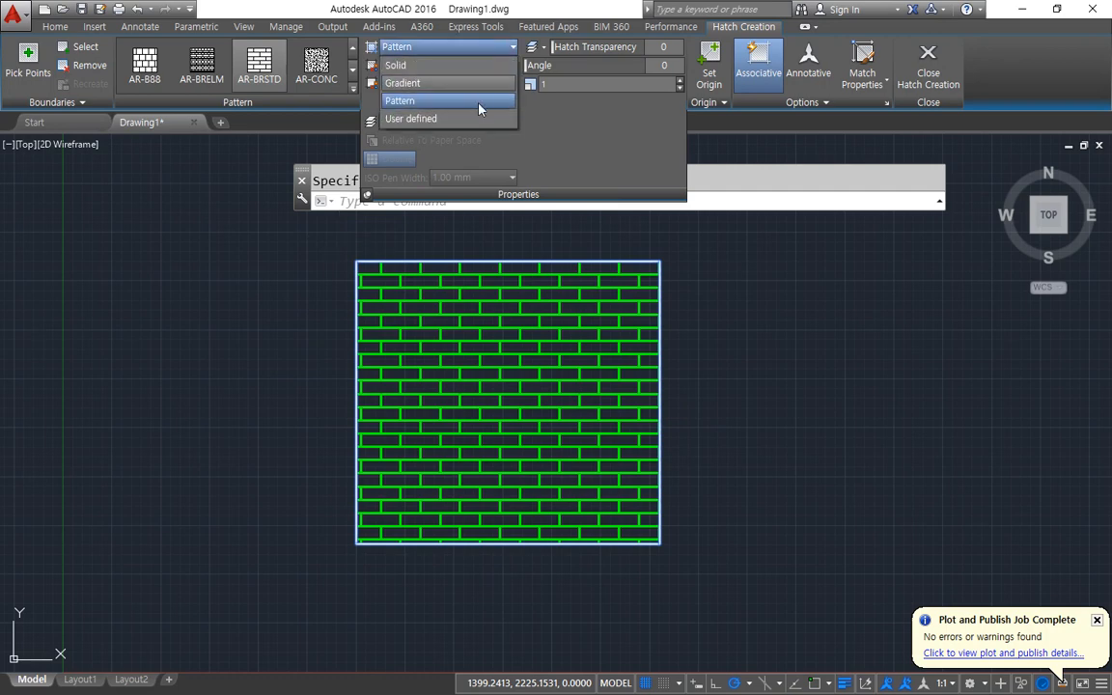
left_click(435, 65)
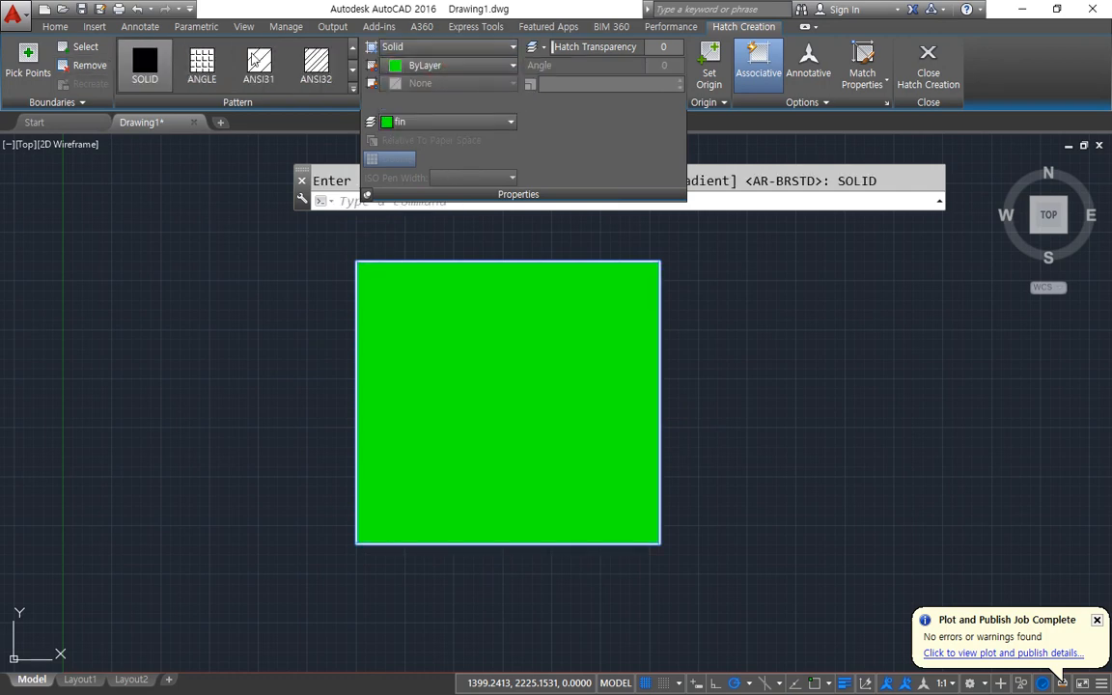
left_click(445, 46)
left_click(429, 85)
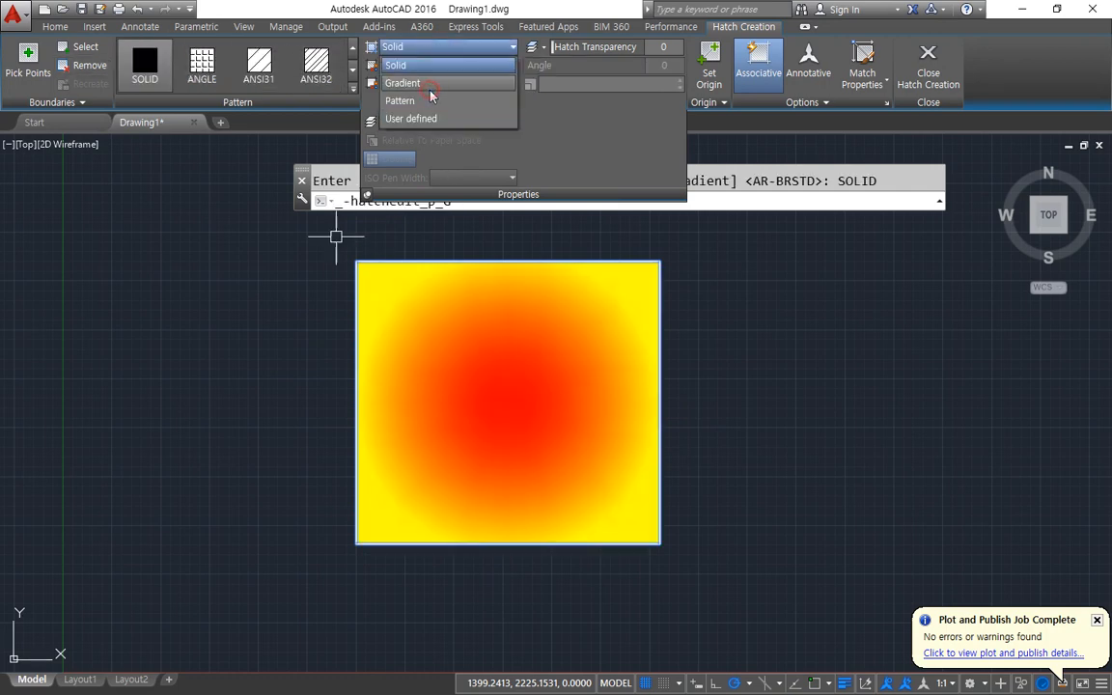
left_click(432, 53)
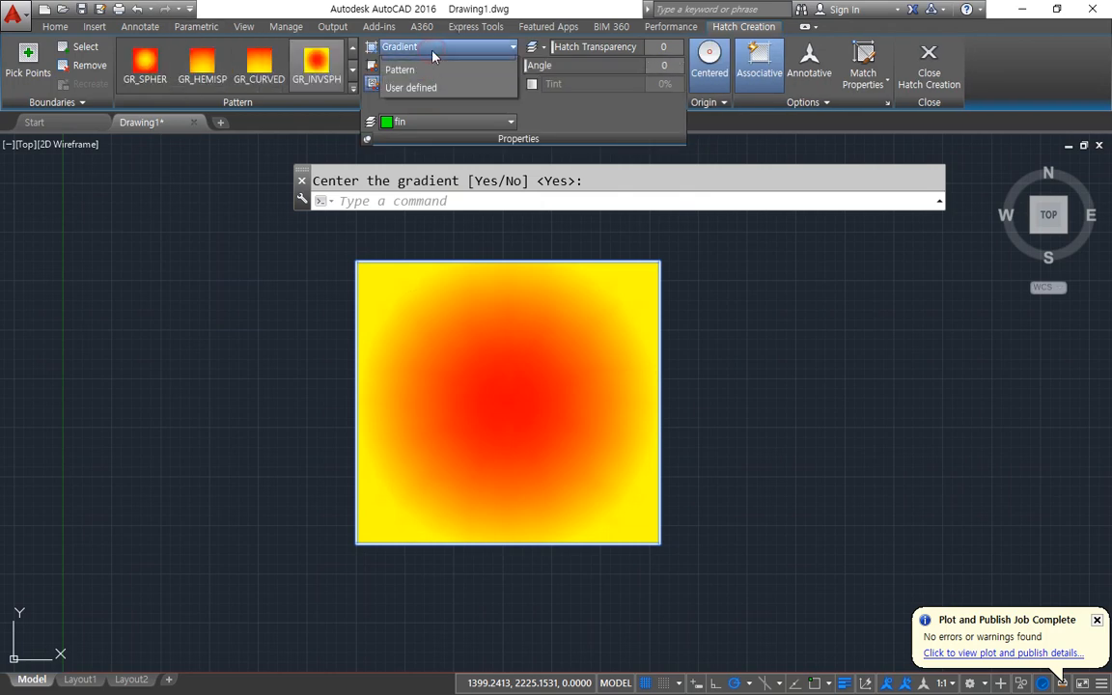
left_click(422, 101)
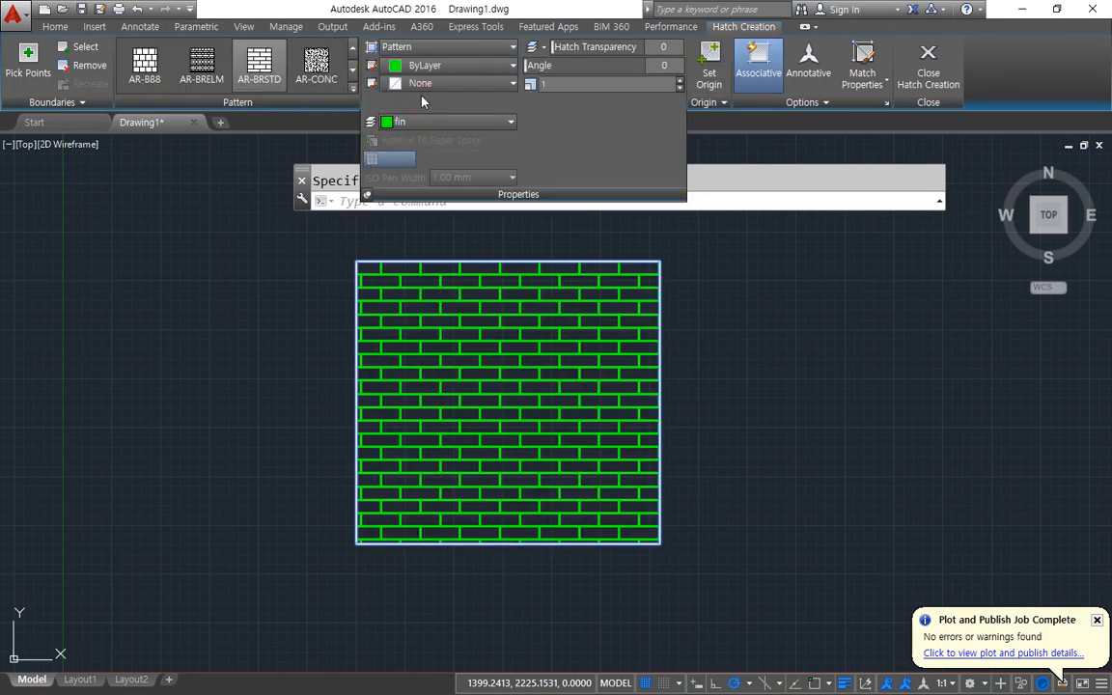
Try the User defined type with double lines at a spacing of 100 on the rectangle's hatch.
left_click(396, 46)
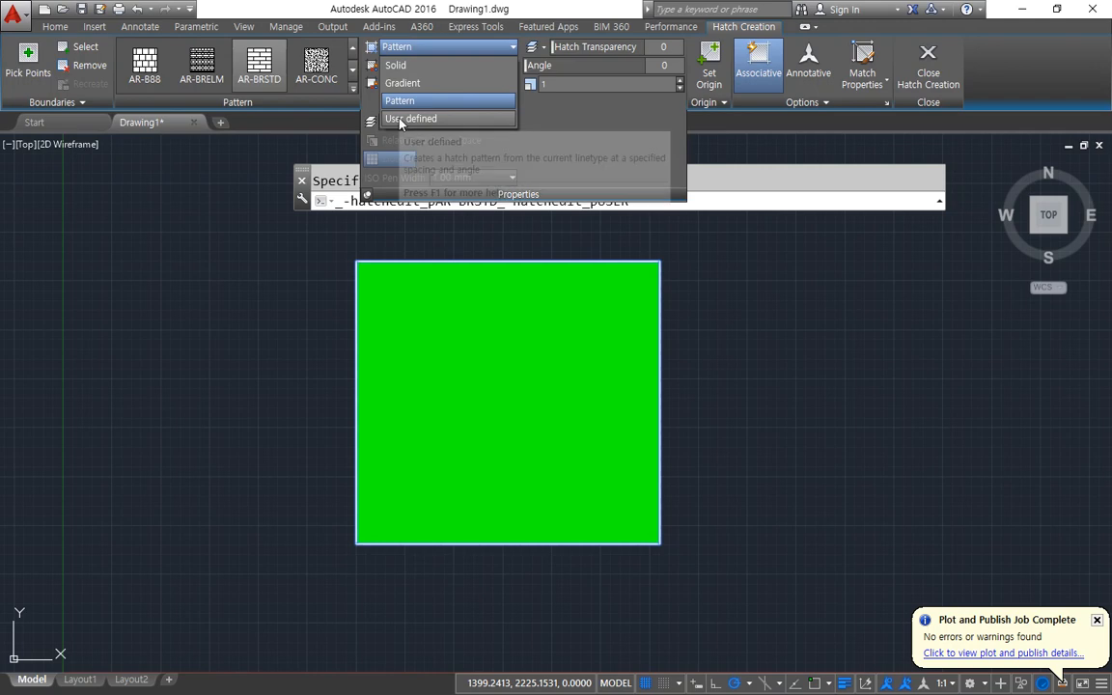
left_click(400, 118)
left_click(319, 85)
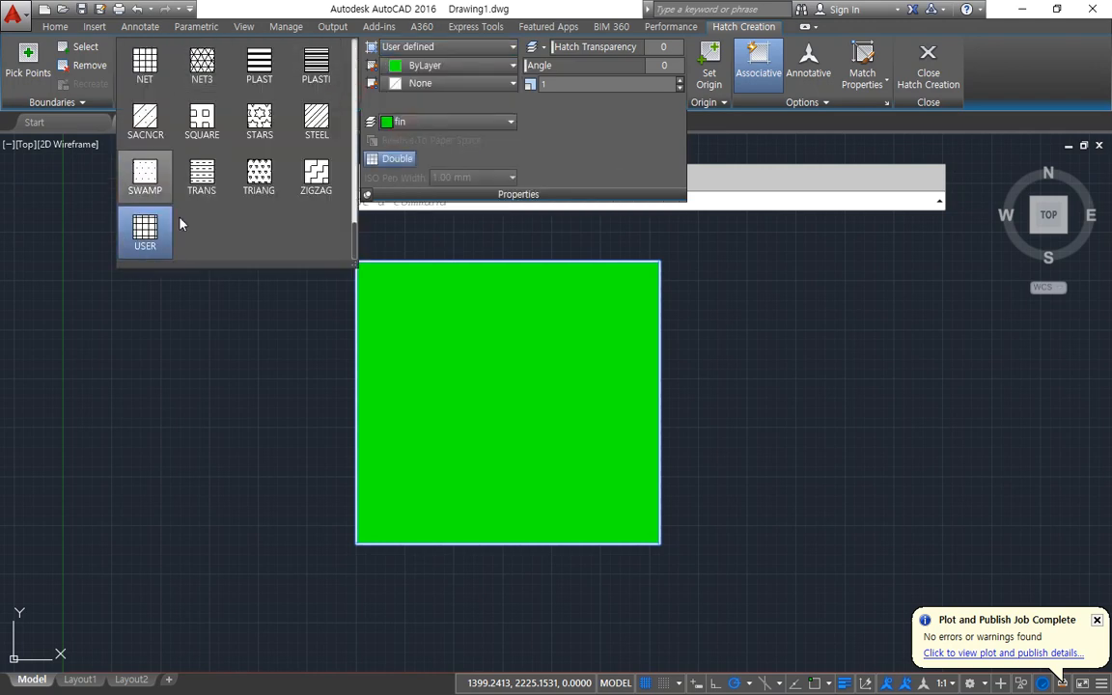
left_click(649, 161)
left_click(574, 85)
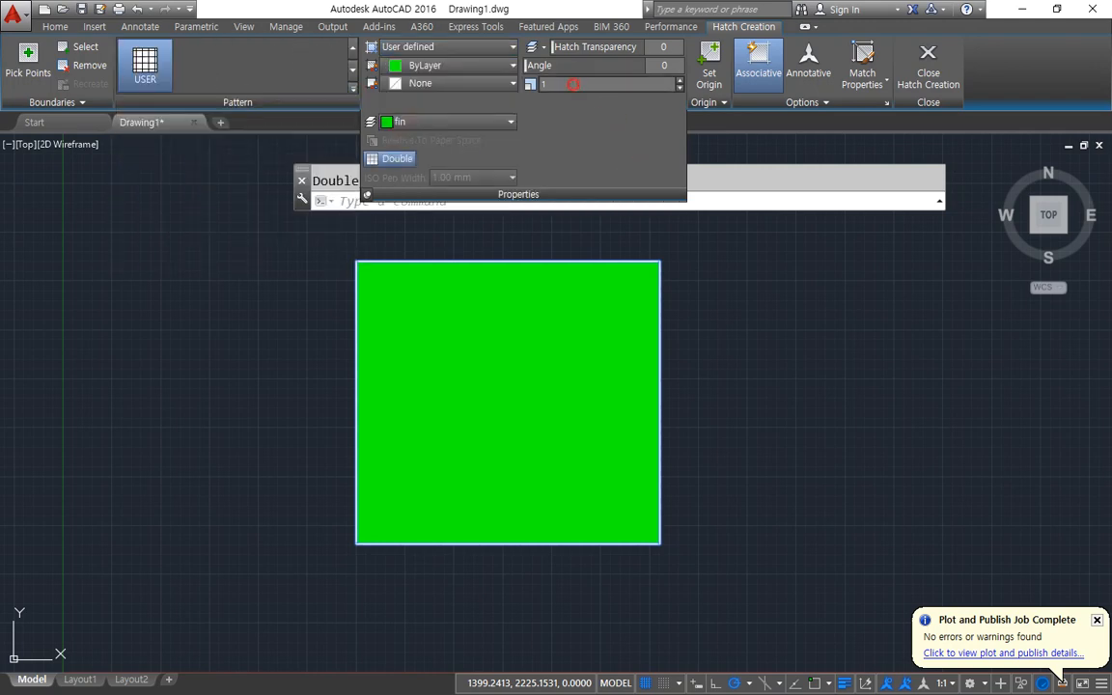
type("100")
key("Return")
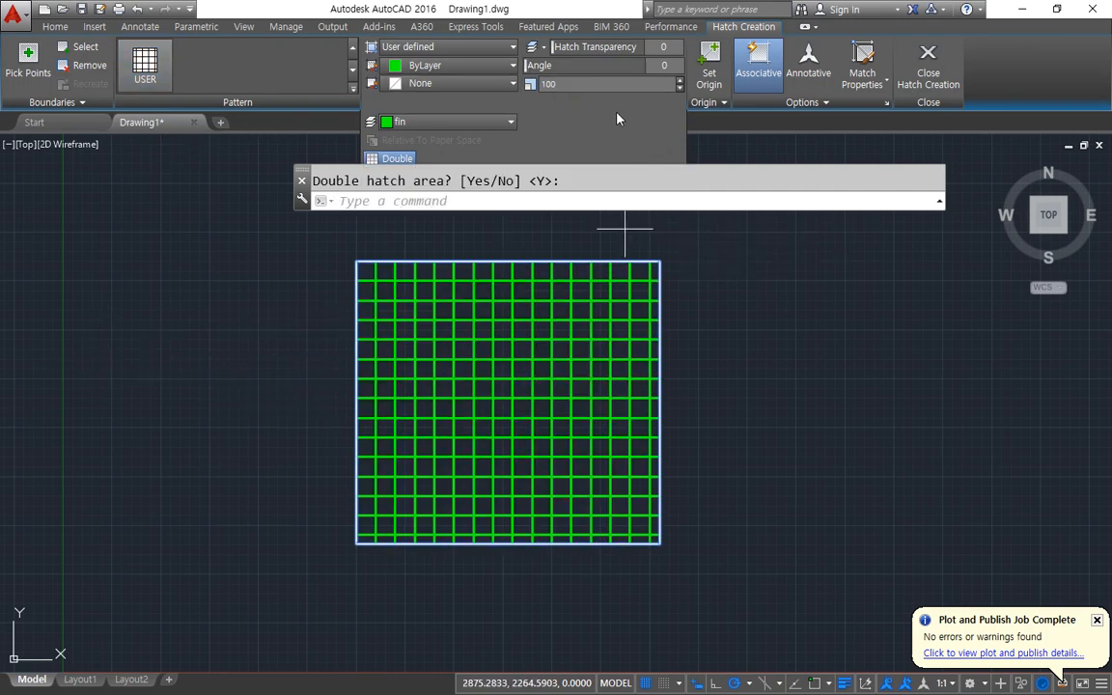
left_click(302, 180)
left_click(693, 368)
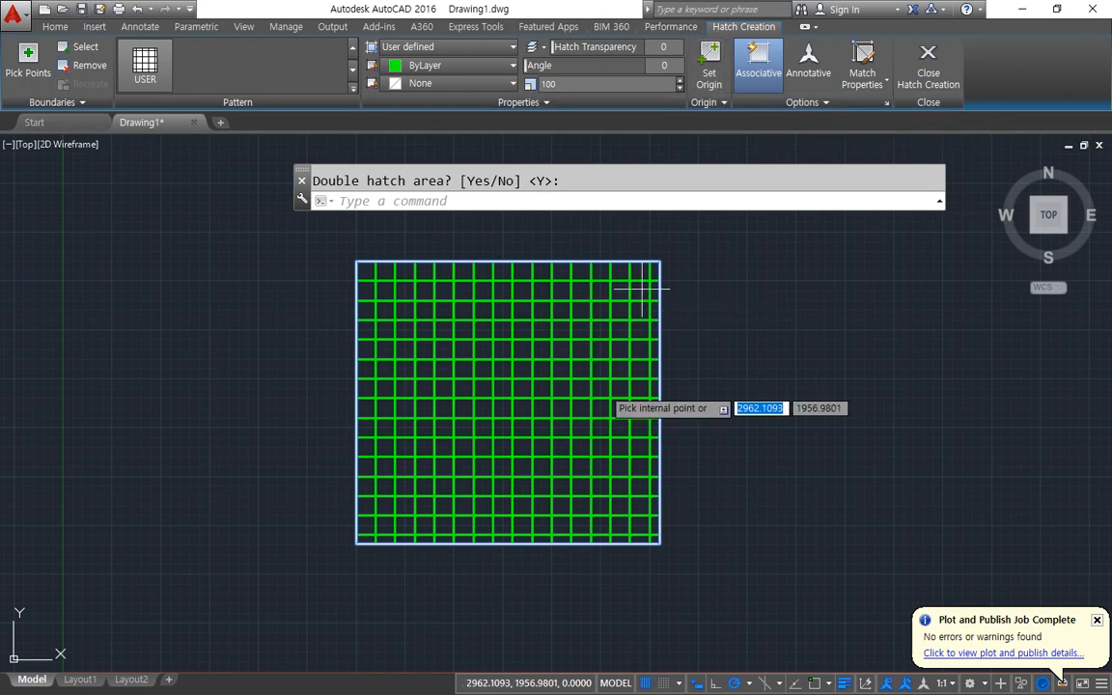
scroll(582, 469, "up", 2)
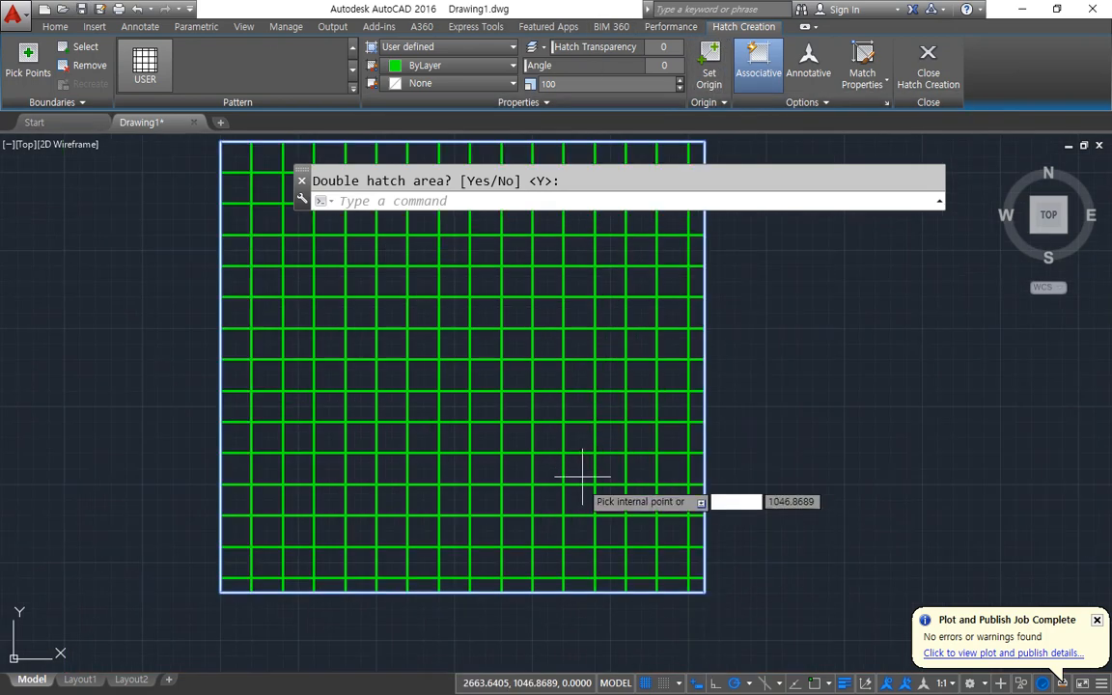
Return the rectangle's hatch to the Pattern type with the AR-BRSTD brick pattern at scale 1.
left_click(417, 46)
left_click(443, 103)
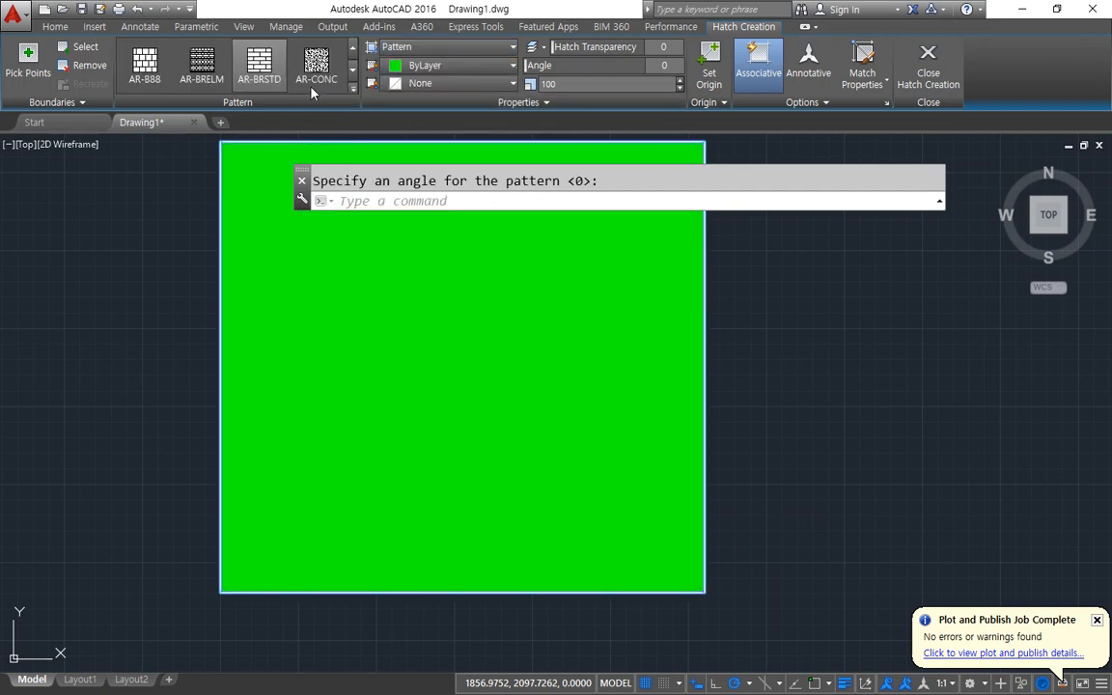
left_click(581, 85)
type("1")
left_click(258, 62)
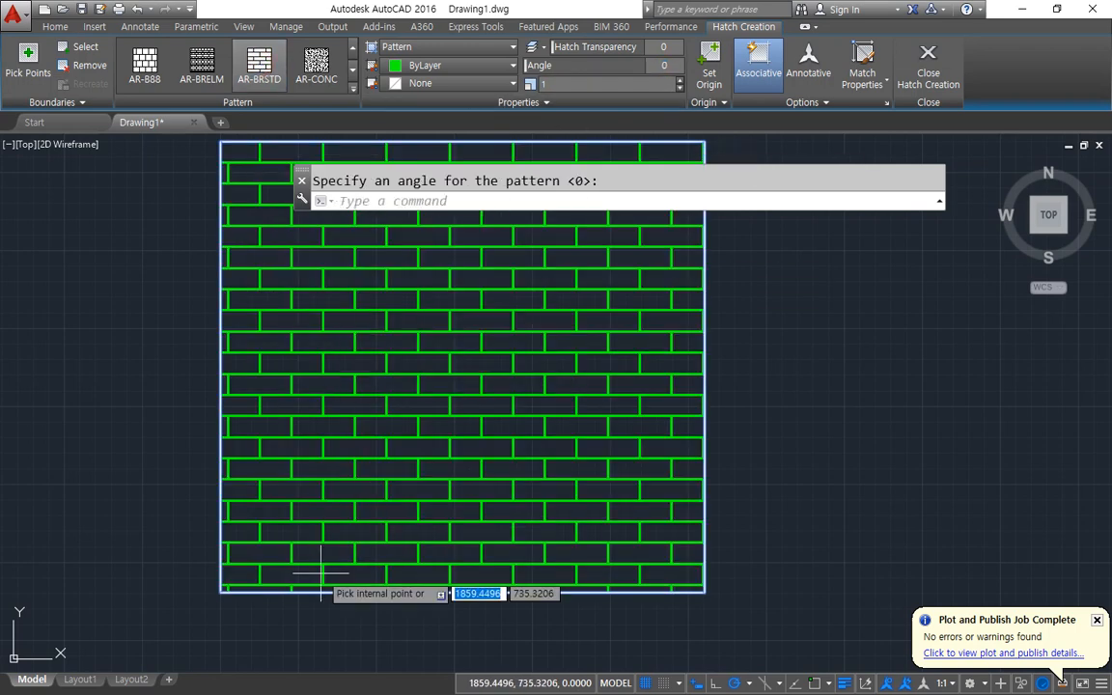
mouse_move(412, 326)
left_mouse_down()
mouse_move(444, 413)
mouse_move(424, 348)
left_mouse_up()
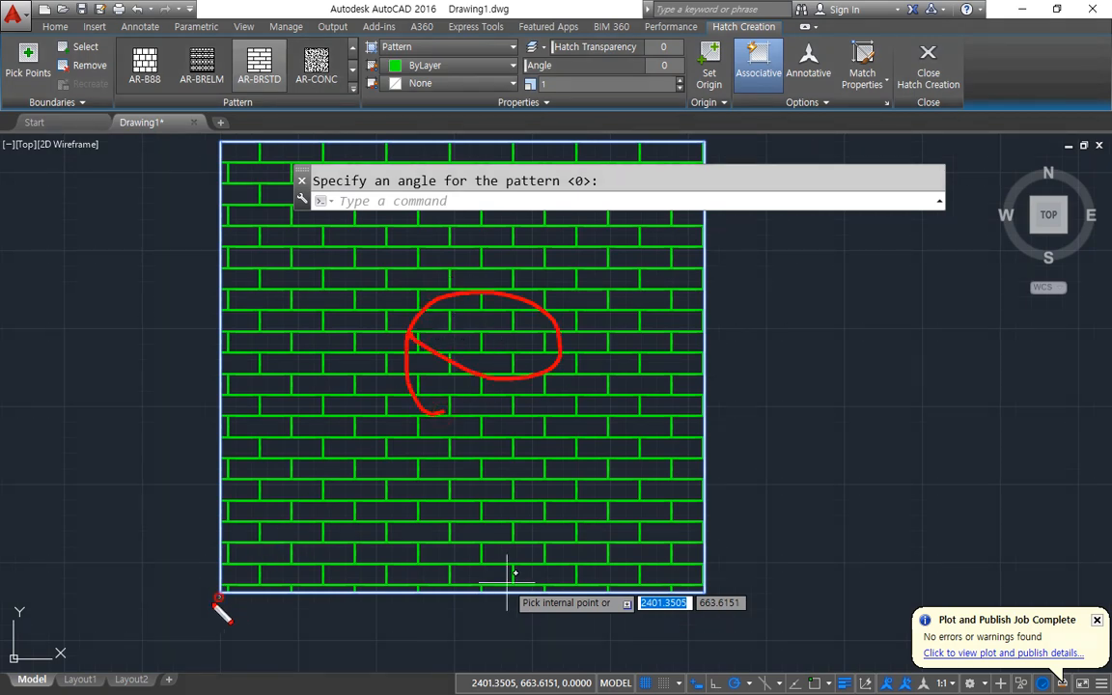
mouse_move(221, 601)
left_mouse_down()
mouse_move(352, 492)
mouse_move(444, 354)
mouse_move(473, 403)
left_mouse_up()
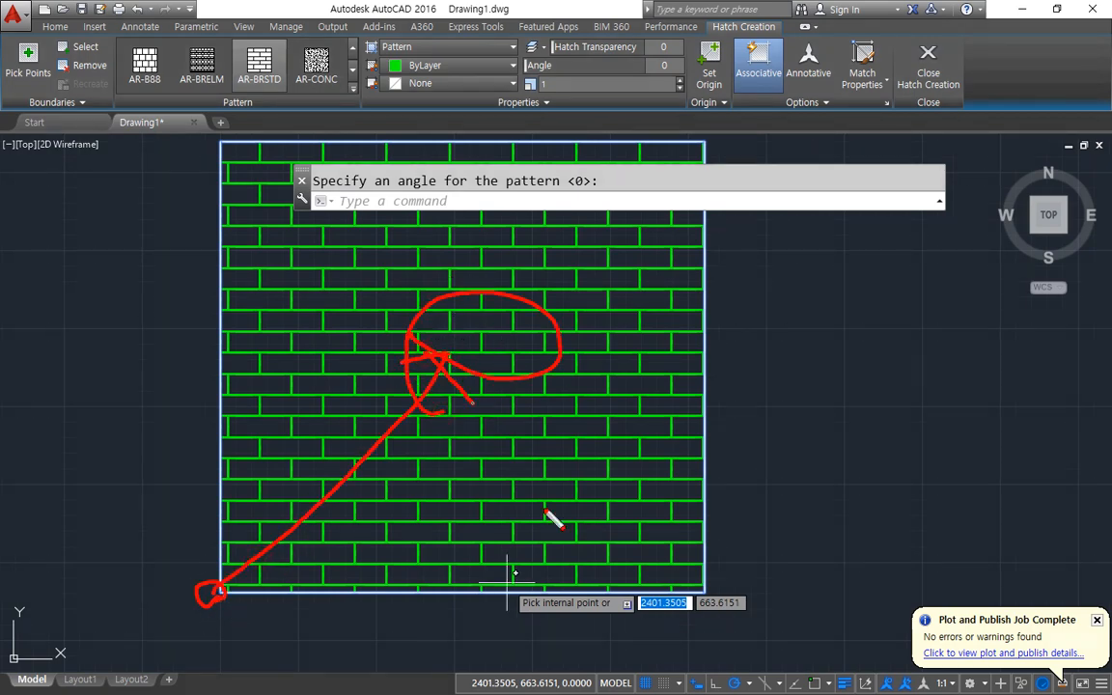
mouse_move(703, 600)
left_mouse_down()
mouse_move(728, 604)
mouse_move(603, 562)
mouse_move(362, 324)
mouse_move(458, 319)
left_mouse_up()
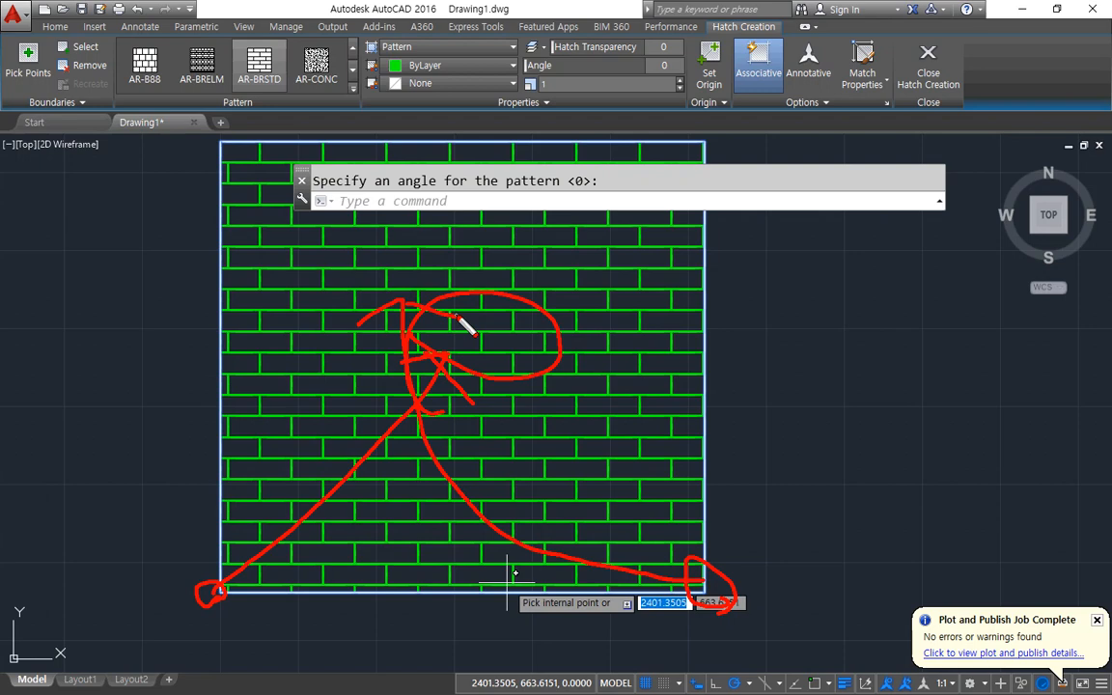
key("e")
mouse_move(235, 638)
left_mouse_down()
mouse_move(188, 571)
mouse_move(263, 613)
mouse_move(193, 639)
left_mouse_up()
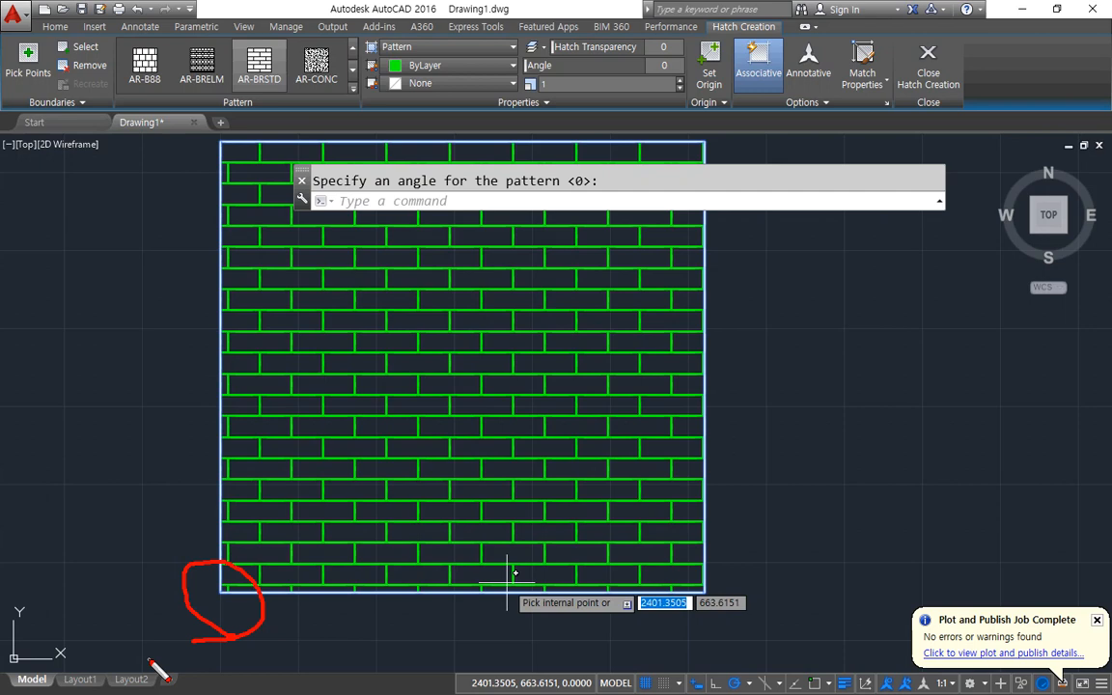
key("Escape")
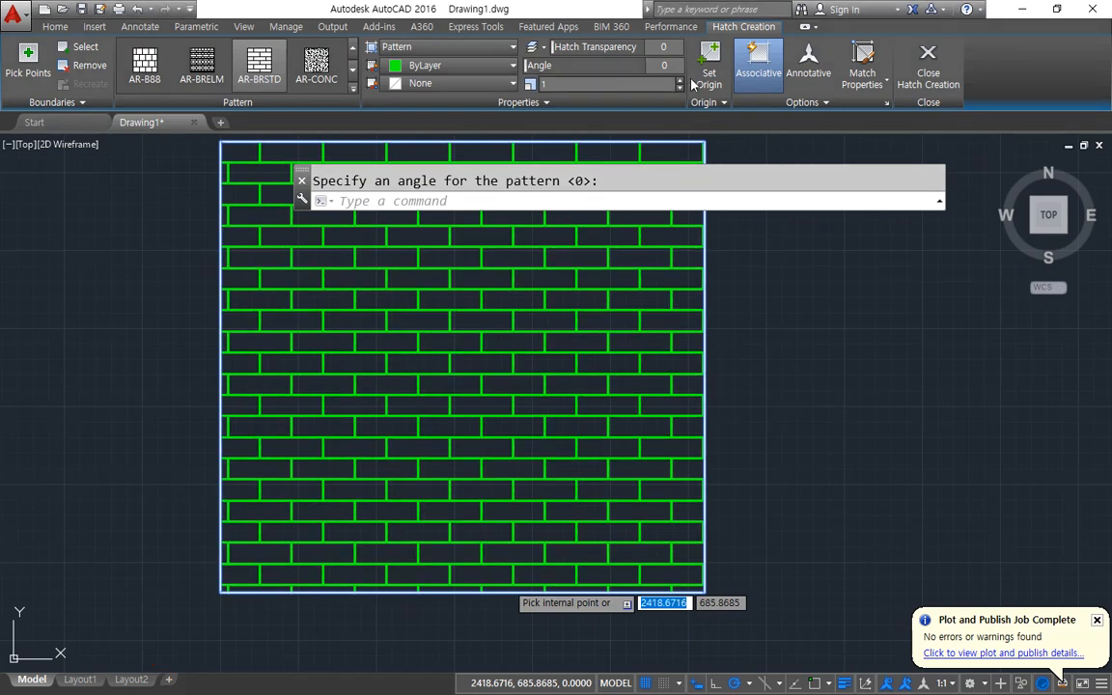
Set the brick hatch's origin at the rectangle's lower-left corner, and move it to the lower-right corner.
left_click(711, 73)
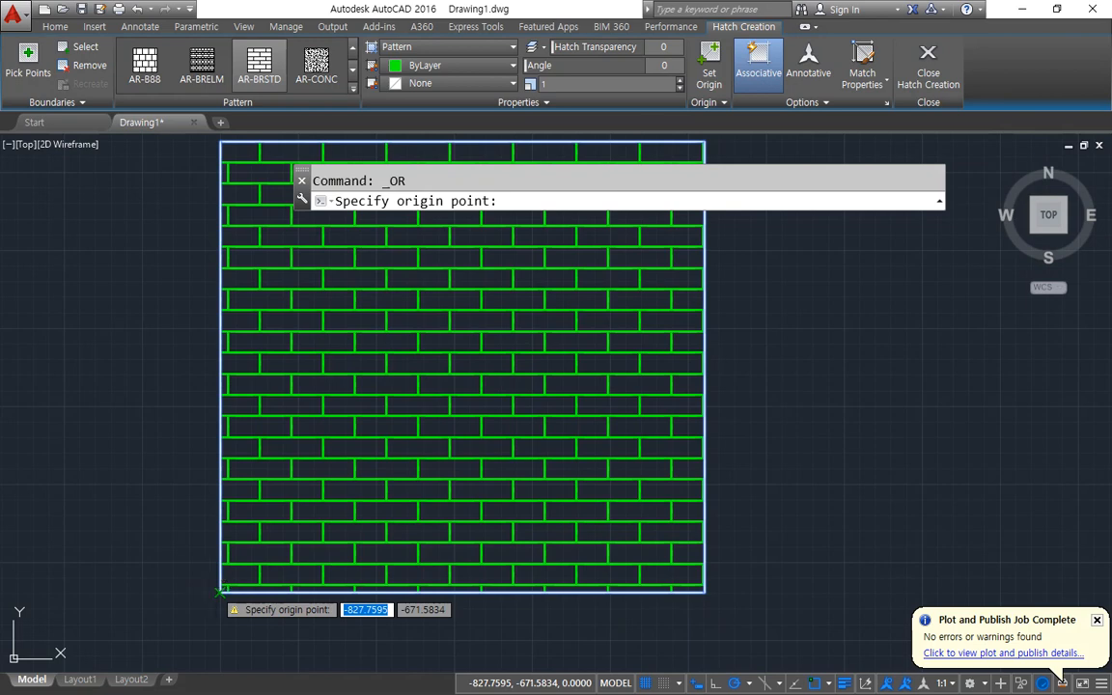
left_click(213, 589)
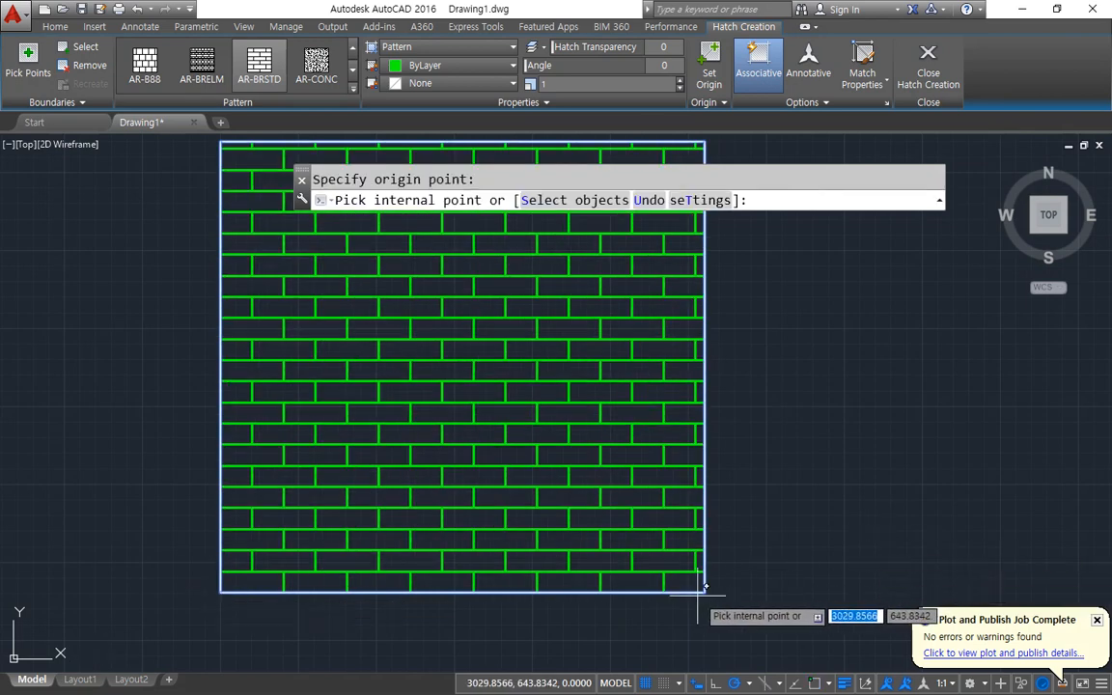
left_click(711, 68)
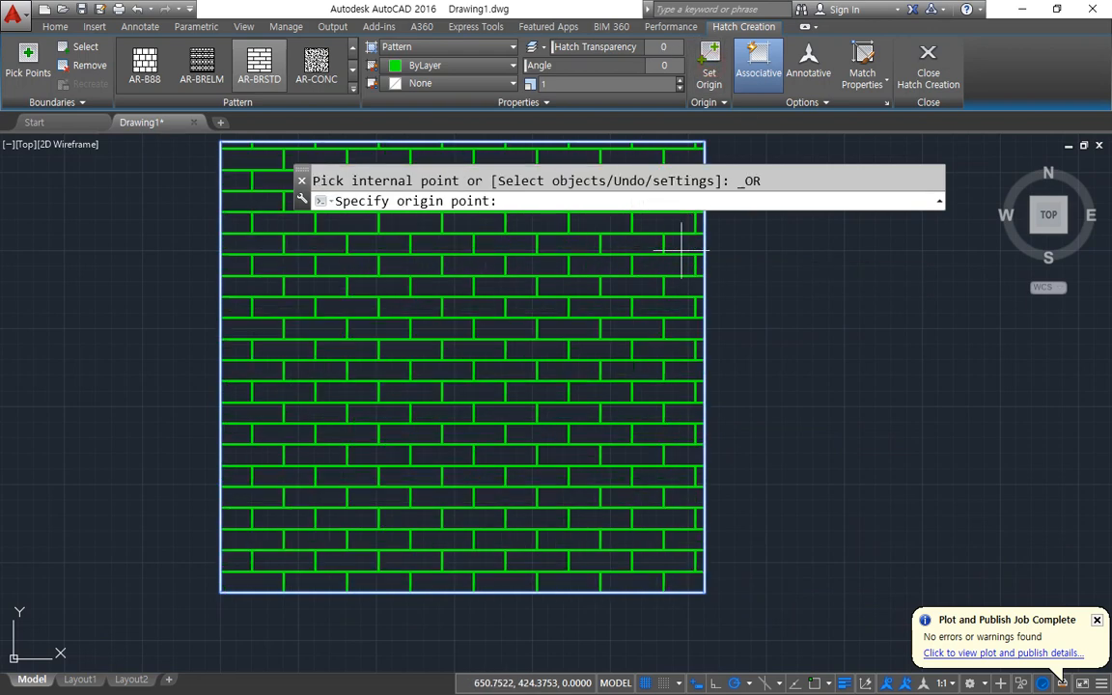
left_click(705, 590)
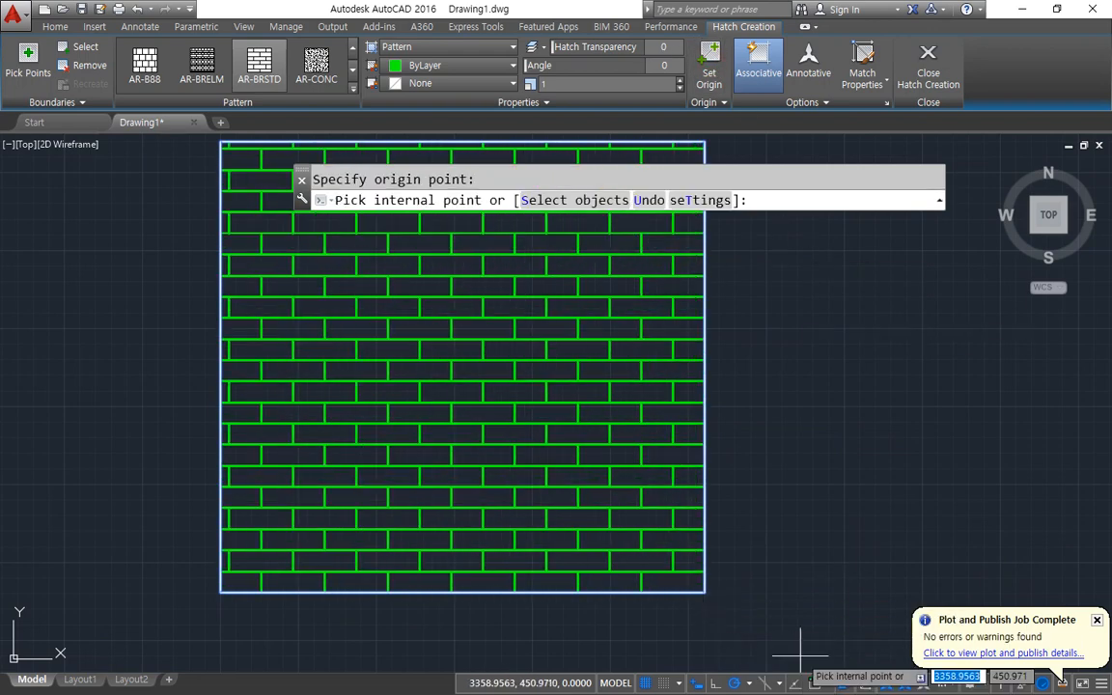
Try a hatch origin inside the rectangle, and return the origin to the lower-left corner before finishing the hatch.
left_click(710, 64)
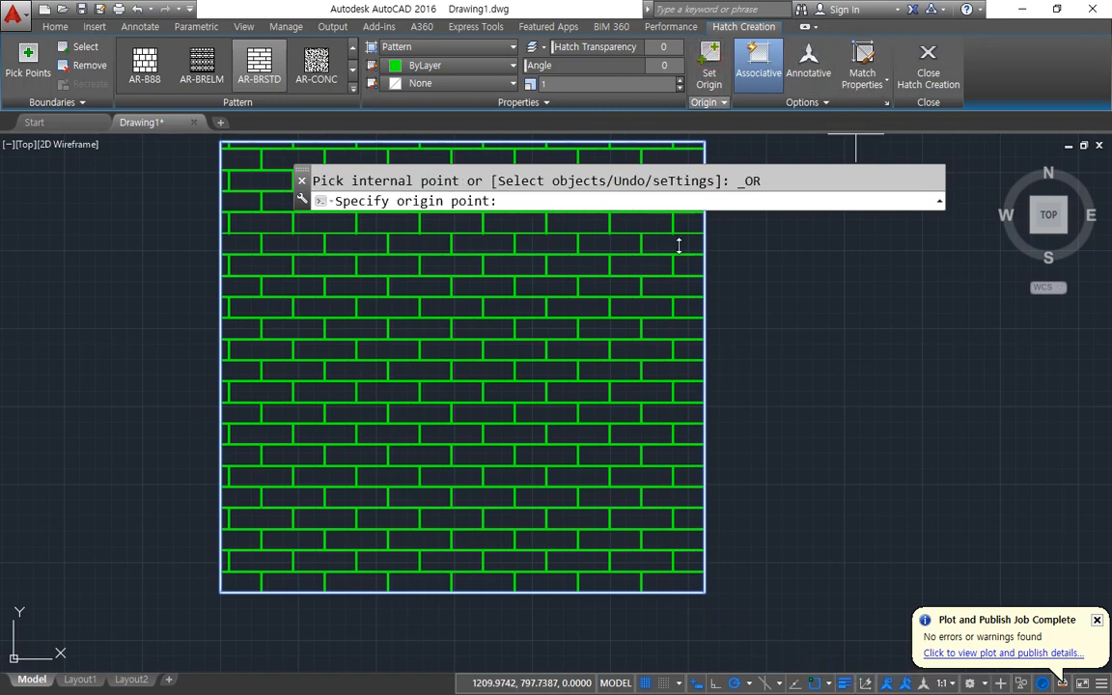
left_click(593, 437)
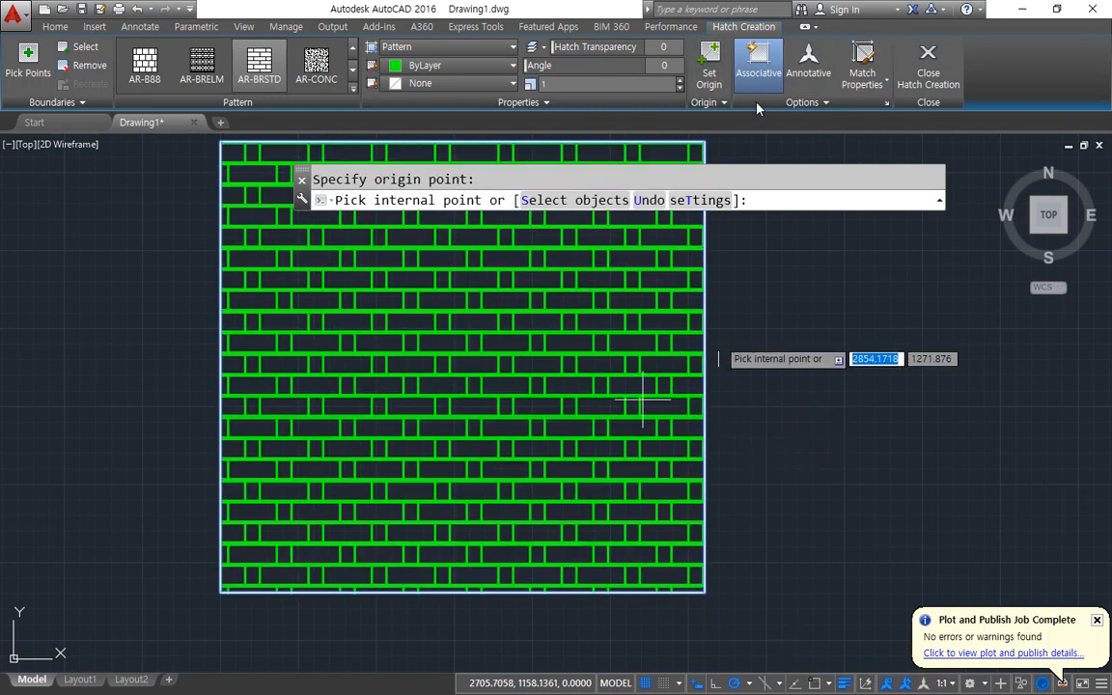
left_click(709, 60)
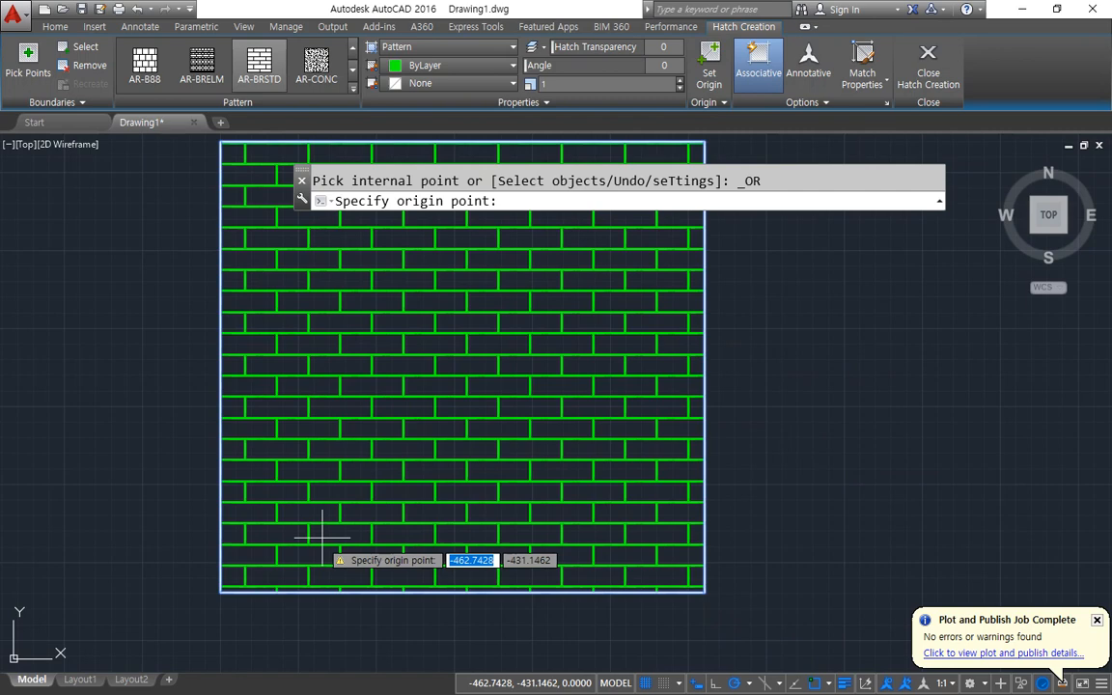
left_click(225, 591)
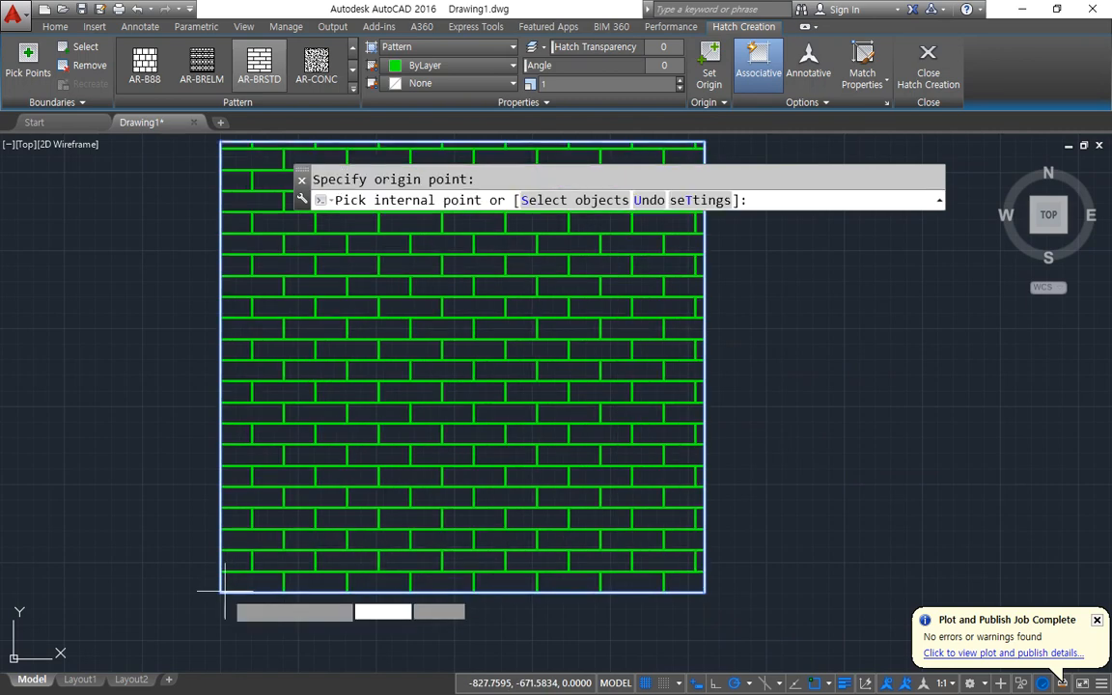
left_click(928, 63)
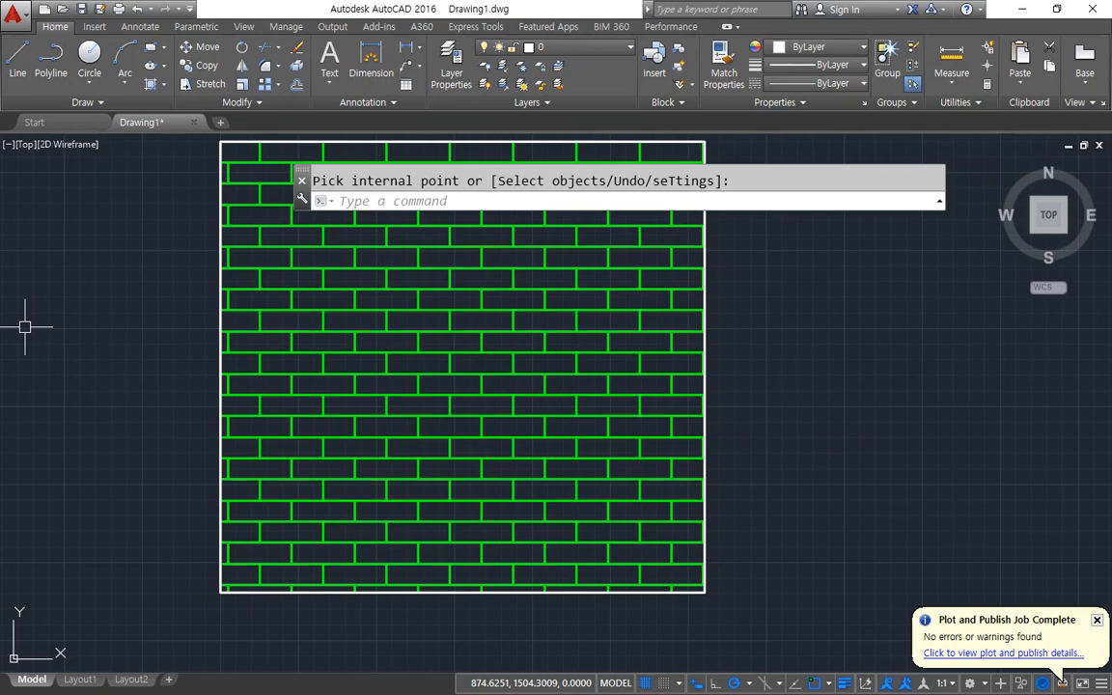
Open the rectangle's brick hatch for editing to examine its Associative option.
key("Return")
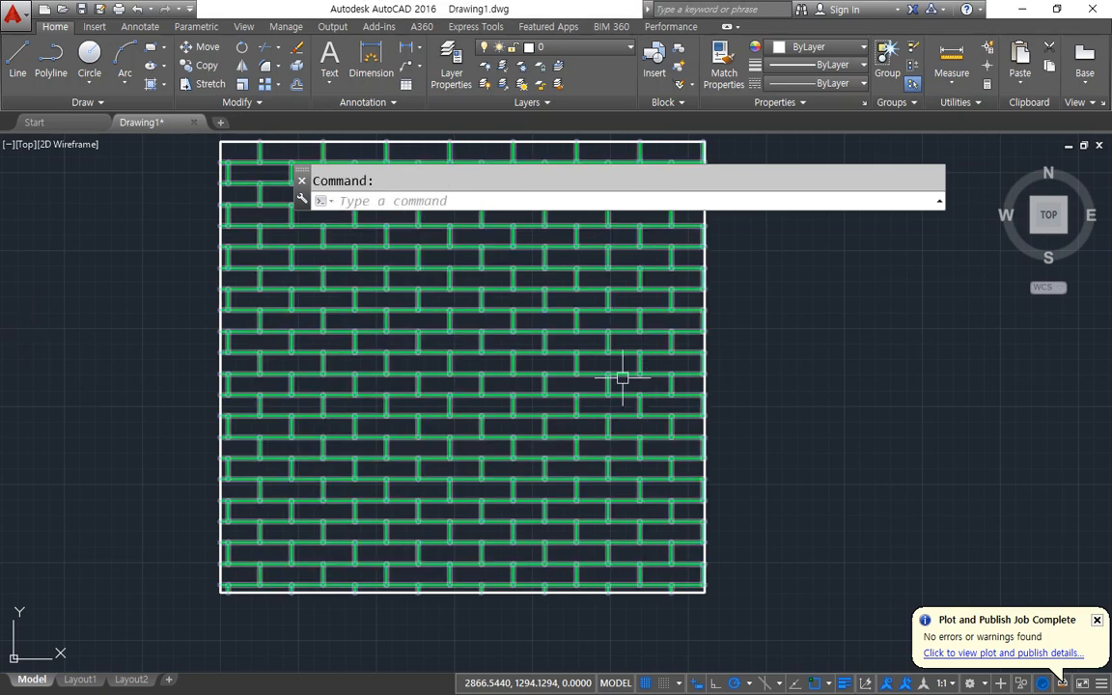
left_click(415, 303)
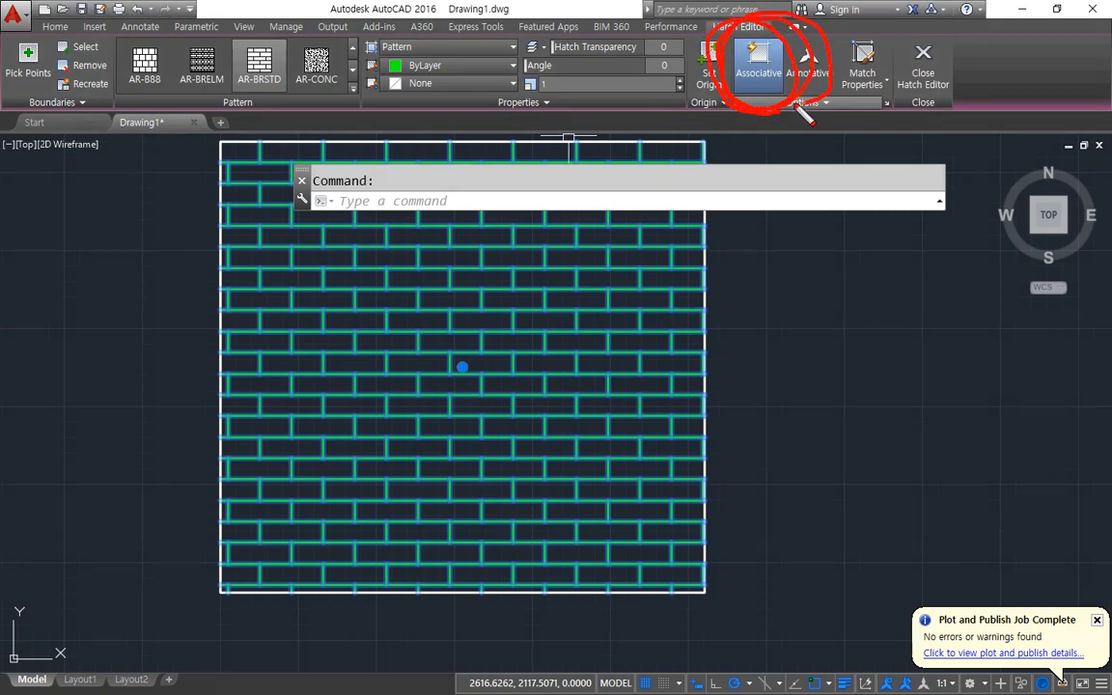
key("Escape")
key("Escape")
Delete the rectangle together with its brick hatch.
left_click(796, 396)
left_click(484, 414)
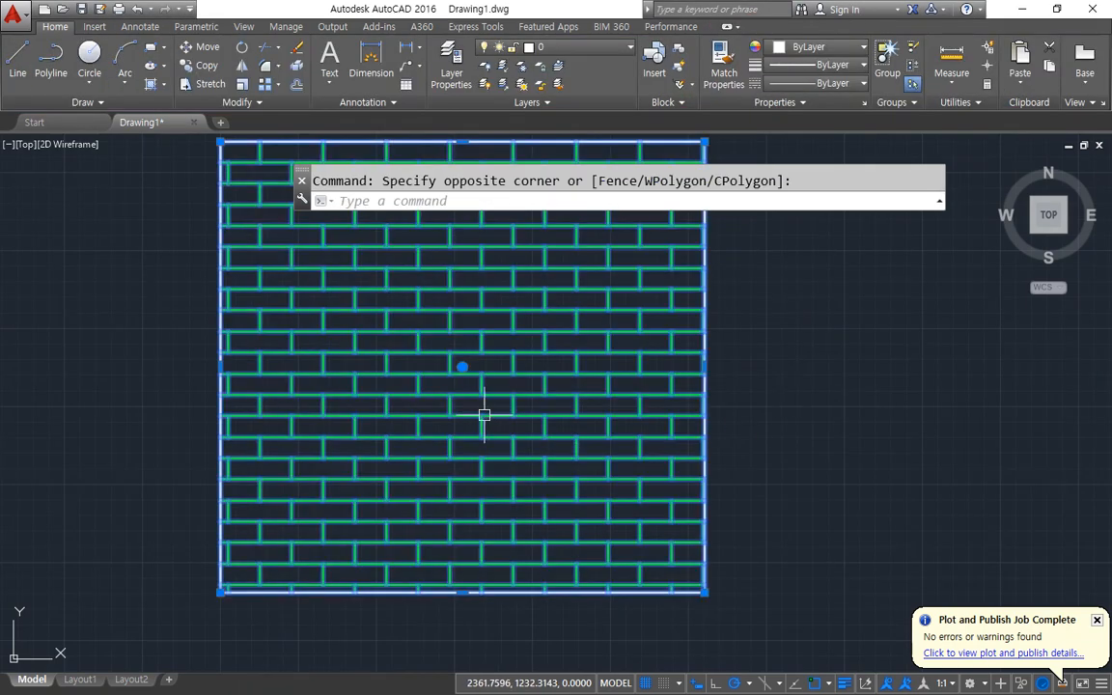
key("Delete")
type("c")
key("Return")
key("Escape")
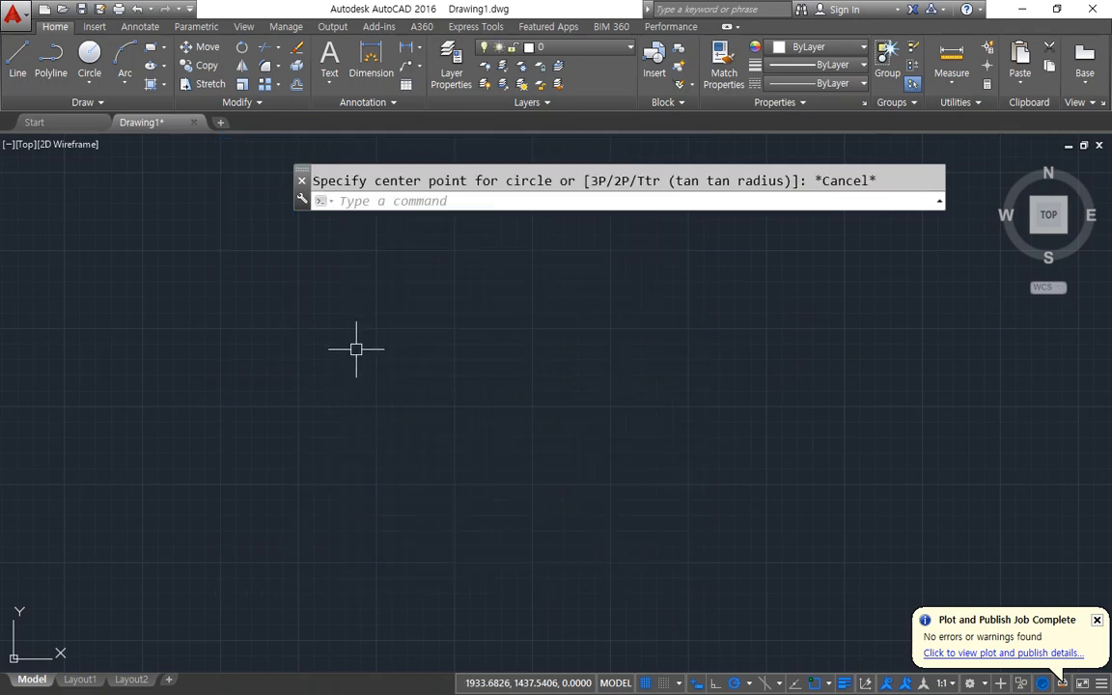
Draw a wide rectangle in the middle of the empty drawing area.
type("rec")
key("Return")
left_click(275, 239)
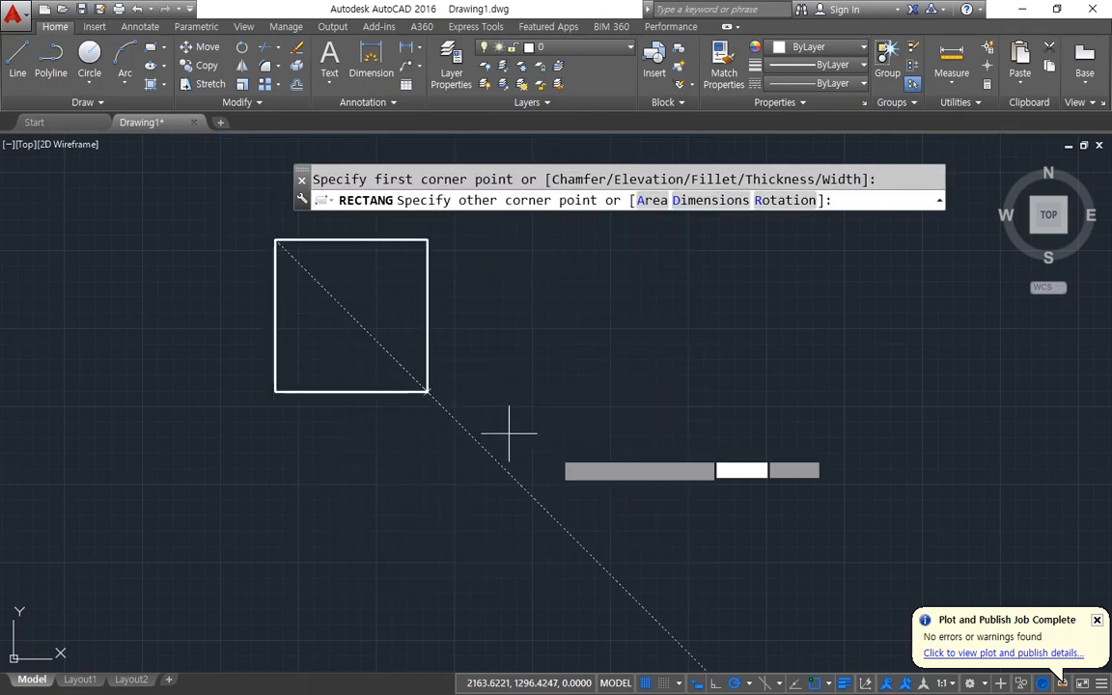
left_click(808, 600)
Draw a large circle inside the rectangle, centred near its middle and clear of its edges.
type("c")
key("Return")
left_click(514, 401)
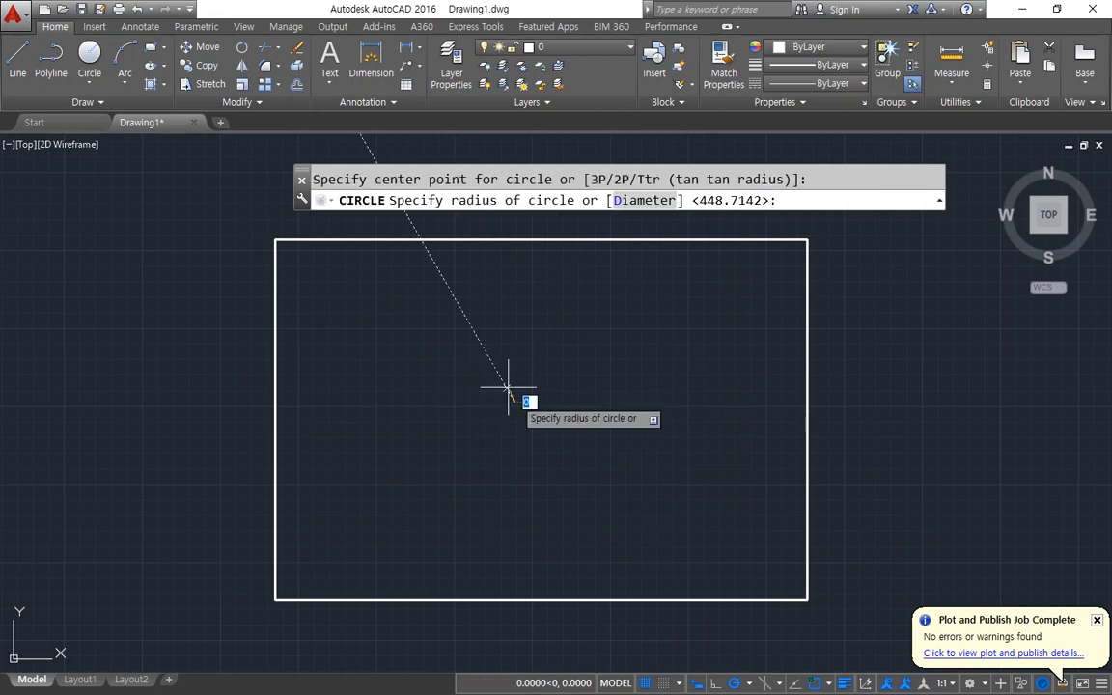
left_click(472, 278)
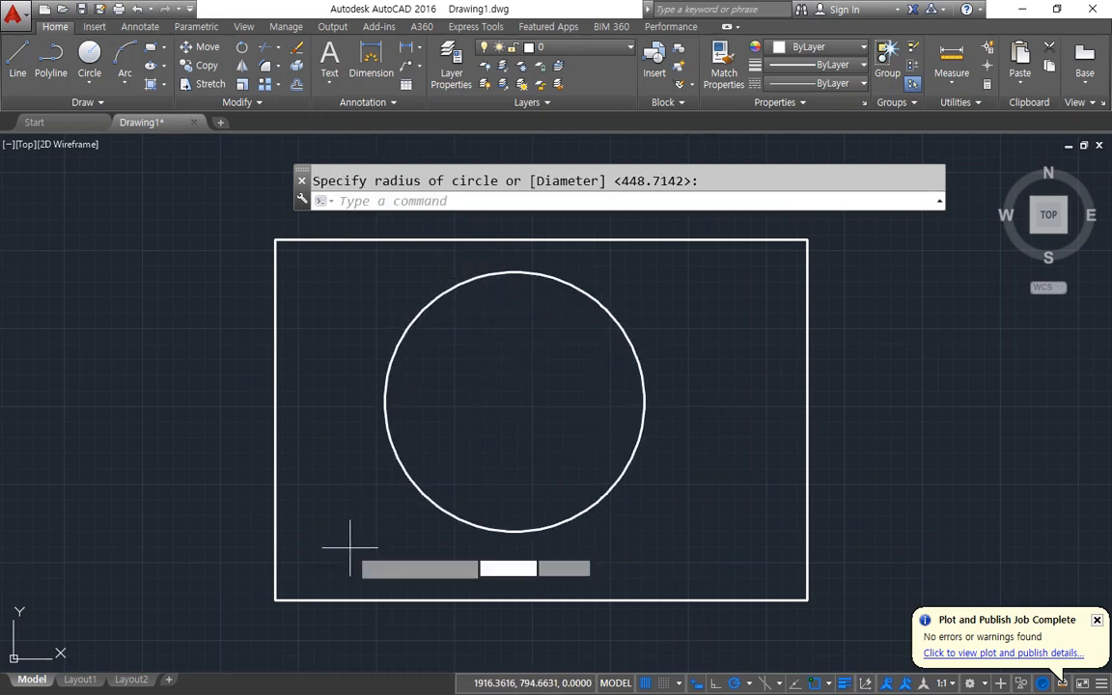
Hatch the area between the rectangle and the circle with the AR-BRSTD brick pattern.
key("Return")
left_click(320, 345)
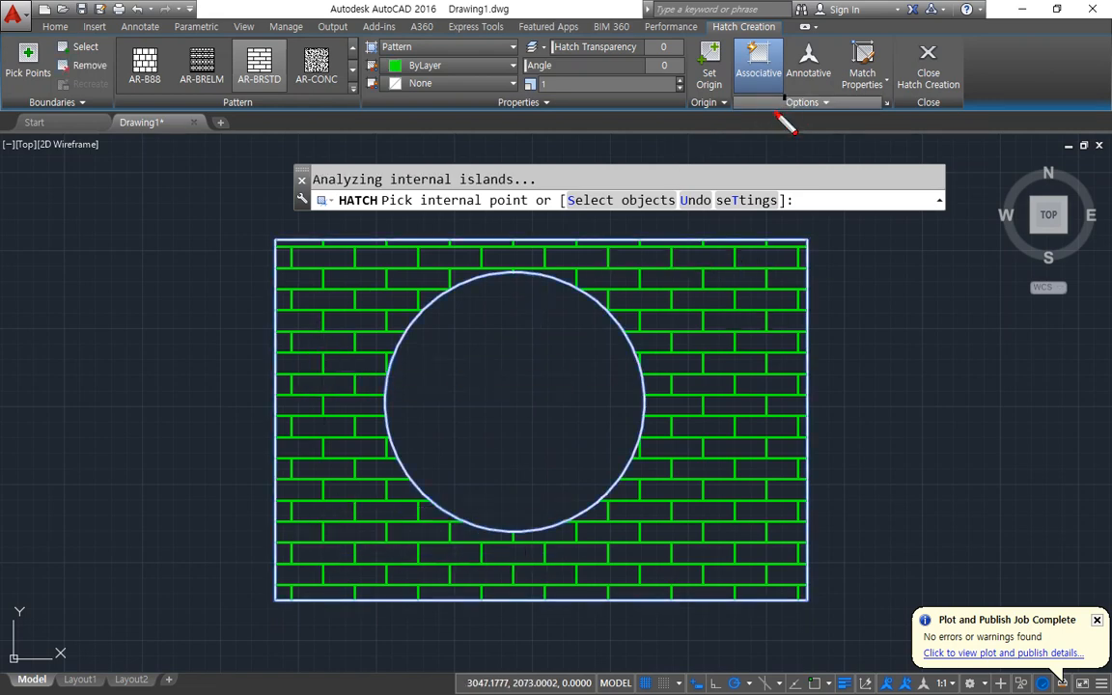
mouse_move(780, 113)
left_mouse_down()
mouse_move(722, 19)
mouse_move(806, 87)
left_mouse_up()
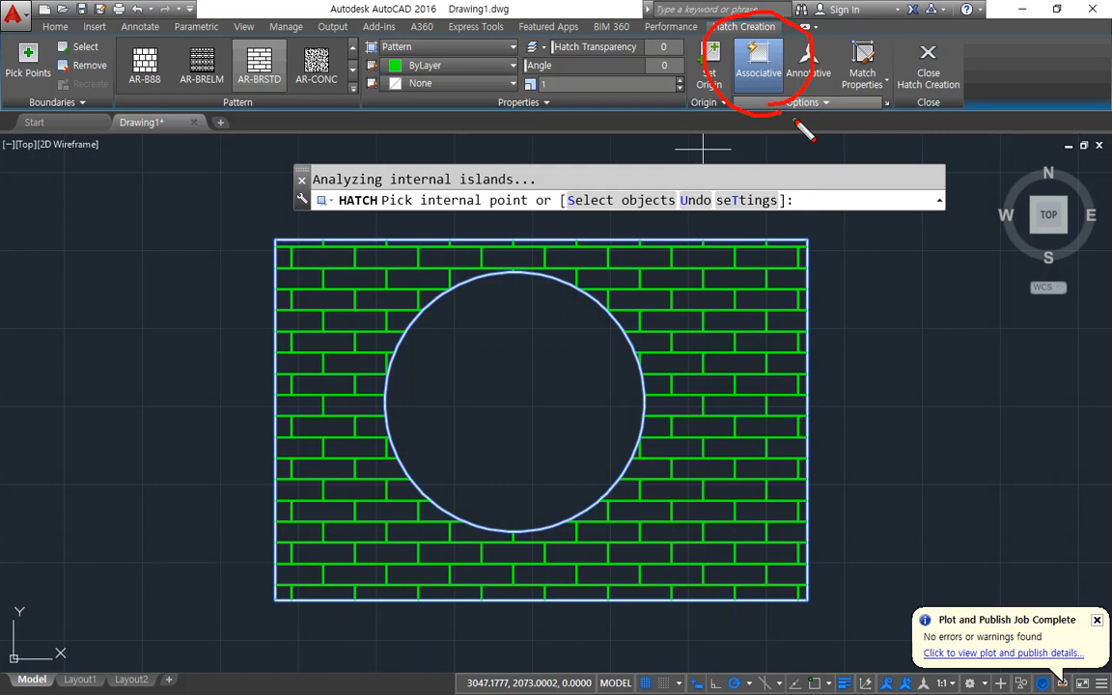
key("Escape")
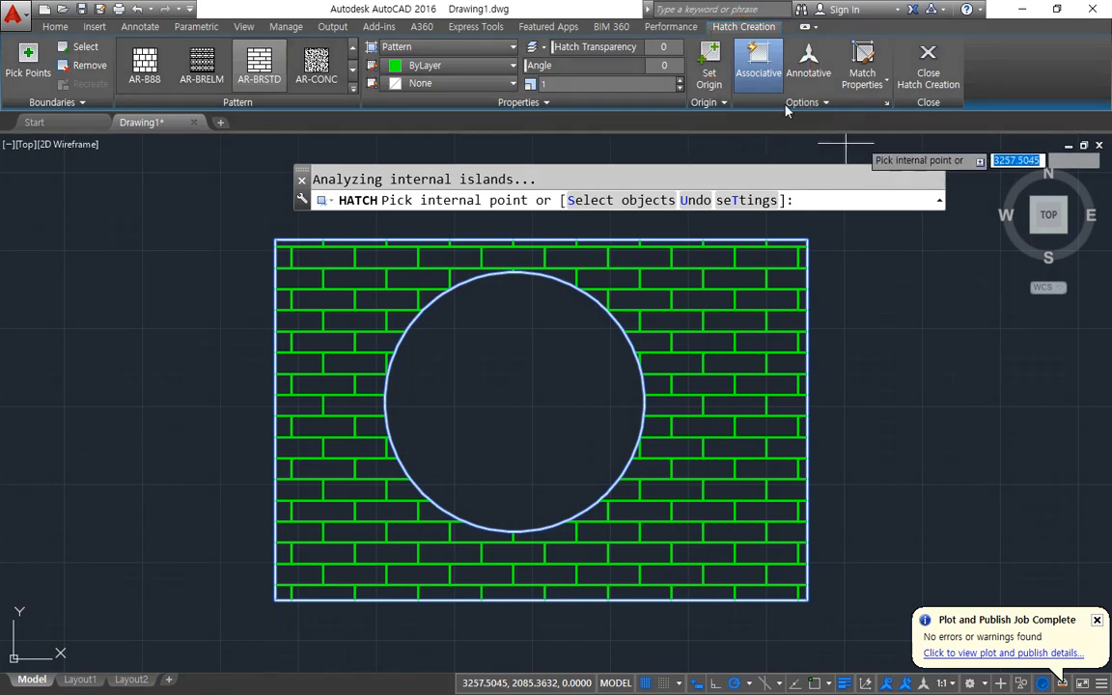
key("ctrl+2")
left_click_drag(754, 127, 761, 29)
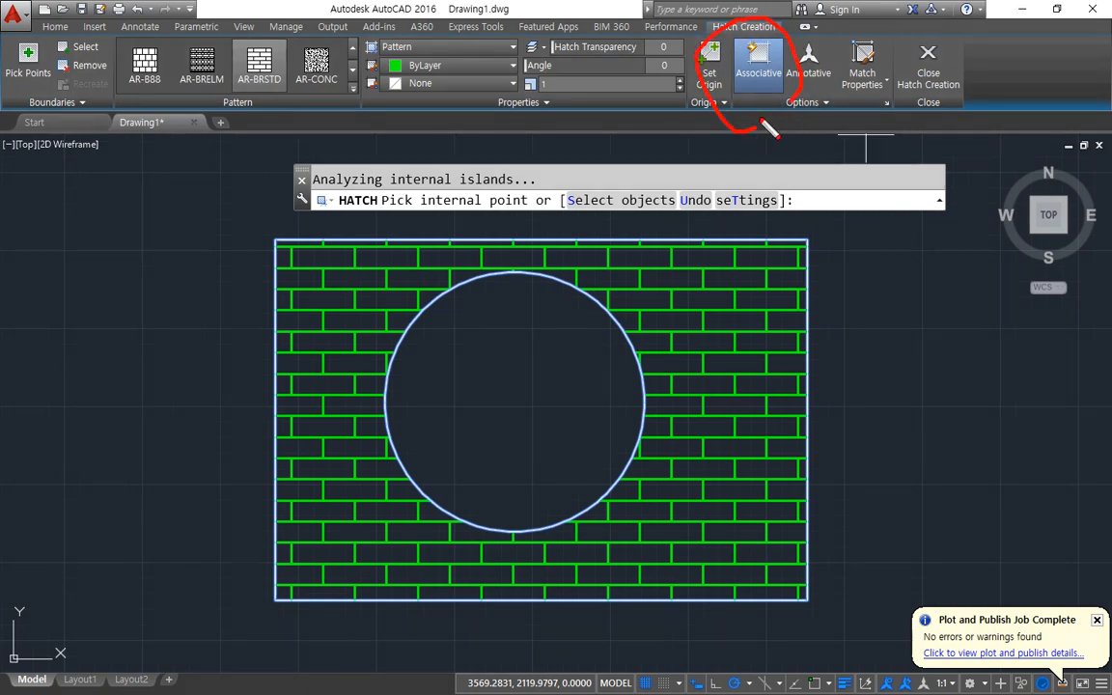
key("Escape")
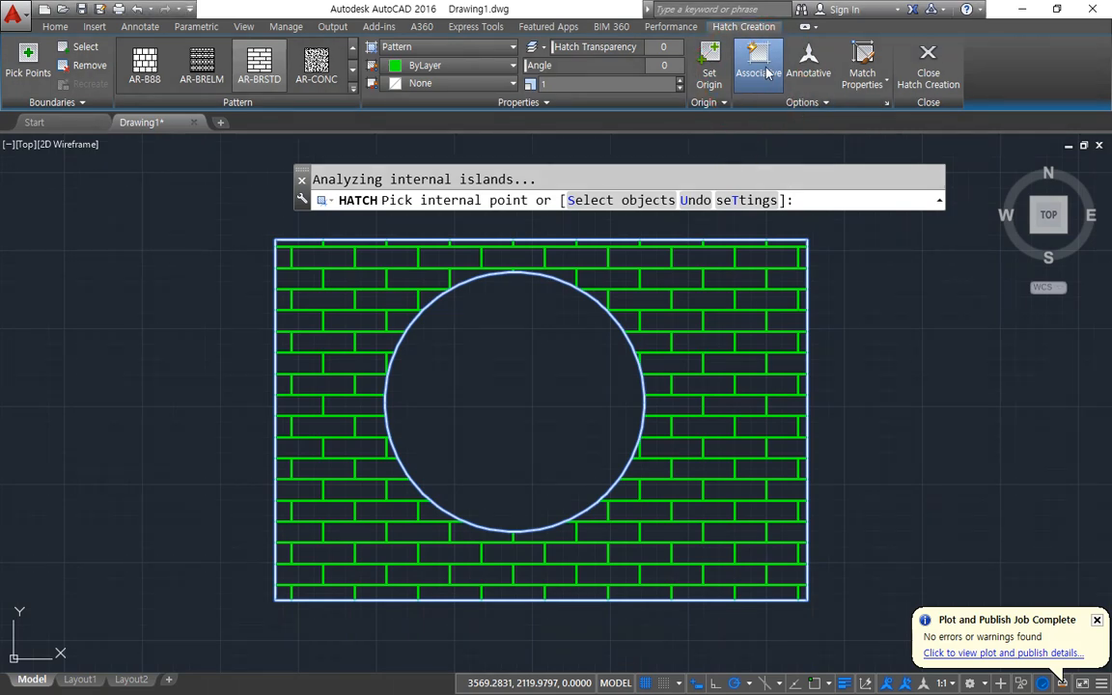
Turn the new hatch's Associative option off and on again.
left_click(759, 62)
left_click(759, 60)
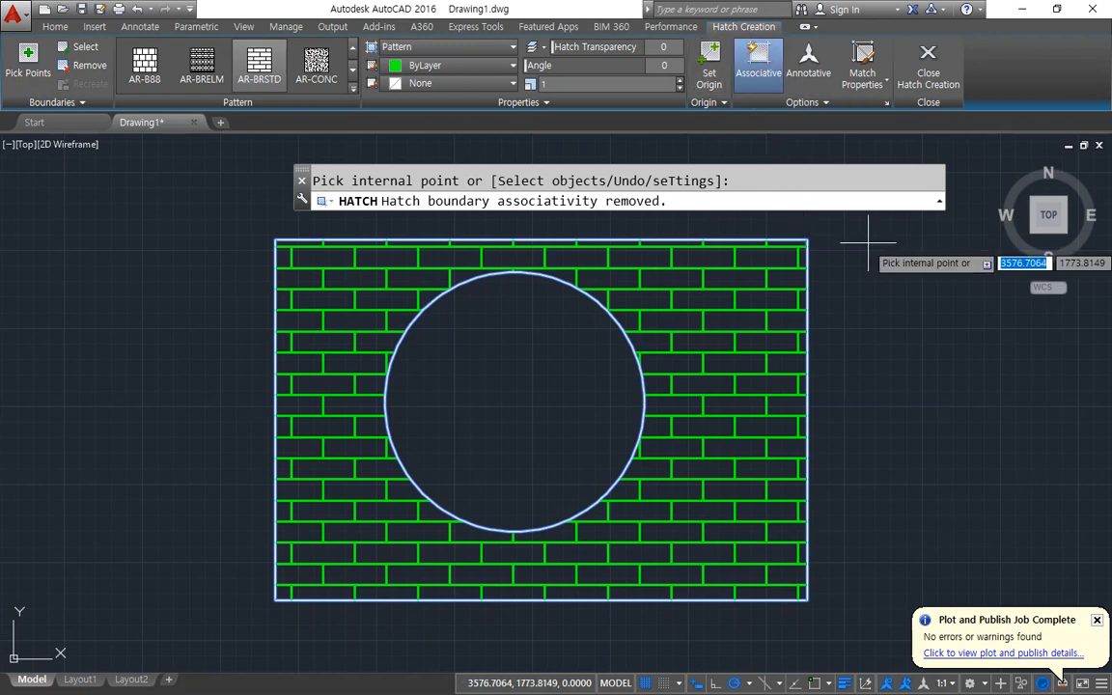
Finish the associative brick hatch and move the circle towards the rectangle's right edge, slightly downward, keeping it inside.
left_click(928, 58)
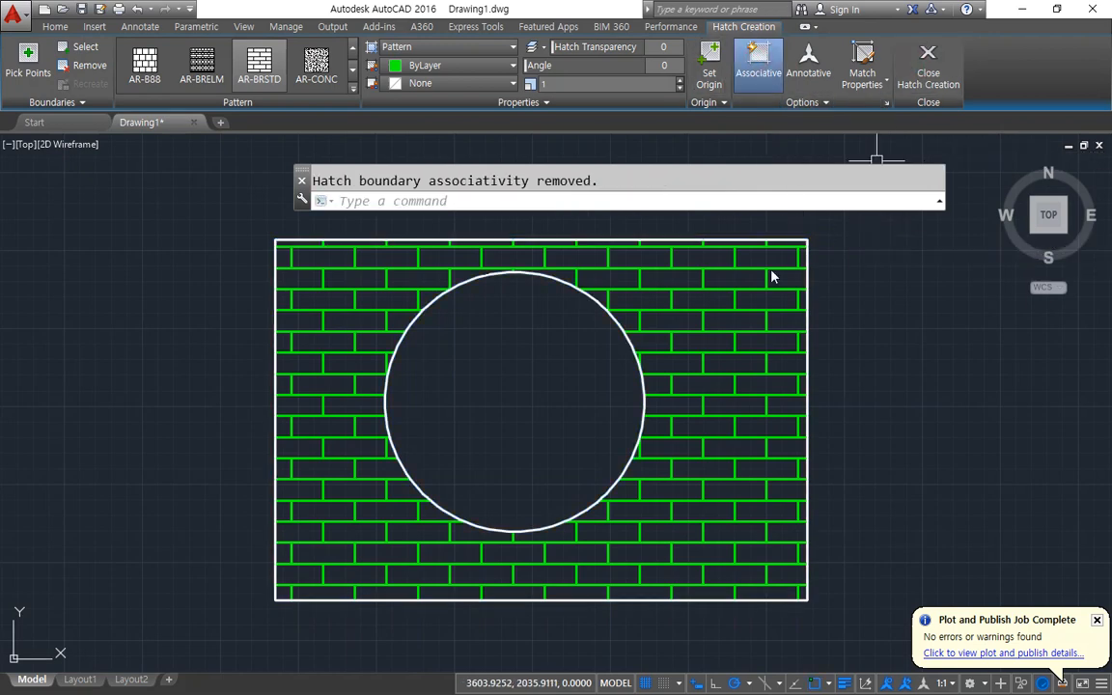
key("Return")
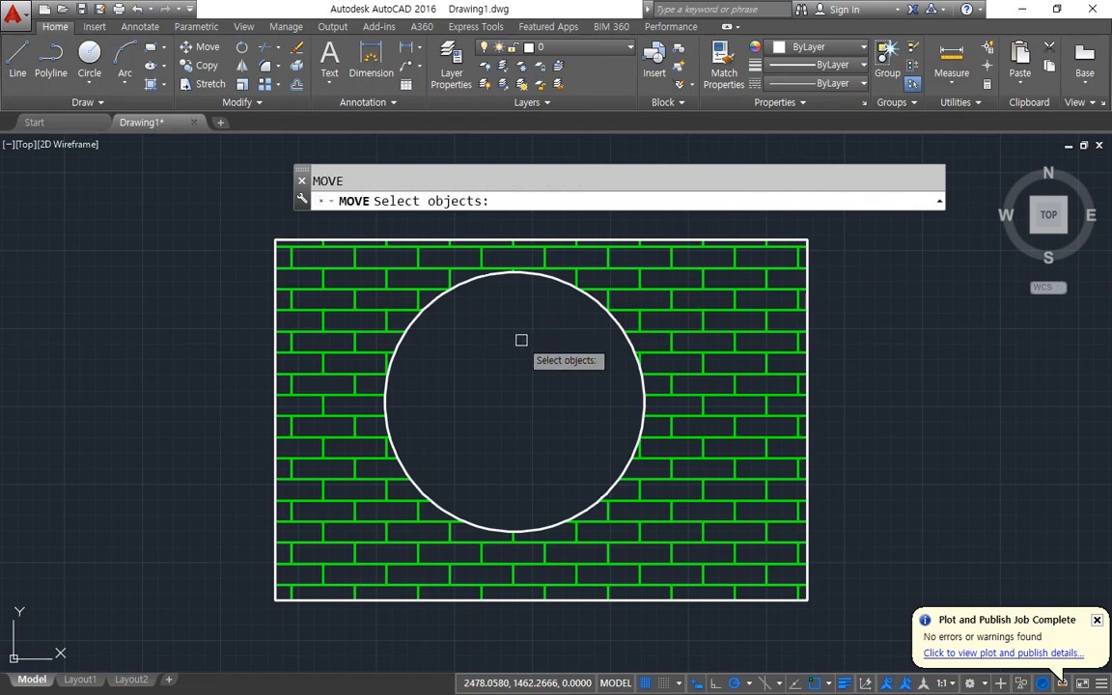
left_click(527, 275)
key("Return")
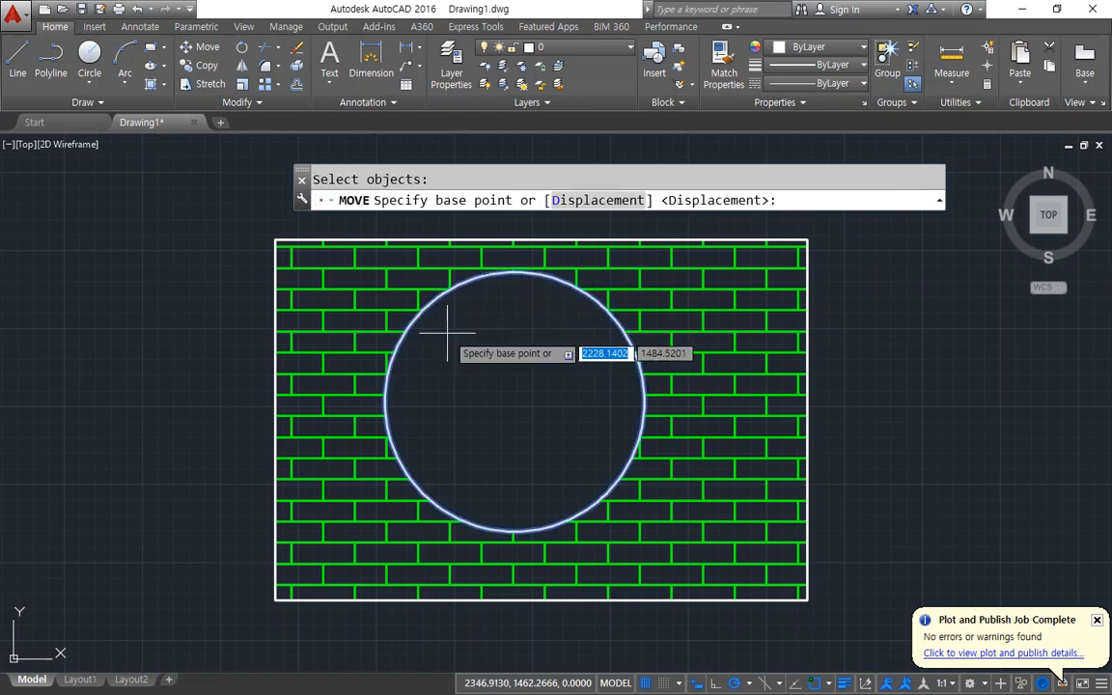
left_click(447, 334)
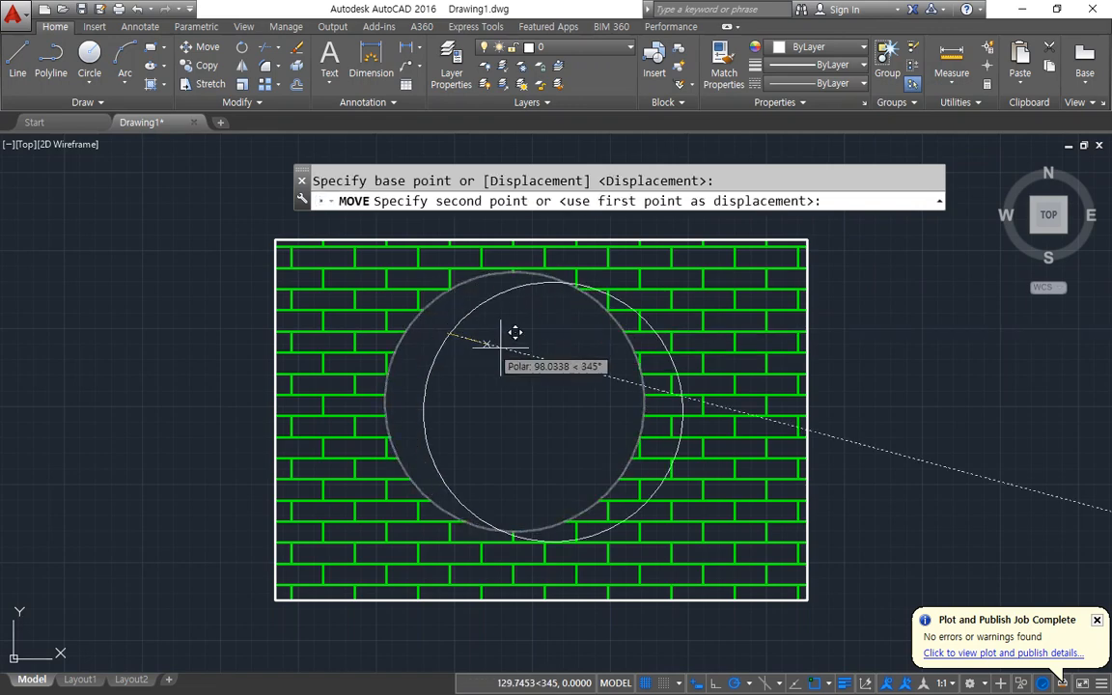
left_click(570, 354)
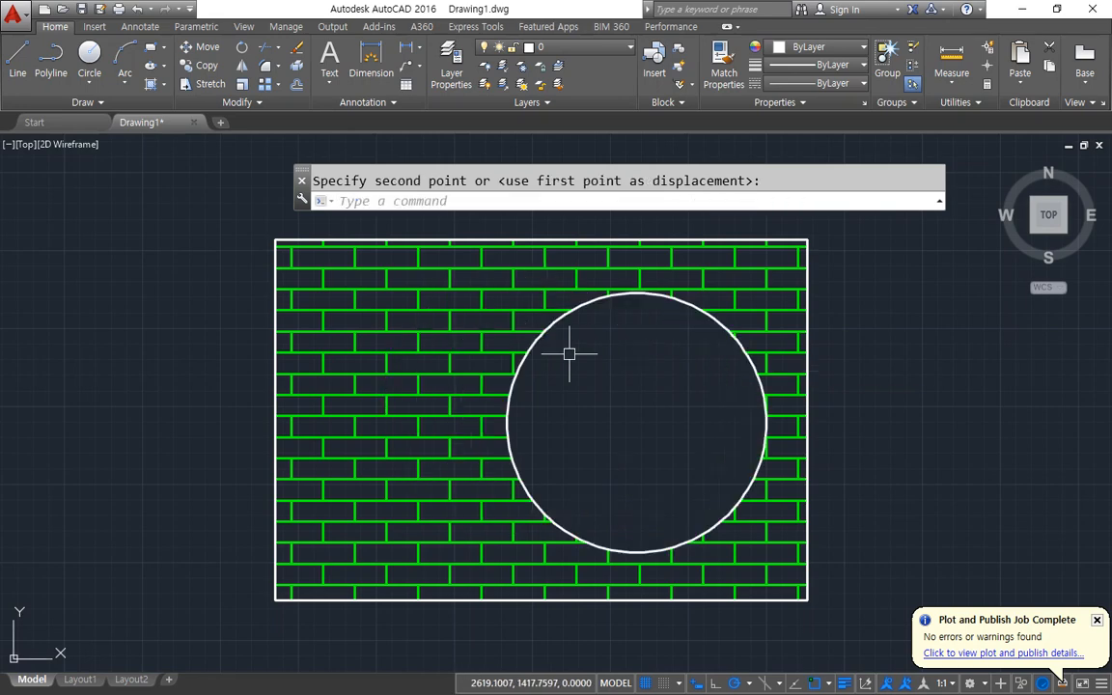
Move the circle horizontally back towards the middle of the hatched rectangle.
key("Return")
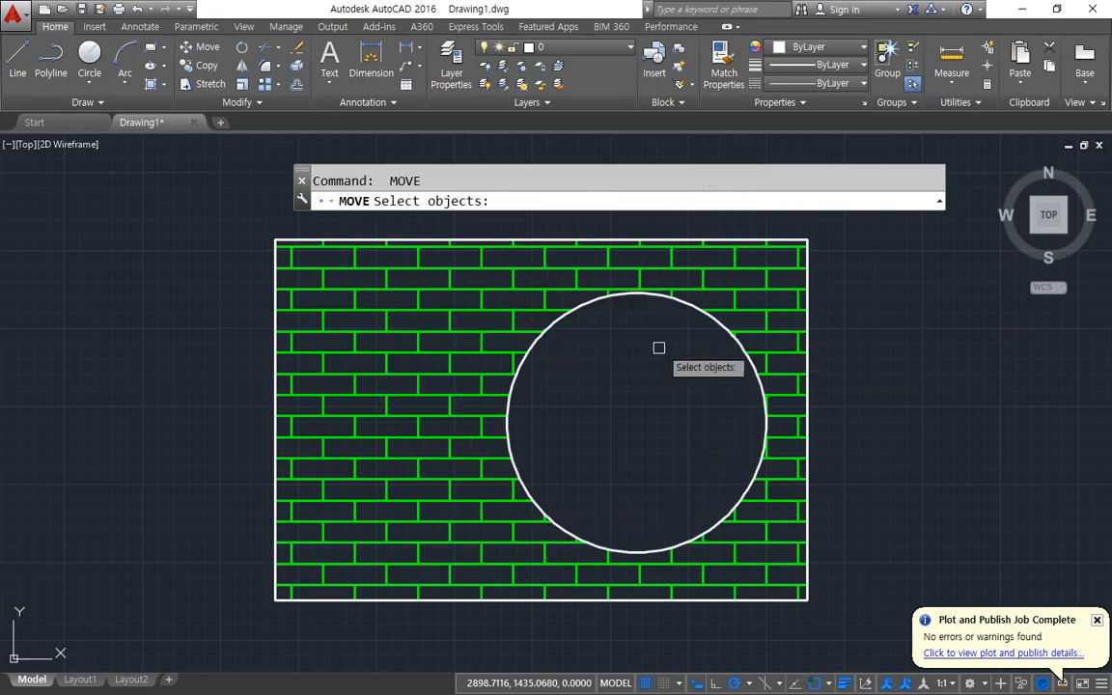
left_click(720, 327)
key("Return")
left_click(694, 367)
left_click(633, 366)
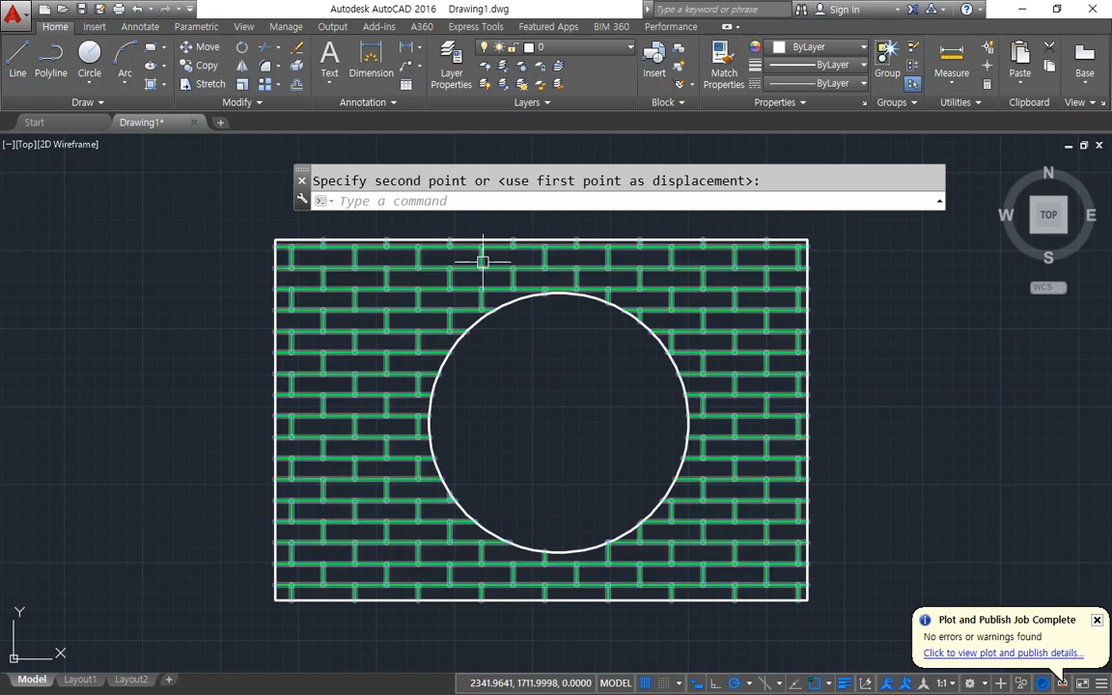
Move the rectangle a short distance right and slightly down, leaving the circle in place inside it.
key("Return")
left_click(470, 238)
key("Return")
left_click(88, 275)
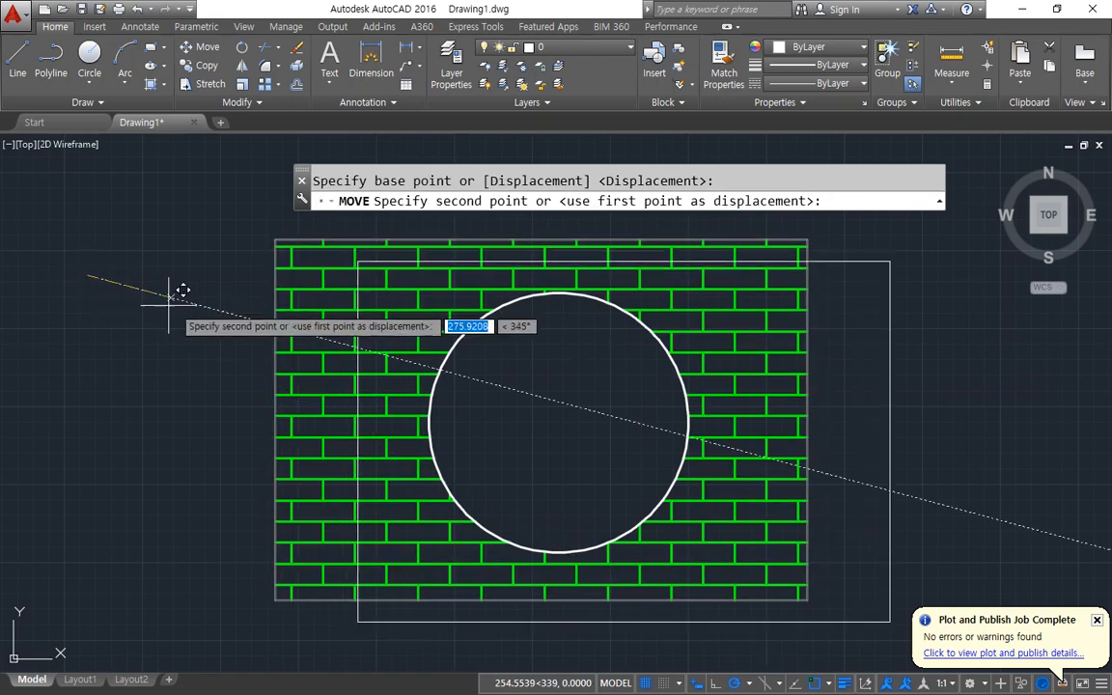
left_click(179, 305)
Move the rectangle back left and slightly up so the circle sits just right of its middle.
key("Return")
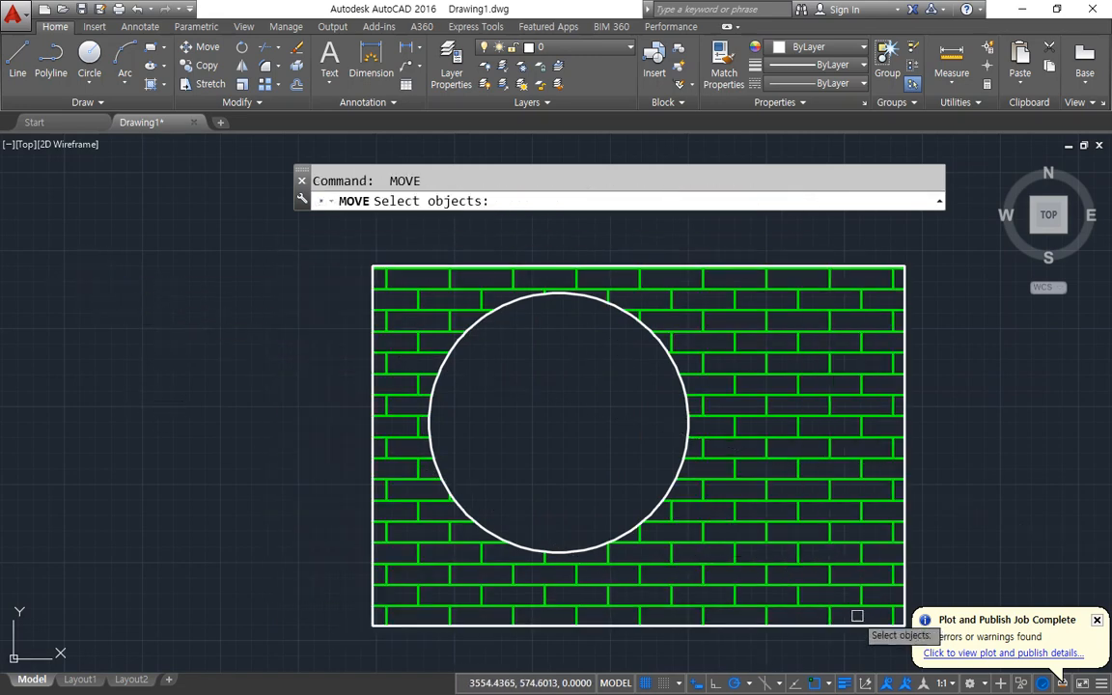
left_click(849, 621)
key("Return")
left_click(881, 589)
left_click(753, 566)
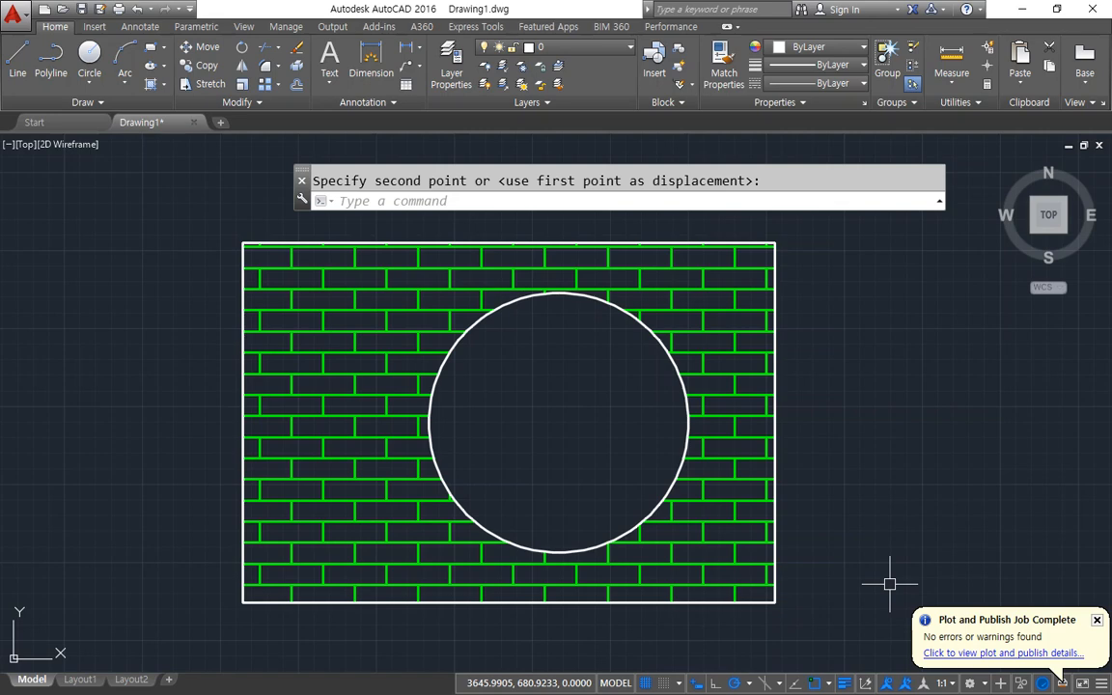
Move the circle horizontally to the right so that it straddles the rectangle's right edge.
type("m")
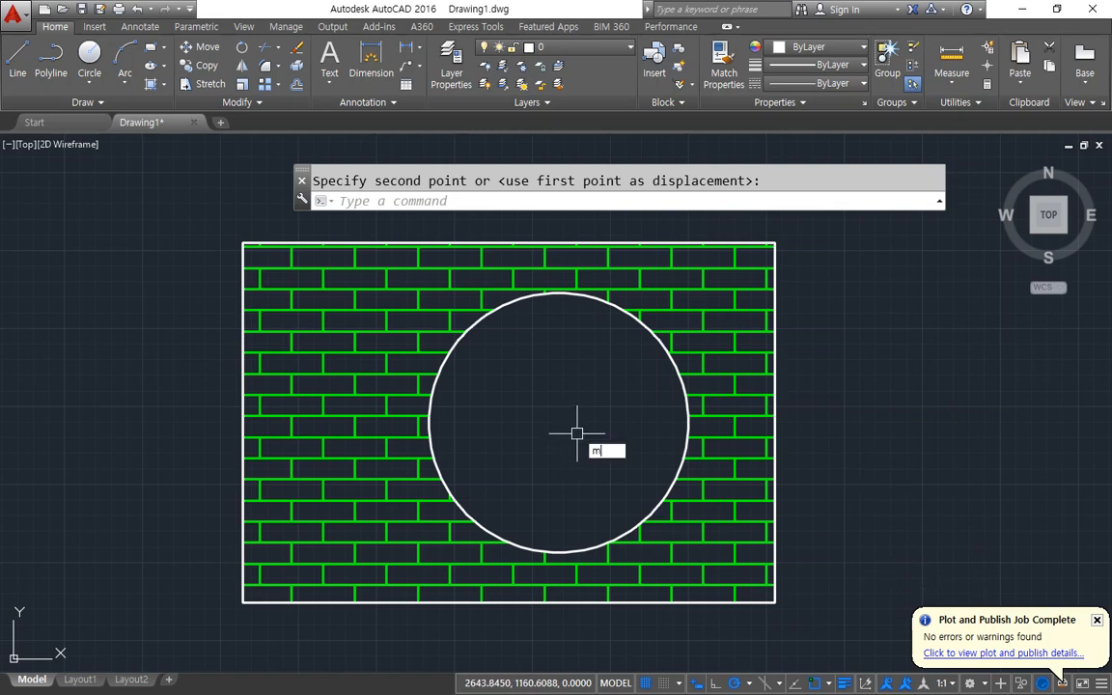
key("space")
left_click(523, 306)
key("space")
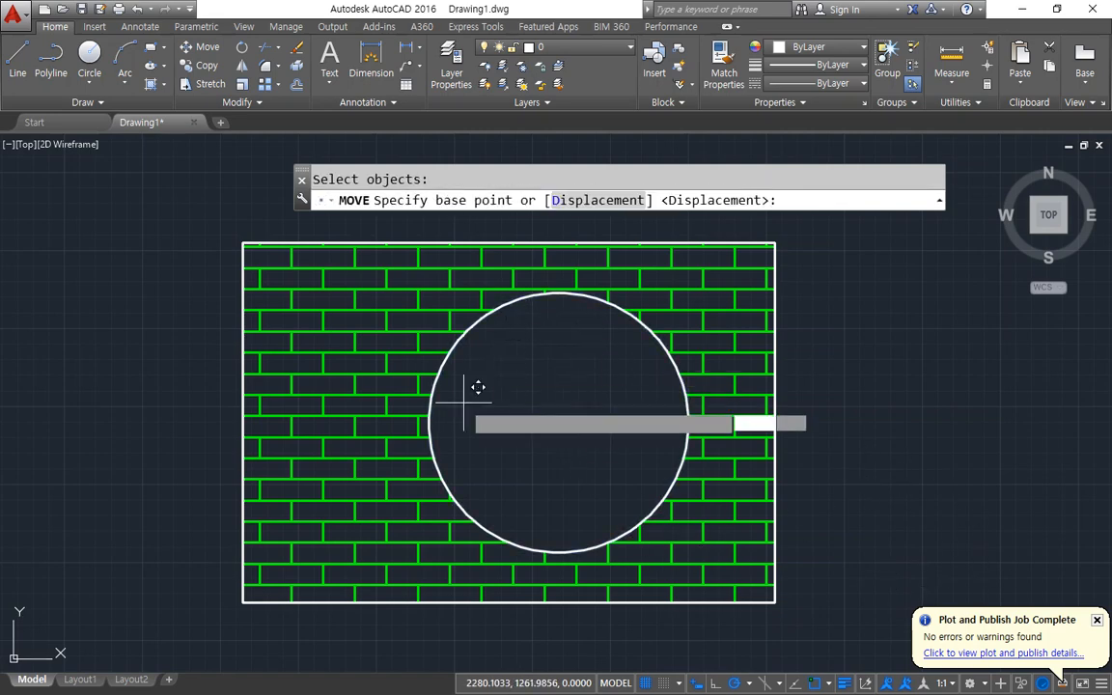
left_click(464, 402)
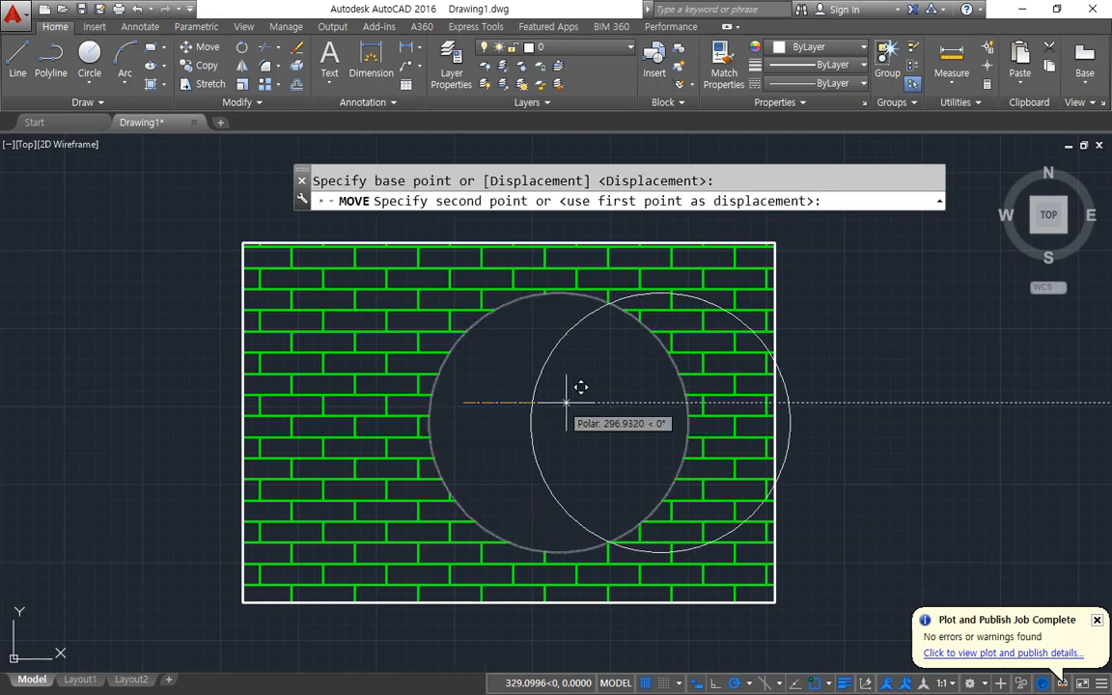
left_click(632, 402)
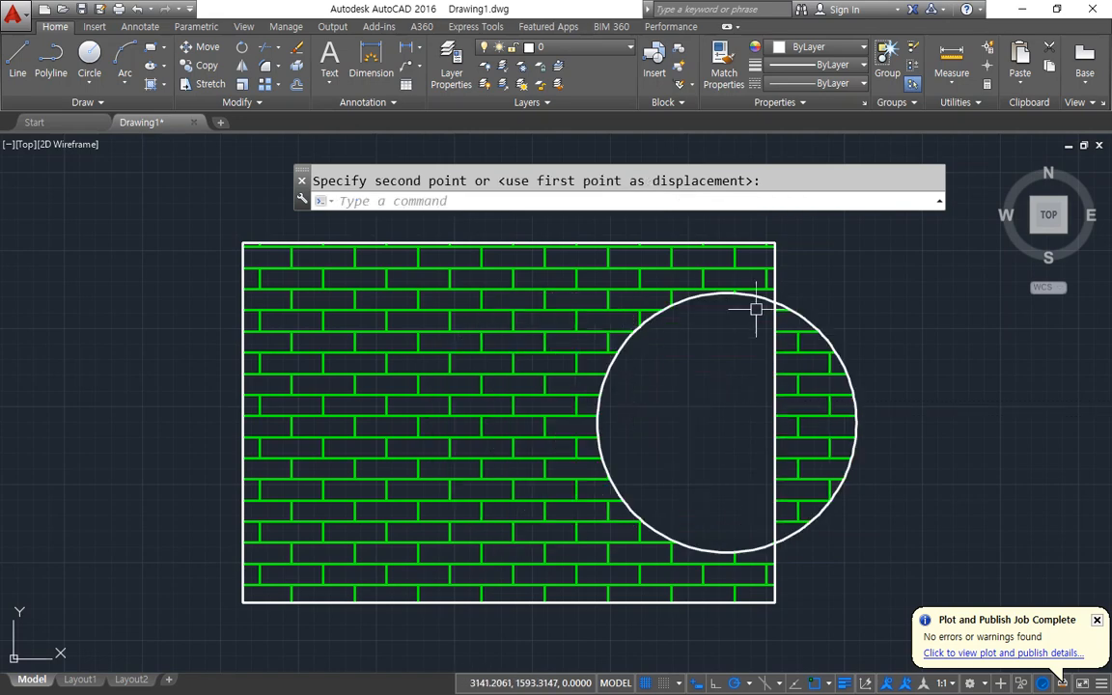
Move the circle completely outside the rectangle, to the right of its right edge.
key("space")
left_click(623, 340)
key("Return")
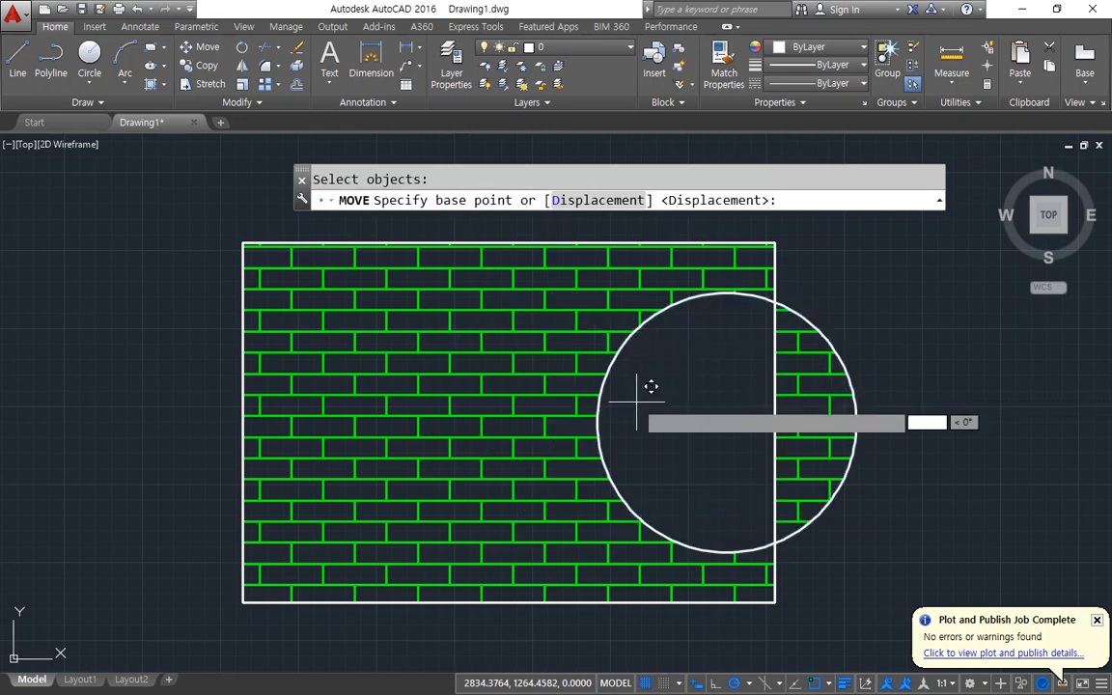
left_click(640, 397)
left_click(859, 392)
Move the circle by its centre from outside back to near the middle of the rectangle.
key("space")
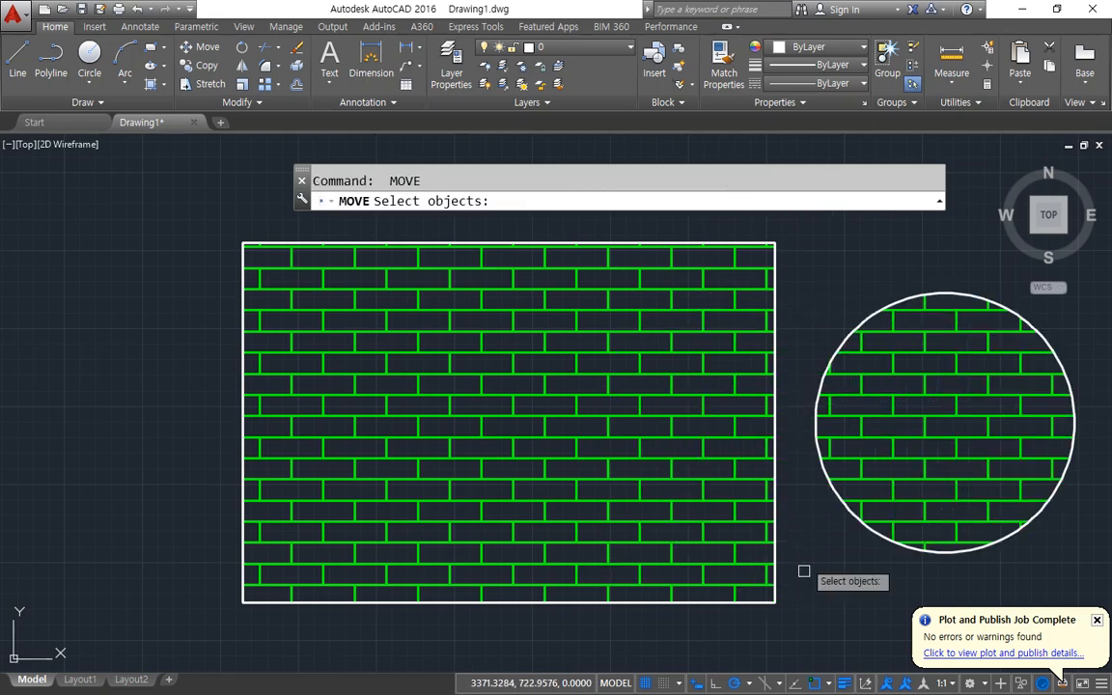
left_click(834, 486)
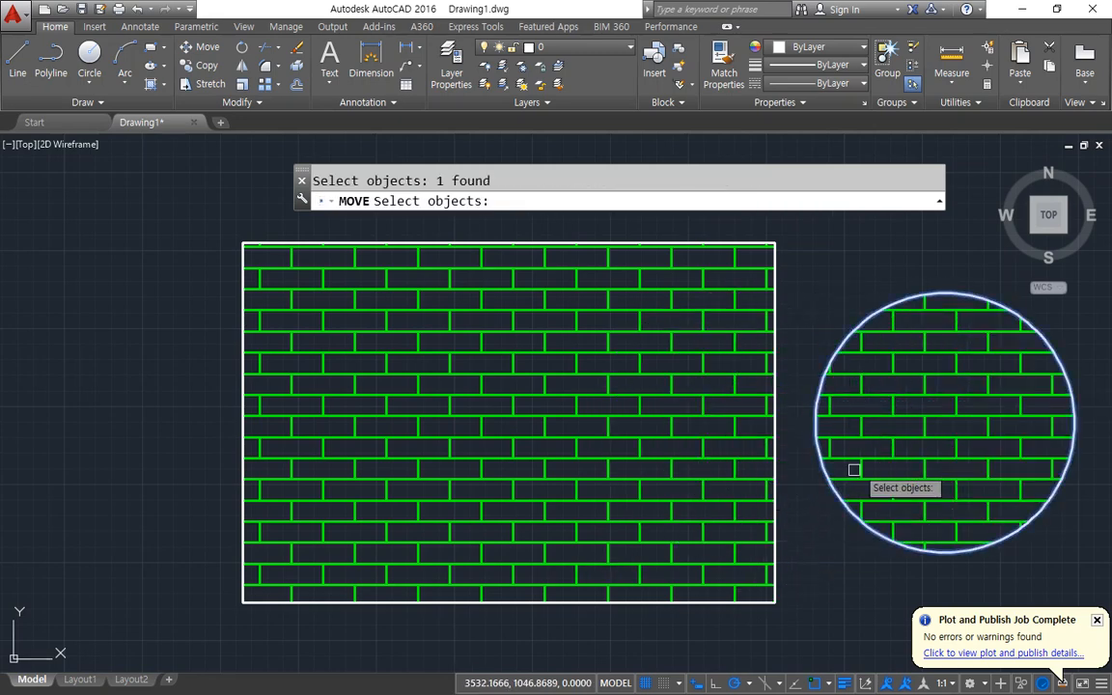
key("Return")
left_click(945, 422)
left_click(535, 413)
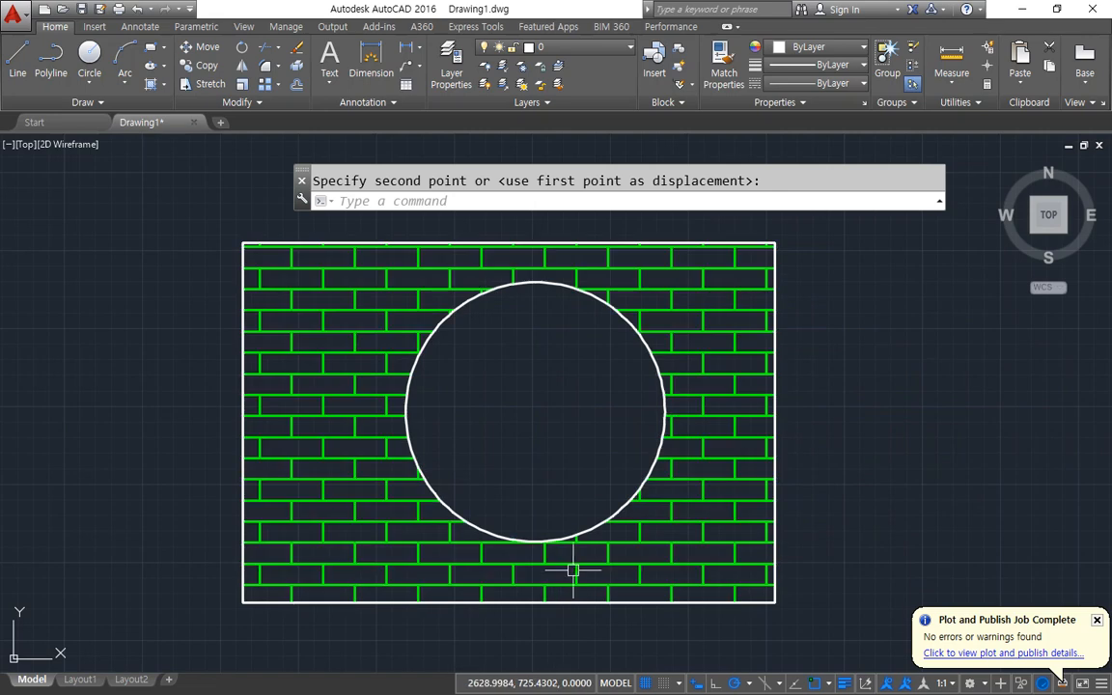
Replace the hatch with a new AR-BRSTD hatch between the rectangle and circle, with the Associative option off.
left_click(692, 526)
key("Delete")
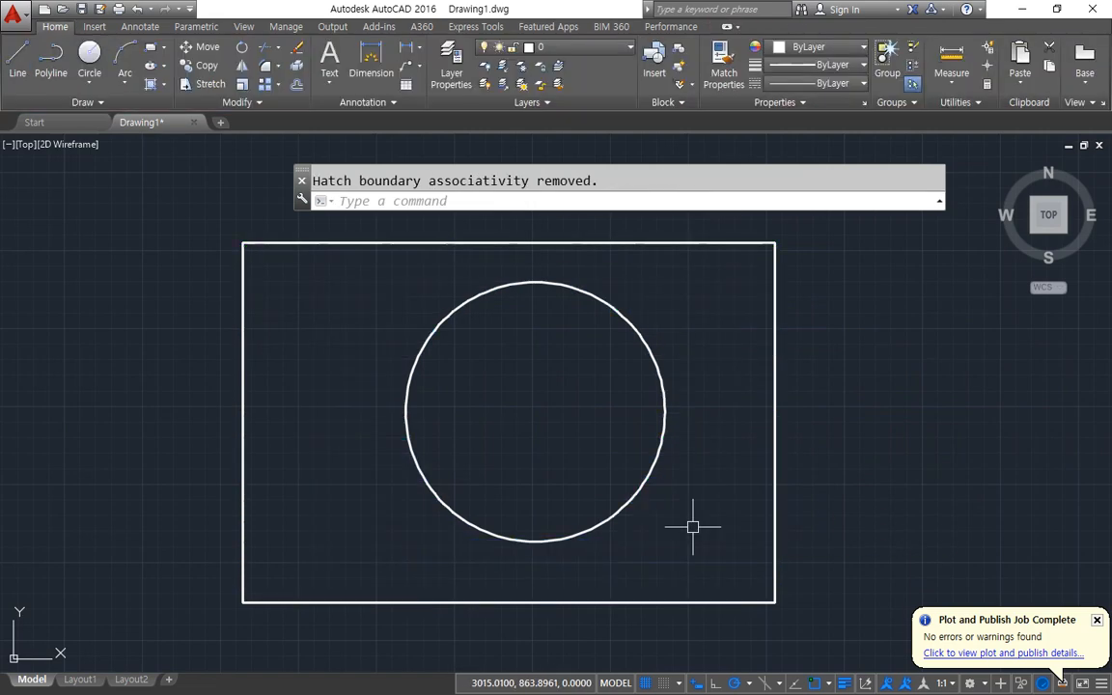
type("h")
key("Return")
left_click(682, 333)
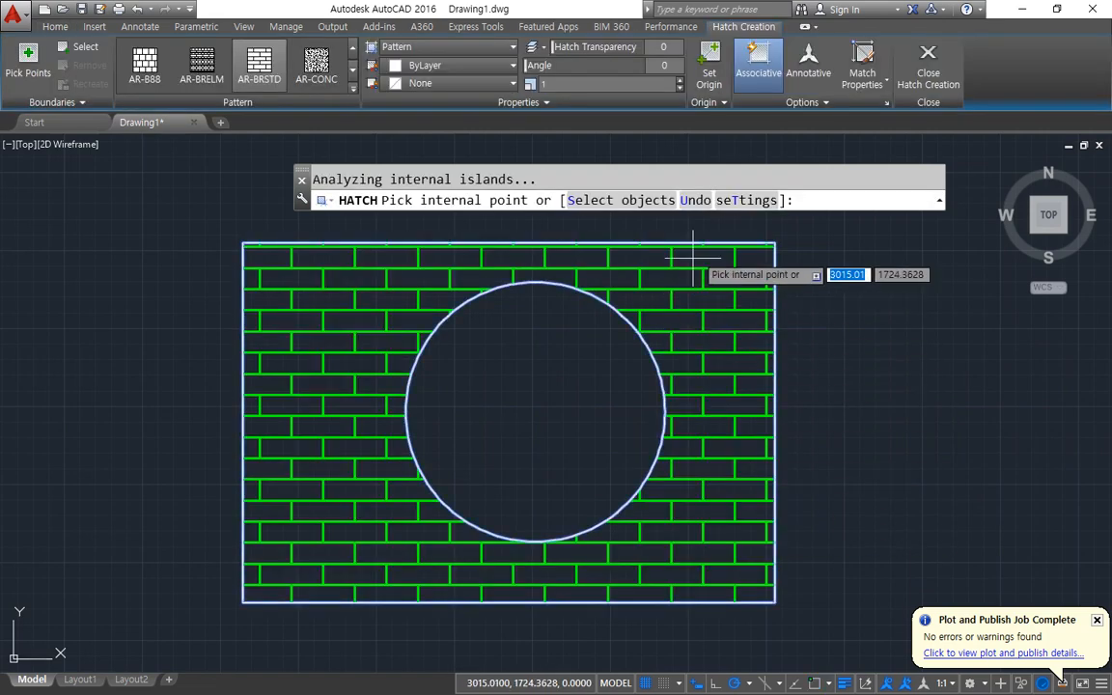
left_click(775, 88)
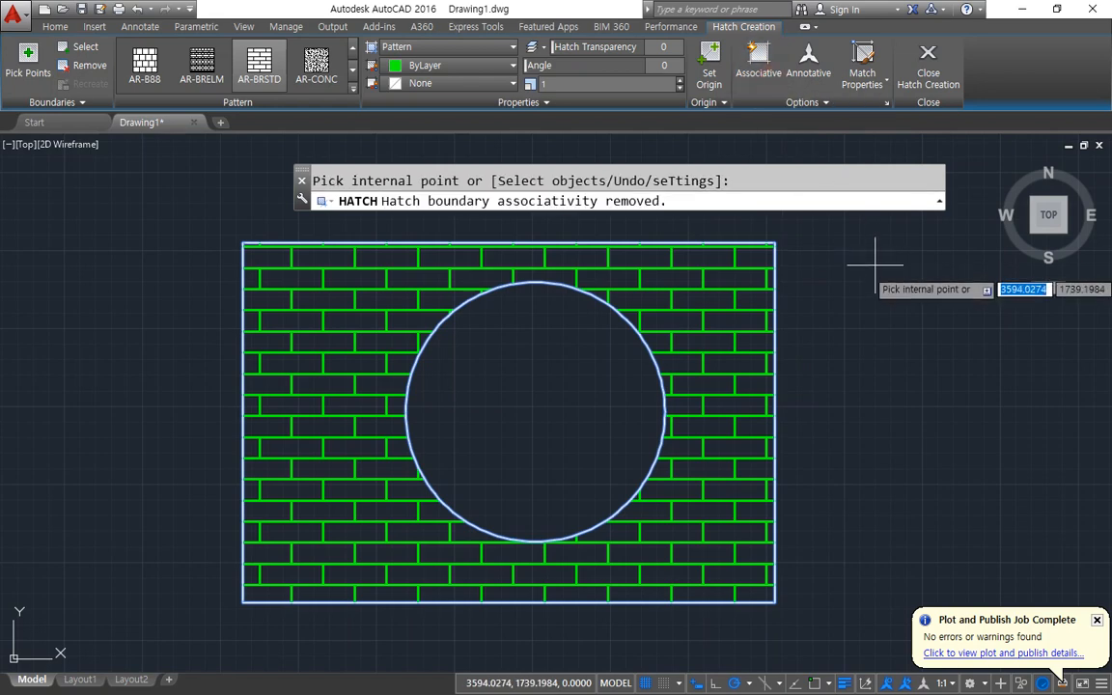
left_click(944, 72)
Move the circle horizontally to the right across the non-associative hatch, until it overlaps the rectangle's right edge.
type("m")
key("Return")
left_click(461, 310)
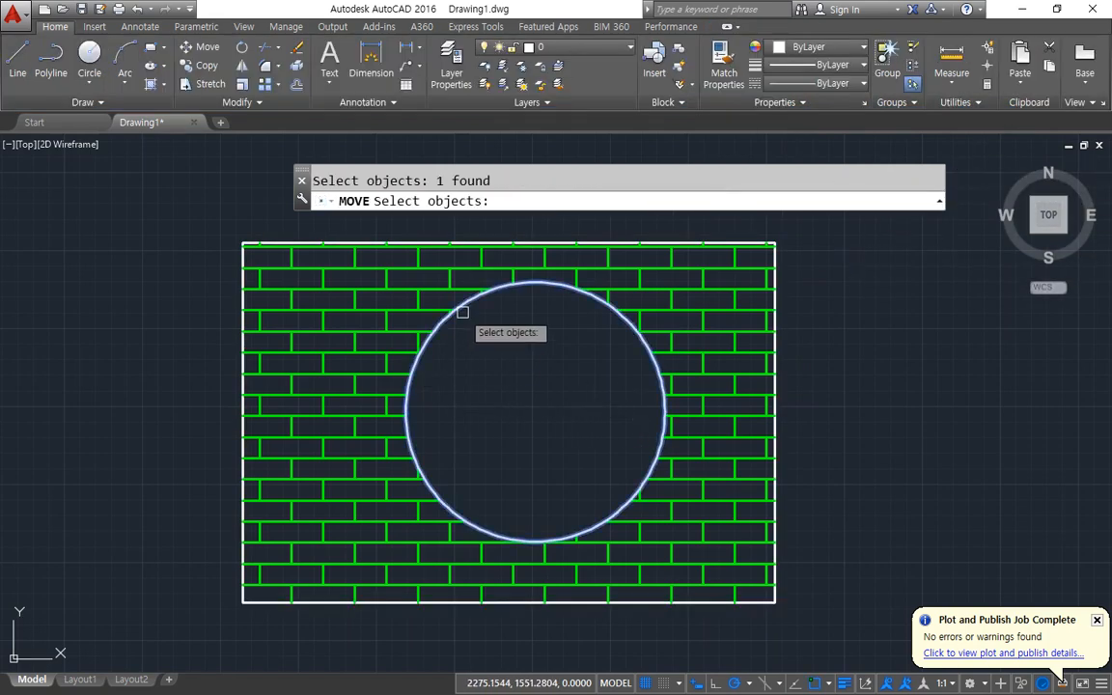
key("Return")
left_click(471, 390)
left_click(590, 390)
Move the circle back left so that it lies over the left half of the non-associative hatch.
key("Return")
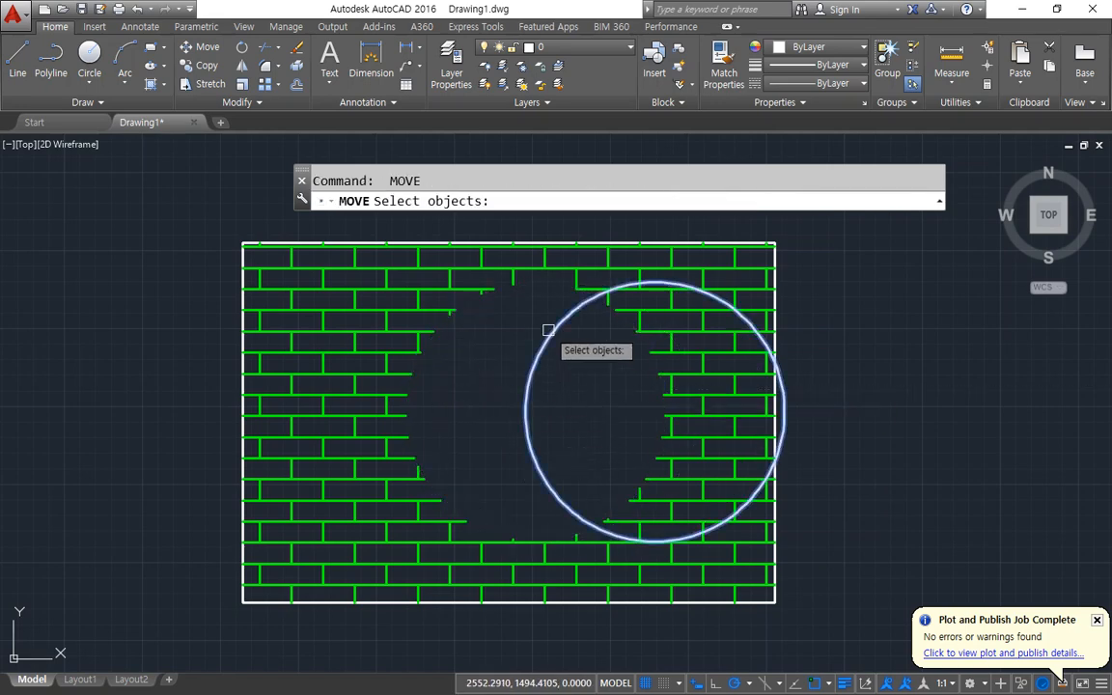
left_click(548, 326)
key("Return")
left_click(589, 382)
left_click(387, 375)
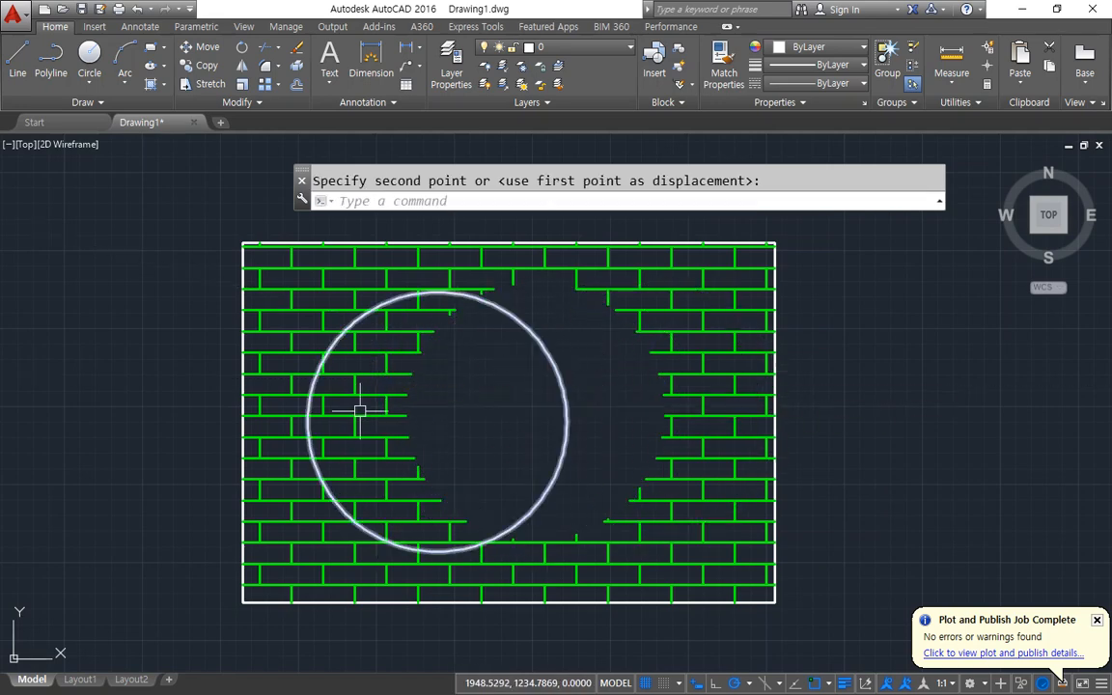
Move the circle far to the right across the non-associative hatch and undo that move.
key("Return")
left_click(556, 363)
key("Return")
left_click(543, 398)
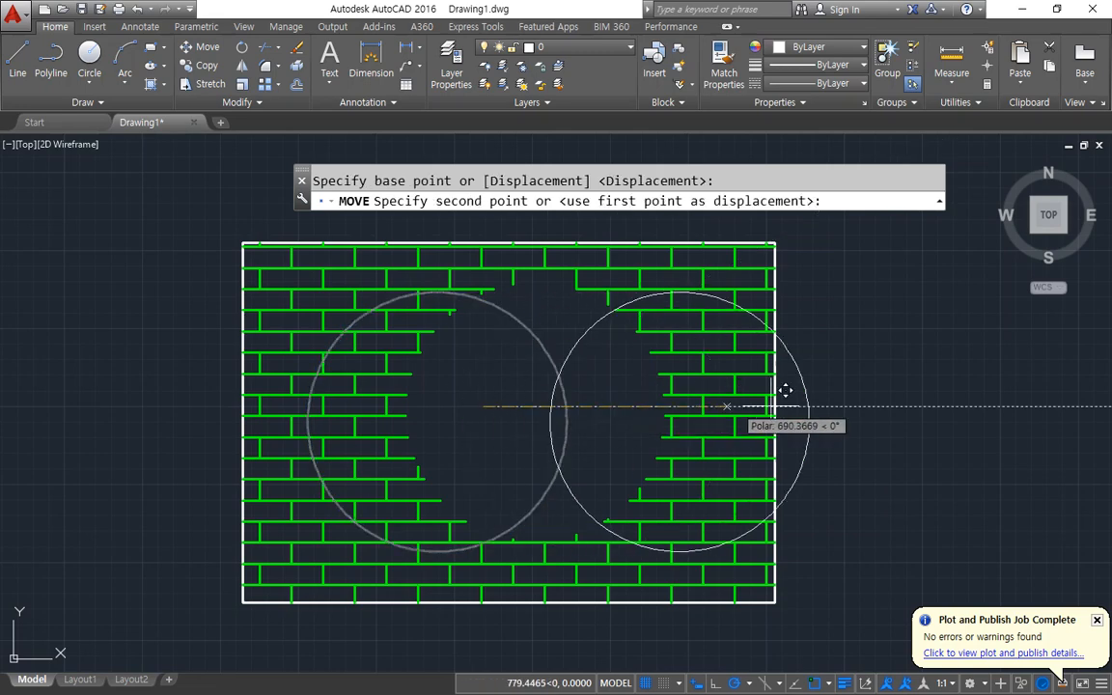
left_click(868, 396)
key("ctrl+z")
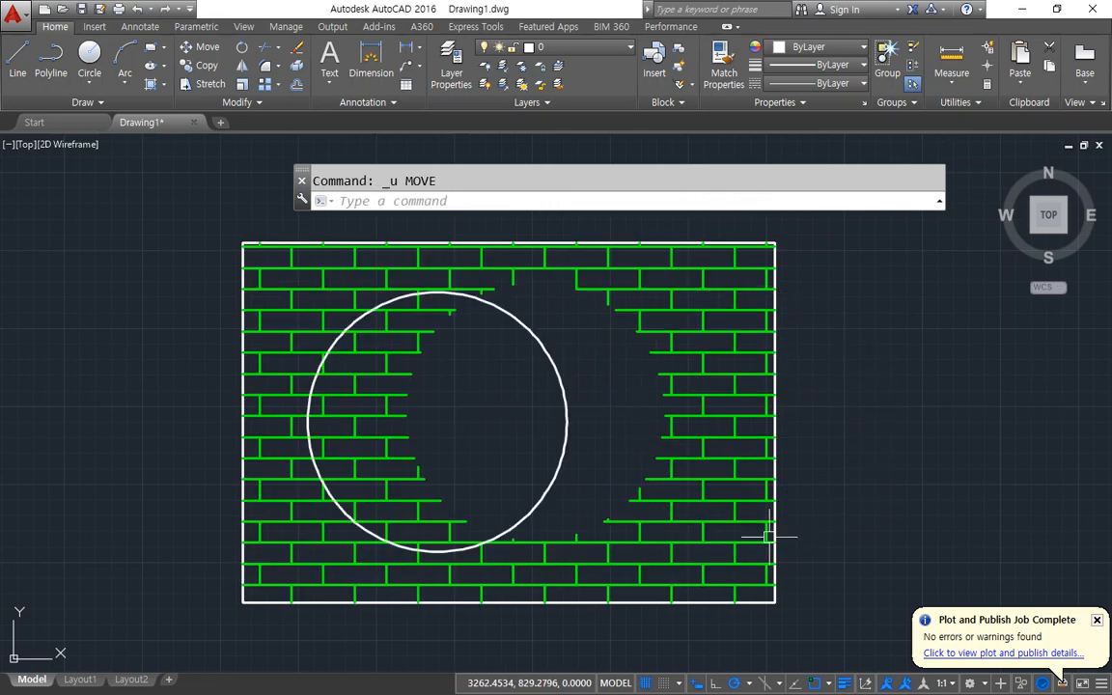
Replace the non-associative hatch with an AR-BRSTD hatch between the rectangle and circle, with the Associative option on.
left_click(681, 495)
left_click(657, 439)
key("Delete")
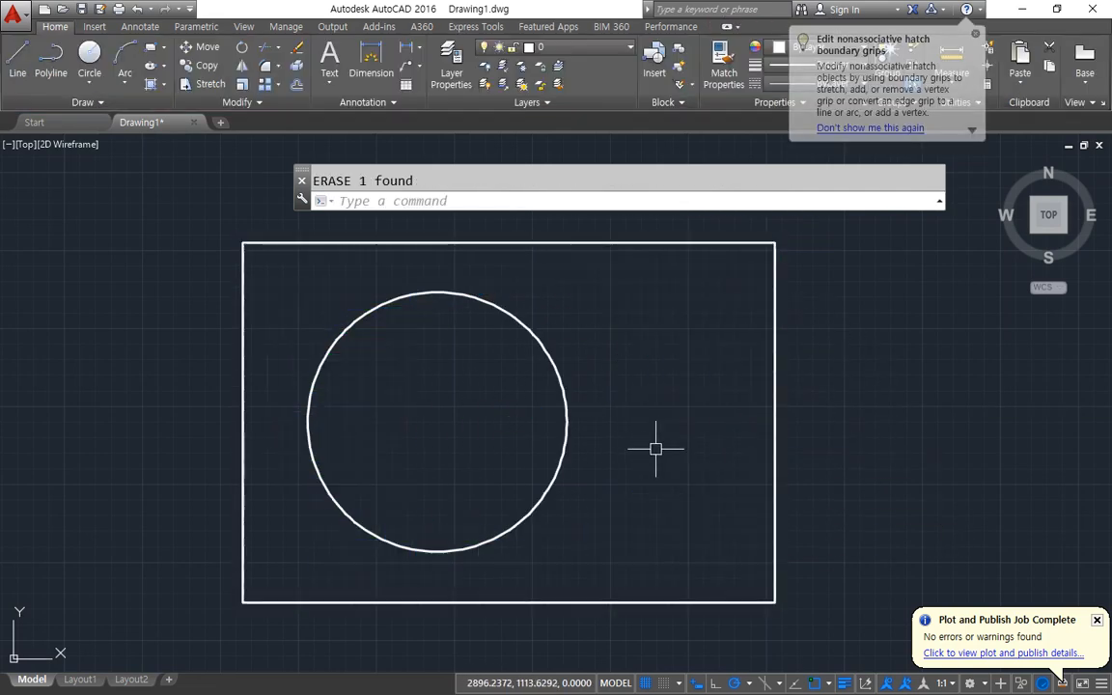
type("h")
key("Return")
left_click(654, 451)
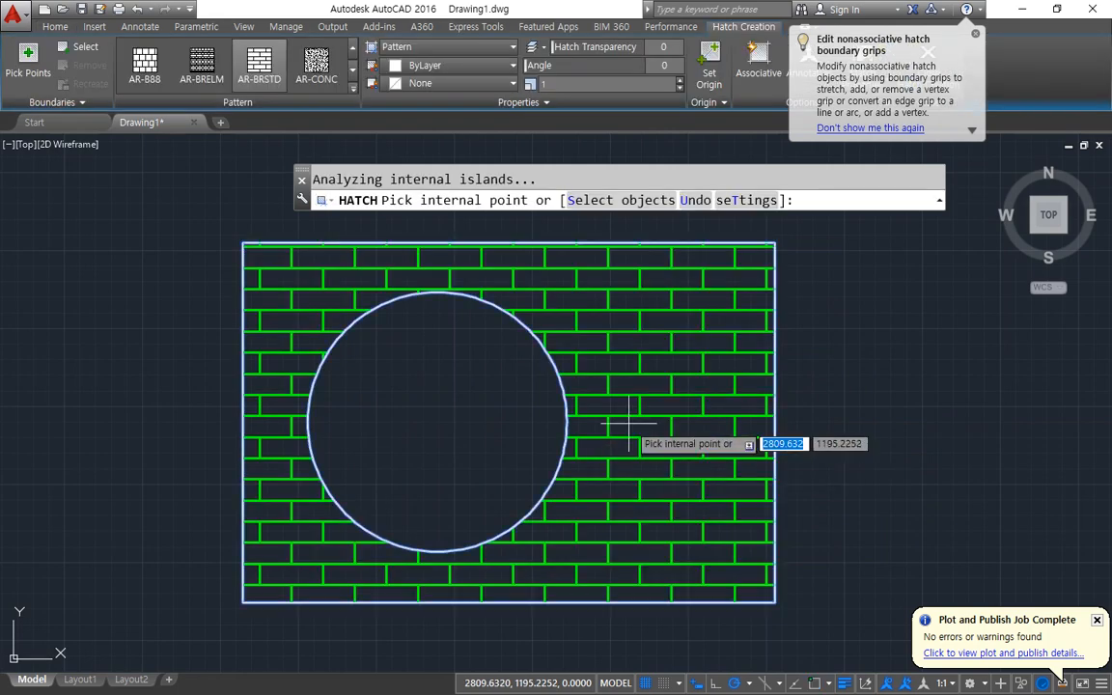
left_click(754, 65)
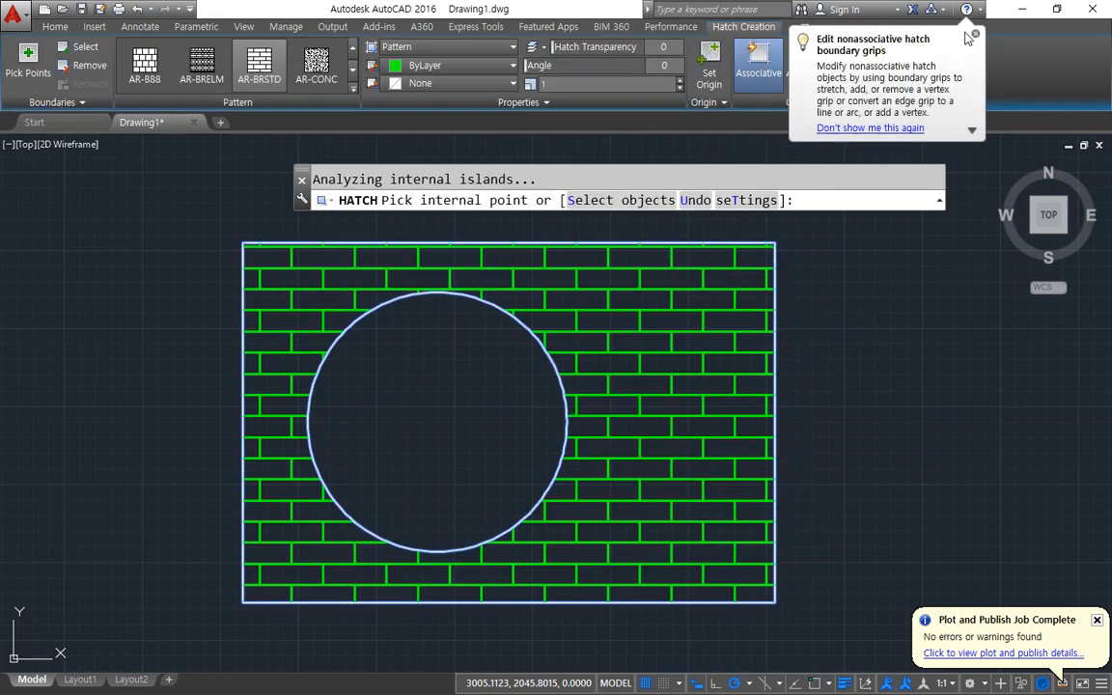
left_click(977, 37)
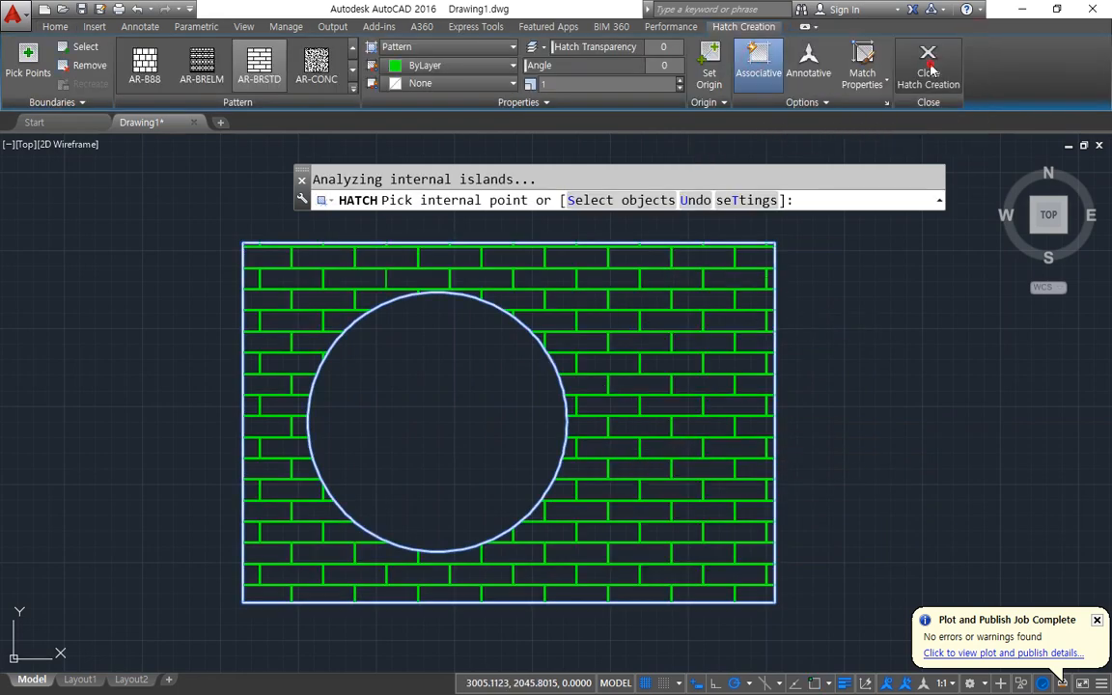
key("Return")
type("m")
key("Return")
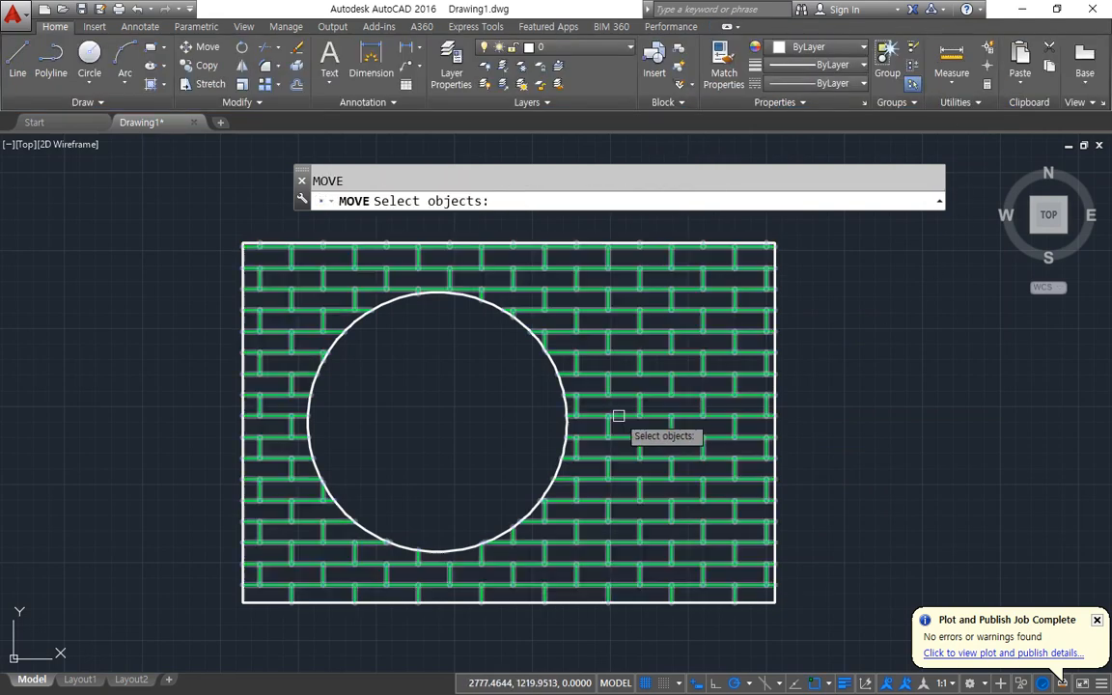
left_click(618, 415)
key("Escape")
Move the circle by its centre horizontally to just right of the rectangle's middle.
key("Return")
left_click(549, 365)
key("Return")
left_click(437, 422)
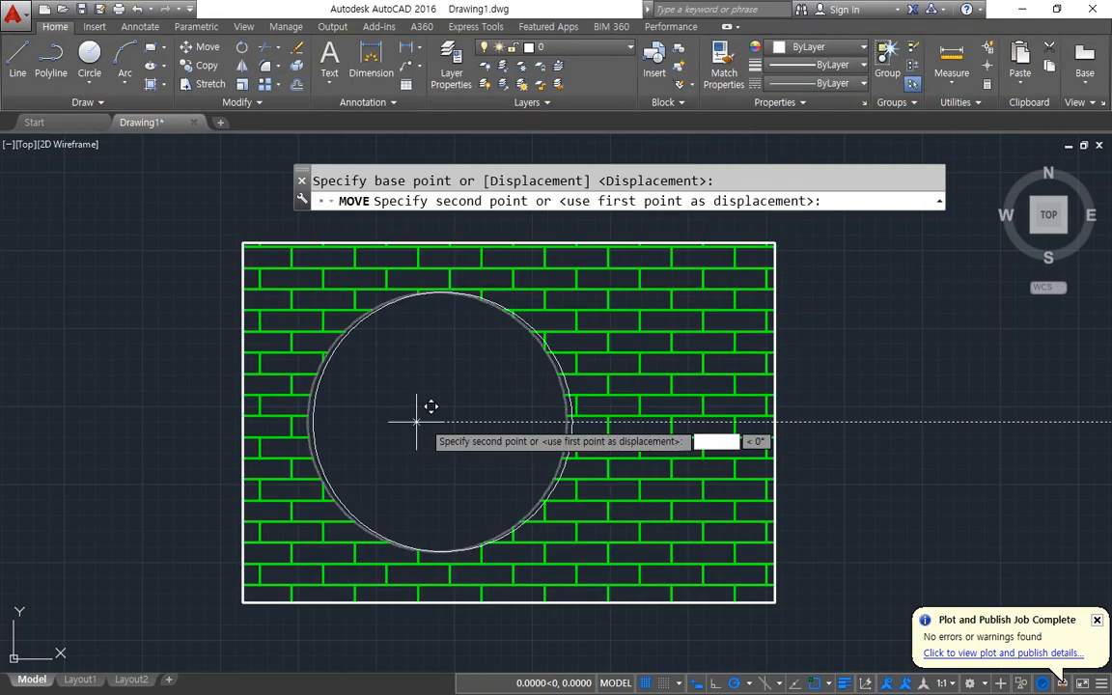
left_click(558, 422)
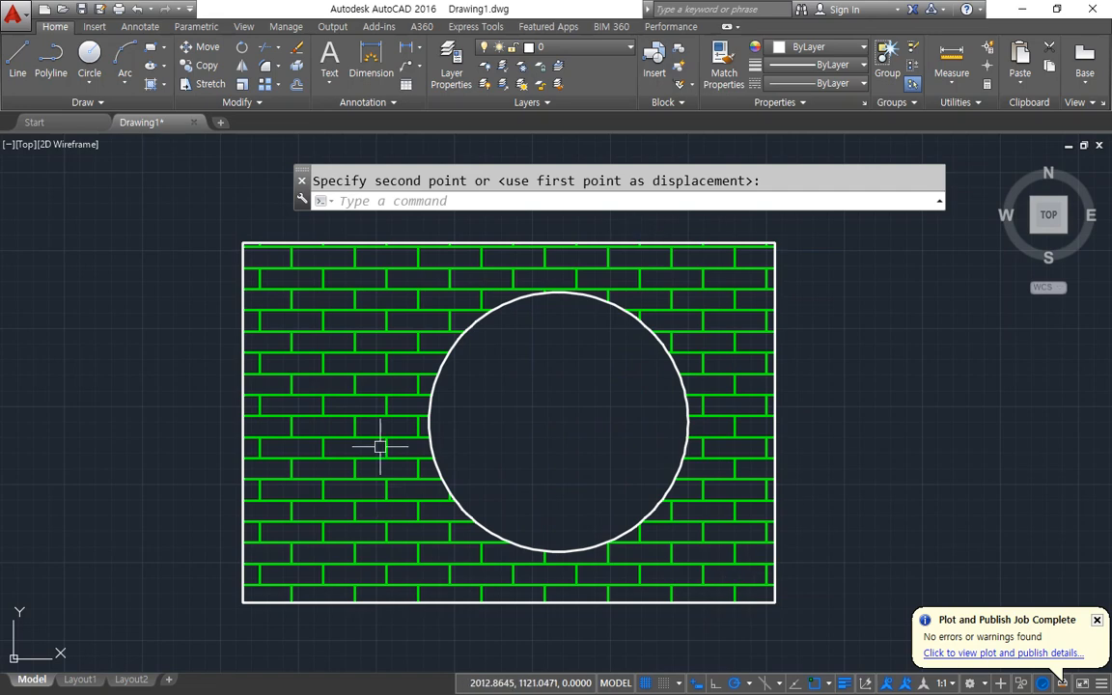
Delete the circle and the brick hatch, keeping only the rectangle.
left_click(502, 340)
left_click(528, 368)
key("Delete")
Draw a circle of radius about 508 in the middle of the rectangle.
type("c")
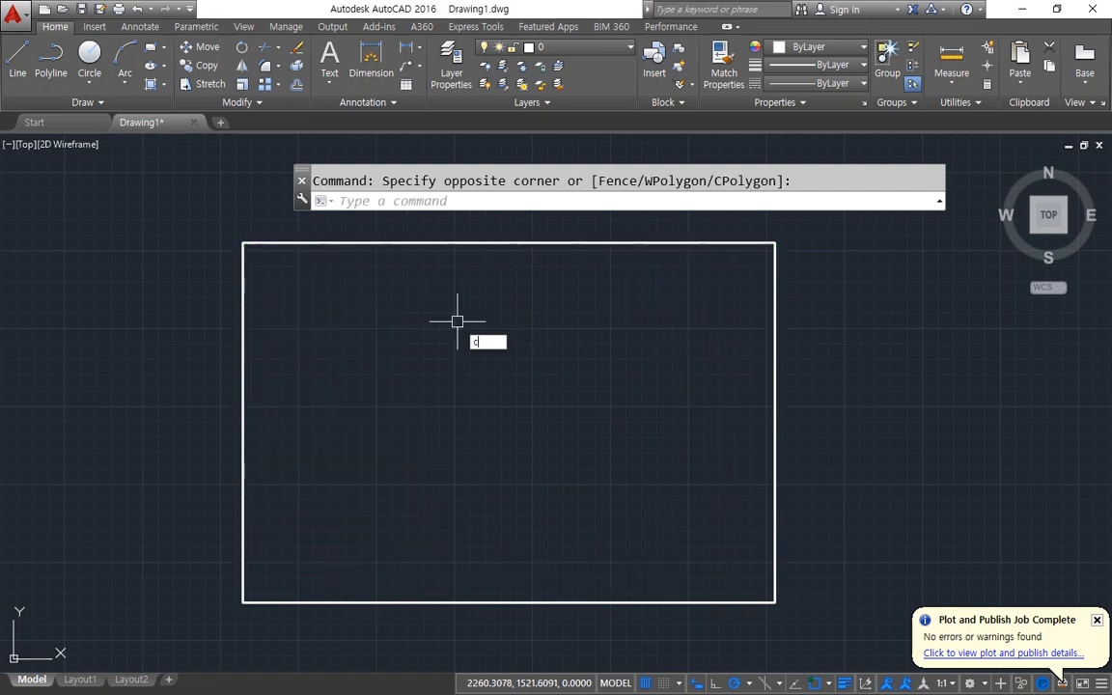
key("Return")
left_click(508, 423)
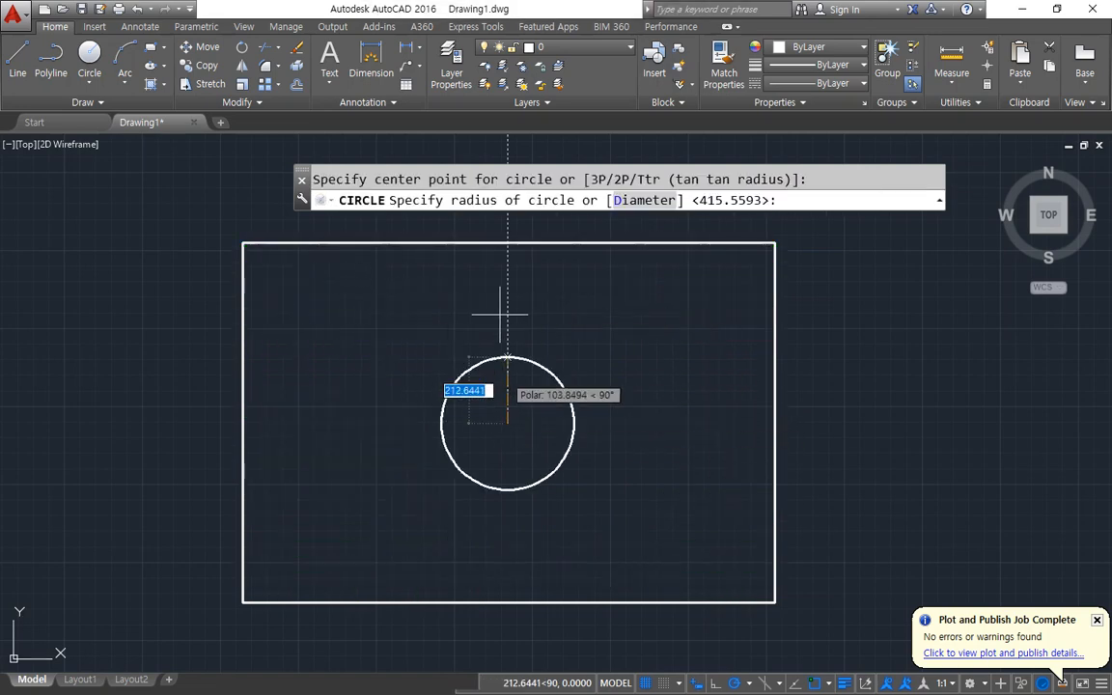
left_click(508, 265)
Draw a smaller, slightly upright rectangle inside the circle, without touching it.
type("rec")
key("Return")
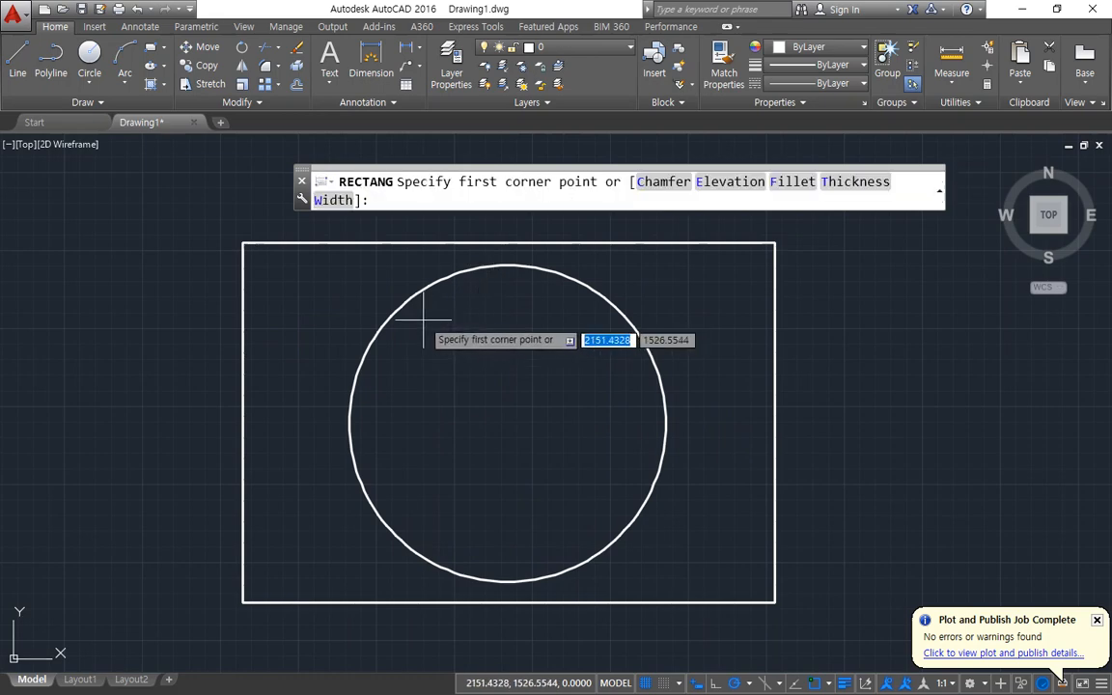
left_click(422, 319)
left_click(594, 515)
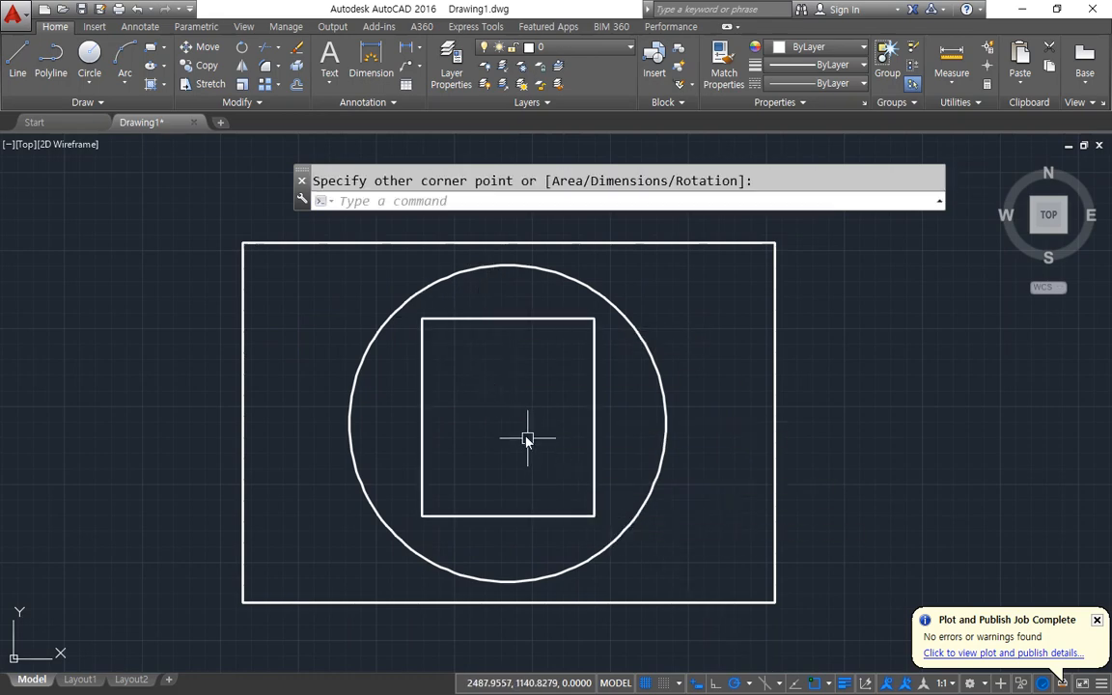
Draw a smaller circle inside the inner rectangle and move it about 30 units to the right to centre it between the sides.
type("c")
key("Return")
left_click(498, 407)
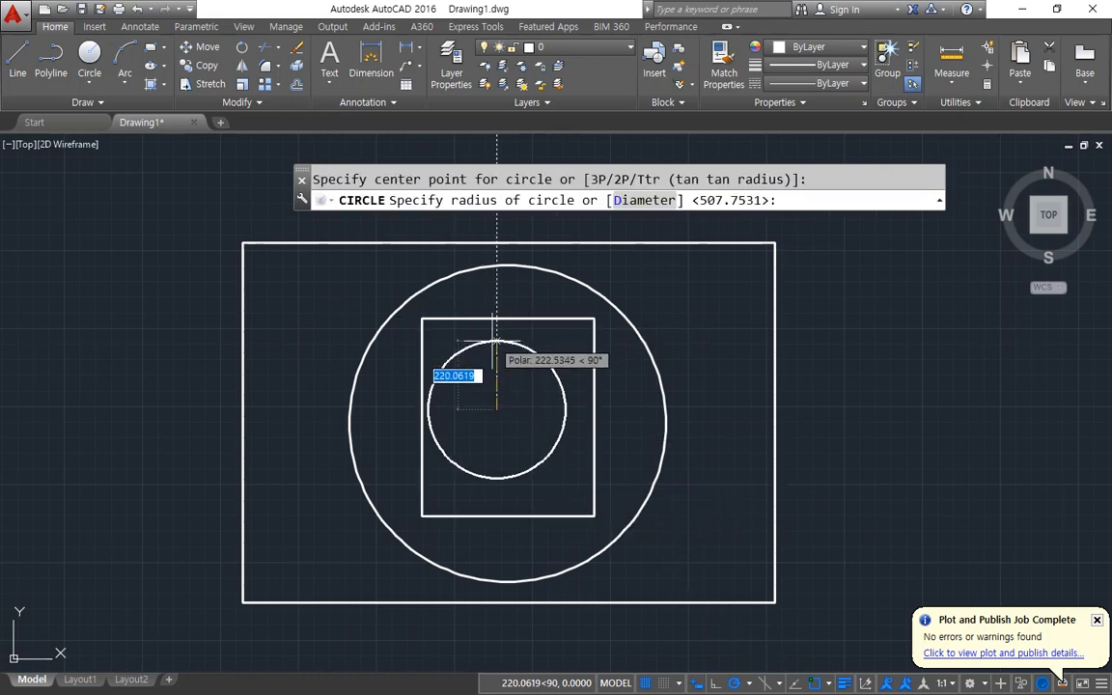
left_click(497, 336)
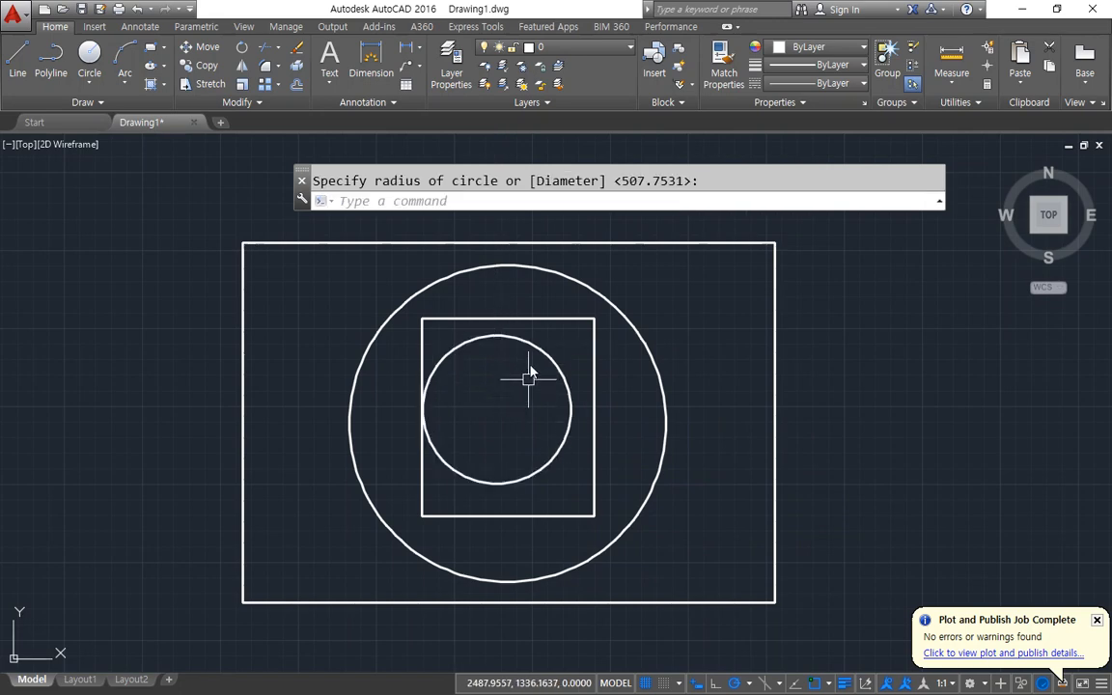
type("m")
key("Return")
left_click(531, 344)
key("Return")
left_click(489, 374)
left_click(496, 372)
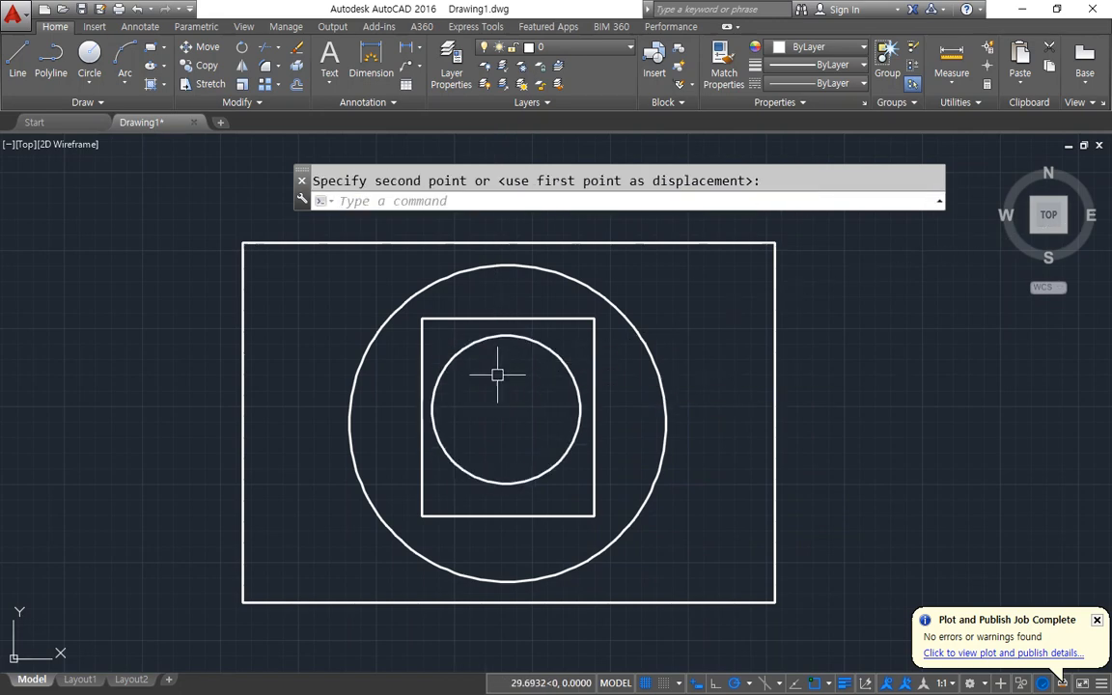
Draw a small square inside the innermost circle.
type("rec")
key("Return")
left_click(470, 371)
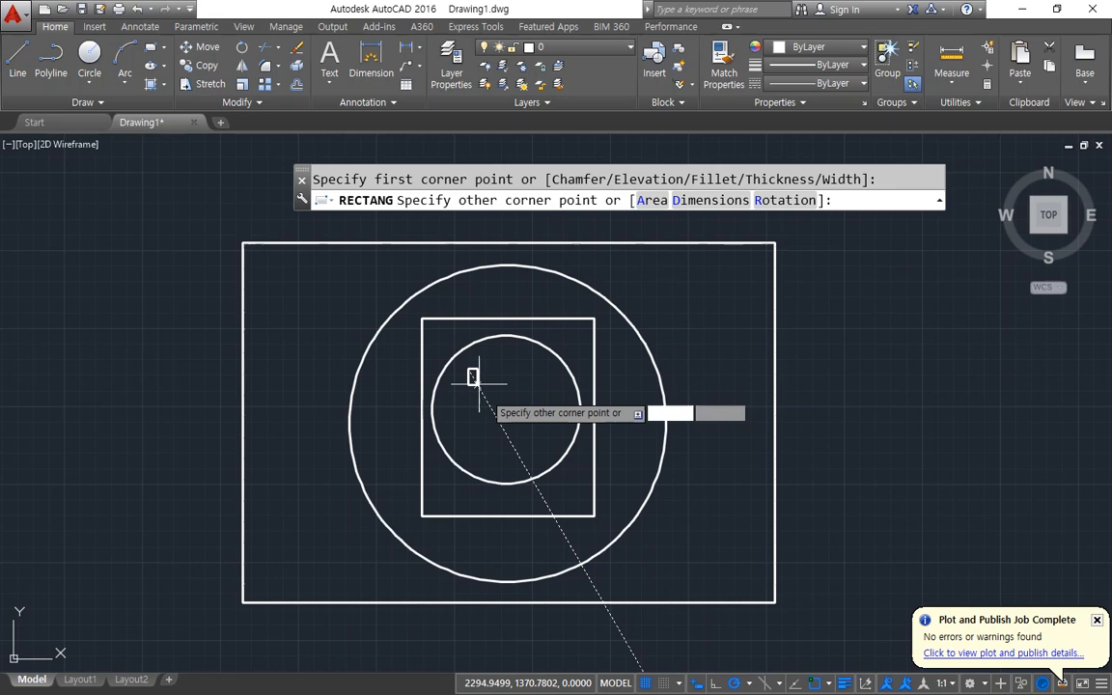
left_click(542, 442)
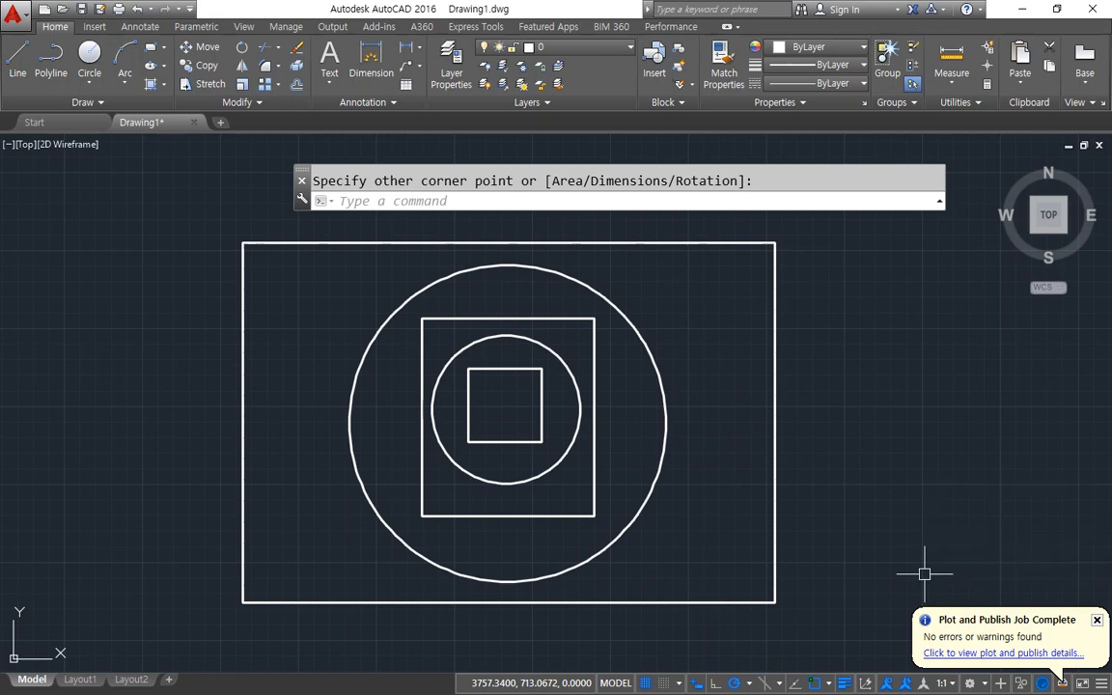
Start an AR-BRSTD hatch in the area between the outer rectangle and the large circle.
type("h")
key("Return")
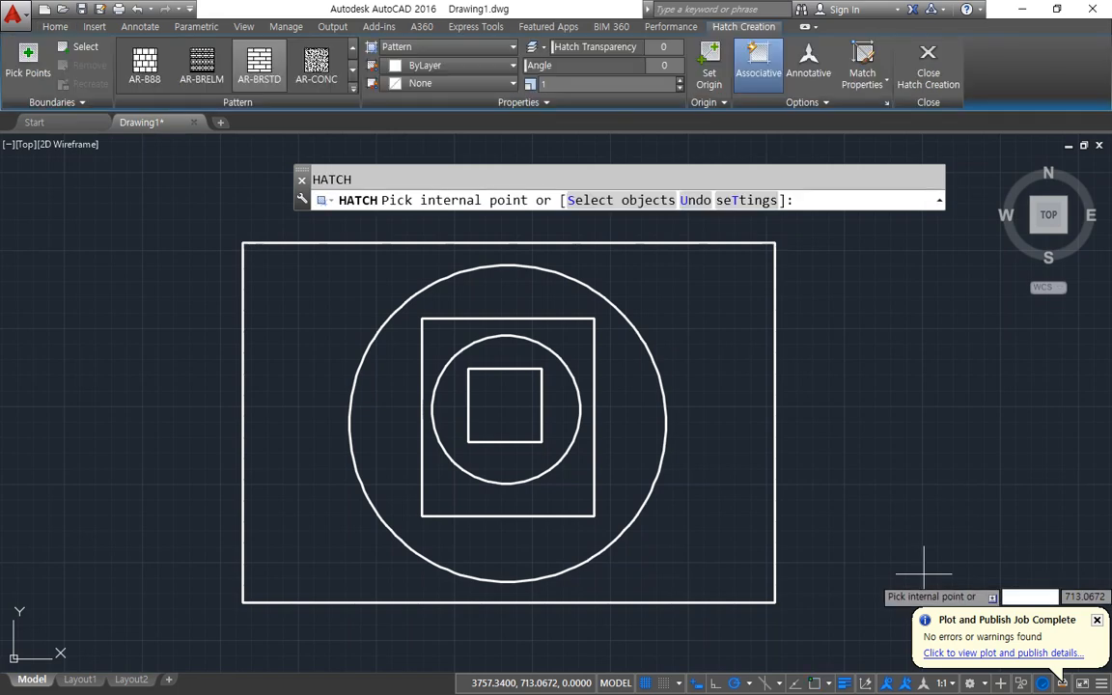
left_click(701, 348)
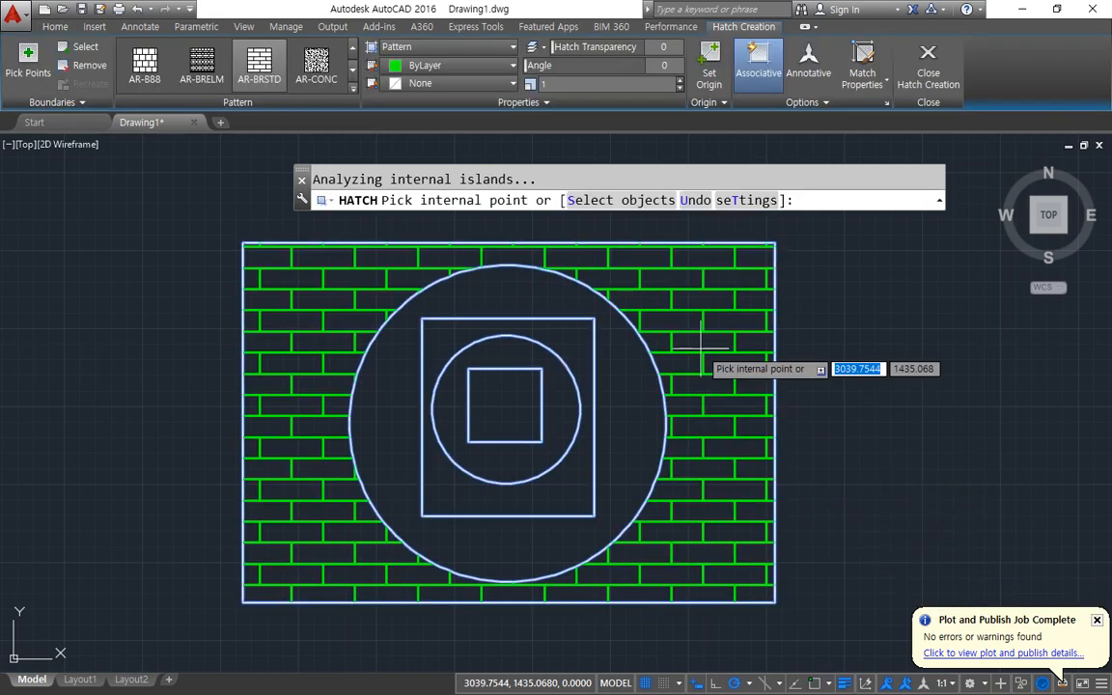
Set the hatch's island detection to Normal Island Detection.
left_click(807, 102)
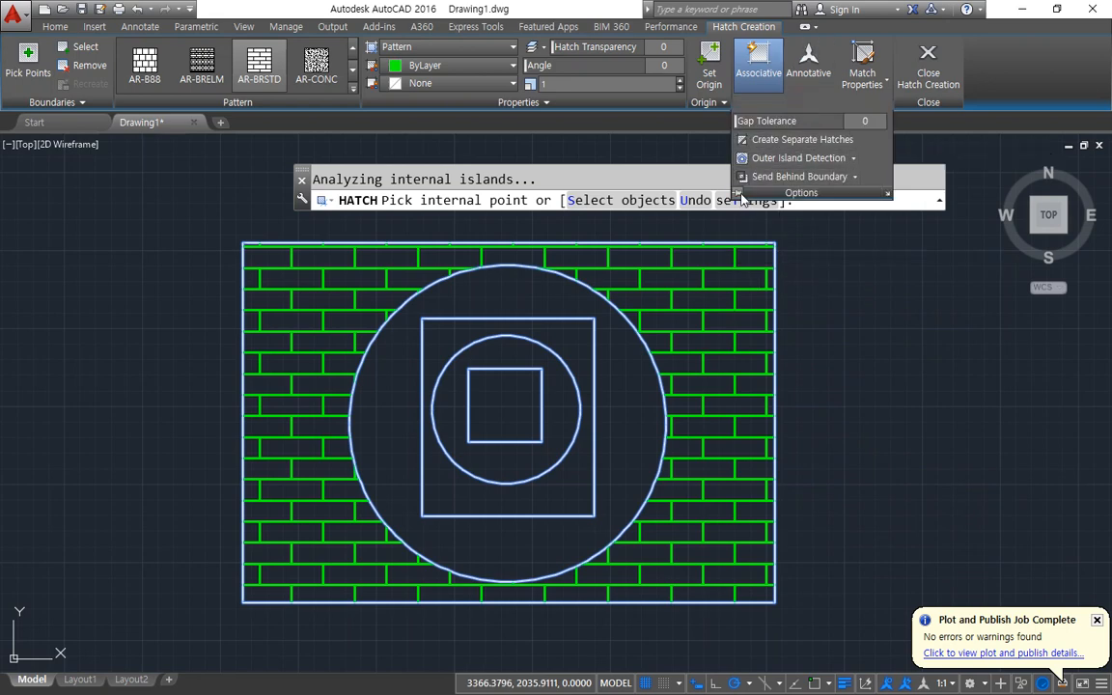
left_click(854, 160)
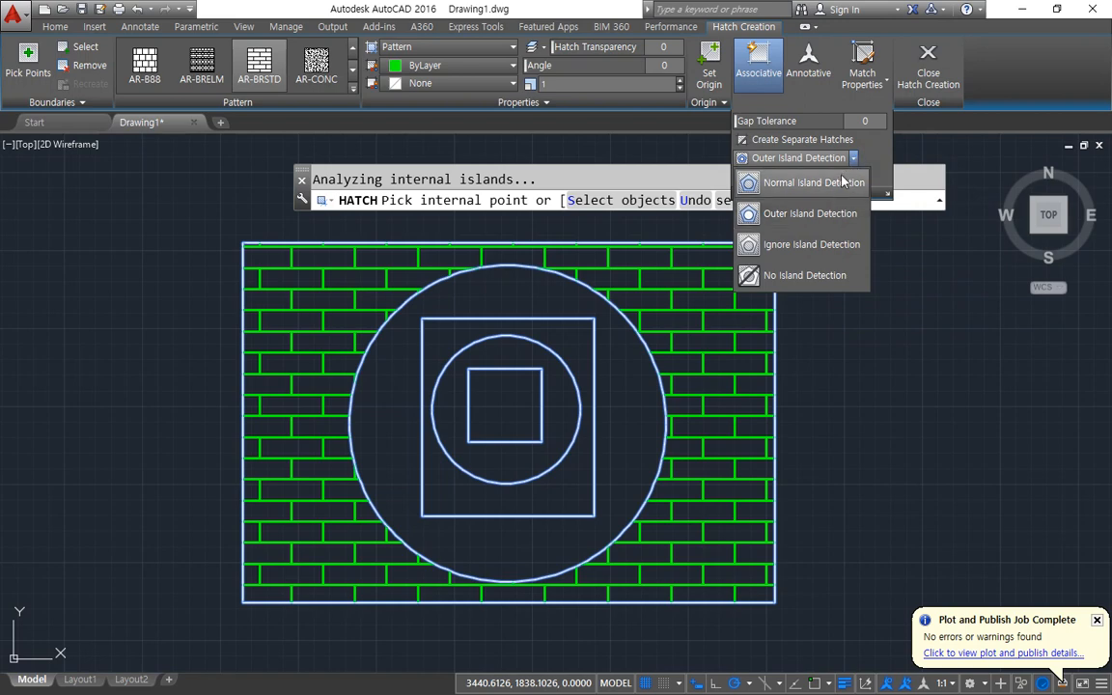
left_click(842, 181)
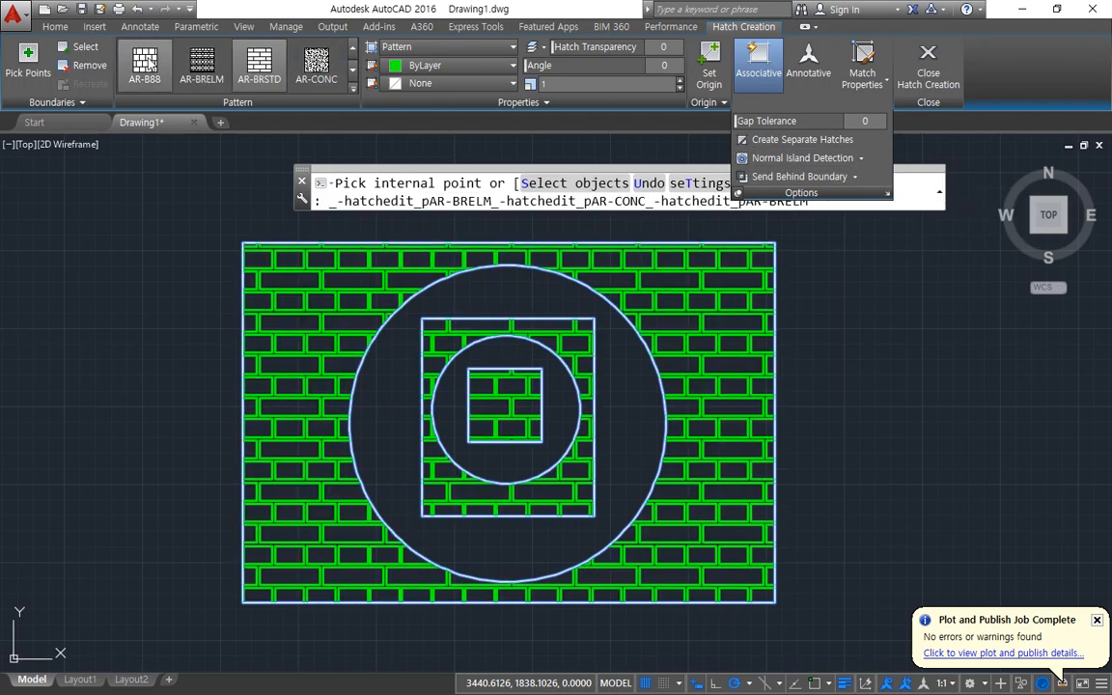
Change the pattern of the nested-shapes hatch to SOLID.
scroll(144, 63, "up", 2)
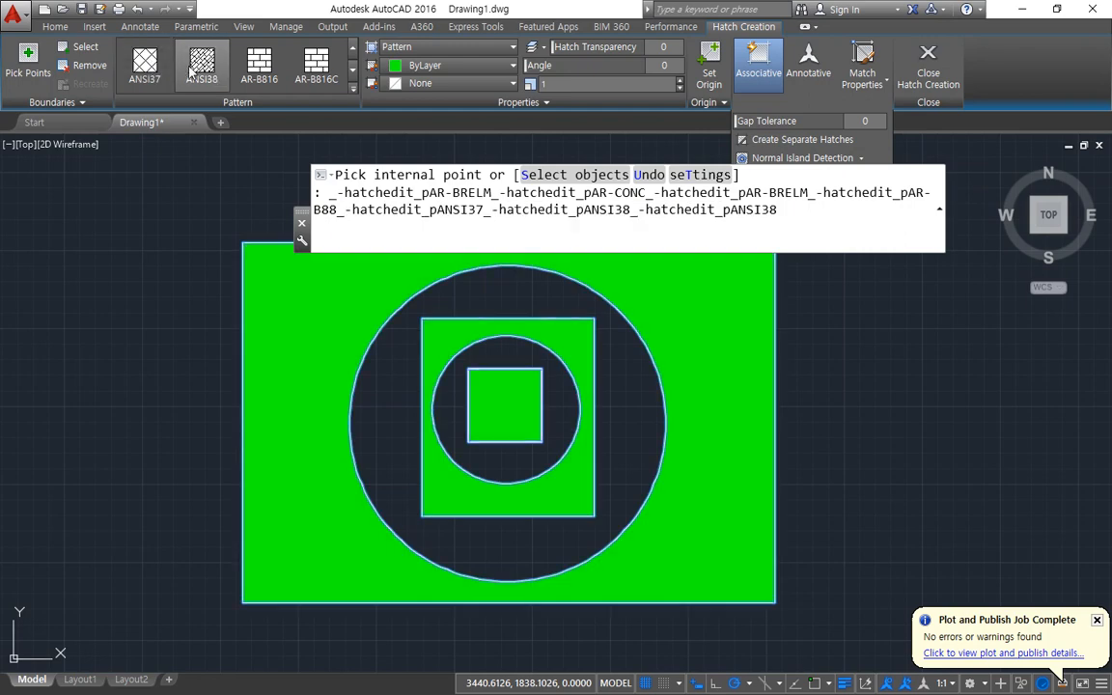
scroll(146, 67, "up", 2)
left_click(146, 64)
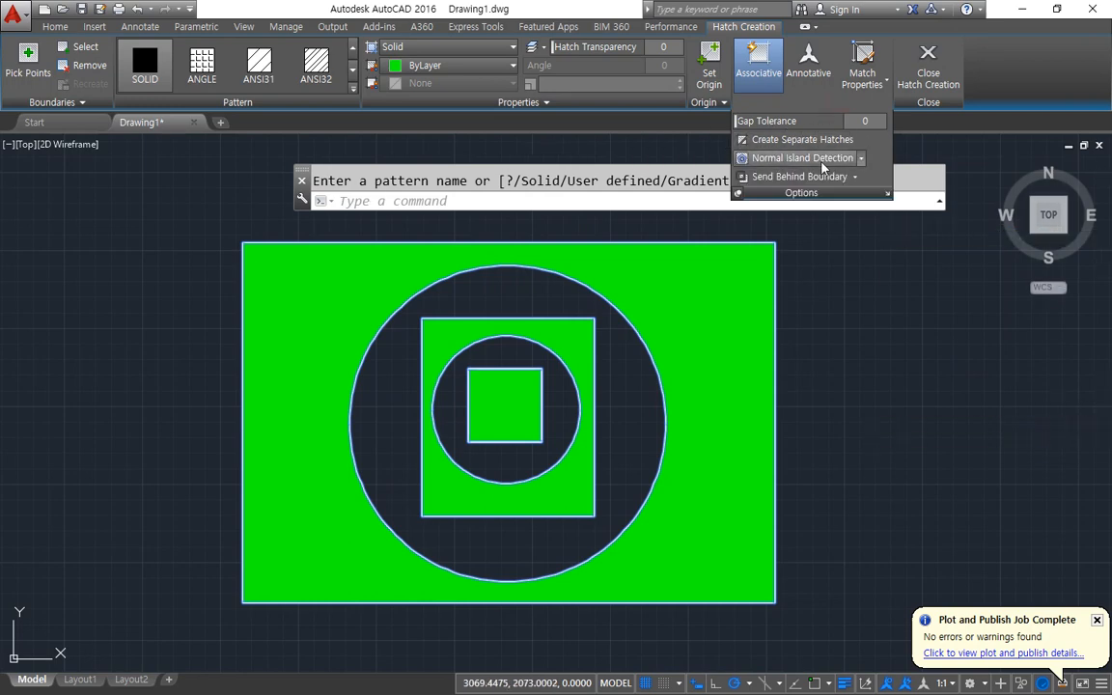
Try Outer, Ignore and No Island Detection one after another on the solid hatch.
left_click(862, 159)
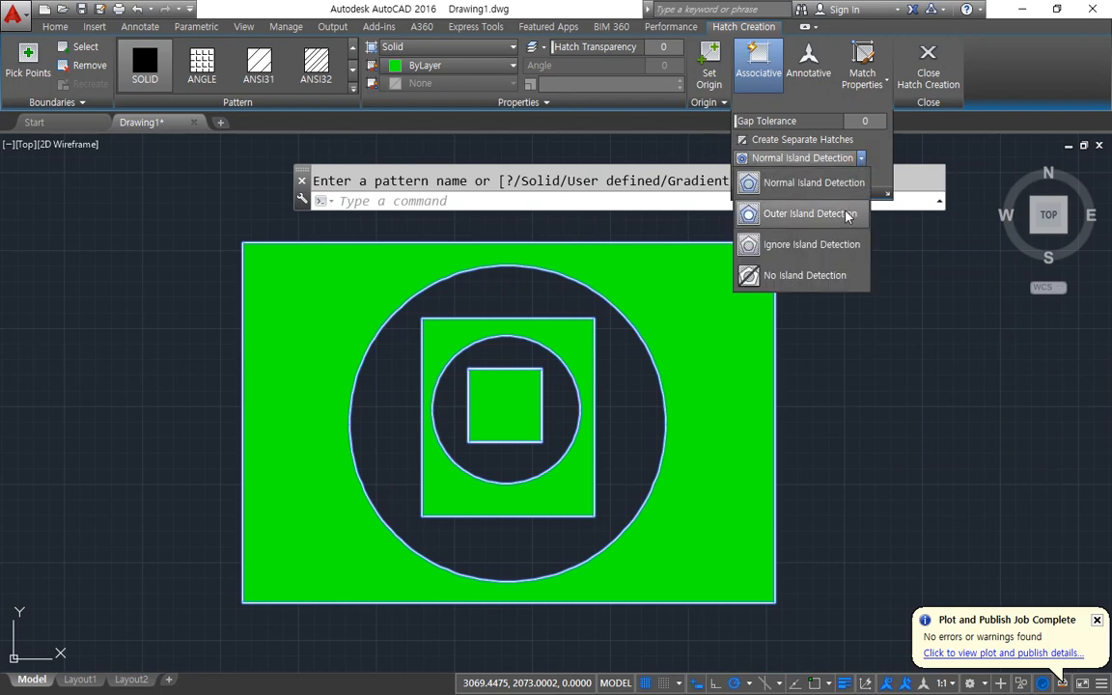
left_click(844, 211)
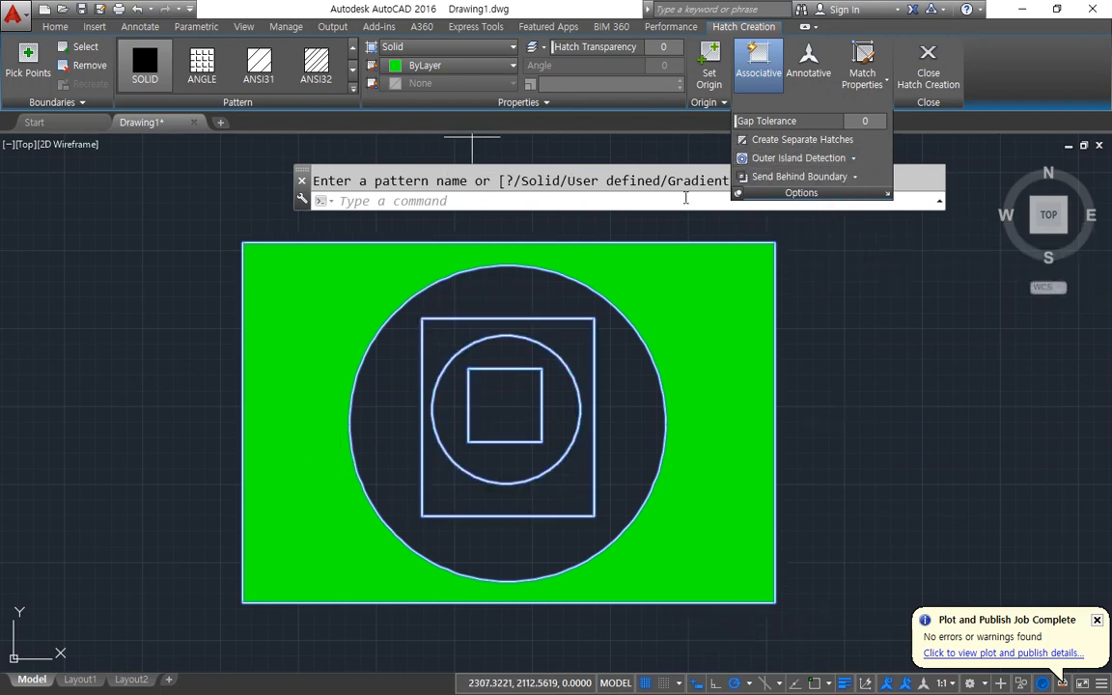
left_click(853, 159)
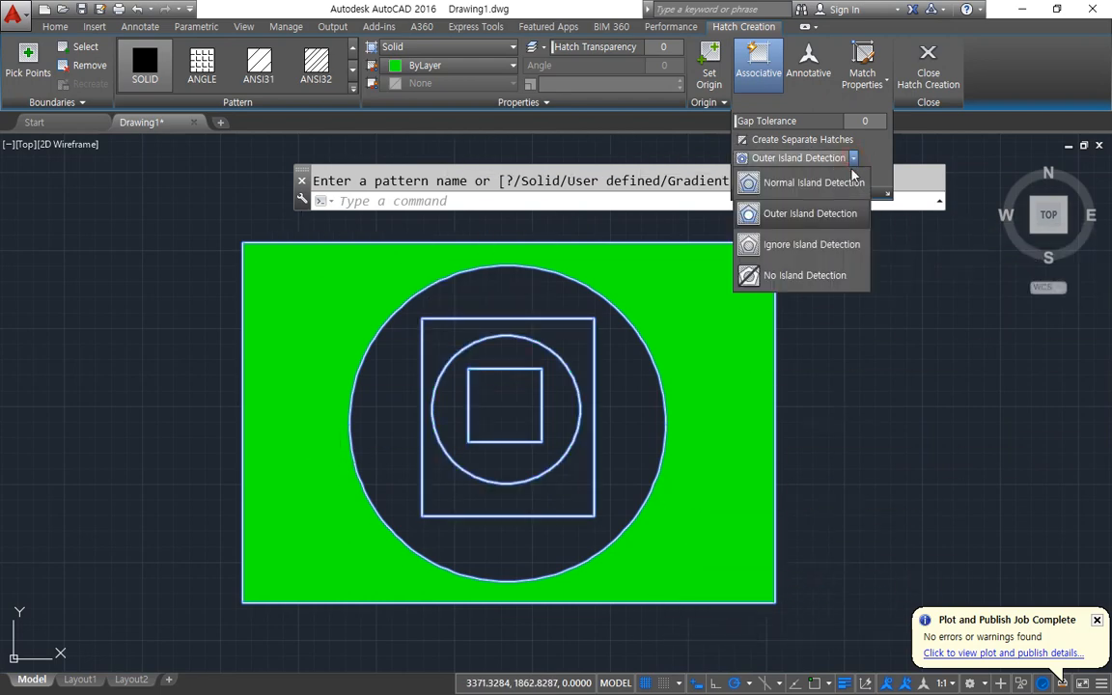
left_click(841, 244)
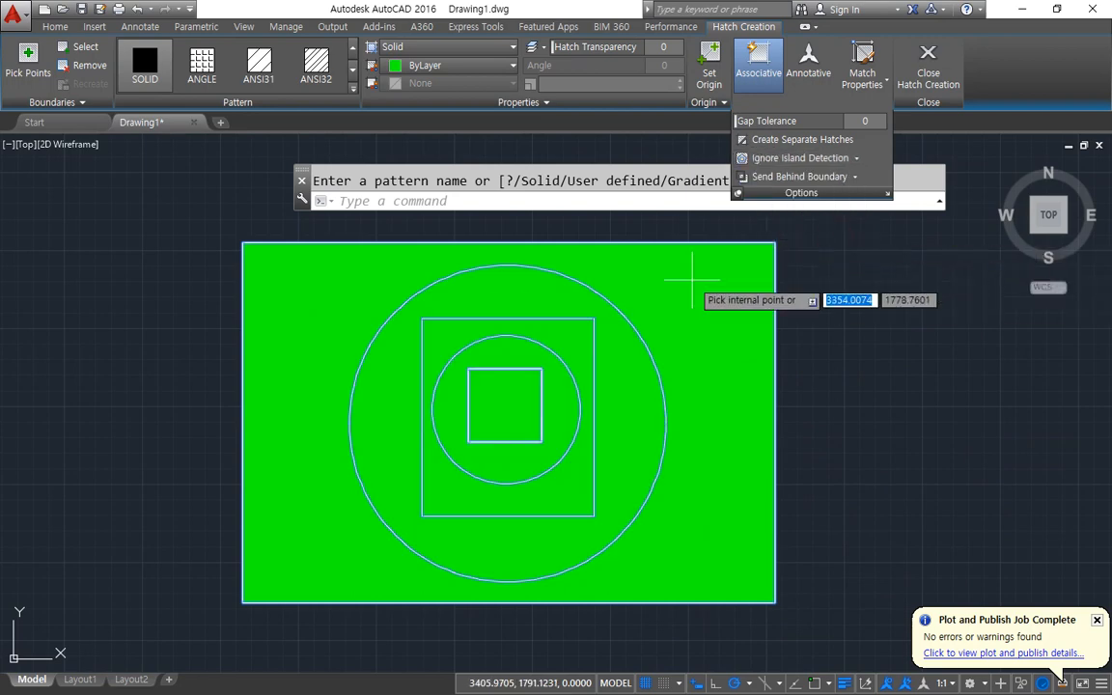
left_click(856, 159)
left_click(811, 276)
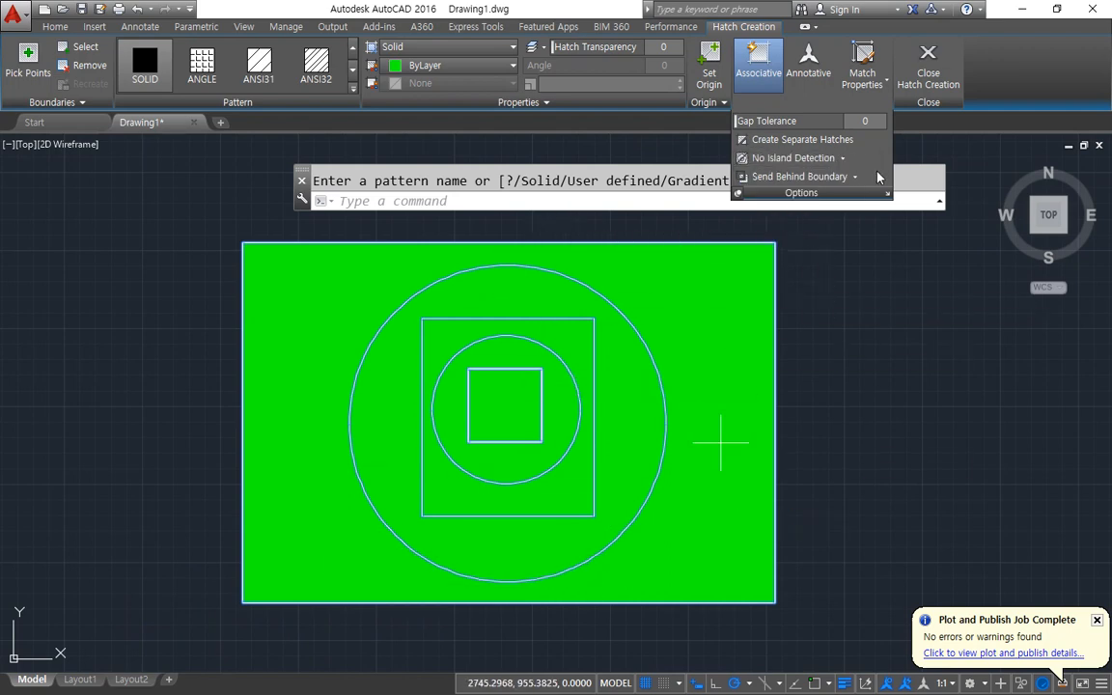
Set the solid hatch to Outer Island Detection and finish the hatch.
left_click(843, 158)
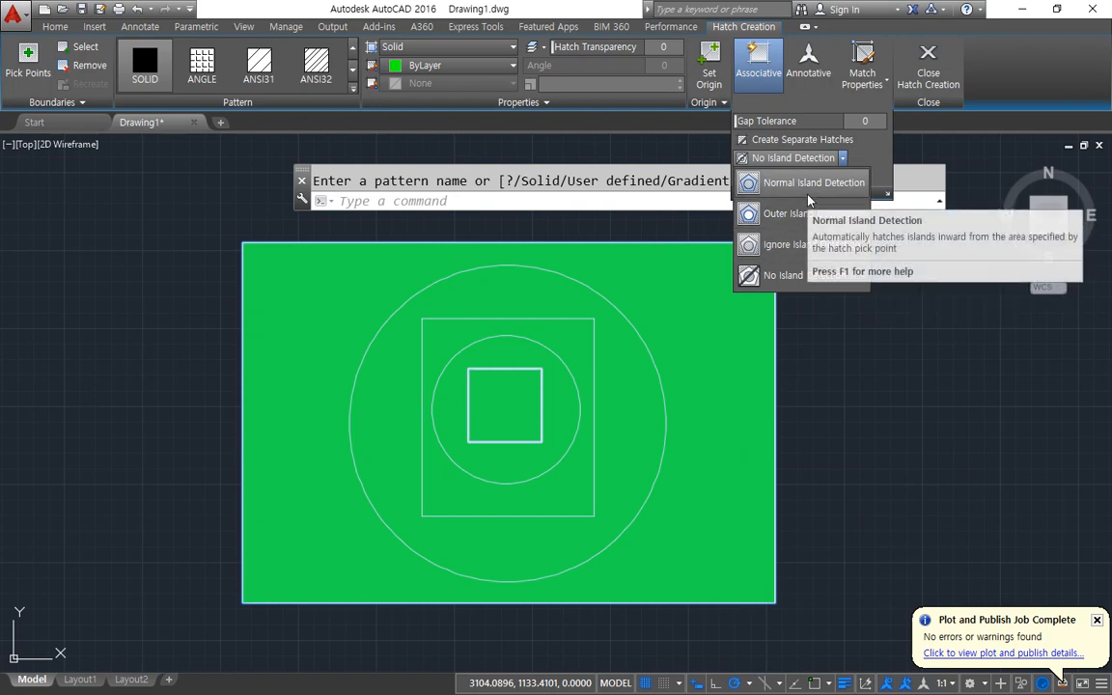
left_click(810, 214)
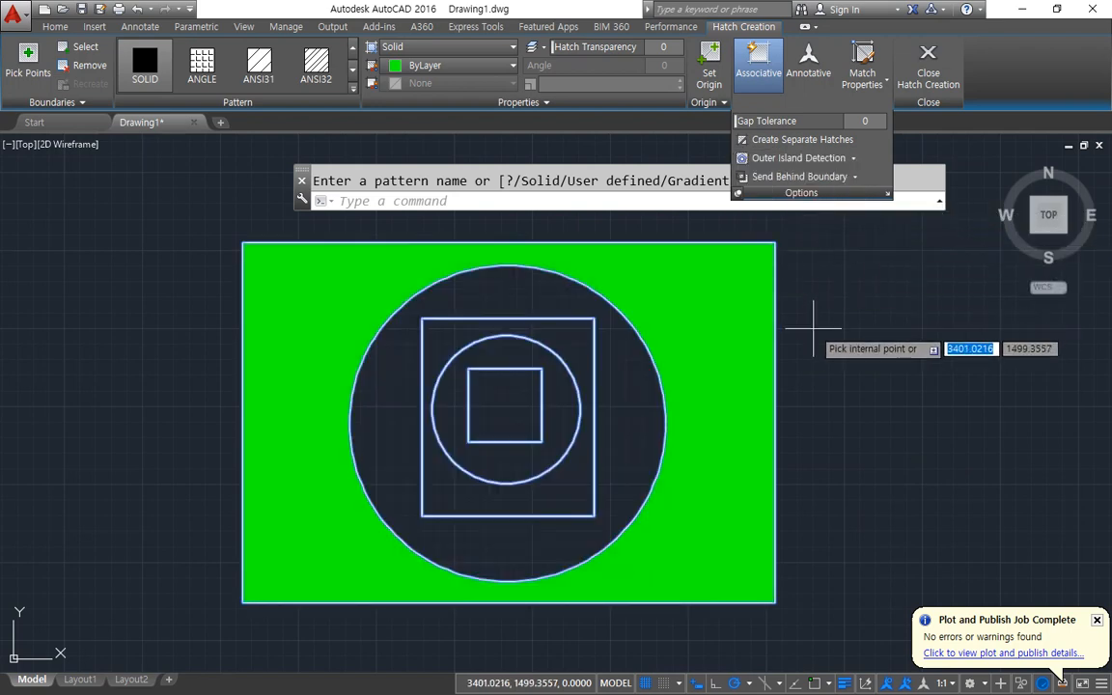
key("Return")
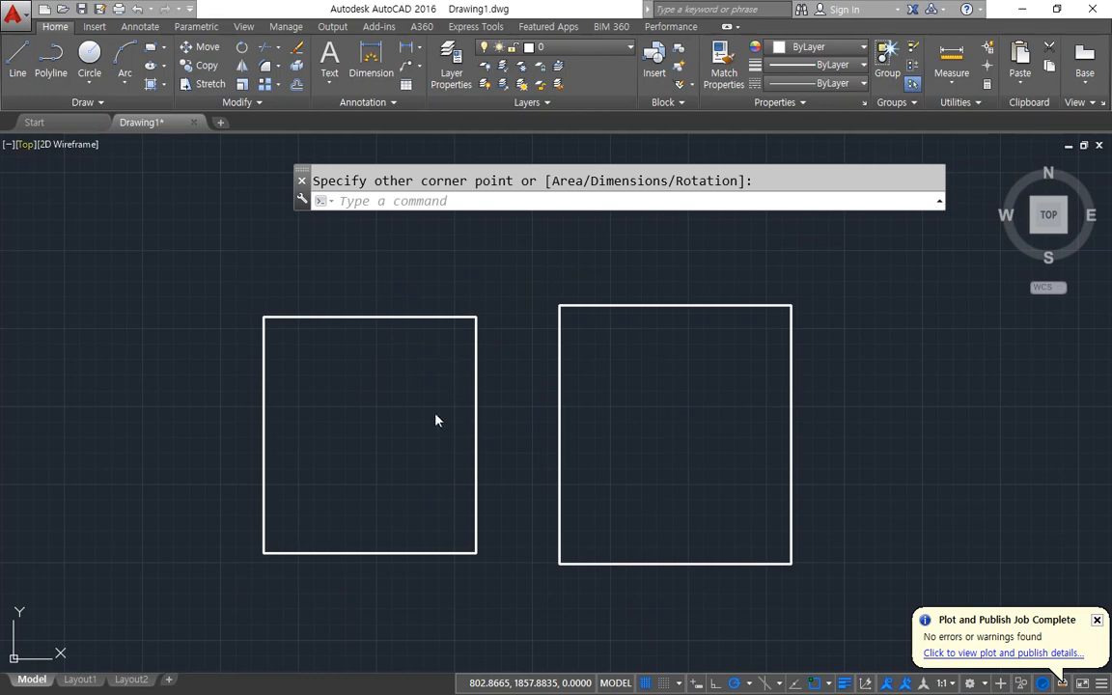
Fill both separate rectangles with SOLID in a single Hatch command.
type("h")
key("Return")
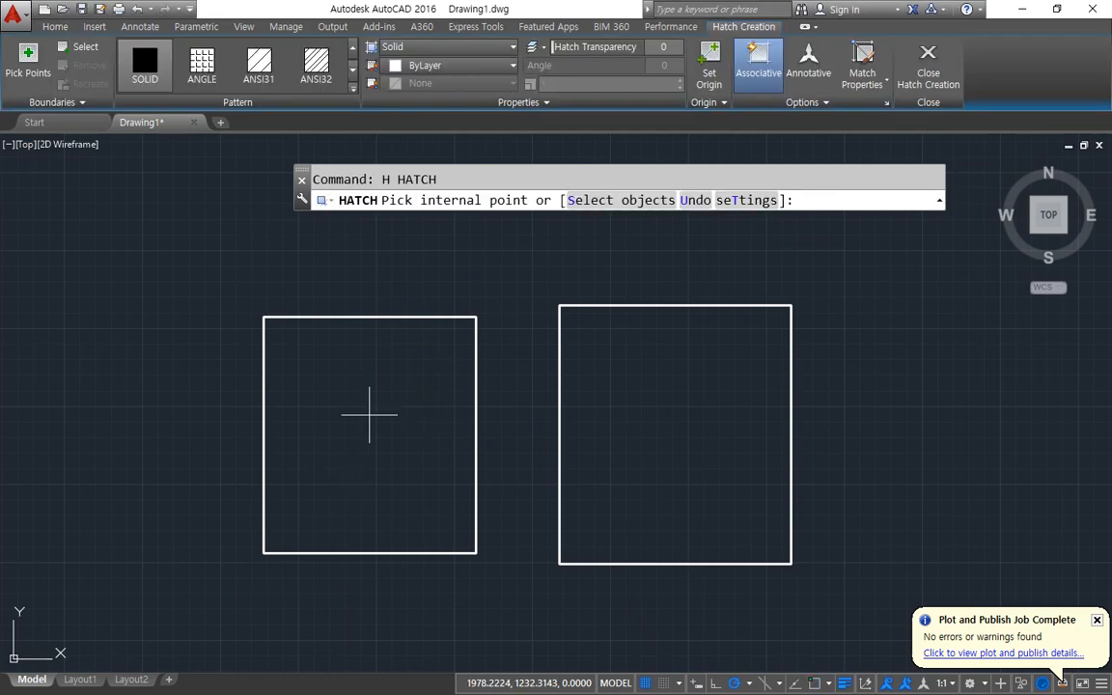
left_click(369, 415)
left_click(625, 422)
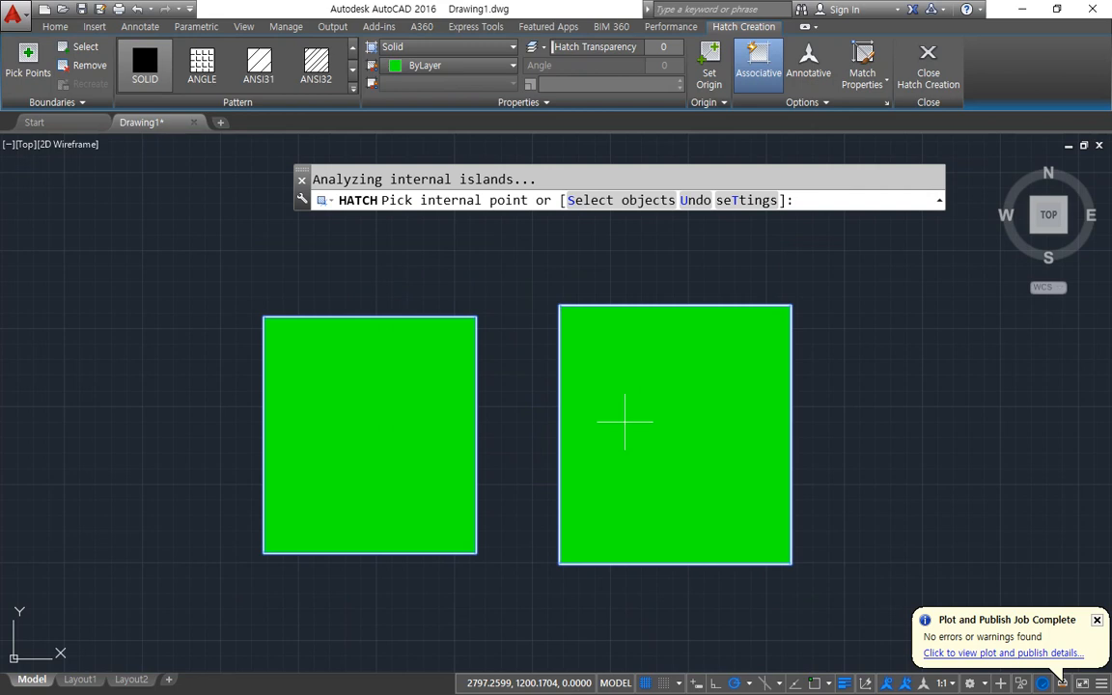
left_click(925, 57)
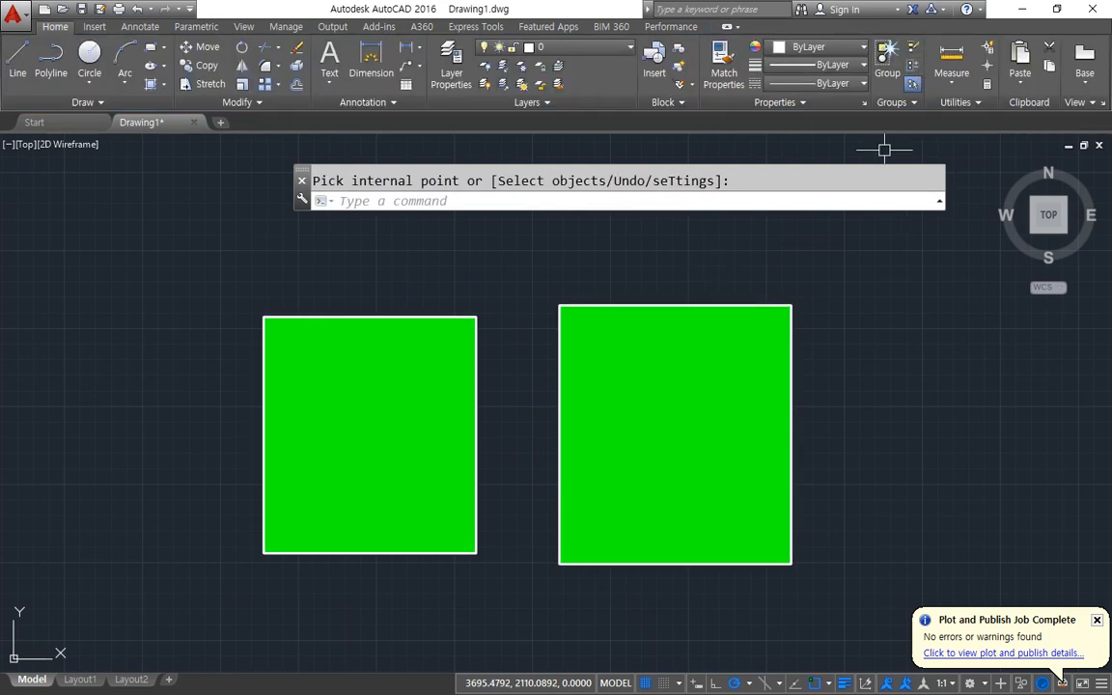
Change the pattern of the hatch in the two rectangles to AR-B816.
left_click(419, 355)
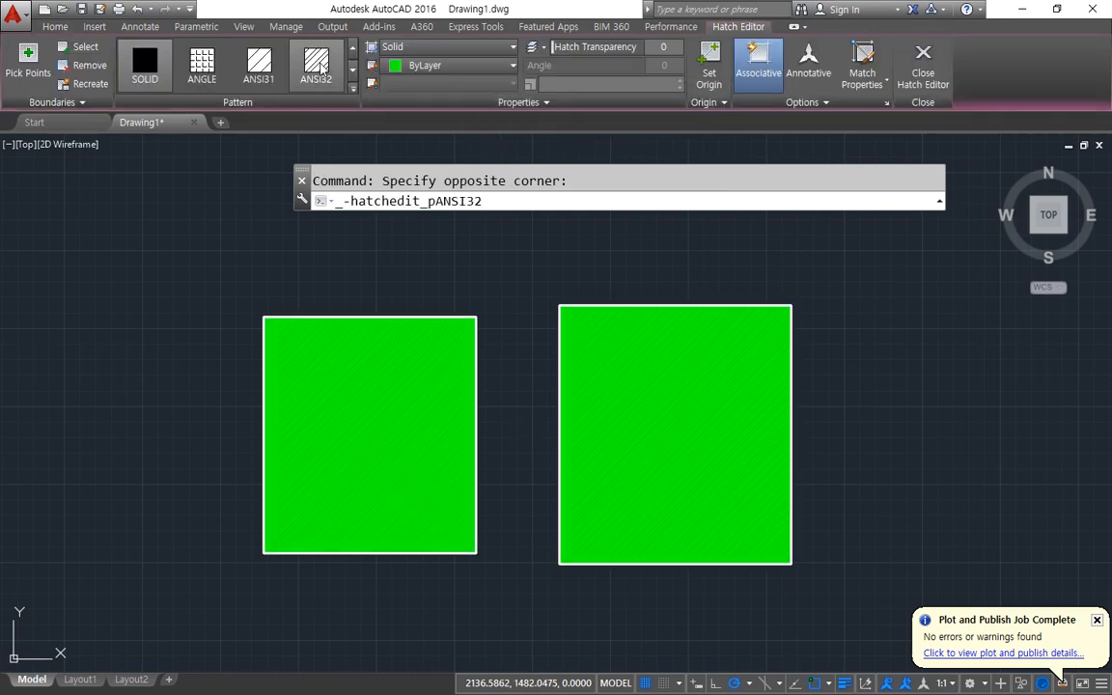
left_click(354, 91)
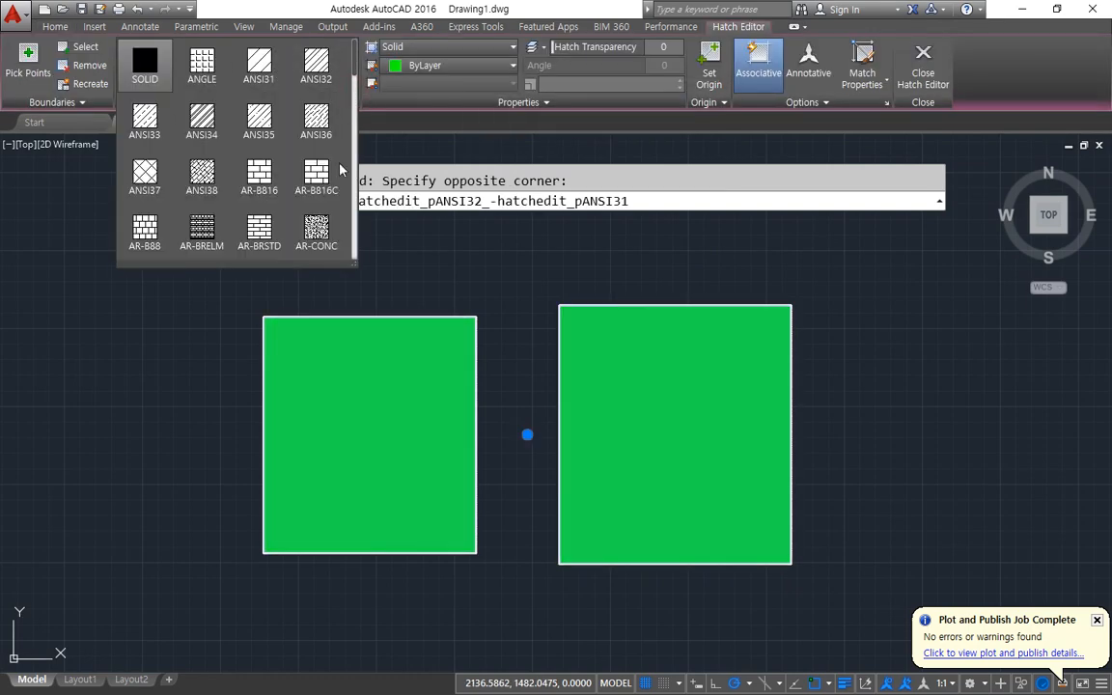
left_click(261, 174)
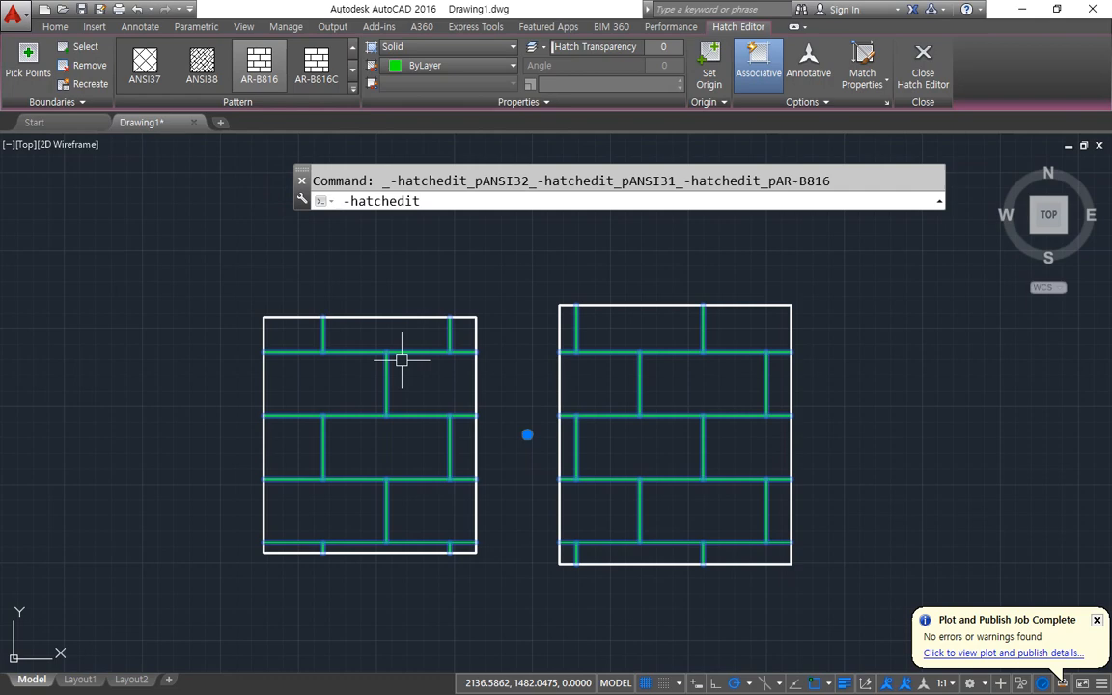
Separate the combined brick hatch into individual hatches and change the left rectangle's hatch pattern to AR-BRELM.
left_click(809, 102)
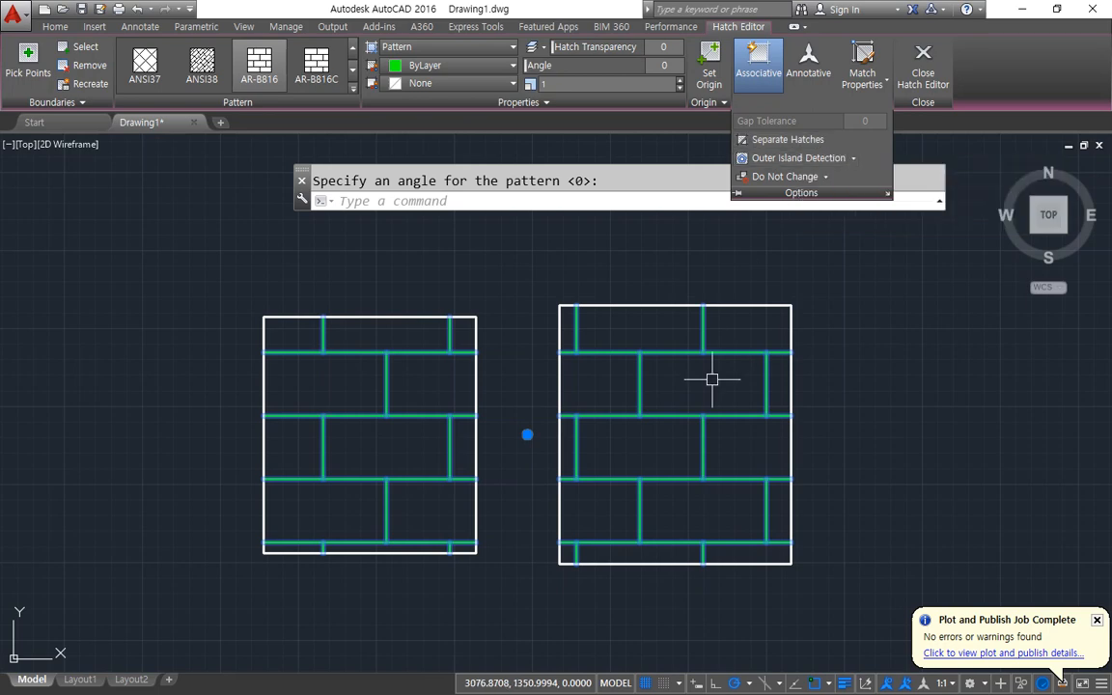
left_click(818, 105)
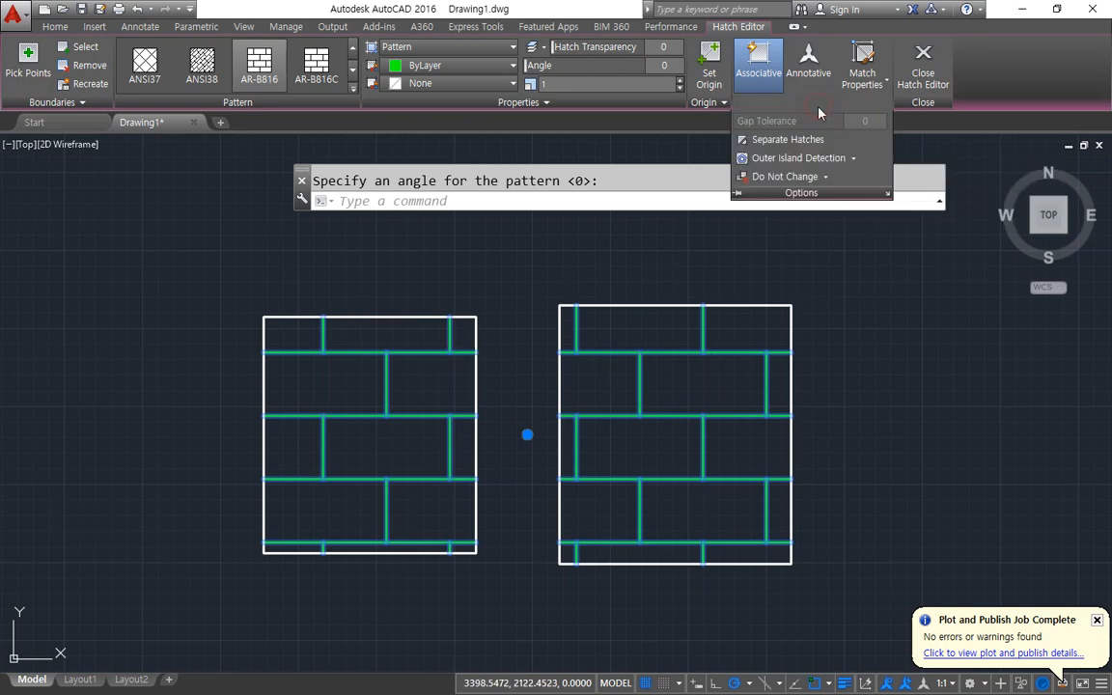
left_click(806, 140)
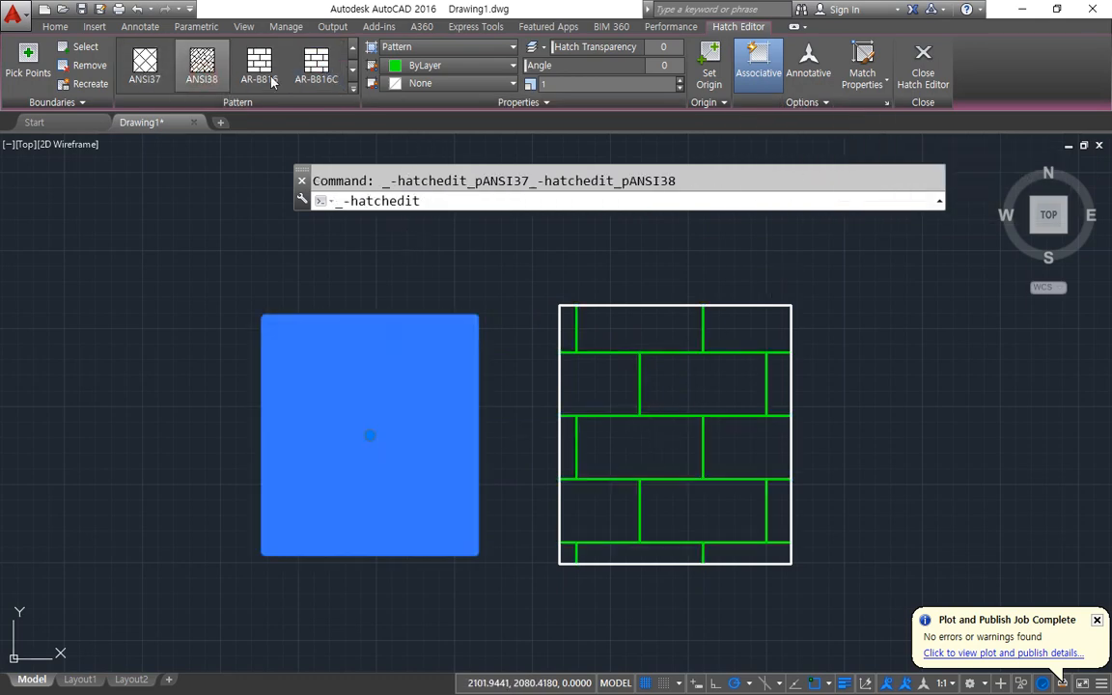
left_click(353, 86)
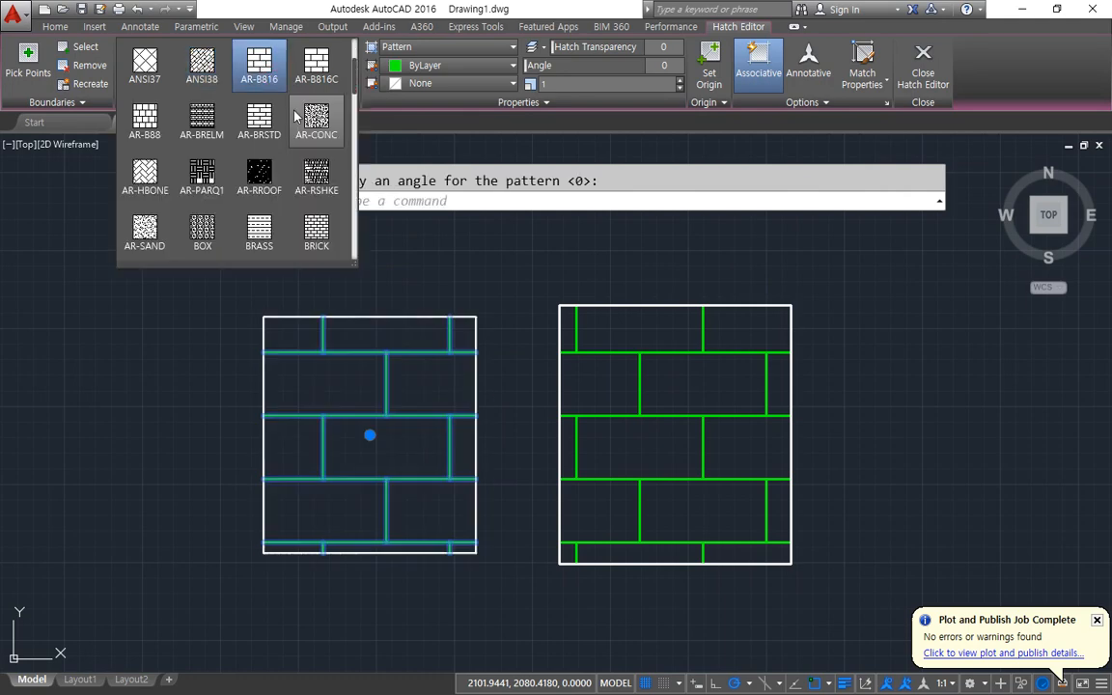
left_click(202, 118)
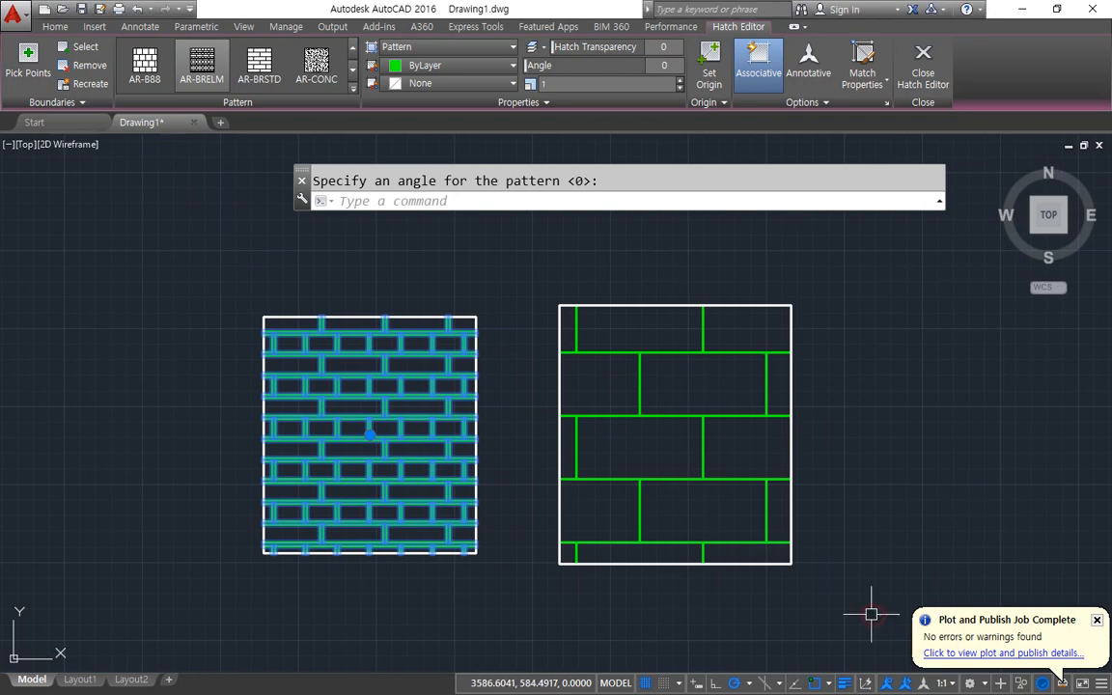
Erase both rectangles together with their brick hatches.
left_click(834, 609)
left_click(216, 236)
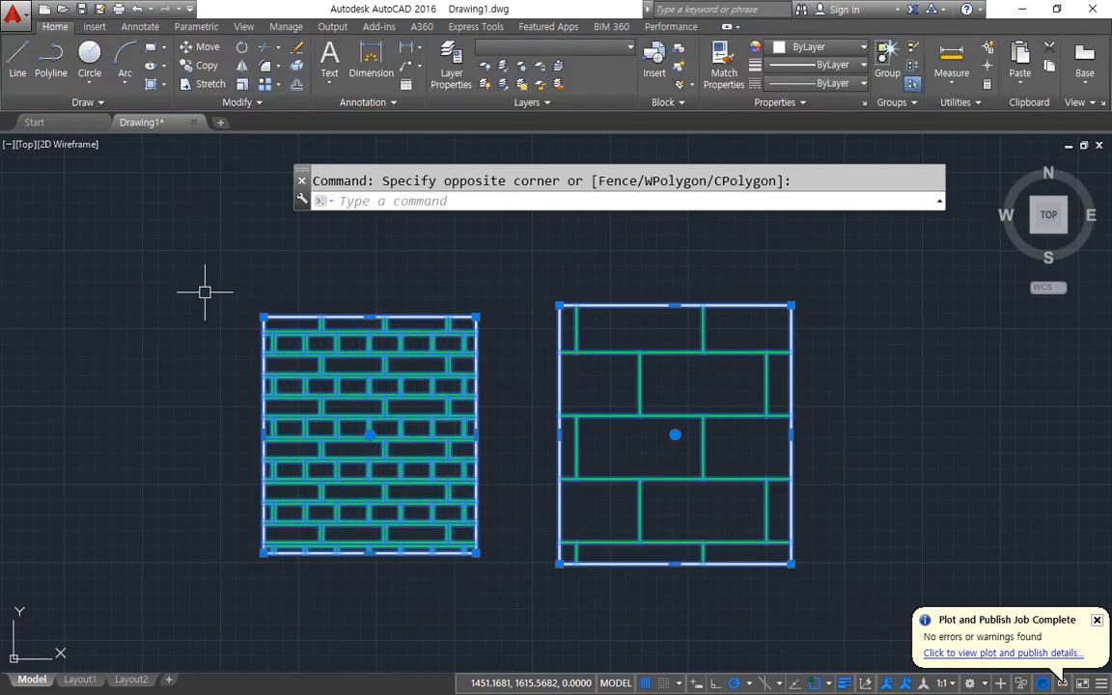
key("Delete")
Draw a long horizontal line across the upper area and a near-vertical line crossing it near its left end.
type("l")
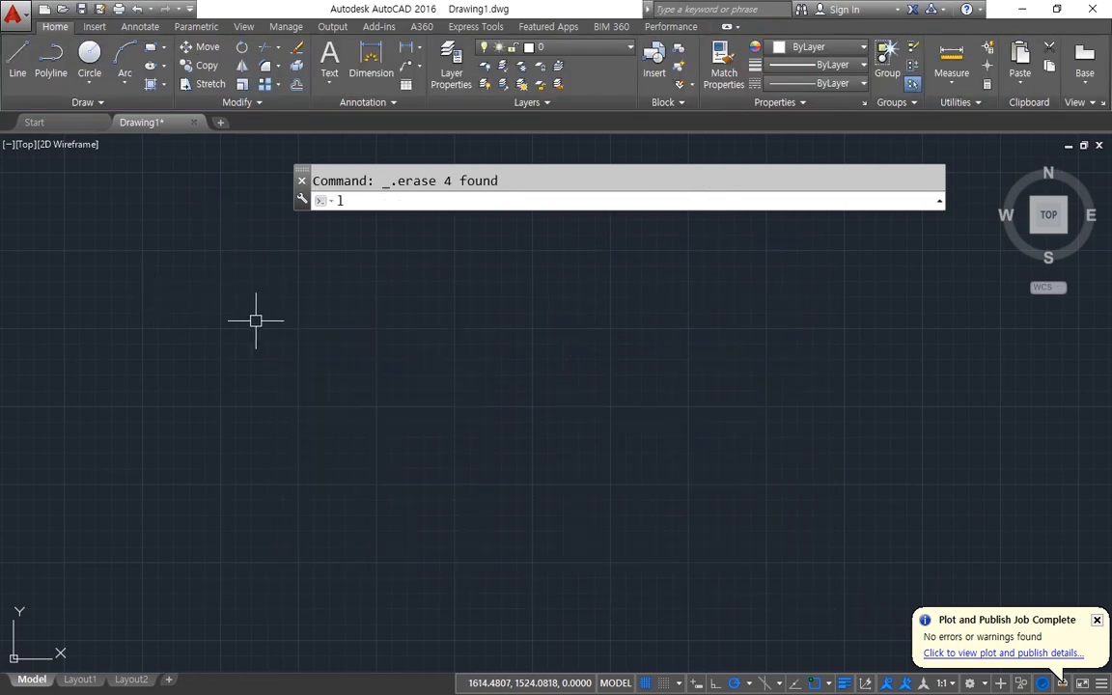
key("Return")
left_click(689, 323)
left_click(222, 323)
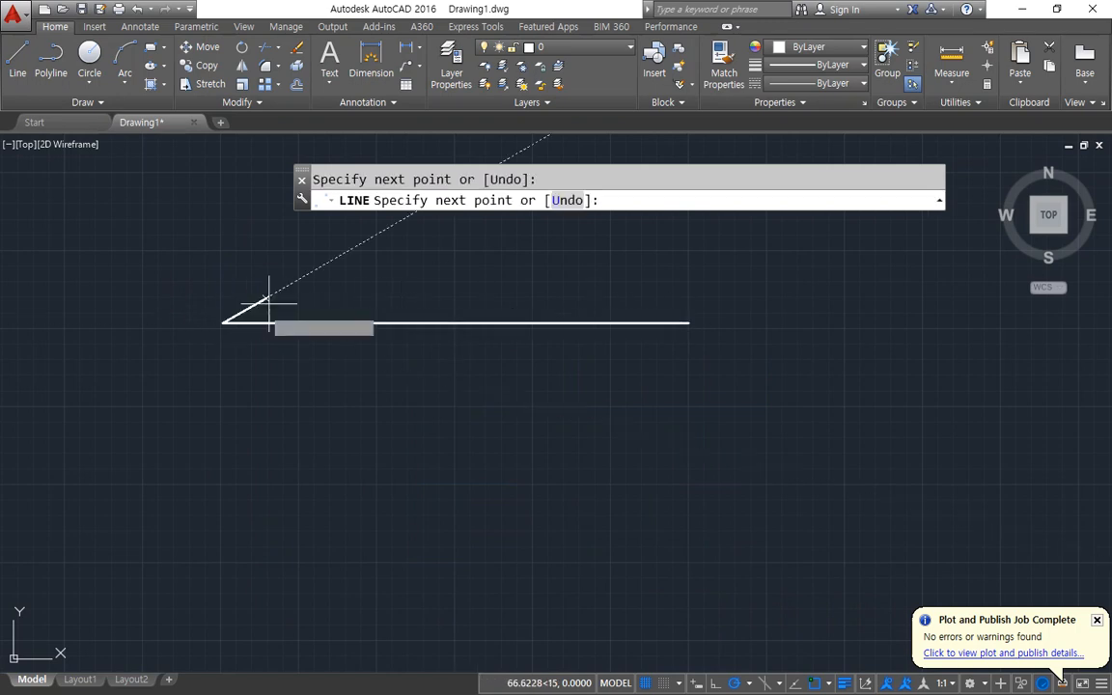
key("Return")
key("Return")
left_click(301, 261)
left_click(310, 625)
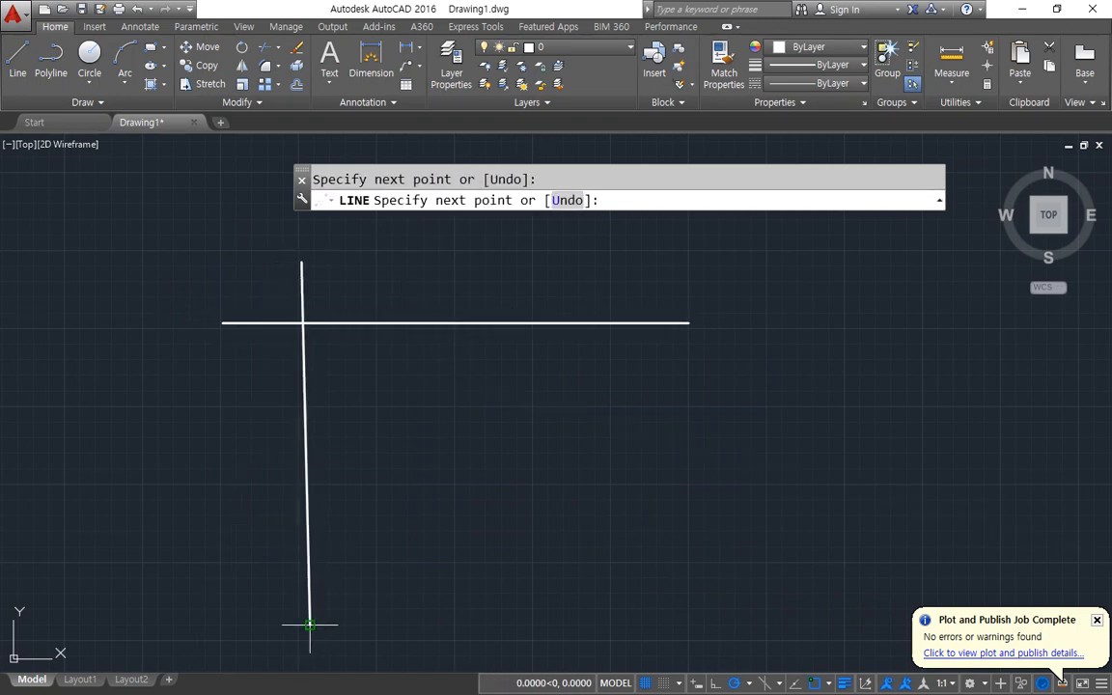
key("Return")
Draw a lower horizontal line and a short right vertical line that crosses it but stops below the upper horizontal line.
key("Return")
left_click(191, 529)
left_click(688, 529)
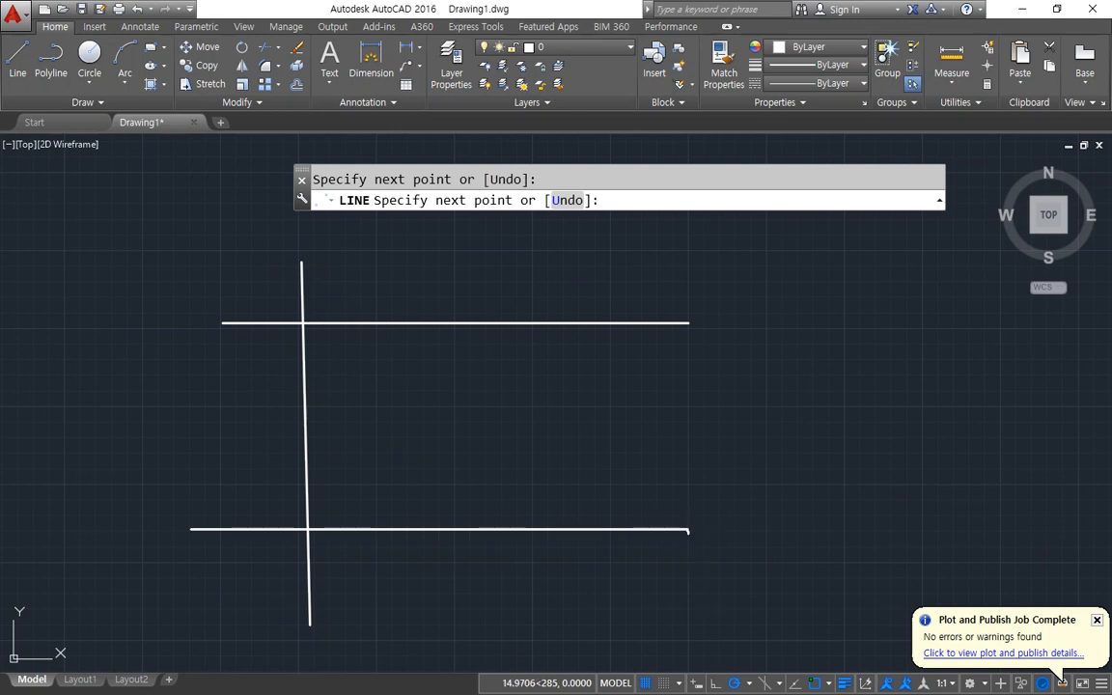
key("Return")
key("Return")
left_click(618, 627)
left_click(617, 410)
key("Return")
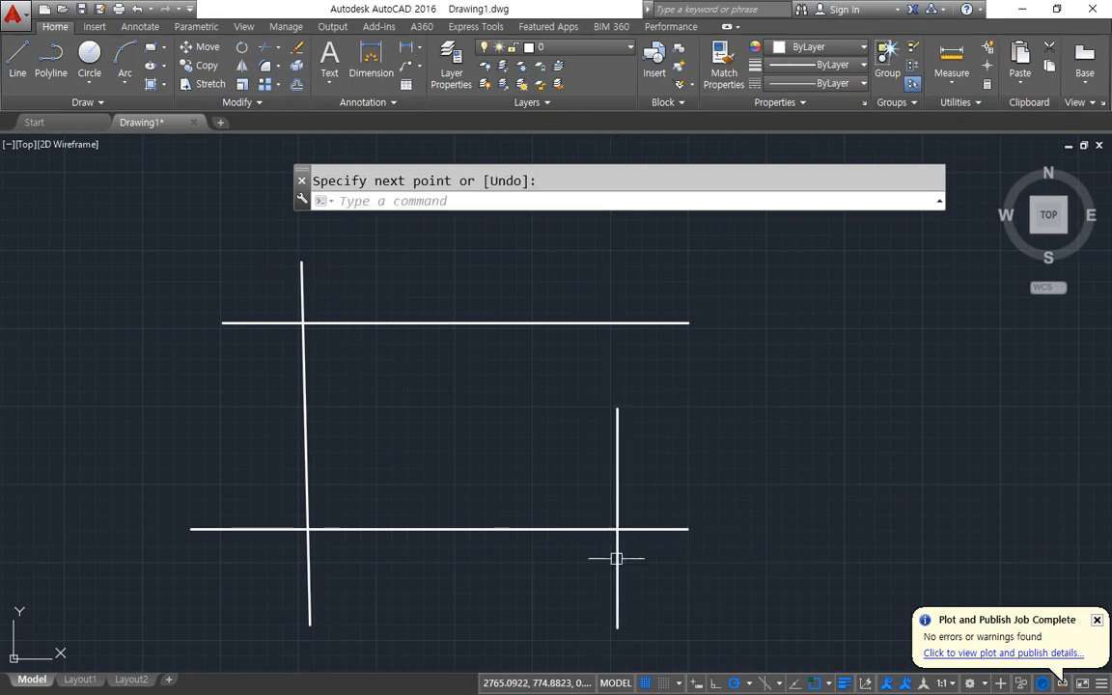
mouse_move(652, 418)
left_mouse_down()
mouse_move(583, 403)
mouse_move(676, 339)
mouse_move(583, 414)
left_mouse_up()
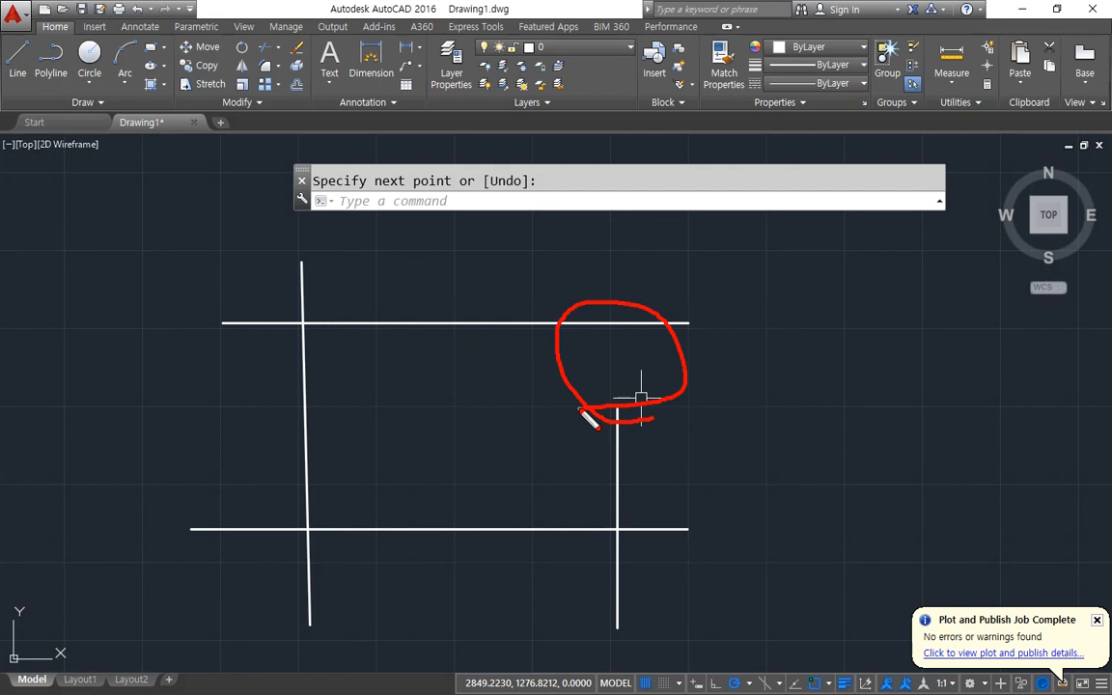
mouse_move(517, 363)
left_mouse_down()
mouse_move(622, 280)
mouse_move(616, 460)
mouse_move(562, 276)
mouse_move(660, 461)
left_mouse_up()
key("e")
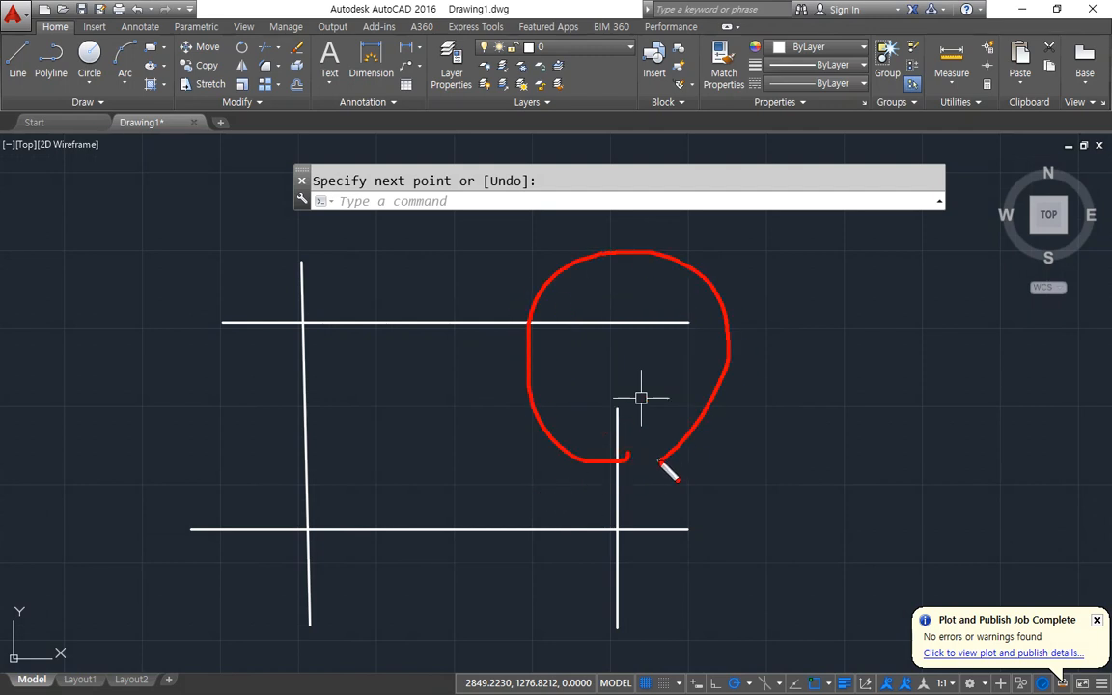
key("Escape")
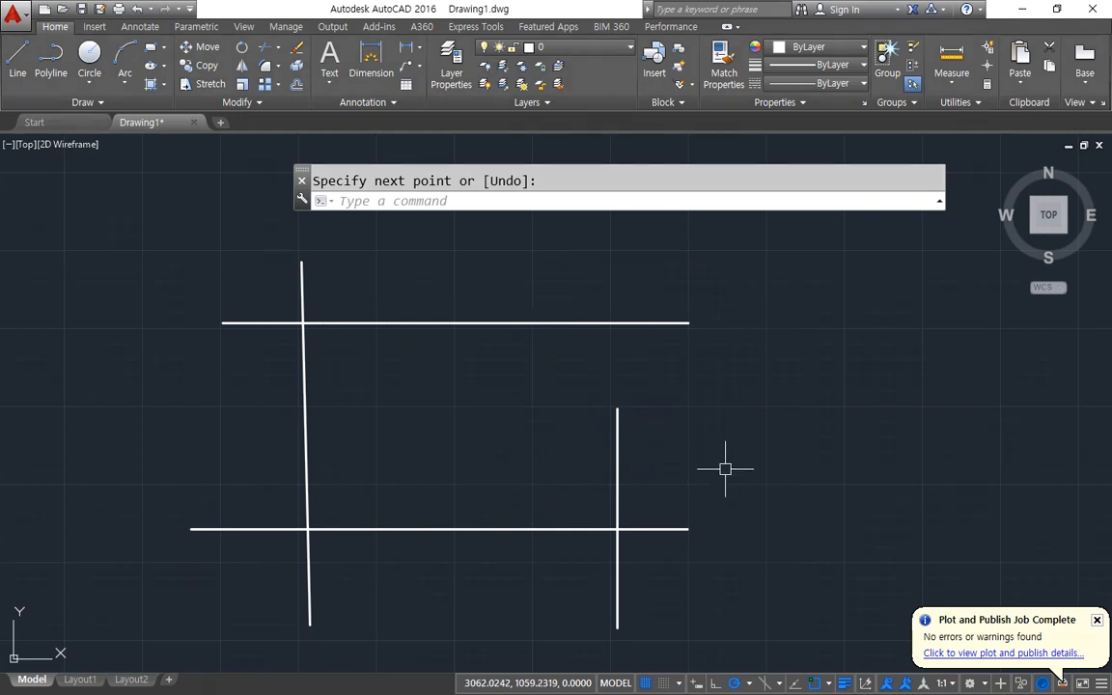
Try to hatch the unclosed area between the four lines with pattern AR-B816 by picking internal points.
type("h")
key("Return")
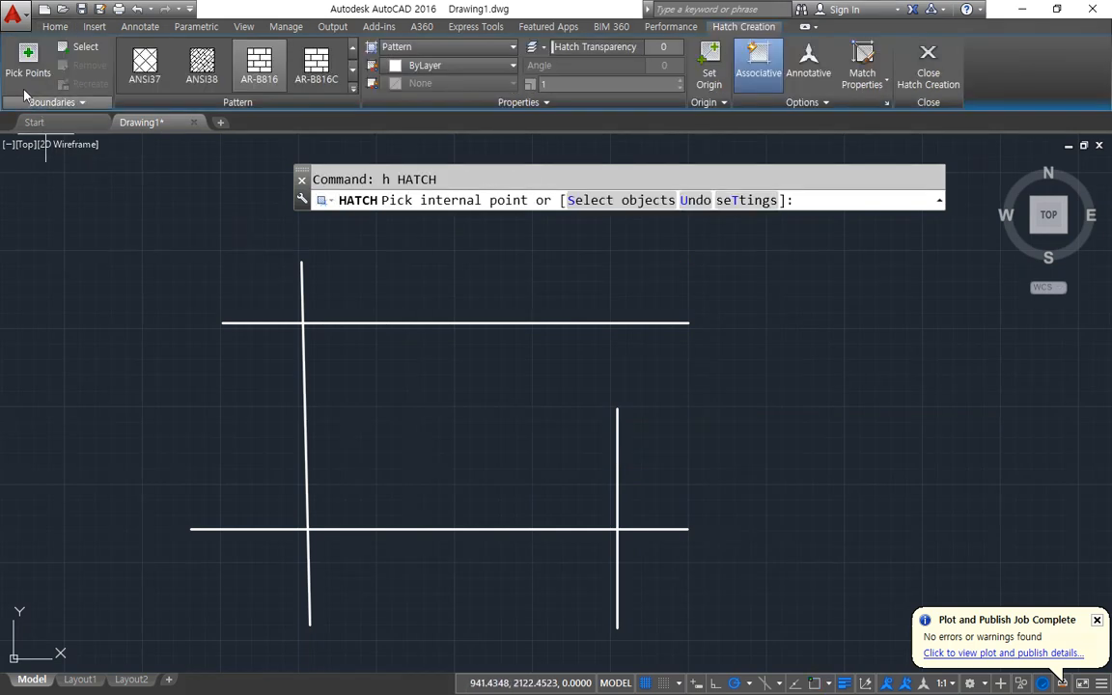
left_click(28, 60)
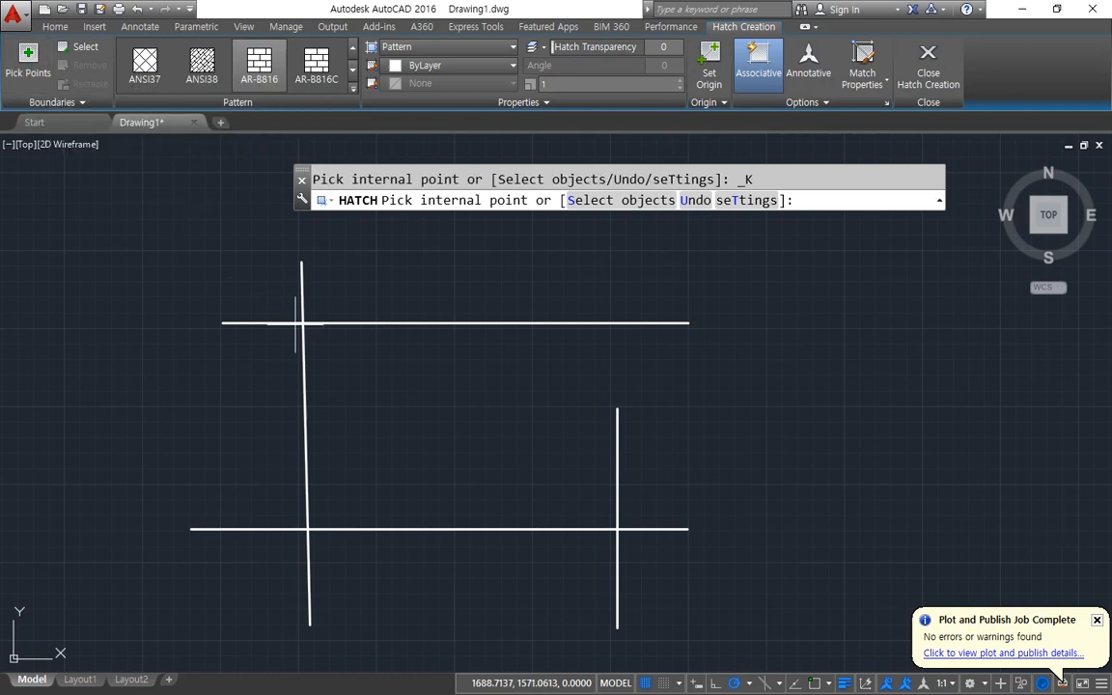
left_click(829, 392)
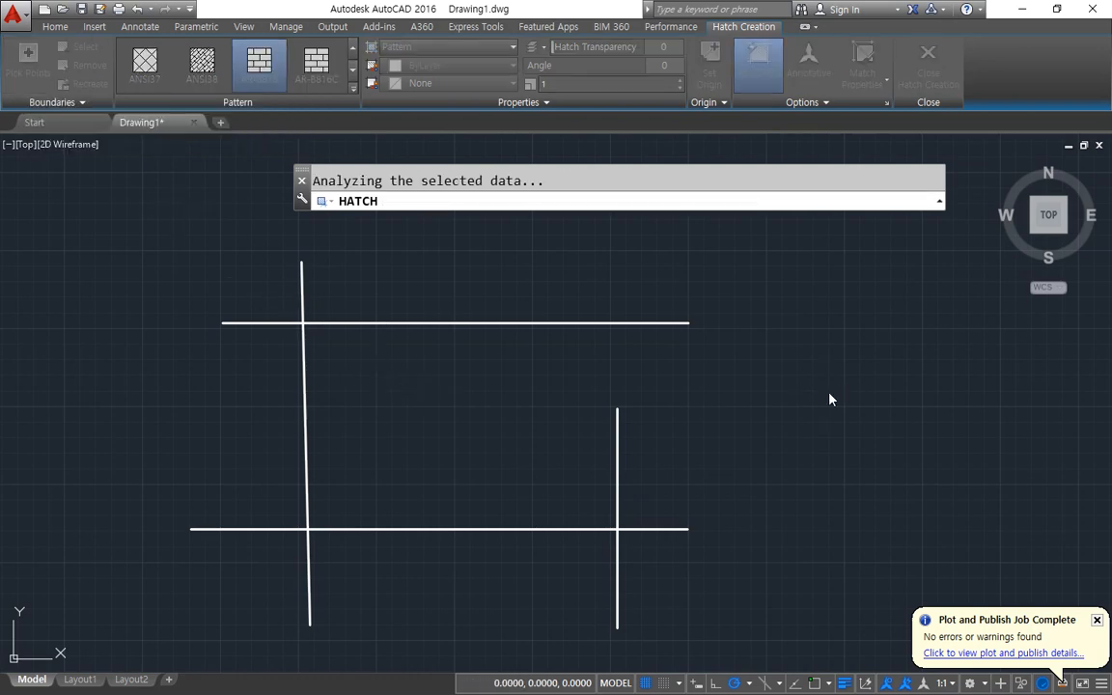
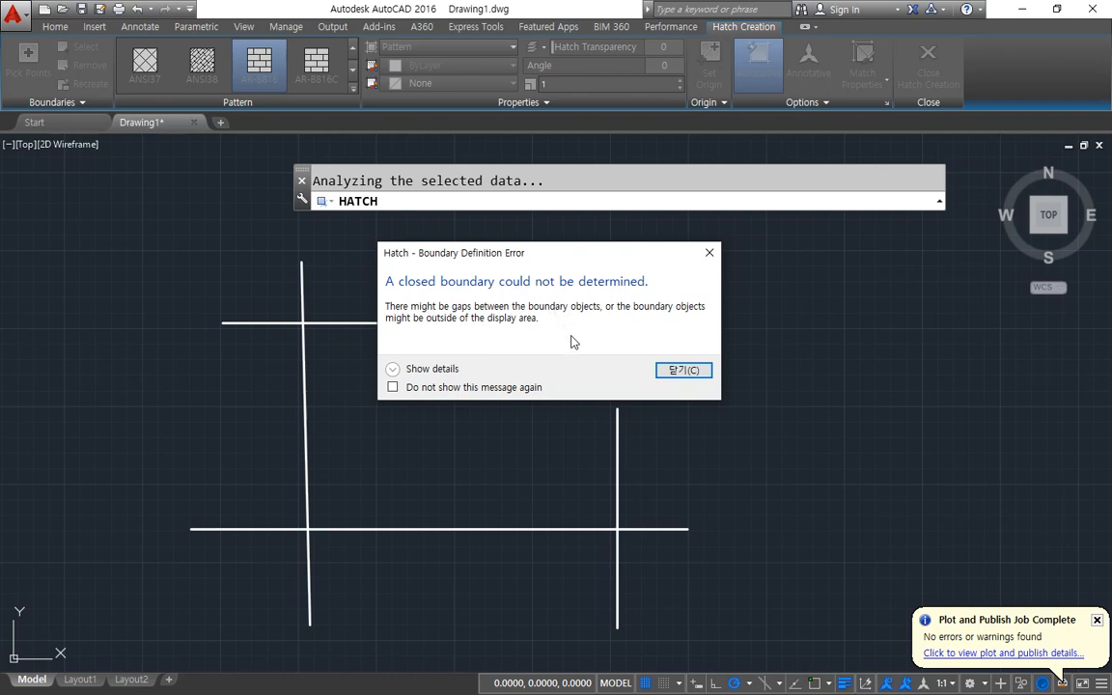
left_click(682, 373)
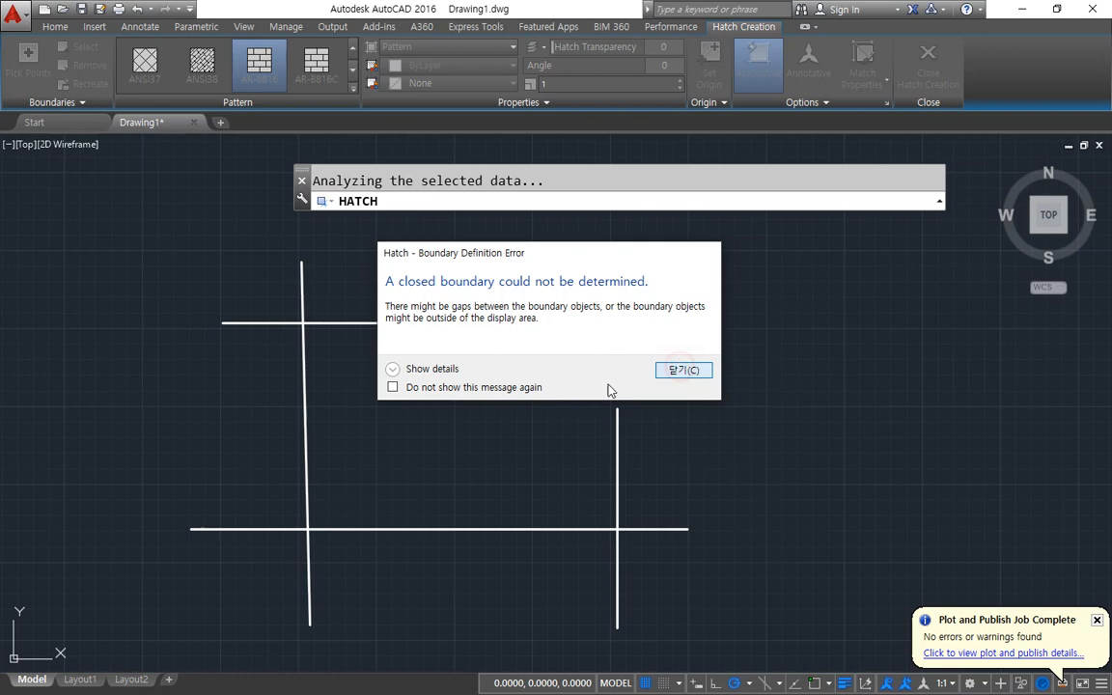
left_click(396, 425)
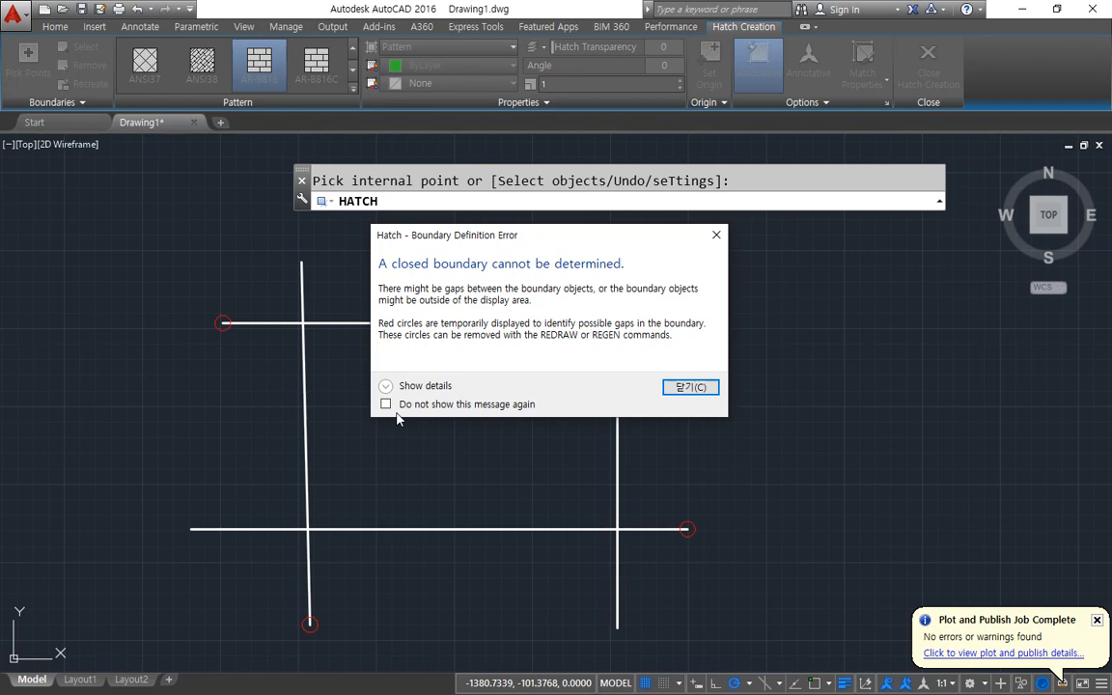
left_click(676, 390)
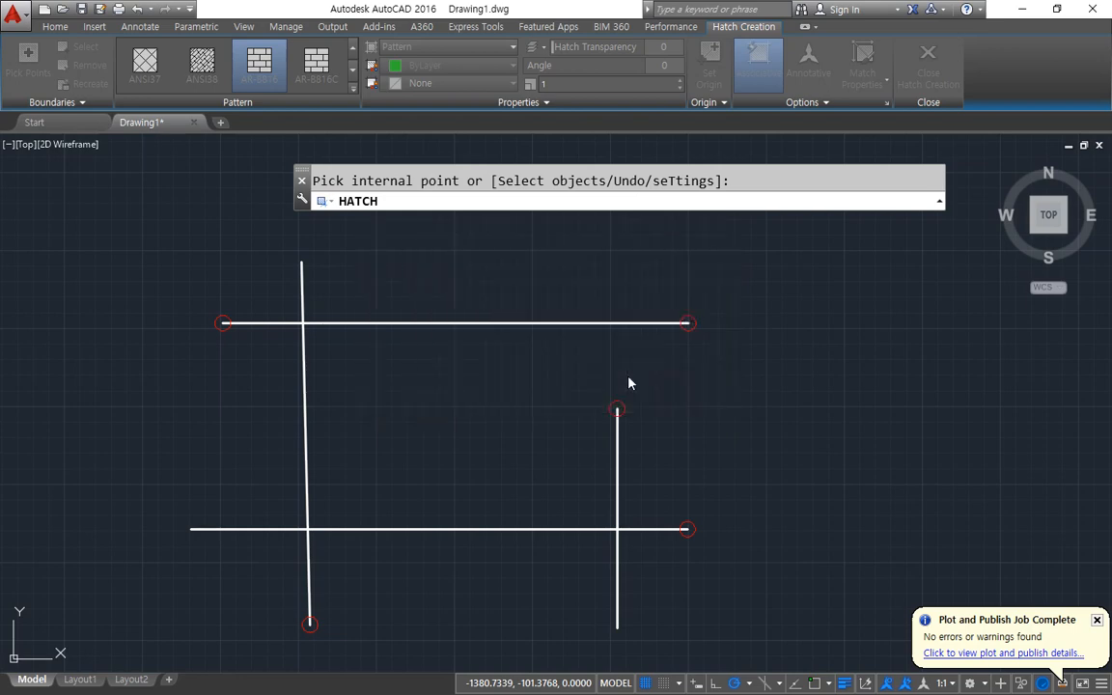
mouse_move(216, 358)
left_mouse_down()
mouse_move(172, 333)
mouse_move(219, 369)
left_mouse_up()
mouse_move(737, 373)
left_mouse_down()
mouse_move(659, 359)
mouse_move(718, 390)
left_mouse_up()
mouse_move(645, 378)
left_mouse_down()
mouse_move(591, 425)
mouse_move(675, 445)
left_mouse_up()
mouse_move(719, 490)
left_mouse_down()
mouse_move(665, 555)
mouse_move(740, 507)
left_mouse_up()
mouse_move(266, 595)
left_mouse_down()
mouse_move(338, 611)
mouse_move(275, 591)
left_mouse_up()
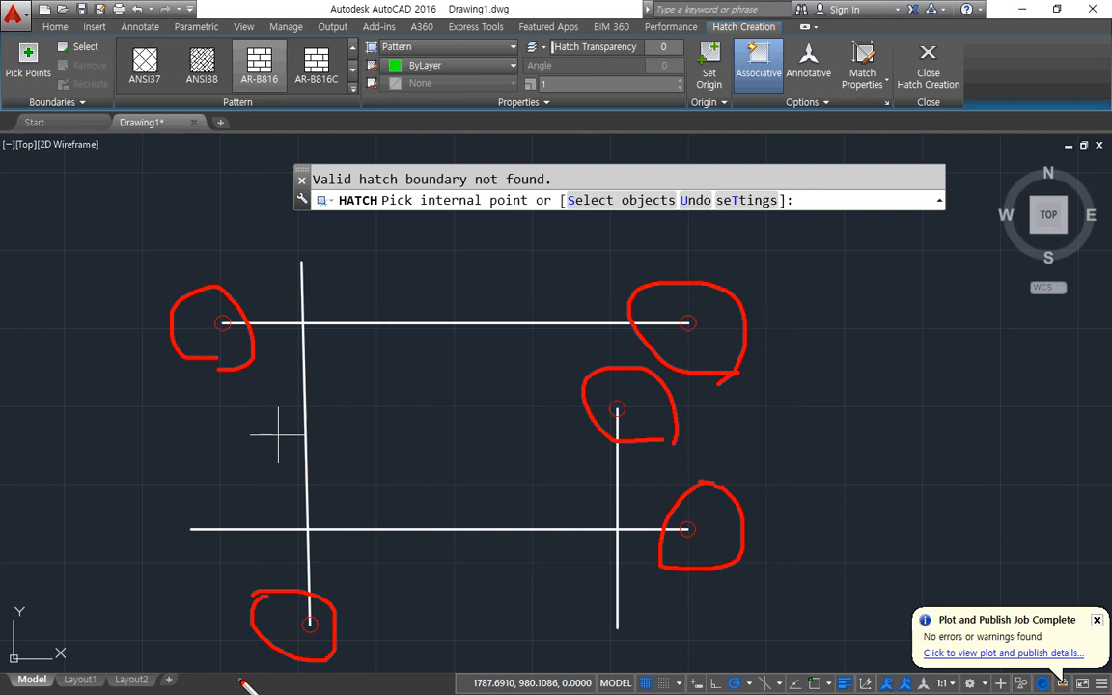
key("Escape")
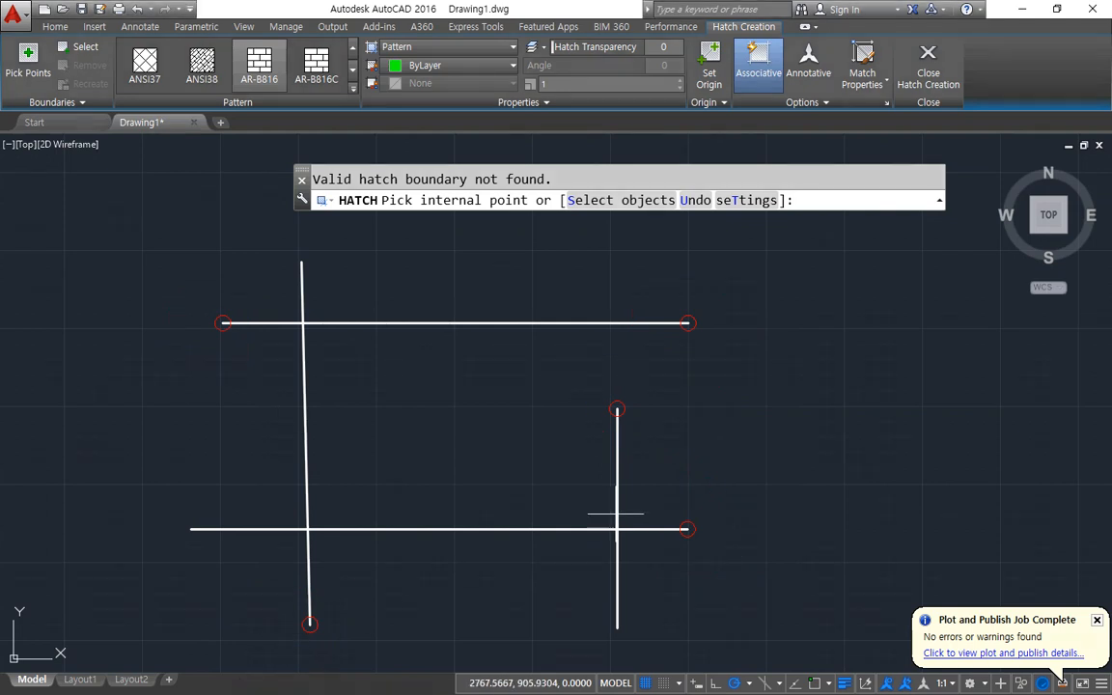
Leave the Hatch command and stretch the right vertical line's upper end past the upper horizontal line to close the area.
key("Escape")
left_click(617, 443)
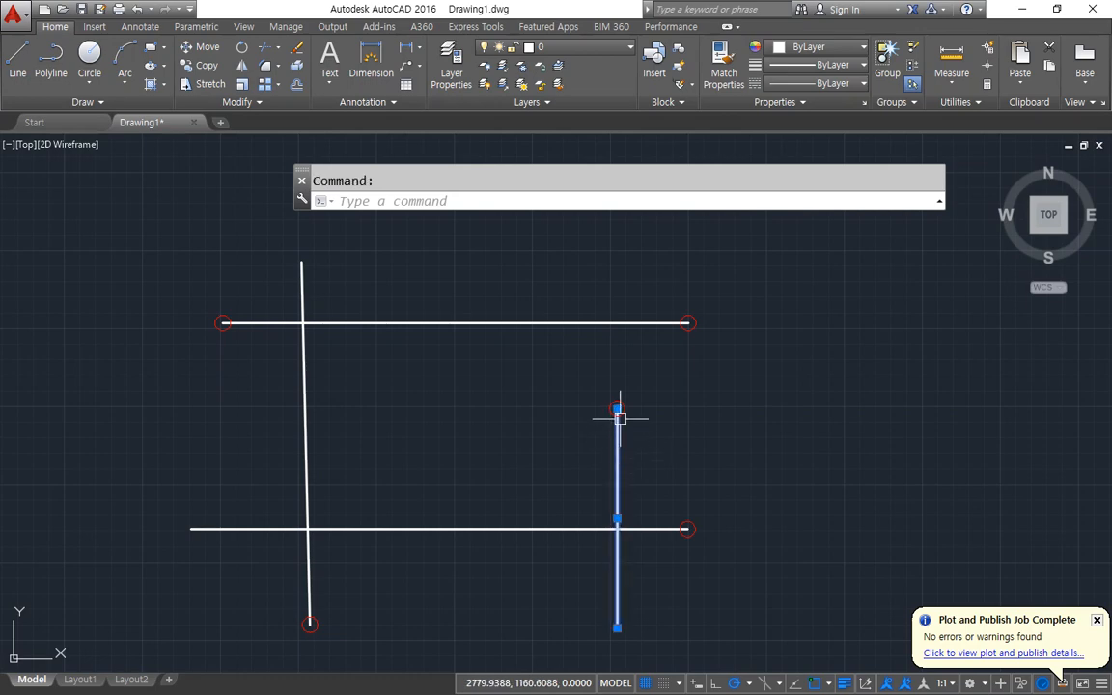
left_click(617, 409)
key("Escape")
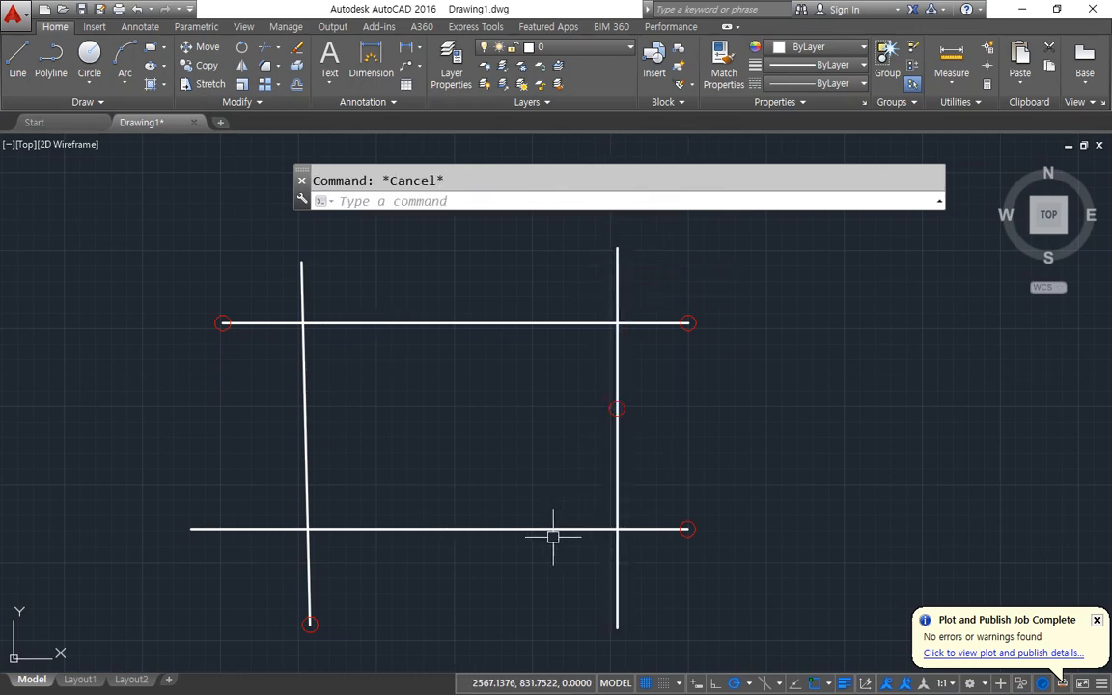
Hatch the closed area between the four crossing lines with pattern AR-B816 by picking an internal point.
type("h")
key("Return")
left_click(495, 405)
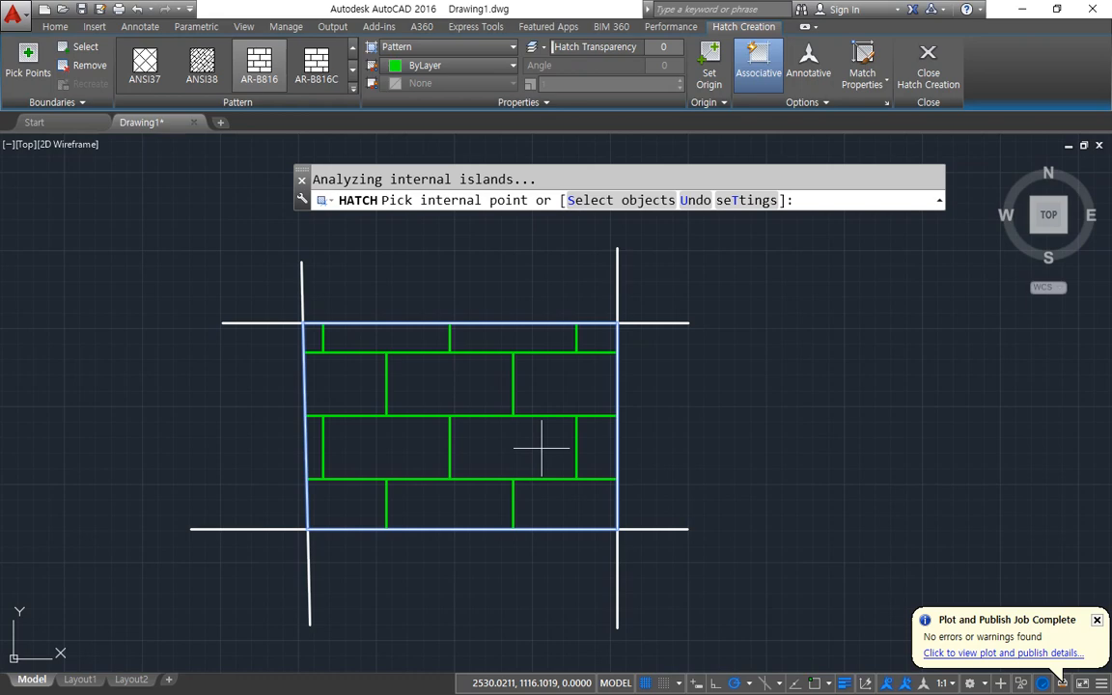
key("Escape")
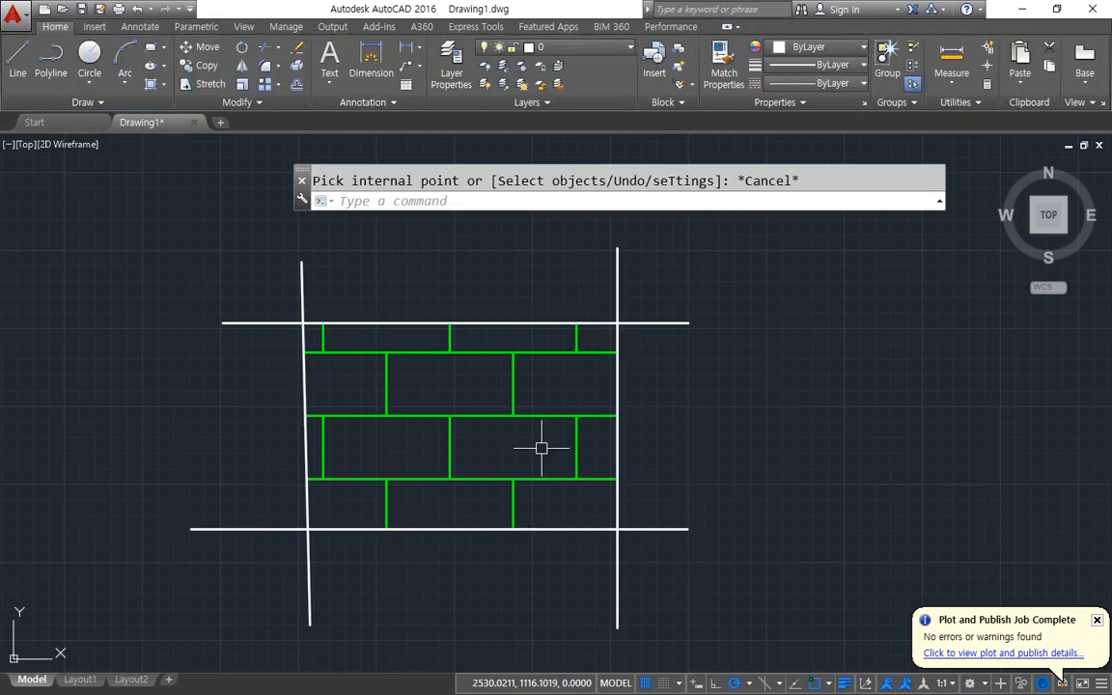
Erase the brick hatch from the area between the four lines.
left_click(607, 506)
left_click(522, 387)
key("Delete")
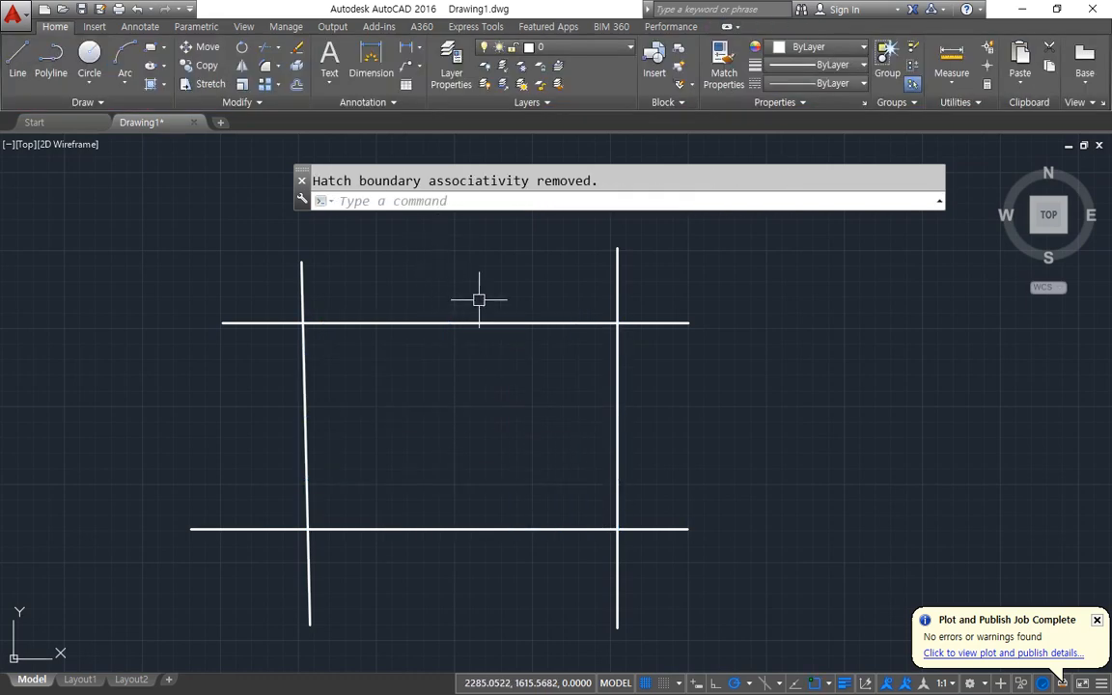
type("h")
key("Return")
key("Escape")
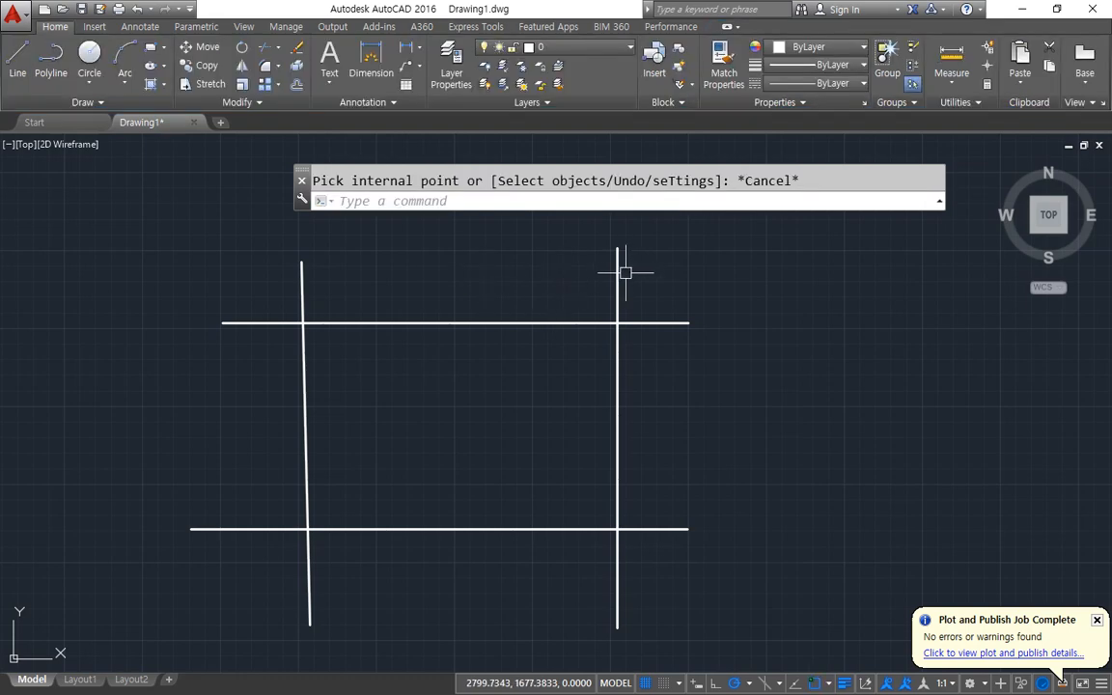
Shorten the right vertical line by moving its upper end below the upper horizontal line, leaving a gap in the boundary.
left_click(619, 266)
left_click(617, 251)
left_click(618, 377)
key("Escape")
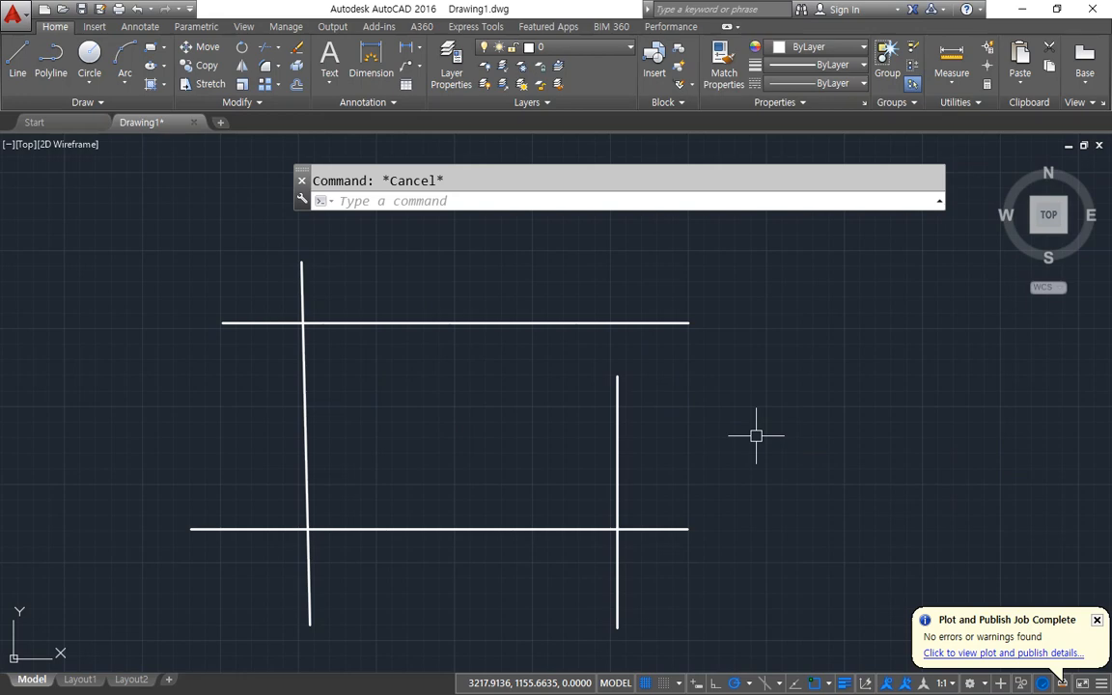
Hatch with pattern AR-B816 using the Select boundary option, choosing all four lines as boundary objects.
type("h")
key("Return")
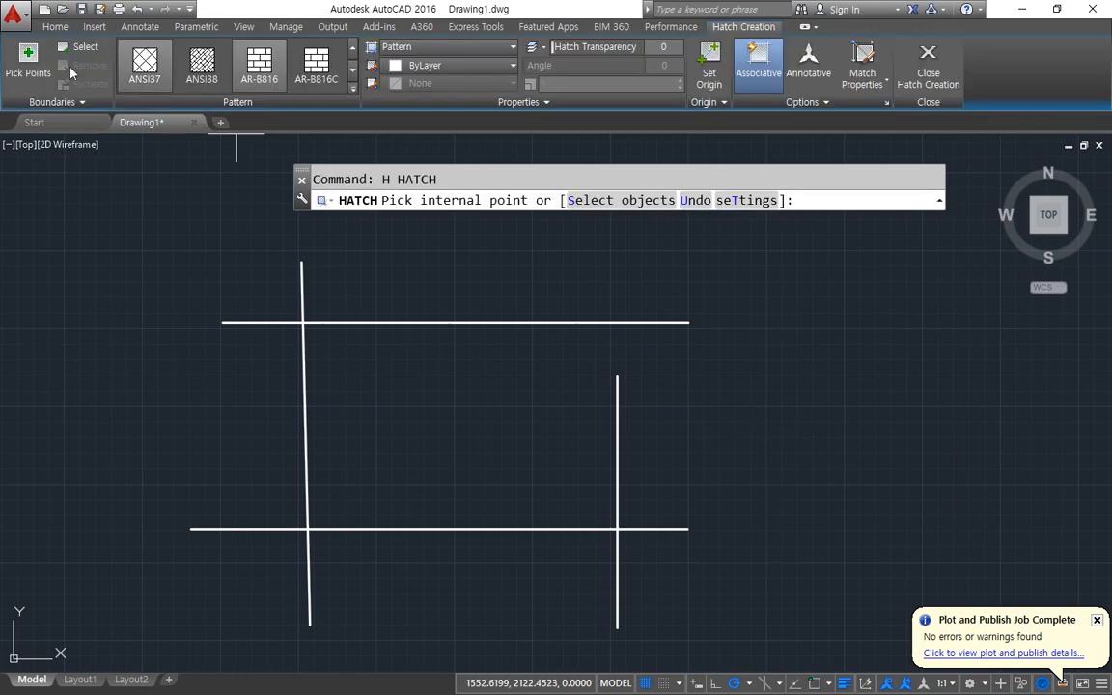
left_click(70, 52)
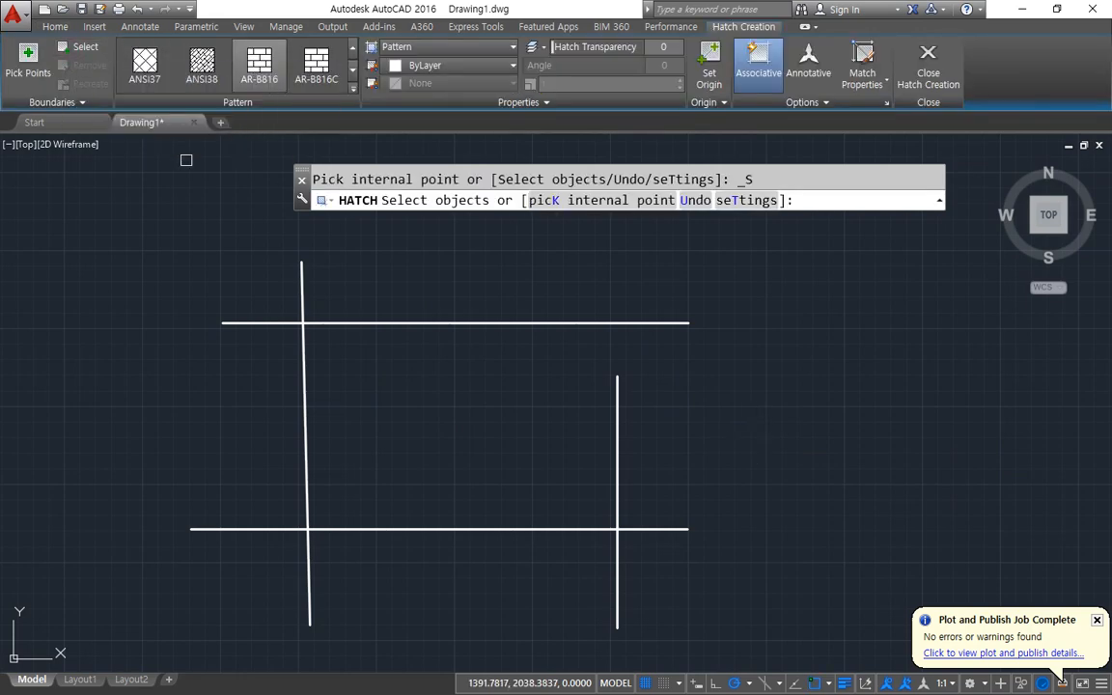
left_click(643, 565)
left_click(309, 307)
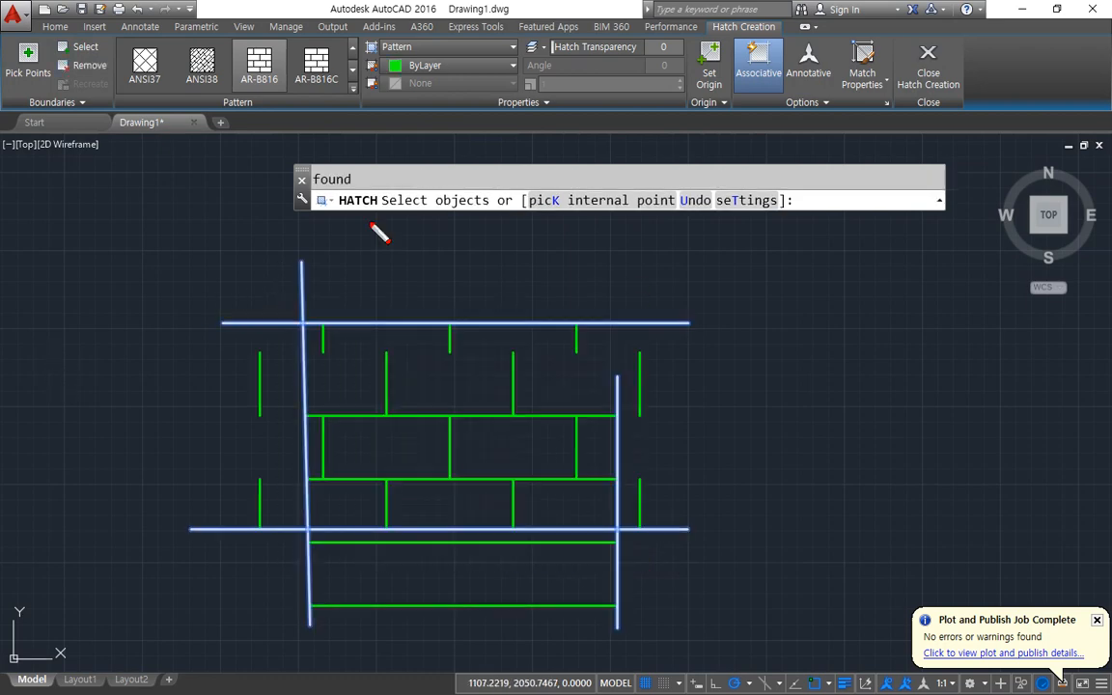
mouse_move(295, 329)
left_mouse_down()
mouse_move(275, 334)
mouse_move(232, 304)
mouse_move(291, 331)
mouse_move(318, 260)
mouse_move(304, 321)
left_mouse_up()
mouse_move(307, 532)
left_mouse_down()
mouse_move(276, 498)
mouse_move(305, 534)
mouse_move(293, 625)
mouse_move(315, 558)
mouse_move(309, 536)
left_mouse_up()
mouse_move(656, 650)
left_mouse_down()
mouse_move(642, 580)
mouse_move(636, 645)
left_mouse_up()
mouse_move(678, 550)
left_mouse_down()
mouse_move(710, 526)
mouse_move(655, 554)
left_mouse_up()
mouse_move(691, 321)
left_mouse_down()
mouse_move(627, 273)
mouse_move(691, 316)
left_mouse_up()
mouse_move(629, 391)
left_mouse_down()
mouse_move(343, 384)
mouse_move(290, 328)
left_mouse_up()
mouse_move(368, 312)
left_mouse_down()
mouse_move(616, 356)
mouse_move(574, 413)
left_mouse_up()
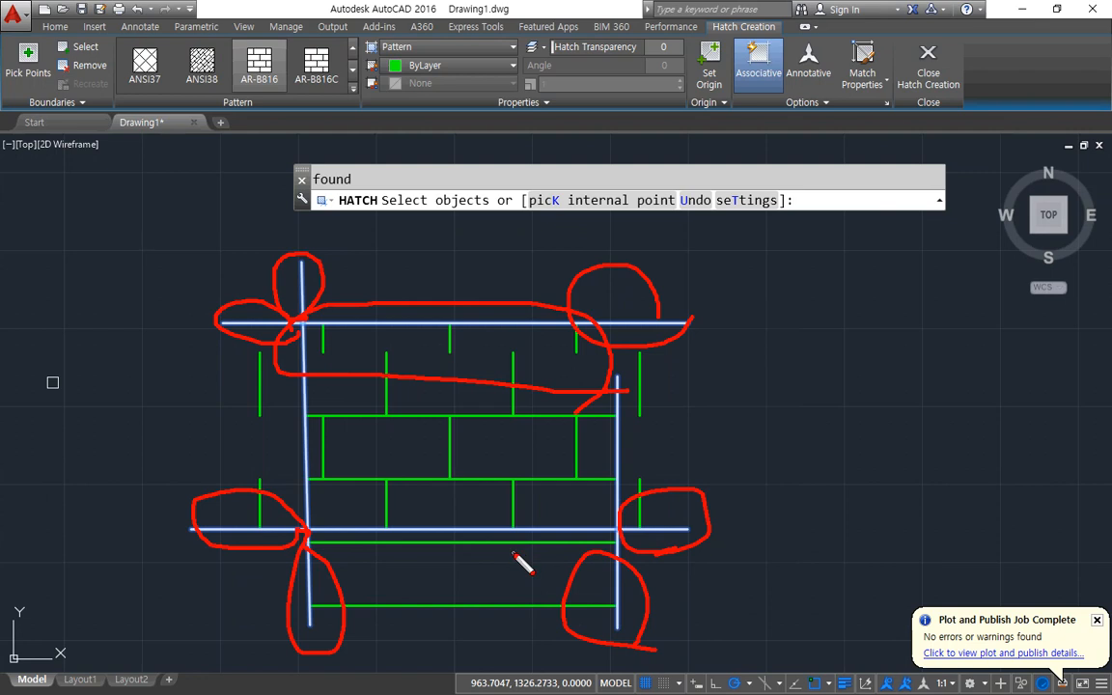
key("Escape")
Leave the Hatch command and erase the brick hatch spanning the four boundary lines.
key("Escape")
left_click(516, 479)
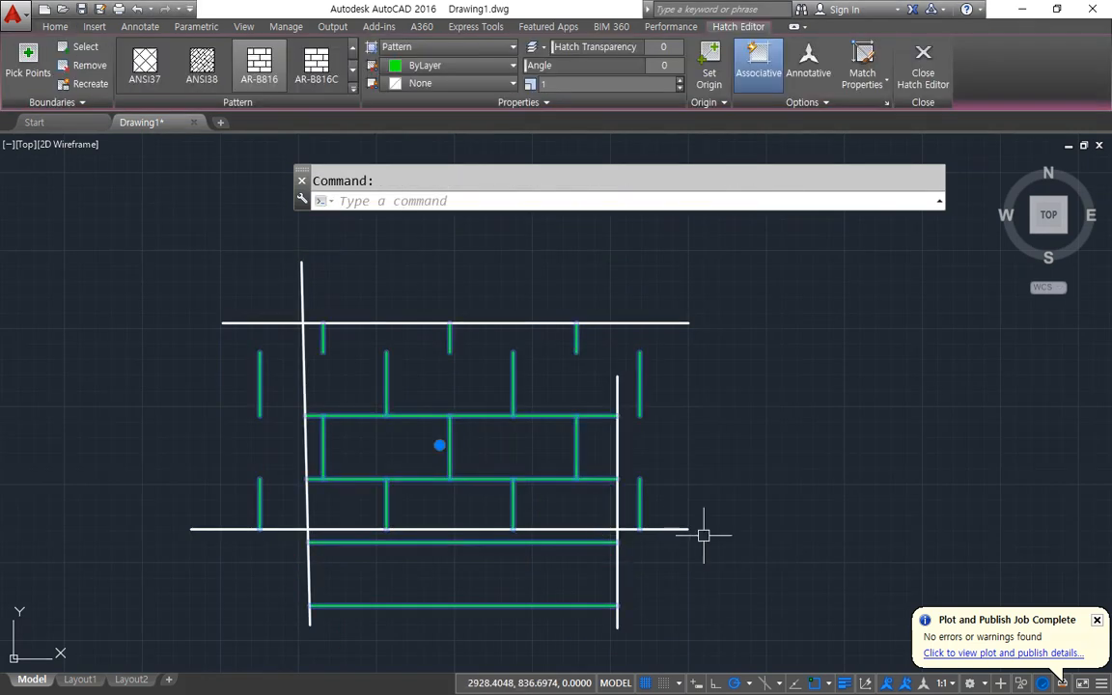
key("Delete")
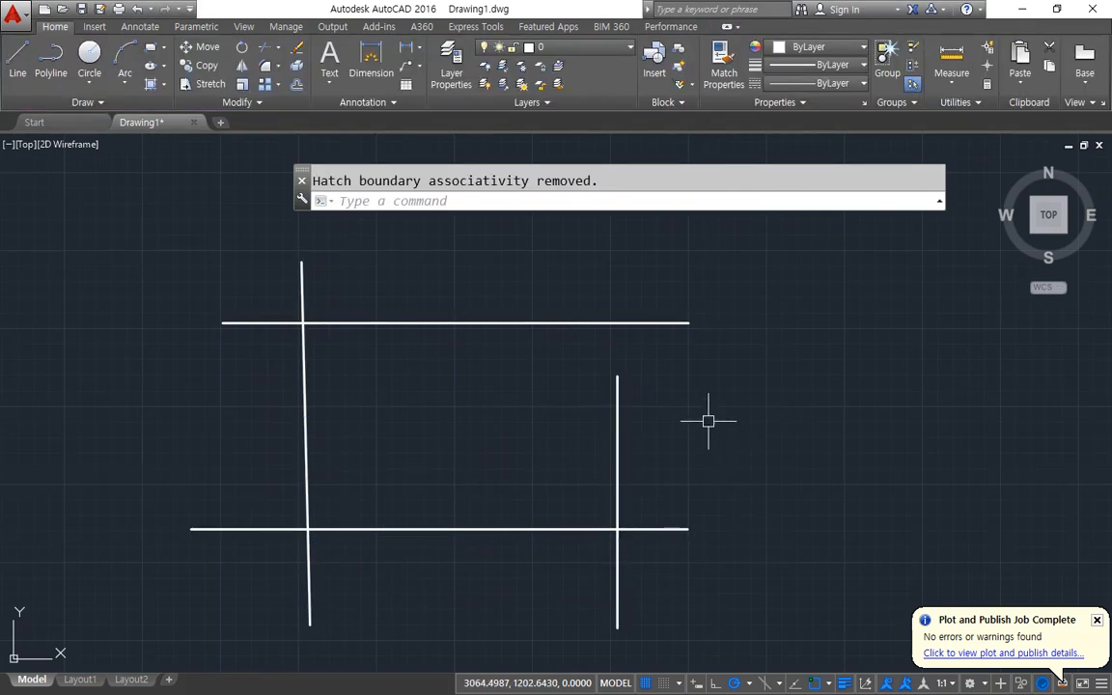
Draw a vertical line from the upper end of the shortened right line to above the upper horizontal line, closing the gap.
type("l")
key("Return")
left_click(618, 374)
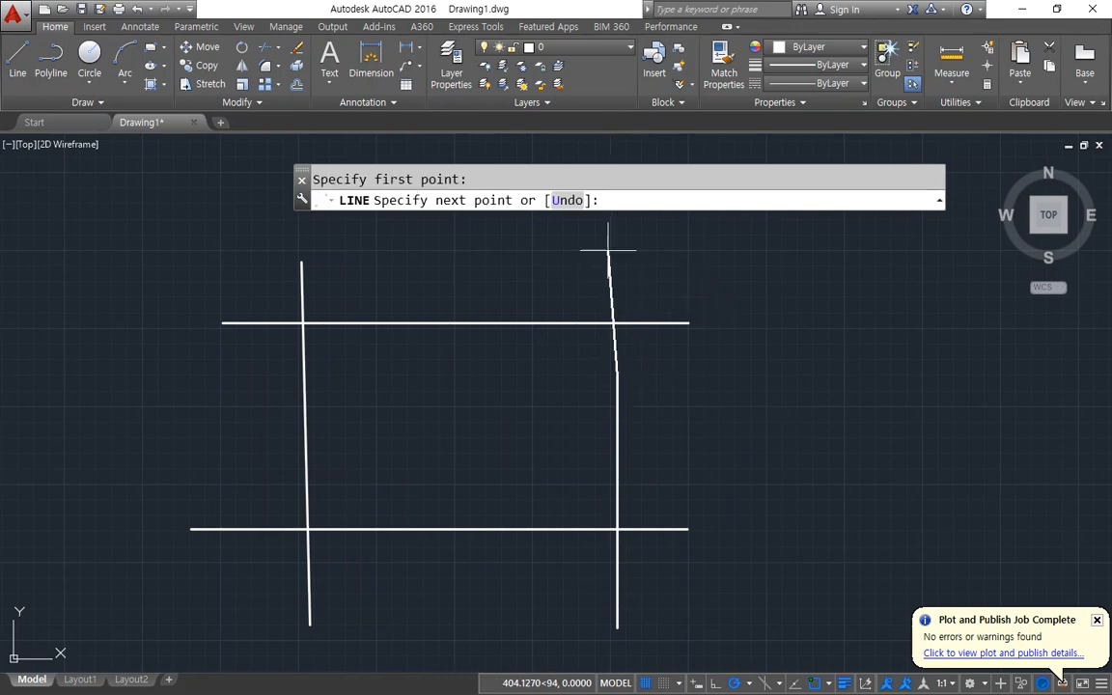
left_click(618, 247)
key("Return")
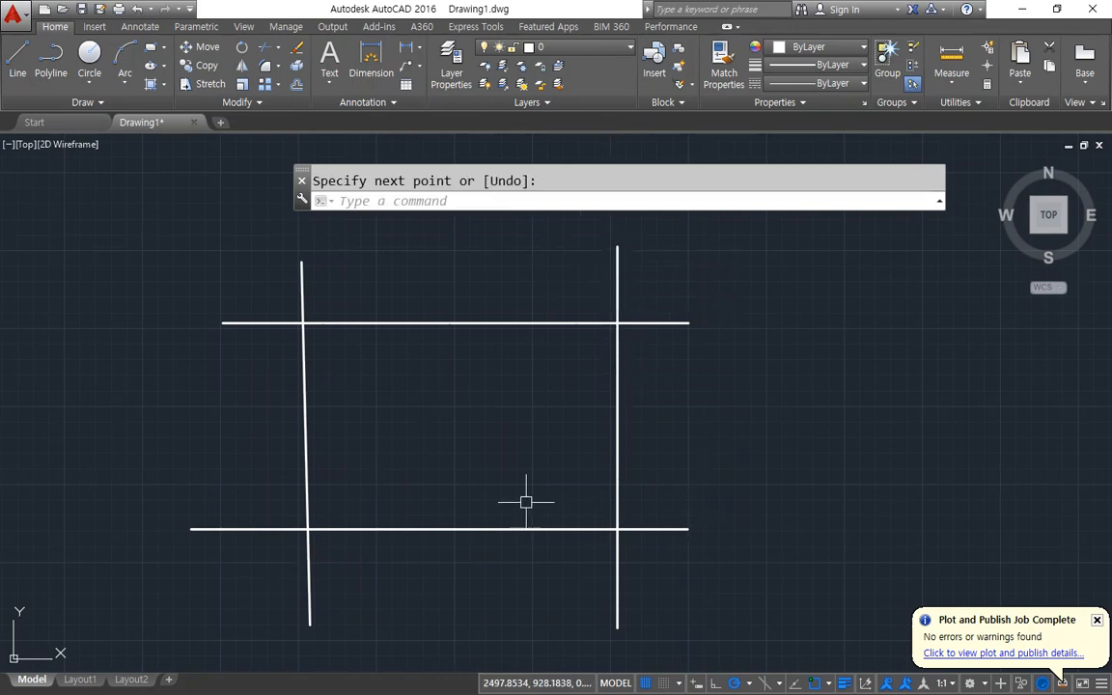
Hatch the closed area between the lines with pattern AR-B816 by picking an internal point.
type("h")
key("Return")
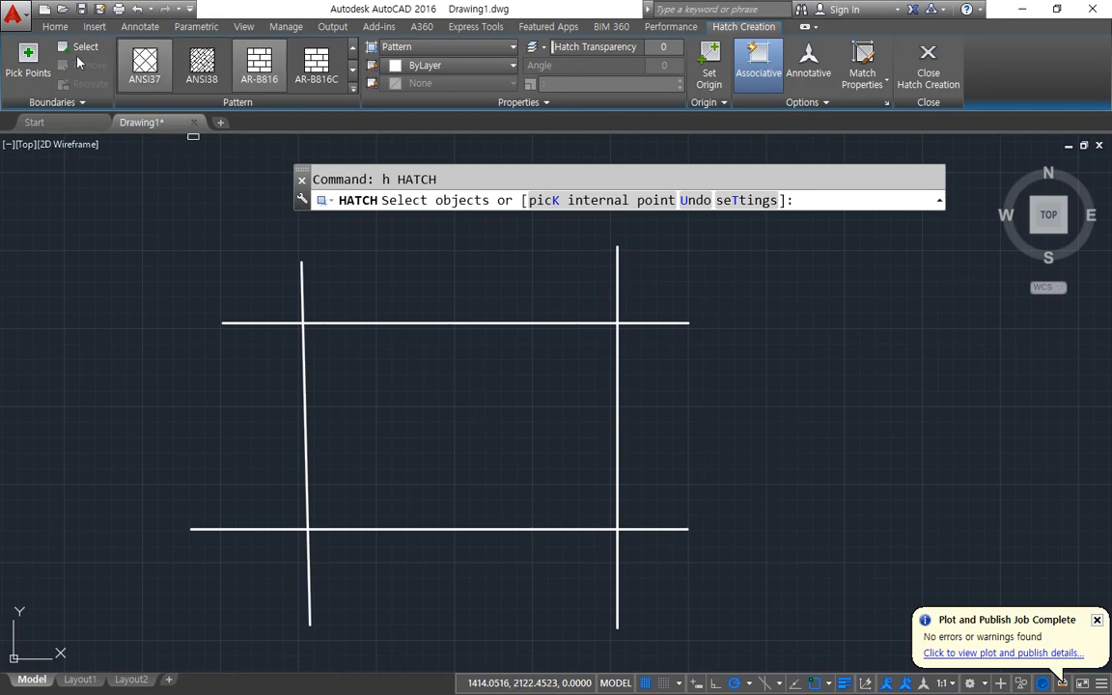
left_click(28, 60)
left_click(513, 476)
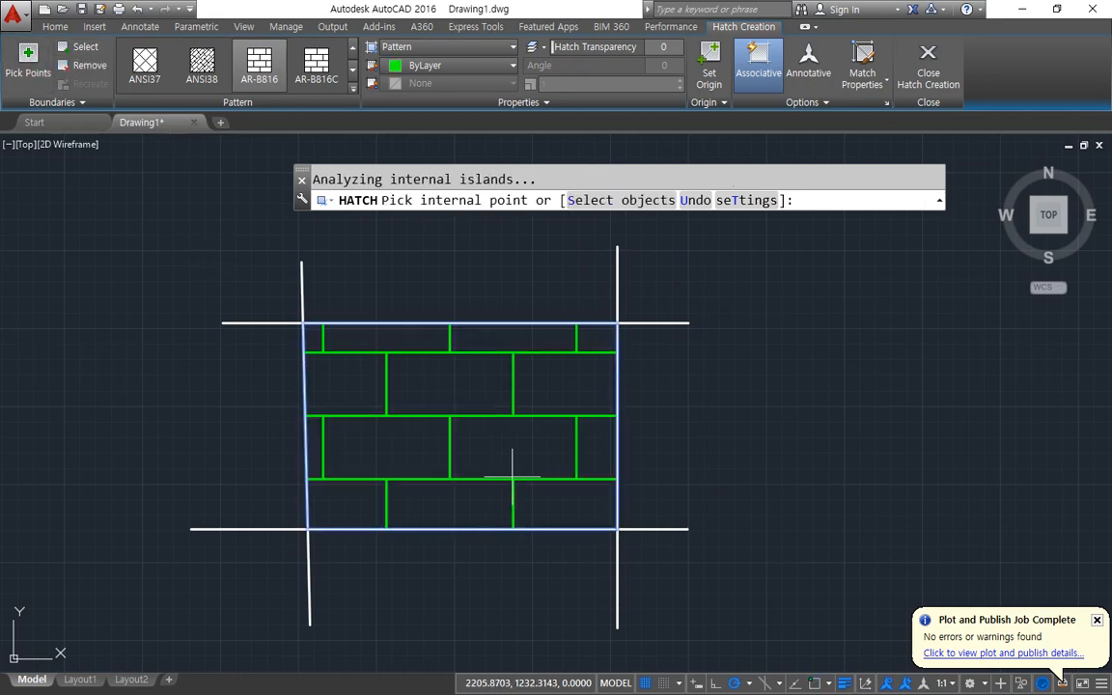
key("Return")
Erase the short upper segment of the right vertical line and the brick hatch between the lines.
left_click(615, 270)
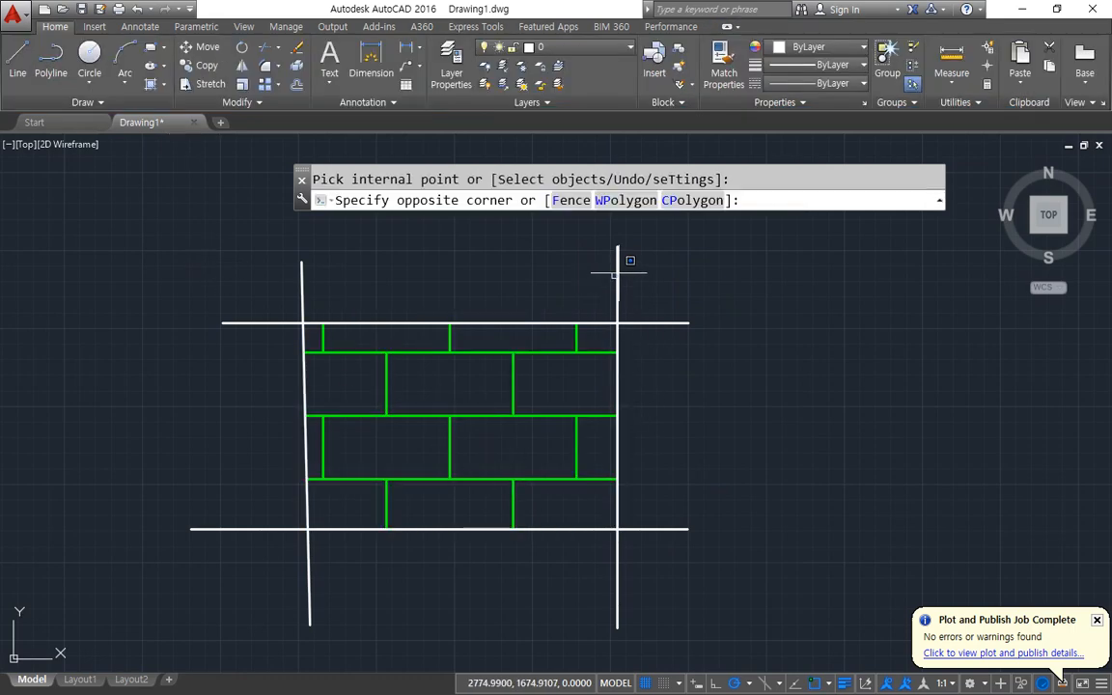
left_click(616, 292)
key("Delete")
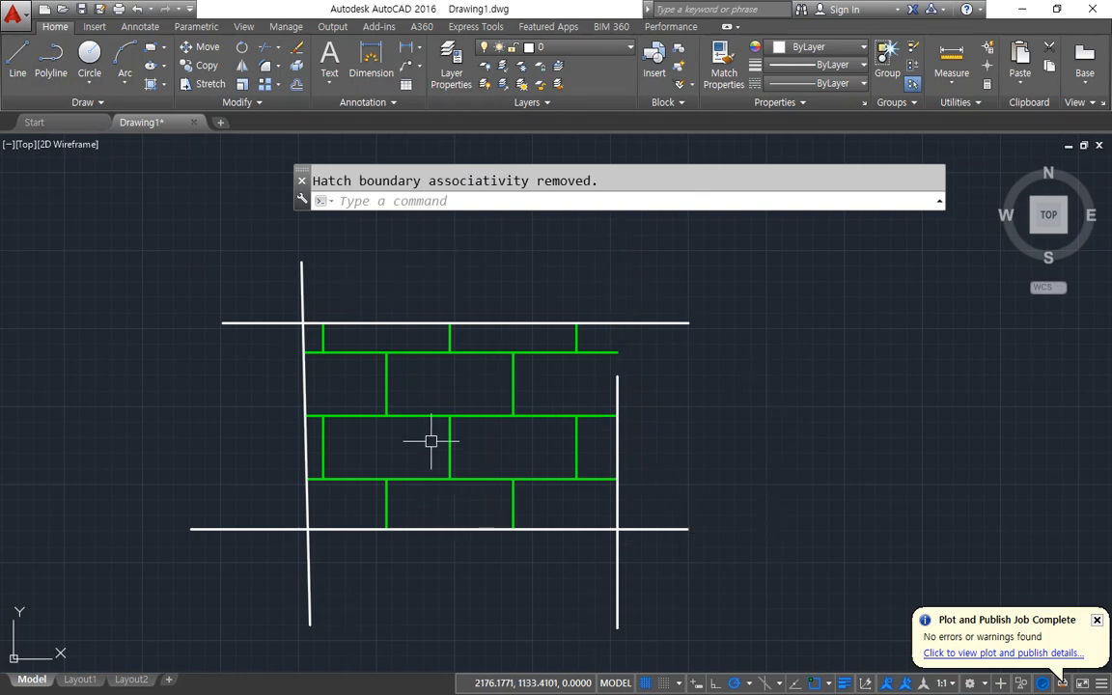
left_click(447, 415)
key("Delete")
Stretch the upper end of the right vertical line straight up past the upper horizontal line to close the boundary.
left_click(616, 416)
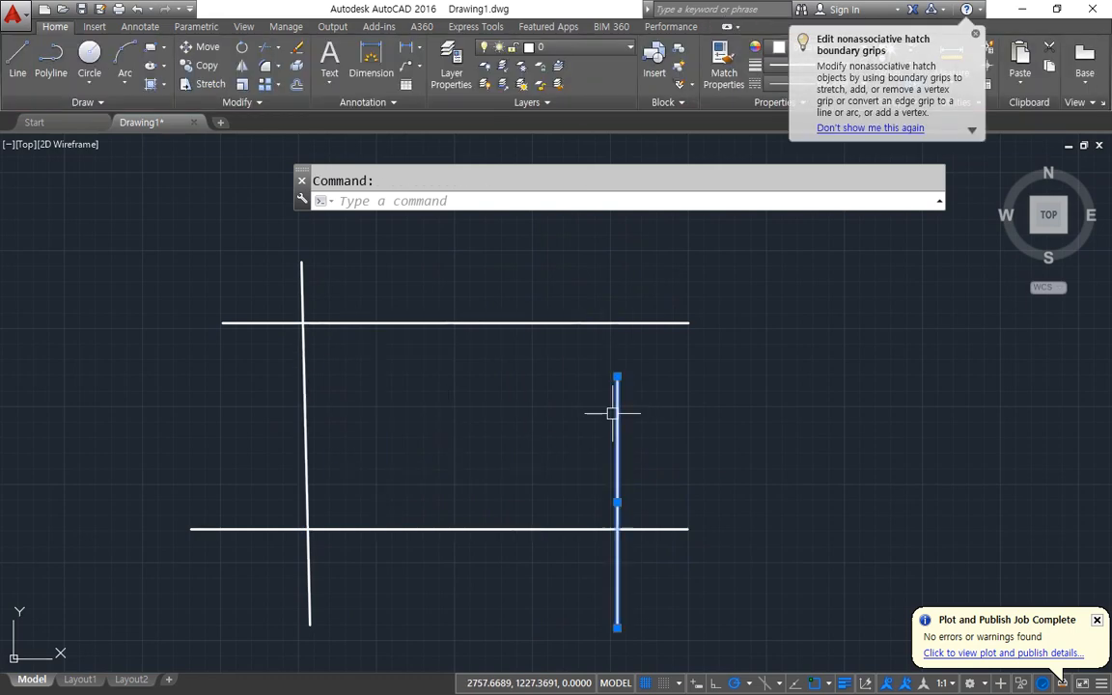
left_click(617, 376)
left_click(617, 260)
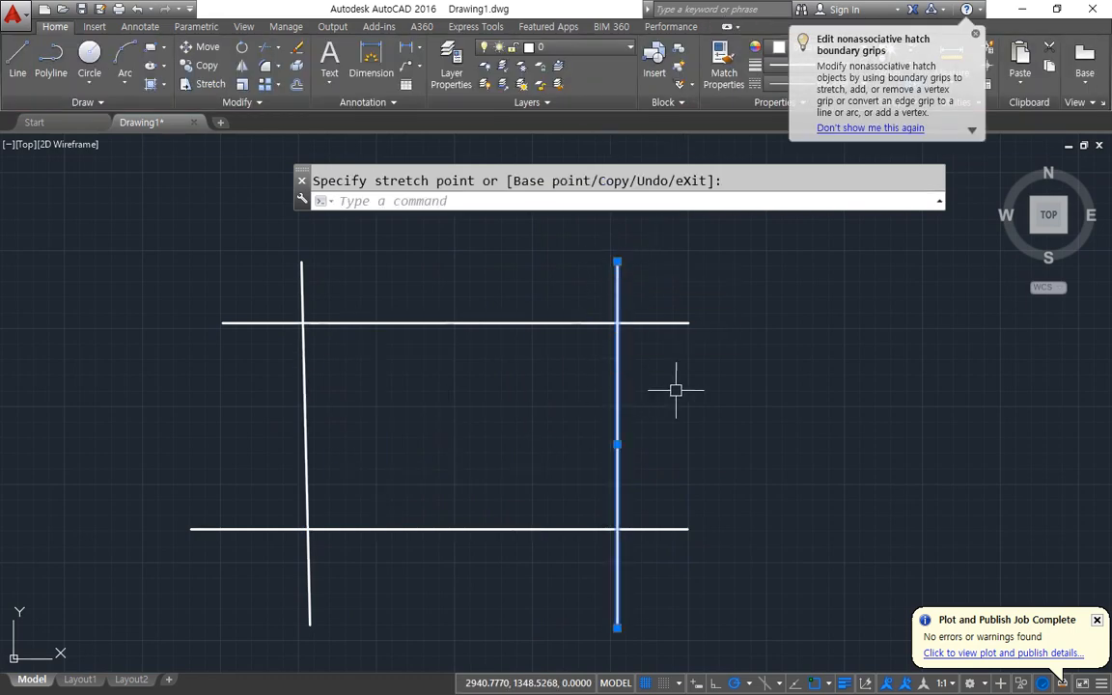
key("Escape")
Hatch with pattern AR-B816 using the Select boundary option, choosing all four crossing lines as boundary objects.
type("h")
key("Return")
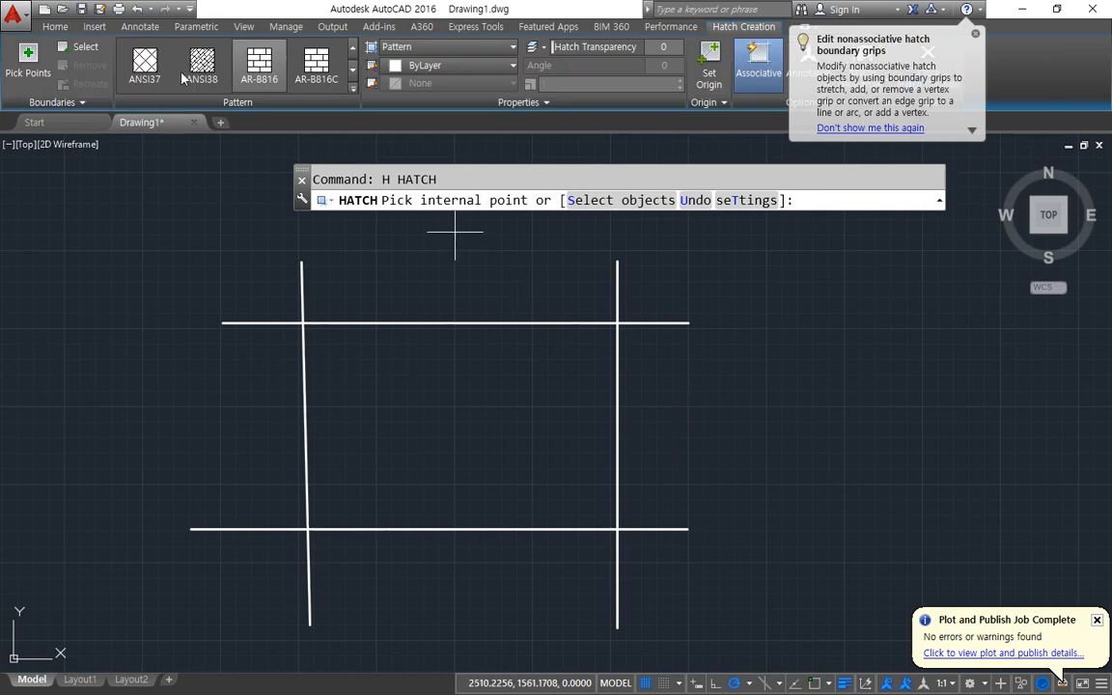
left_click(82, 46)
left_click(639, 565)
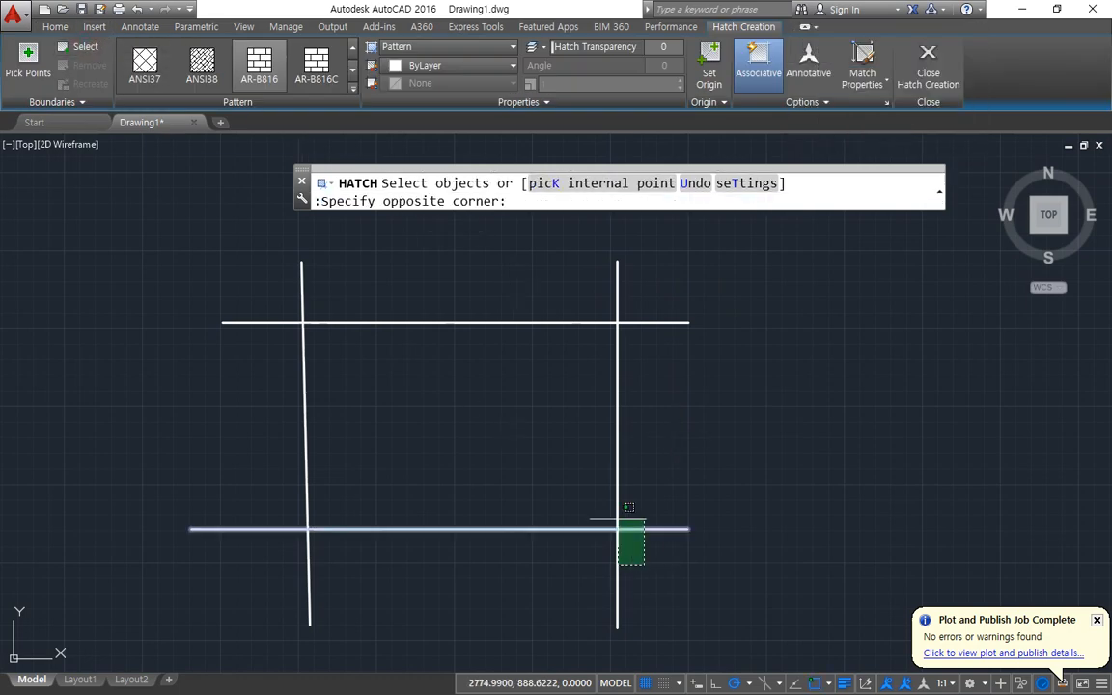
left_click(292, 287)
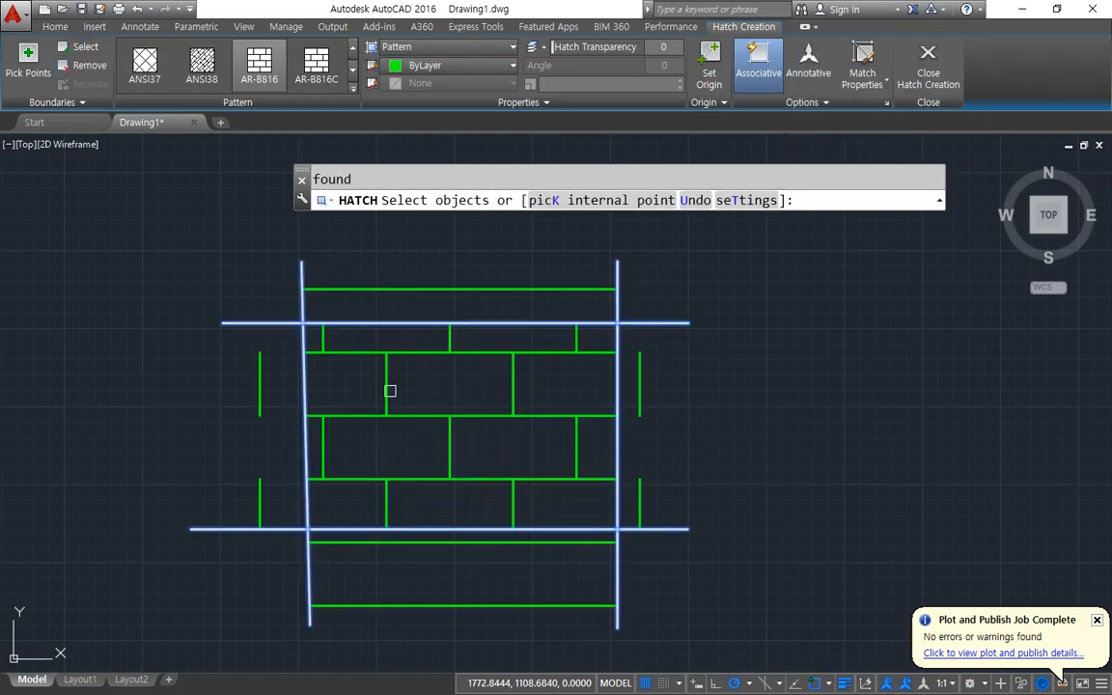
key("Return")
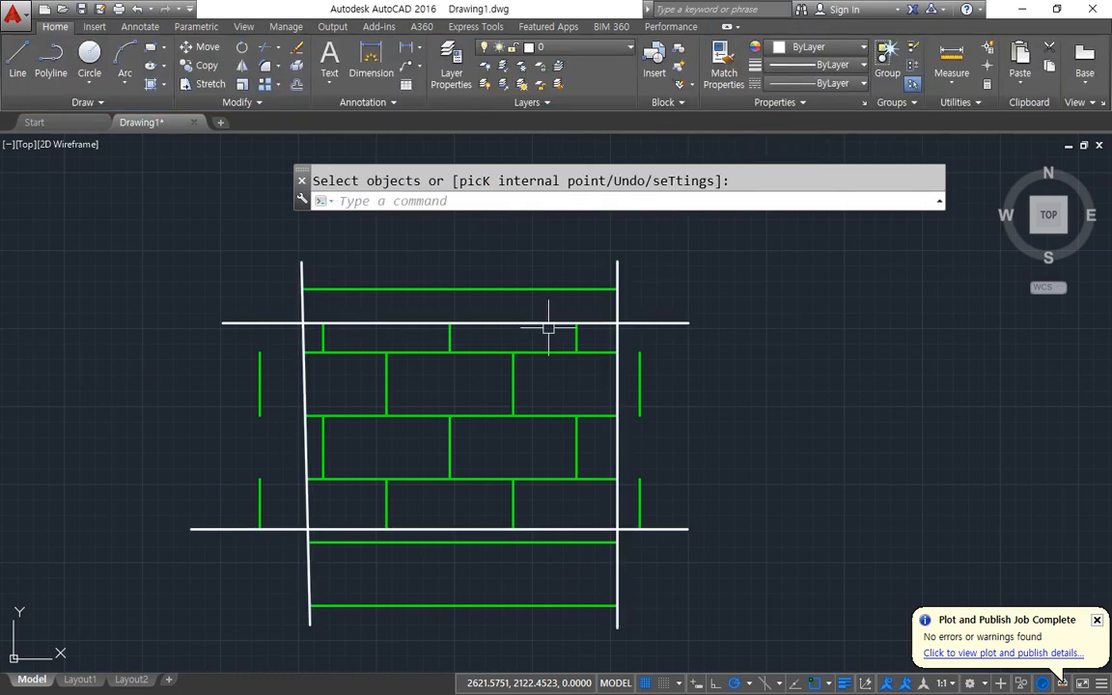
Set the brick hatch's angle to 45 and its pattern scale to 0.5.
left_click(526, 353)
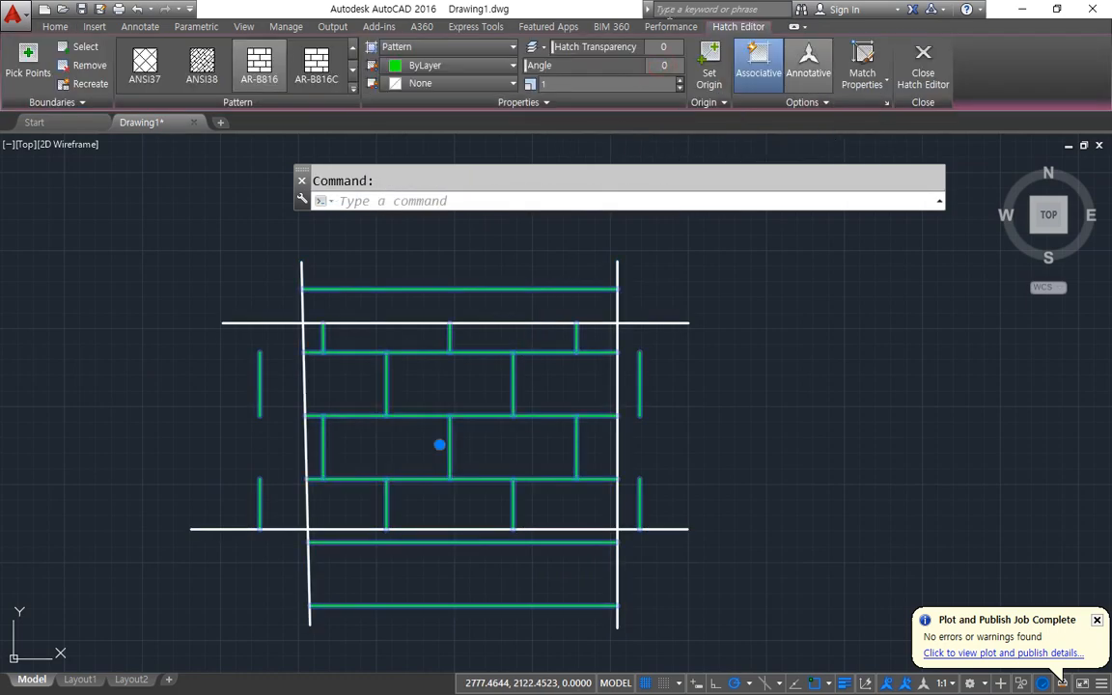
type("45")
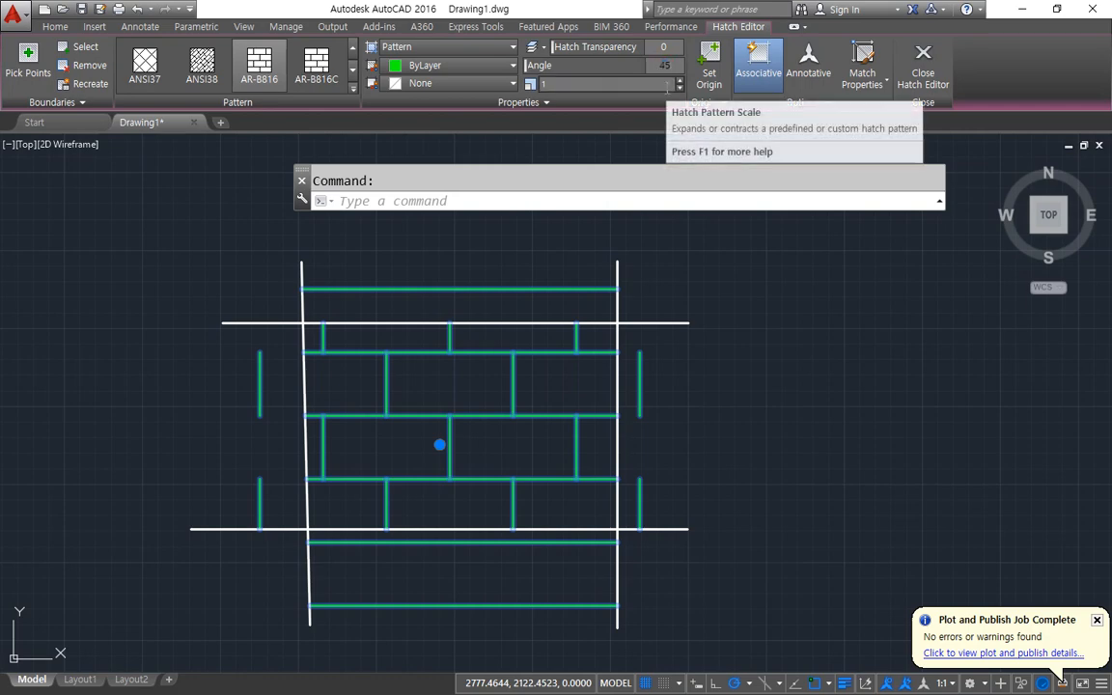
key("Return")
left_click(667, 86)
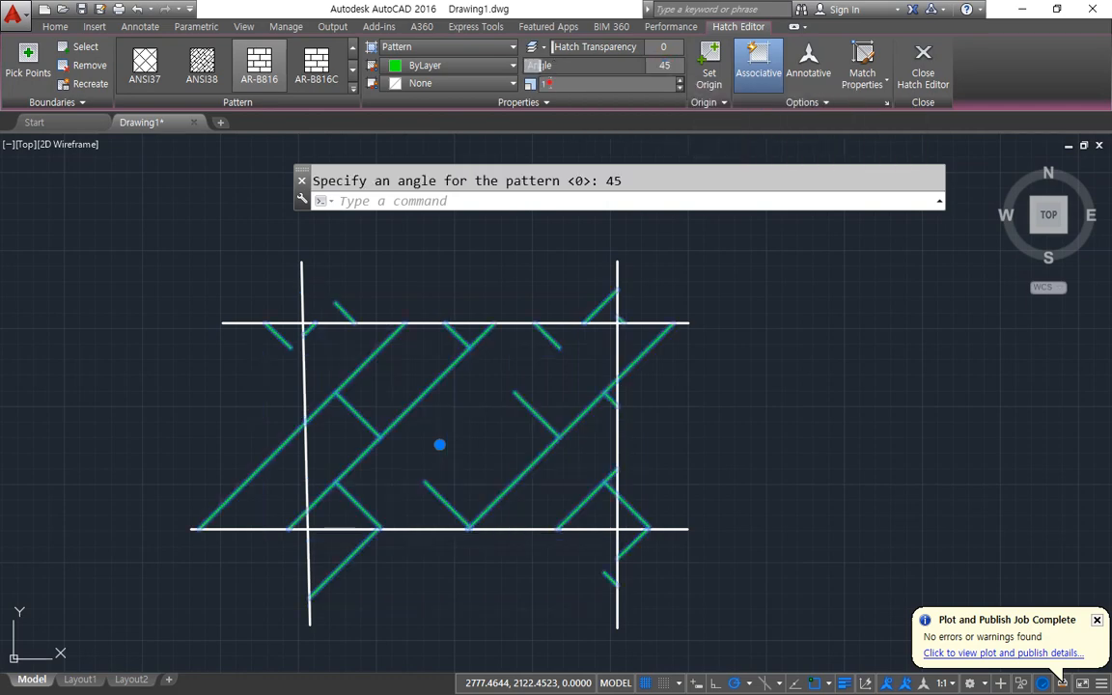
type("0.5")
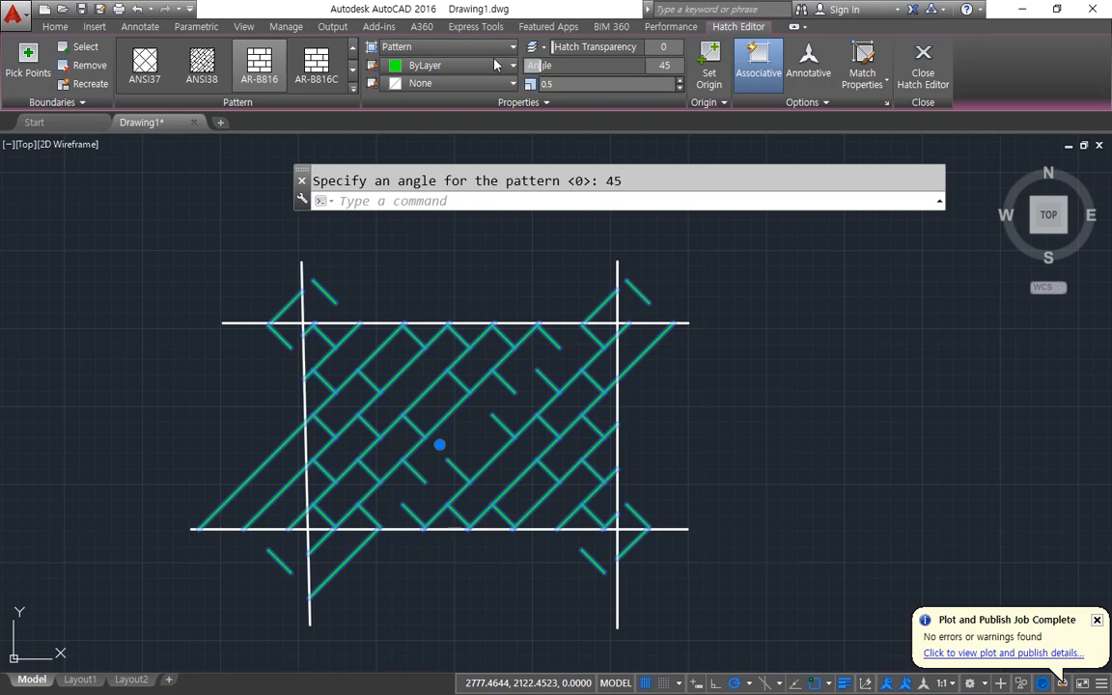
Try to remove boundary objects from the angled hatch and define its area by picking an internal point.
left_click(85, 65)
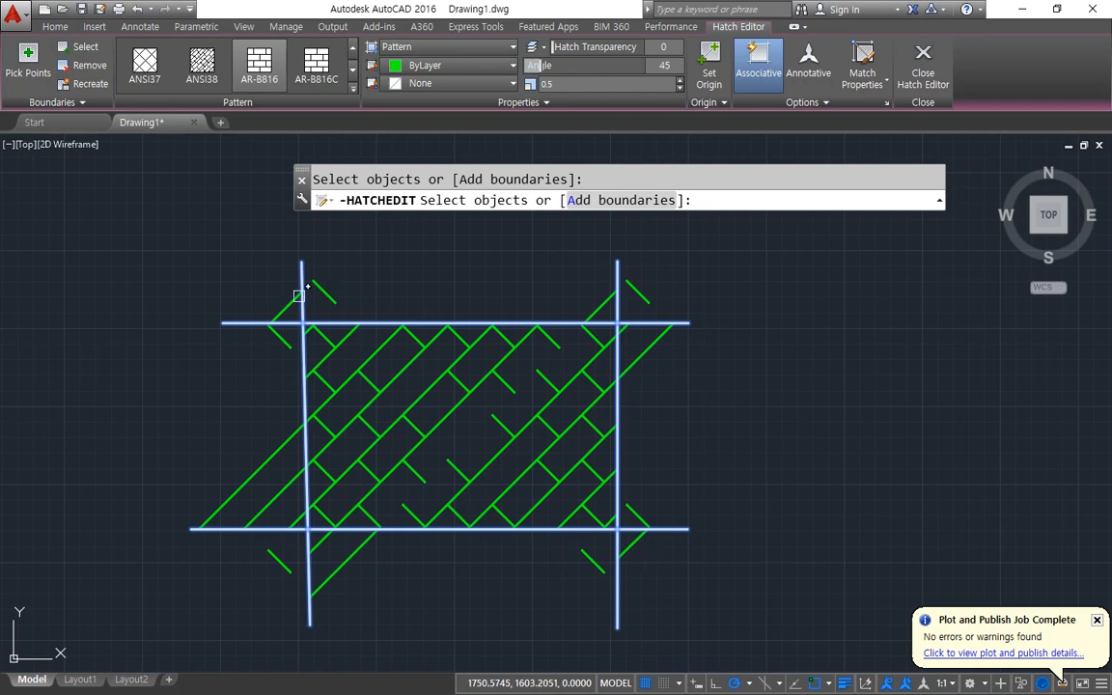
left_click(303, 323)
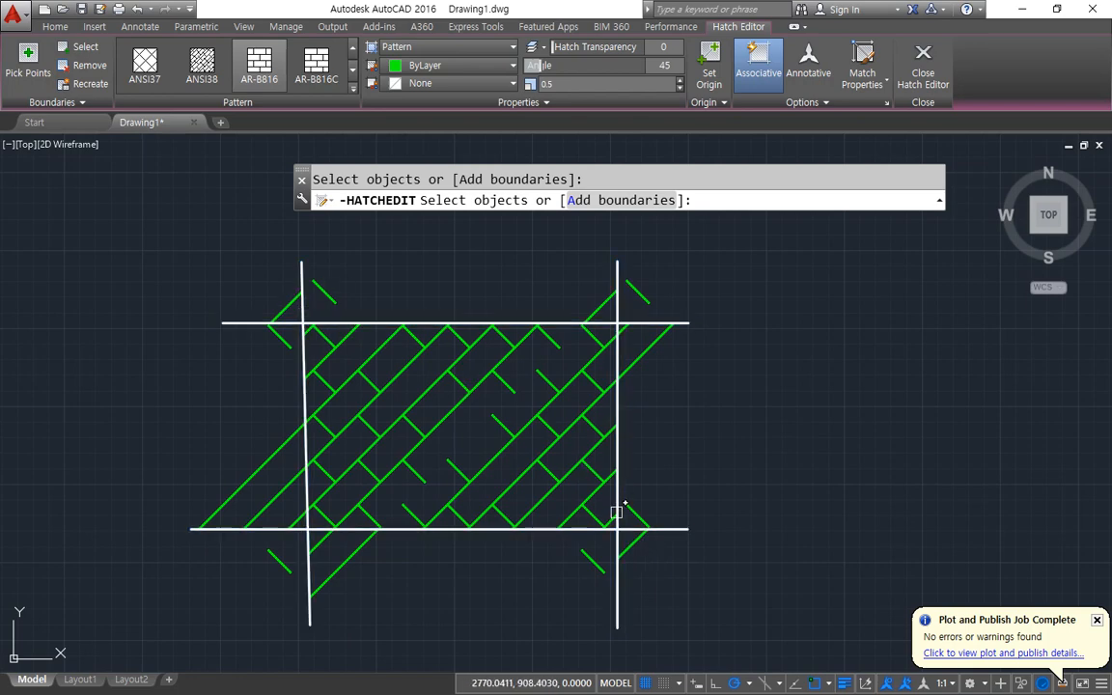
left_click(28, 60)
left_click(466, 429)
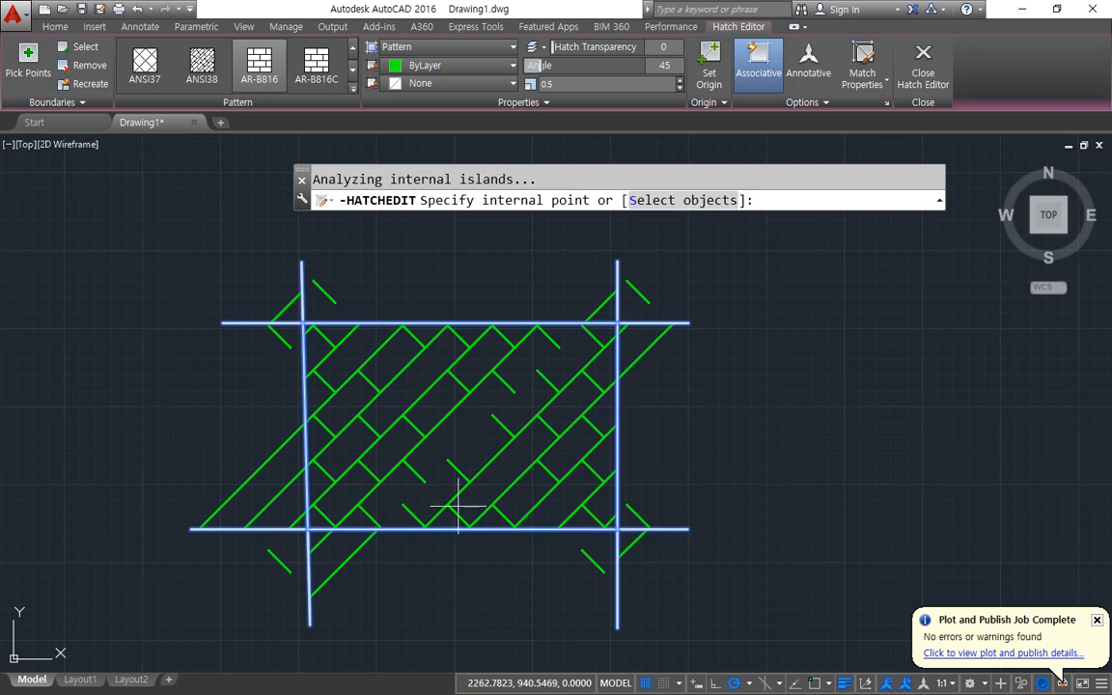
Try to remove the upper horizontal line from the hatch boundary and recreate the boundary as a polyline, then close the hatch editor.
left_click(89, 84)
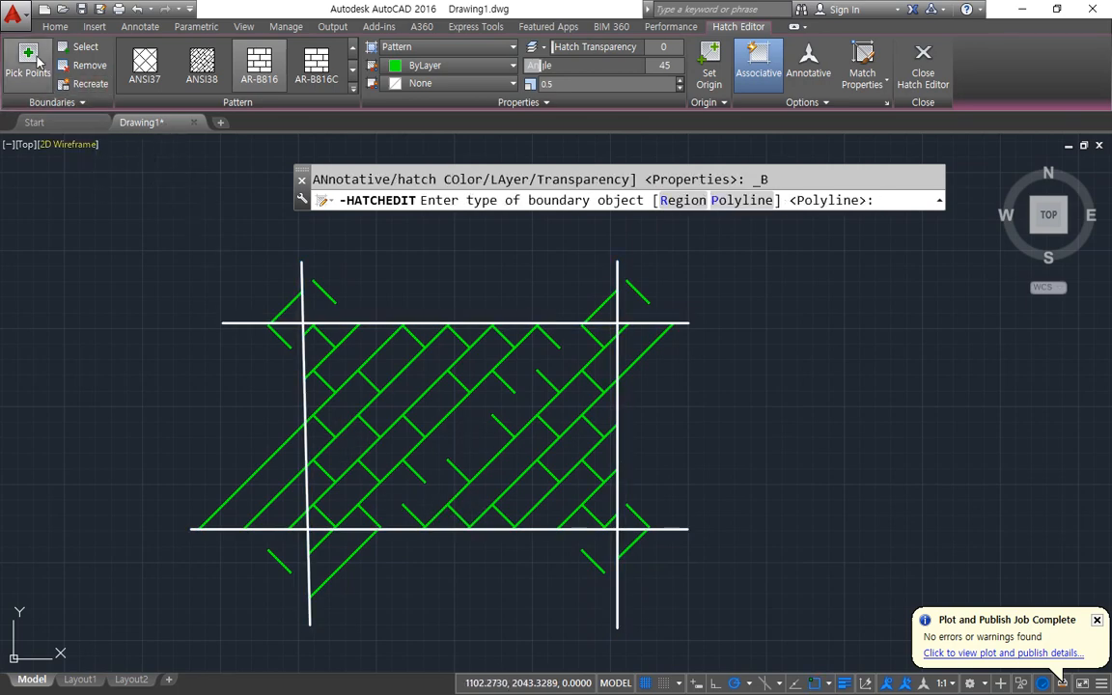
left_click(89, 65)
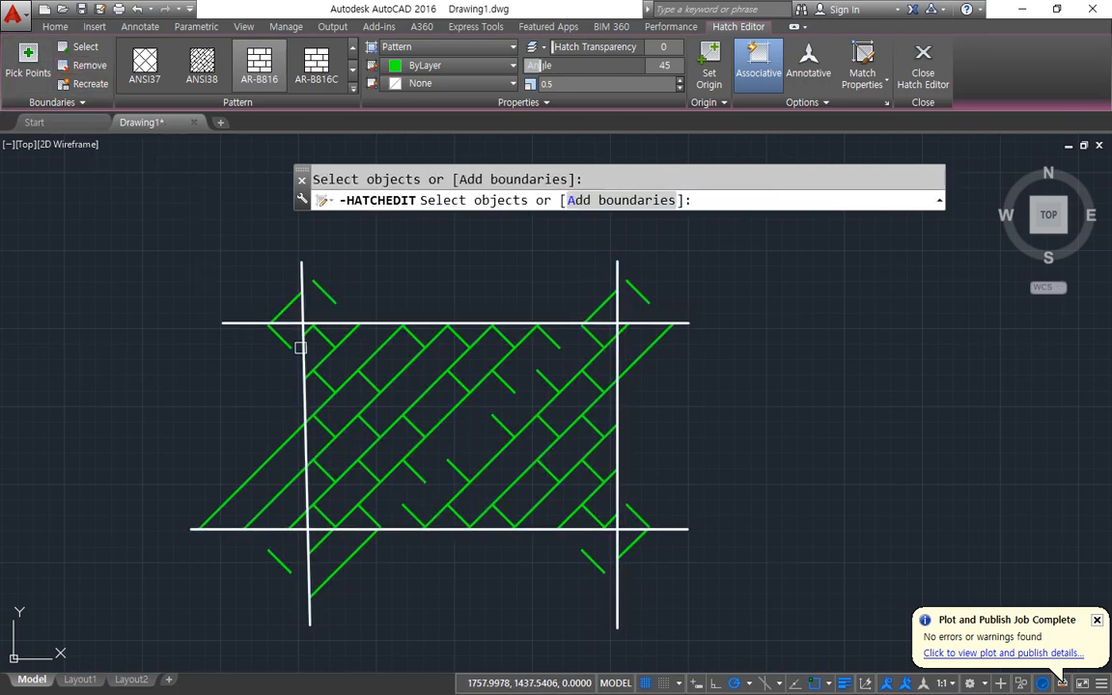
left_click(447, 323)
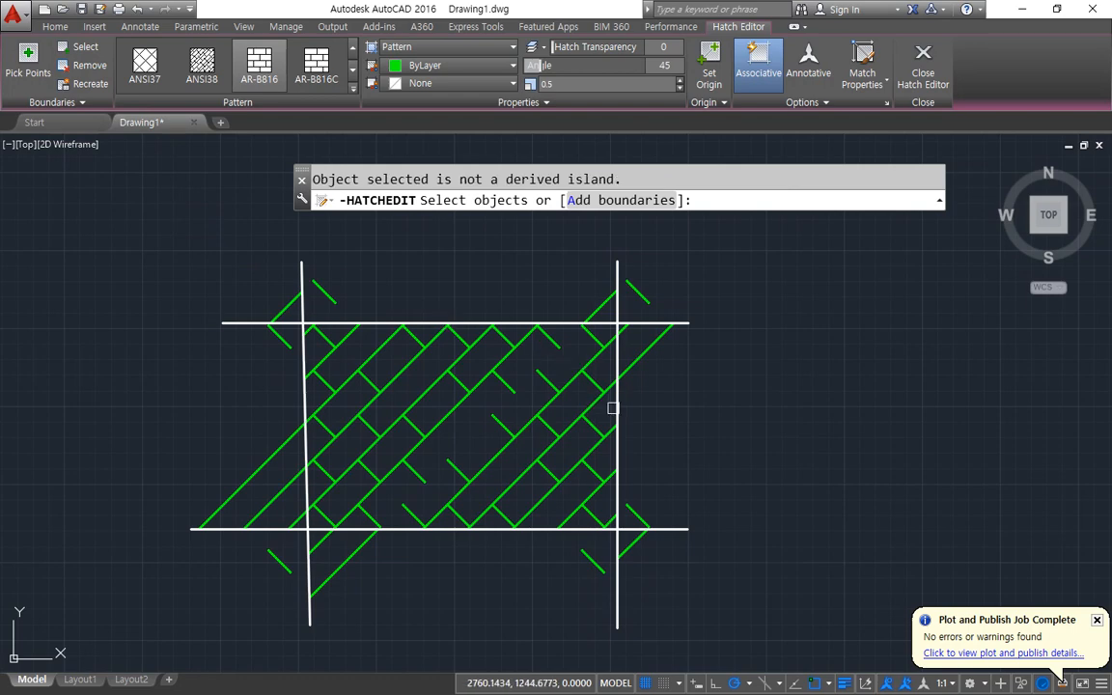
left_click(85, 83)
key("Return")
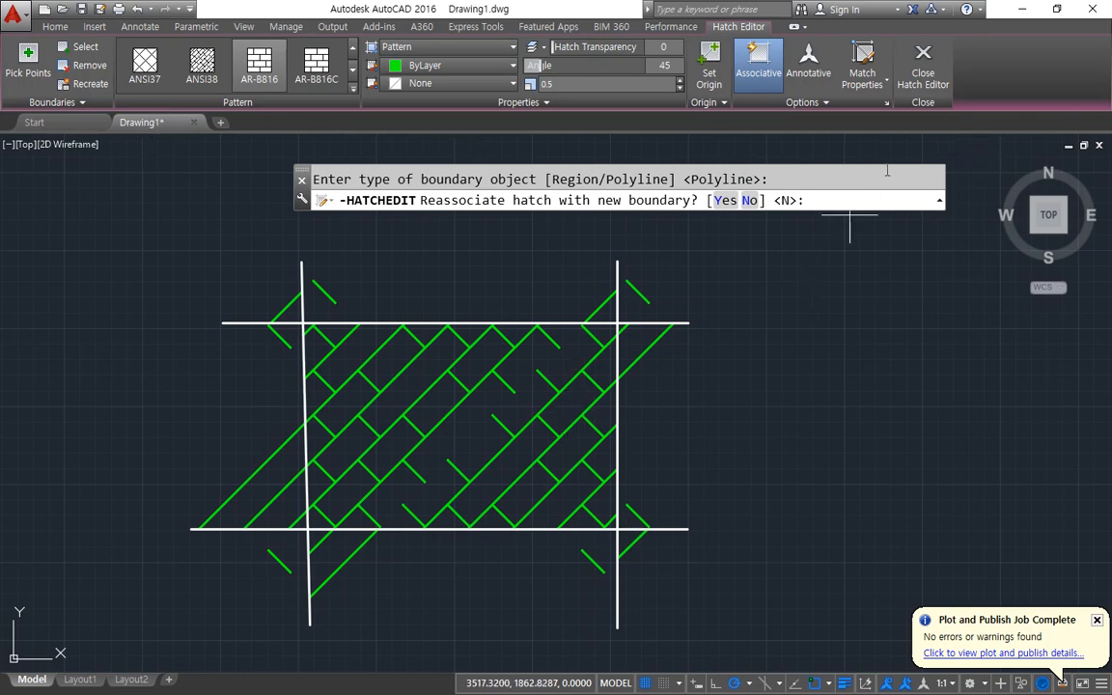
left_click(924, 63)
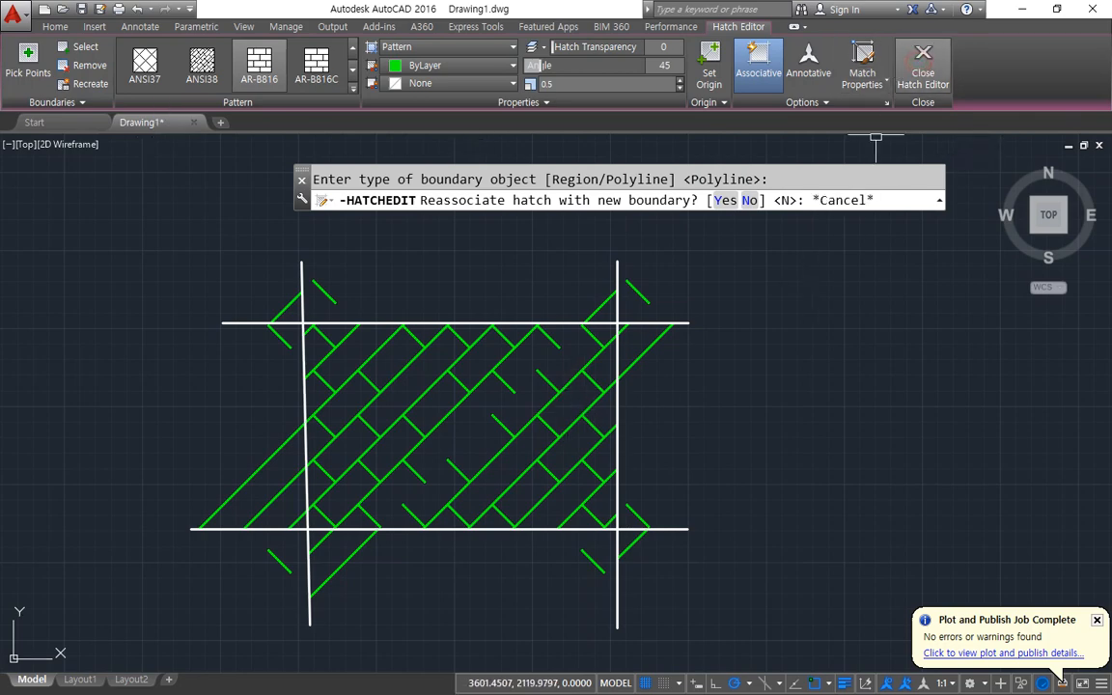
Erase the angled brick hatch and hatch the area enclosed by the four lines again by picking an internal point.
left_click(523, 434)
key("Delete")
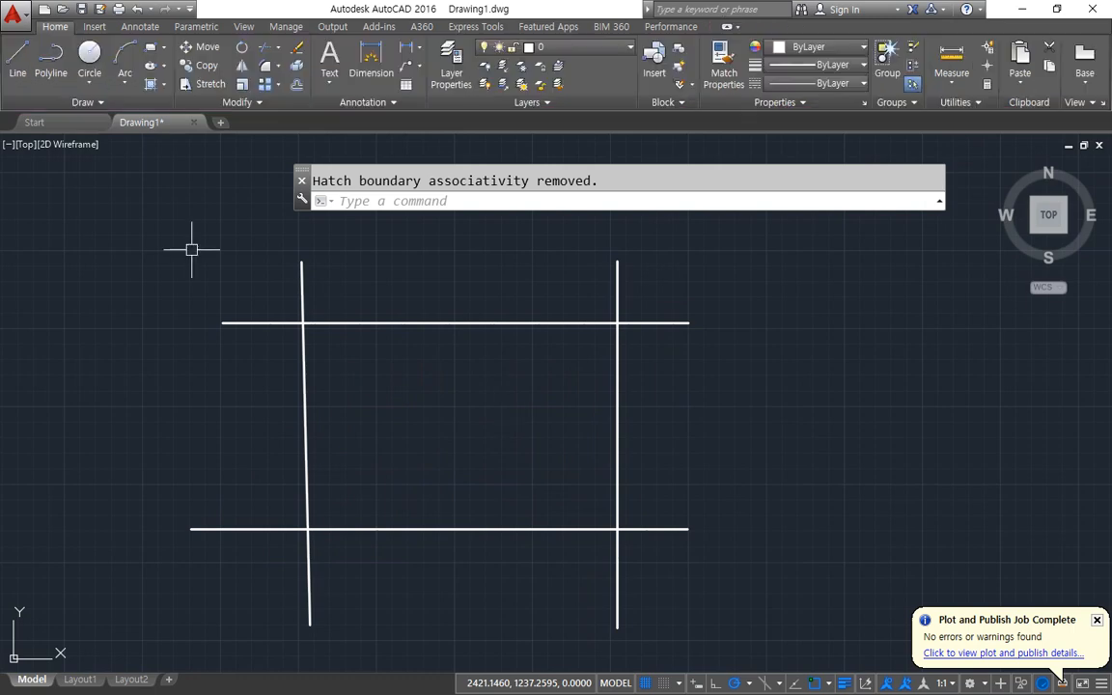
type("h")
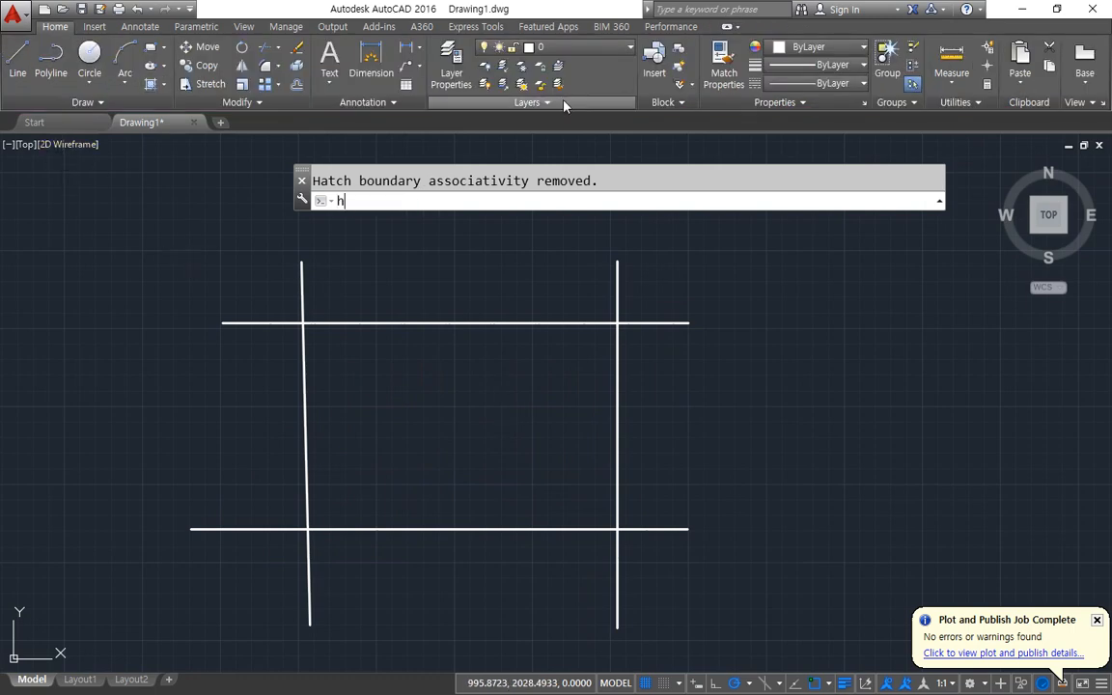
key("Return")
left_click(26, 60)
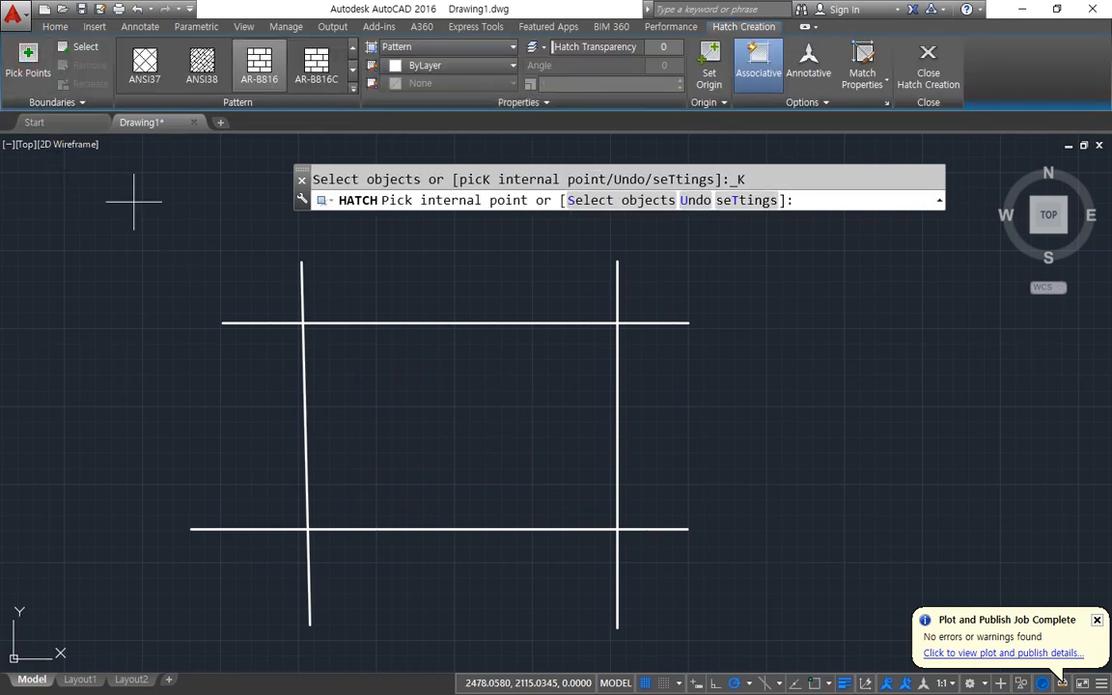
left_click(522, 396)
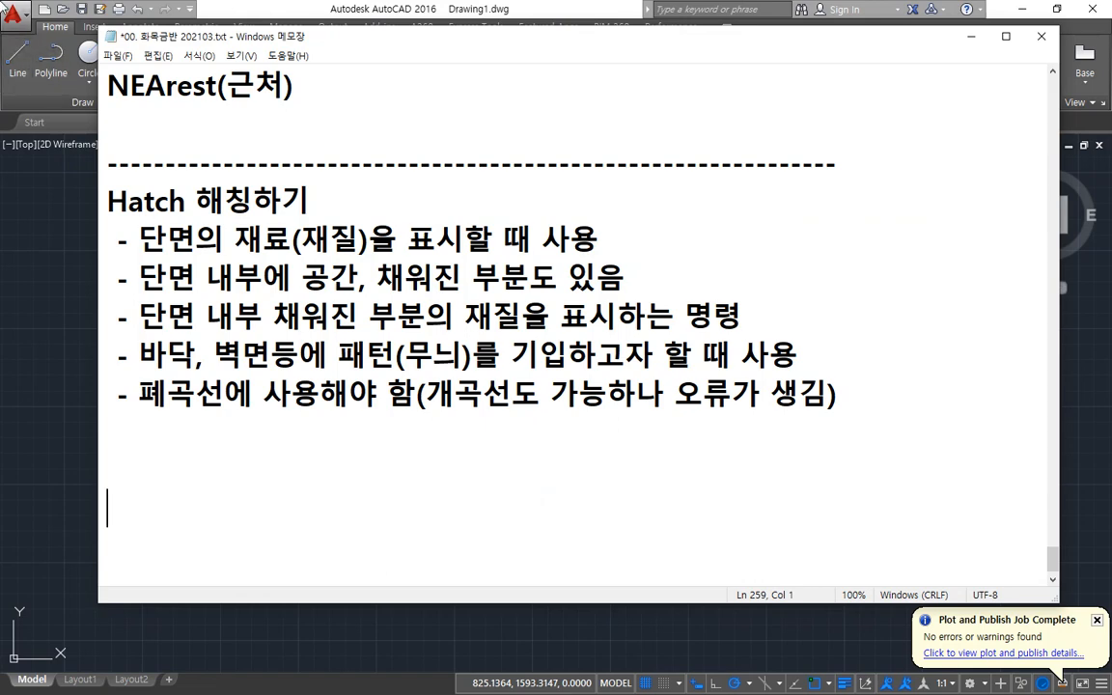
Switch from Notepad to the AutoCAD drawing and open the Options dialog.
left_click(79, 253)
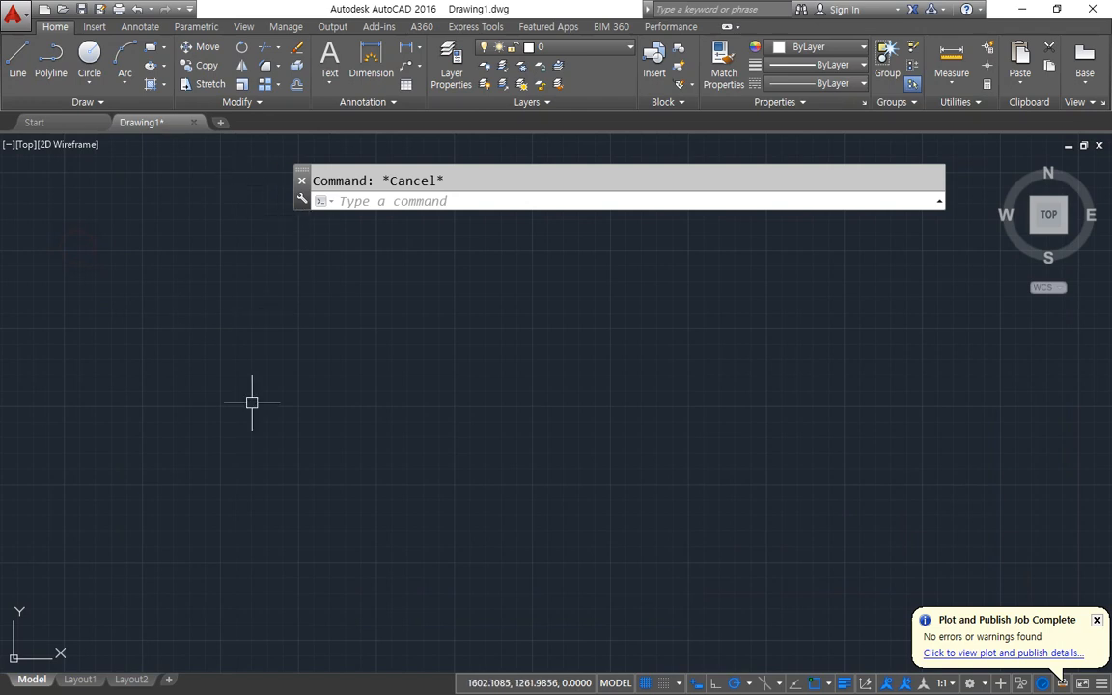
right_click(231, 222)
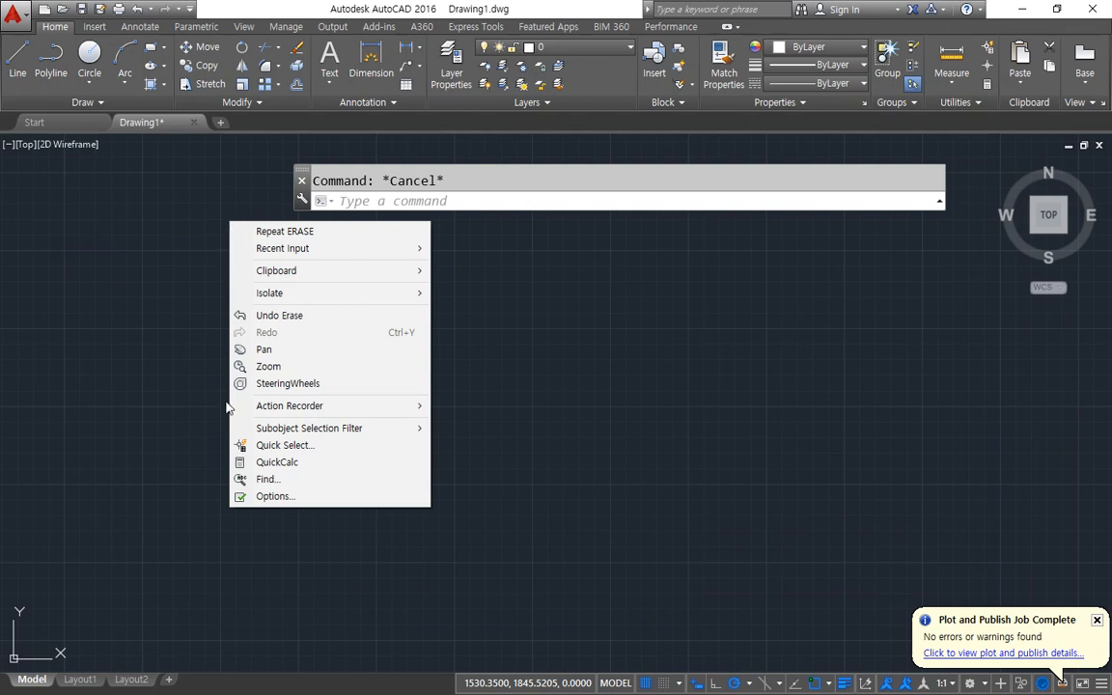
left_click(307, 499)
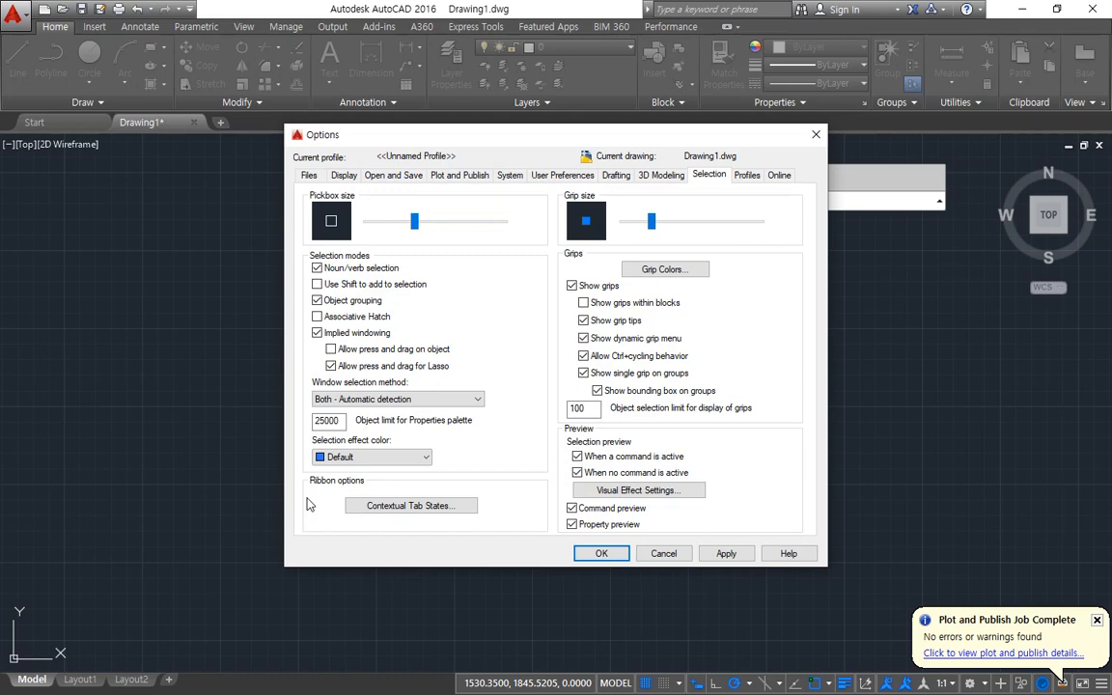
Examine the categories of the Options dialog one by one, from Files and Display through Selection and Profiles.
left_click(309, 179)
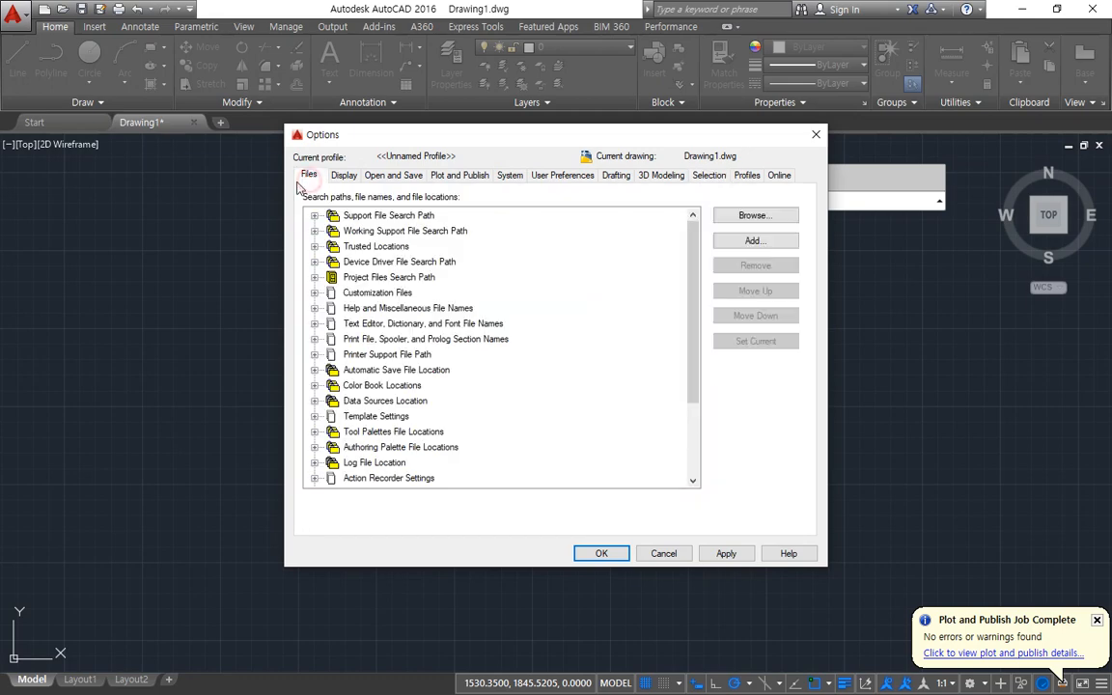
left_click(342, 175)
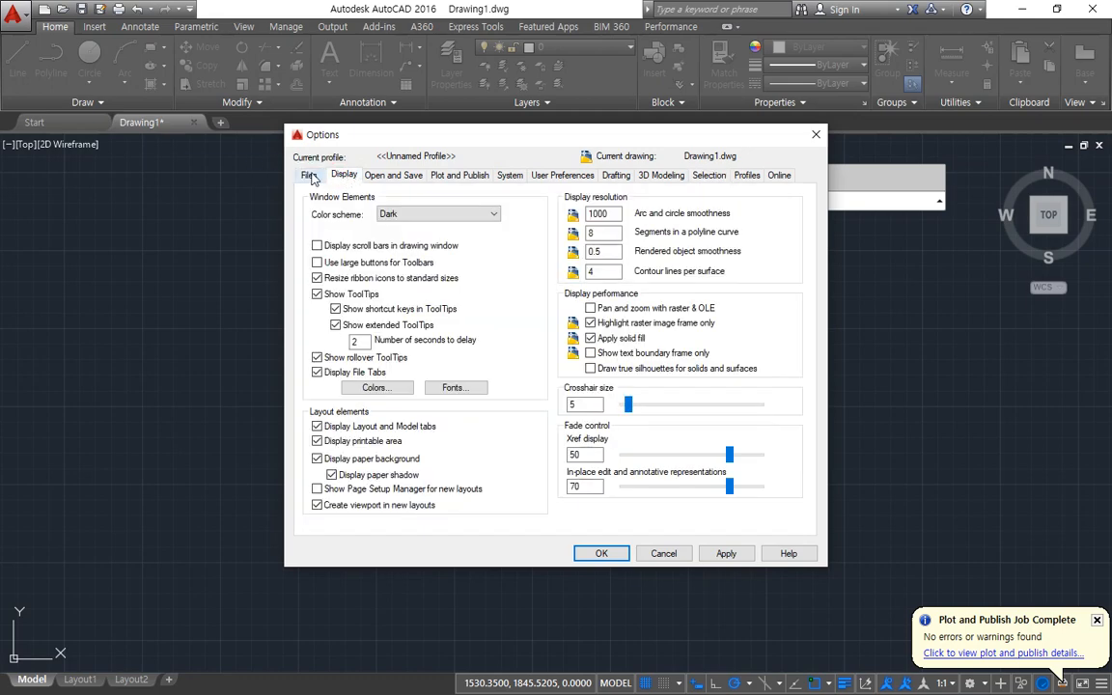
left_click(309, 176)
left_click(344, 176)
left_click(393, 175)
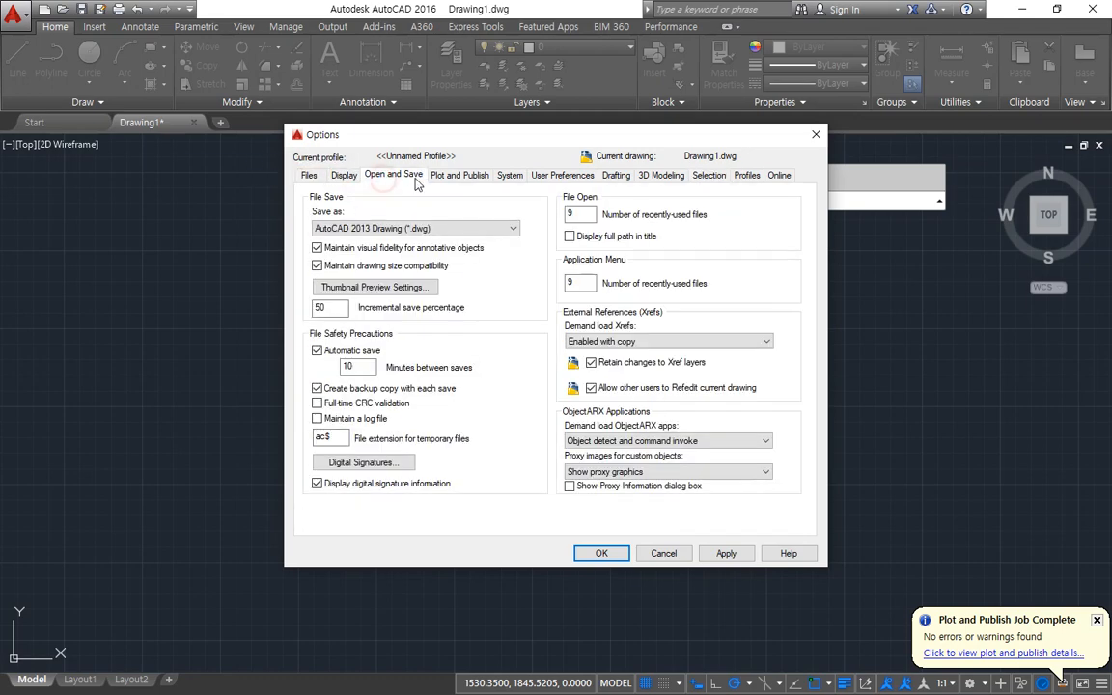
left_click(459, 175)
left_click(512, 176)
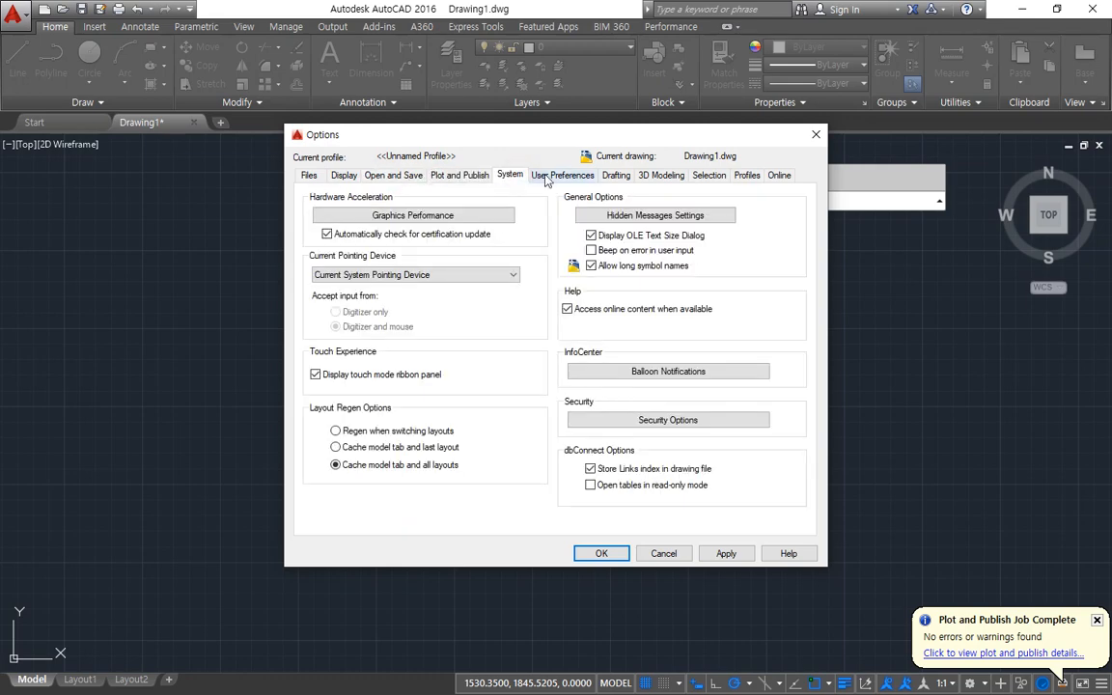
left_click(558, 176)
left_click(618, 176)
left_click(656, 176)
left_click(711, 176)
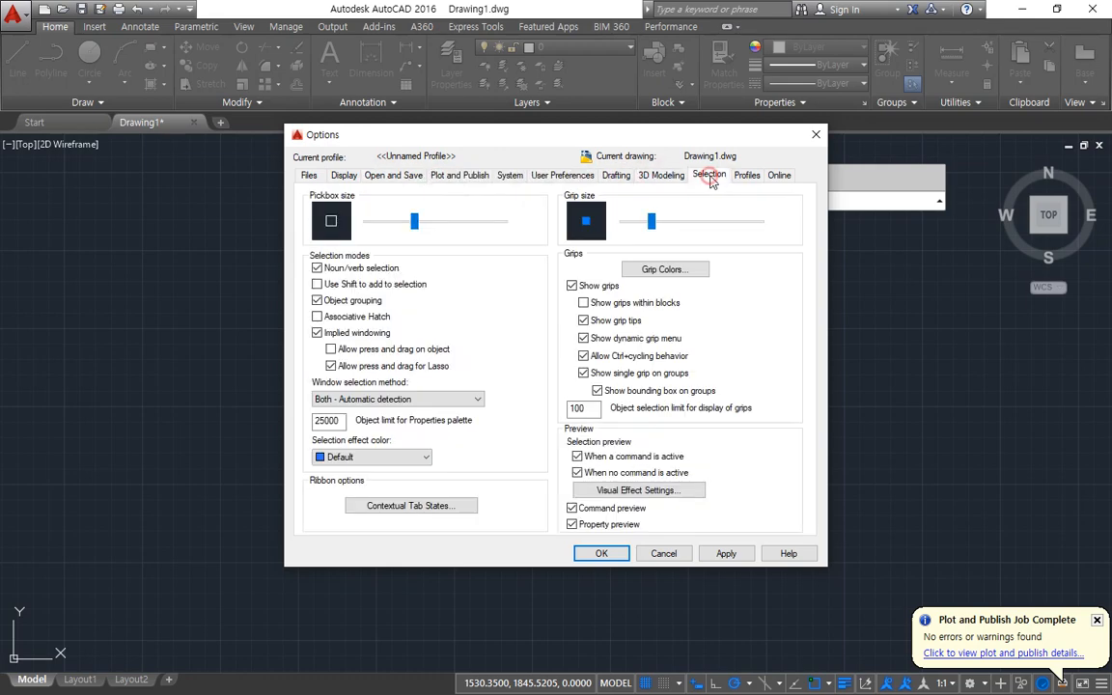
left_click(747, 176)
Copy the first folder path under Support File Search Path in the Files settings, then close the Options dialog.
left_click(309, 177)
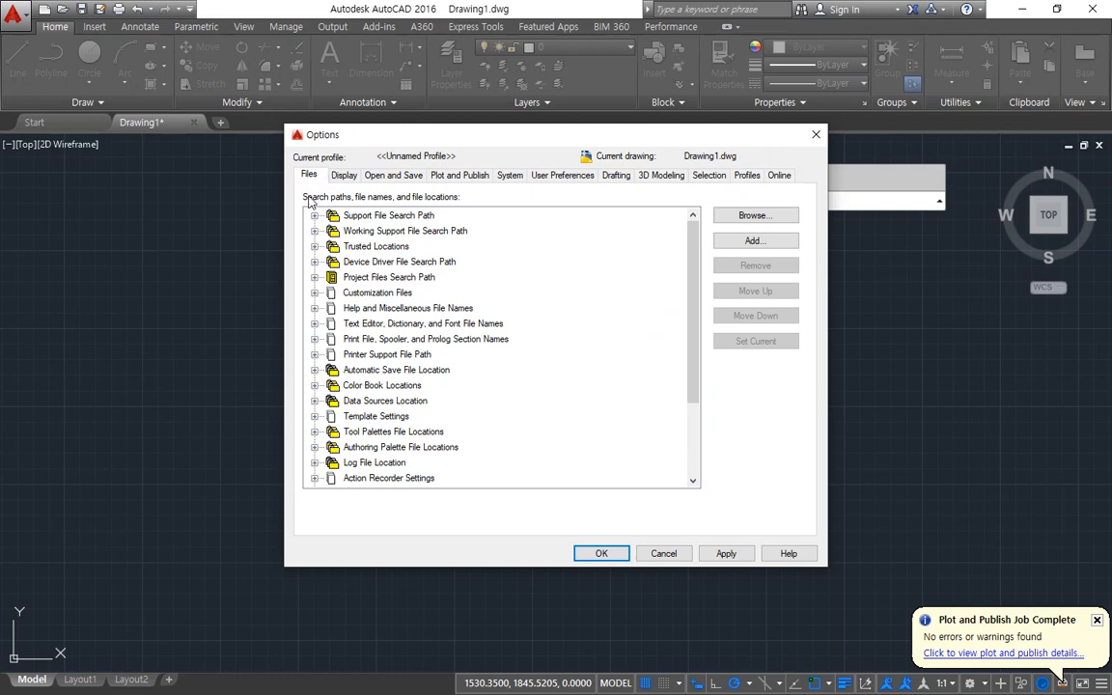
left_click(315, 216)
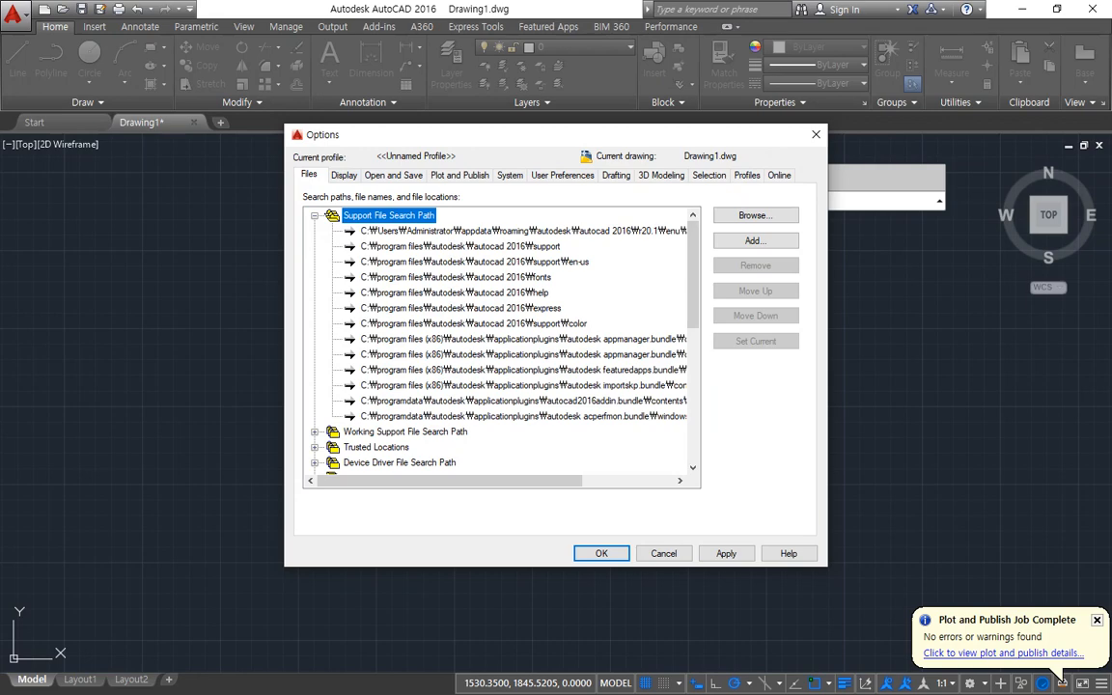
key("Down")
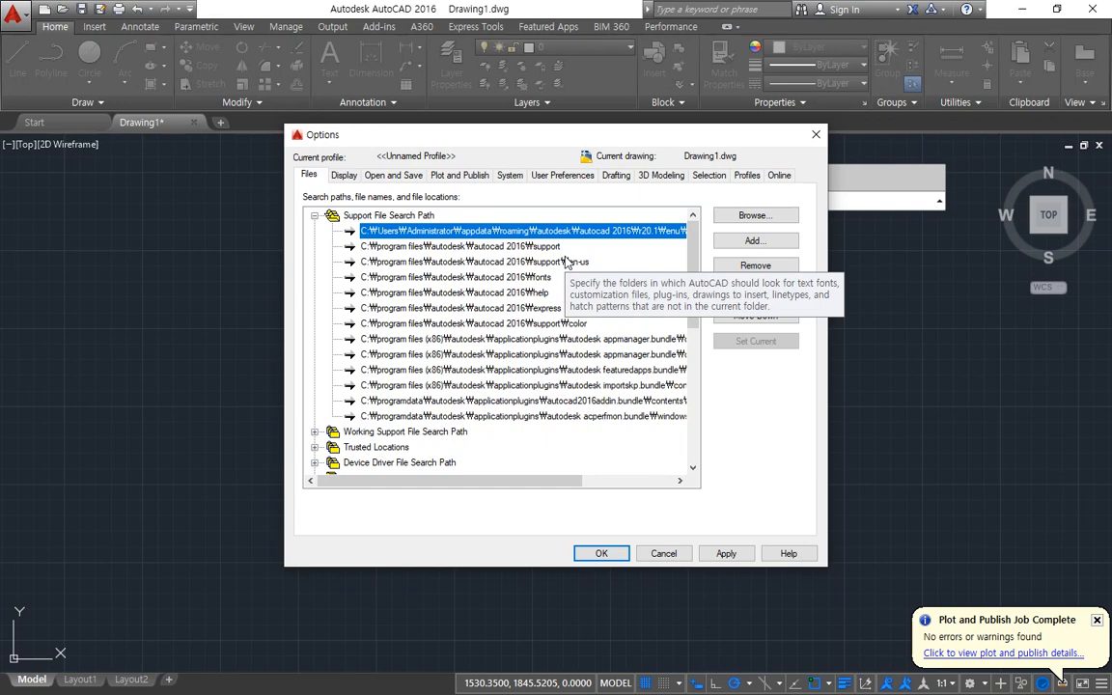
key("F2")
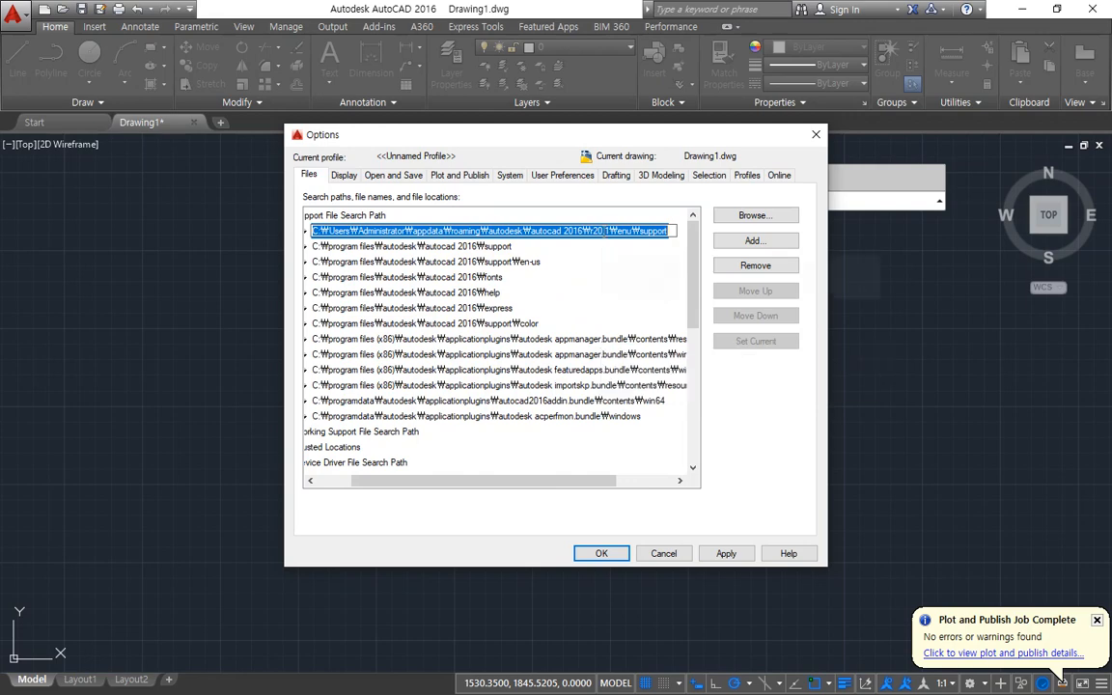
right_click(605, 231)
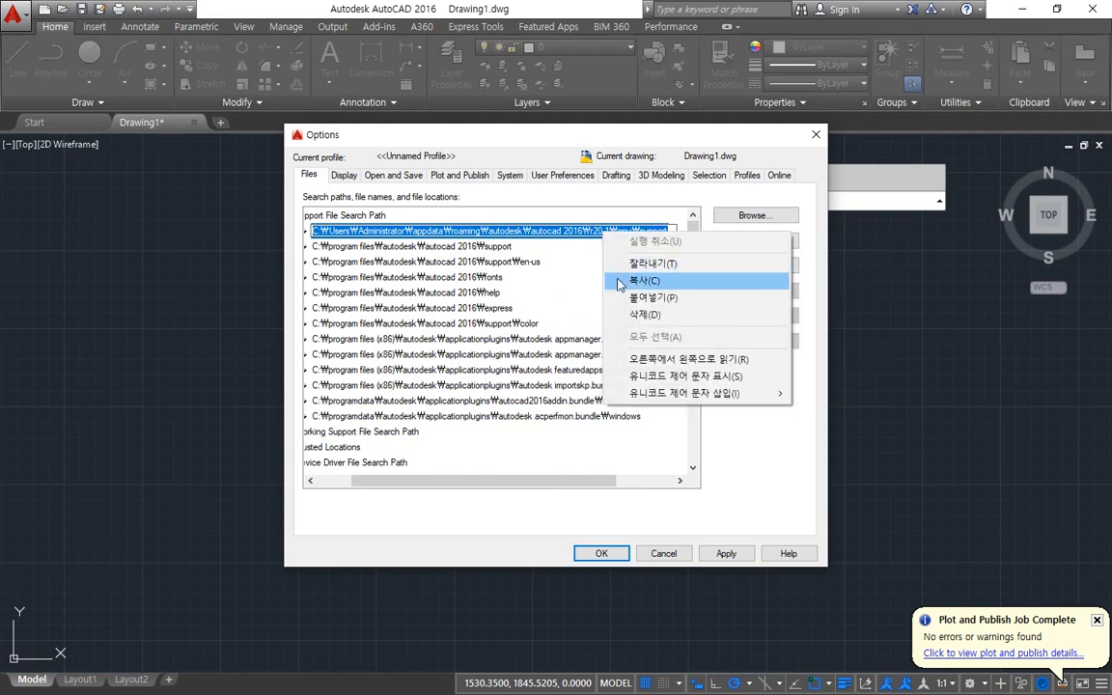
left_click(619, 281)
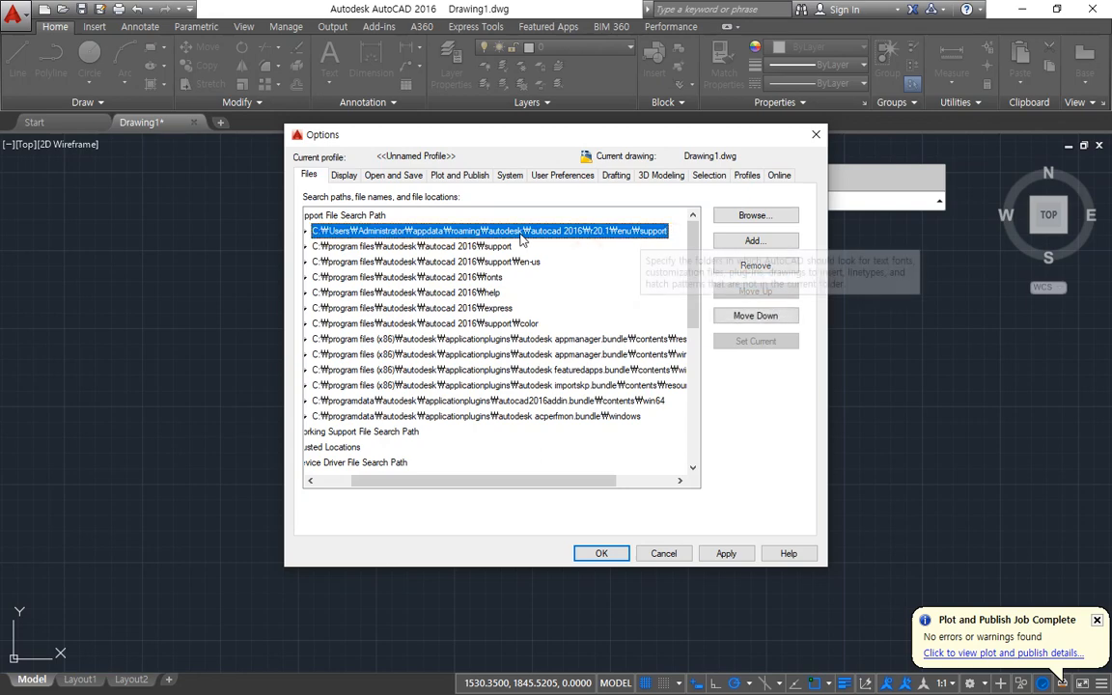
left_click(337, 233)
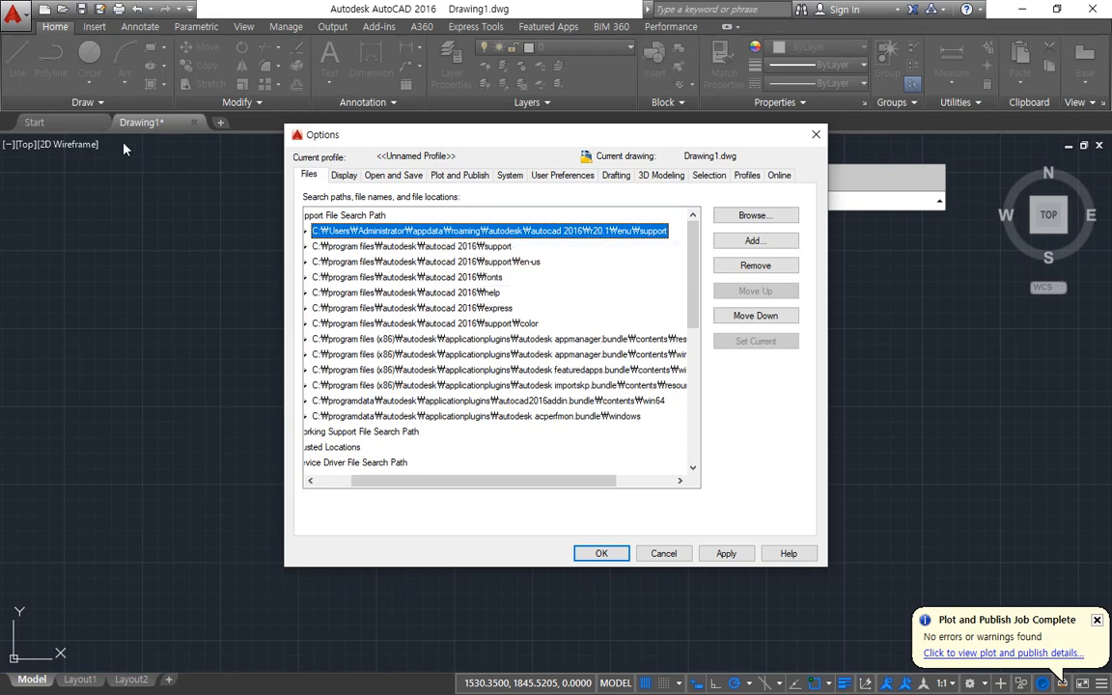
right_click(435, 231)
left_click(468, 278)
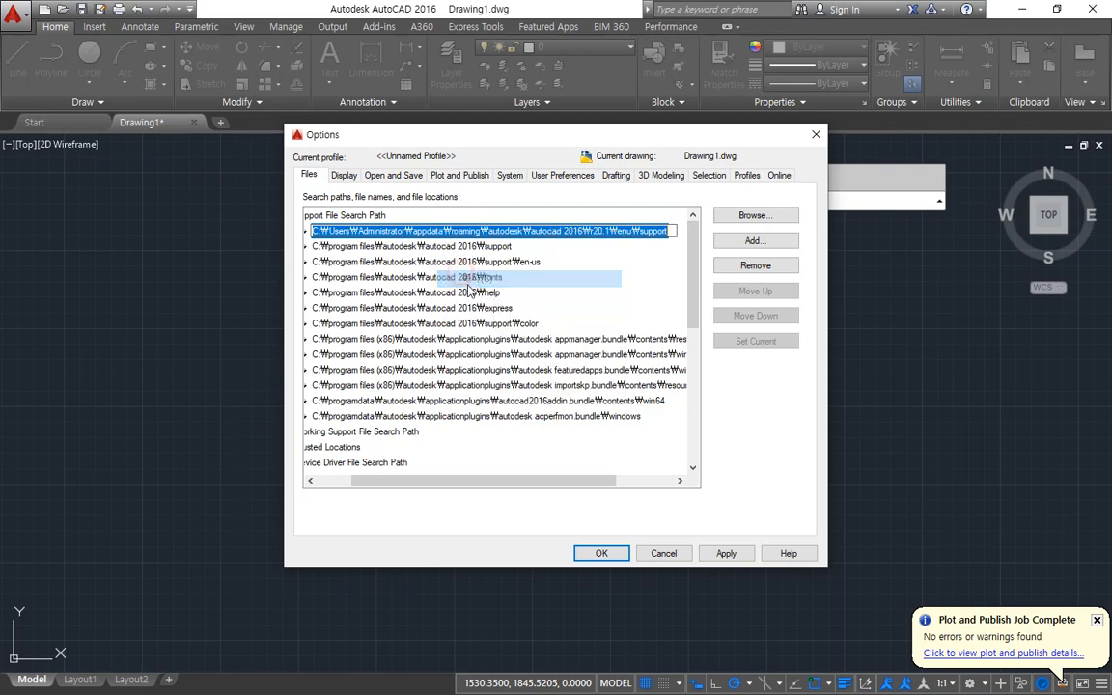
left_click(593, 554)
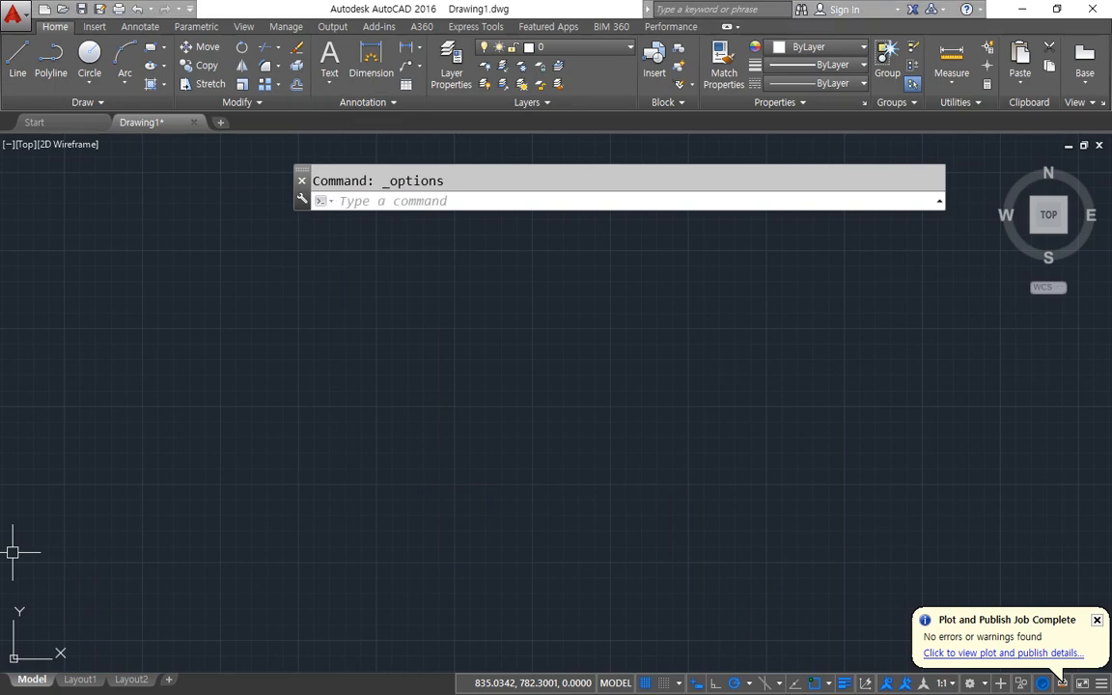
Open a File Explorer window and mark its address bar with a freehand red box.
key("super+e")
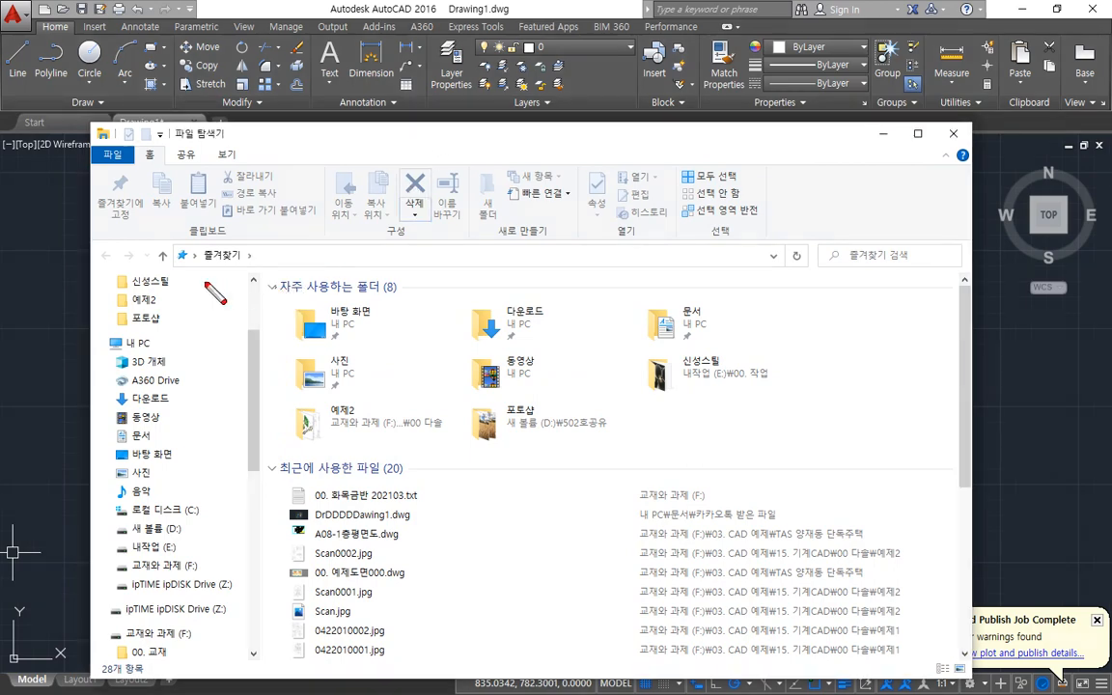
mouse_move(238, 287)
left_mouse_down()
mouse_move(180, 249)
mouse_move(247, 245)
mouse_move(232, 274)
mouse_move(176, 280)
mouse_move(177, 245)
mouse_move(434, 247)
mouse_move(431, 273)
mouse_move(170, 261)
left_mouse_up()
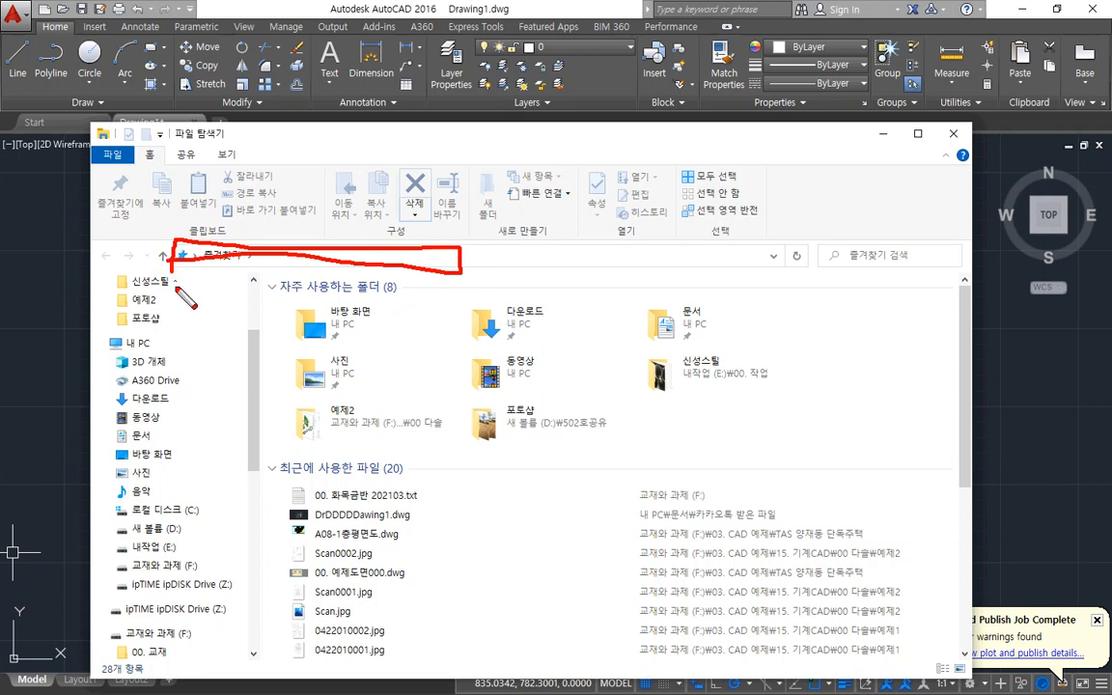
key("ctrl+z")
mouse_move(177, 270)
left_mouse_down()
mouse_move(173, 241)
mouse_move(278, 244)
mouse_move(270, 265)
mouse_move(172, 265)
left_mouse_up()
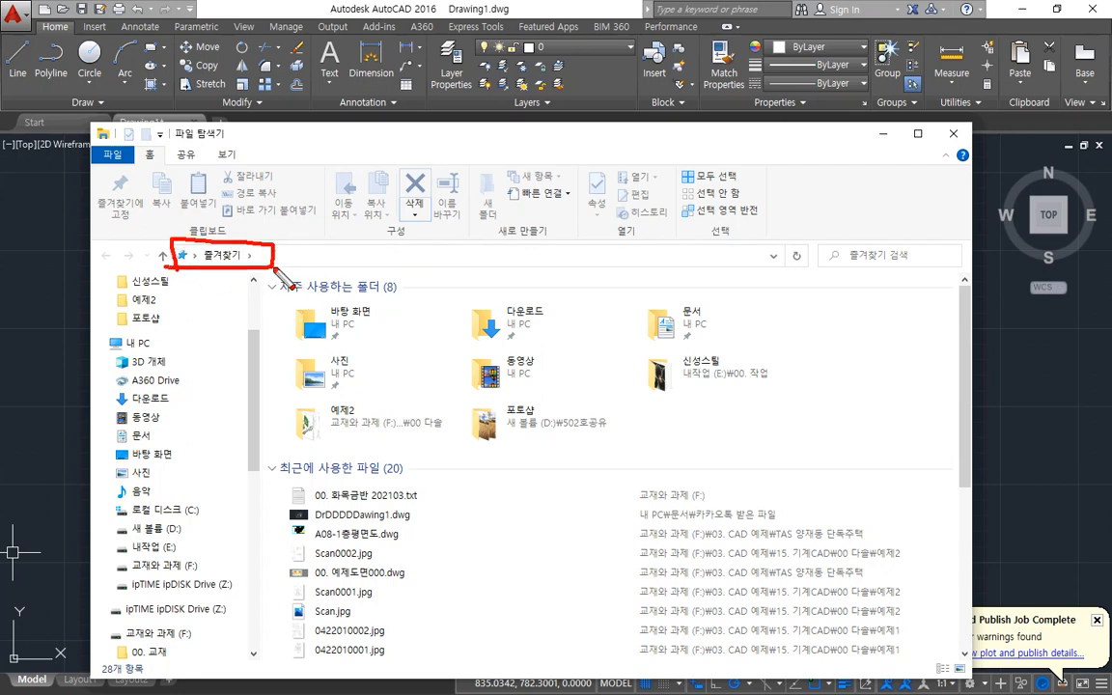
key("Escape")
Go to the copied AutoCAD support folder path in File Explorer and select the hatch pattern file acadiso.pat.
left_click(323, 257)
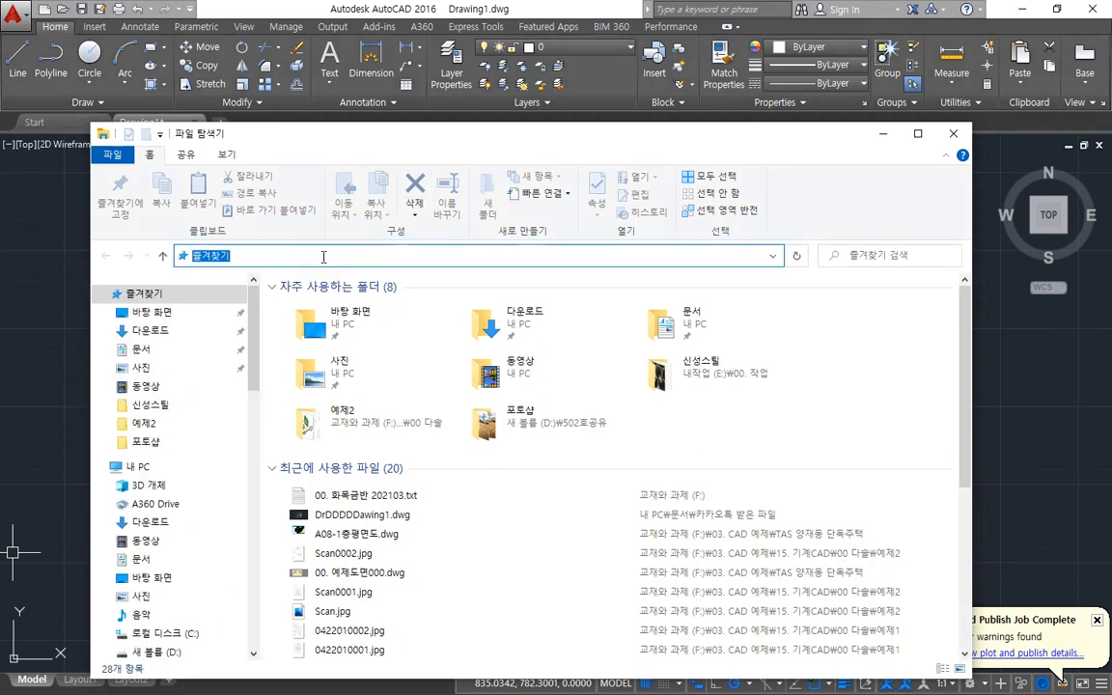
key("BackSpace")
right_click(297, 256)
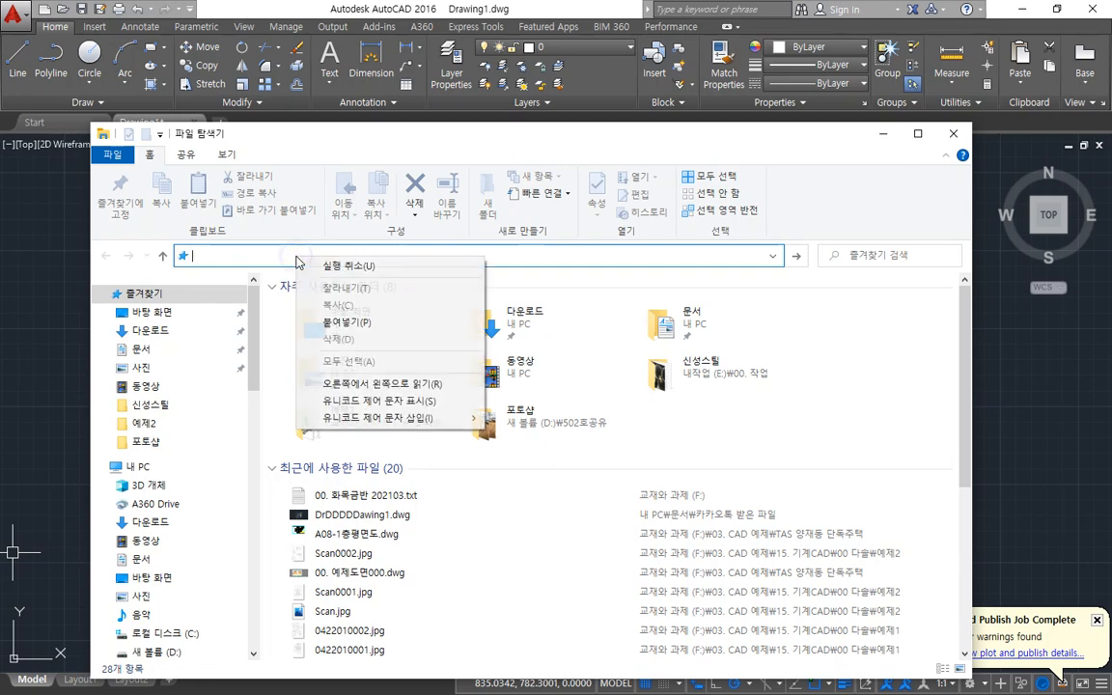
left_click(331, 322)
key("Return")
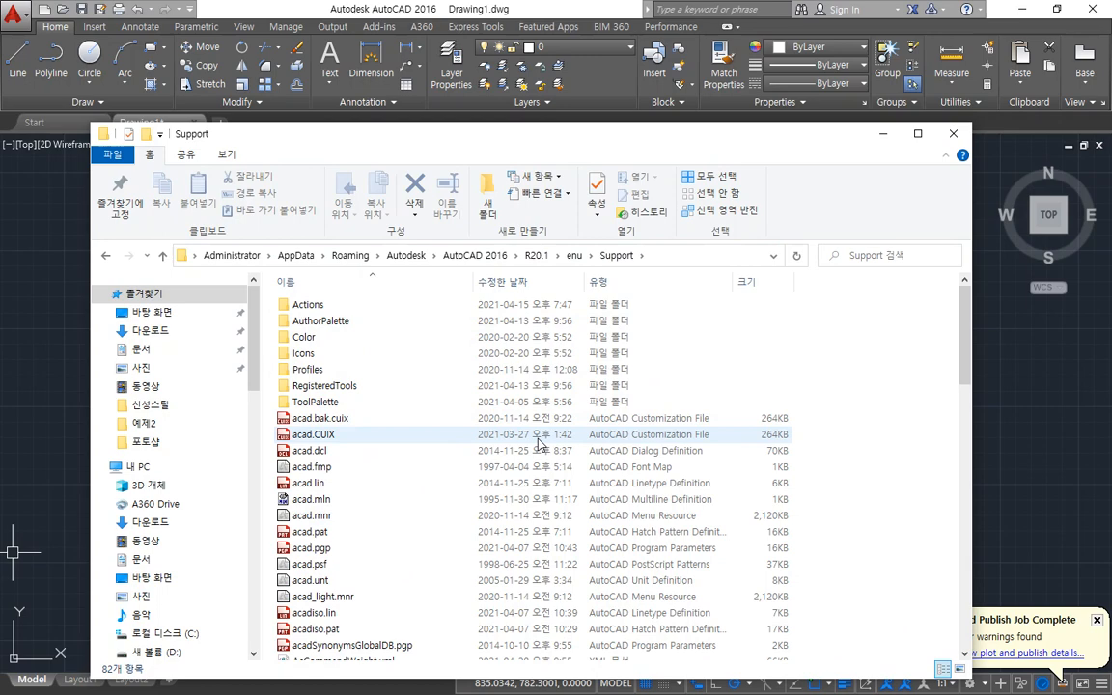
scroll(540, 443, "down", 3)
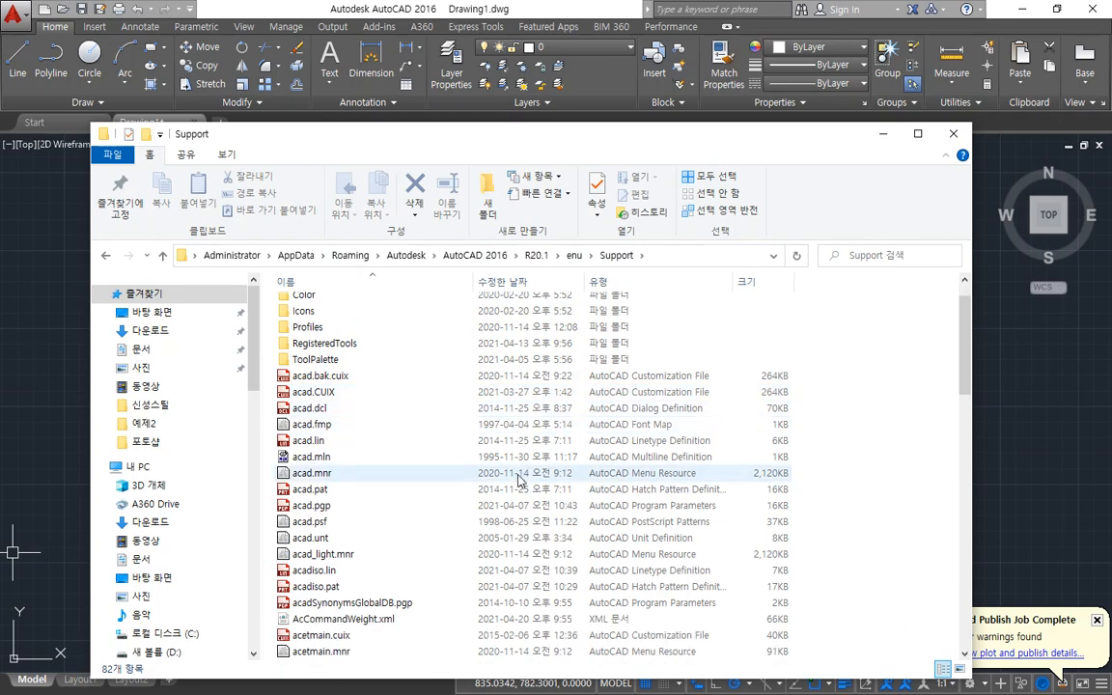
left_click(403, 493)
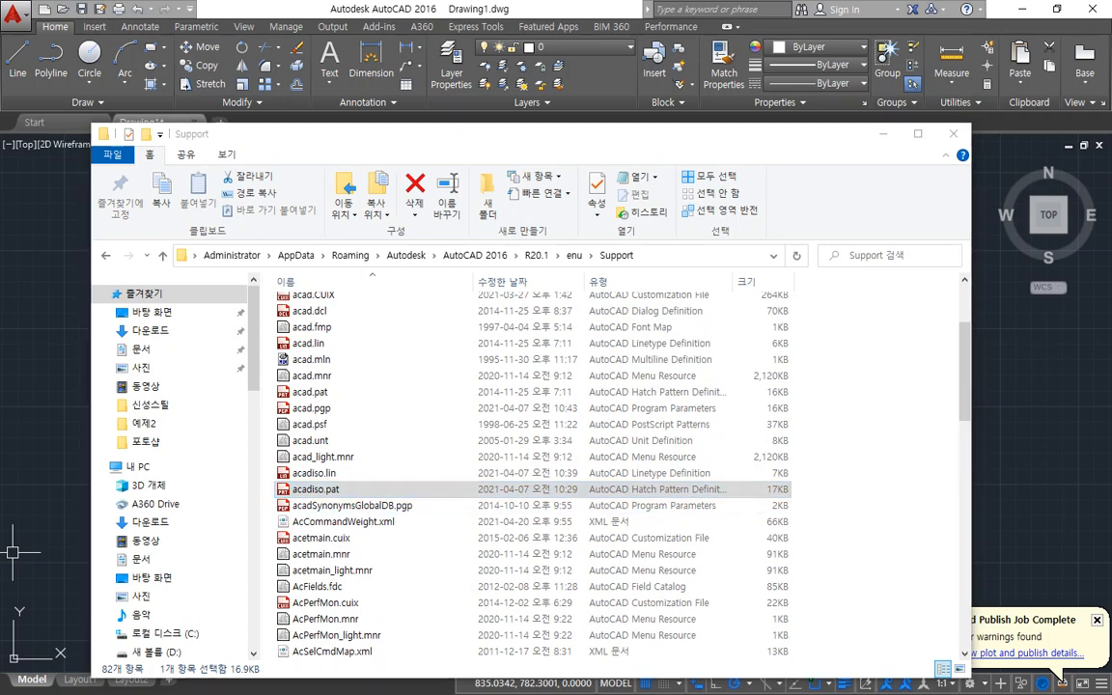
Switch to the Notepad notes and write "파일탐색기" below the hatch notes.
type("v")
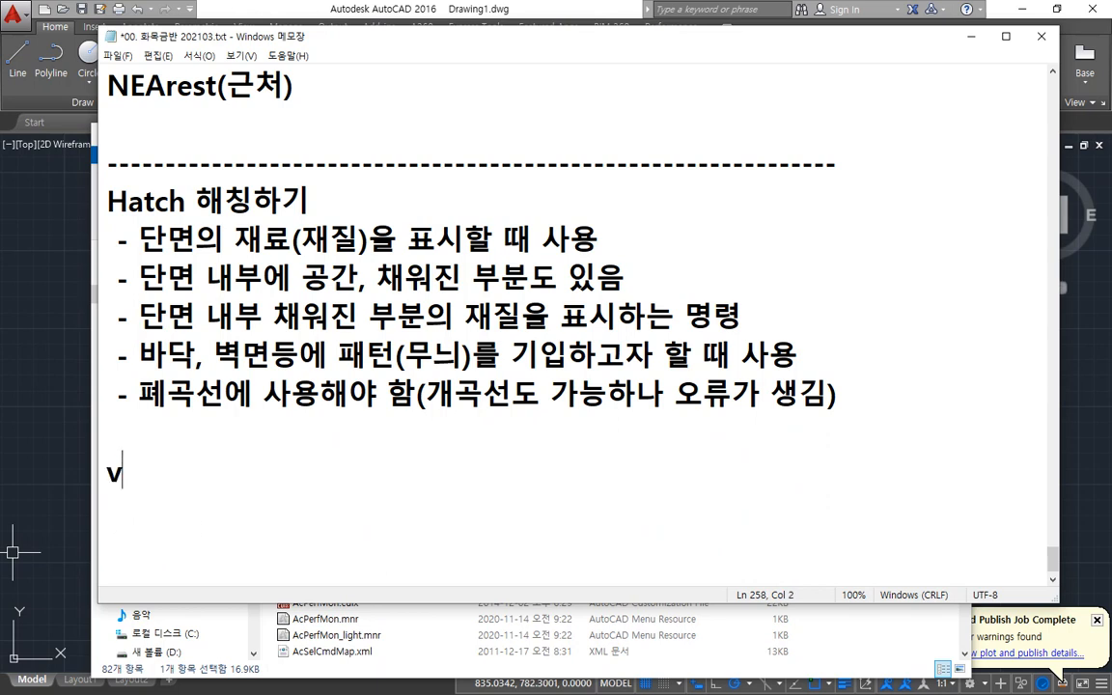
type("kdl")
key("BackSpace")
key("BackSpace")
key("BackSpace")
key("BackSpace")
key("Hangul")
type("파일")
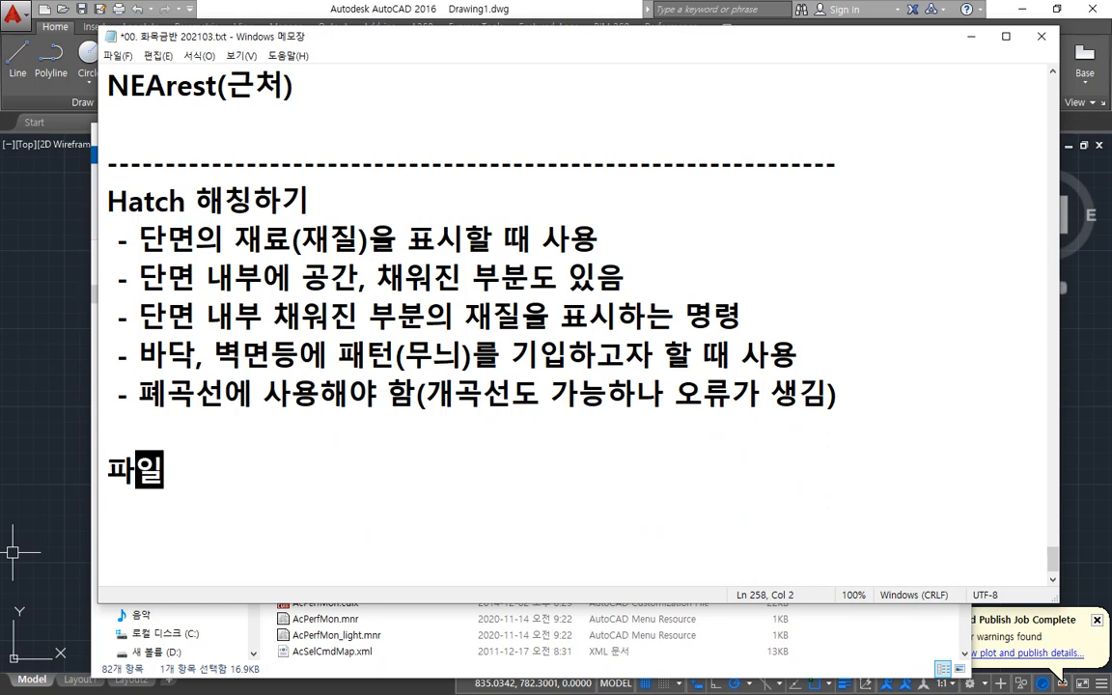
type("탐색기")
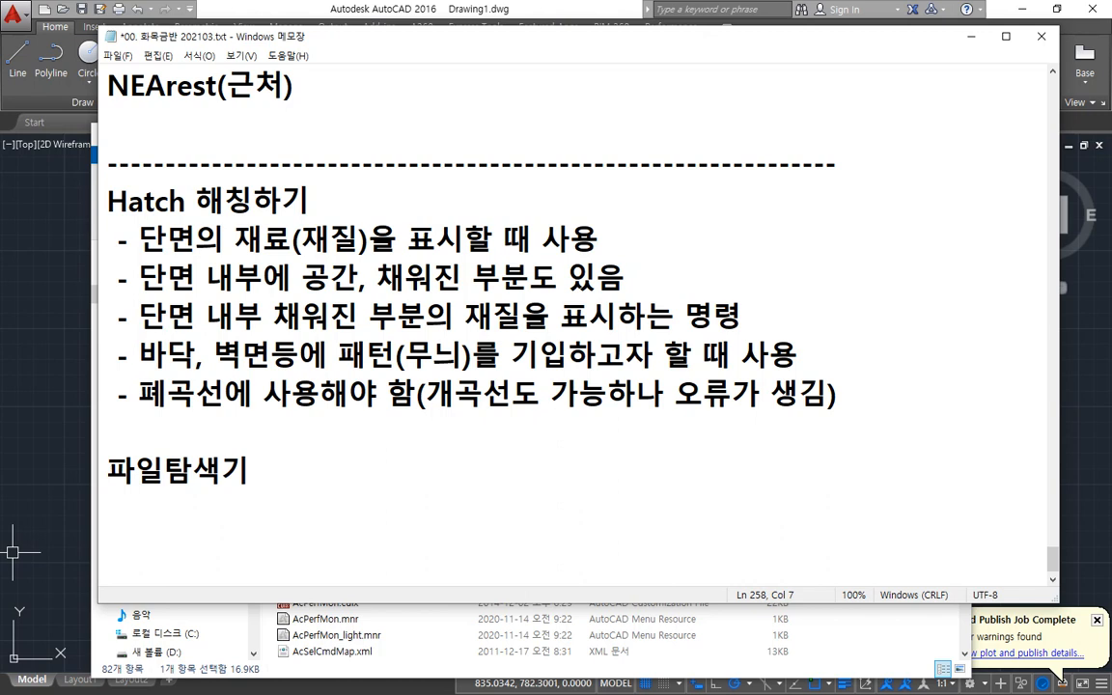
Complete the "파일탐색기" note with "= 윈도우키 + e".
type(" =")
key("Hangul")
type("dn")
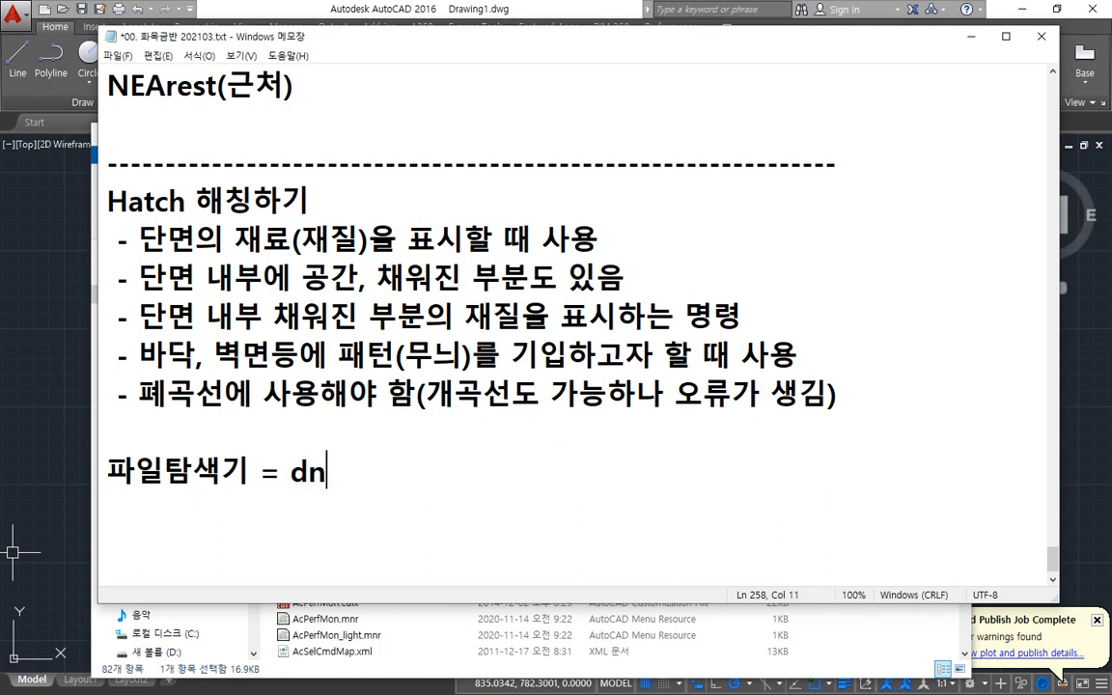
key("BackSpace")
key("BackSpace")
key("Hangul")
type("윈도우")
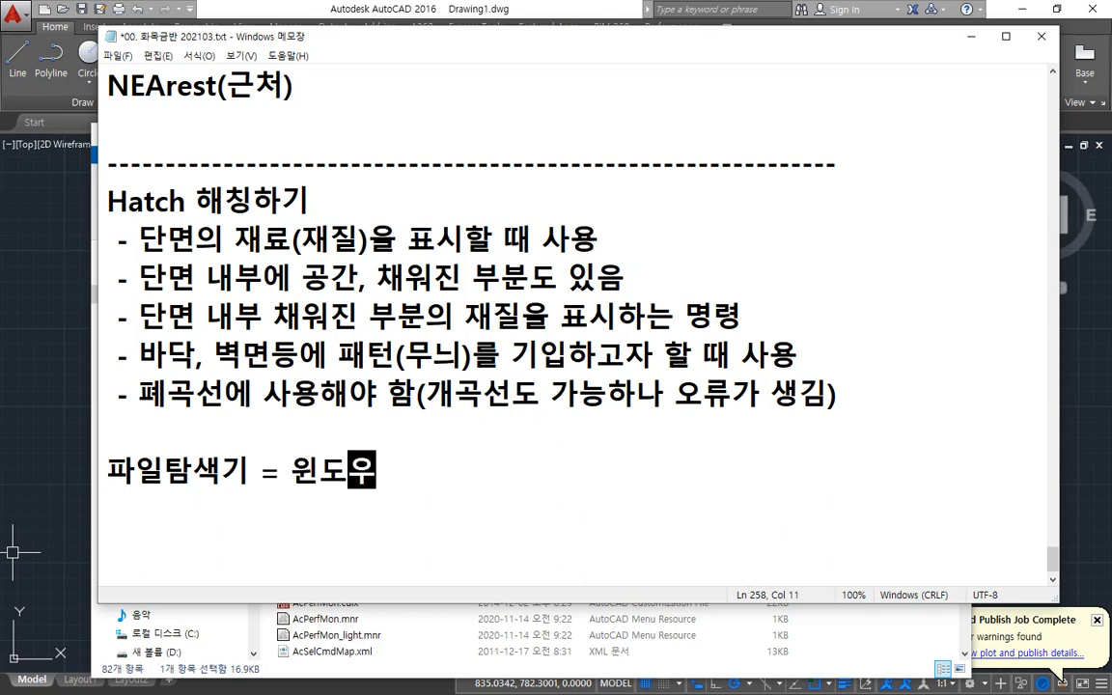
key("Hangul")
type("키")
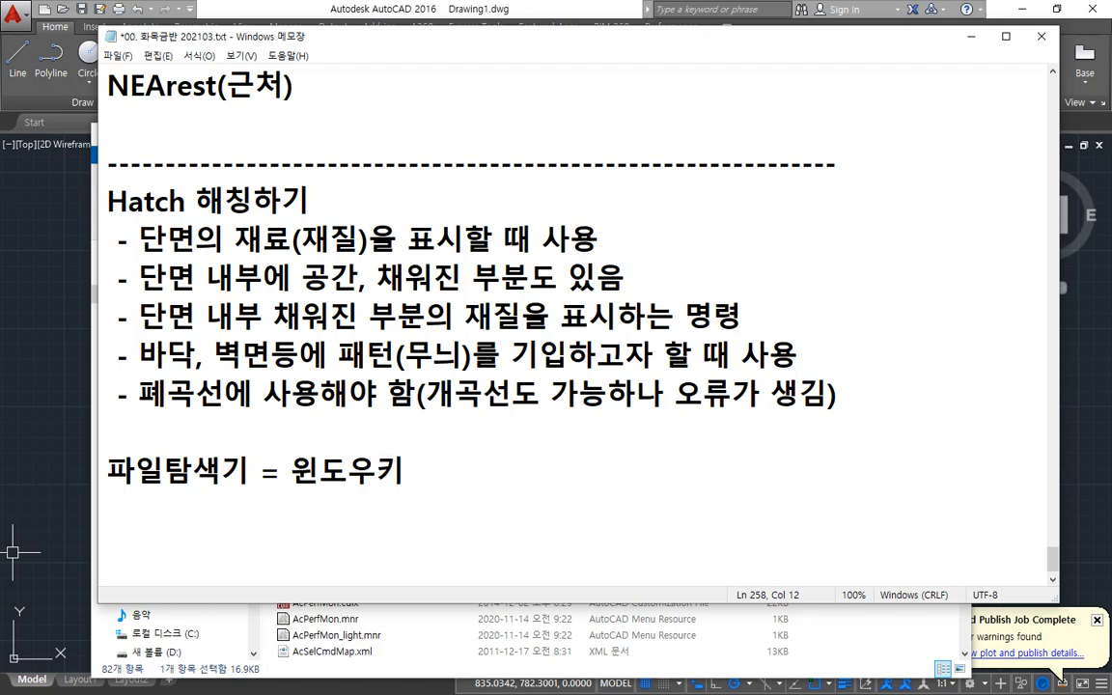
type(" + e")
Add the line "실행창 = 윈도우키 + r" beneath the file explorer note.
key("Return")
key("Hangul")
type("시ㄹ행창 ")
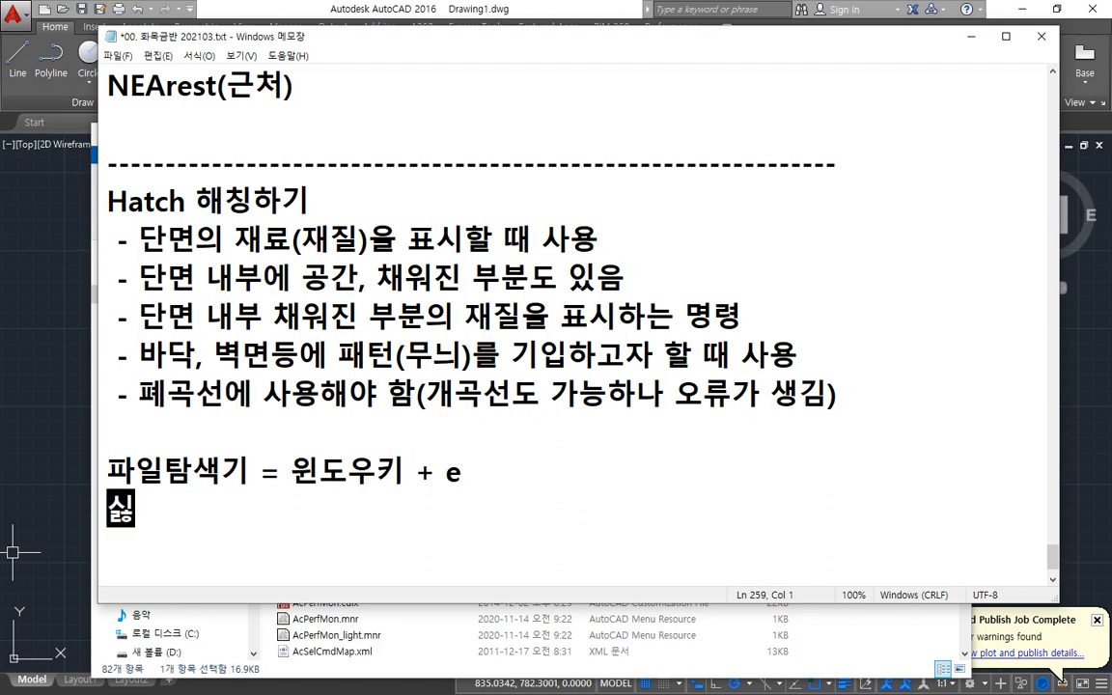
type("= 윈")
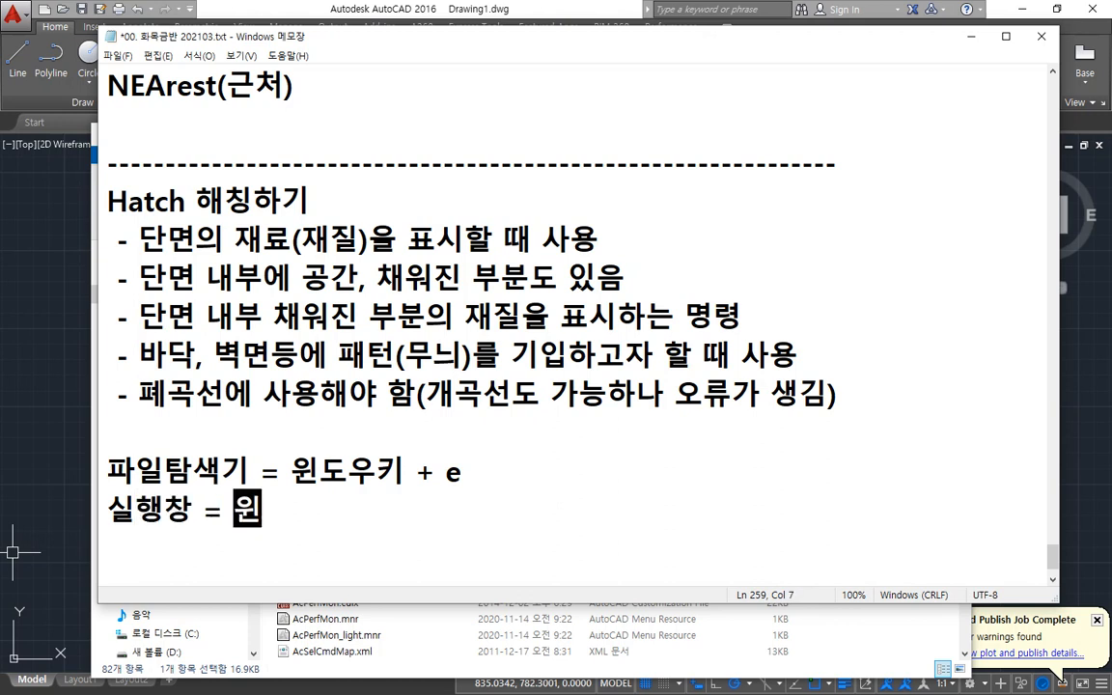
type("도우키 +")
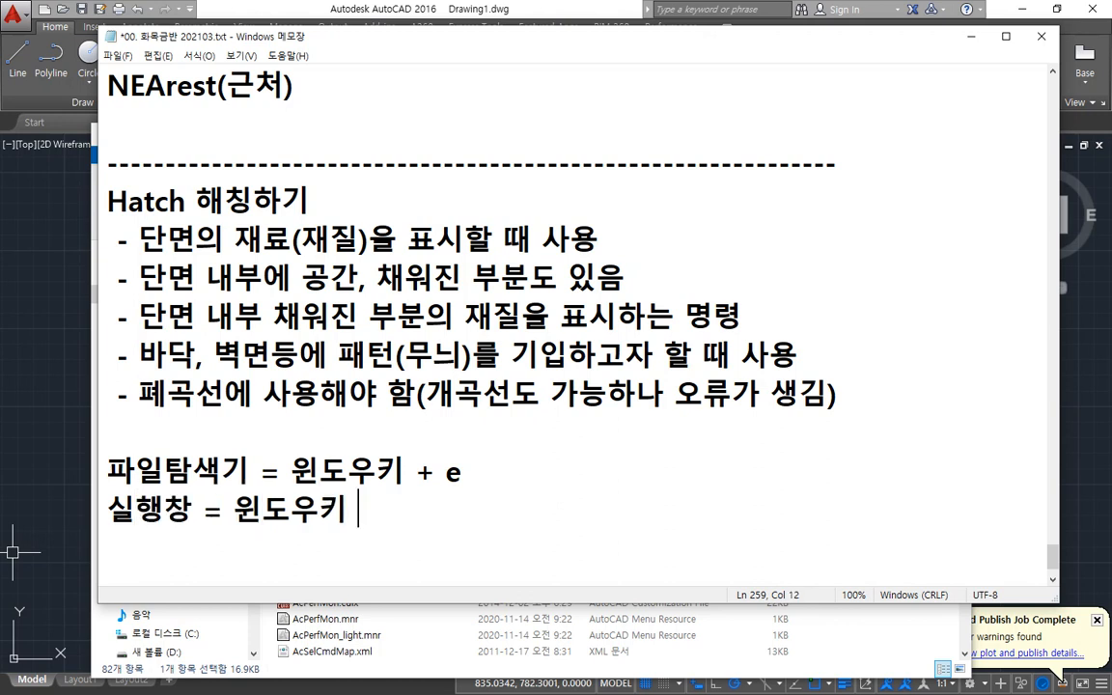
key("Hangul")
type("r")
Bring up the Windows Run dialog over the notes and return to the text without running anything.
key("super+r")
left_click_drag(0, 482, 509, 240)
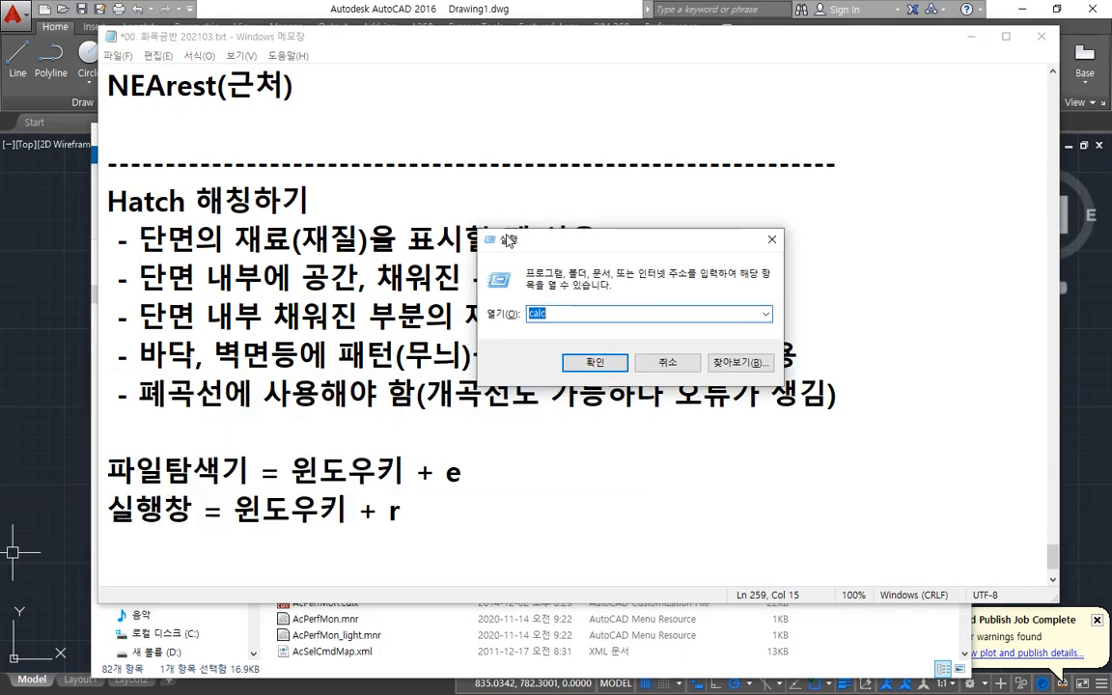
left_click(451, 526)
Add the line "메모장 = notepad" below the Run dialog shortcut in the notes.
key("Return")
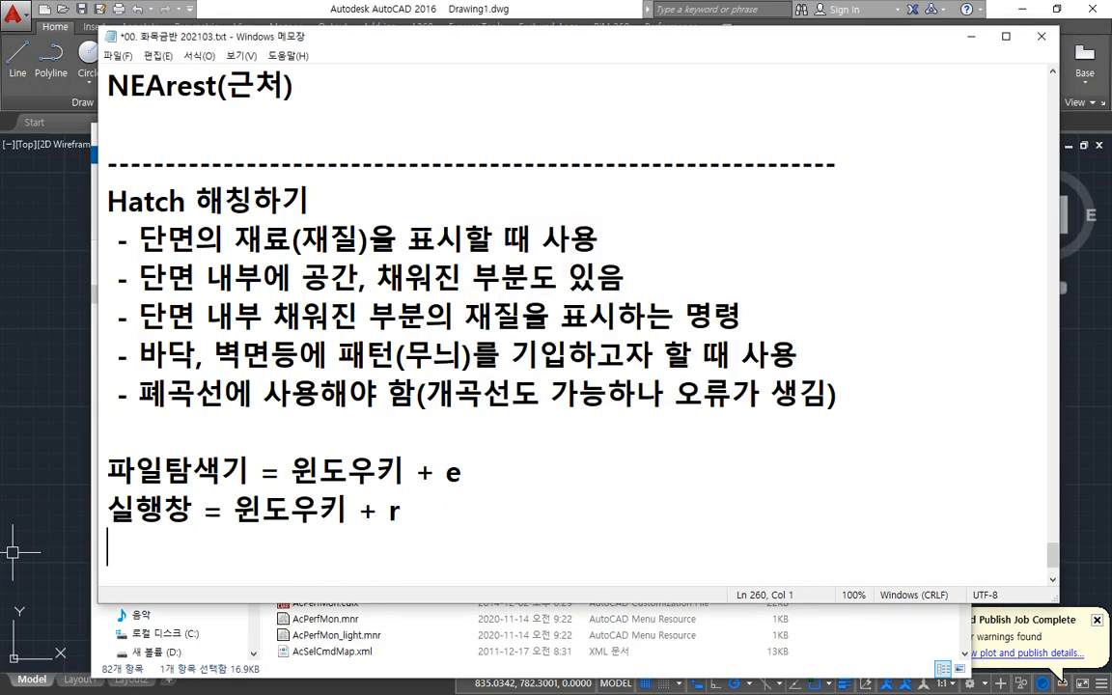
type("apa")
key("BackSpace")
key("BackSpace")
key("BackSpace")
type("메모")
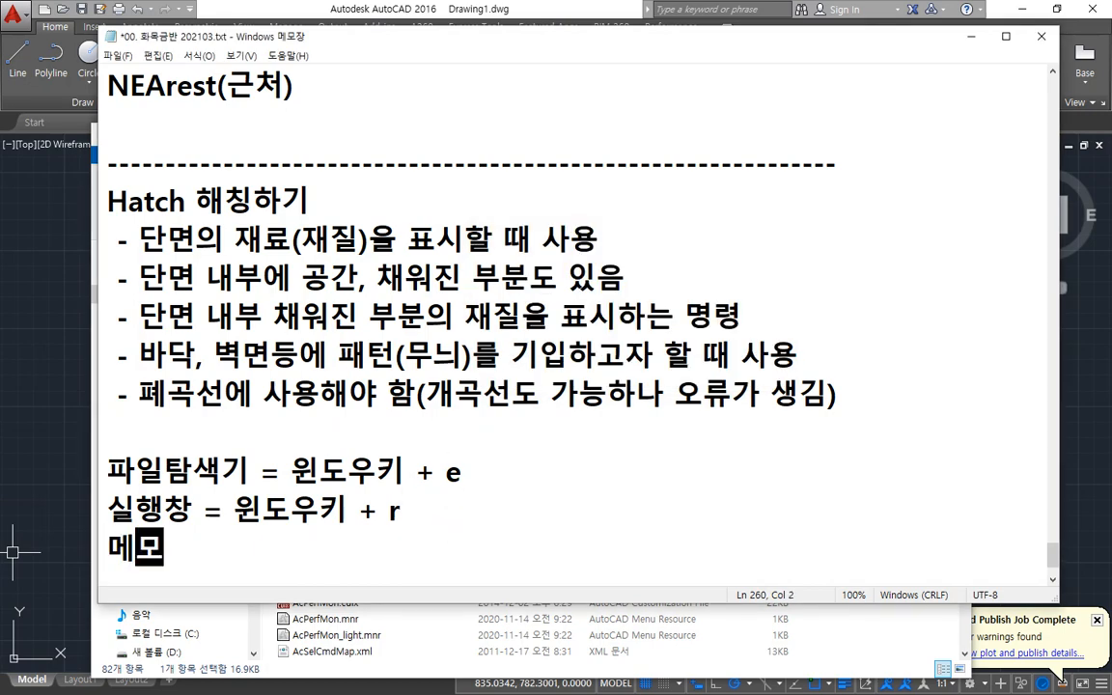
type("장 = no")
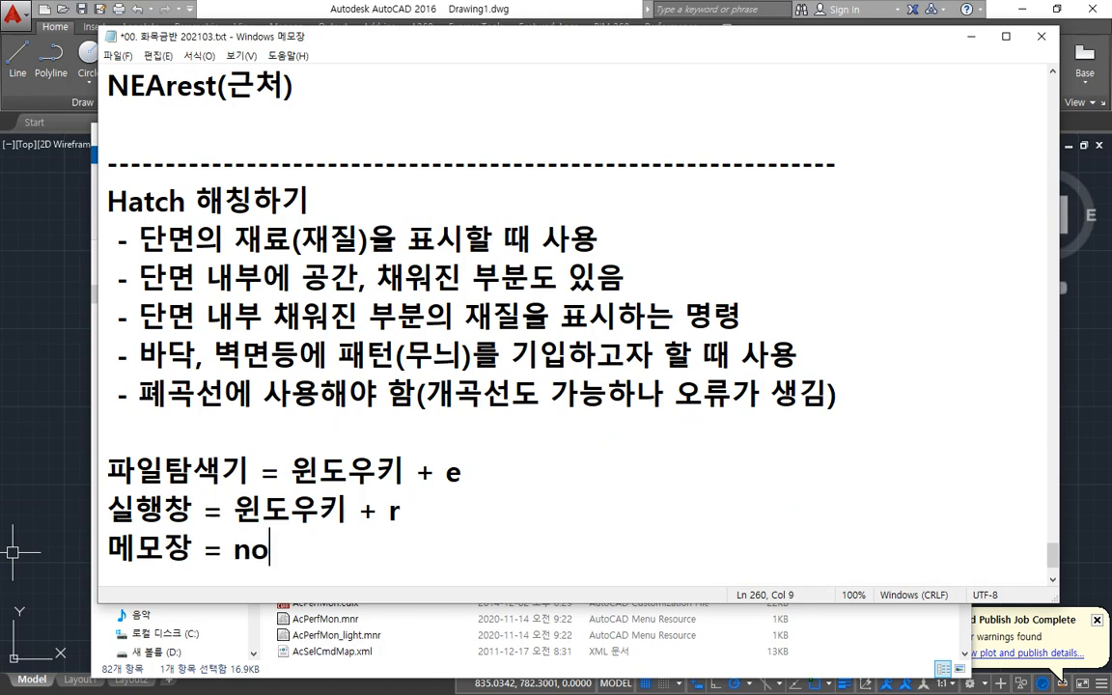
type("tepad")
Add the line "계산기 = calc" below the notepad entry in the notes.
key("Return")
type("ㄱ")
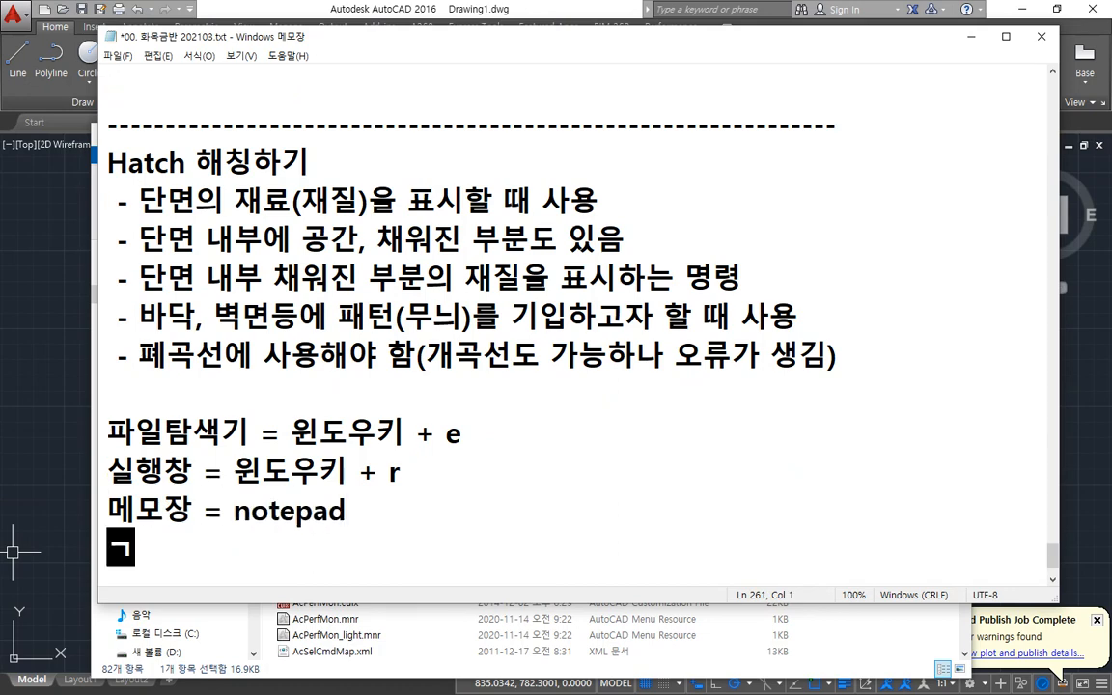
type("계산기 =")
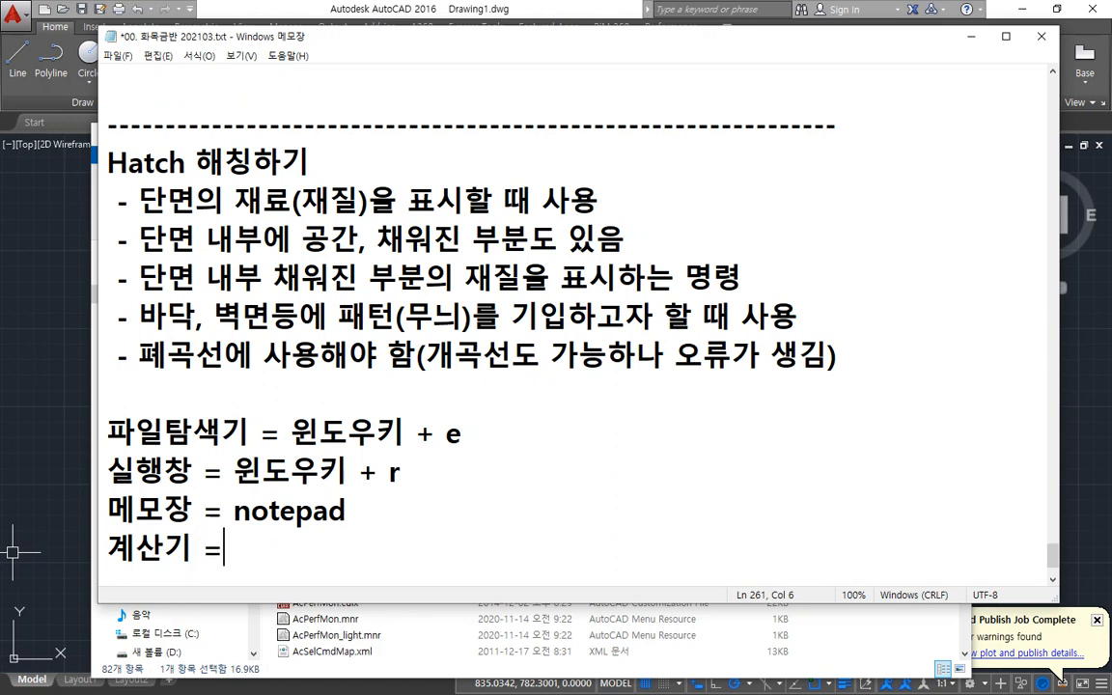
type(" cla")
key("BackSpace")
key("BackSpace")
type("alc")
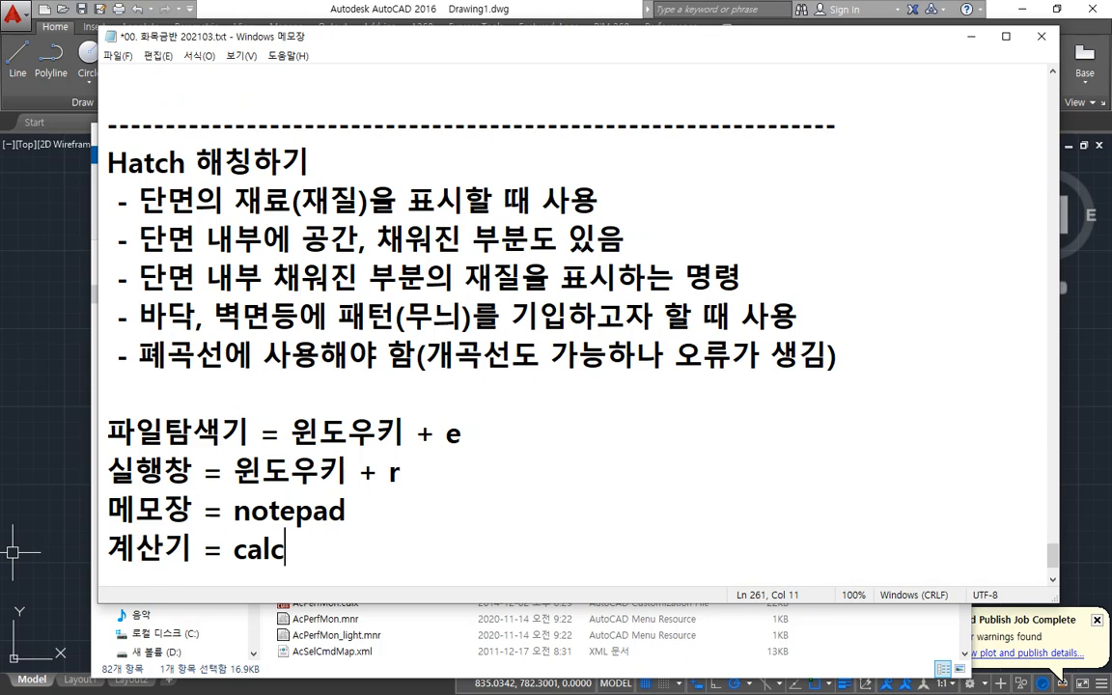
Open and close a new File Explorer window, and launch a blank Notepad with the Run command "notepad" and close it.
key("super+e")
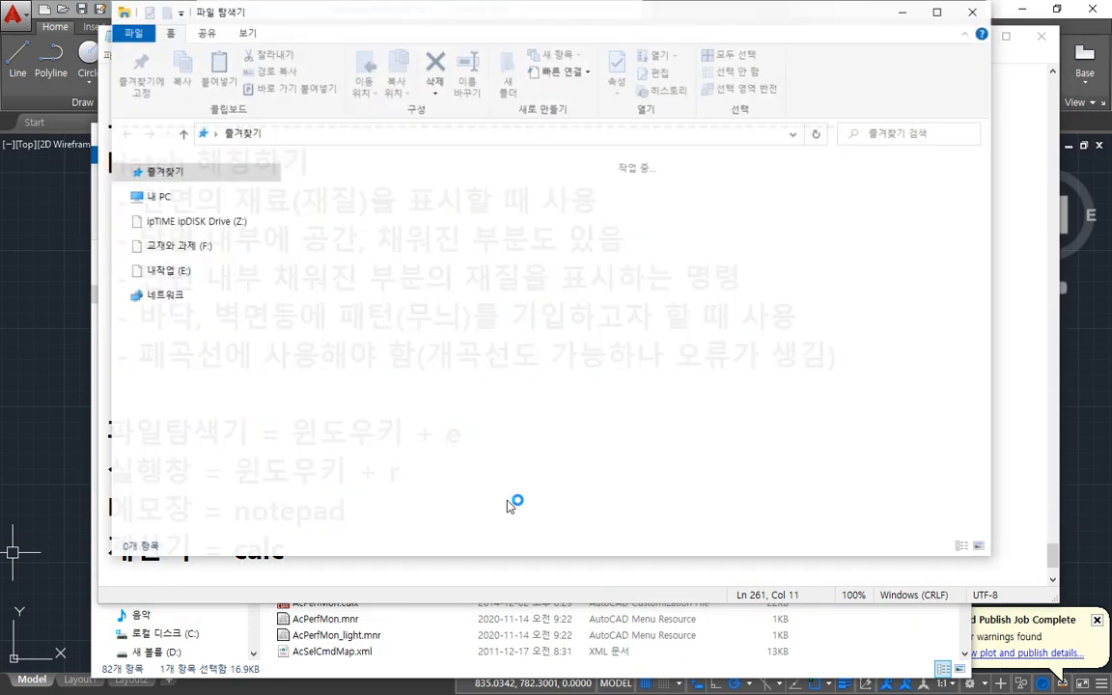
left_click(973, 11)
key("super+r")
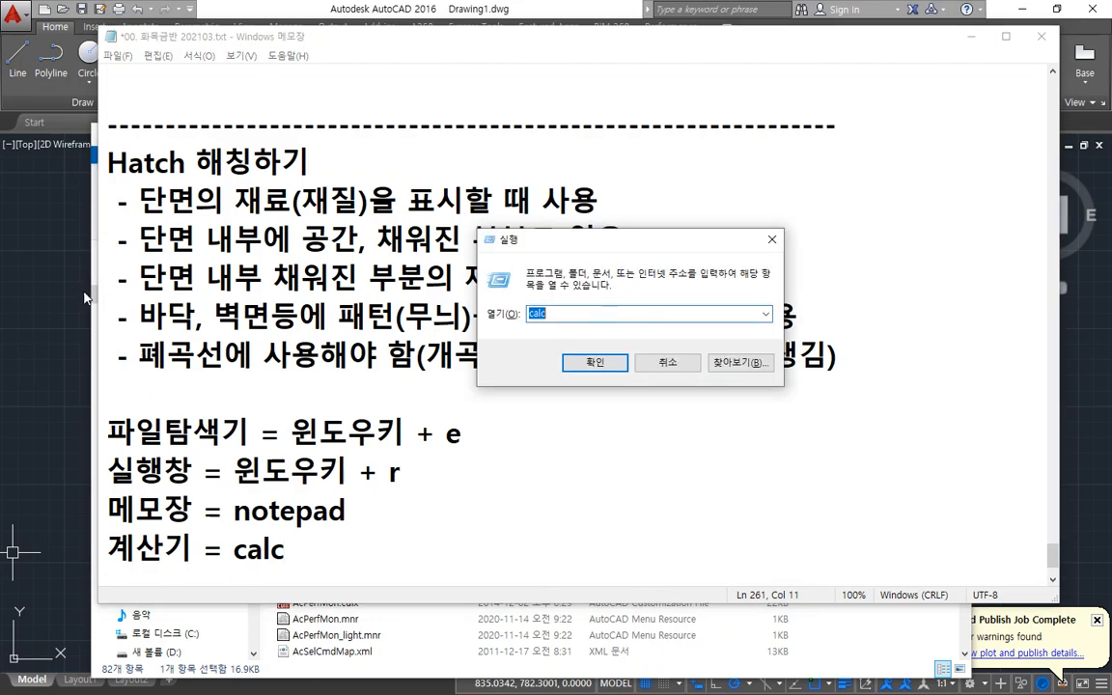
type("notepad")
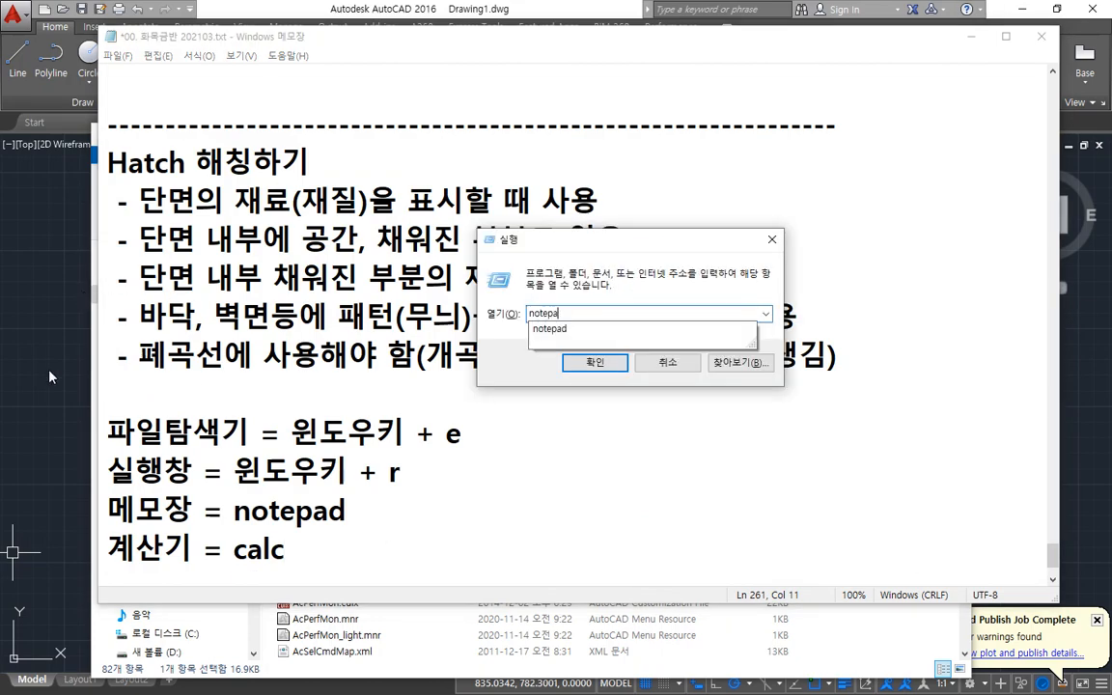
key("Return")
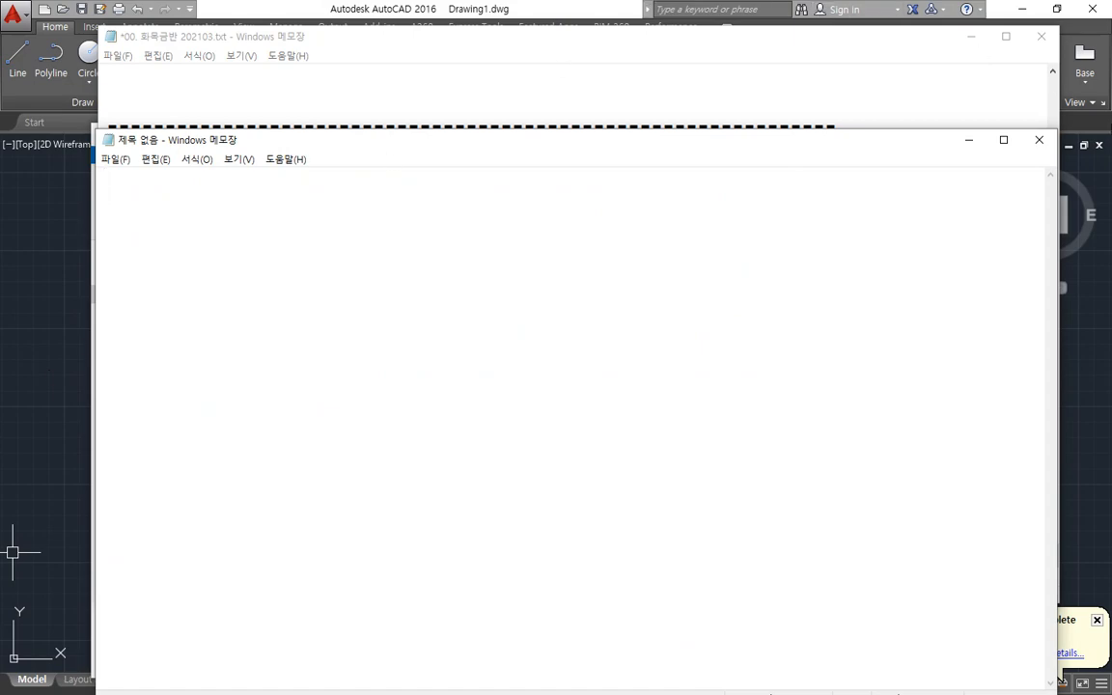
left_click(1039, 140)
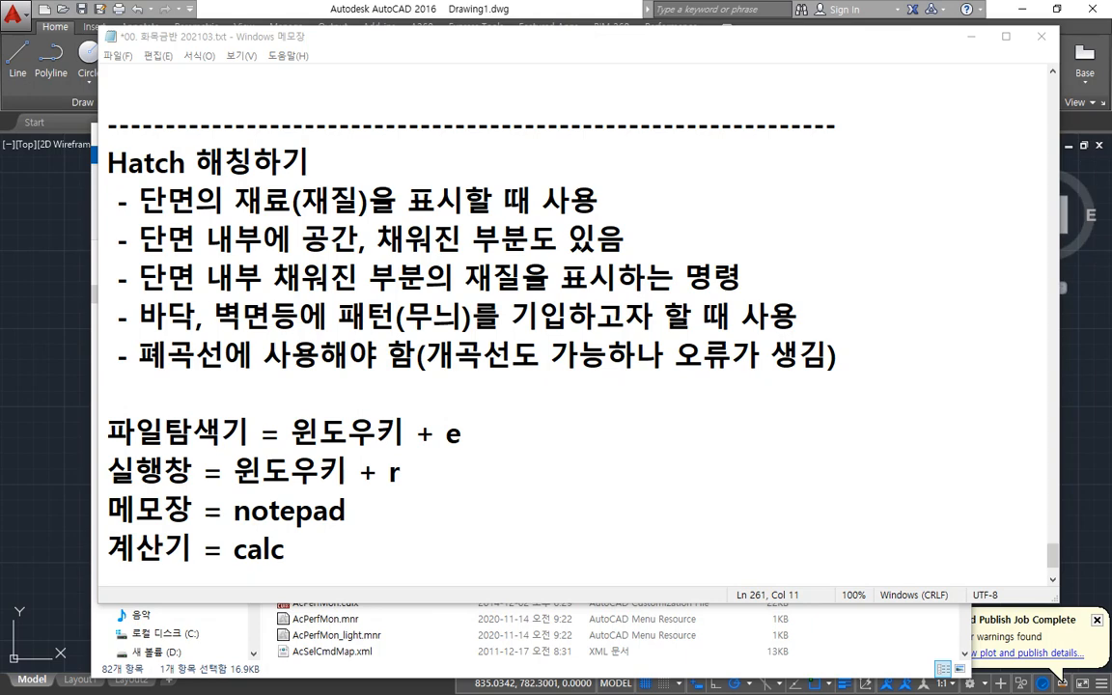
Launch the Windows calculator with the Run command "calc" and close it again.
key("super+r")
type("calc")
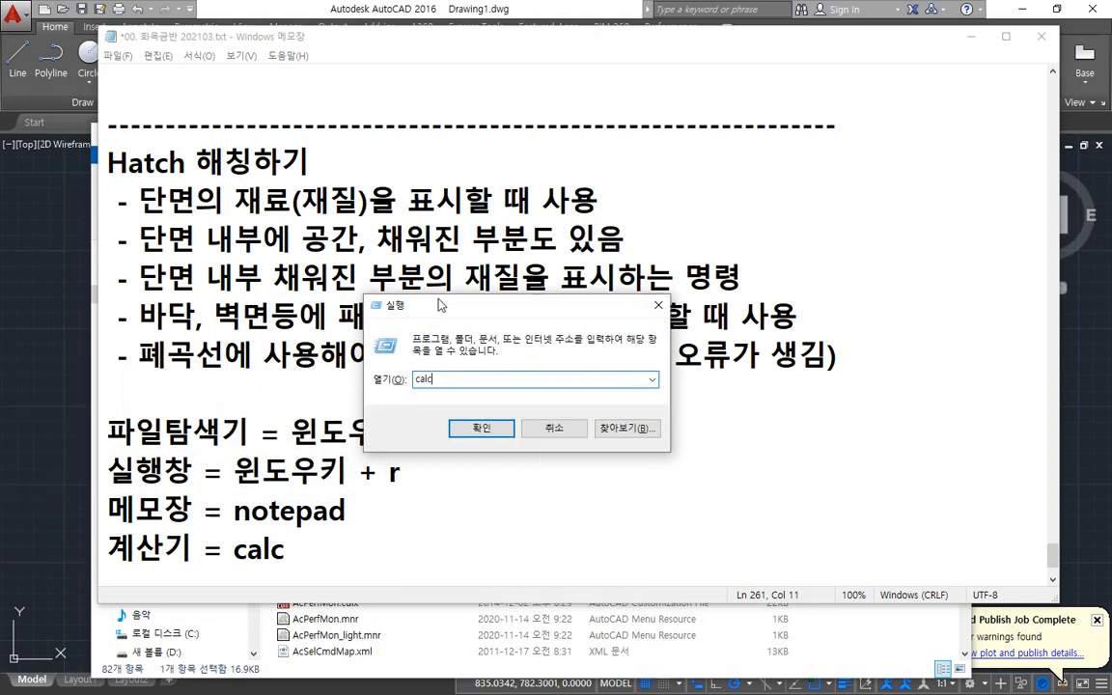
key("Return")
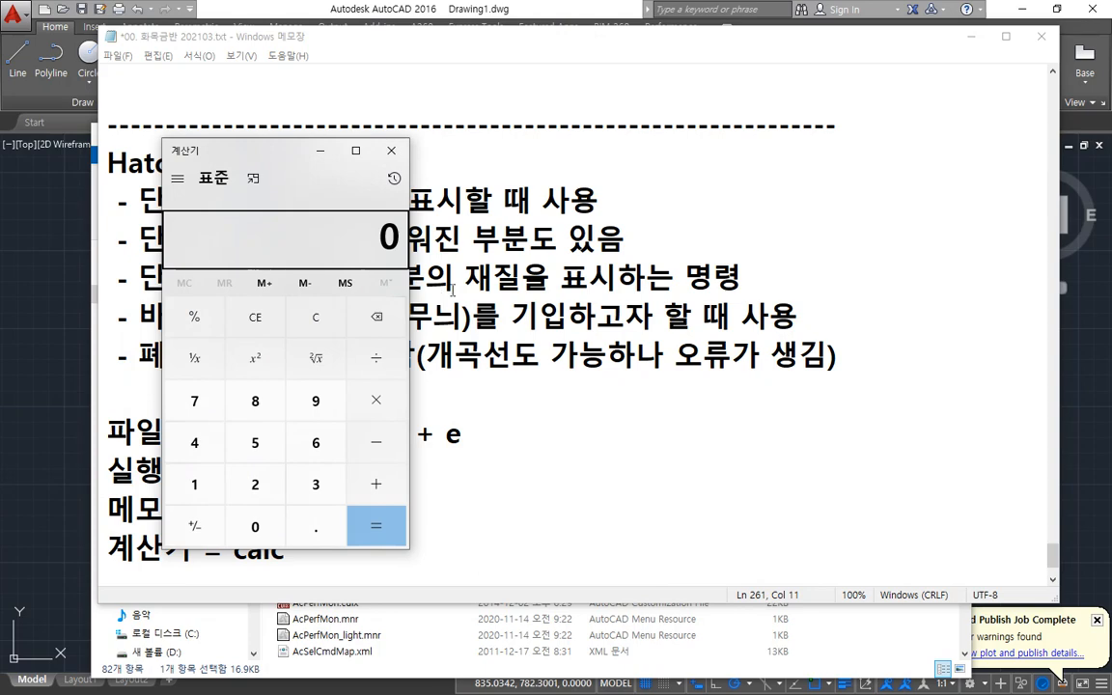
left_click(391, 152)
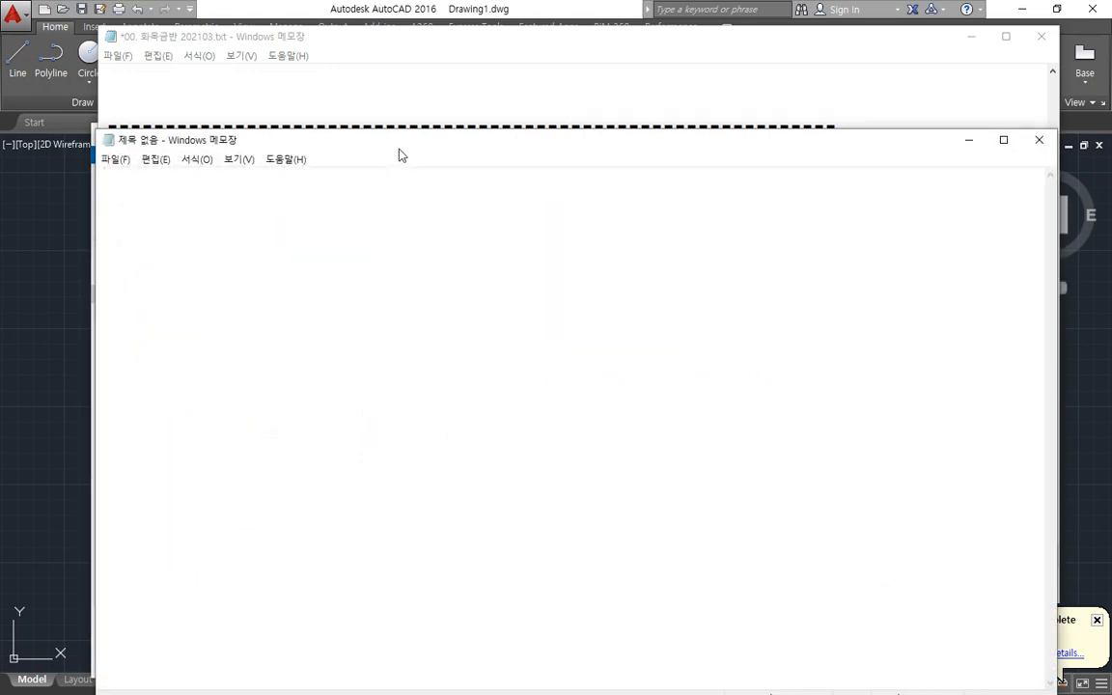
Rearrange the blank Notepad, notes and Support folder windows so they are all reachable, and shrink the notes window.
left_click_drag(392, 139, 448, 86)
left_click(413, 39)
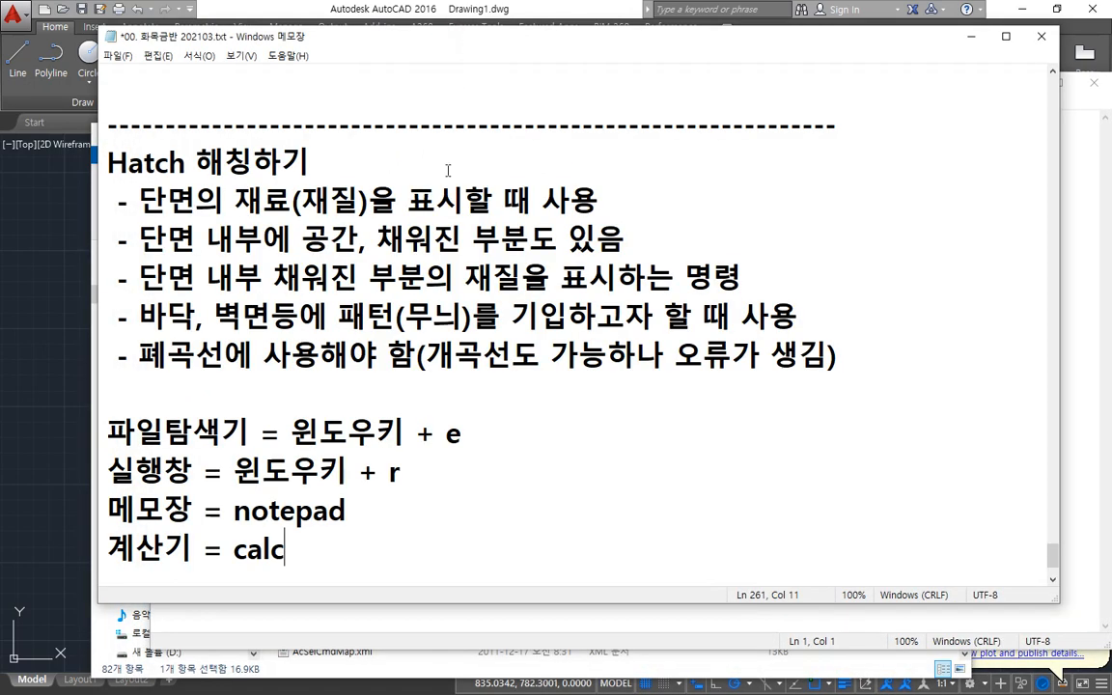
left_click_drag(694, 45, 619, 34)
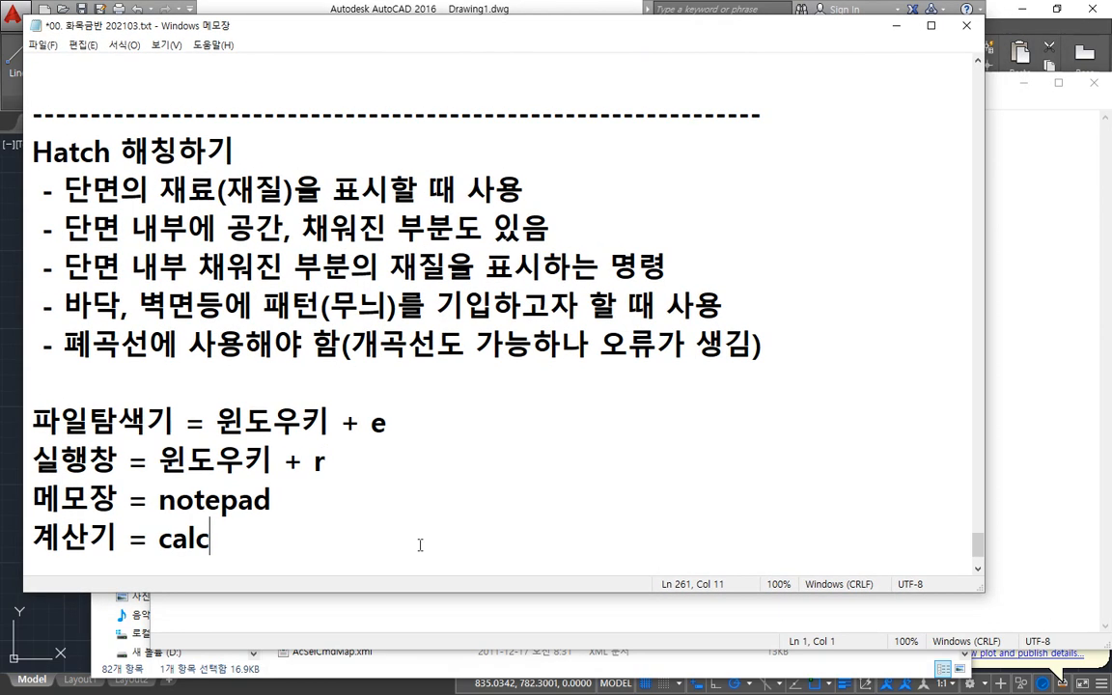
left_click(371, 668)
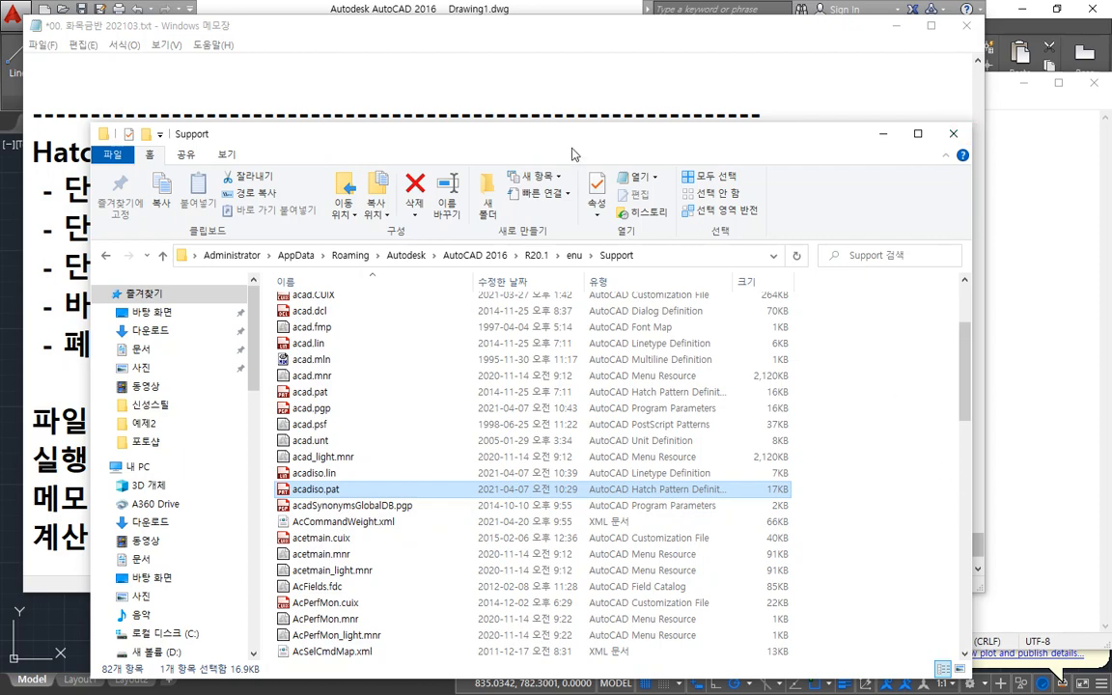
left_click_drag(515, 135, 481, 69)
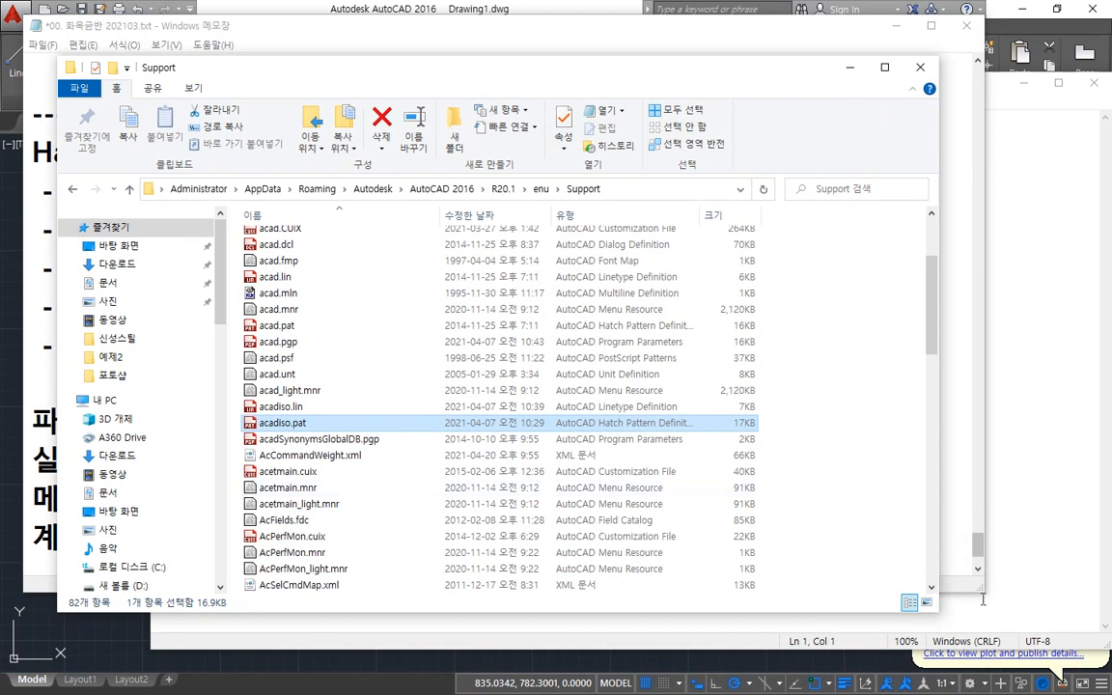
left_click_drag(981, 589, 731, 404)
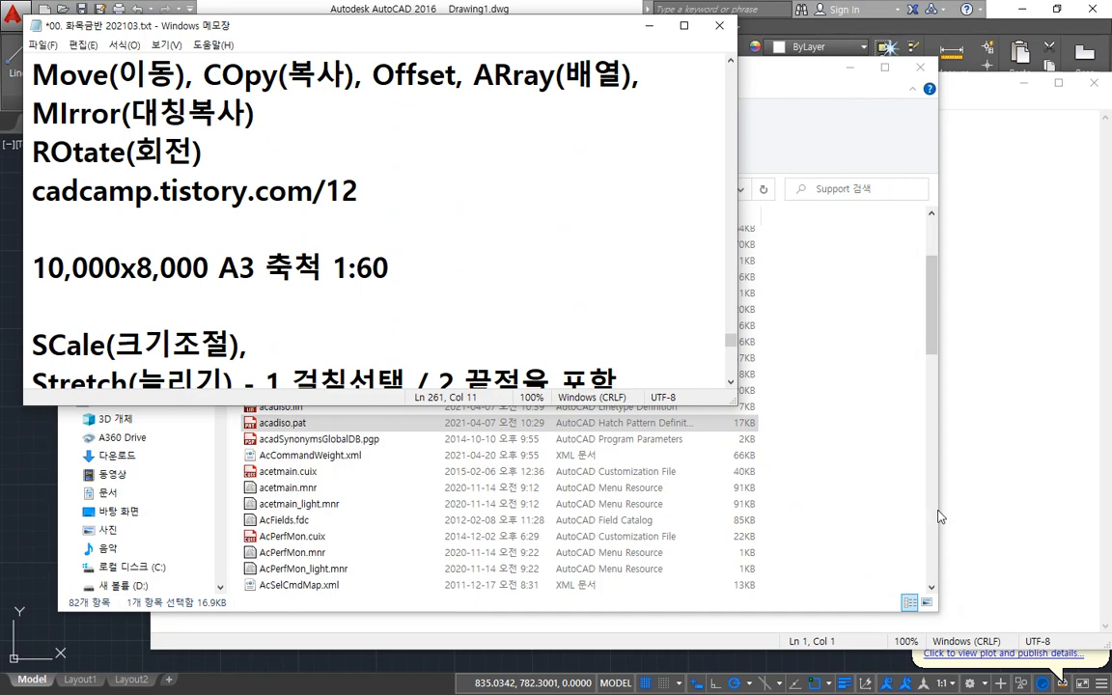
Examine the Support folder's files, selecting acadiso.pat together with acad.pgp and together with acad.pat.
left_click(842, 457)
scroll(841, 456, "down", 7)
scroll(423, 447, "up", 8)
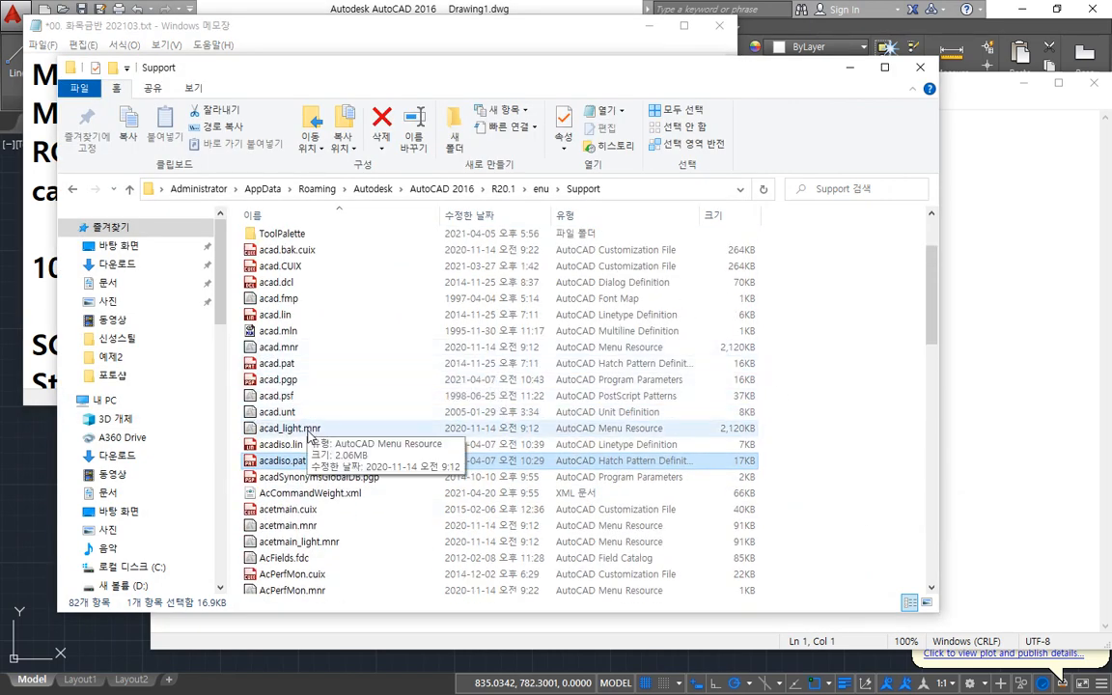
left_click(297, 381)
left_click(447, 460, "ctrl")
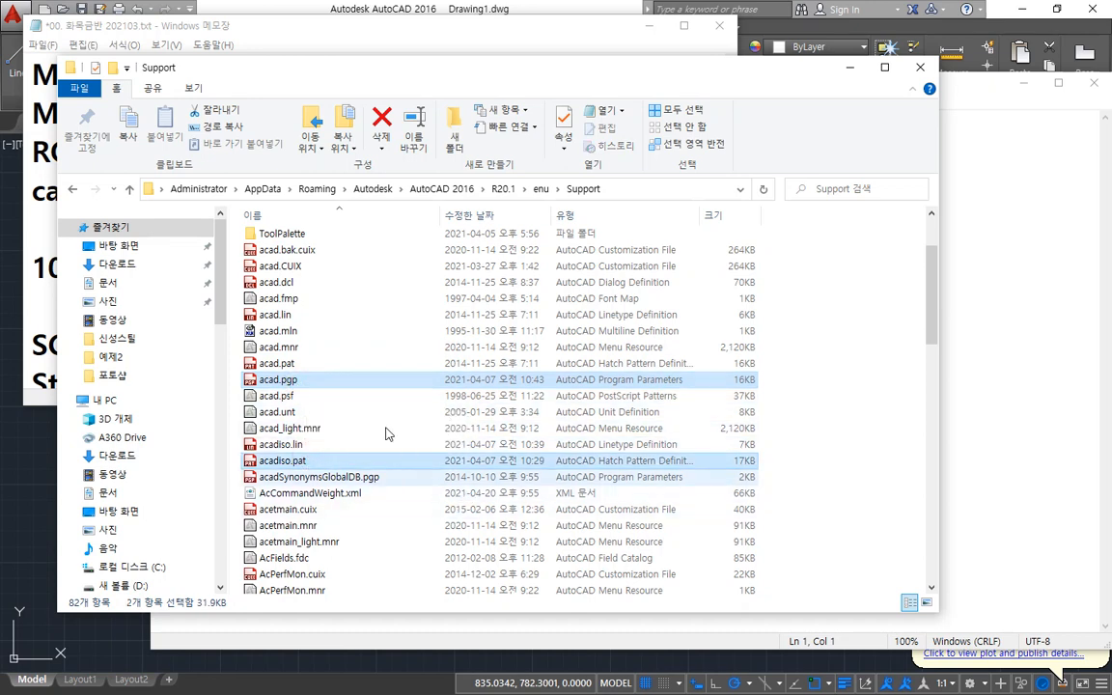
left_click(280, 363)
left_click(319, 464, "ctrl")
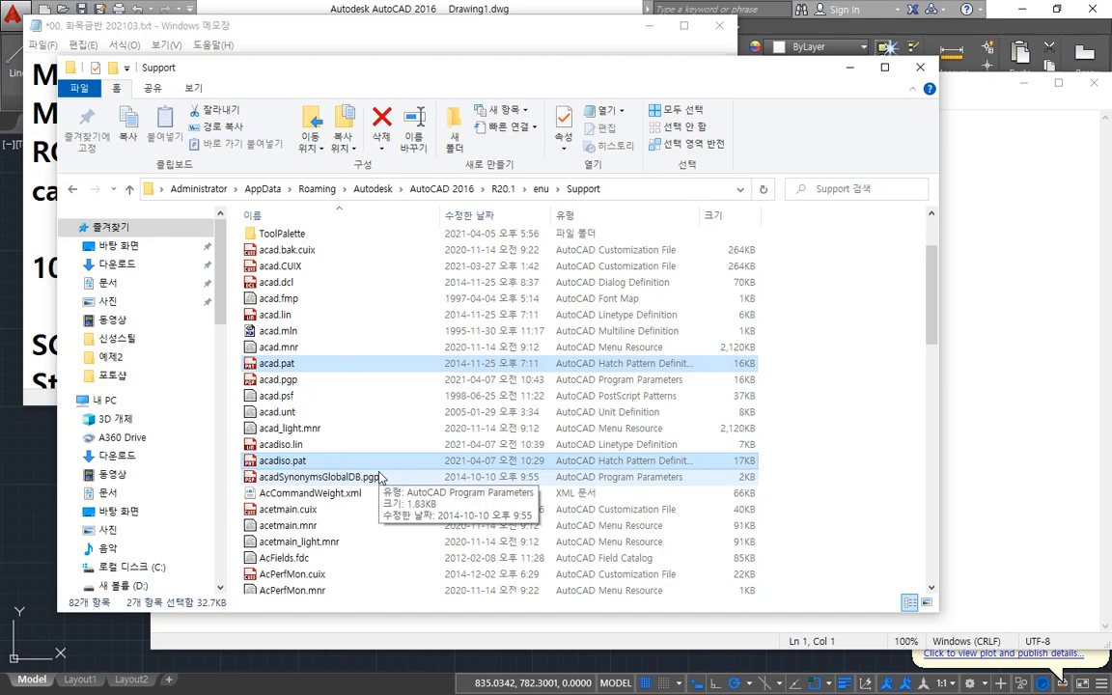
Open only acadiso.pat from the Support folder in the blank Notepad window.
left_click(365, 461)
left_click(305, 463)
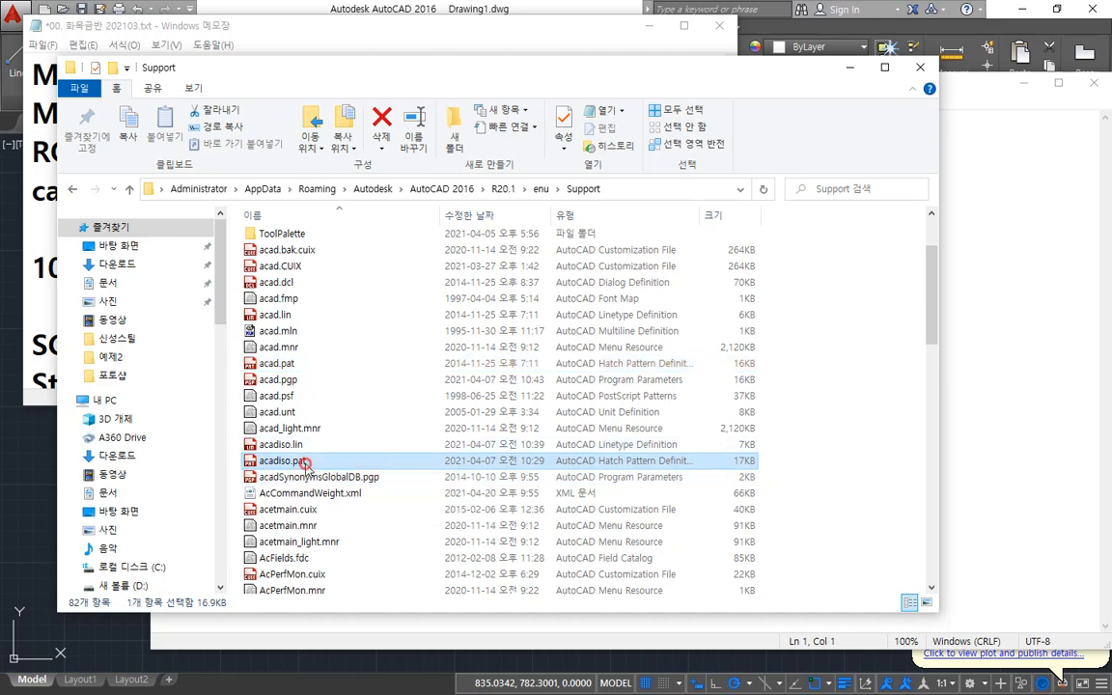
left_click(1035, 416)
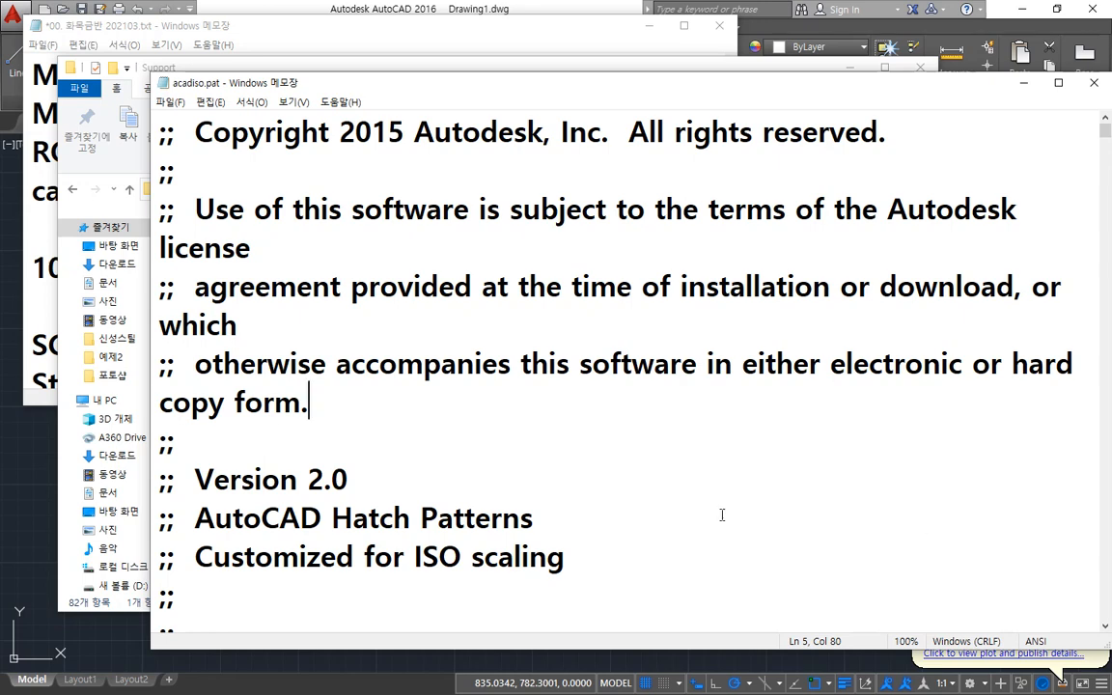
Examine the copyright header and the first pattern definitions in acadiso.pat.
left_click_drag(194, 131, 547, 138)
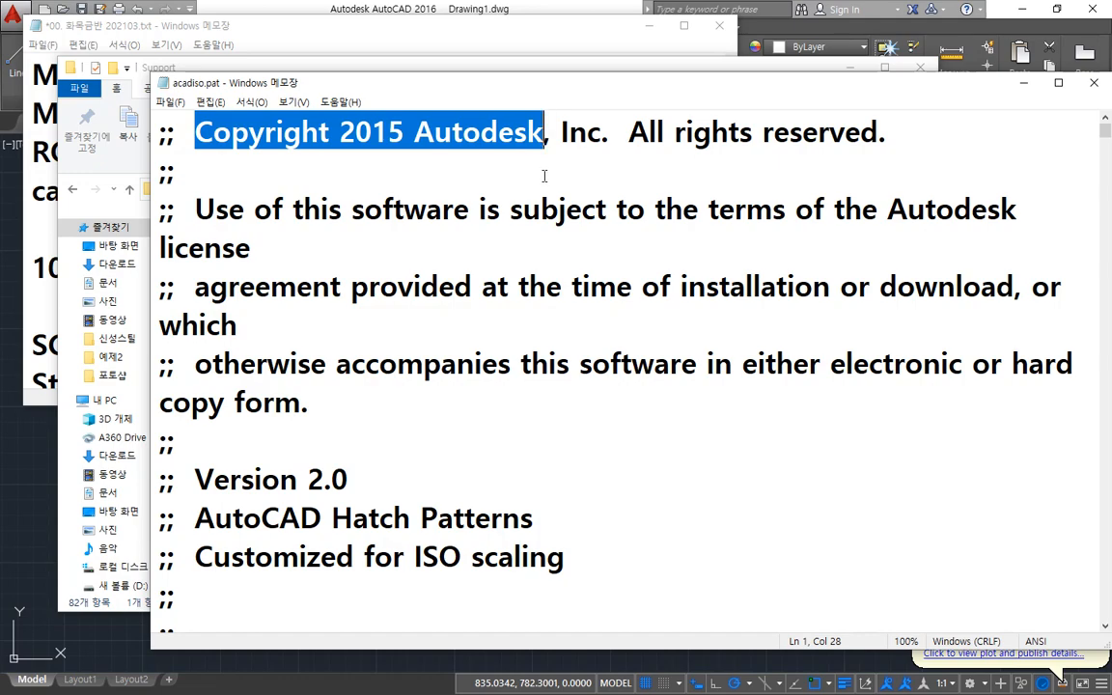
scroll(545, 176, "down", 4)
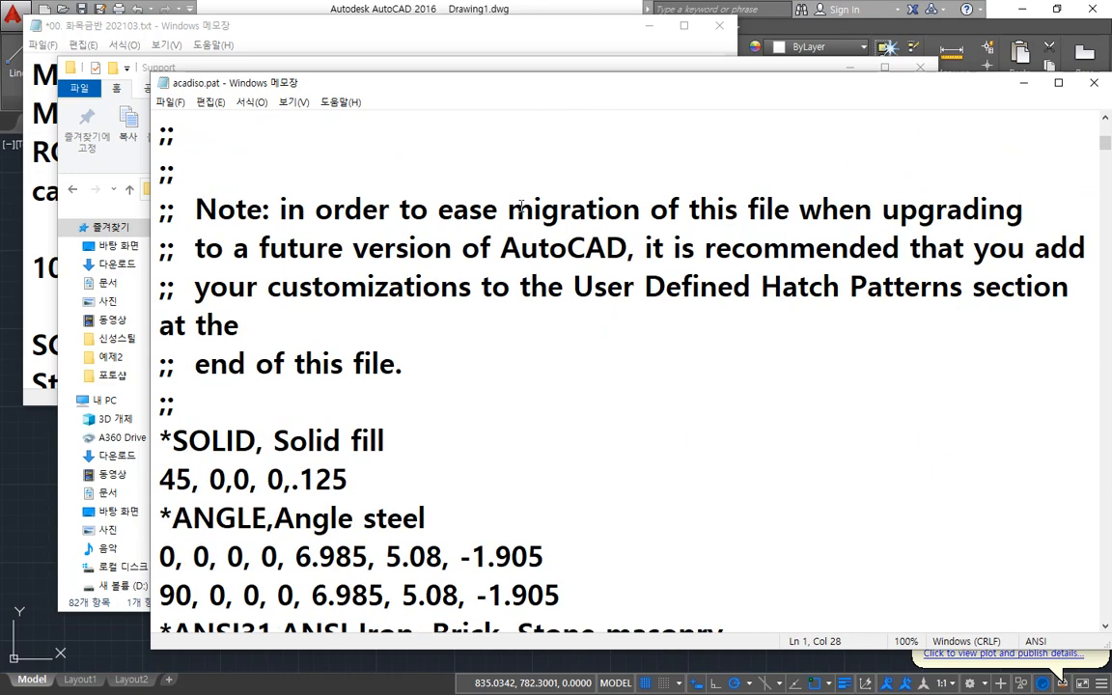
scroll(521, 206, "up", 4)
scroll(447, 249, "down", 4)
Add the hatch pattern syntax to the end of the notes, from "*패턴이름, 패턴설명" through "각도, 시작좌표 X" to "-선의 공백".
key("alt+Tab")
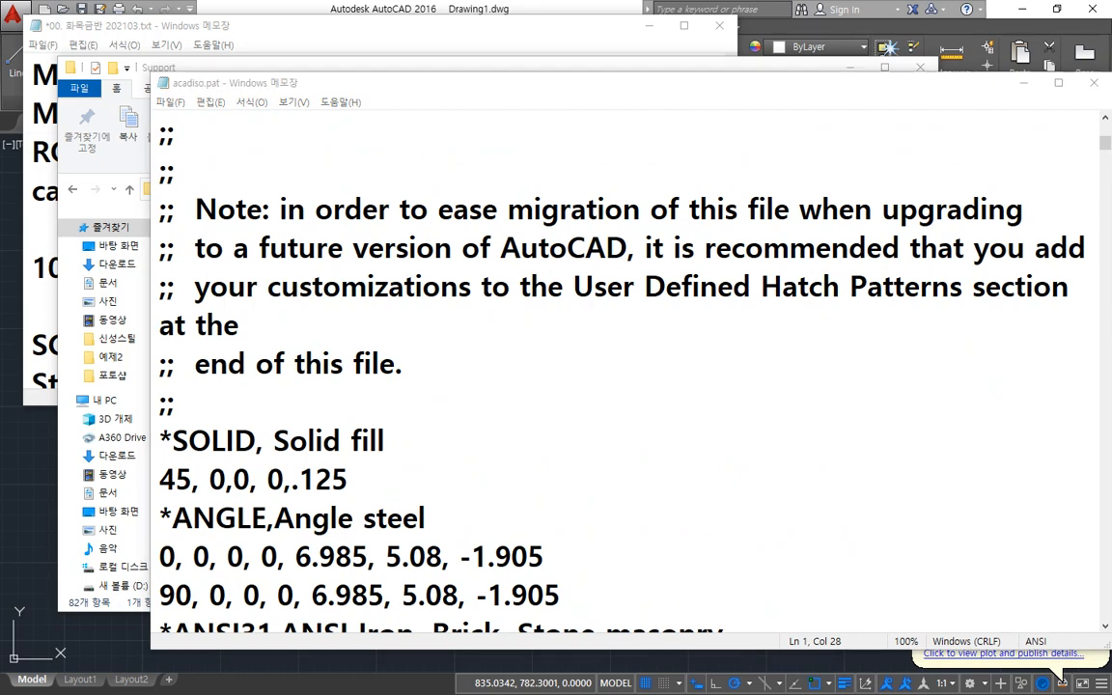
left_click(259, 19)
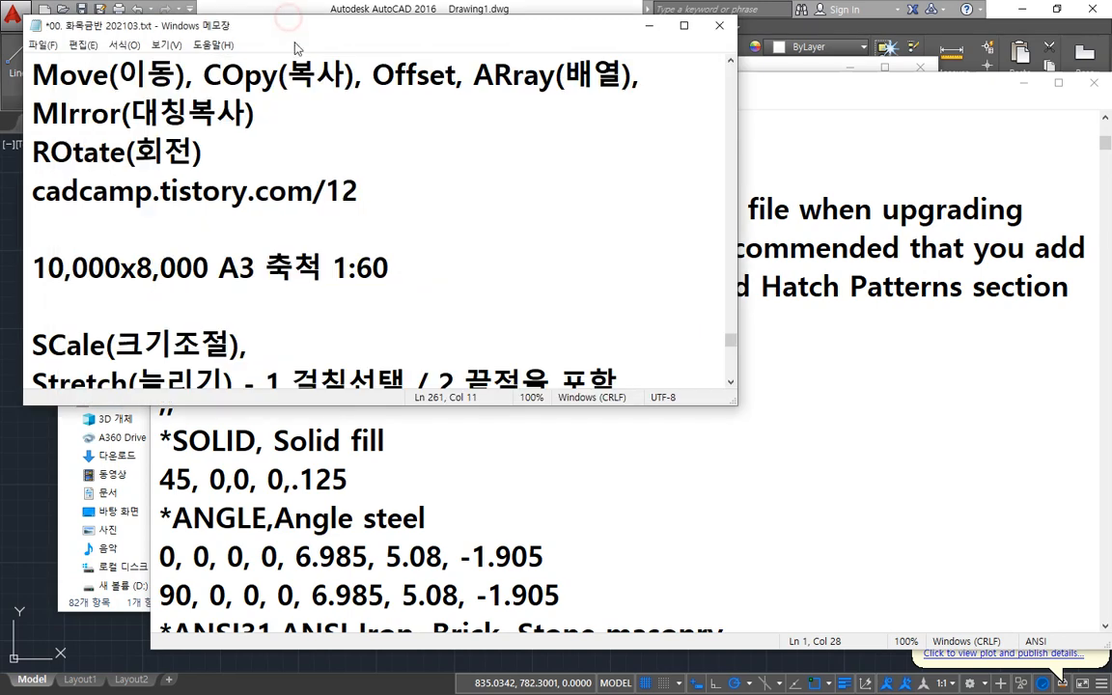
scroll(301, 248, "down", 3)
key("Return")
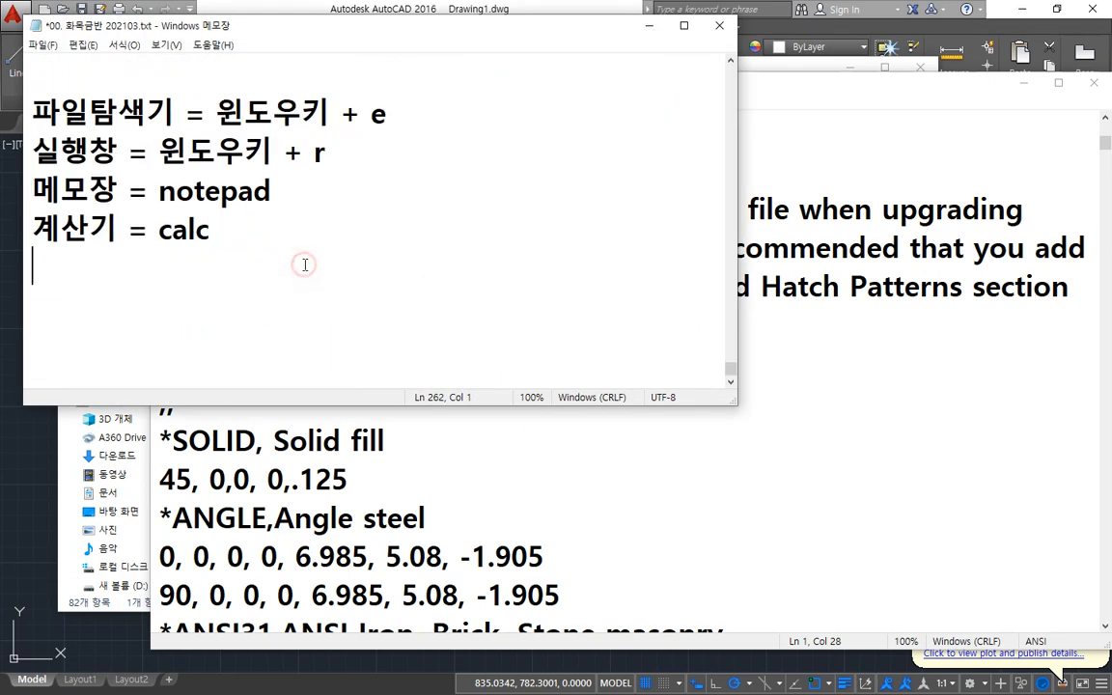
type("*패턴이름, 패턴설명  각도, 시작좌표 X, 시작좌표 Y, 다음선이 그려질 X, 다음선이 그려질 Y, 선의 길이, -선의 공백")
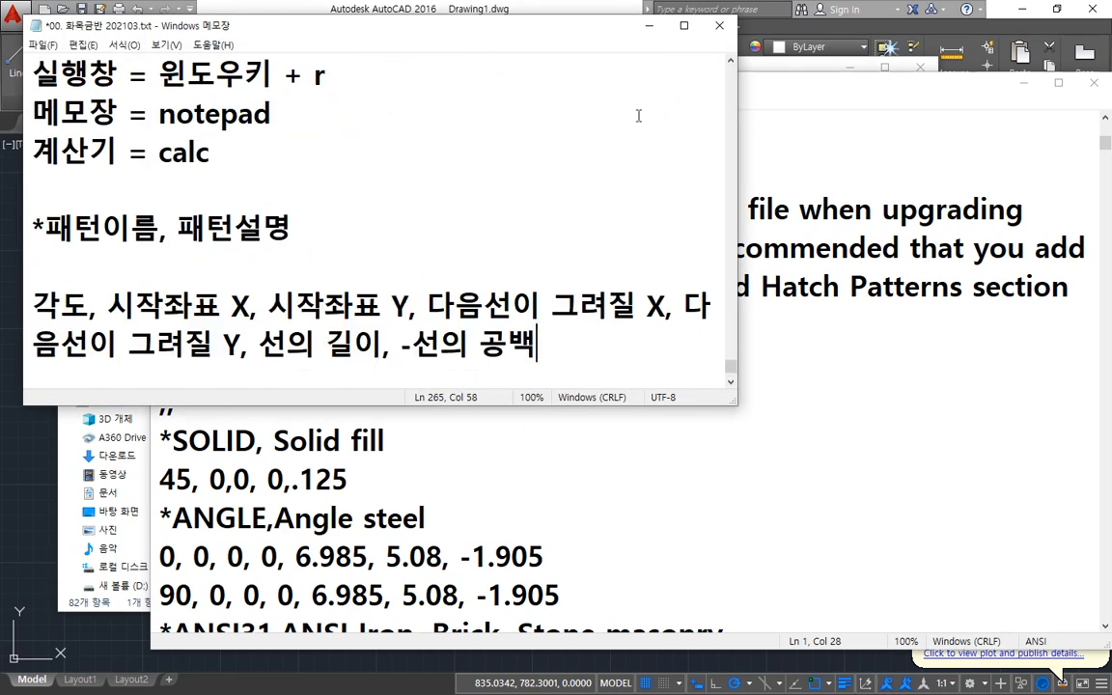
Widen the notes window and remove the blank line between "*패턴이름, 패턴설명" and the "각도" line.
left_click_drag(737, 362, 1105, 362)
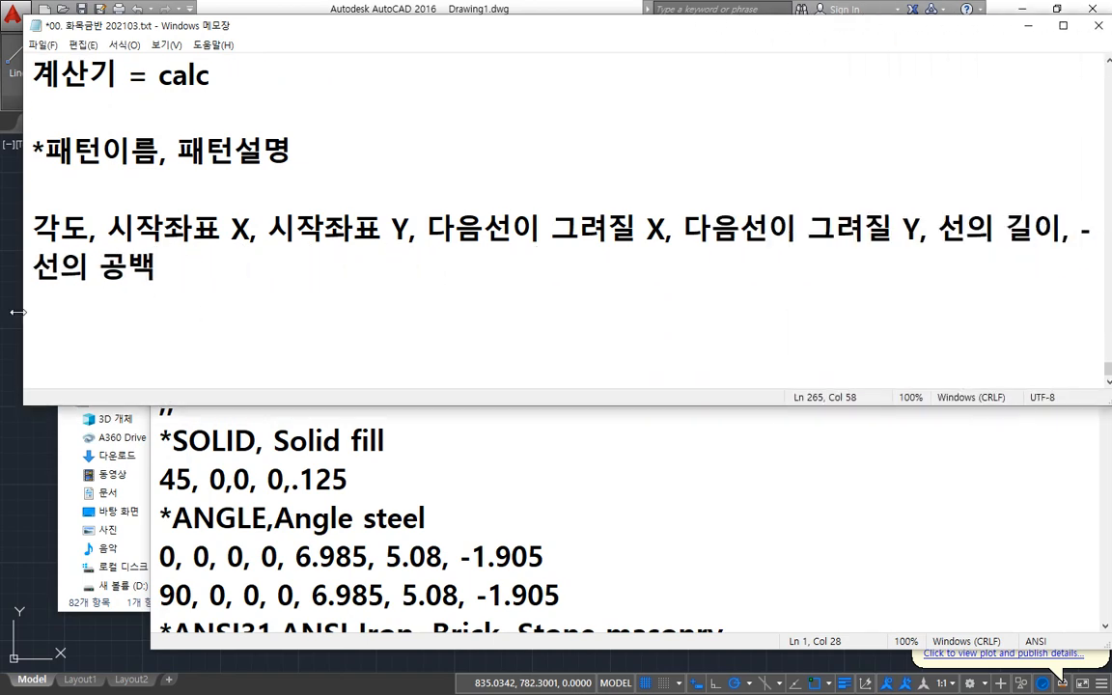
left_click_drag(19, 312, 1, 312)
left_click_drag(73, 229, 12, 228)
left_click(69, 181)
key("BackSpace")
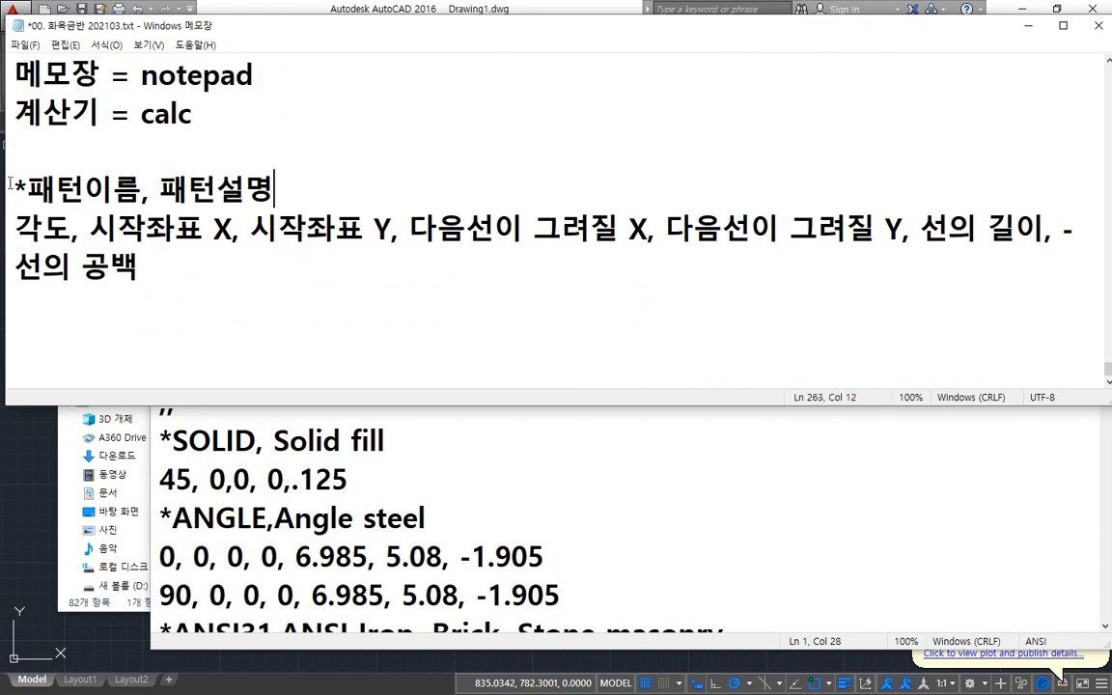
Highlight the asterisk and the pattern name and description parts of "*패턴이름, 패턴설명" for review.
left_click(22, 184)
left_click_drag(22, 183, 11, 184)
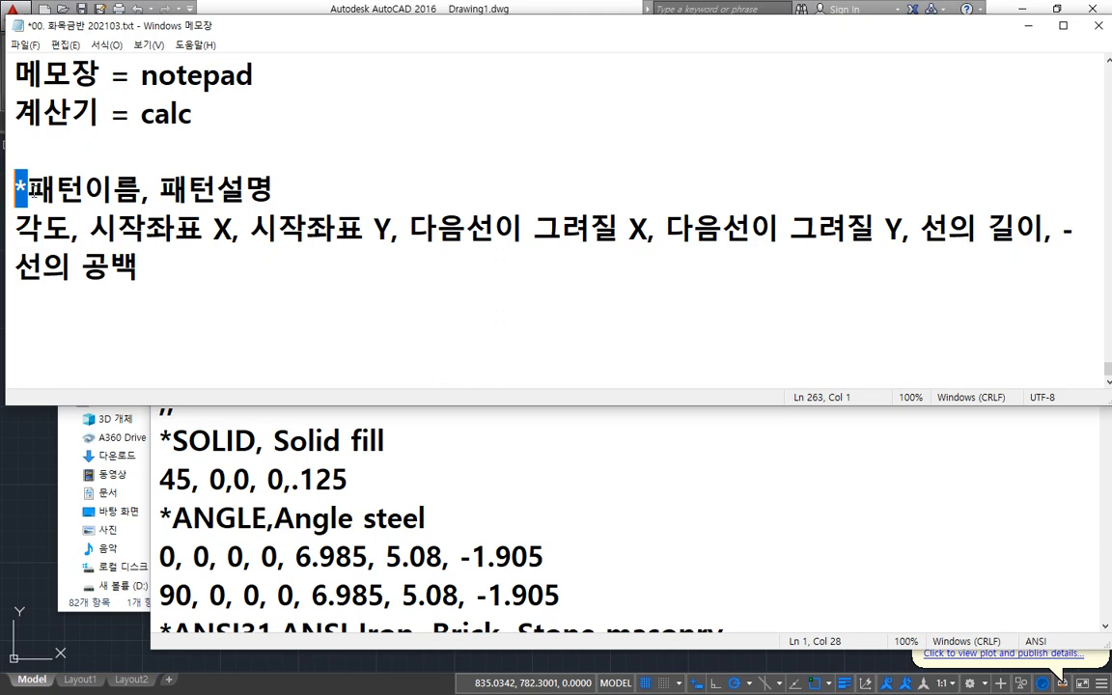
left_click_drag(27, 188, 302, 187)
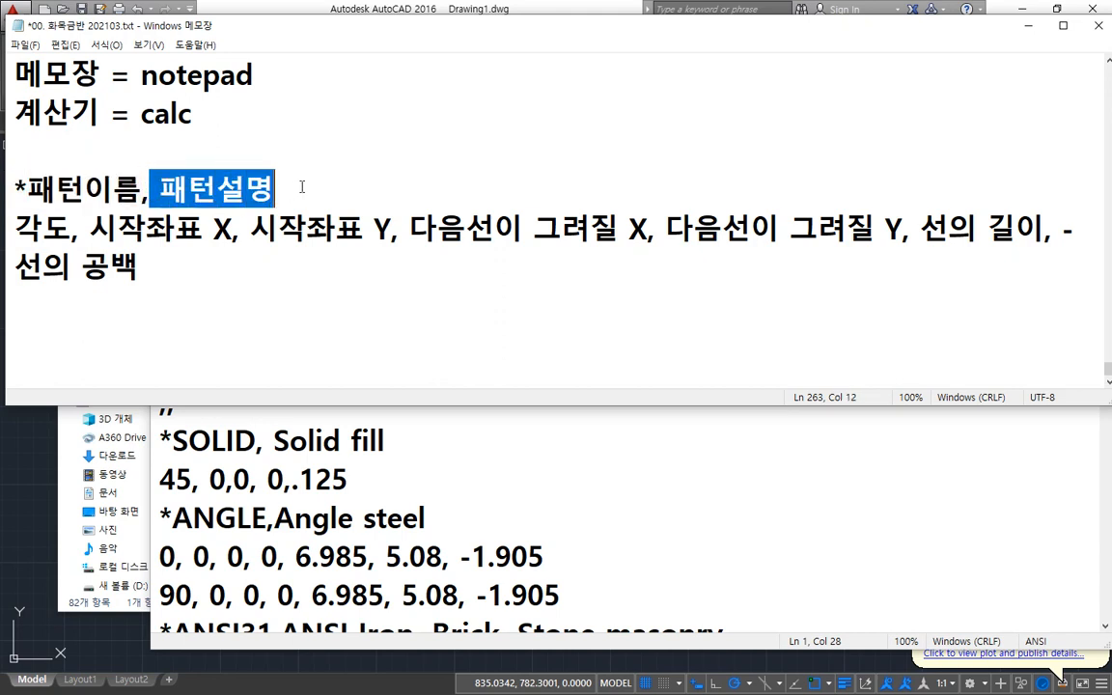
Highlight the angle, start coordinate, next-line offset and line length fields of the pattern syntax line for review.
left_click(61, 229)
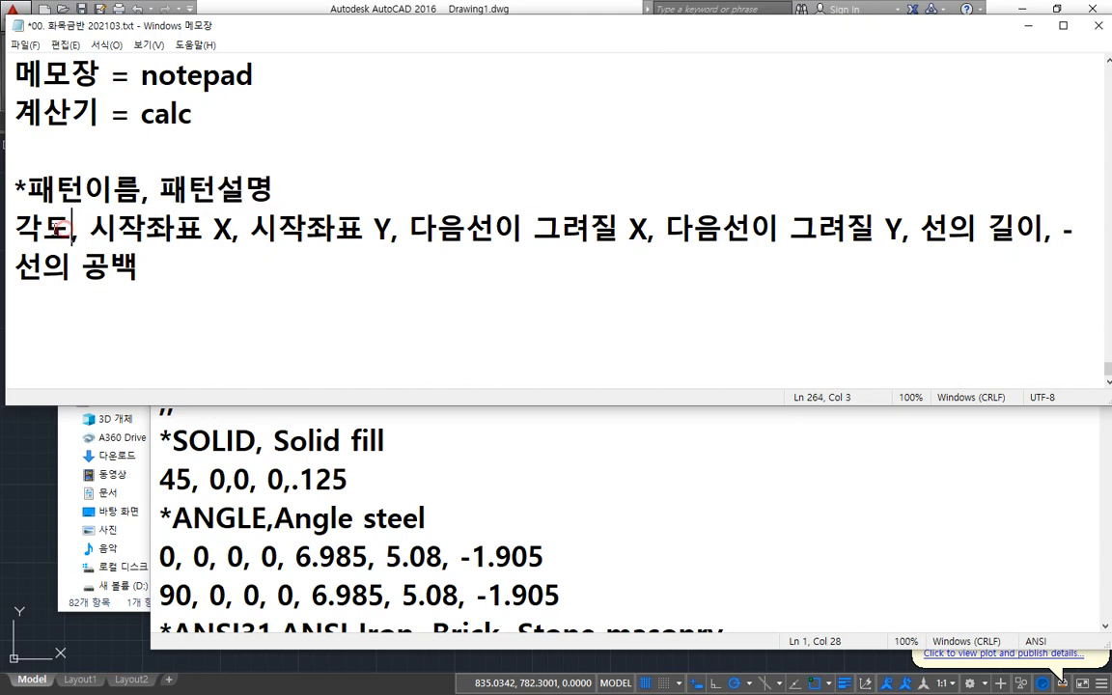
left_click_drag(61, 230, 9, 231)
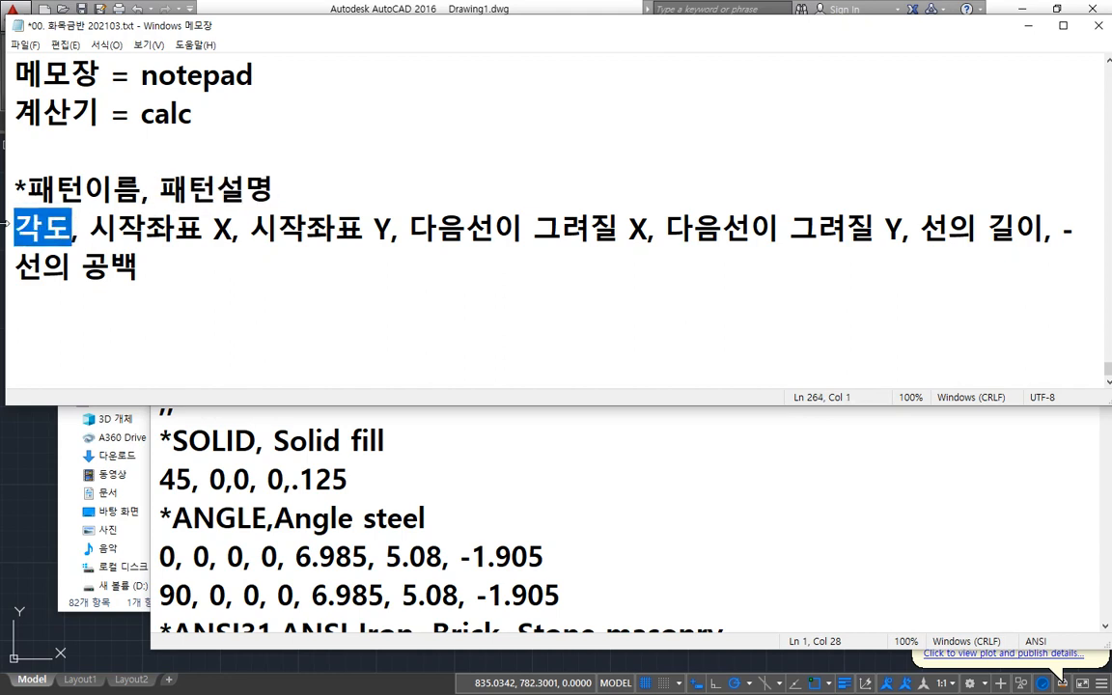
left_click_drag(89, 230, 392, 230)
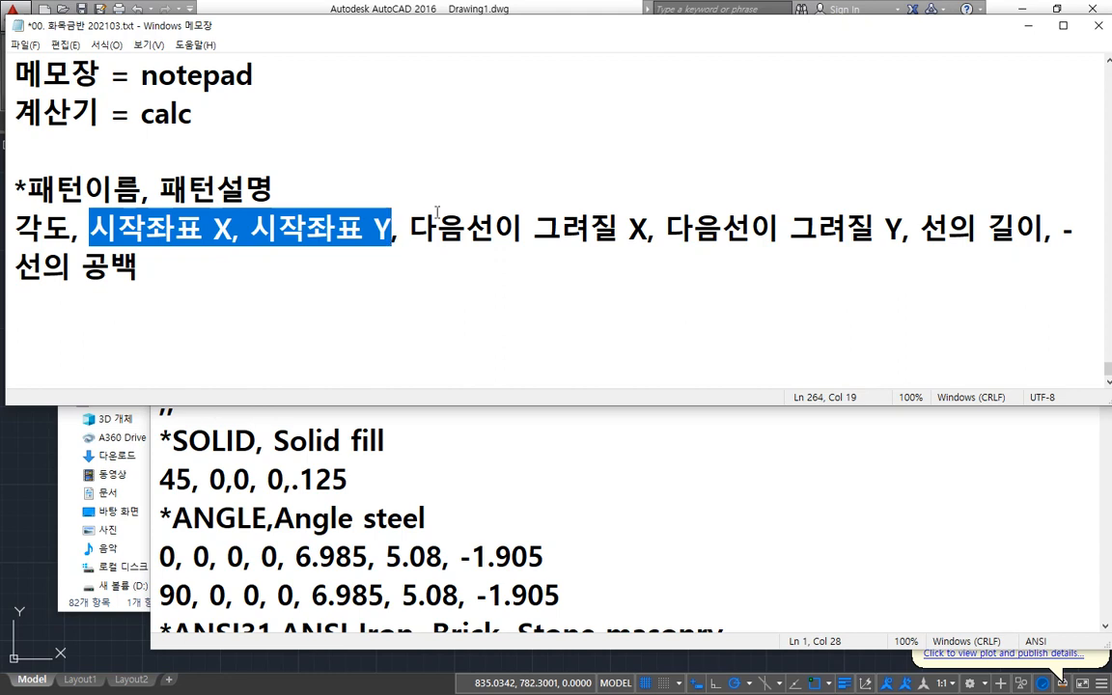
left_click_drag(409, 230, 903, 230)
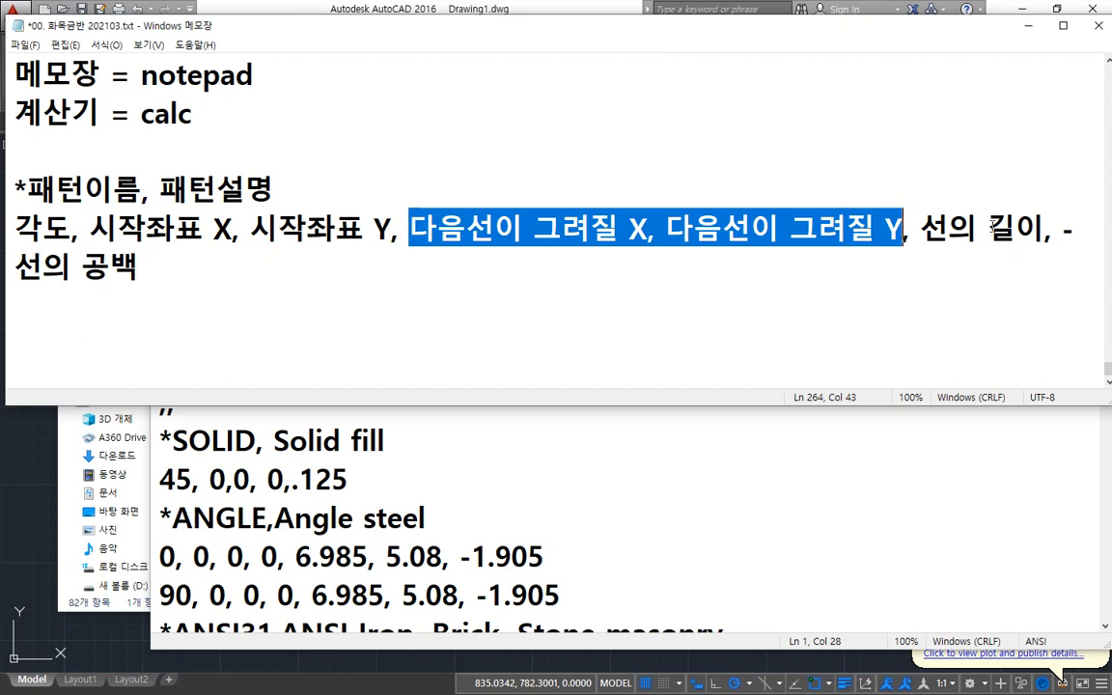
left_click(949, 230)
left_click_drag(950, 230, 1020, 230)
left_click(1070, 230)
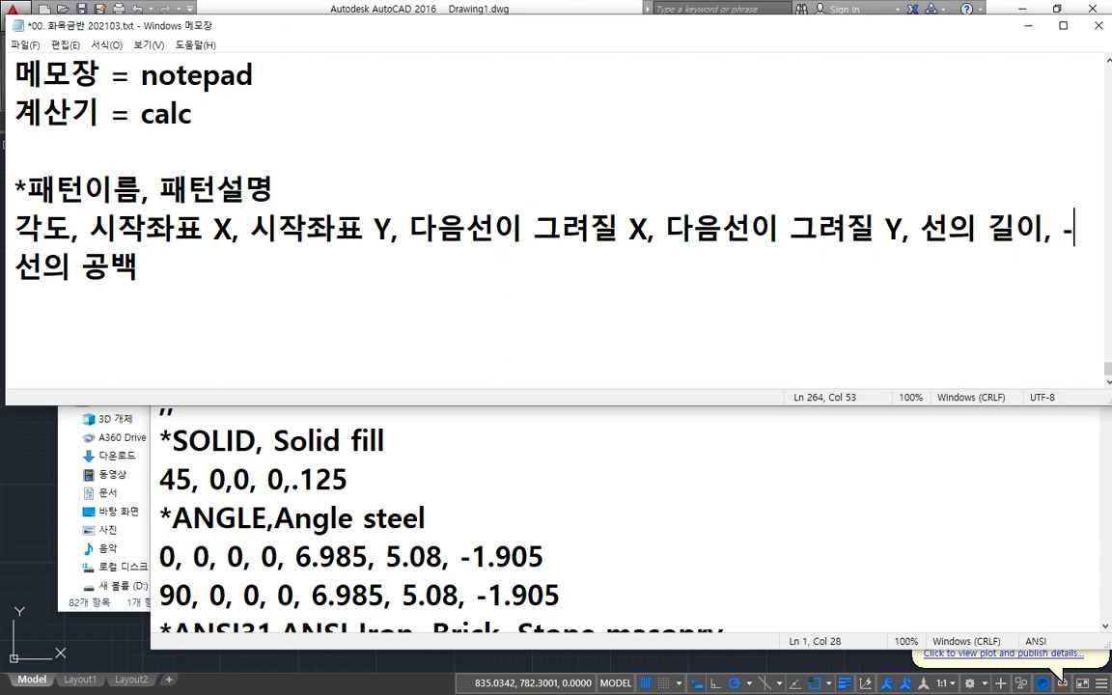
Add the definition "*FLOOR, Floor Pattern" with lines "0, 0,0, 0,100" and "90, 0,0, 900,450, 100, -100" below the syntax notes, without blank lines.
left_click(300, 327)
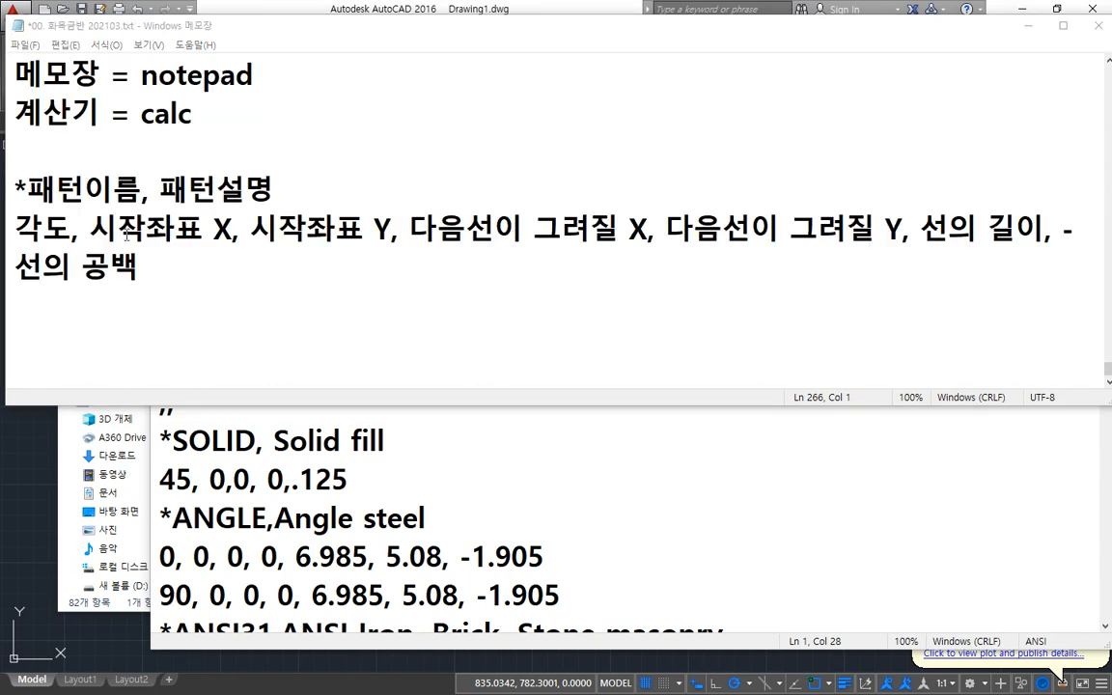
type("*FLOOR, Floor Pattern  0, 0,0, 0,100  90, 0,0, 900,450, 100,  -100")
left_click(193, 240)
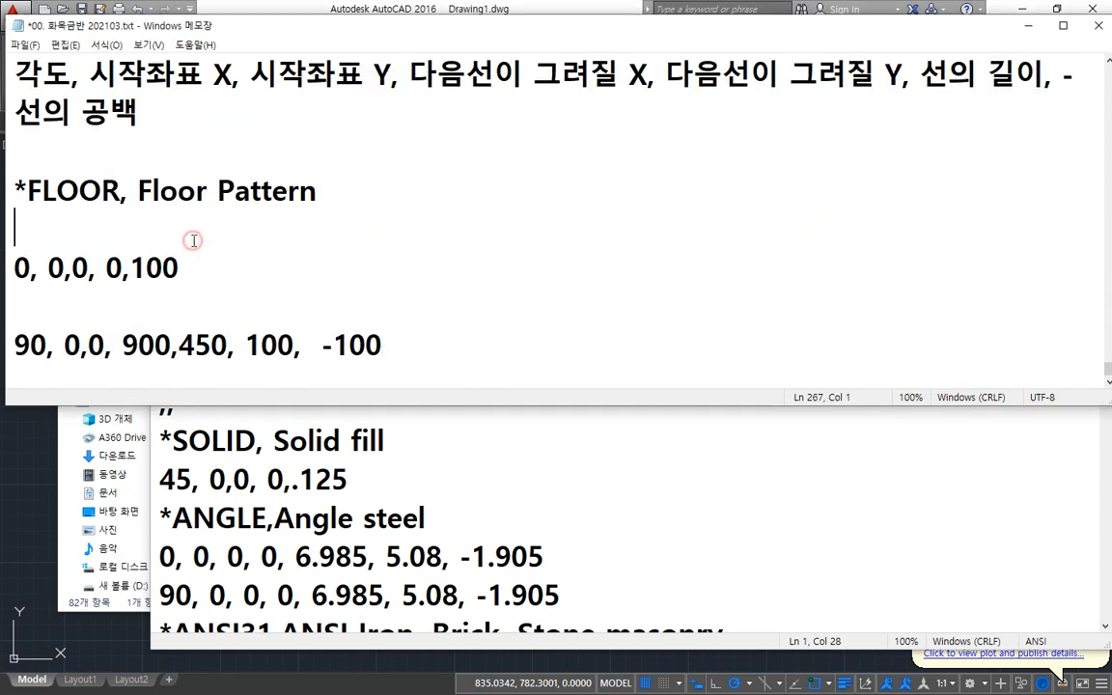
key("Delete")
left_click(152, 295)
key("Delete")
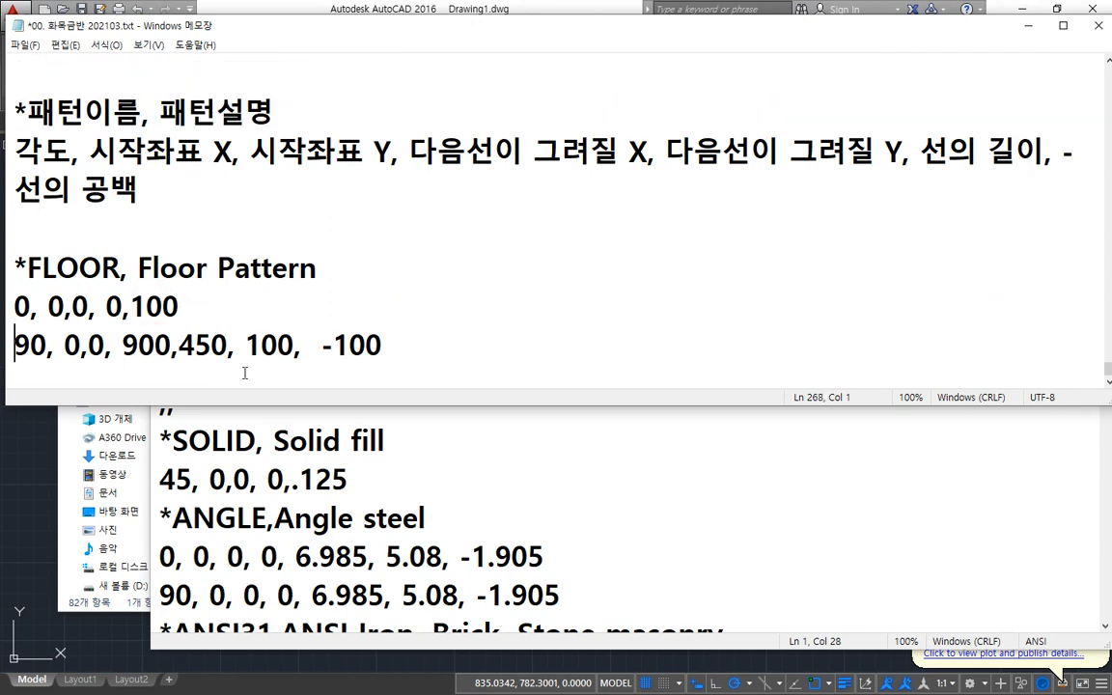
Insert the same three-line FLOOR pattern definition into acadiso.pat directly above the *SOLID entry, without blank lines between its lines.
left_click(187, 413)
key("Return")
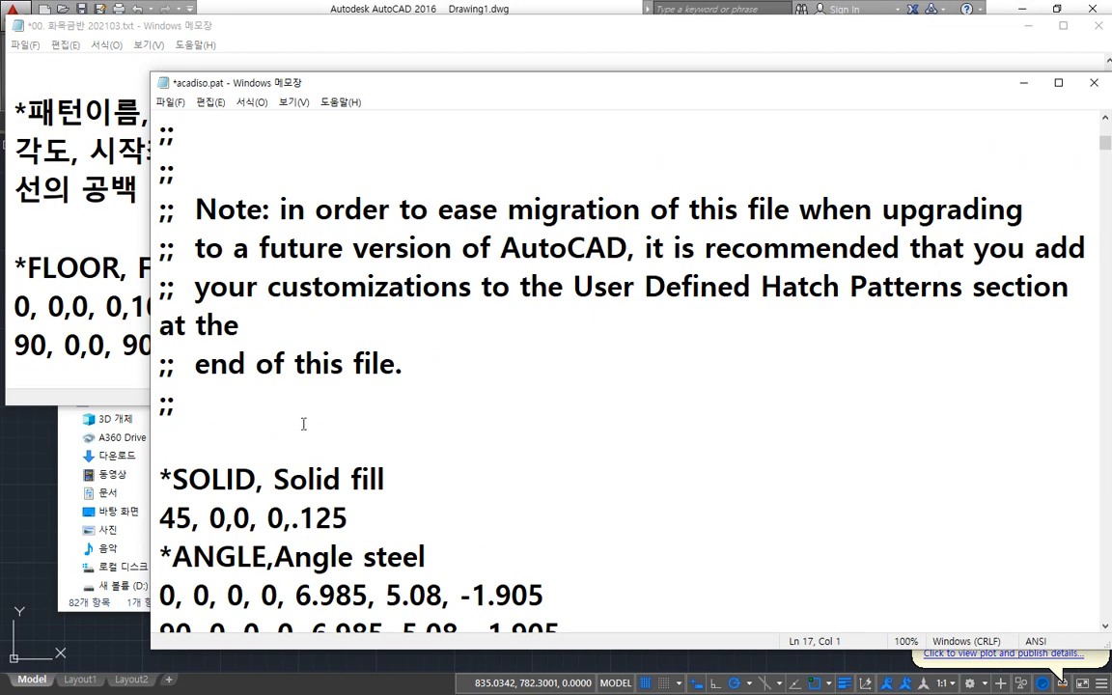
type("*FLOOR, Floor Pattern  0, 0,0, 0,100  90, 0,0, 900,450, 100,  -100")
scroll(333, 415, "down", 1)
left_click(316, 379)
key("BackSpace")
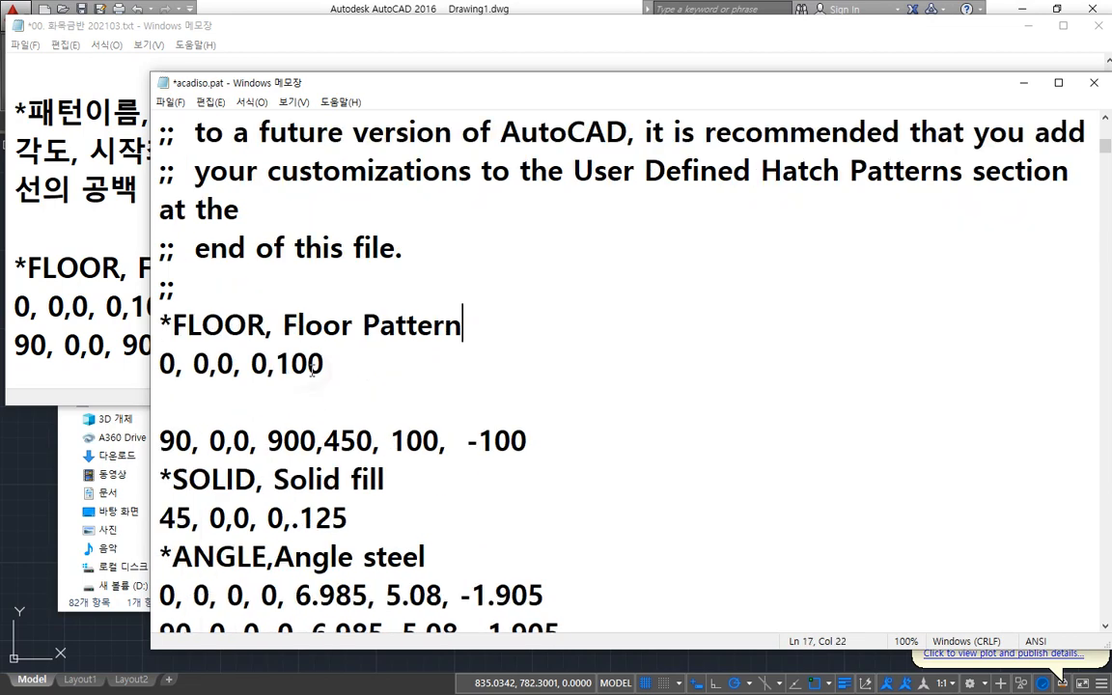
left_click(281, 398)
key("BackSpace")
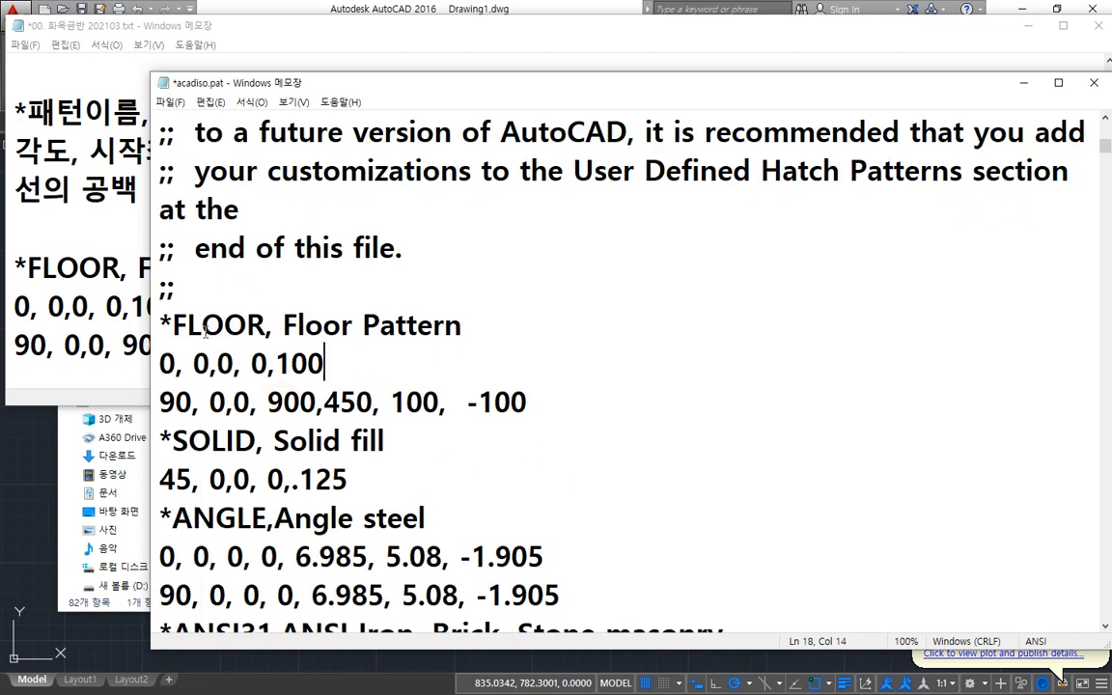
Highlight the name, offset and gap values of the FLOOR definition for review, and save acadiso.pat.
double_click(205, 332)
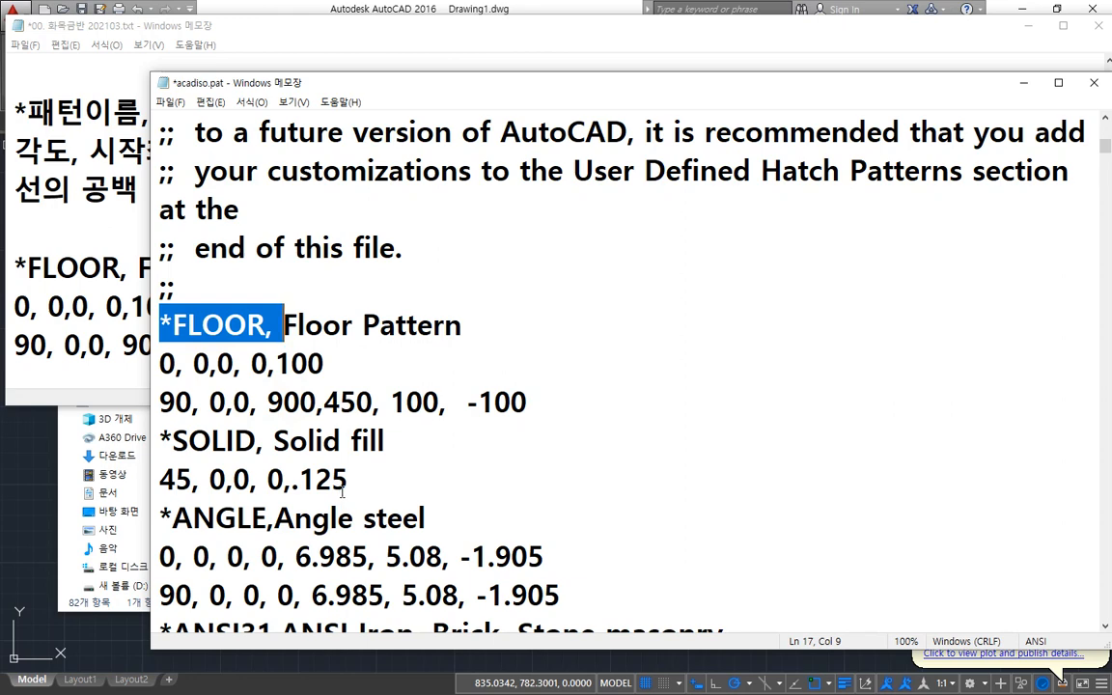
left_click_drag(178, 364, 318, 379)
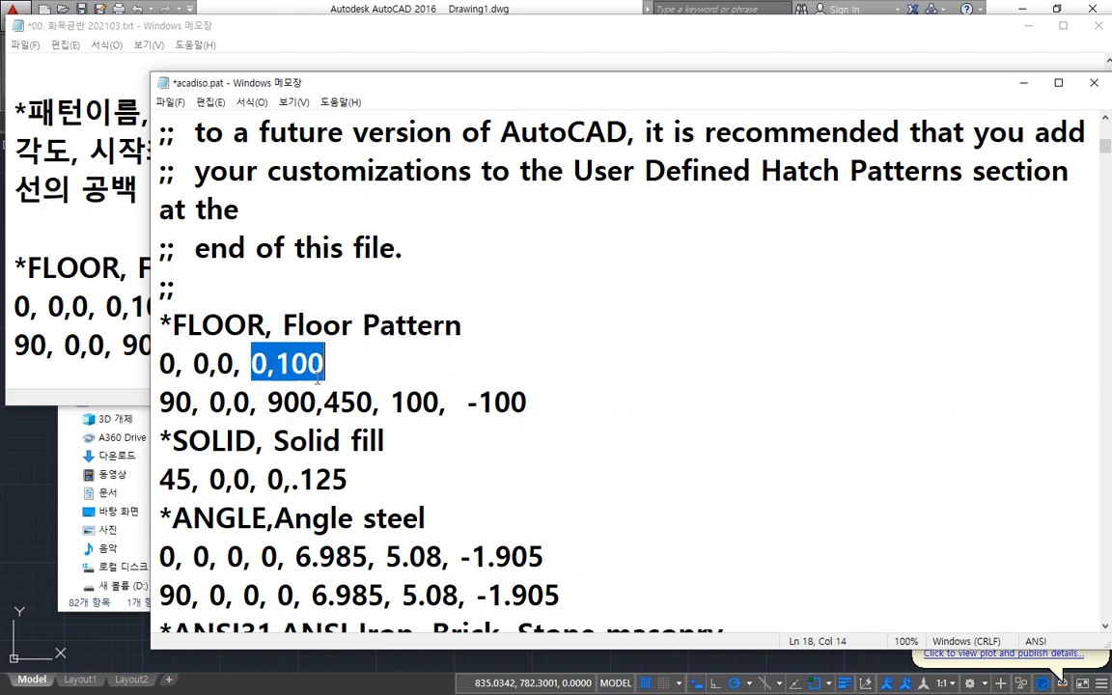
left_click_drag(193, 402, 528, 404)
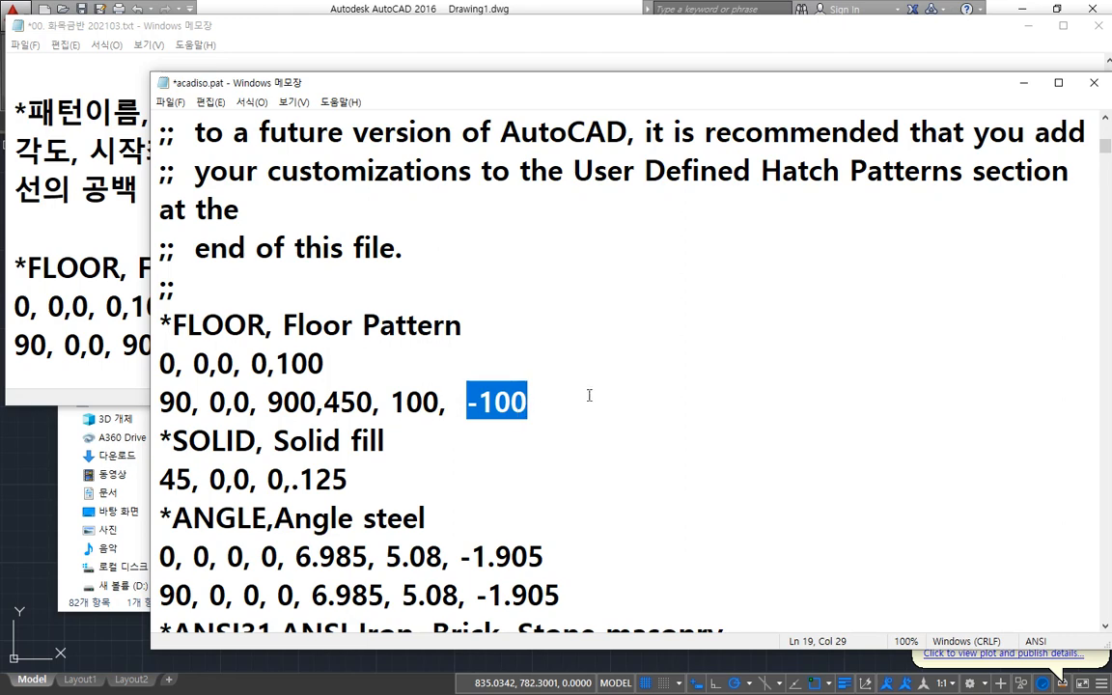
left_click_drag(566, 397, 145, 319)
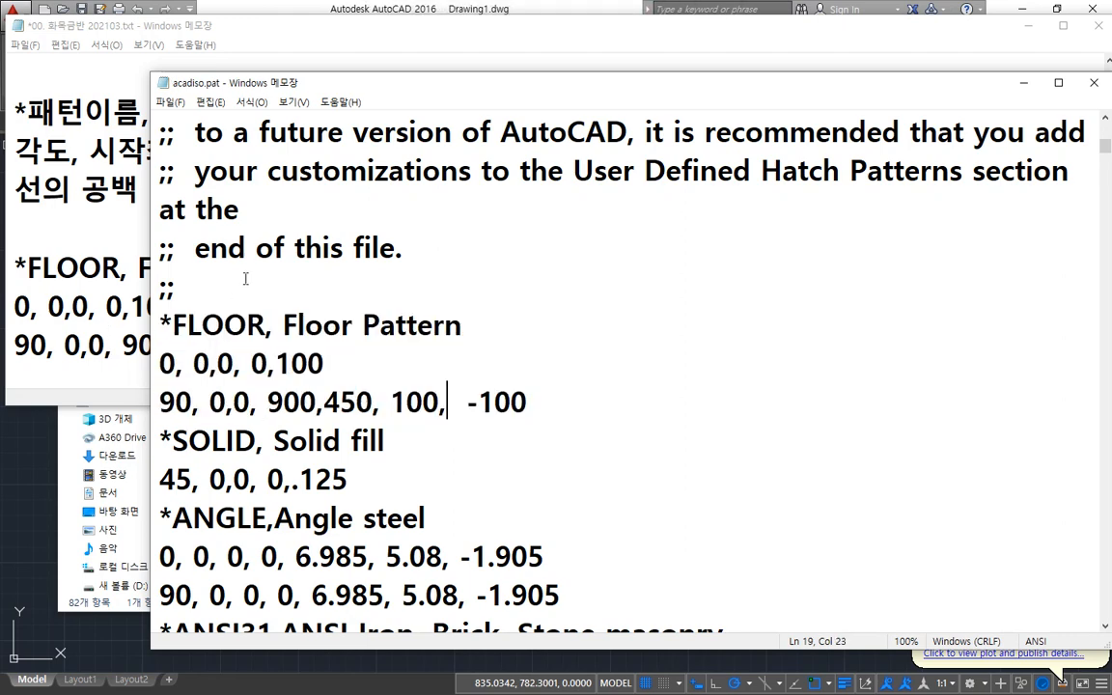
Switch to the Support folder window and show its display options for file name extensions and hidden items.
left_click(60, 415)
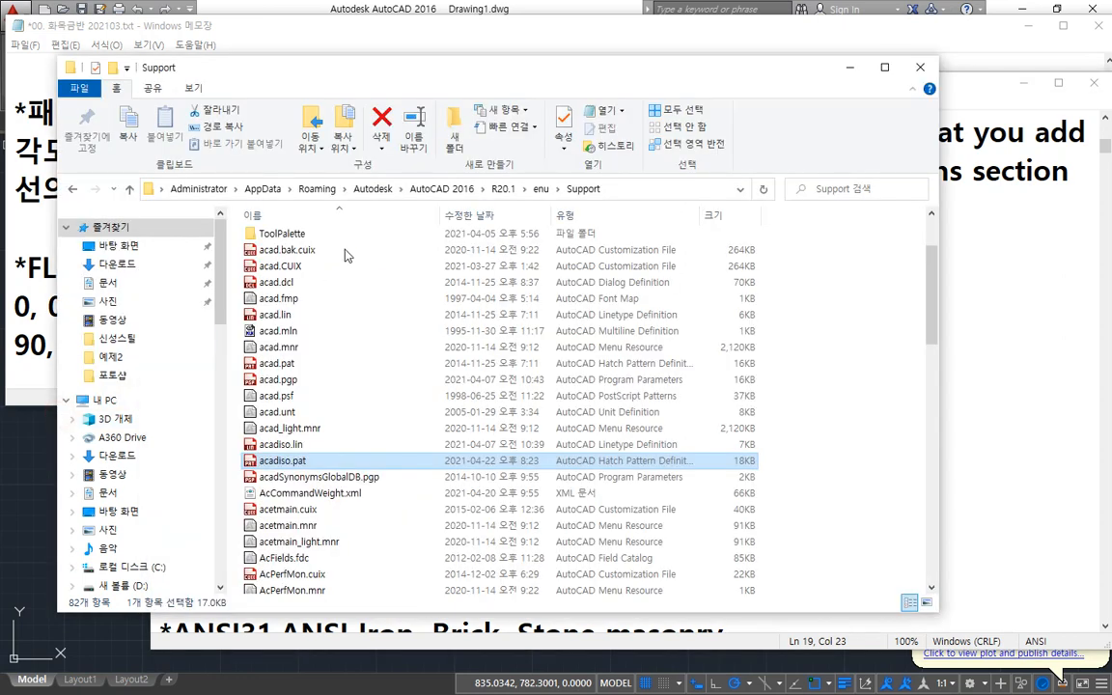
key("ctrl+2")
left_click_drag(206, 104, 196, 79)
key("Escape")
left_click(193, 88)
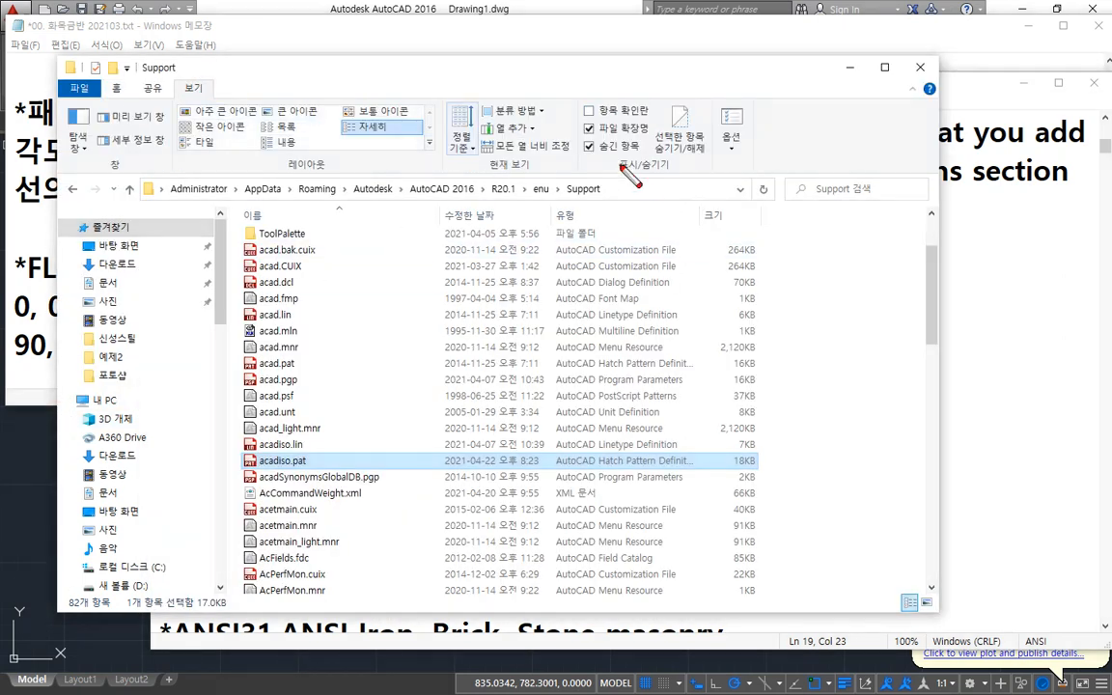
mouse_move(622, 163)
left_mouse_down()
mouse_move(568, 154)
mouse_move(608, 104)
mouse_move(658, 135)
mouse_move(593, 165)
left_mouse_up()
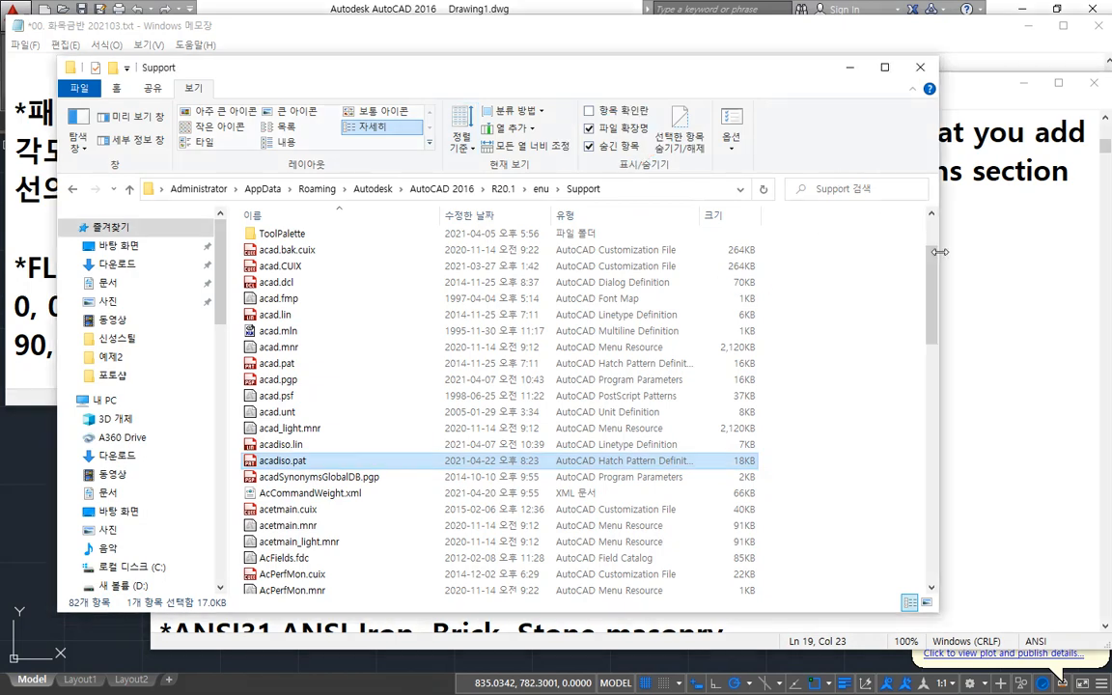
Switch to AutoCAD and draw a 5000 by 5000 rectangle in an empty area of the drawing.
left_click(968, 260)
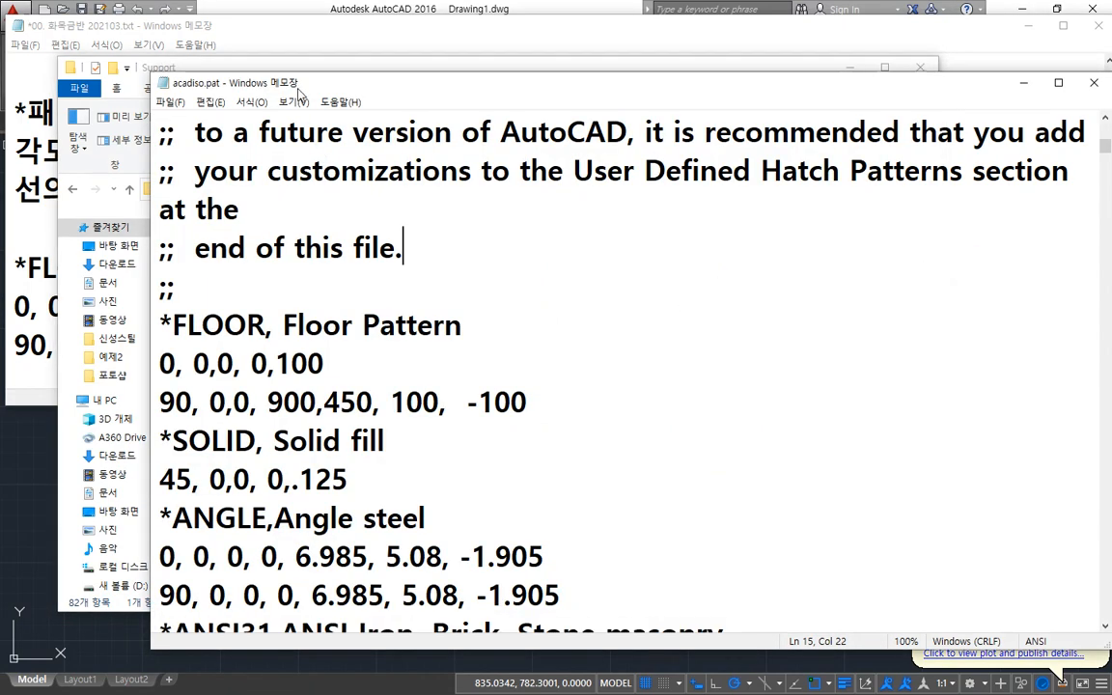
left_click(258, 9)
scroll(344, 386, "down", 1)
middle_click_drag(340, 401, 269, 462)
type("rec")
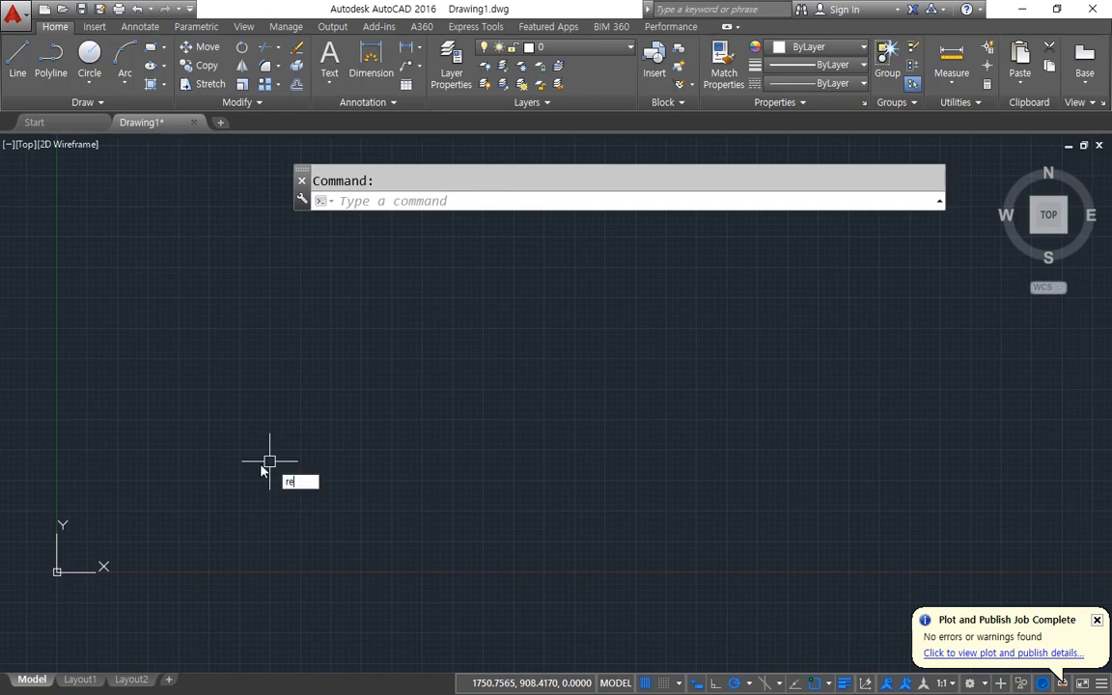
key("Return")
left_click(247, 471)
type("#")
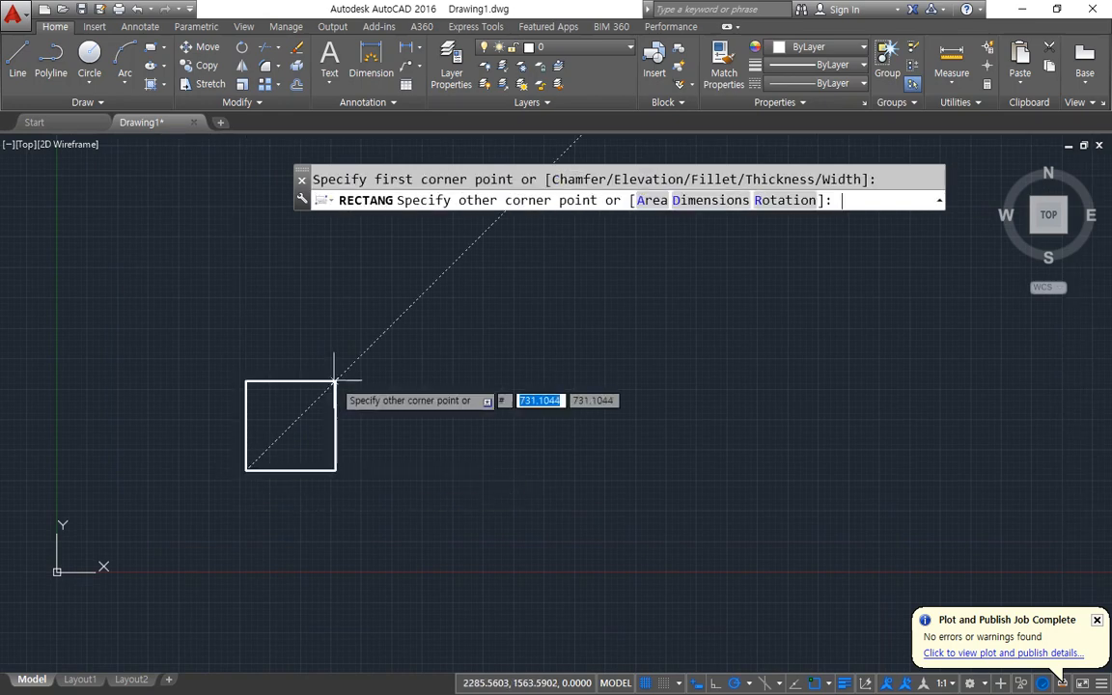
type("@50")
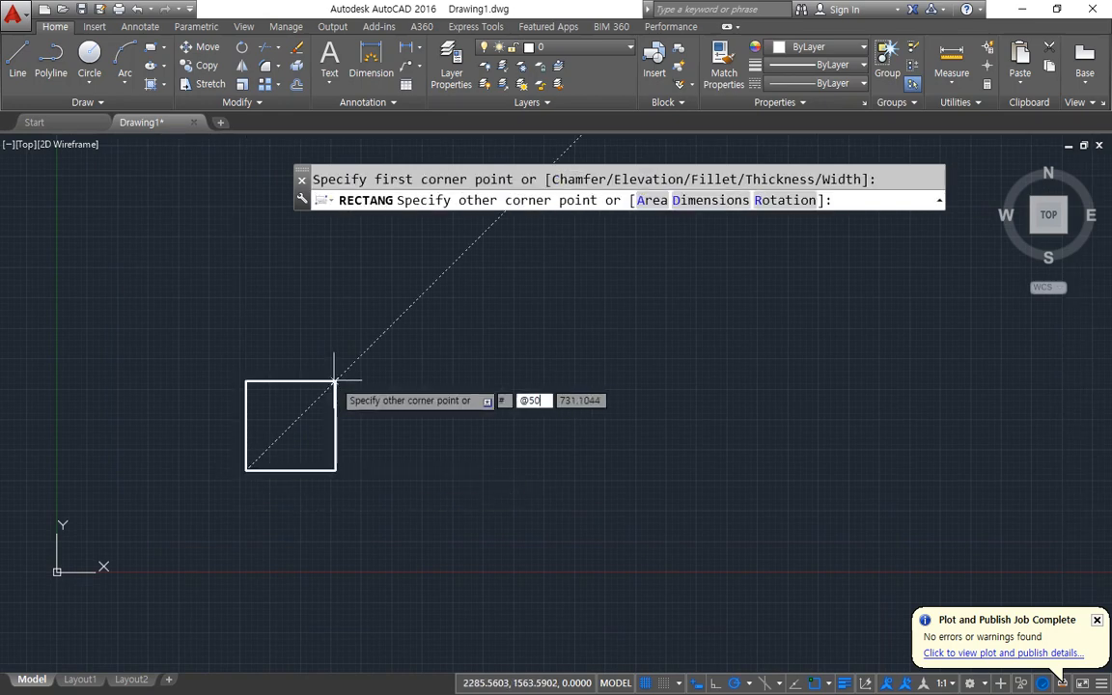
type("00")
key("Tab")
type("500")
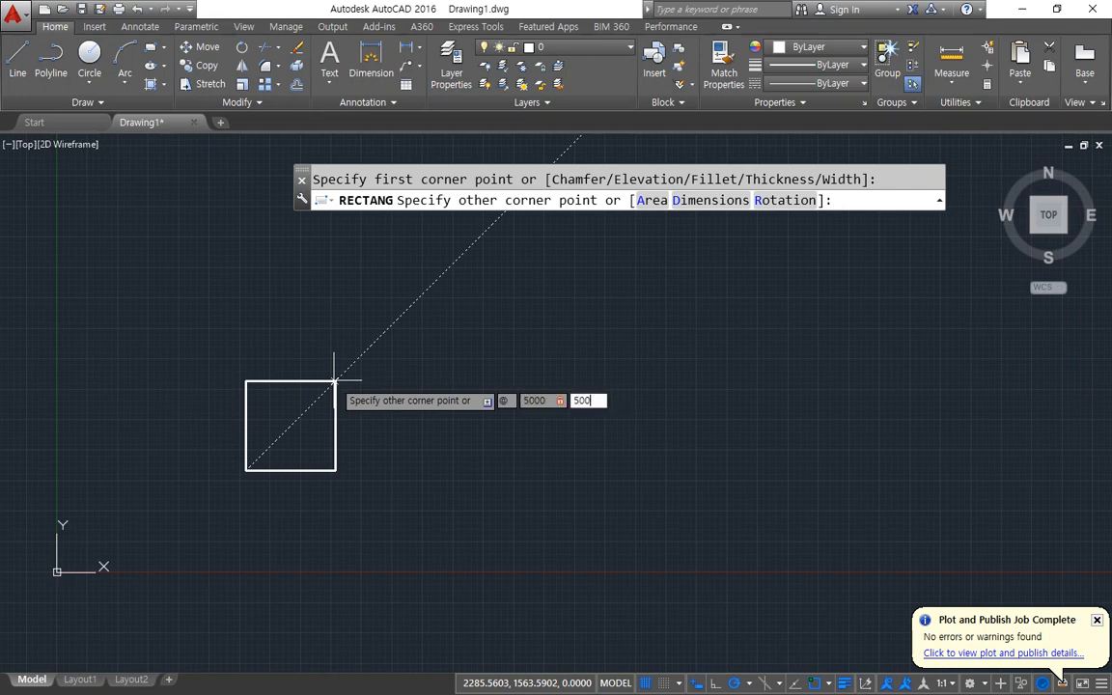
type("0")
key("Return")
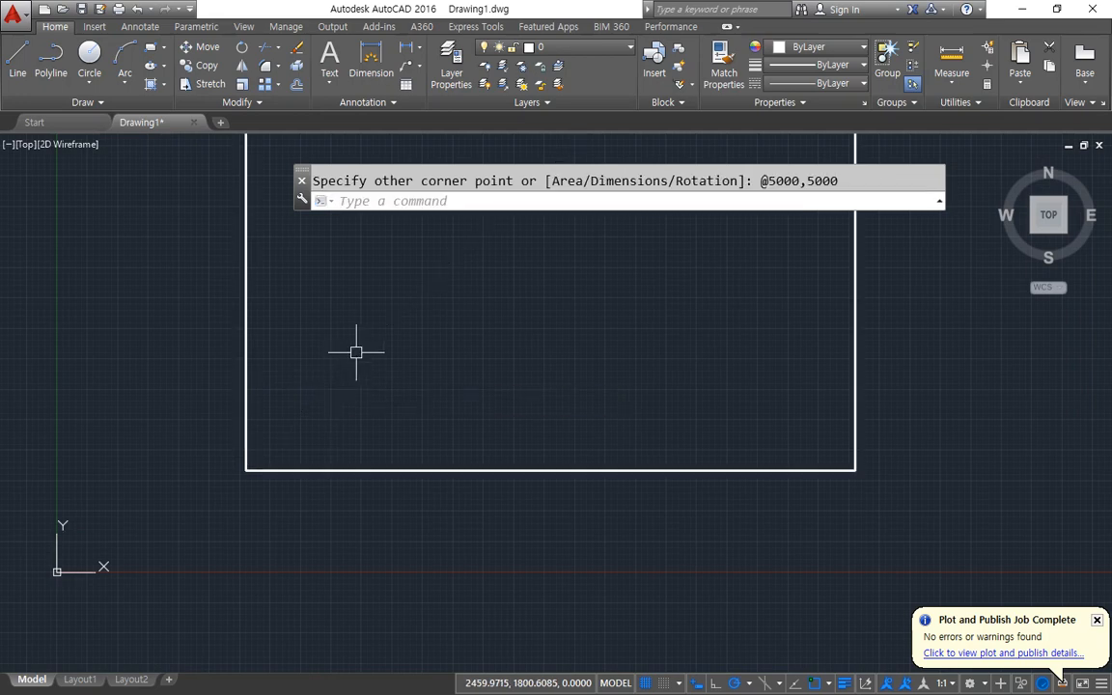
Hatch the inside of the square with the custom FLOOR pattern and inspect the plank layout up close.
scroll(358, 340, "down", 1)
mouse_move(358, 340)
middle_mouse_down()
mouse_move(280, 518)
mouse_move(338, 604)
mouse_move(352, 573)
middle_mouse_up()
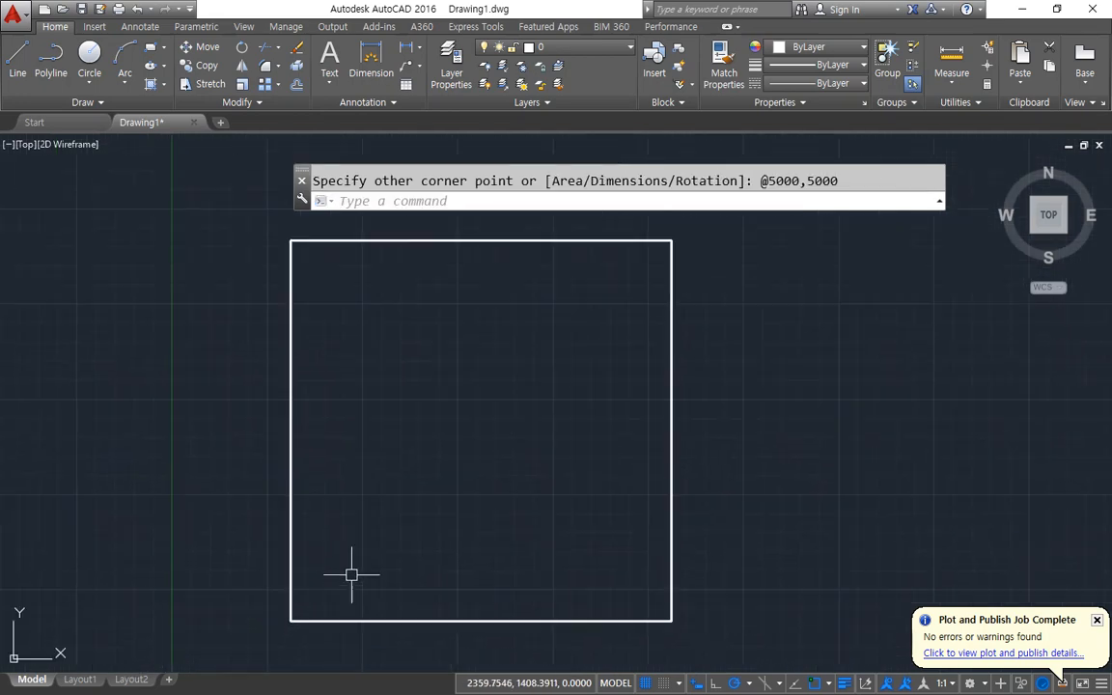
type("h")
key("Return")
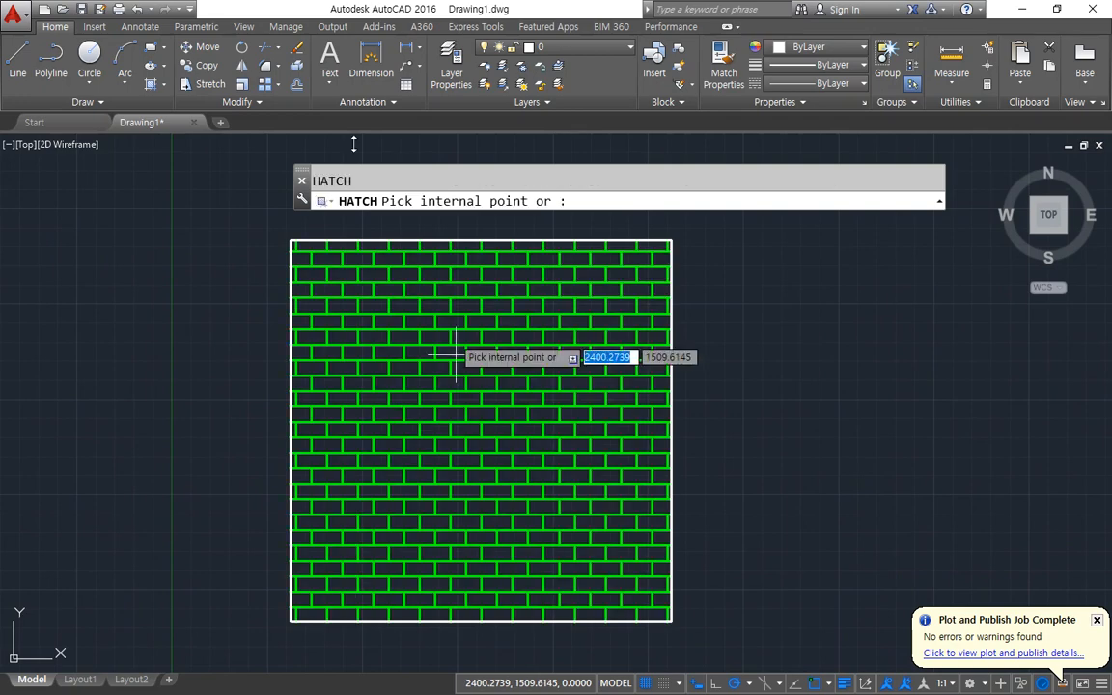
left_click(353, 87)
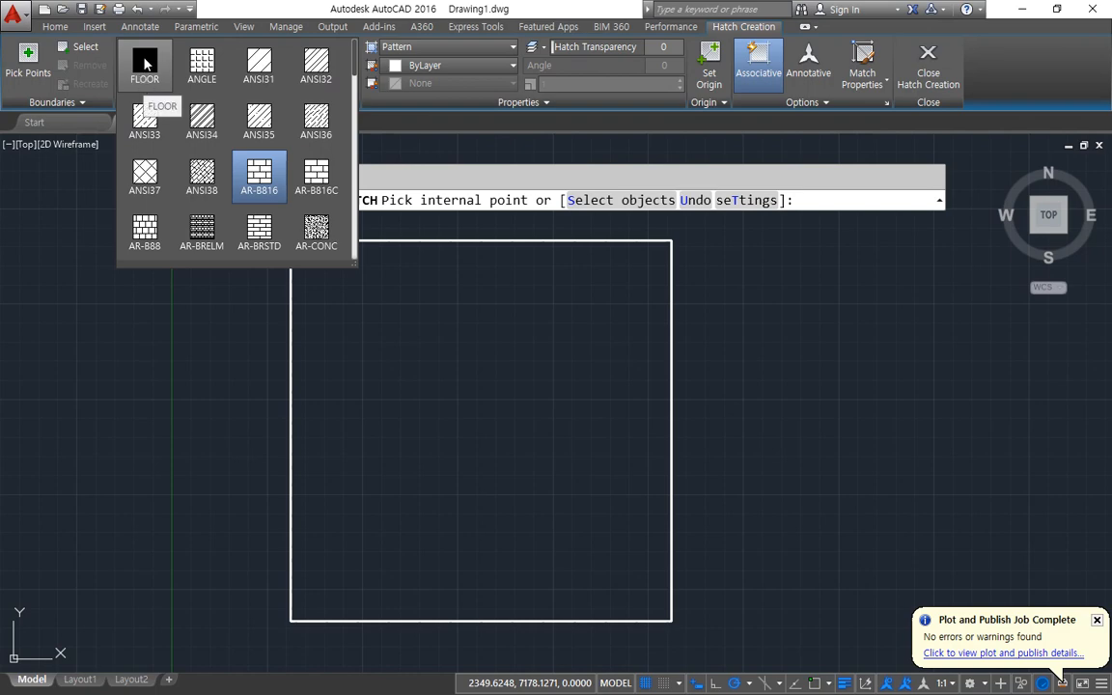
left_click(145, 62)
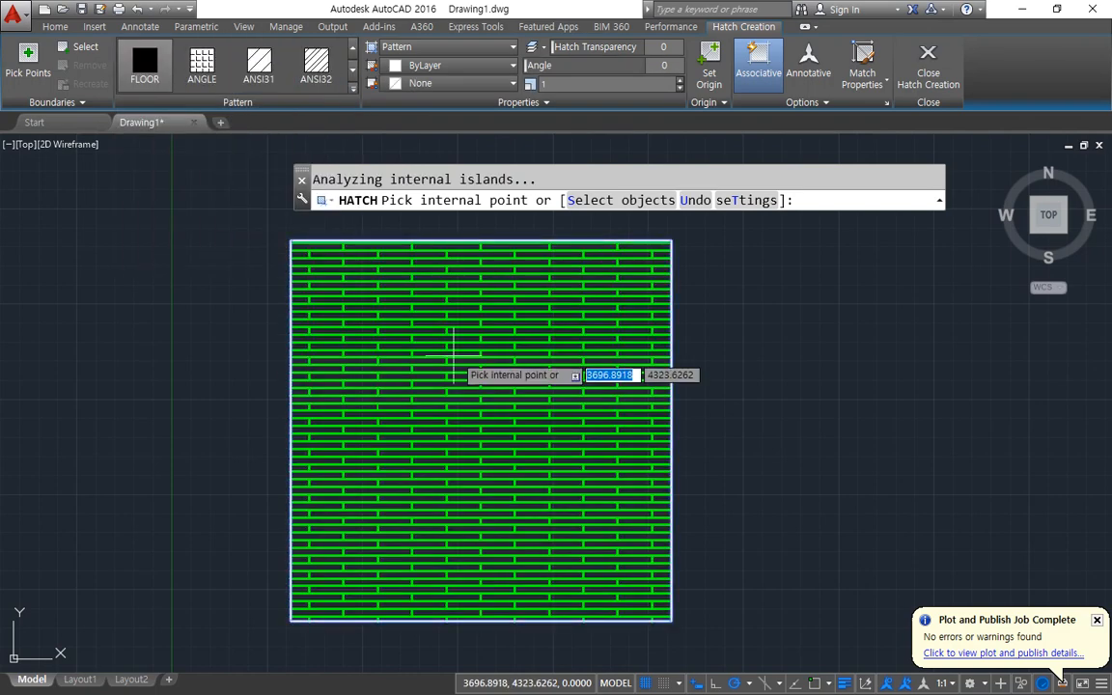
scroll(452, 356, "up", 5)
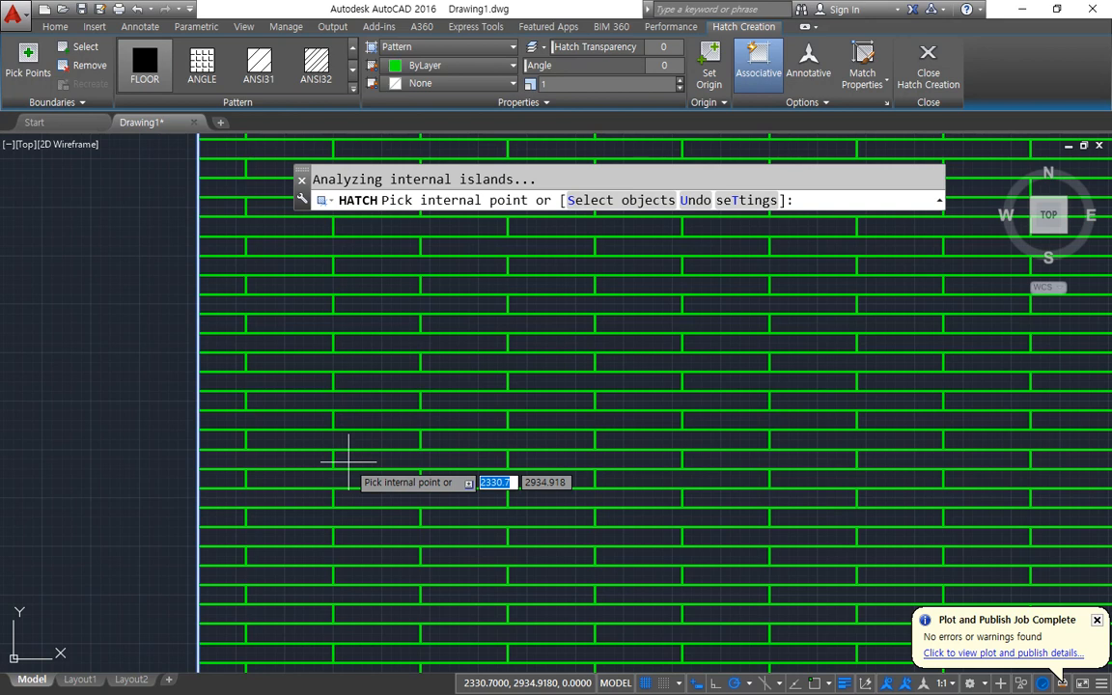
key("Return")
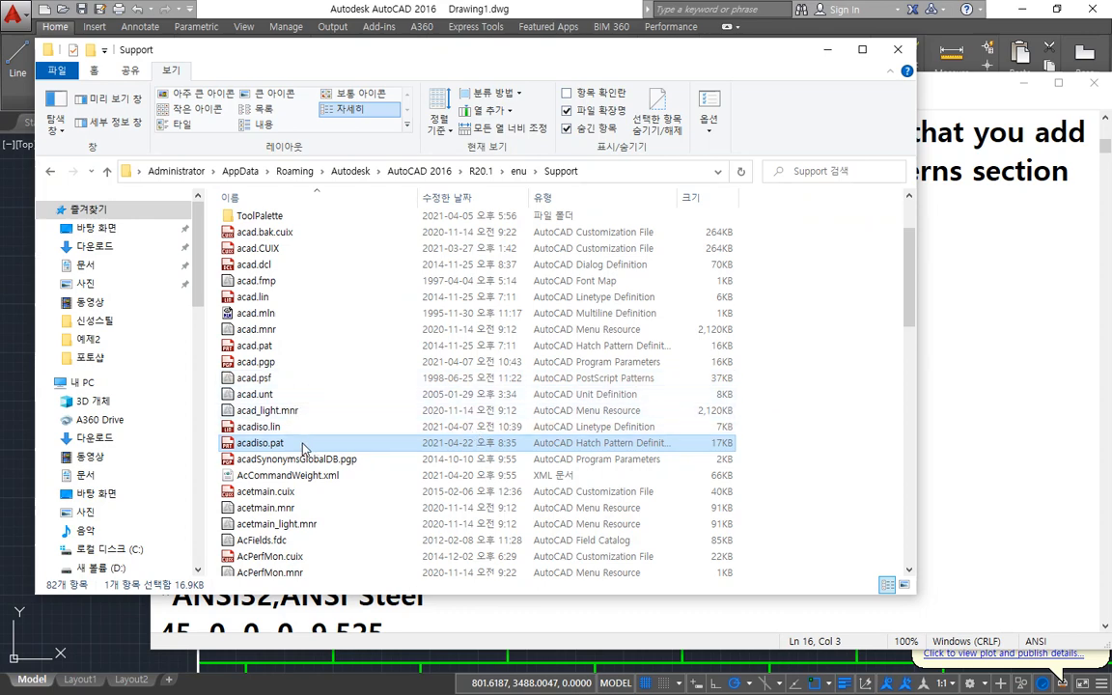
Open the linetype file acadiso.lin from the Support folder in Notepad and examine its linetype definitions.
left_click(282, 429)
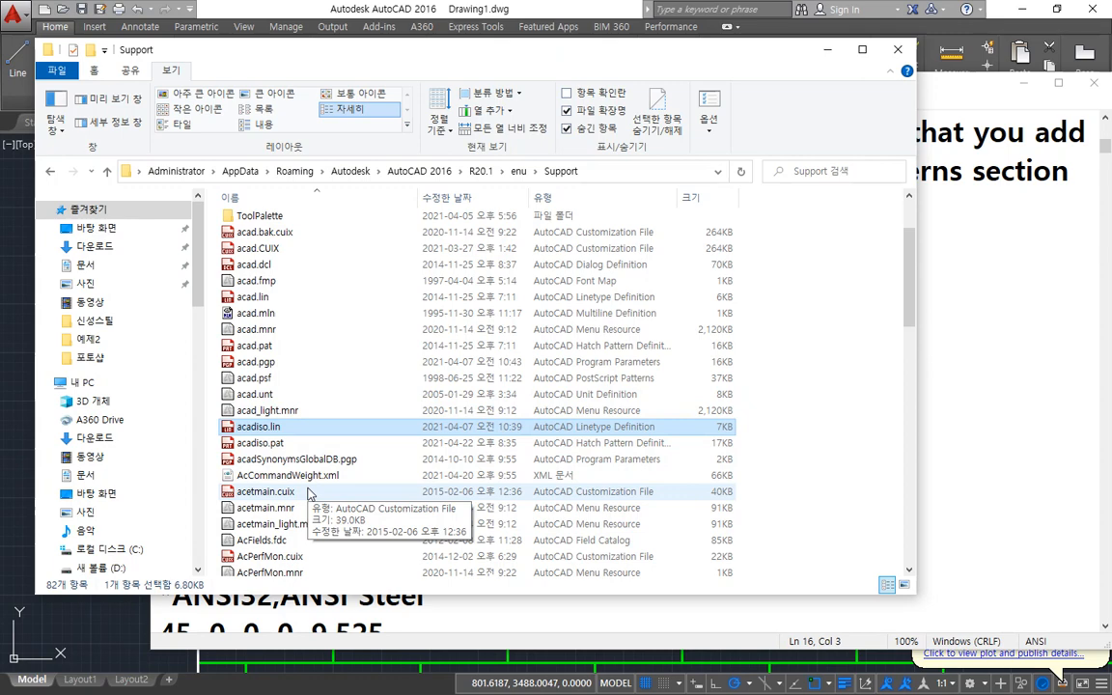
left_click_drag(280, 426, 1099, 435)
left_click(808, 405)
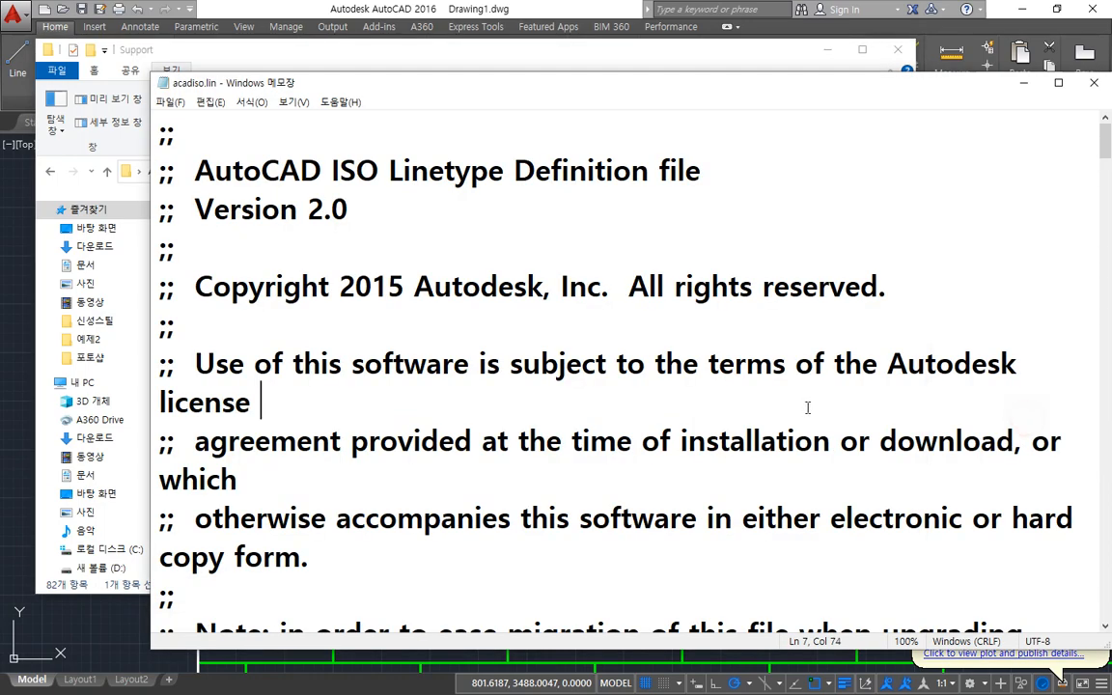
scroll(808, 407, "down", 5)
scroll(807, 406, "down", 5)
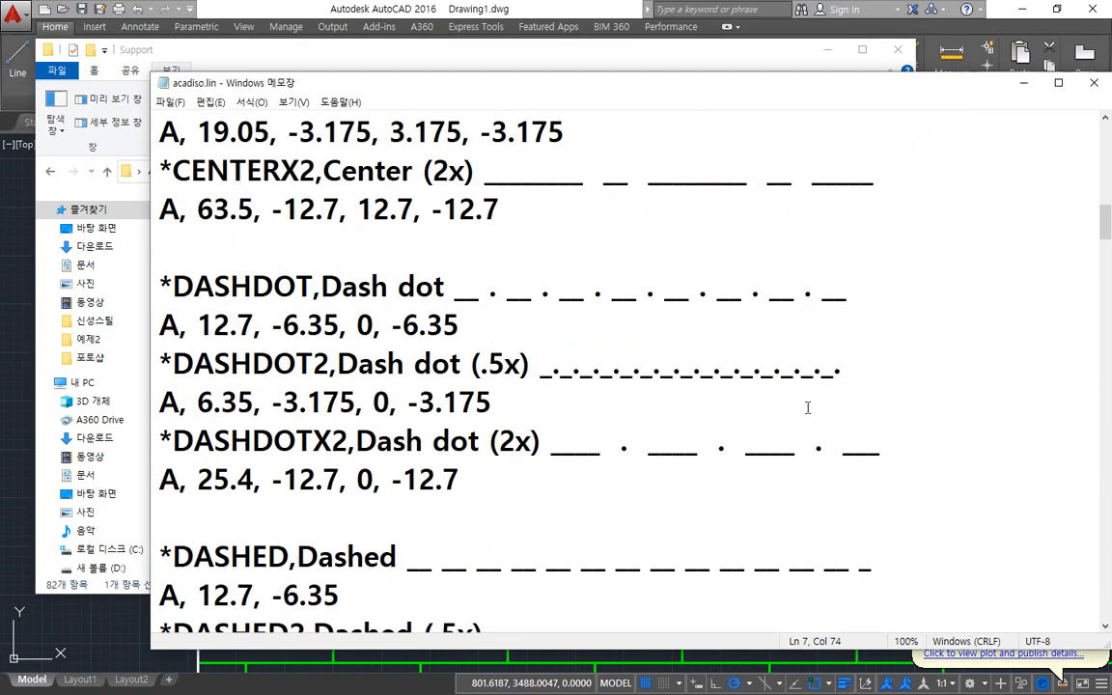
scroll(808, 405, "up", 4)
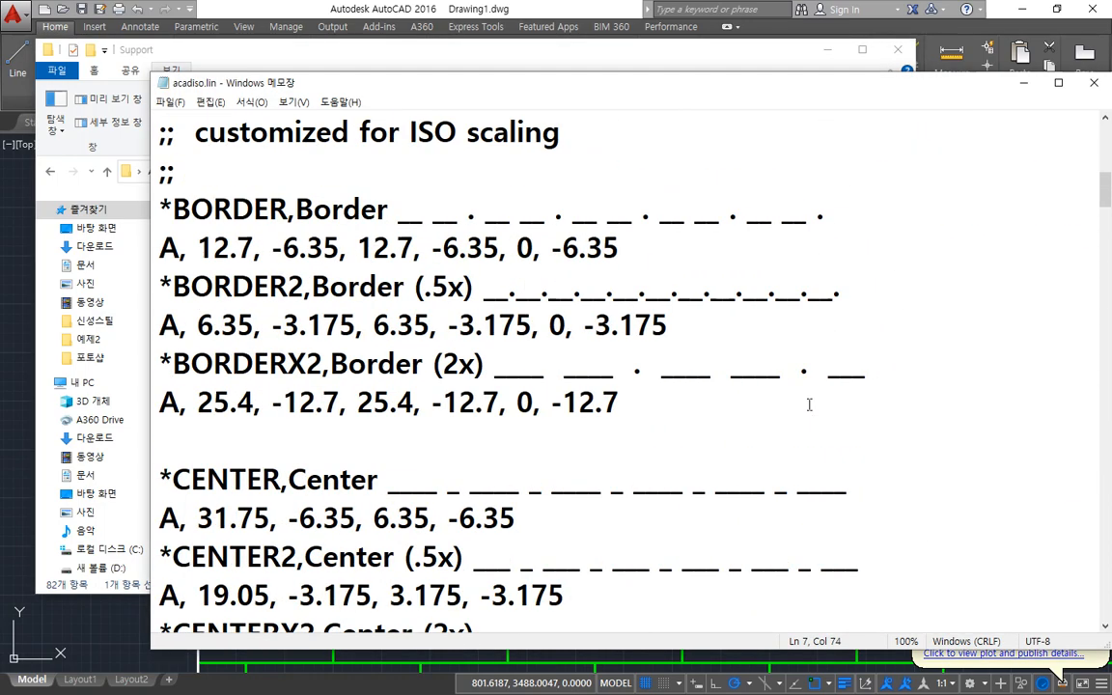
Add the linetype header line "*Mycenter,Center ----- - ----- - -----" above the BORDER definition in acadiso.lin.
left_click(326, 172)
key("Return")
type("*")
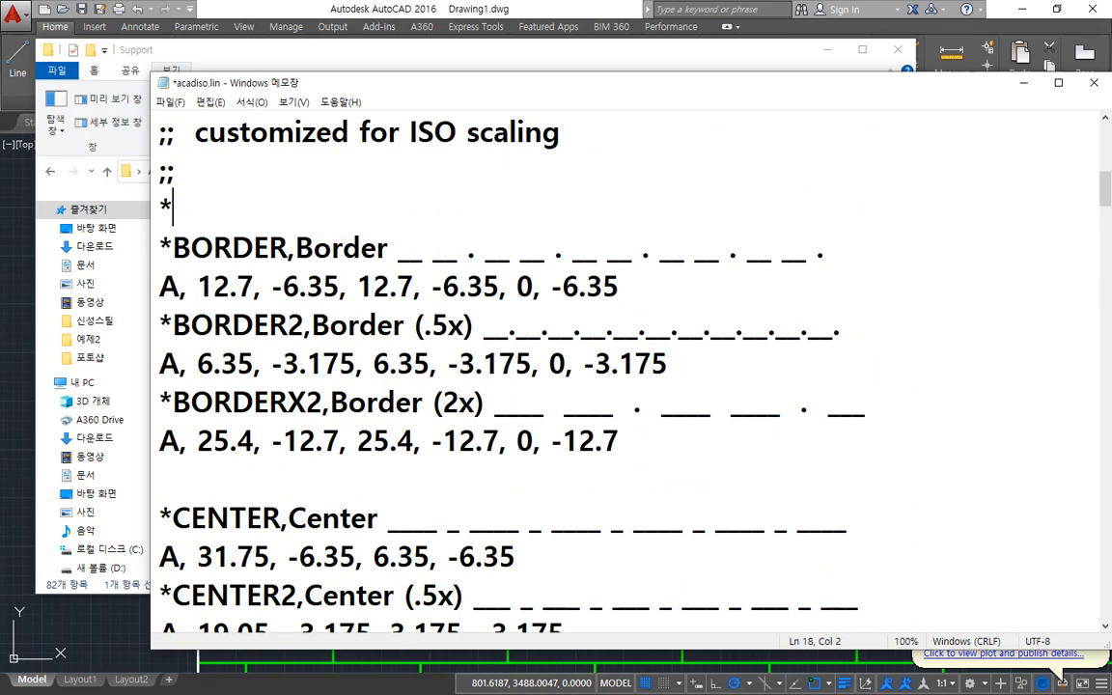
type("My")
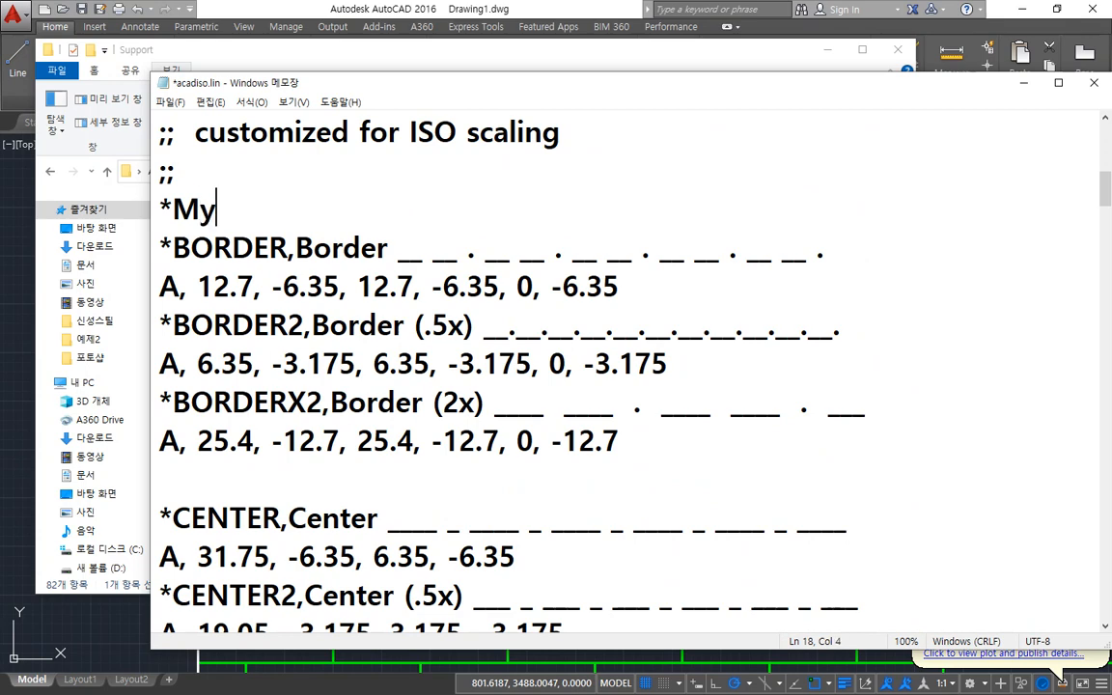
type("center,")
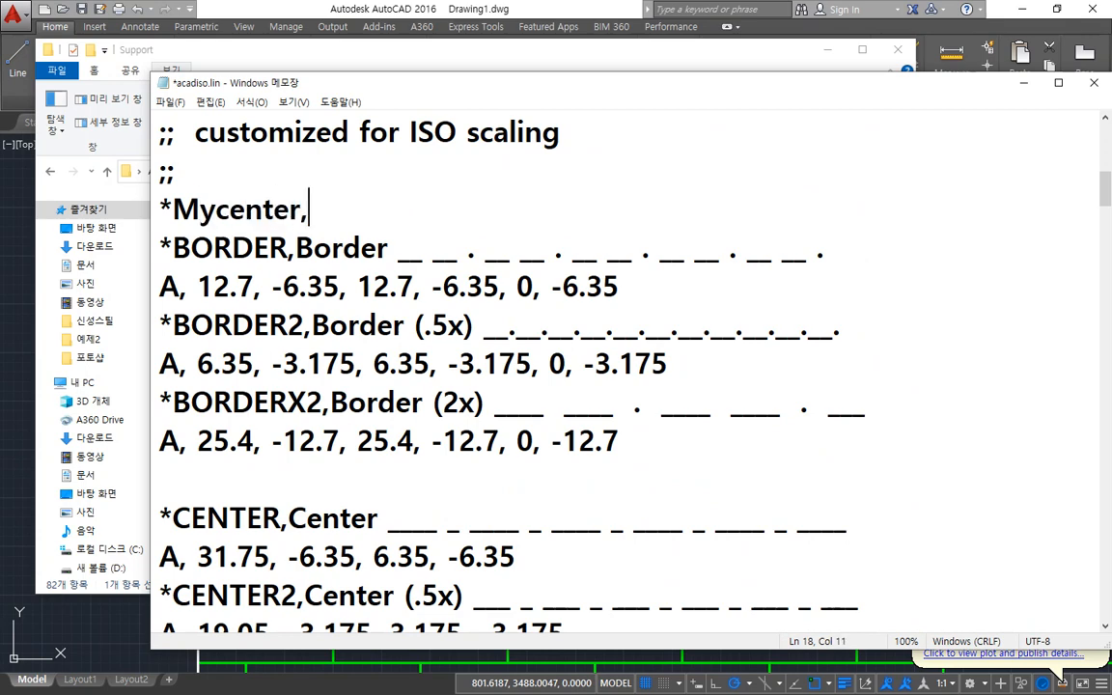
key("BackSpace")
type("Cent")
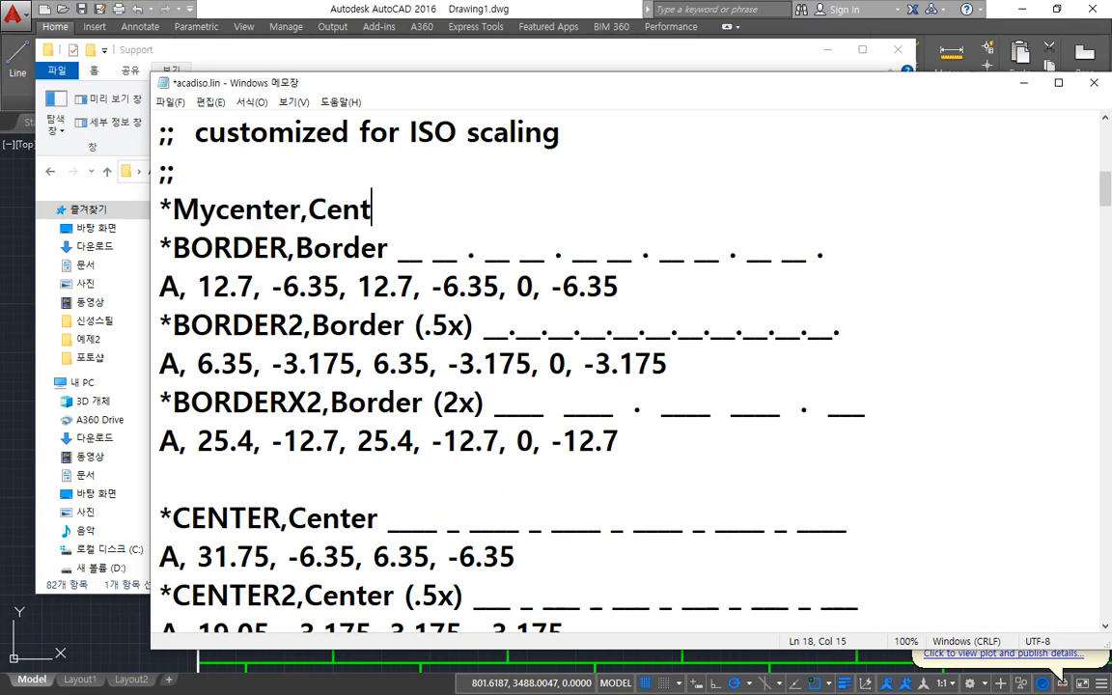
type("er ----- - -")
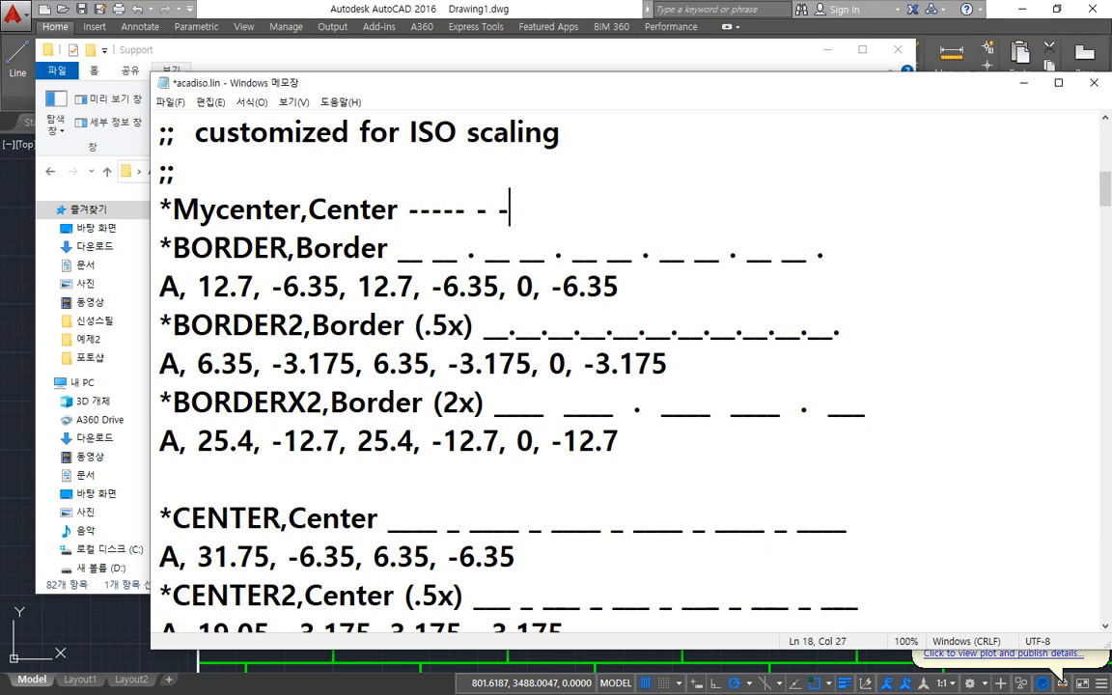
type("---- - -----")
key("Return")
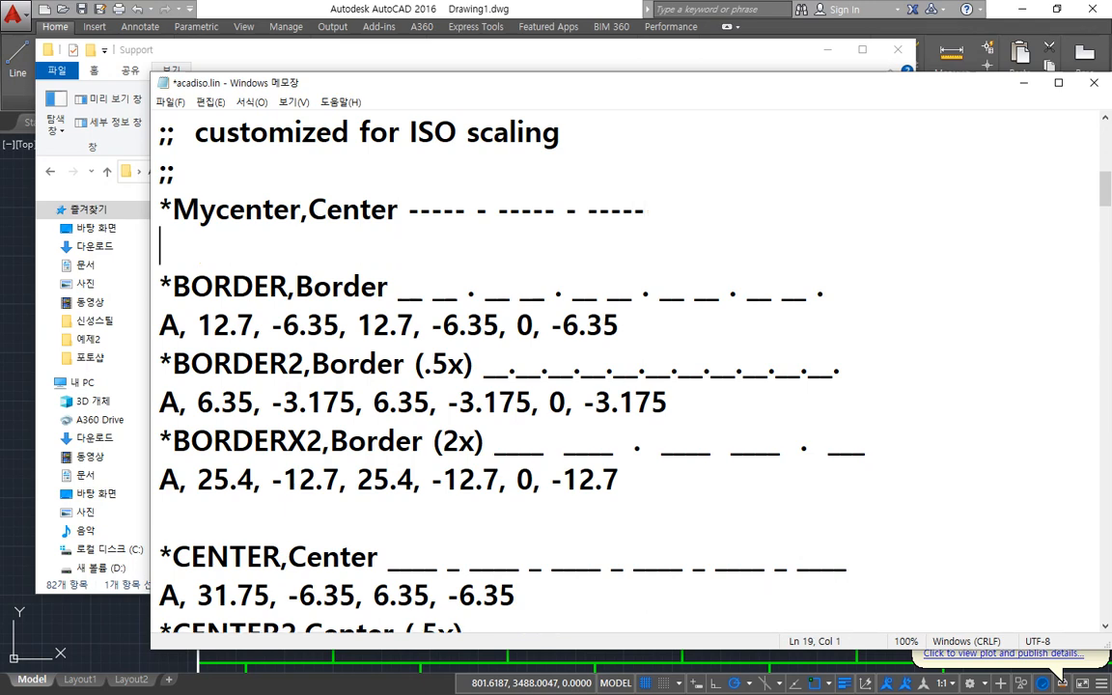
Enter the dash pattern line "A, 50,-2,2,-2" beneath the Mycenter header.
type("A, 50,")
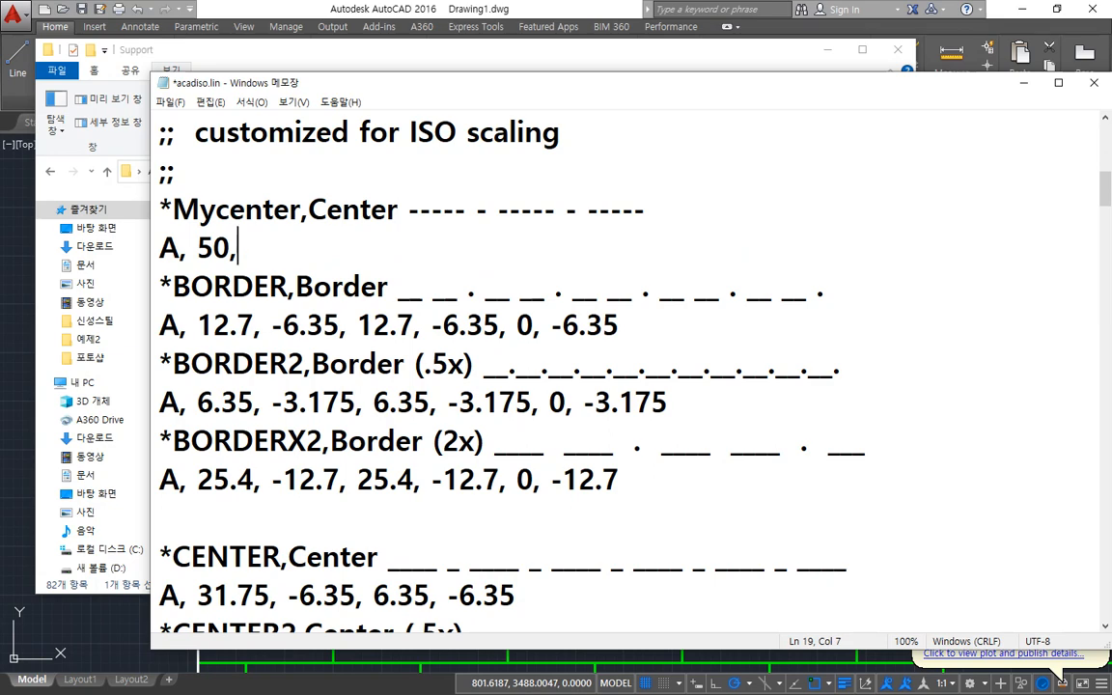
type("-2,2,-")
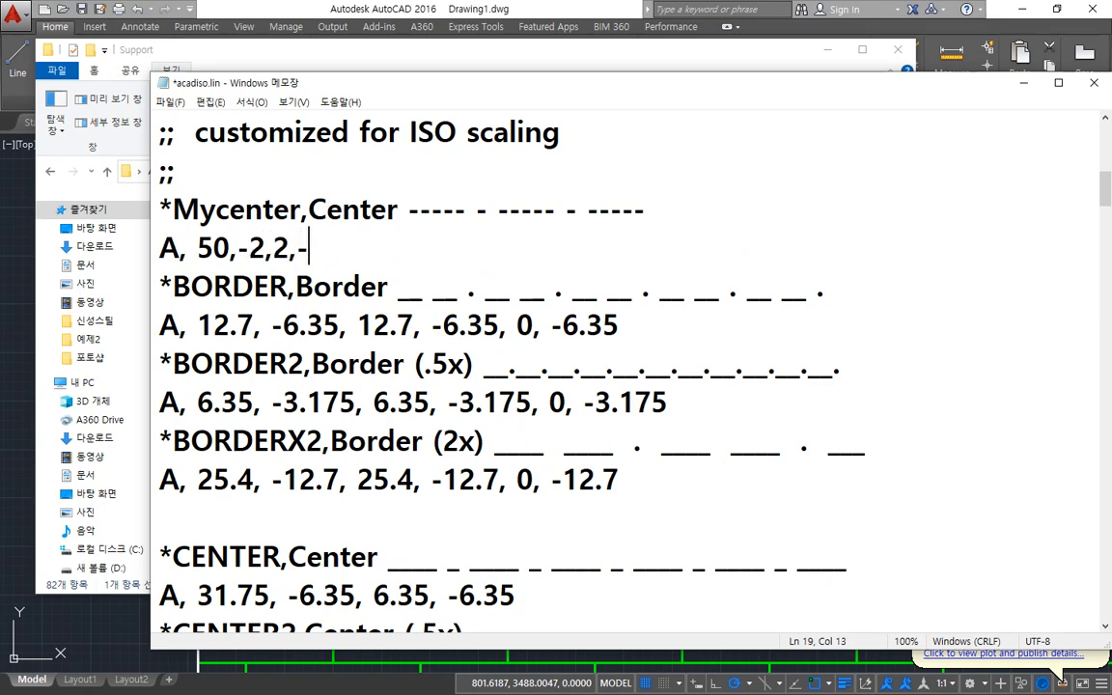
type("2")
Switch to AutoCAD, erase the hatched square and zoom to the whole drawing area.
key("alt+Tab")
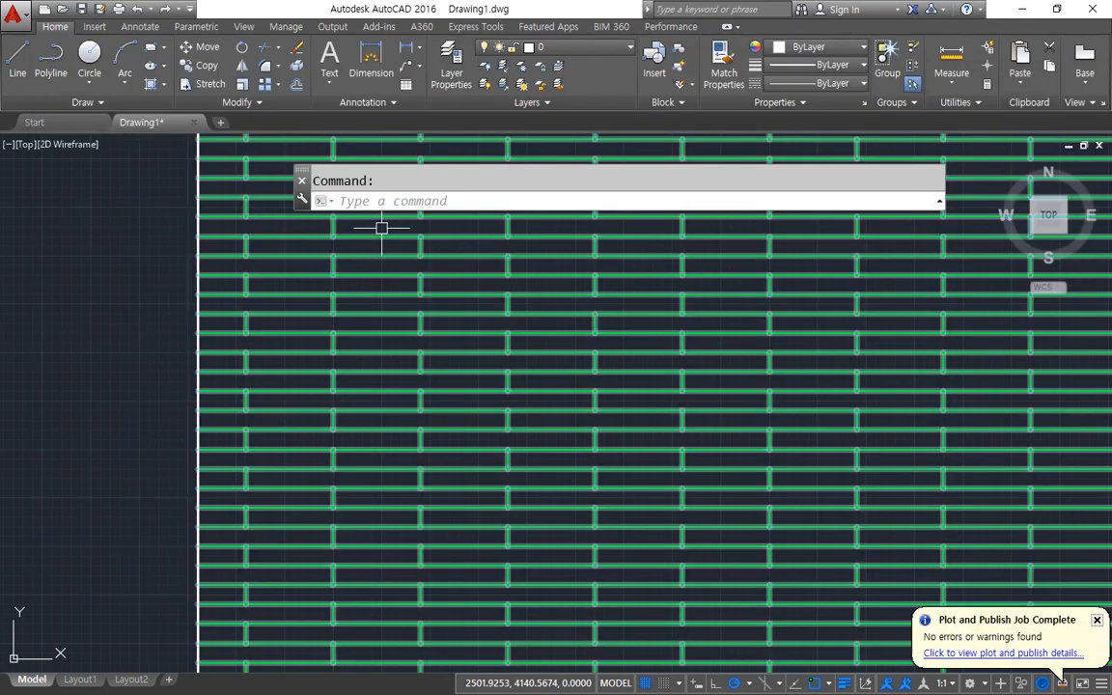
scroll(365, 329, "down", 4)
scroll(659, 504, "down", 2)
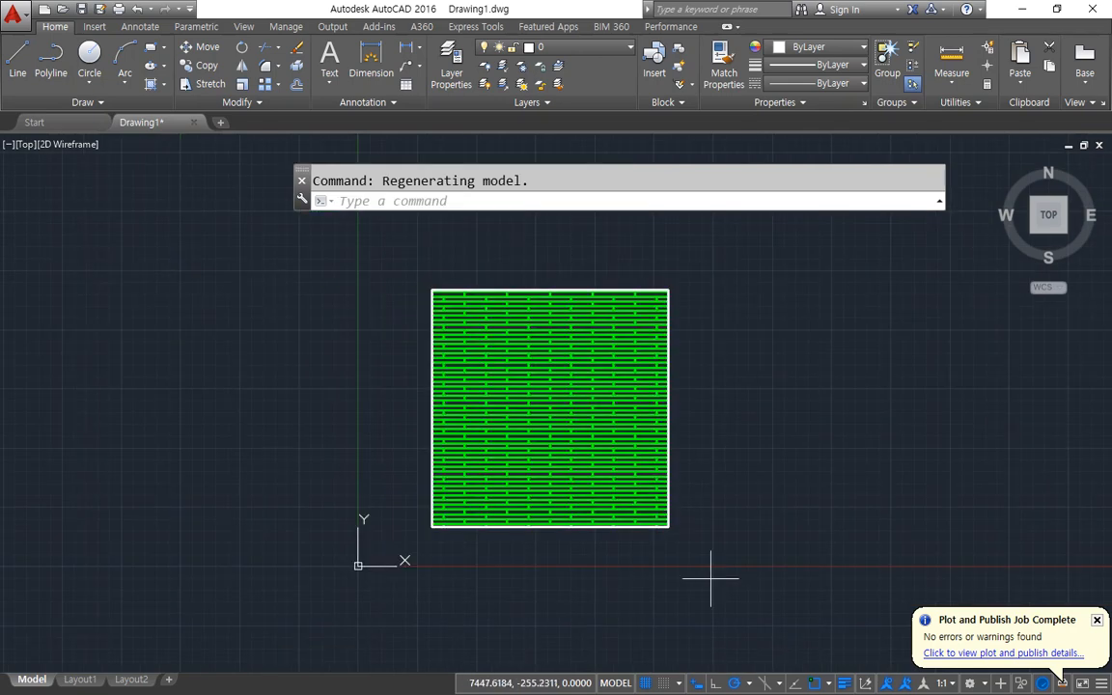
left_click(743, 582)
left_click(369, 244)
key("Delete")
type("z a ")
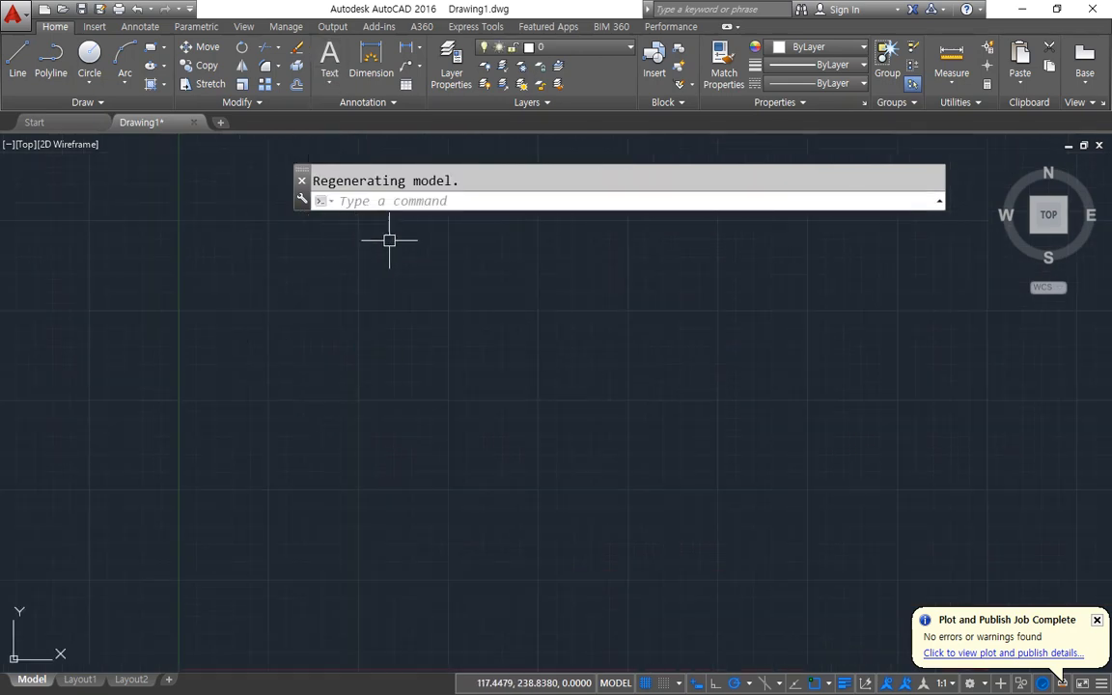
Open the Linetype Manager's load list for acadiso.lin and look through the available linetypes for Mycenter.
type("LT")
key("Return")
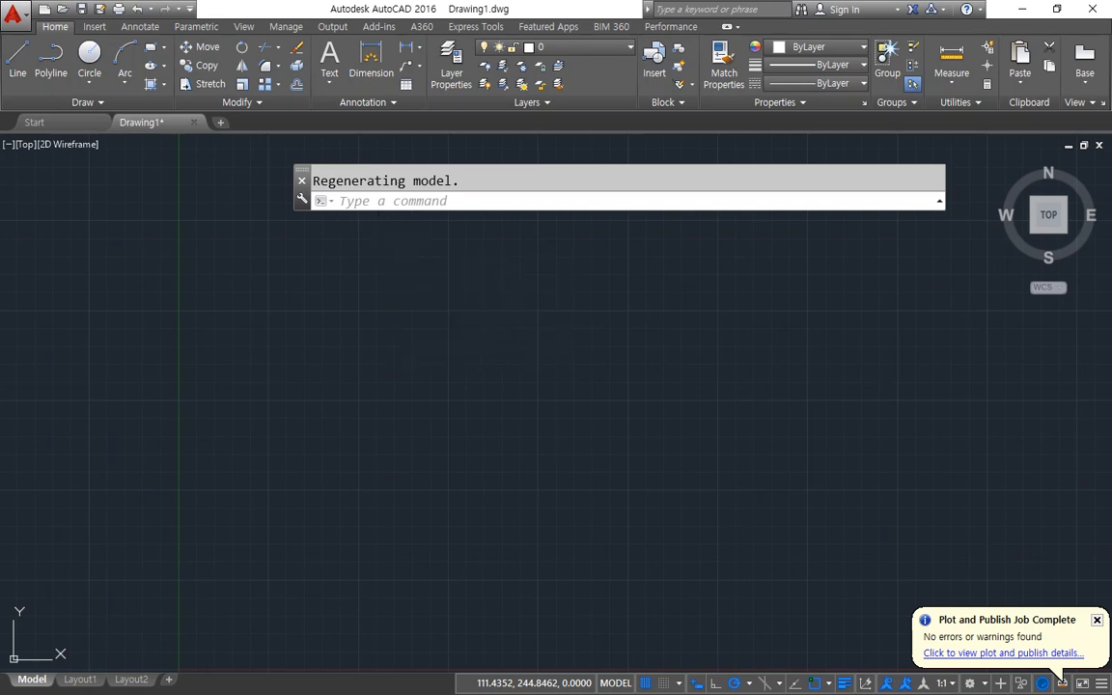
left_click(673, 225)
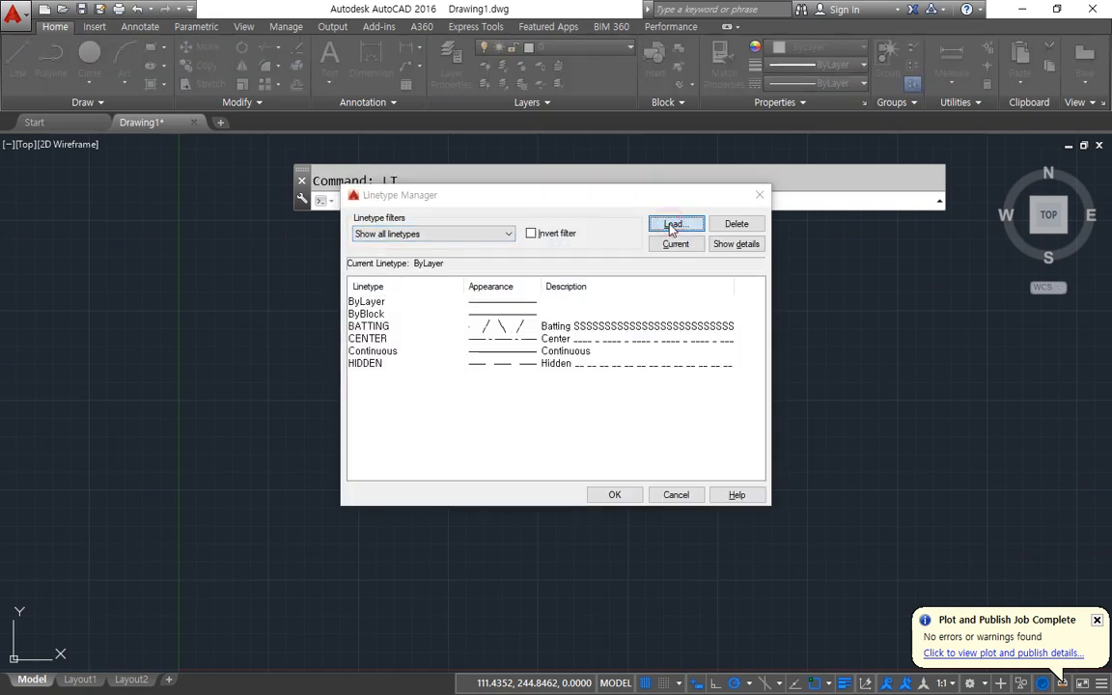
left_click(444, 354)
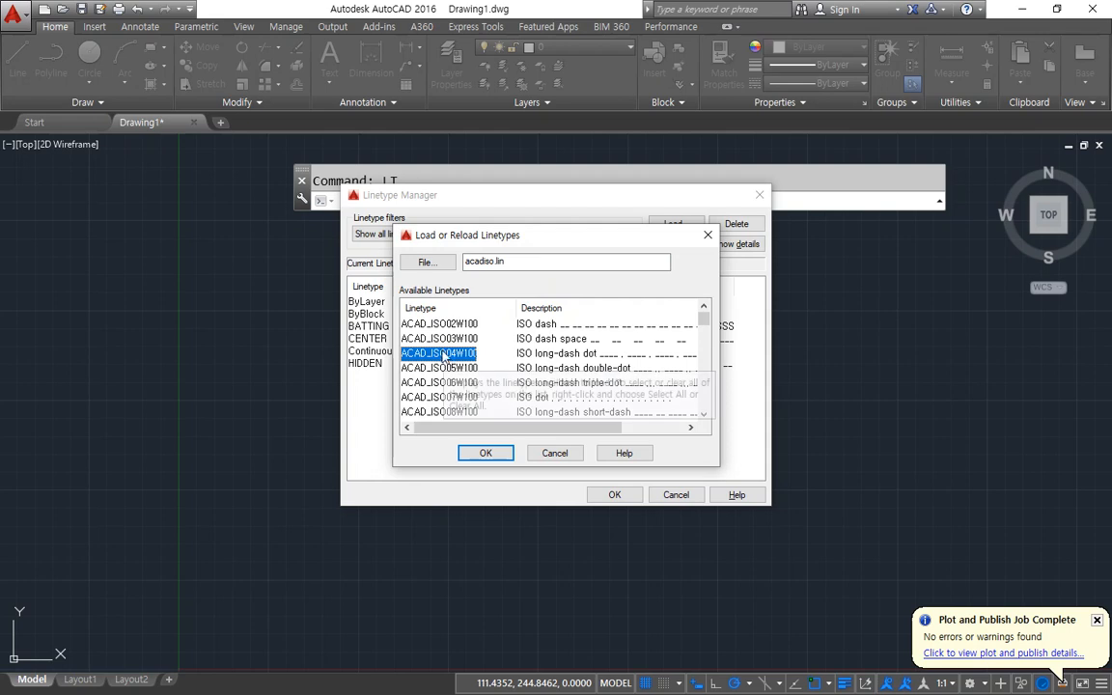
scroll(501, 367, "down", 3)
scroll(503, 369, "down", 4)
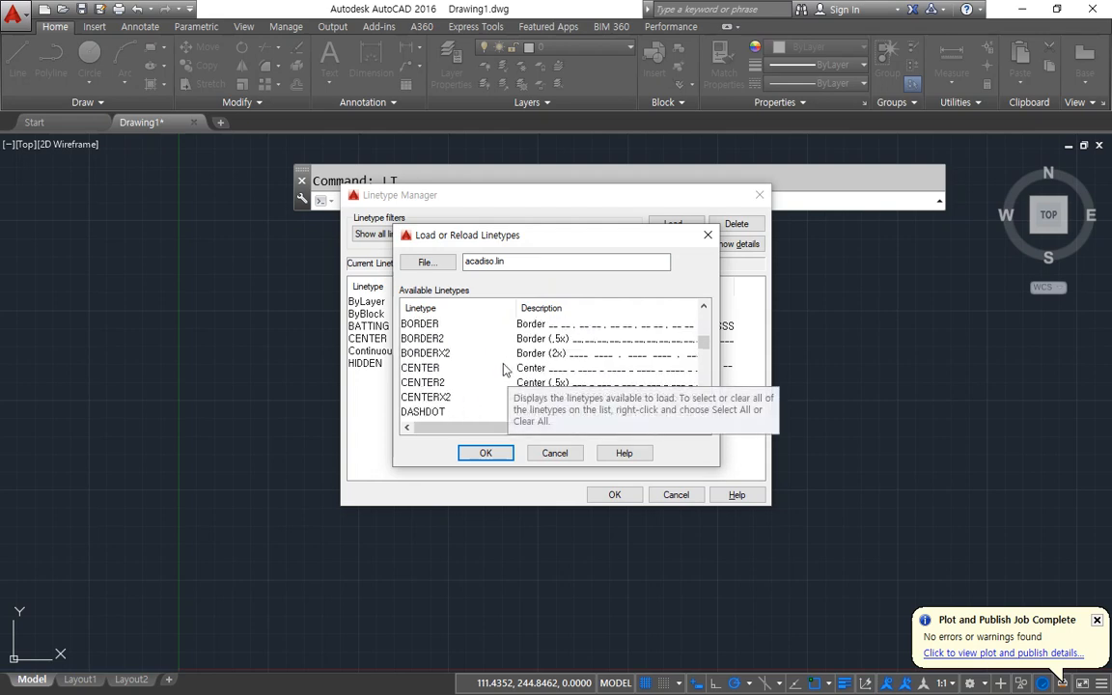
left_click(426, 354)
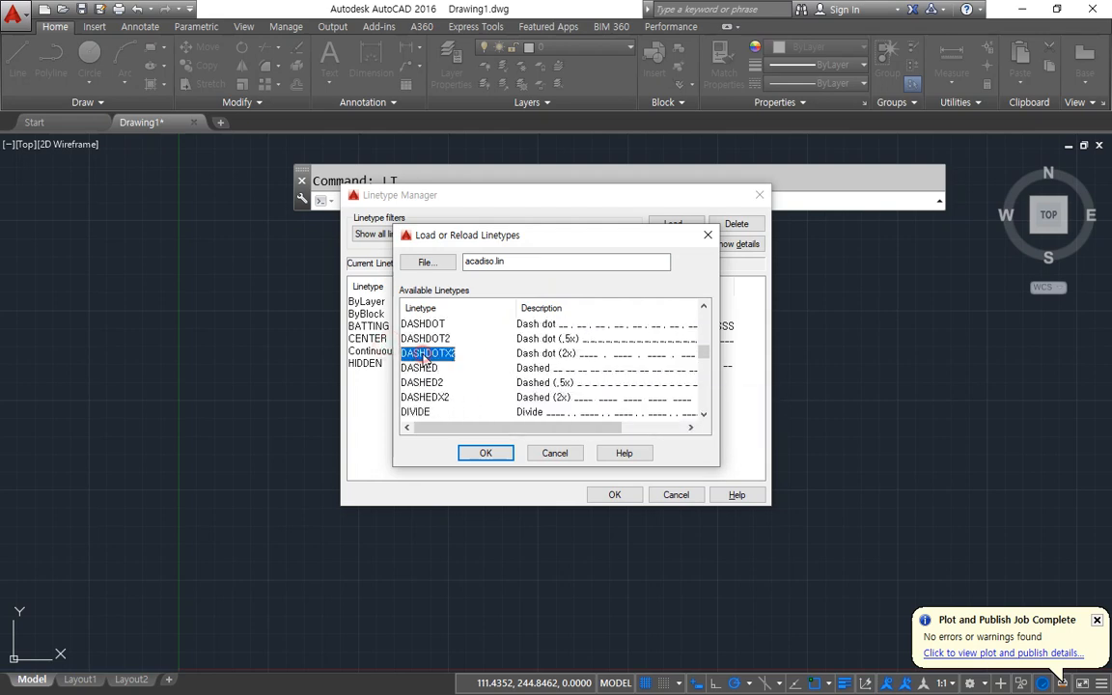
scroll(458, 368, "down", 3)
left_click(487, 375)
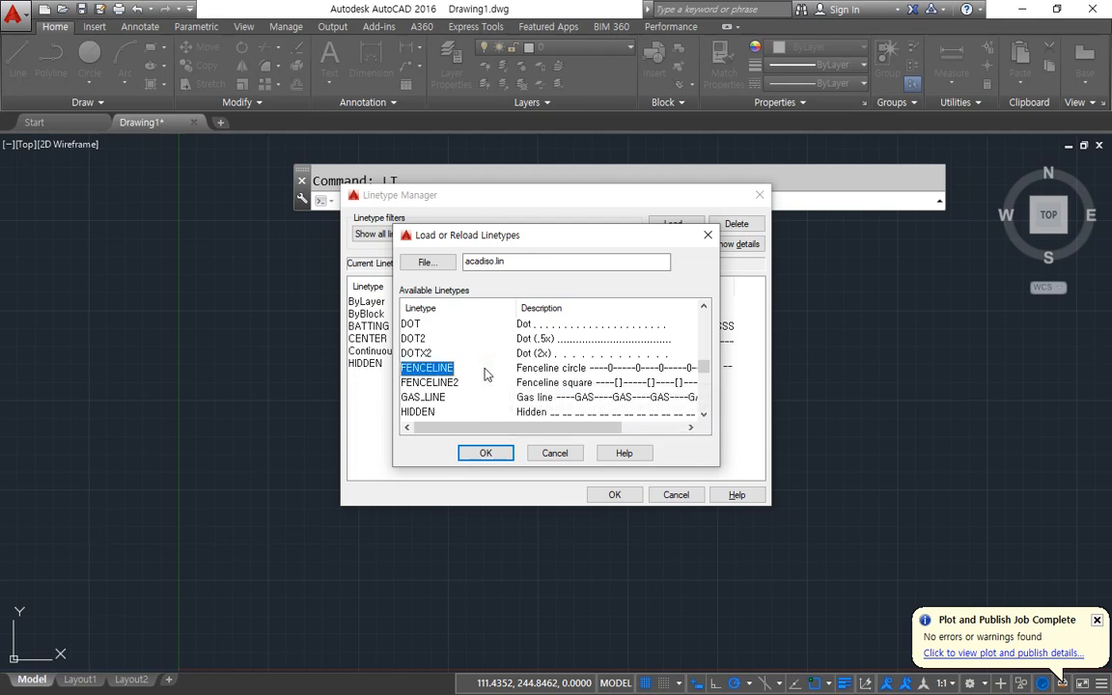
scroll(485, 386, "down", 3)
scroll(483, 383, "up", 3)
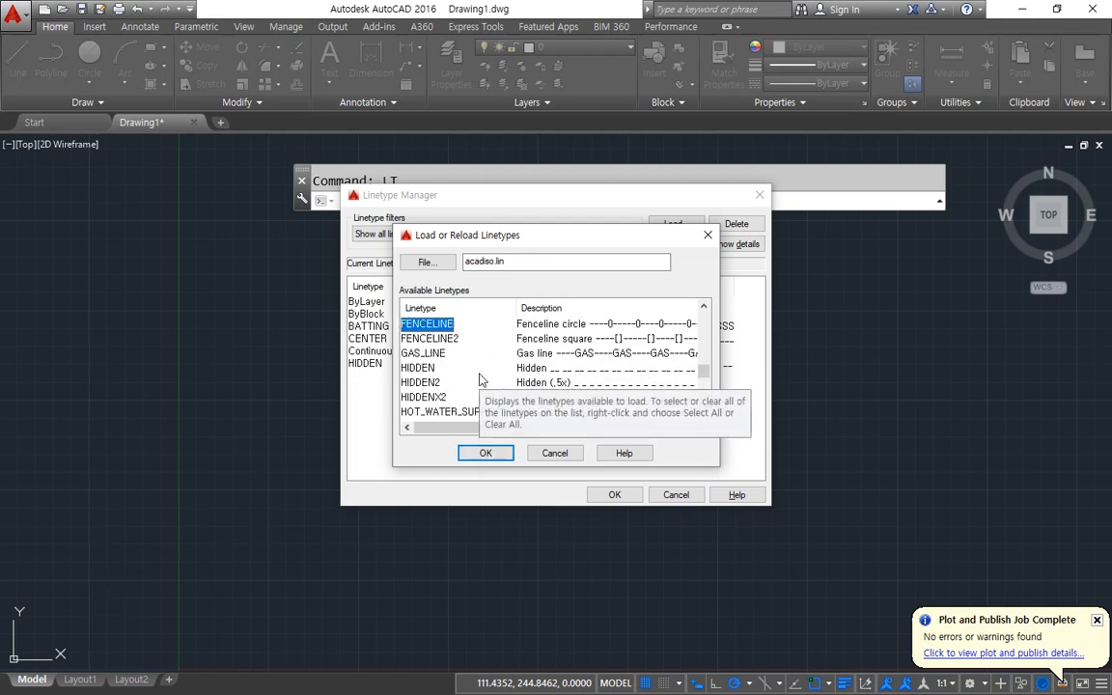
scroll(481, 379, "down", 7)
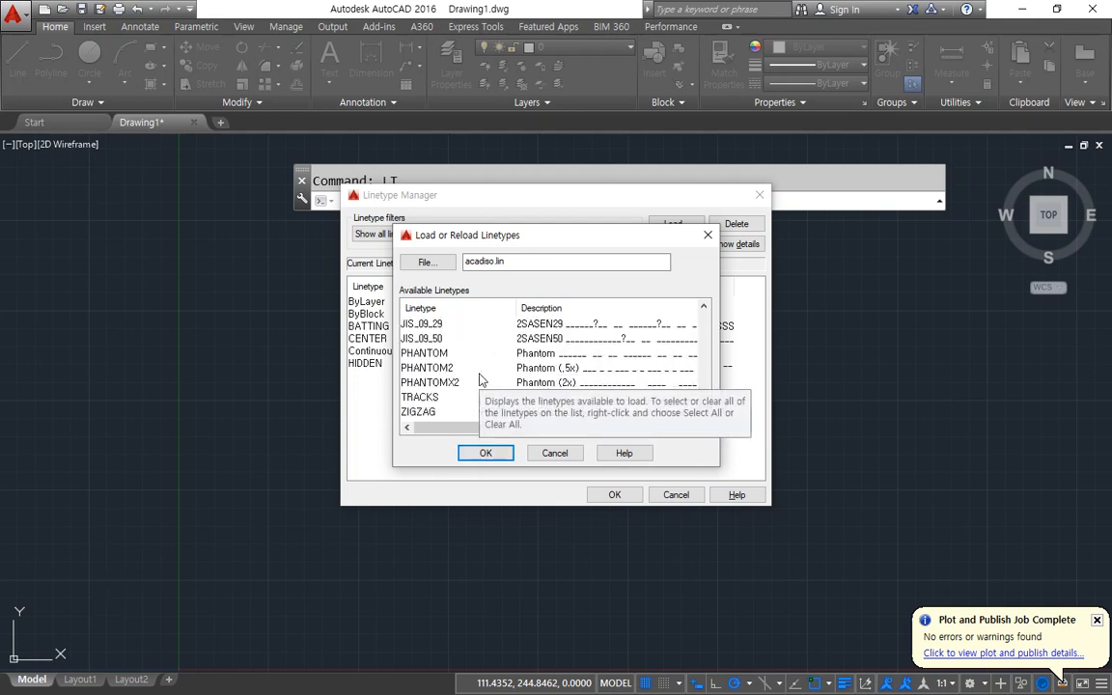
scroll(480, 380, "up", 5)
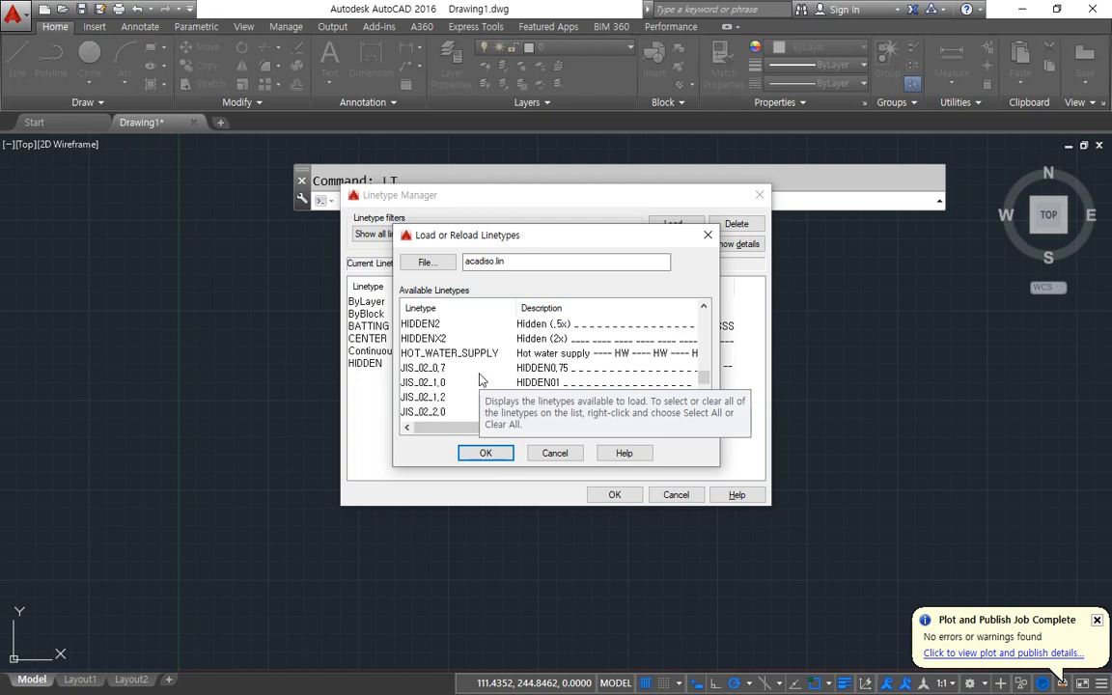
scroll(460, 377, "up", 5)
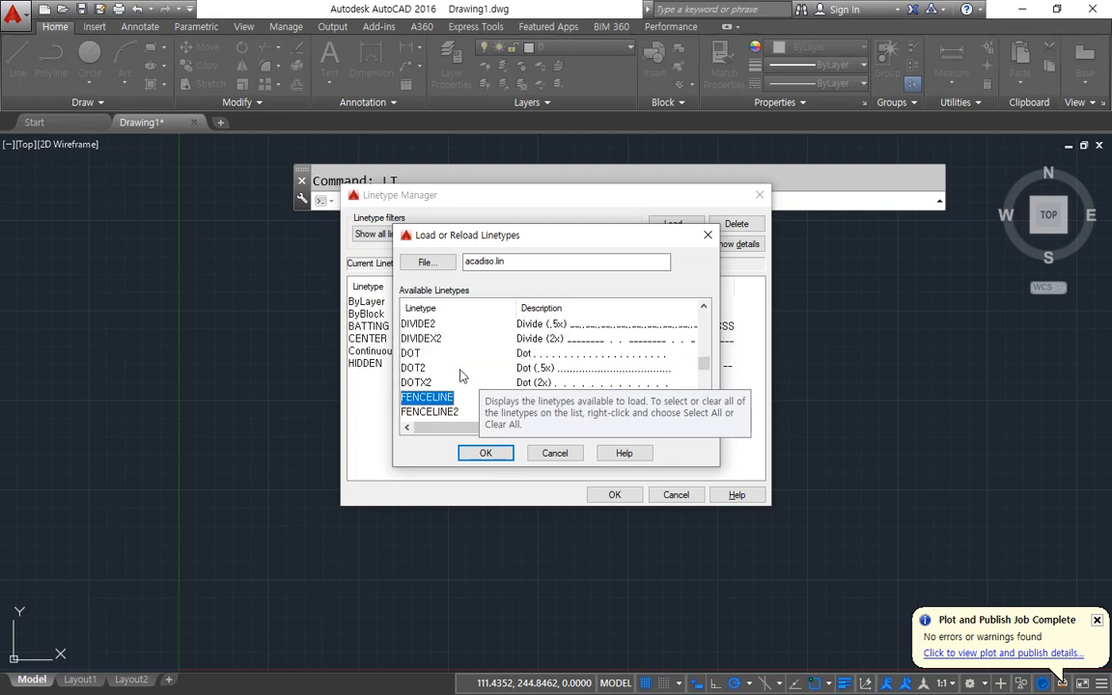
scroll(459, 376, "up", 4)
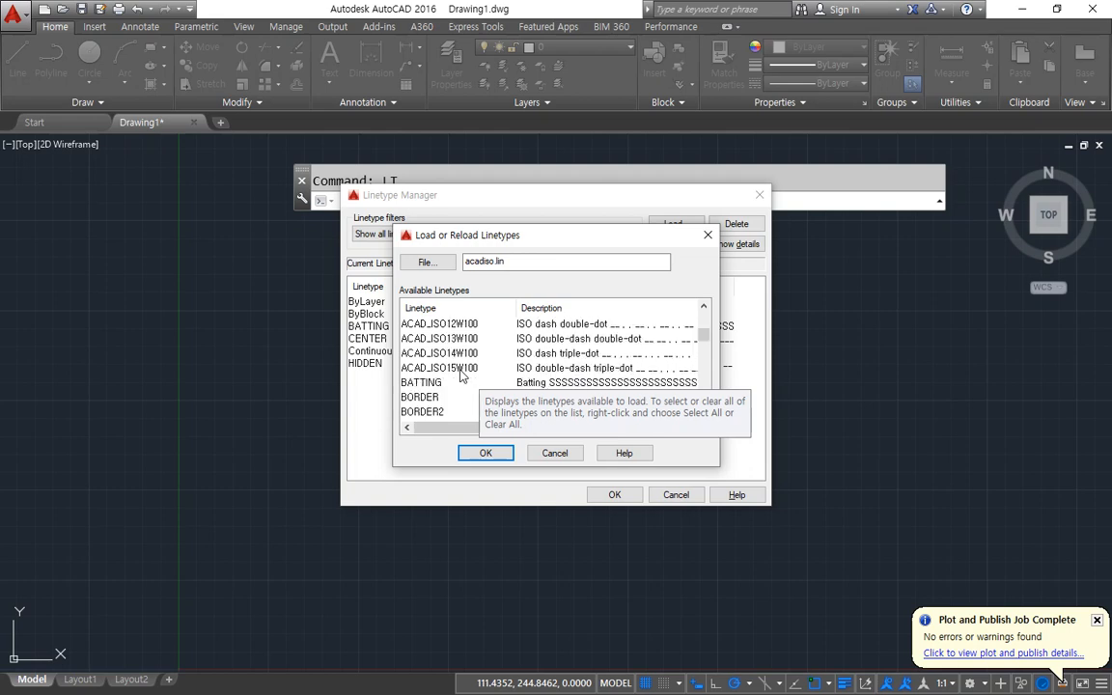
scroll(459, 376, "down", 6)
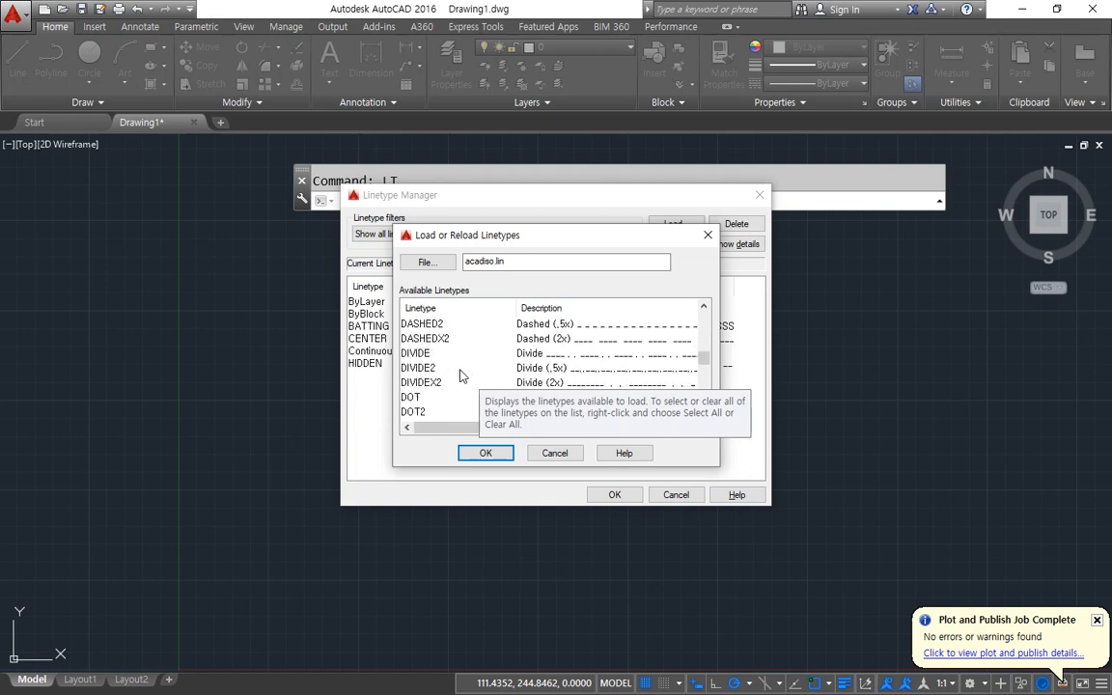
scroll(459, 377, "down", 1)
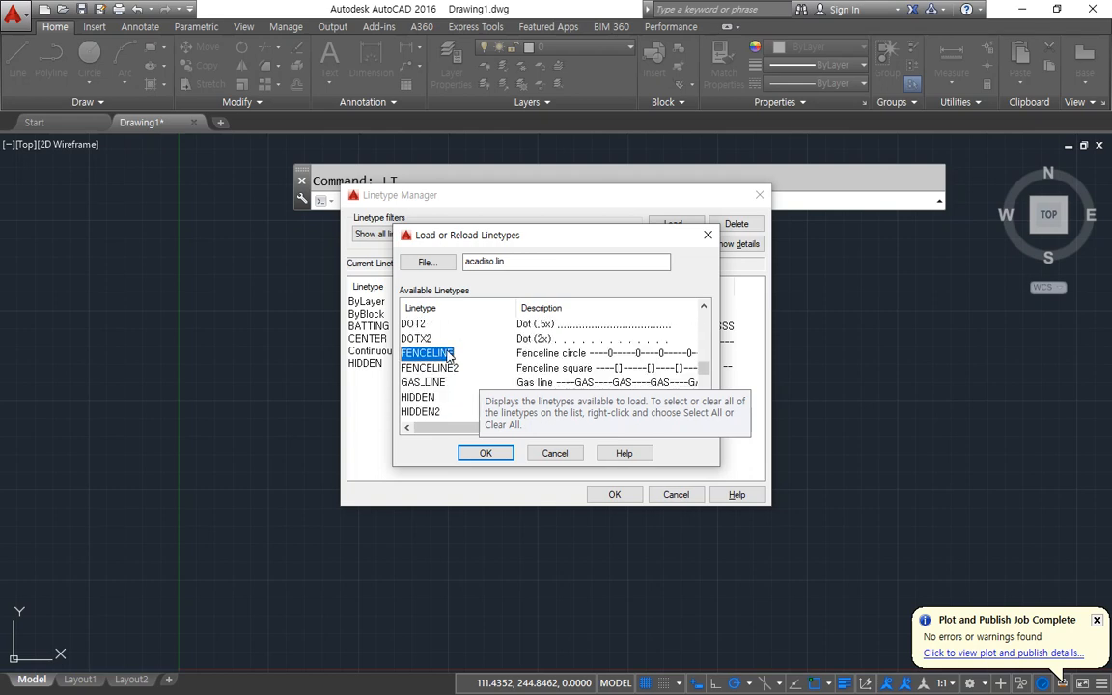
scroll(448, 358, "down", 2)
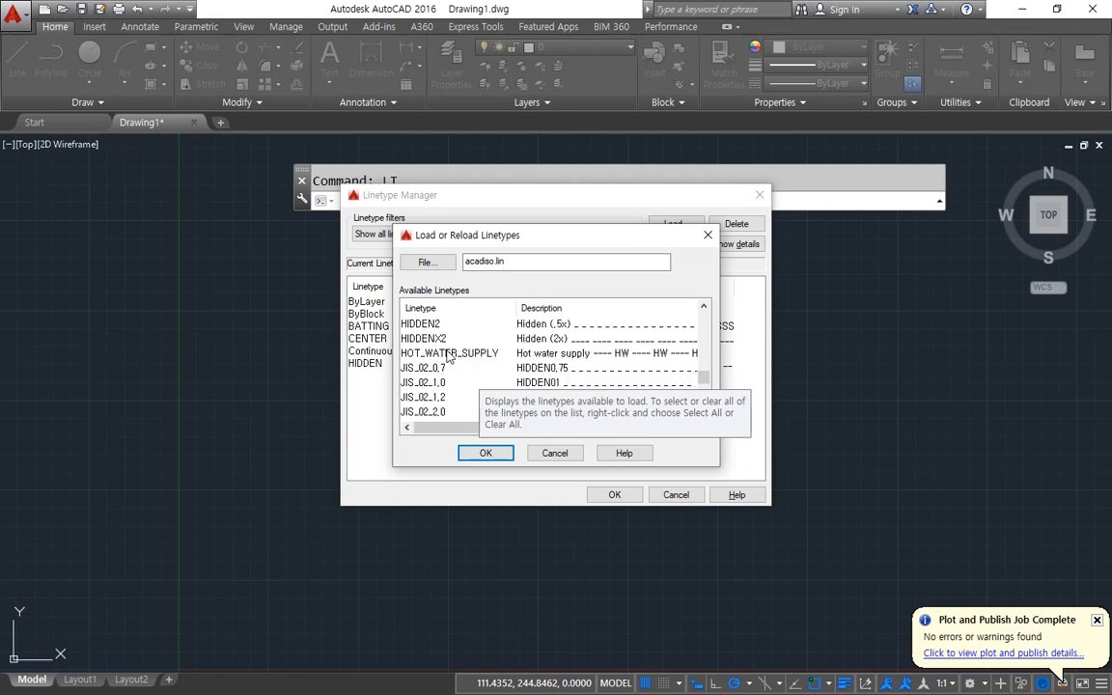
scroll(448, 357, "down", 5)
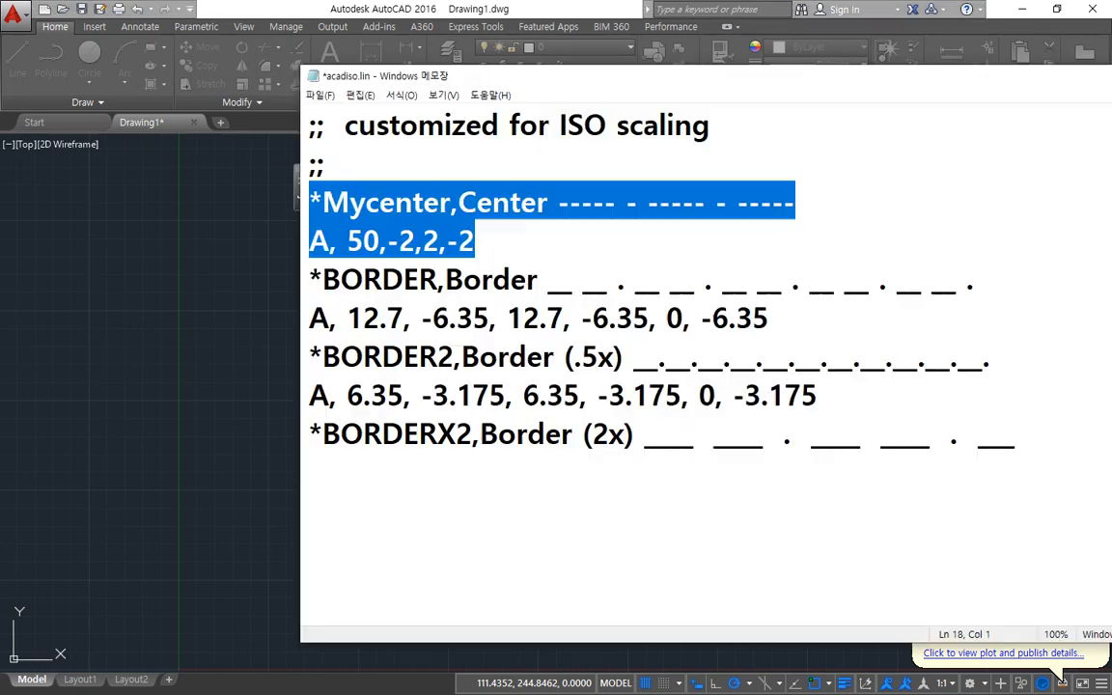
Switch to Notepad and try to save the edited linetype file over the existing acadiso.lin in the Support folder, using the All Files type.
left_click(510, 253)
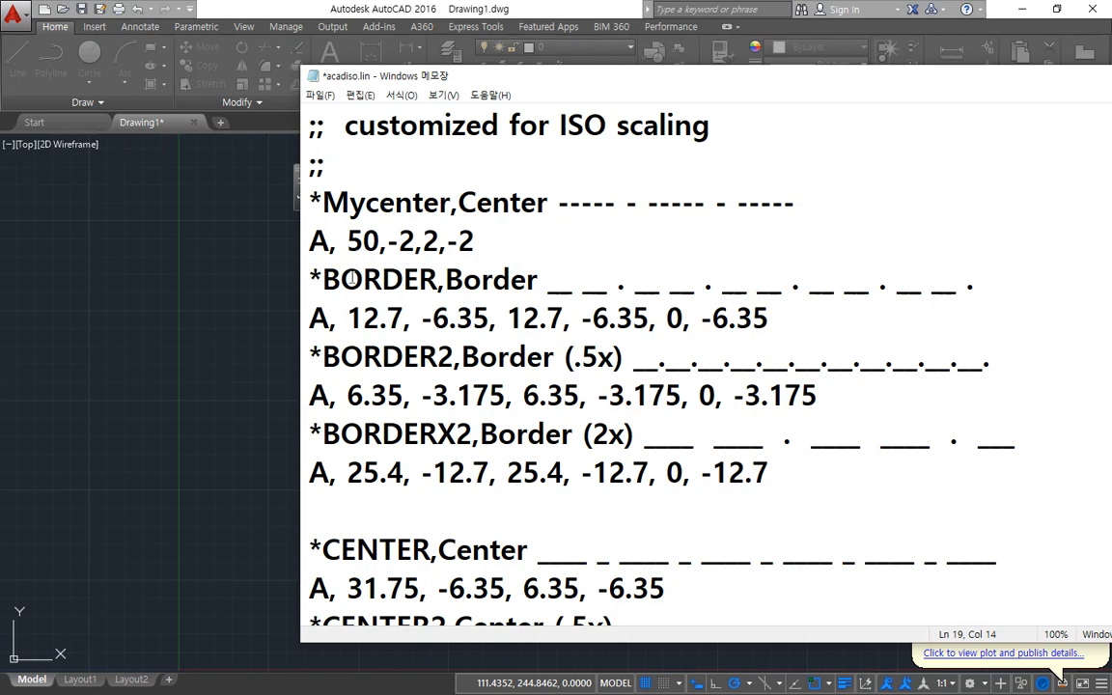
key("ctrl+s")
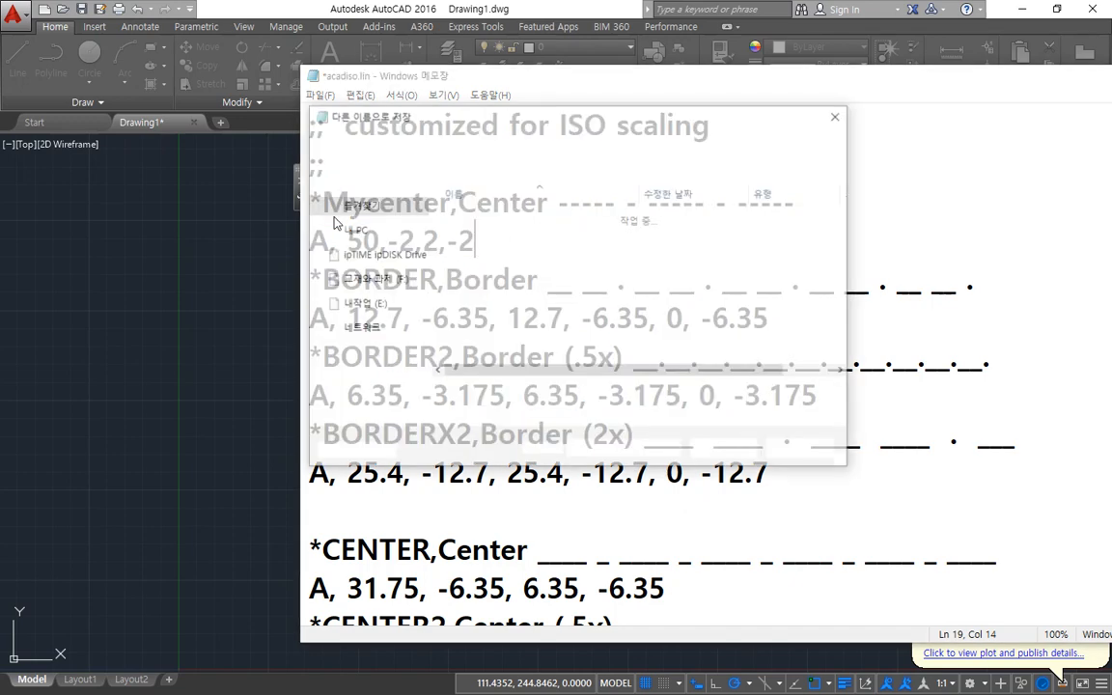
left_click(733, 450)
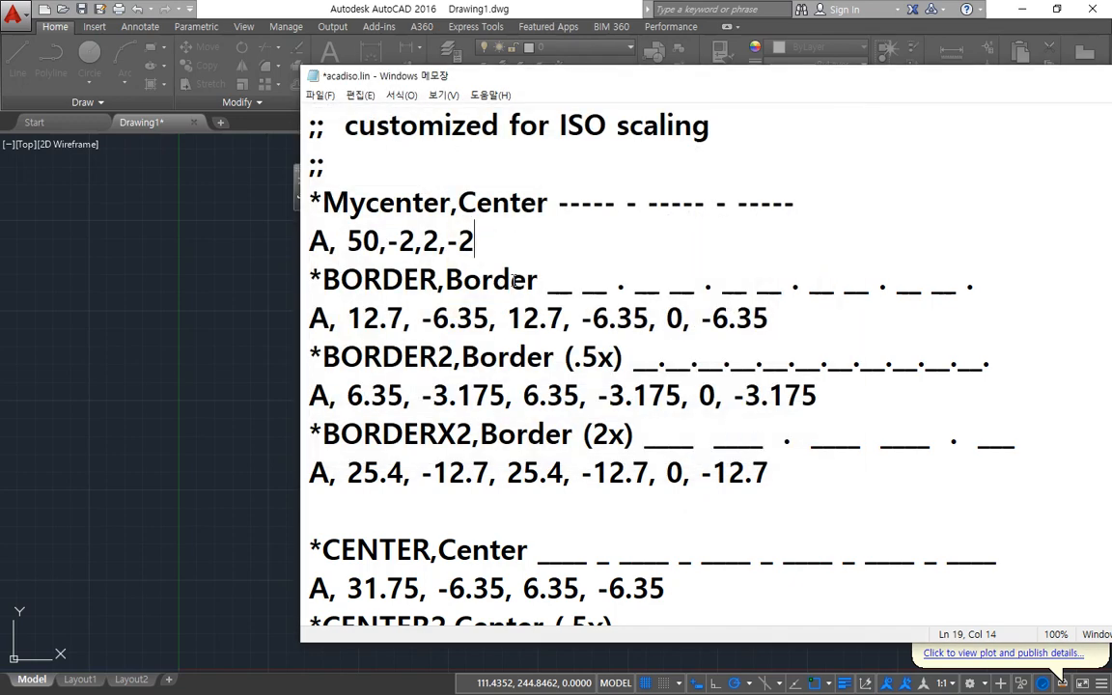
left_click(311, 95)
left_click(352, 163)
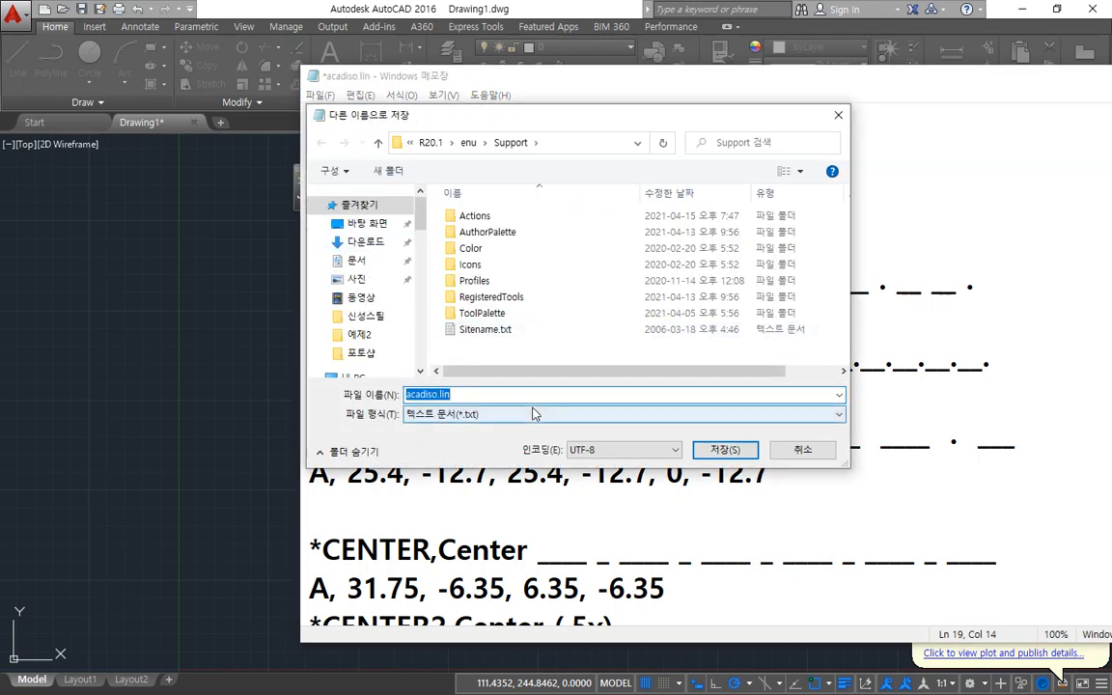
left_click(580, 414)
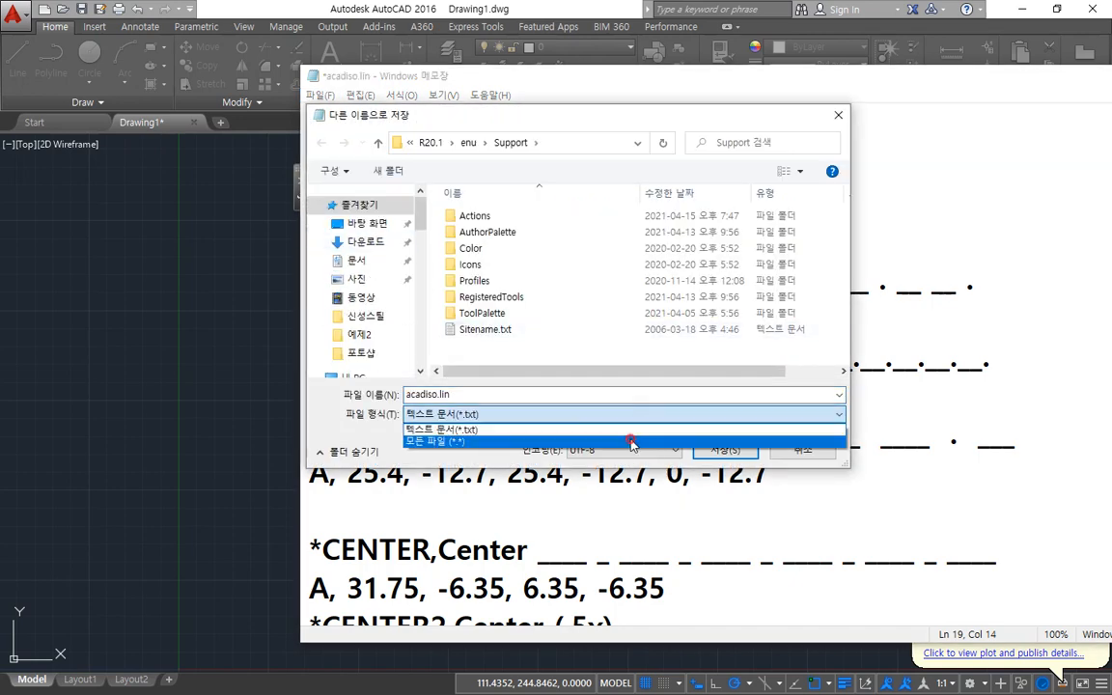
left_click(618, 436)
left_click(725, 450)
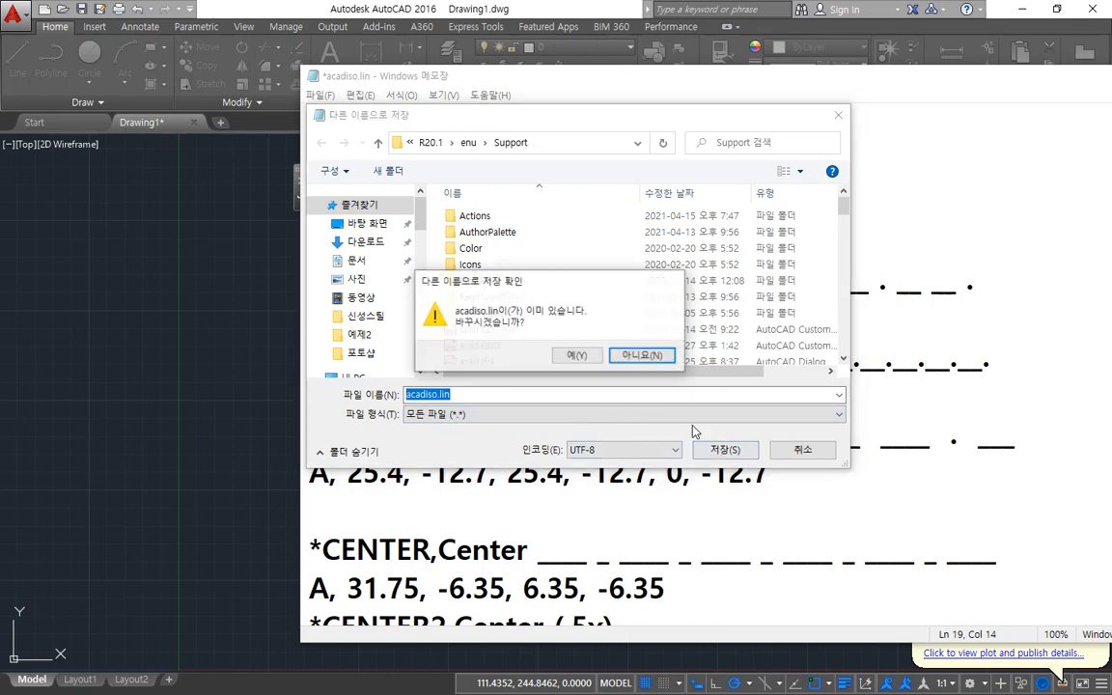
left_click(578, 356)
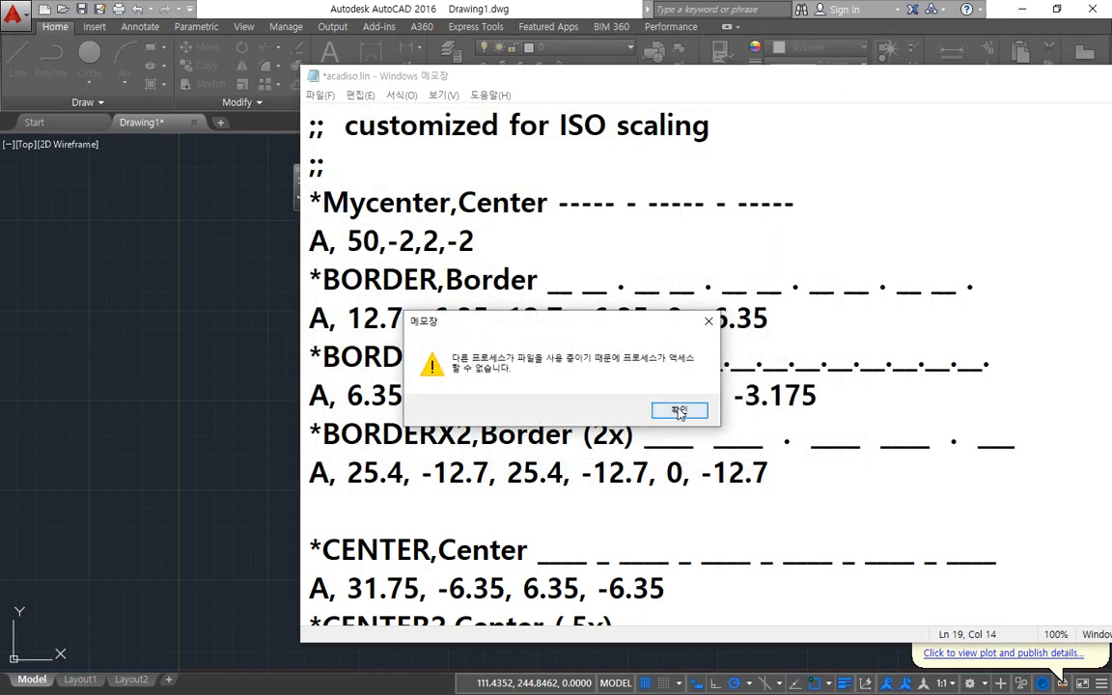
left_click(679, 412)
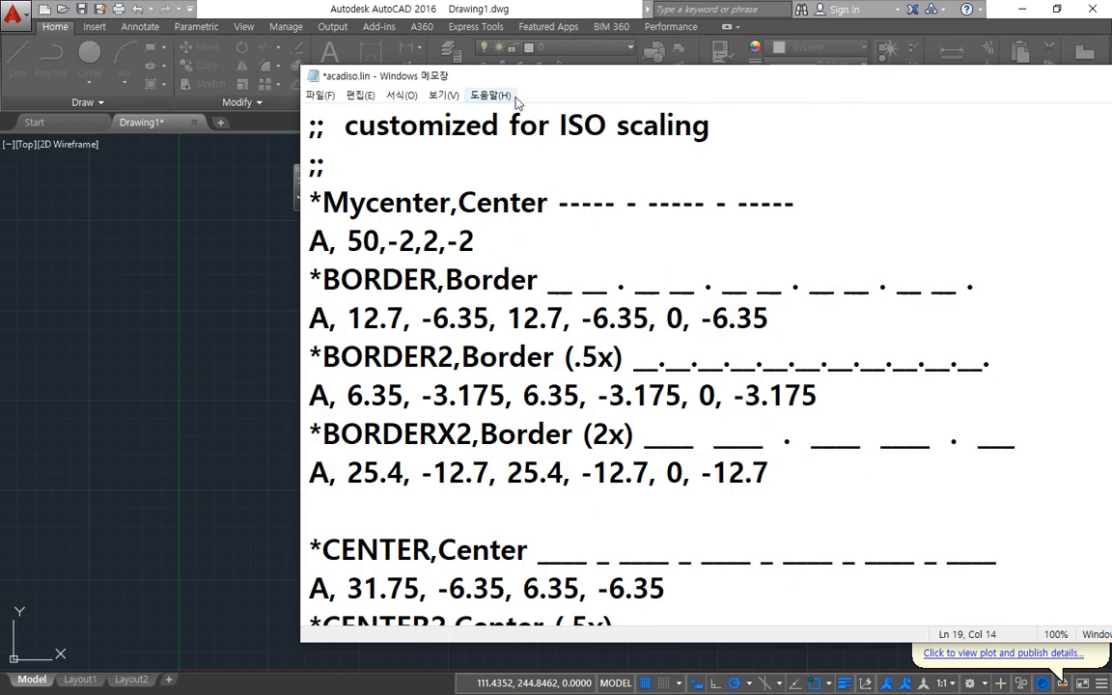
Copy the two-line Mycenter definition and delete it from the open linetype file.
left_click_drag(514, 244, 258, 201)
key("ctrl+c")
key("Delete")
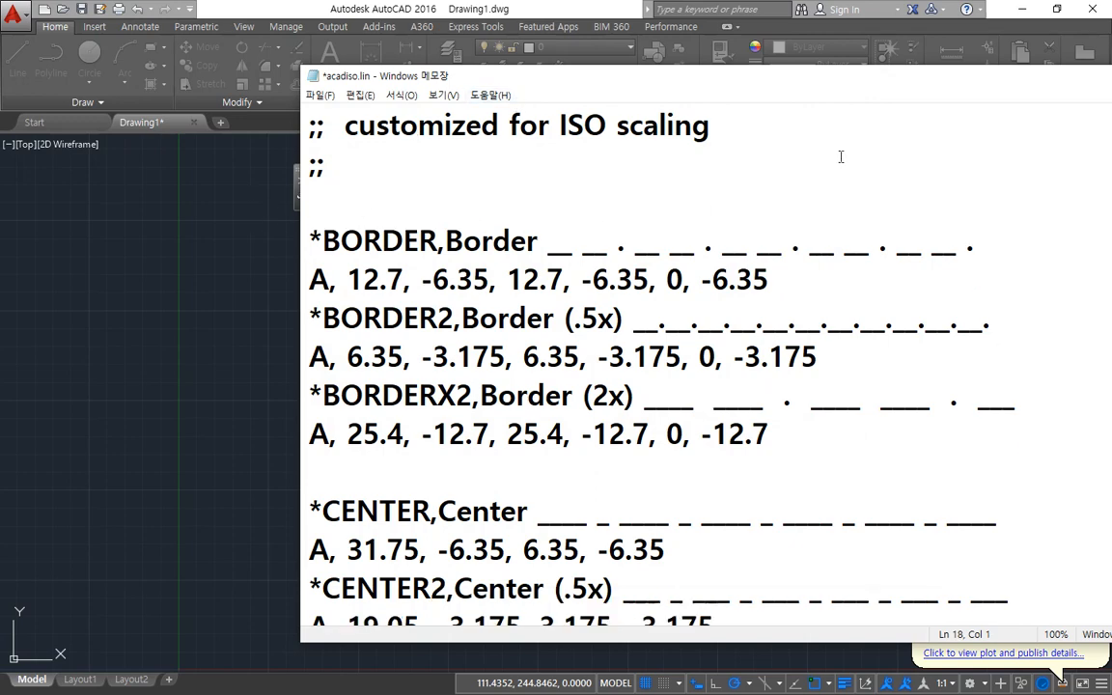
Close the edited linetype file in Notepad without saving its changes.
left_click_drag(1030, 73, 713, 114)
left_click(923, 117)
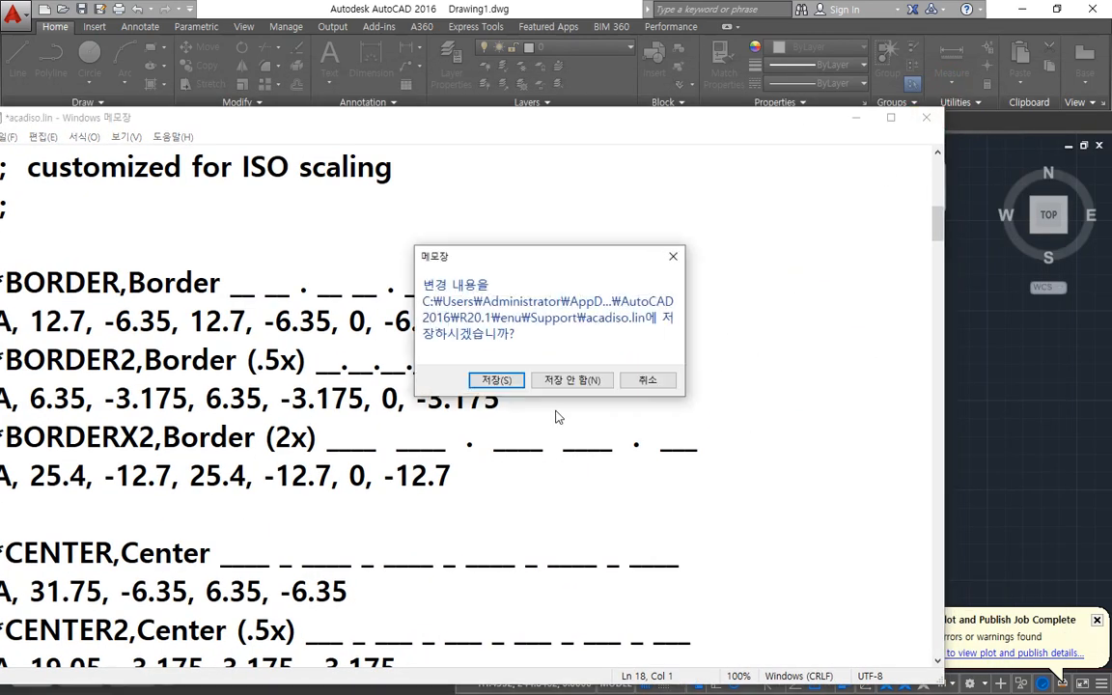
left_click(572, 377)
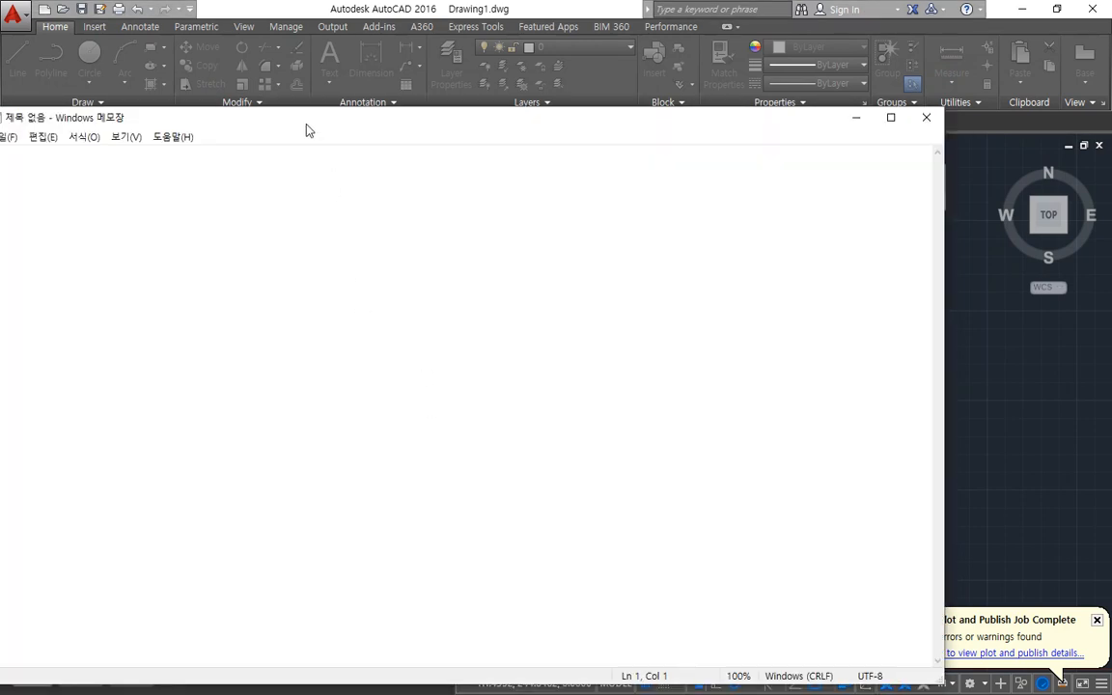
Open acadiso.lin from the AutoCAD 2016 Support folder in a blank Notepad window and go to the BORDER definitions.
left_click_drag(306, 124, 560, 110)
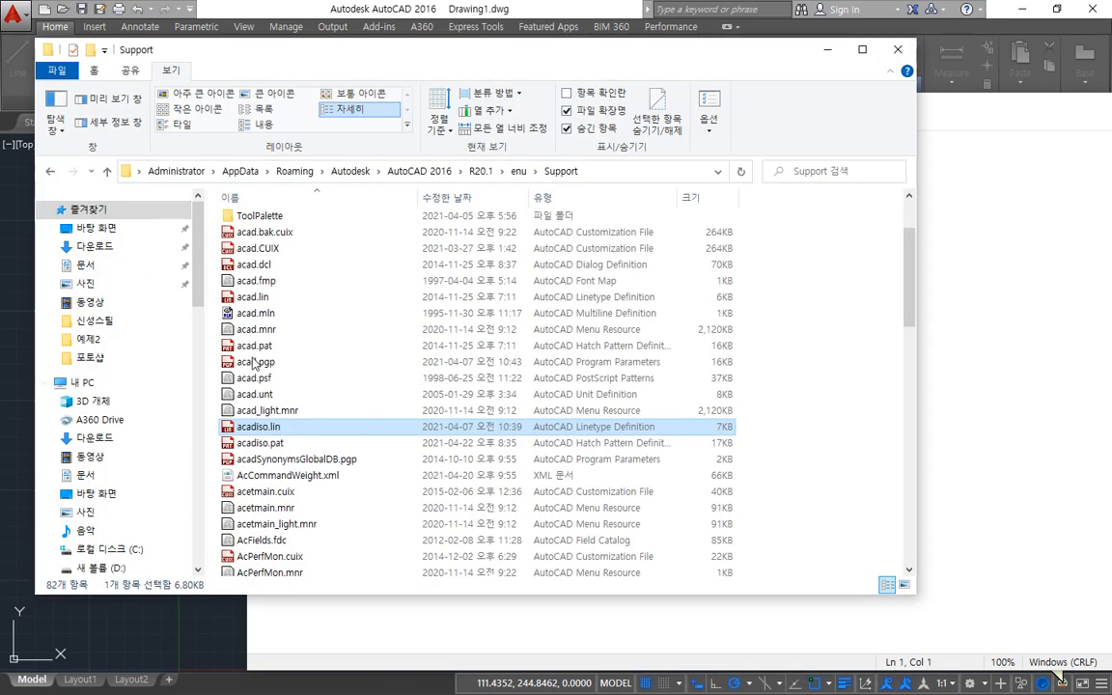
left_click_drag(259, 426, 907, 406)
left_click(975, 431)
scroll(565, 391, "down", 7)
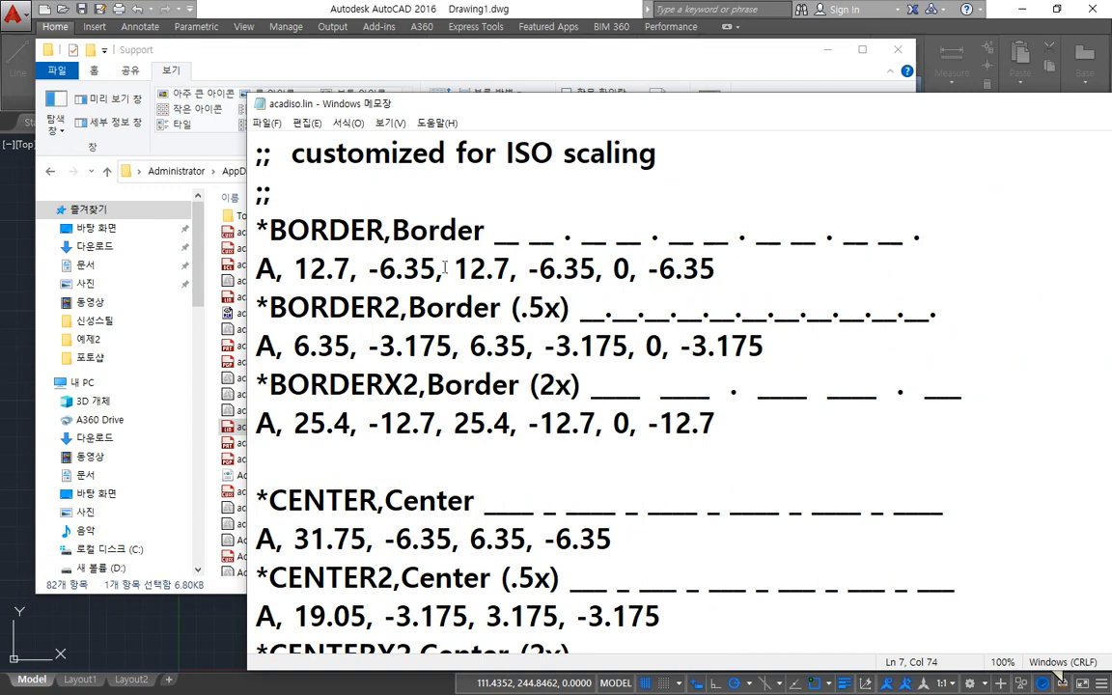
Paste the copied two-line Mycenter definition above the BORDER linetype and save acadiso.lin.
left_click(361, 194)
key("Return")
key("ctrl+v")
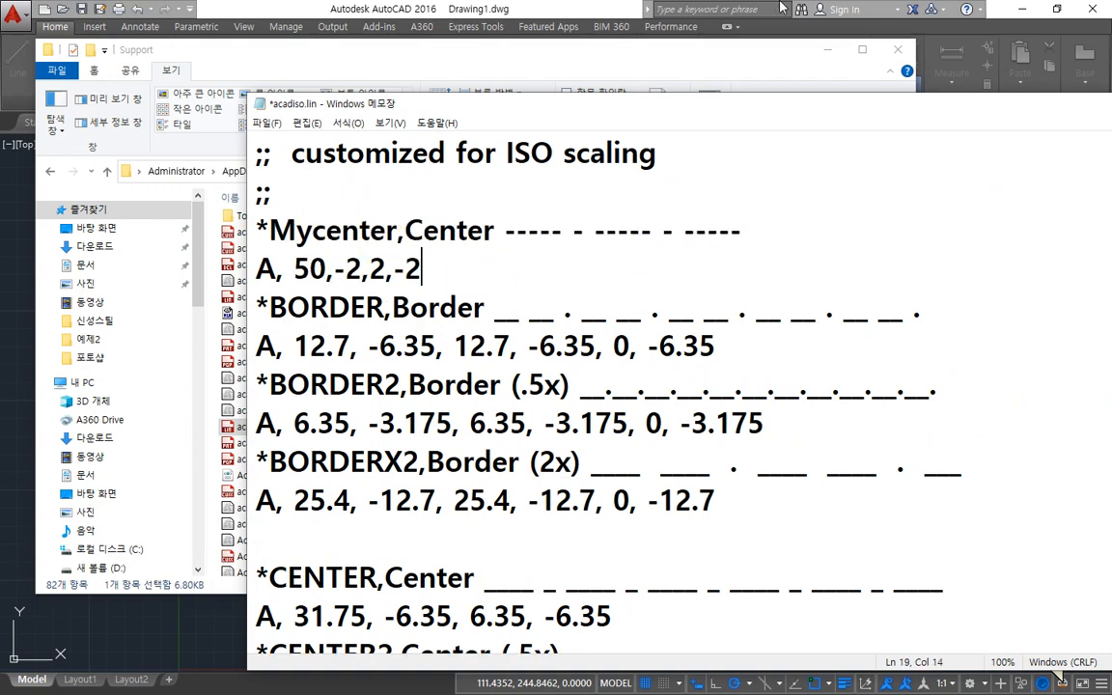
key("ctrl+shift+s")
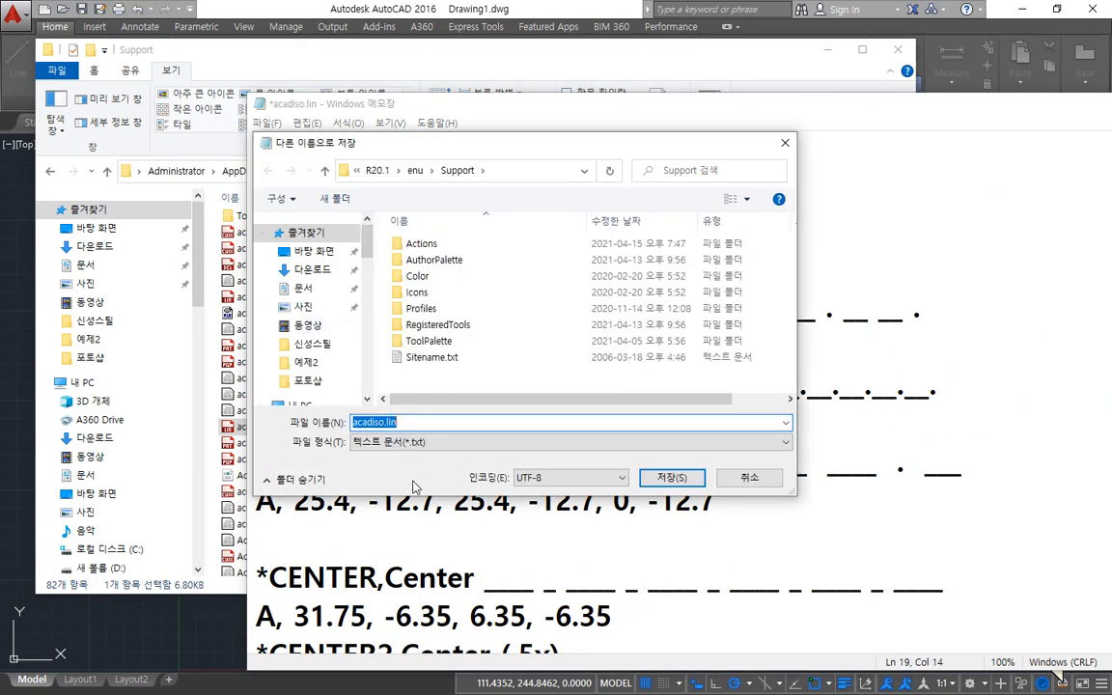
left_click(749, 477)
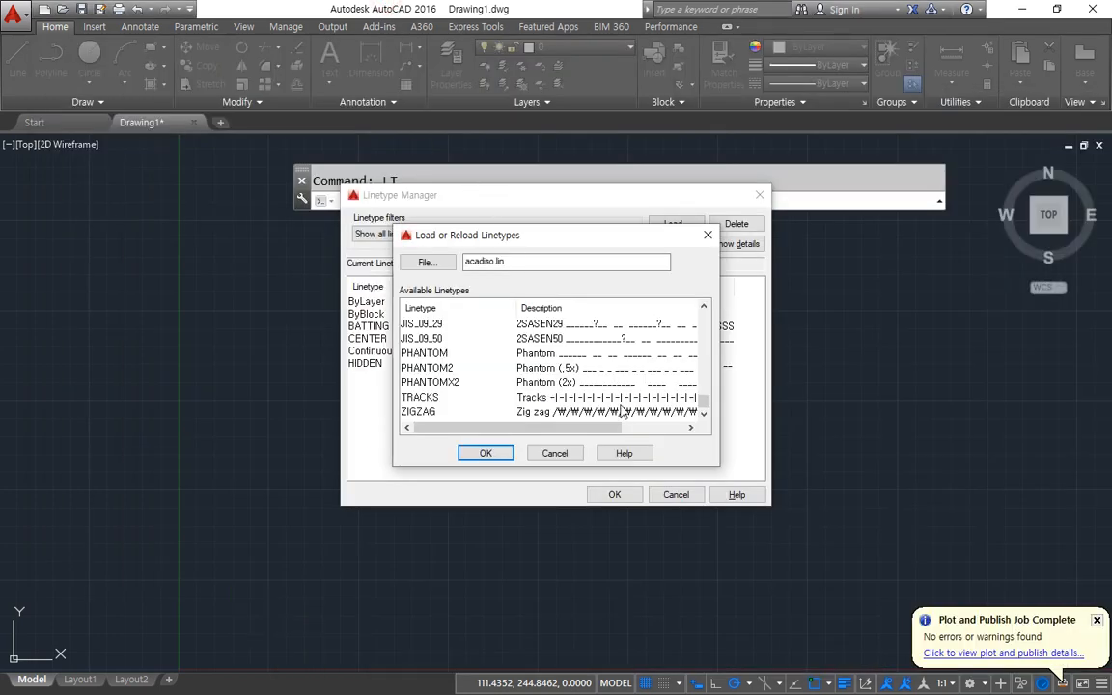
Switch to AutoCAD and close the open linetype loading list and the Linetype Manager.
left_click(553, 452)
left_click(613, 491)
key("Escape")
key("alt+Tab")
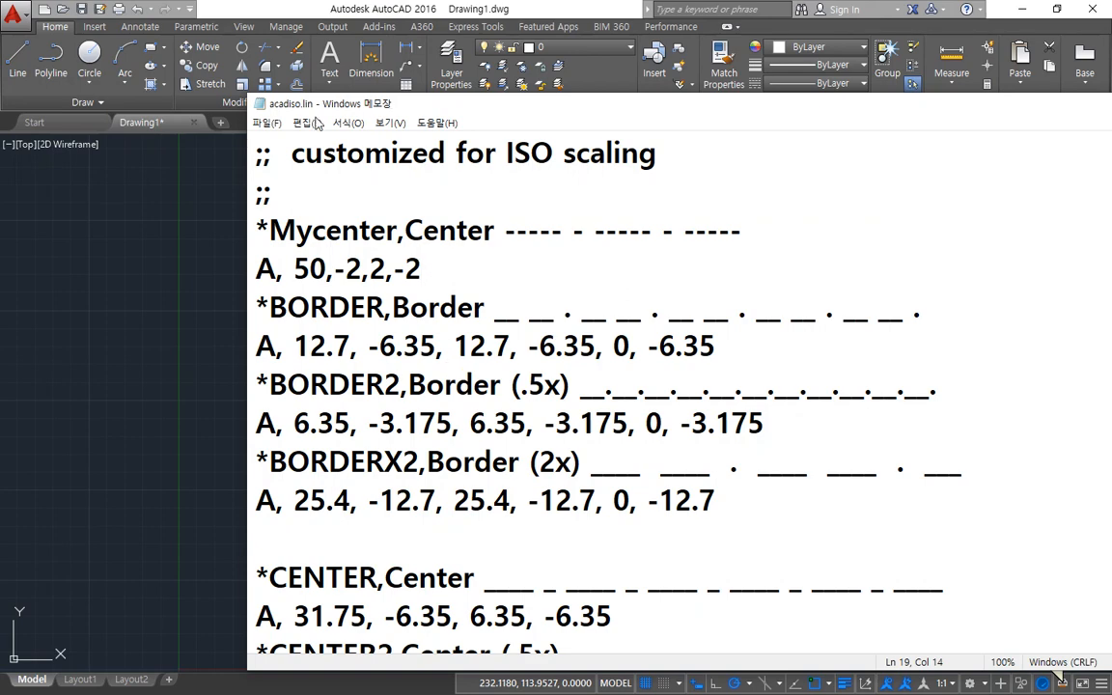
left_click(136, 294)
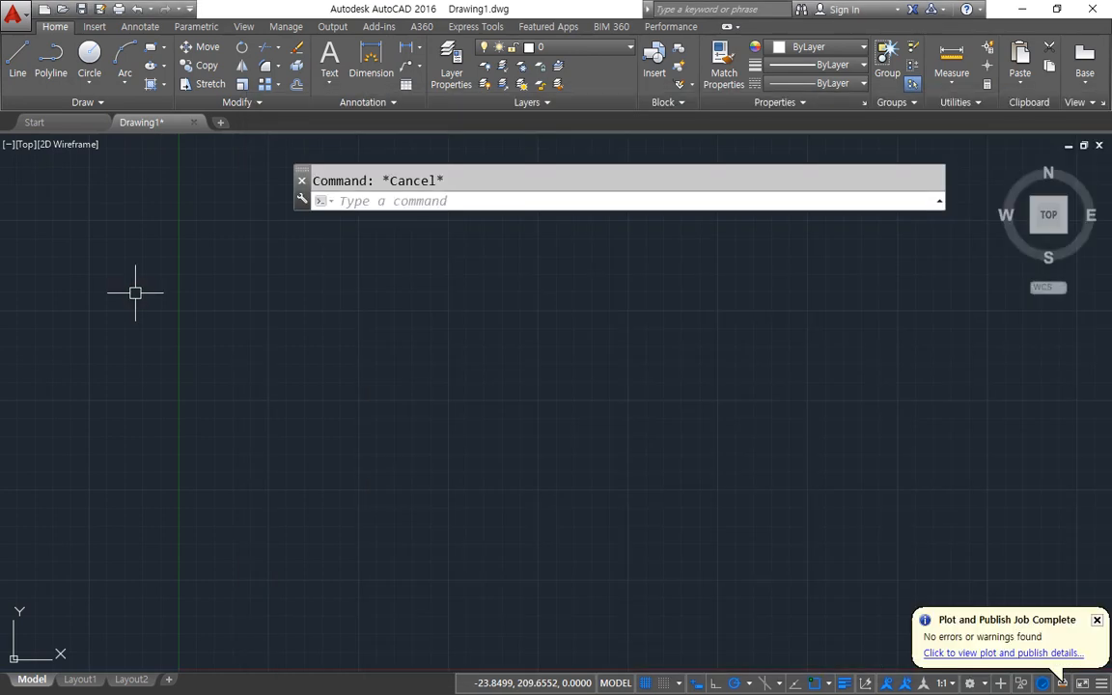
Reopen the Linetype Manager and load the Mycenter linetype from acadiso.lin.
type("LT")
key("Return")
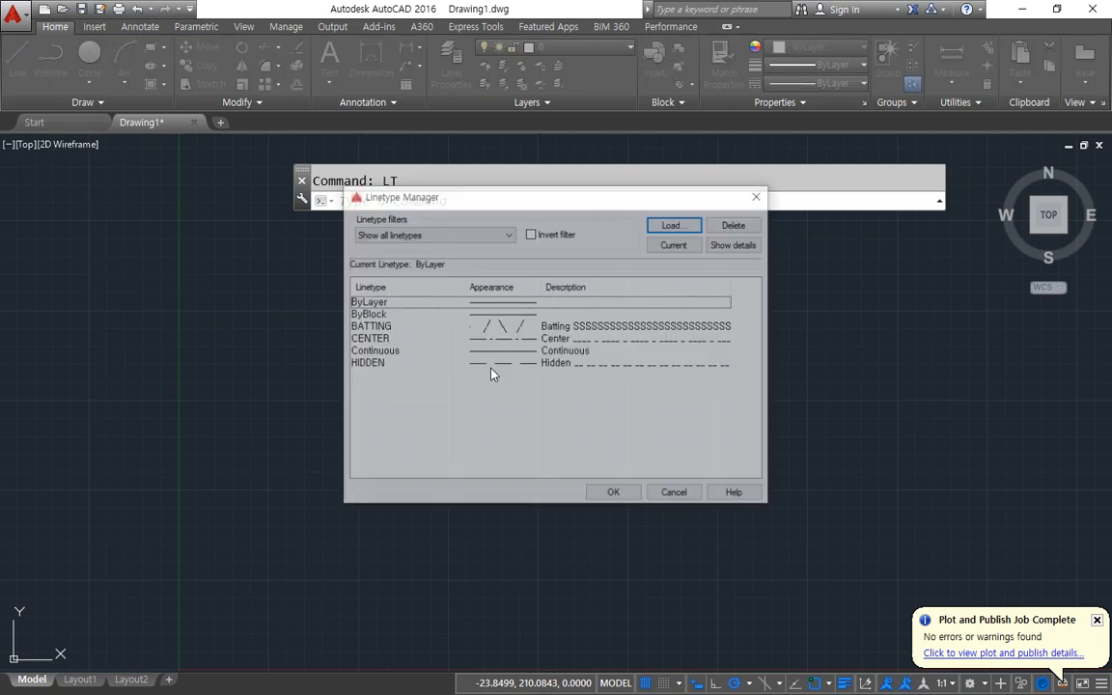
left_click(668, 225)
left_click(474, 342)
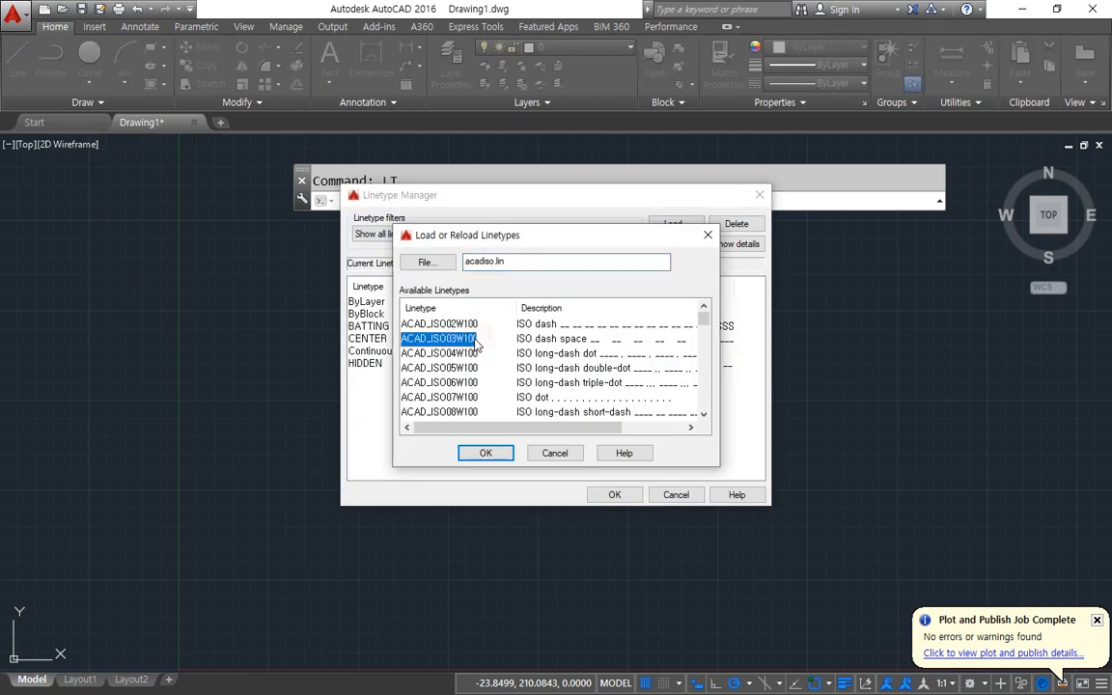
key("m")
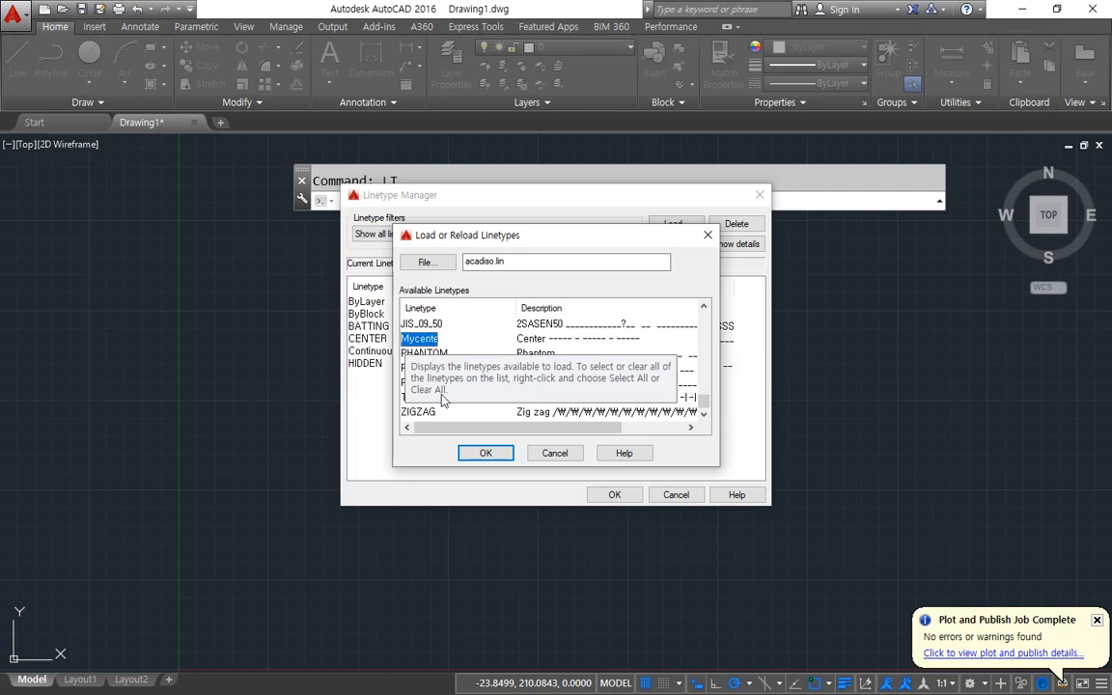
left_click(487, 454)
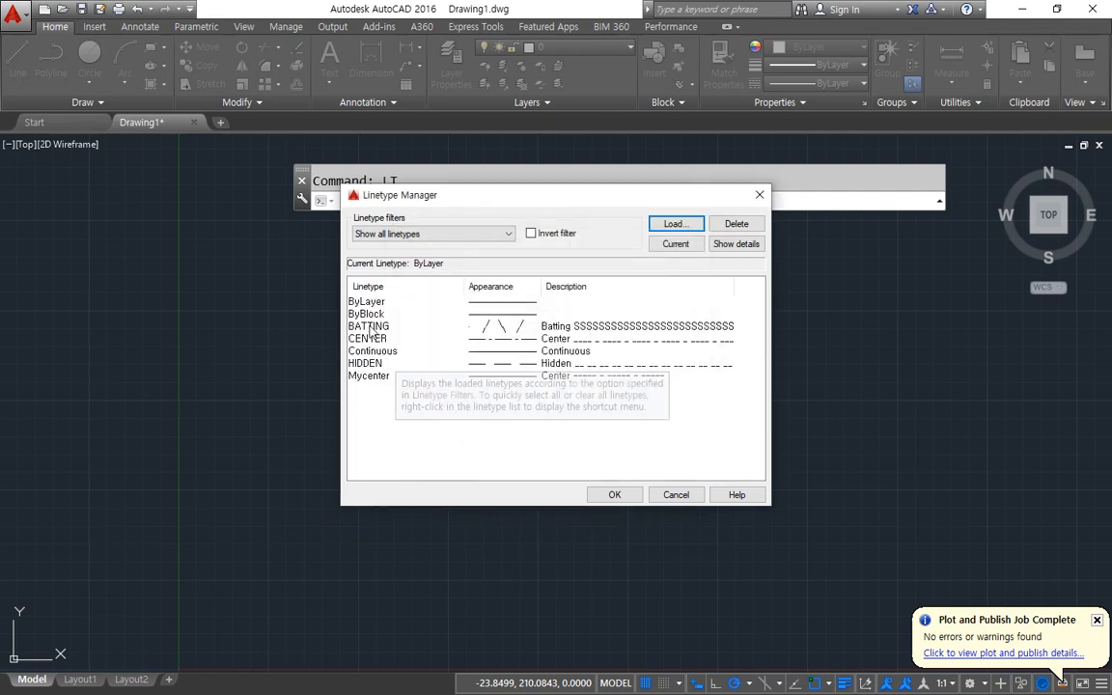
Make Mycenter the current linetype and accept the Linetype Manager settings.
left_click(372, 377)
left_click(675, 244)
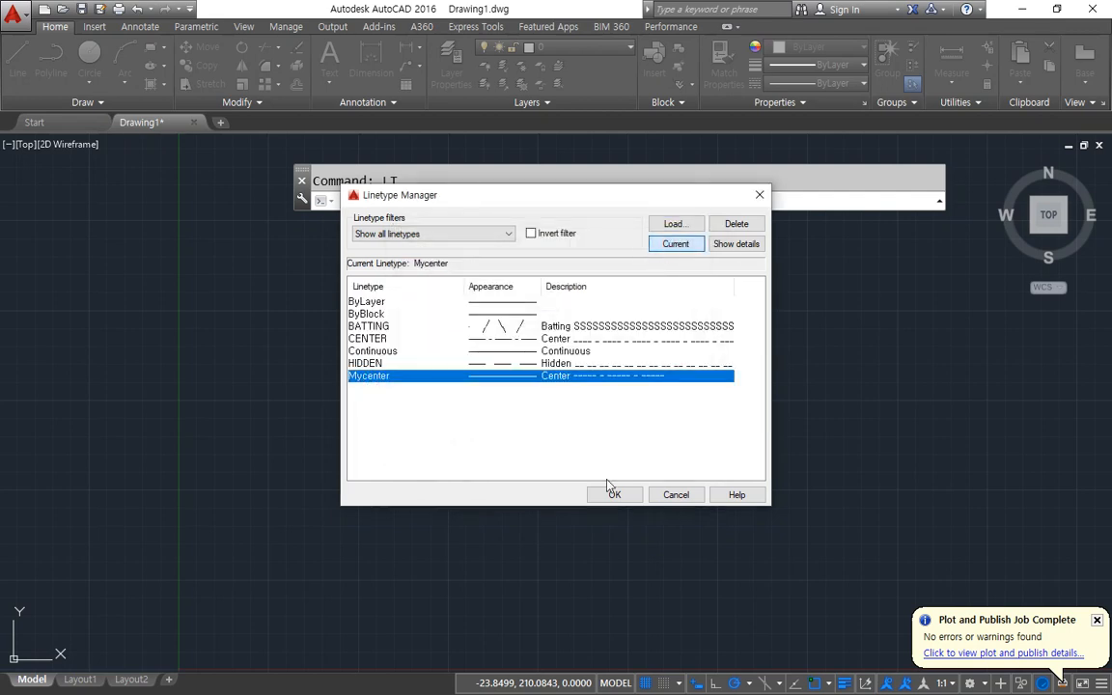
left_click(614, 495)
Draw a horizontal line about 220 units long across the drawing area with the current linetype and inspect its dashes up close.
type("l")
key("Return")
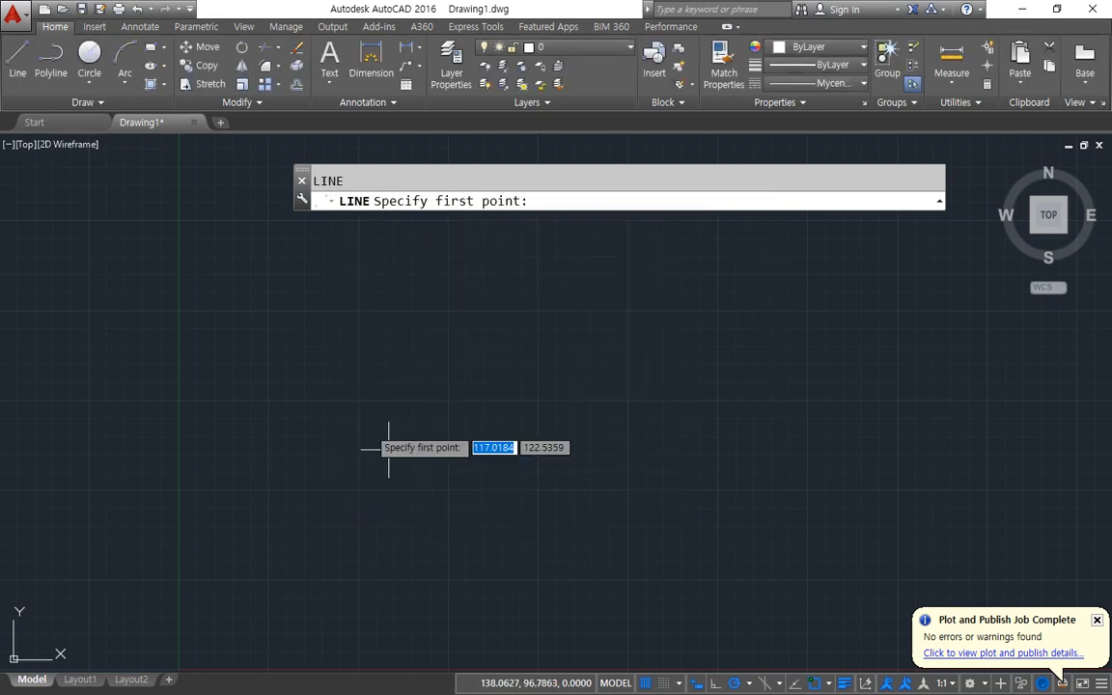
left_click(326, 378)
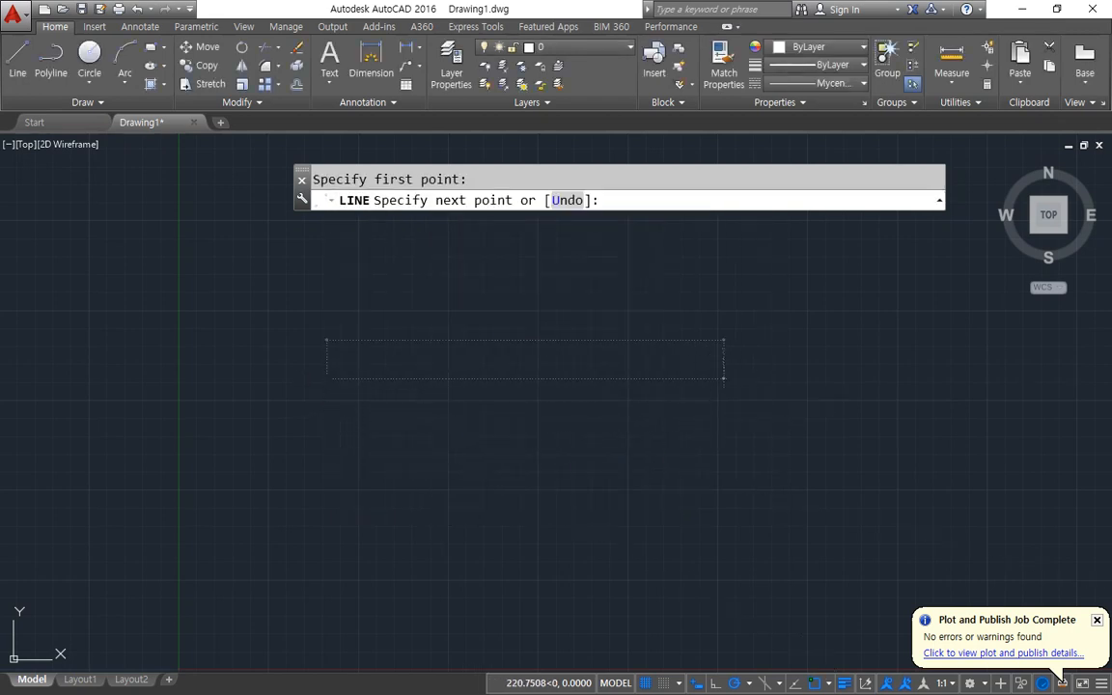
left_click(715, 378)
key("Return")
scroll(422, 403, "up", 5)
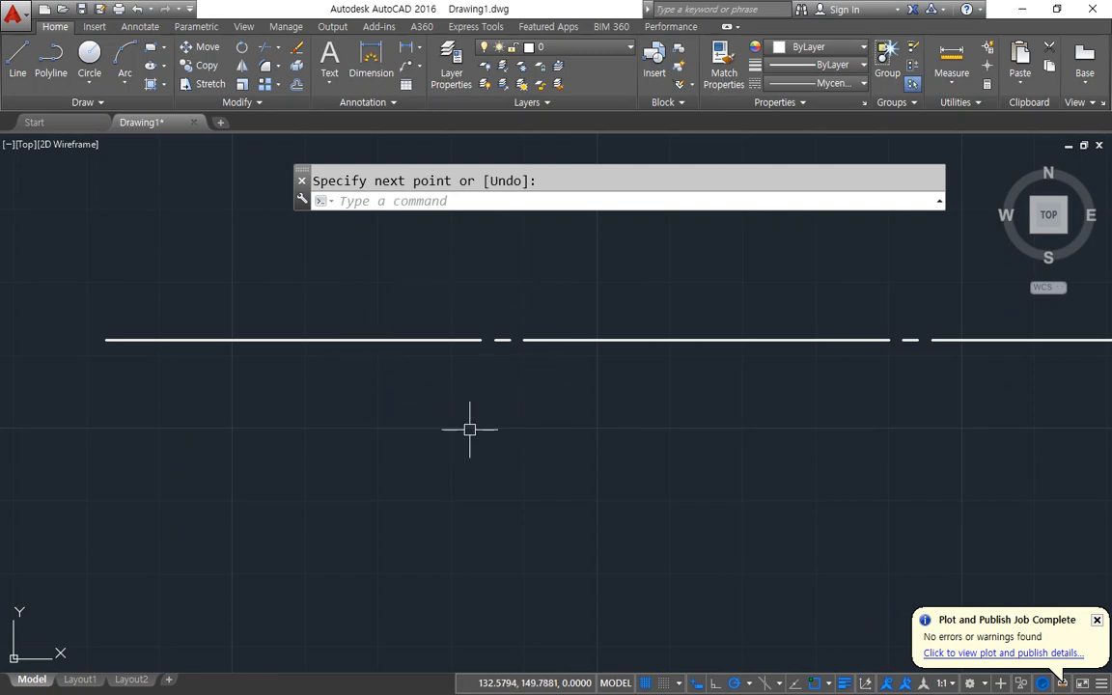
Switch to Notepad, delete the two-line Mycenter definition from acadiso.lin and save the file.
key("alt+Tab")
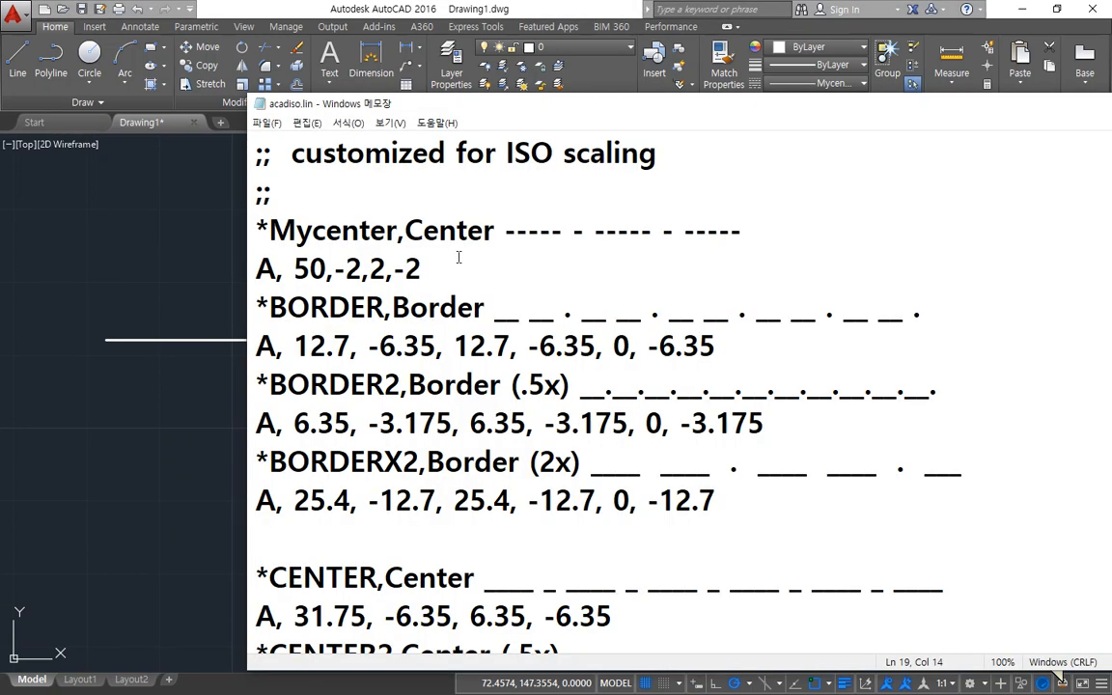
left_click_drag(442, 269, 216, 214)
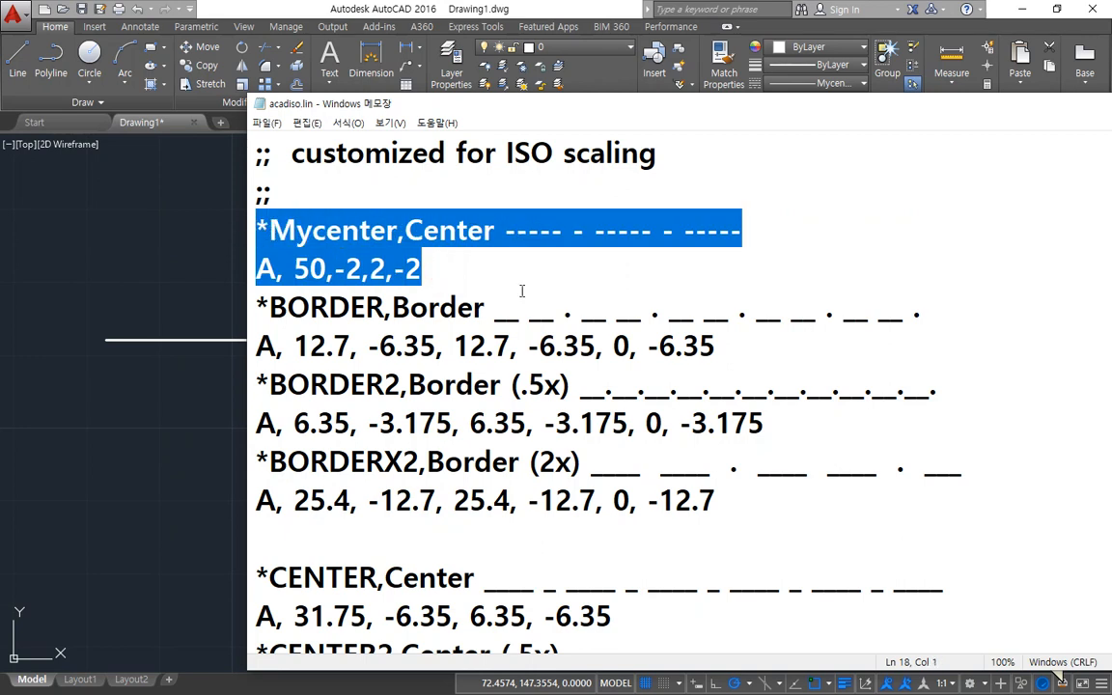
key("Delete")
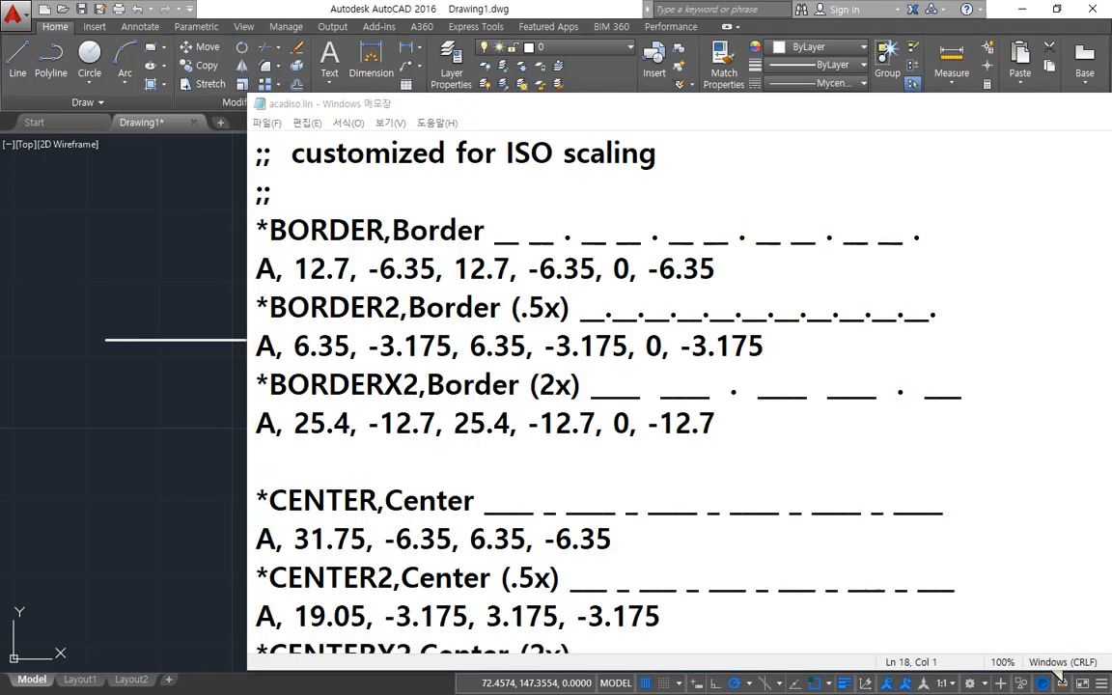
Open acad.pgp from the Support folder in the Notepad window and reposition the window for reading.
key("alt+Tab")
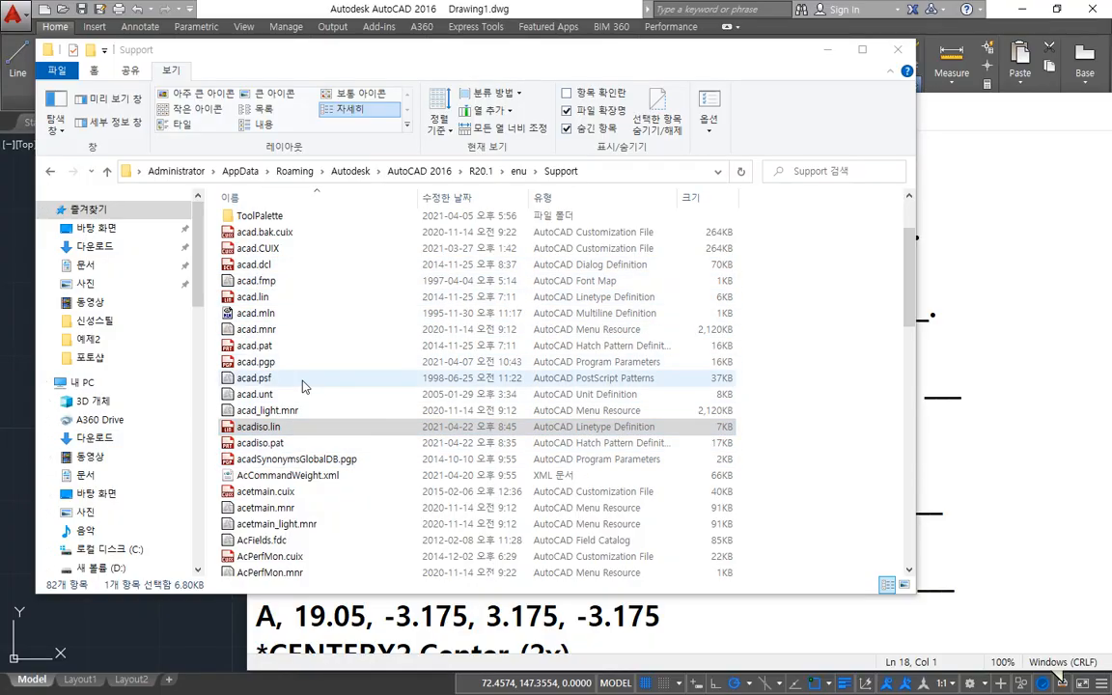
left_click(300, 363)
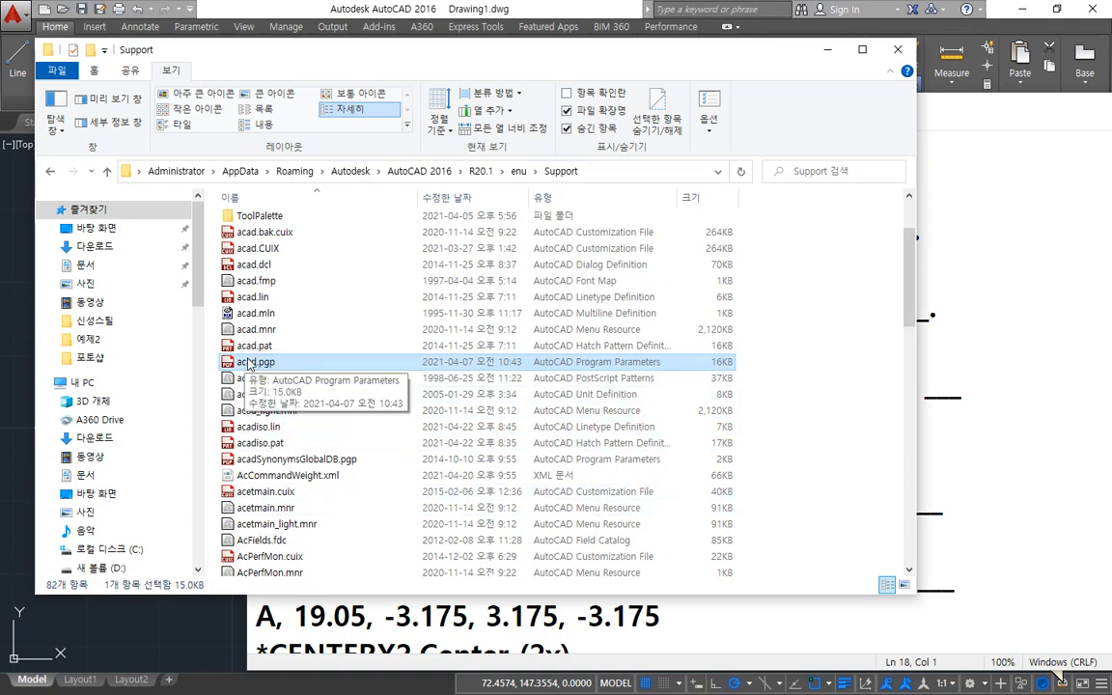
left_click_drag(244, 365, 991, 417)
left_click(991, 417)
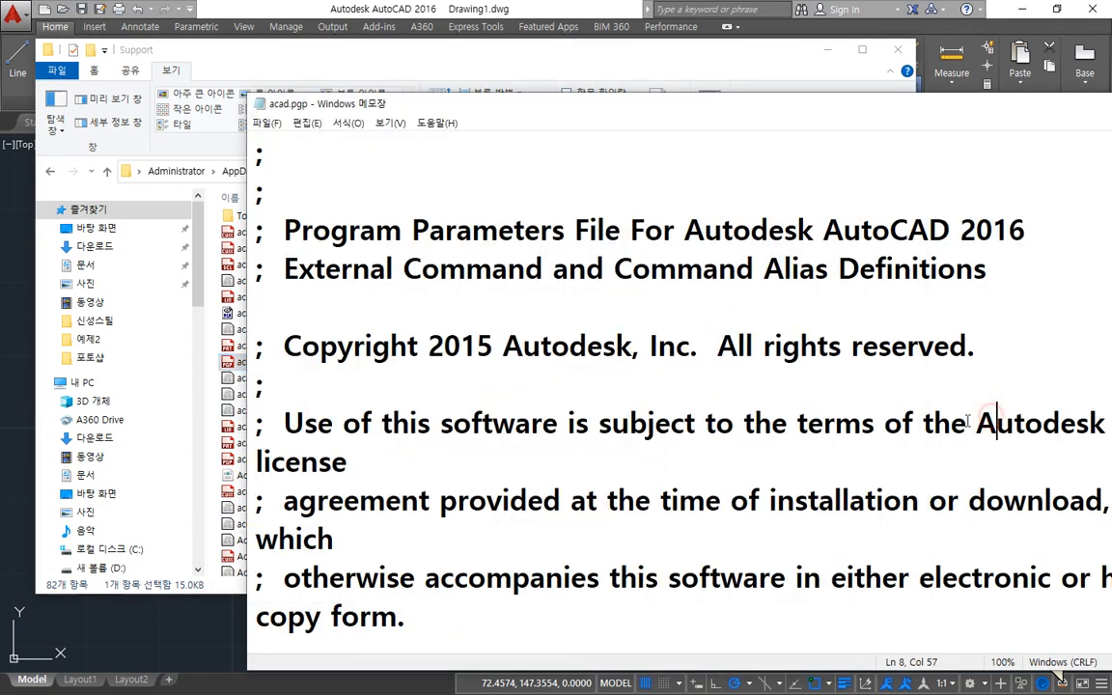
left_click_drag(542, 104, 455, 53)
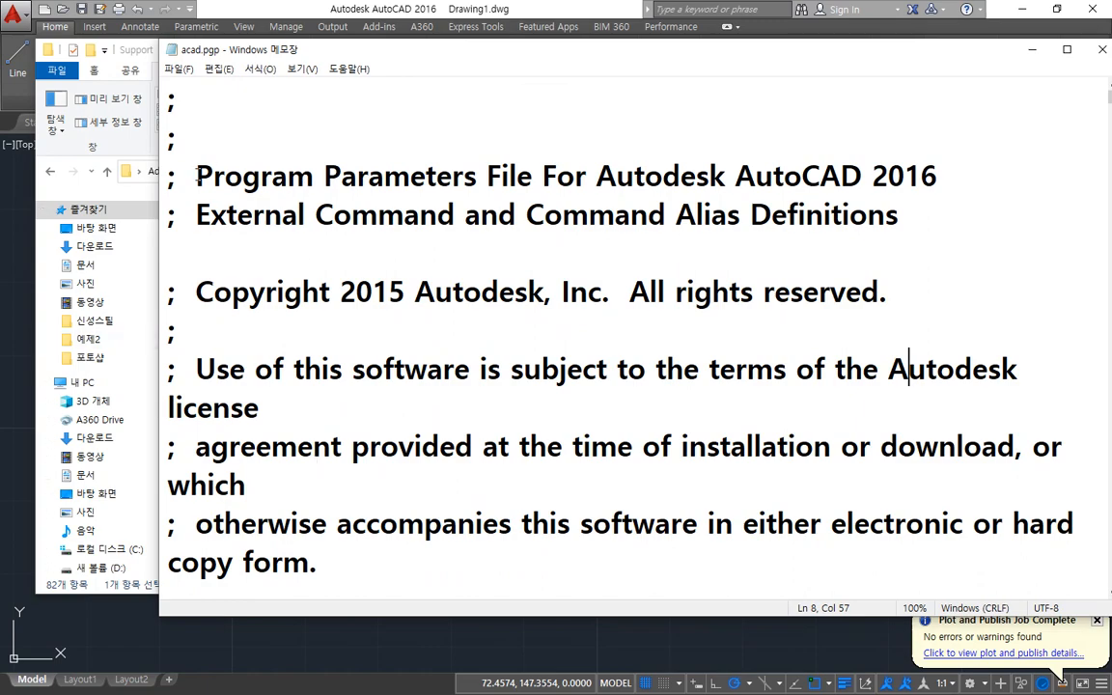
Go through the acad.pgp introduction to the command alias format and copy the text "<Alias>,*<Full command name>".
left_click_drag(195, 176, 729, 214)
left_click(689, 330)
scroll(664, 367, "down", 12)
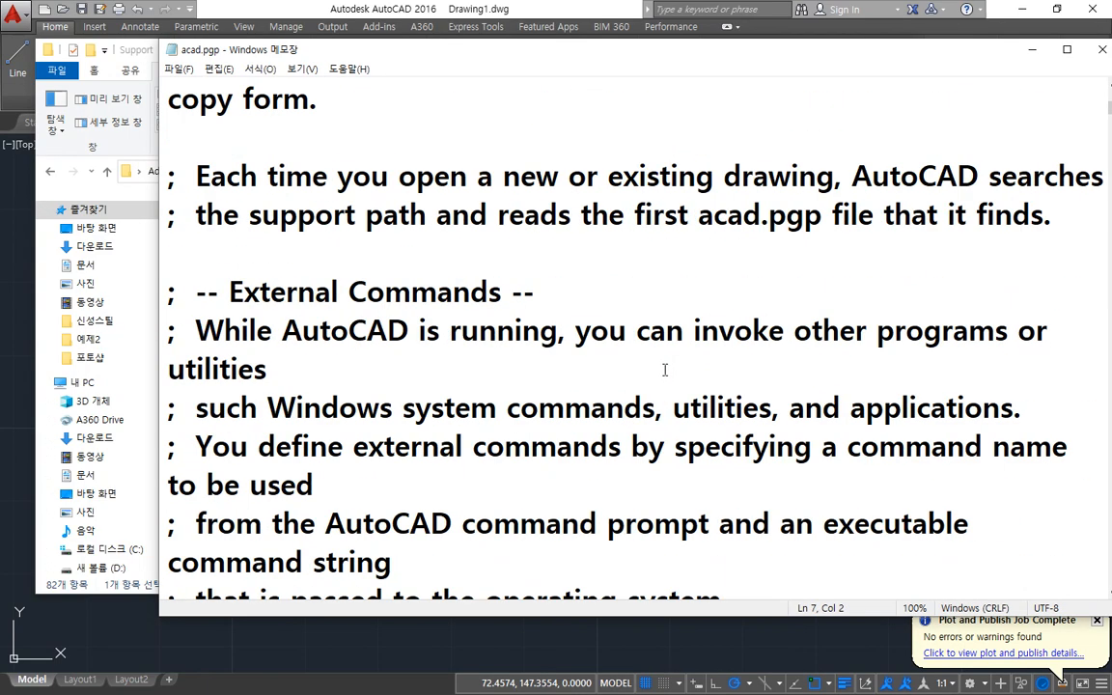
scroll(664, 367, "down", 18)
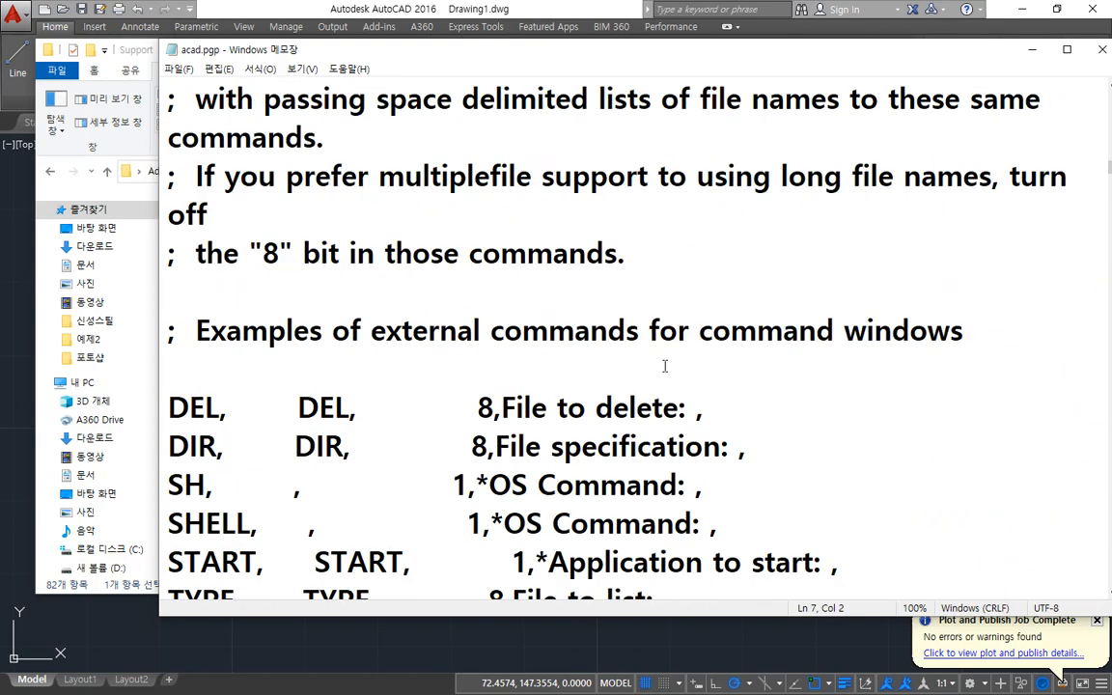
scroll(664, 367, "down", 1)
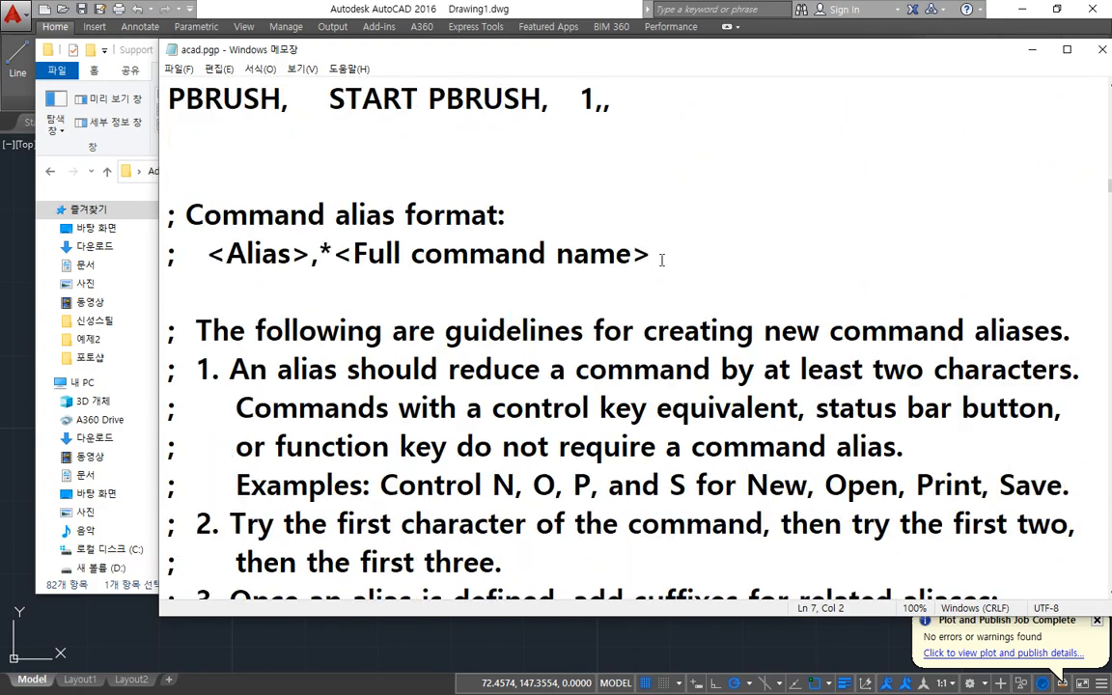
left_click_drag(657, 253, 206, 253)
key("ctrl+c")
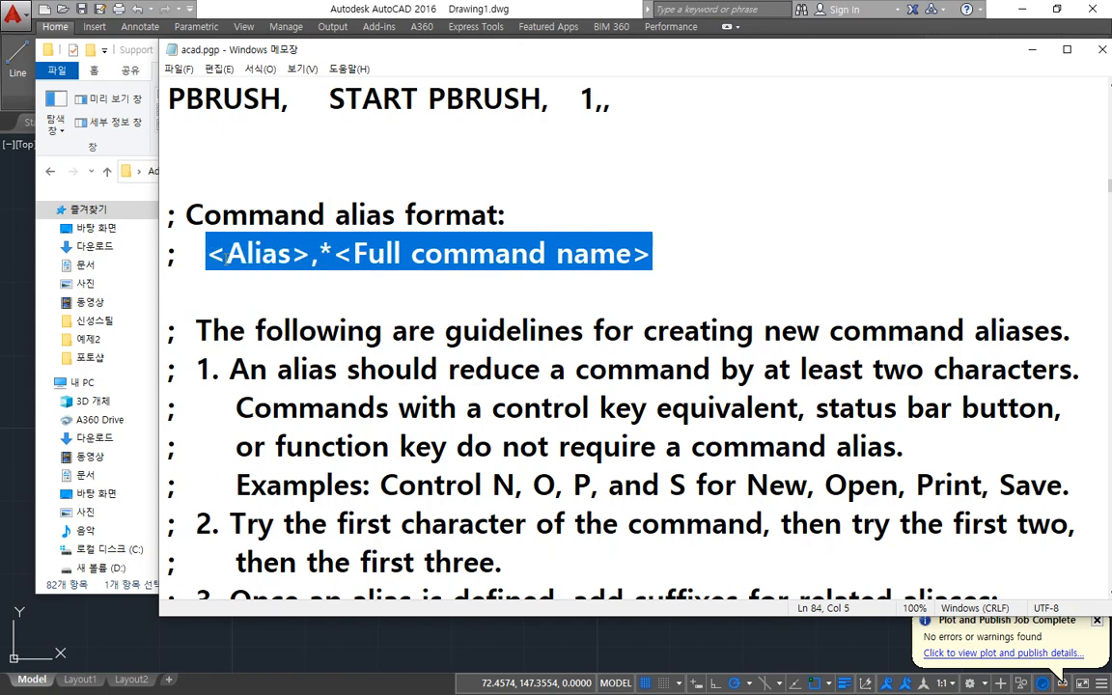
View the start of the alias list, switch to the class notes text file and paste the alias format below the acad.pgp line.
scroll(415, 367, "down", 10)
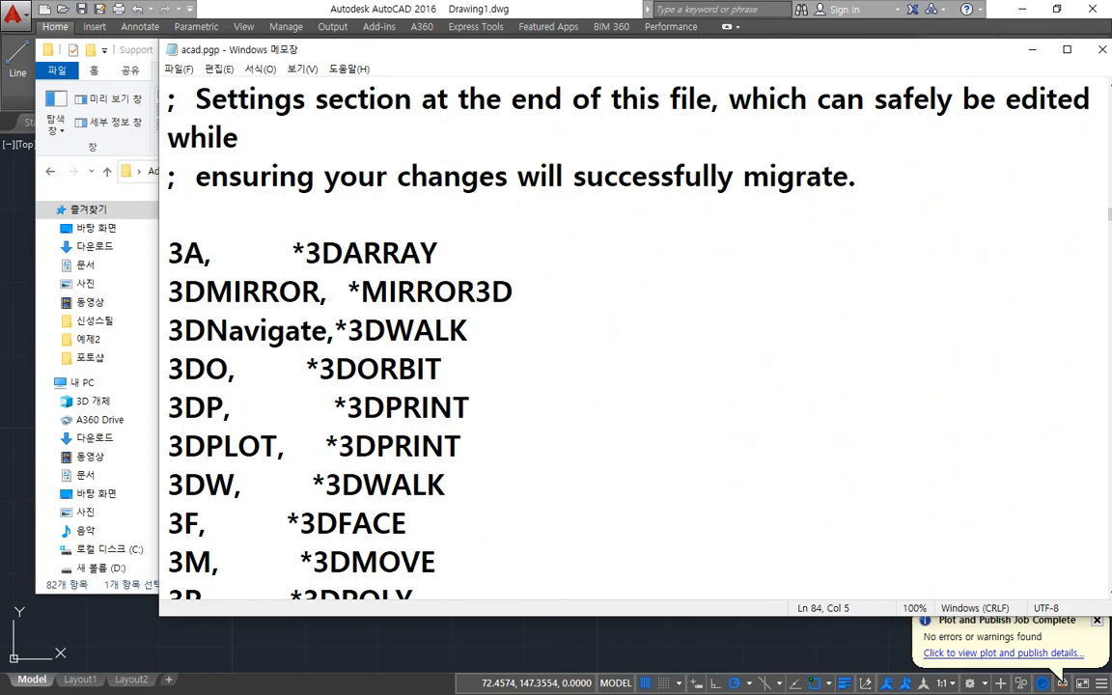
key("alt+Tab")
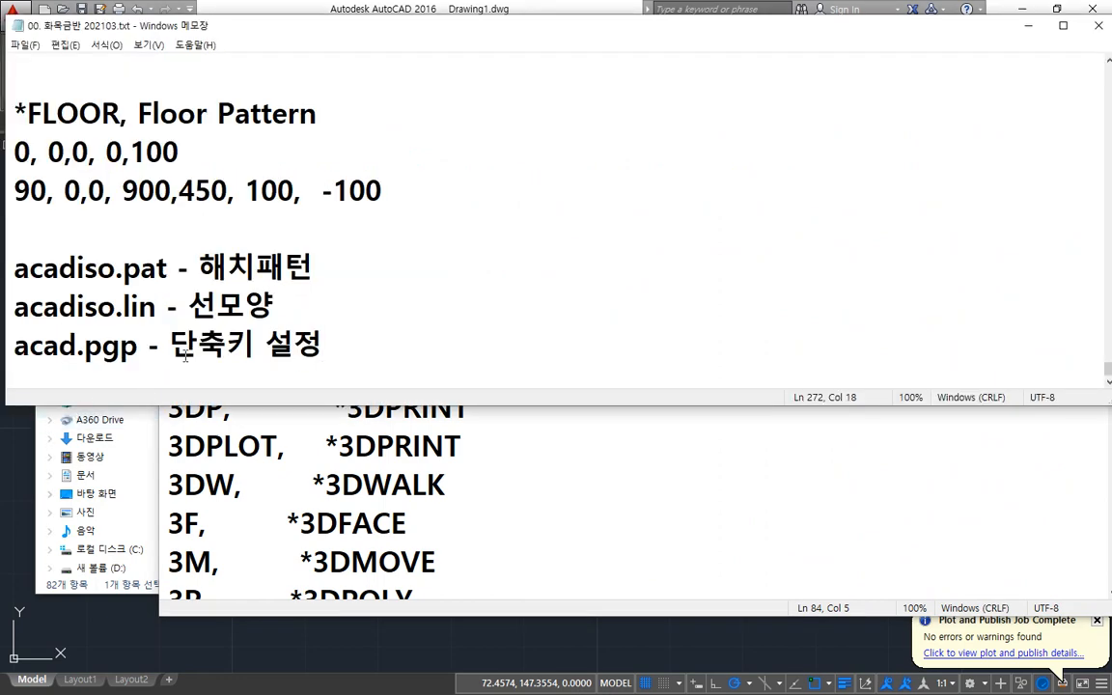
key("Return")
key("Return")
key("ctrl+v")
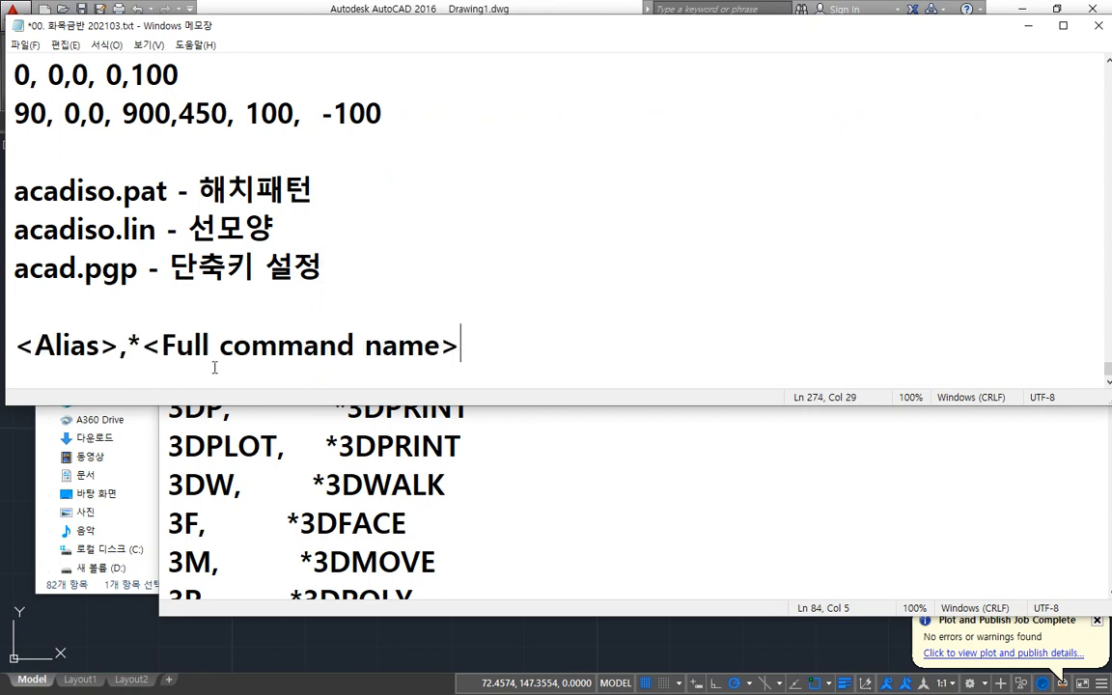
Add the Korean explanation "별명,*명령어" on a new line under the pasted alias format.
key("Return")
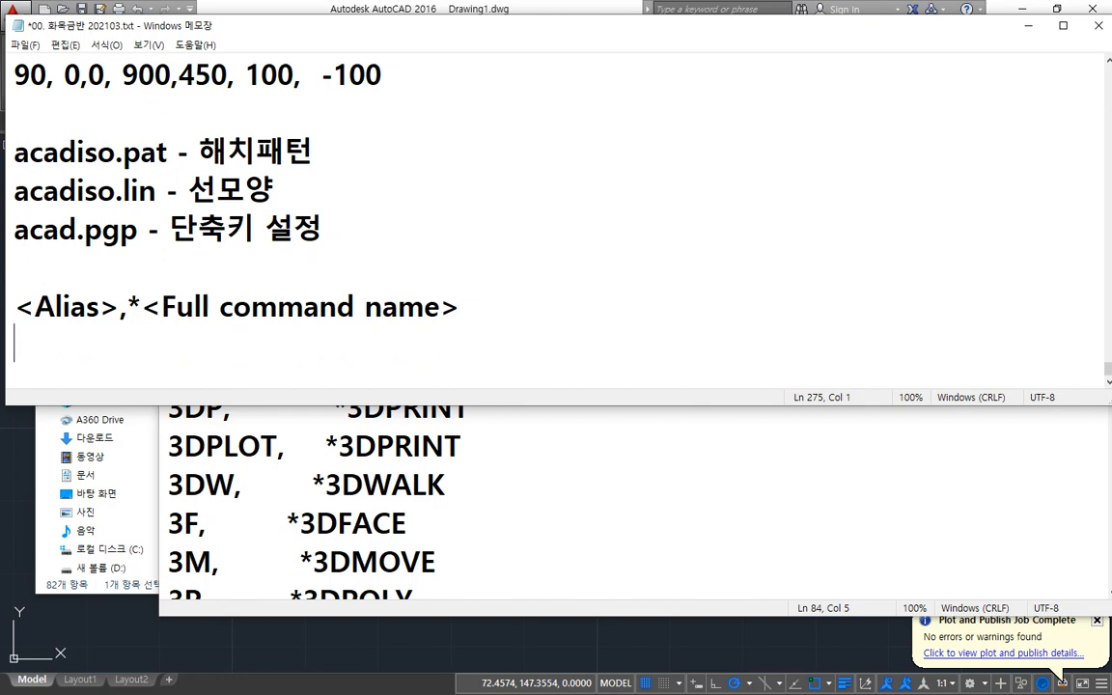
type("qu")
key("BackSpace")
key("BackSpace")
key("Hangul")
type("별")
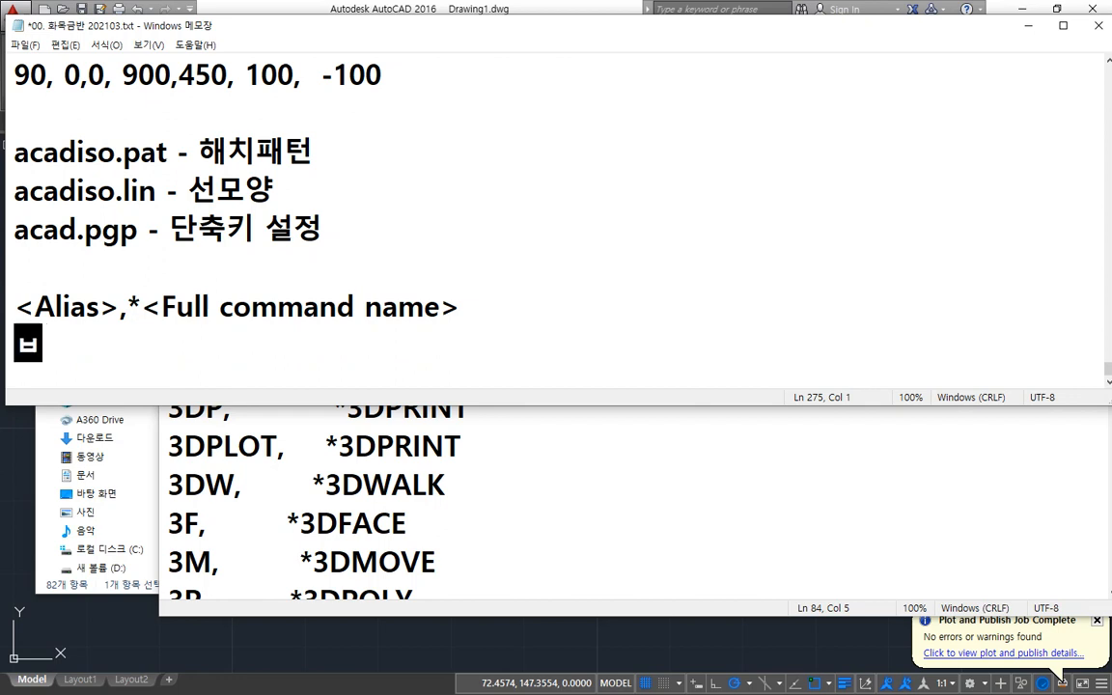
type("명")
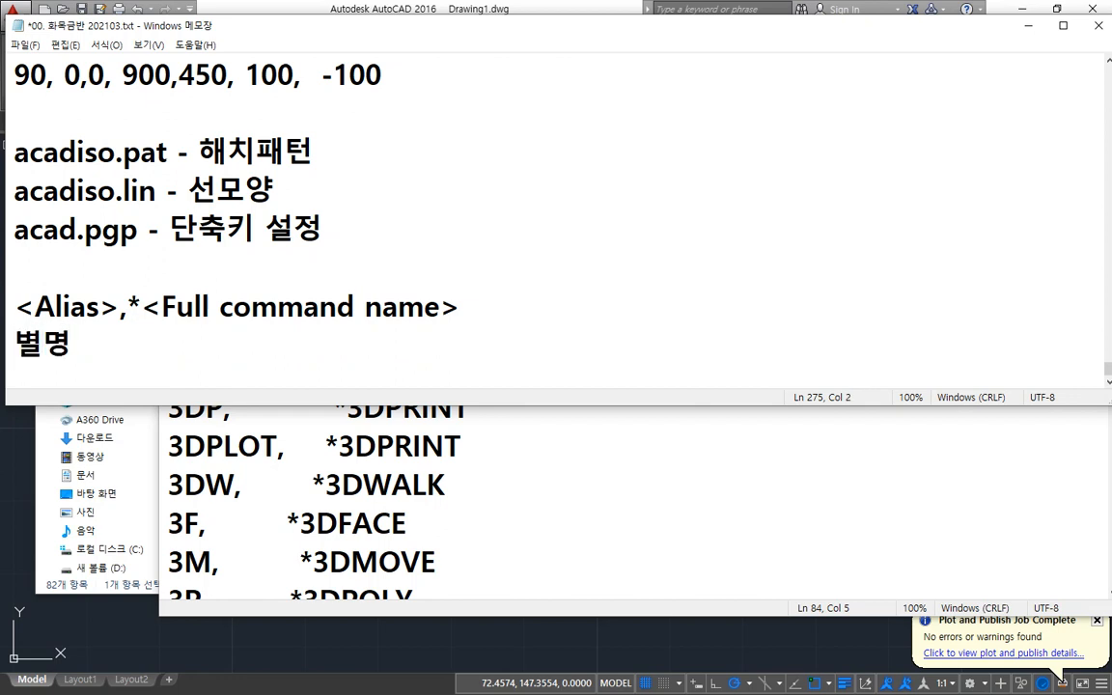
type(",*명령어")
key("Right")
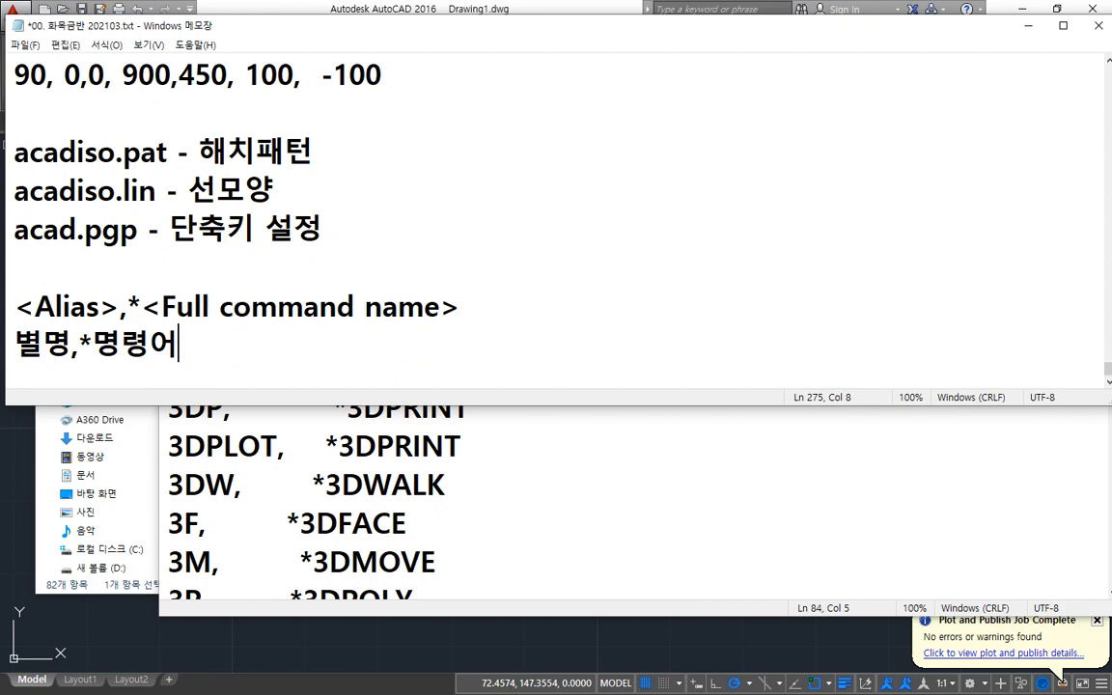
Add the example line "C, *CIRCLE" under the Korean explanation "별명,*명령어" in the class notes.
key("Return")
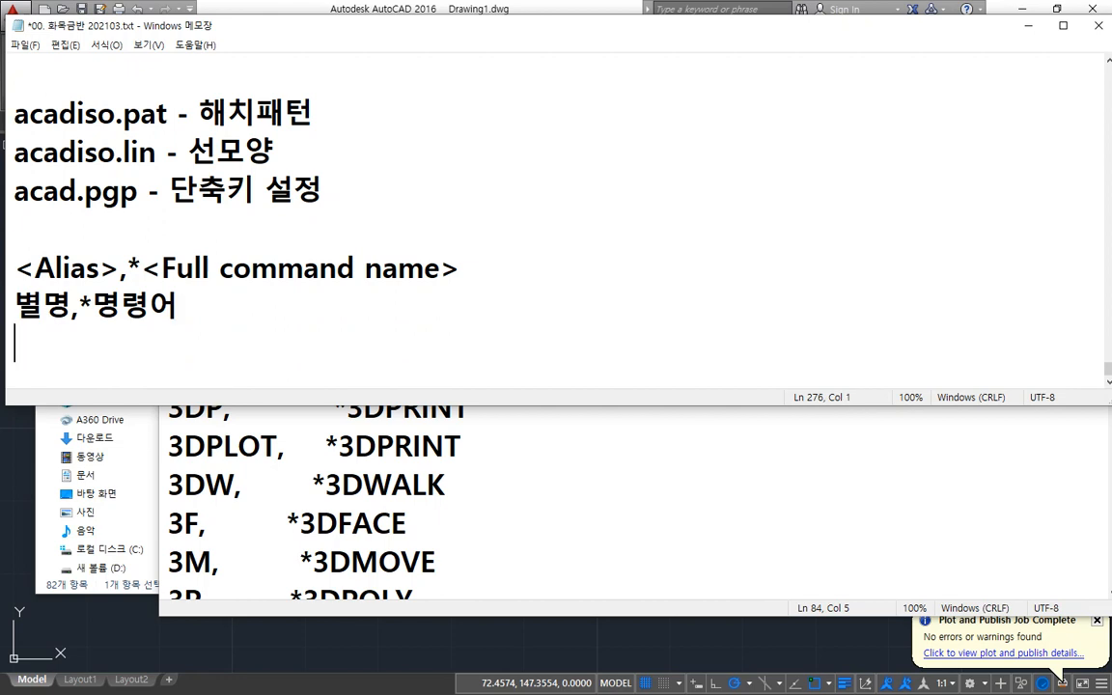
type("C")
type(", 8")
key("BackSpace")
type("*ce")
key("BackSpace")
key("BackSpace")
type("CIRCLE")
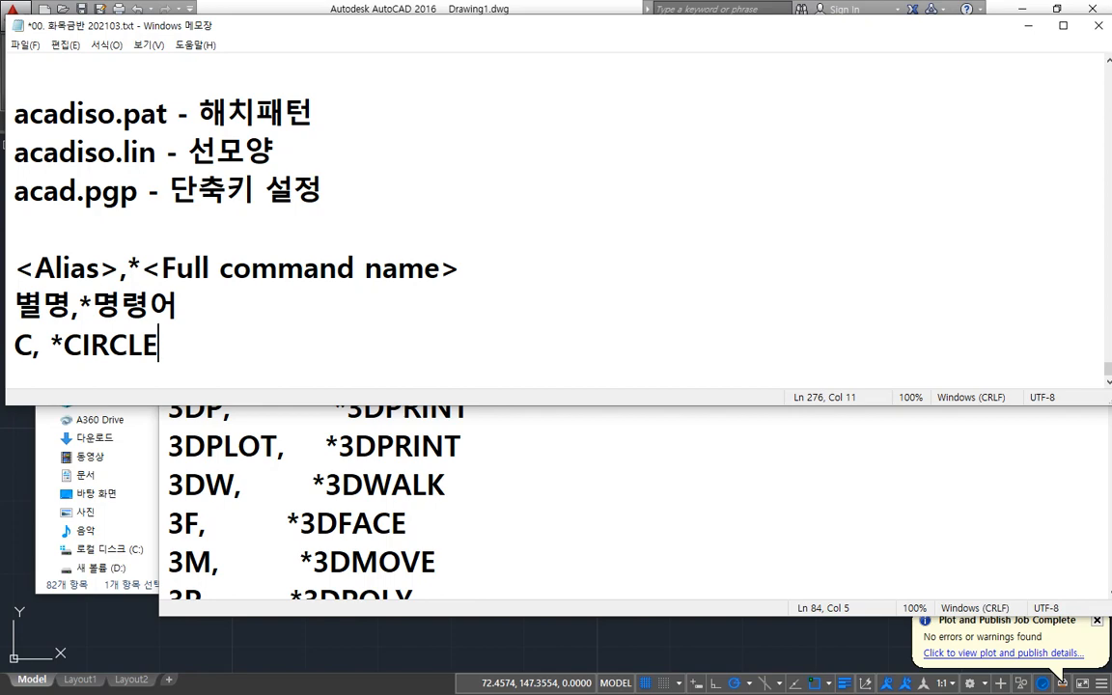
Look through the alias list in acad.pgp and examine the aliases beginning with C around the CIRCLE entry.
left_click(559, 552)
scroll(521, 425, "down", 2)
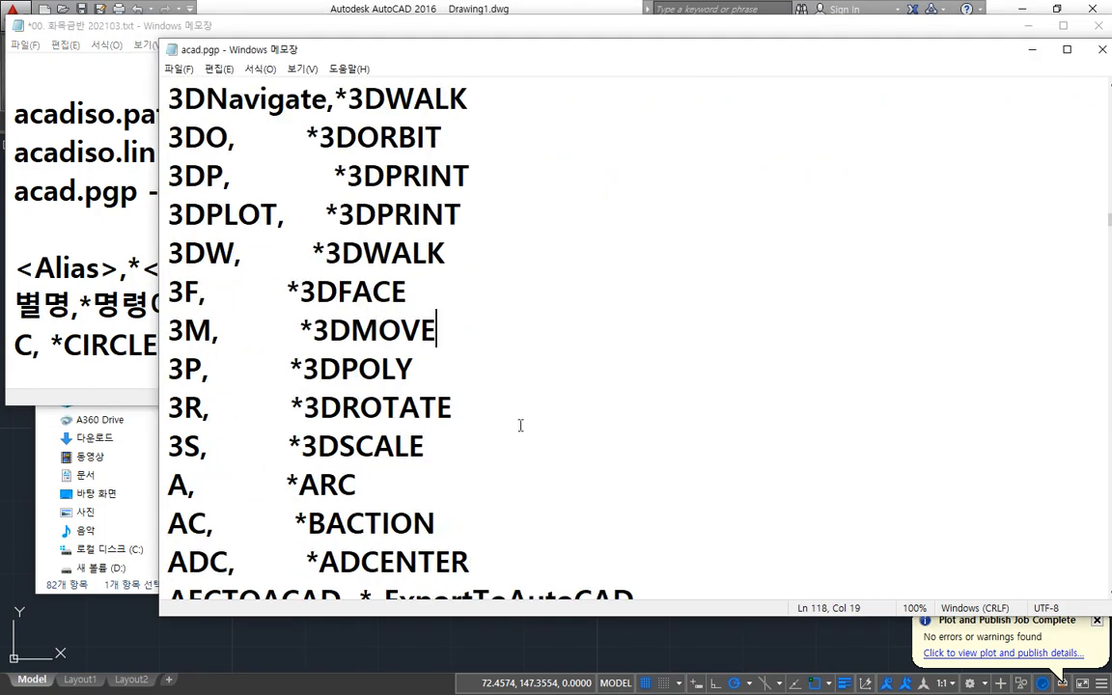
scroll(520, 424, "down", 2)
scroll(520, 424, "down", 1)
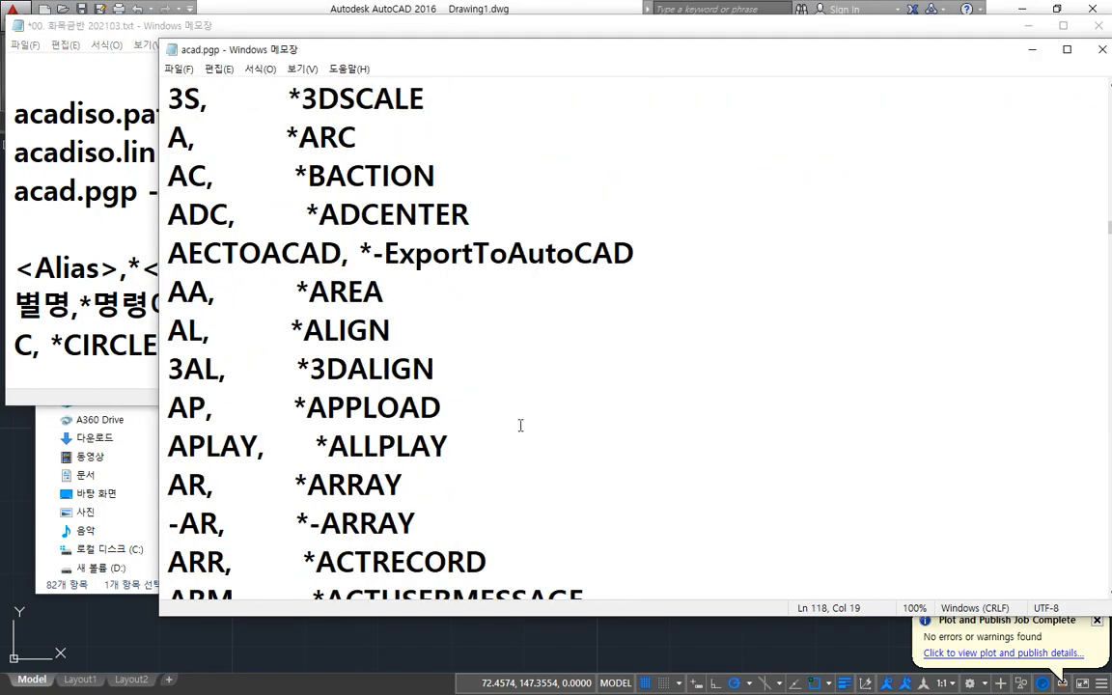
scroll(520, 425, "down", 1)
scroll(521, 425, "down", 3)
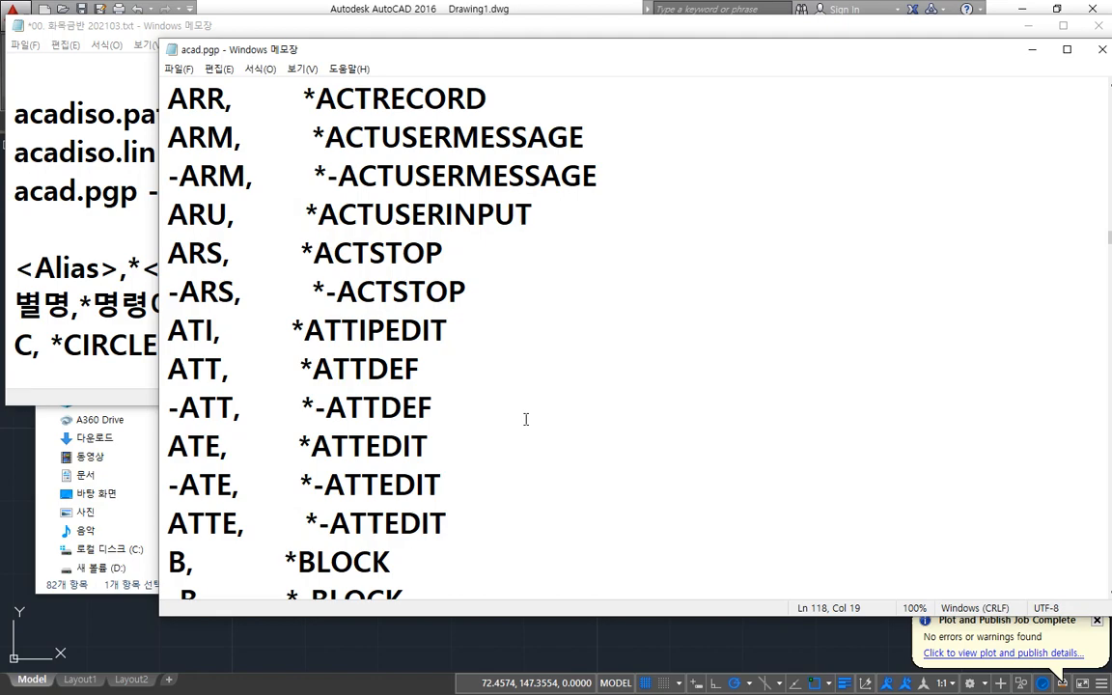
scroll(525, 419, "up", 9)
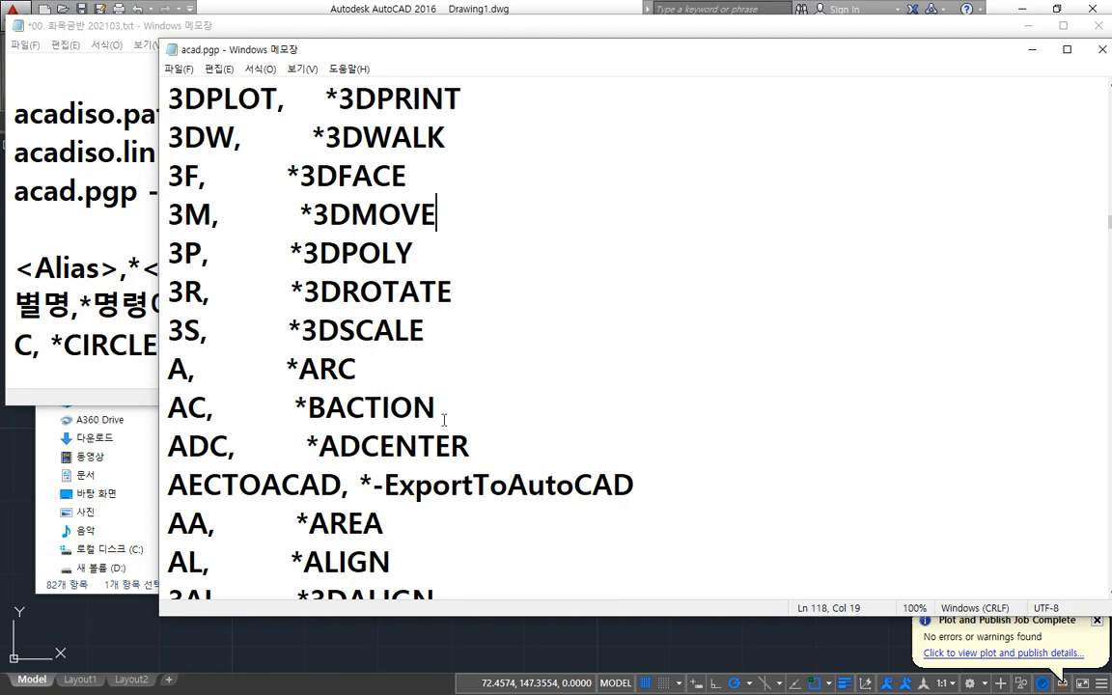
scroll(444, 419, "down", 5)
scroll(444, 419, "down", 11)
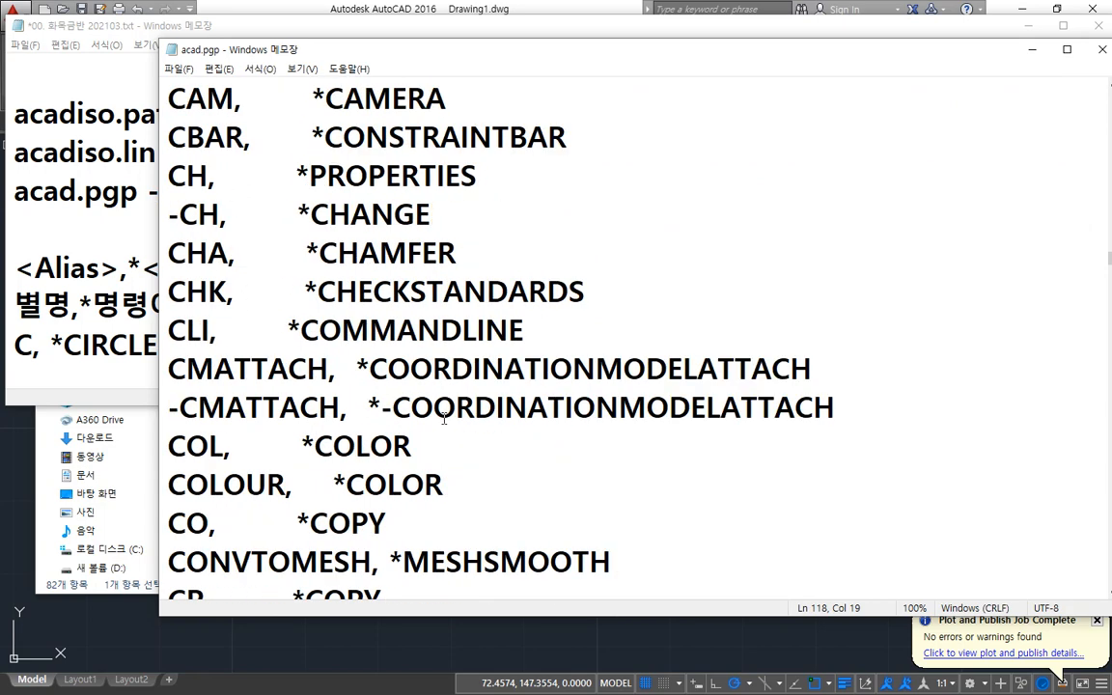
scroll(249, 197, "up", 1)
scroll(249, 197, "up", 1)
scroll(249, 197, "down", 3)
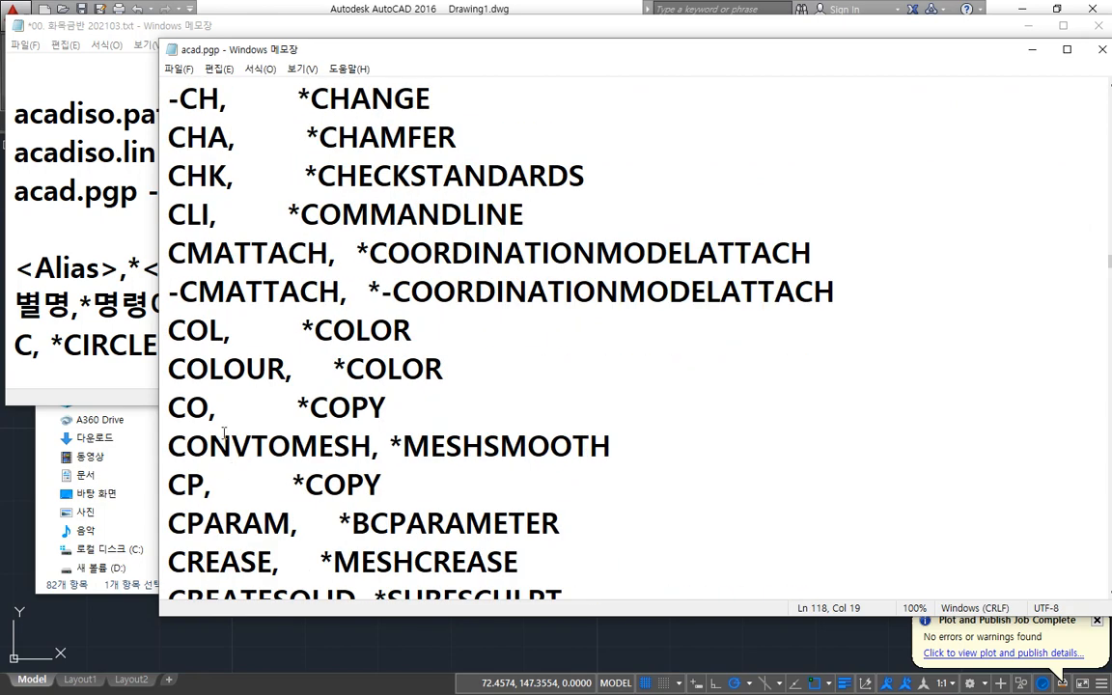
scroll(201, 389, "up", 2)
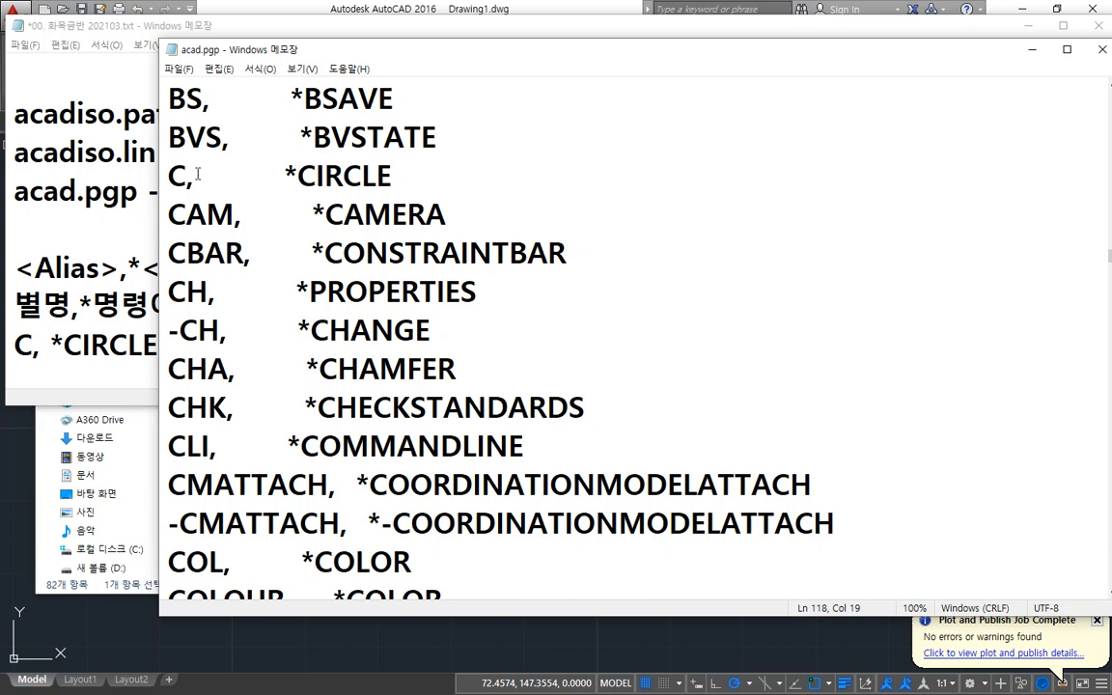
Switch to AutoCAD and test CC, CV and CCC as commands to find an alias that is still unused.
left_click(89, 646)
type("CC")
key("Return")
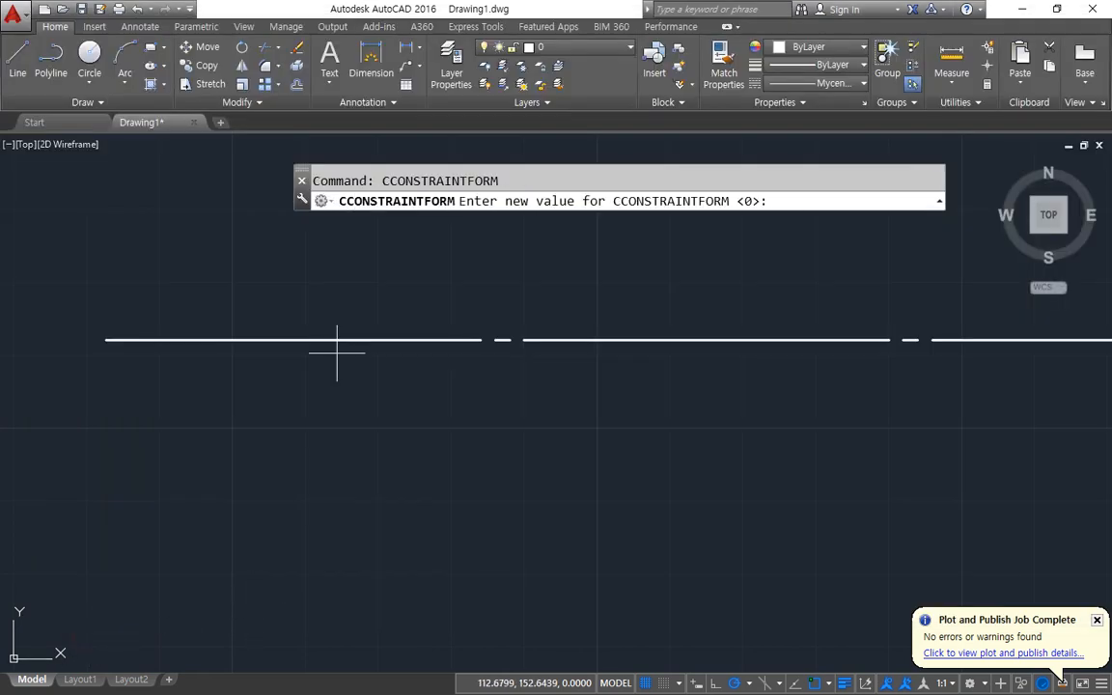
key("Escape")
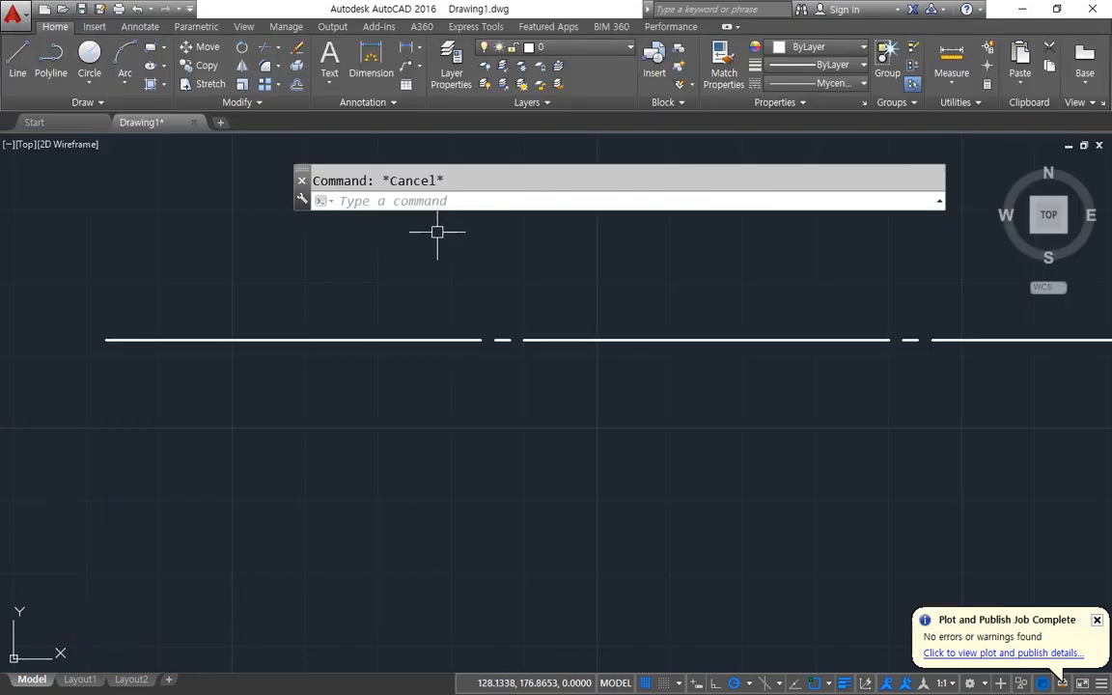
type("CV")
key("Return")
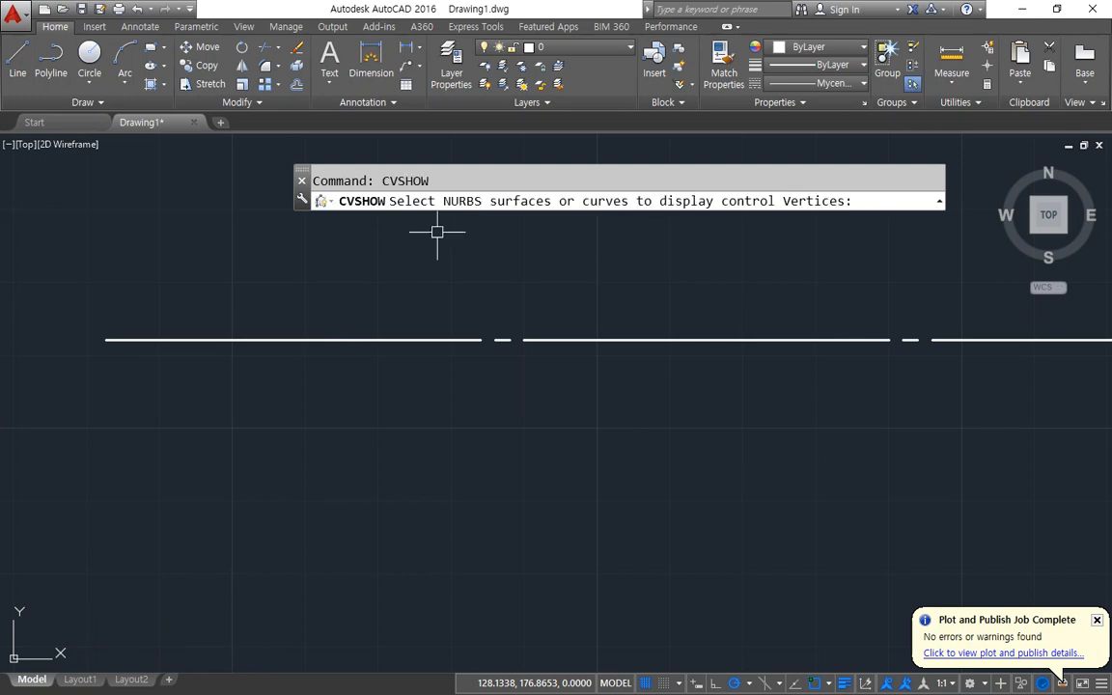
key("Escape")
type("CCC")
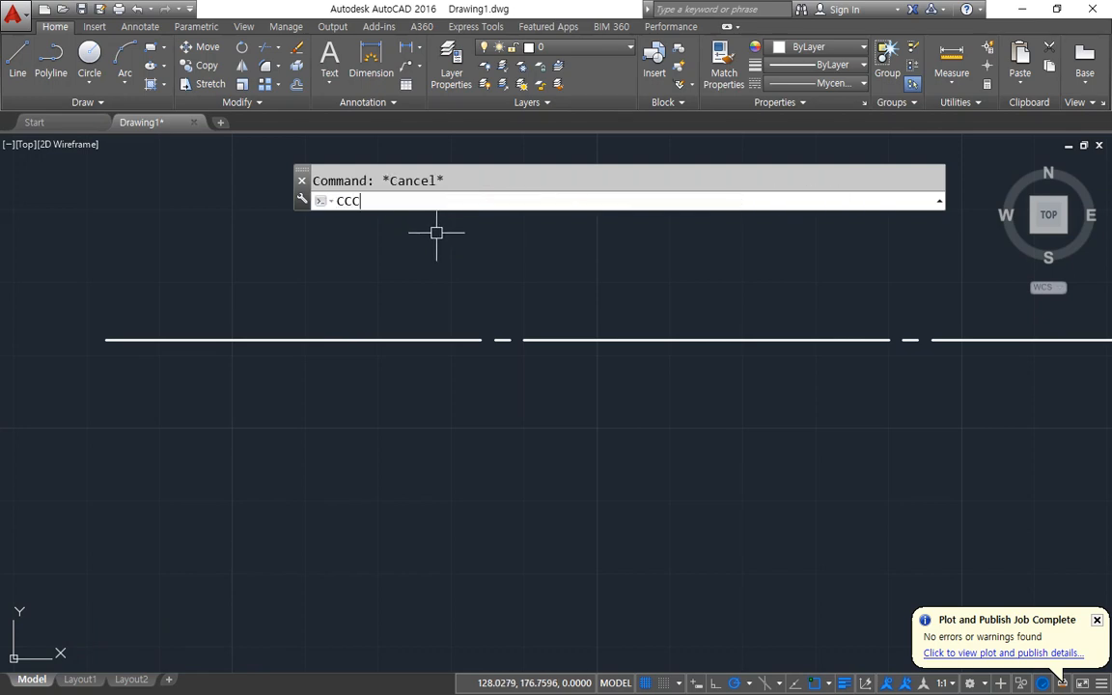
key("Return")
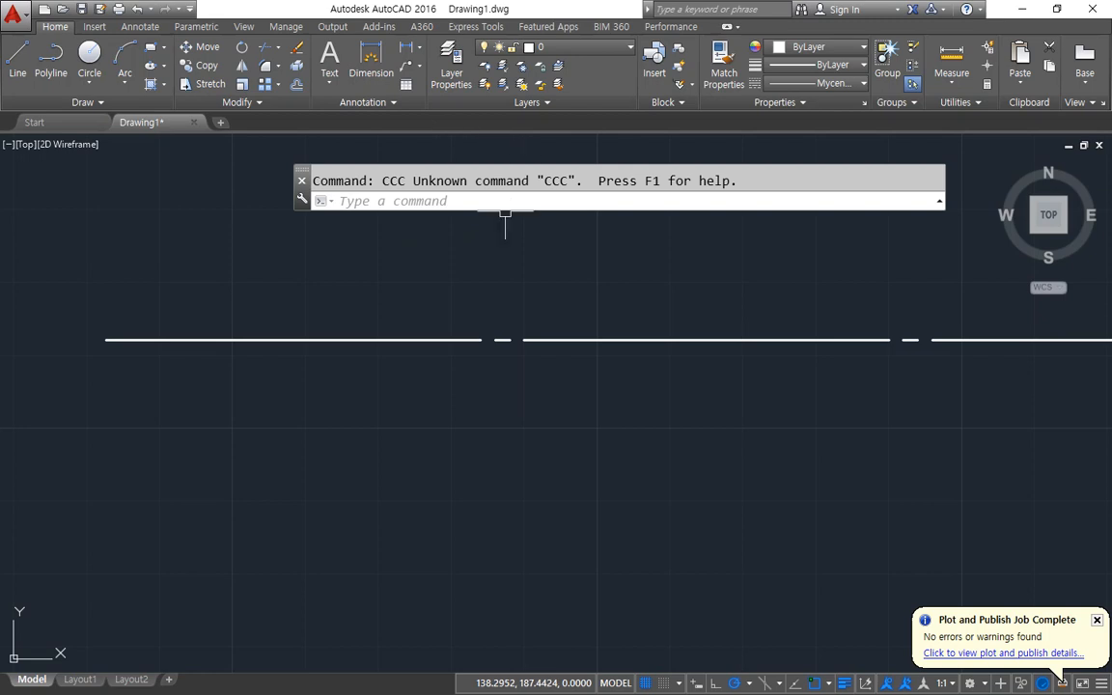
Add the alias line "CCC, *CIRCLE" below the C alias in acad.pgp and save the file.
key("alt+Tab")
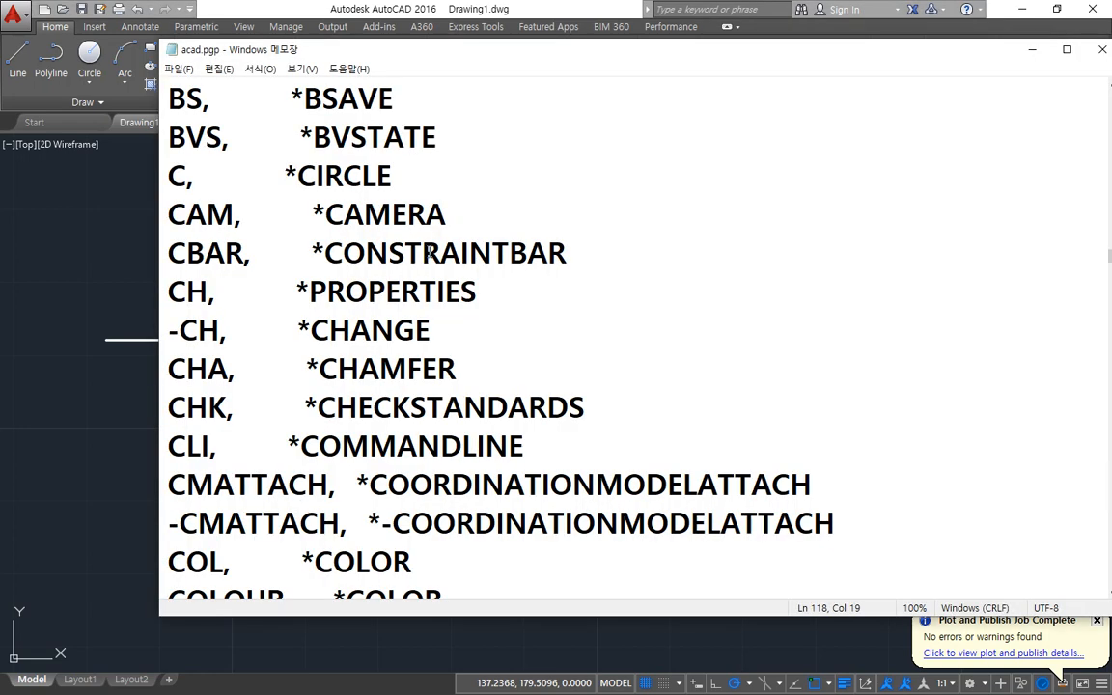
left_click(447, 187)
key("Return")
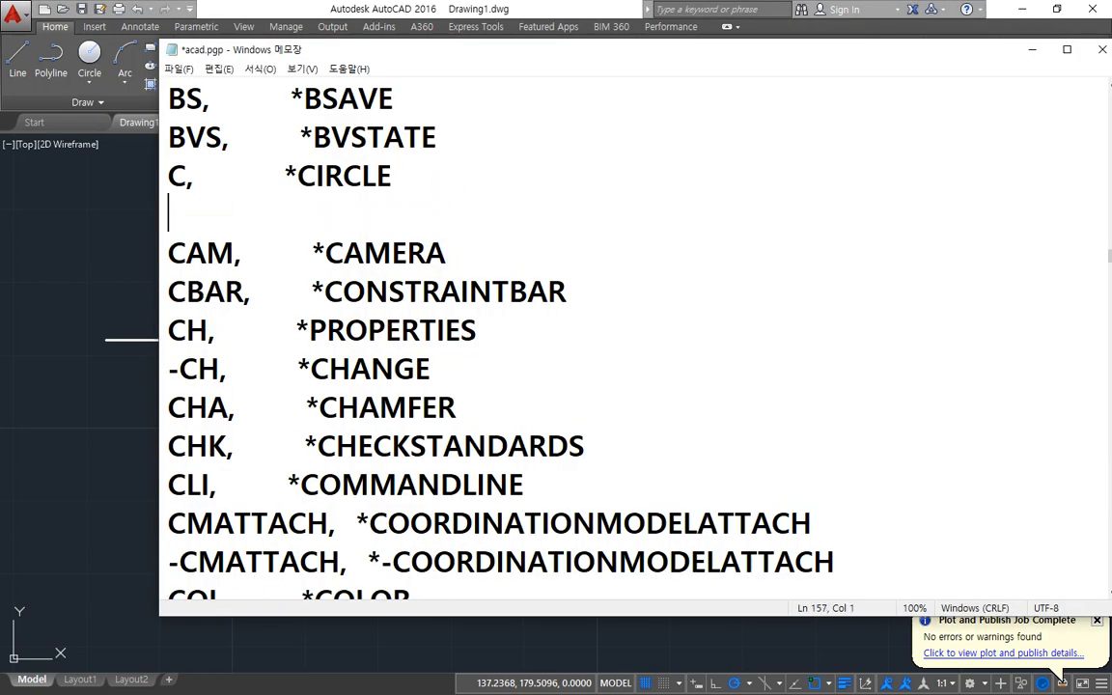
type("ccc")
key("BackSpace")
key("BackSpace")
key("BackSpace")
type("CCC,")
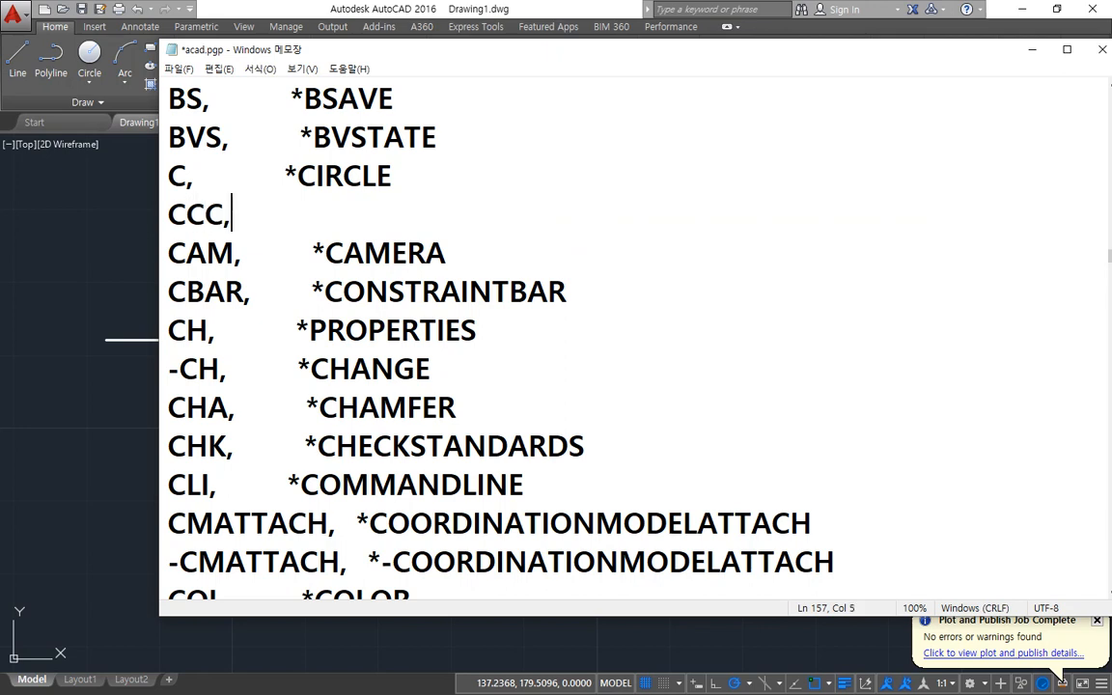
key("Tab")
type("*CIRCLE")
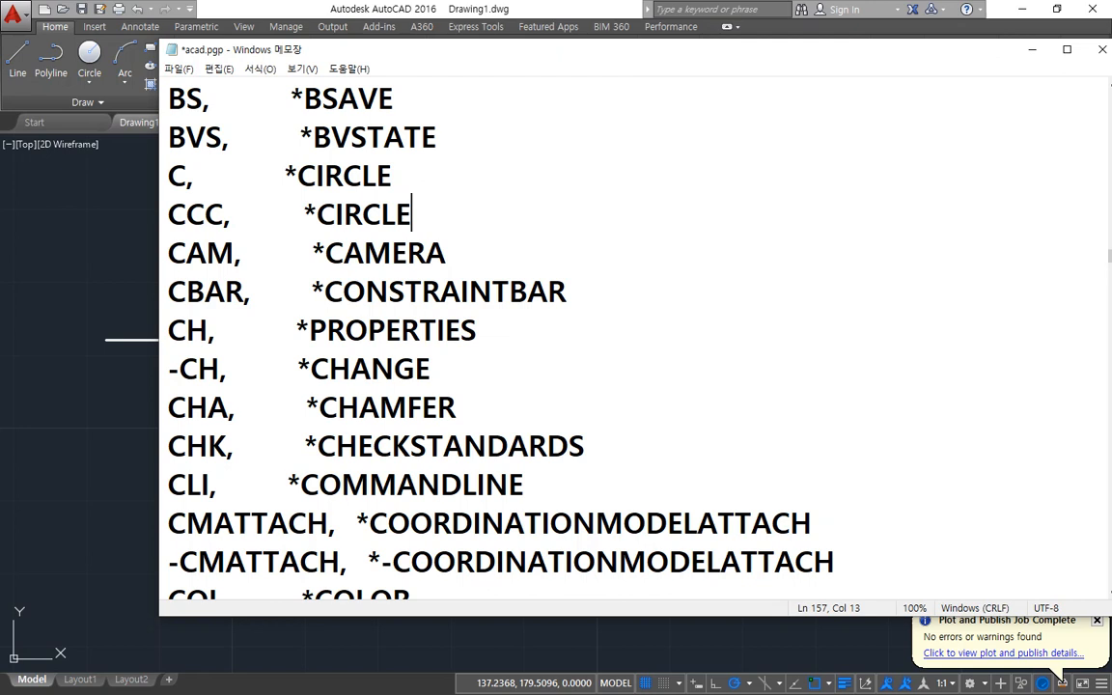
key("ctrl+s")
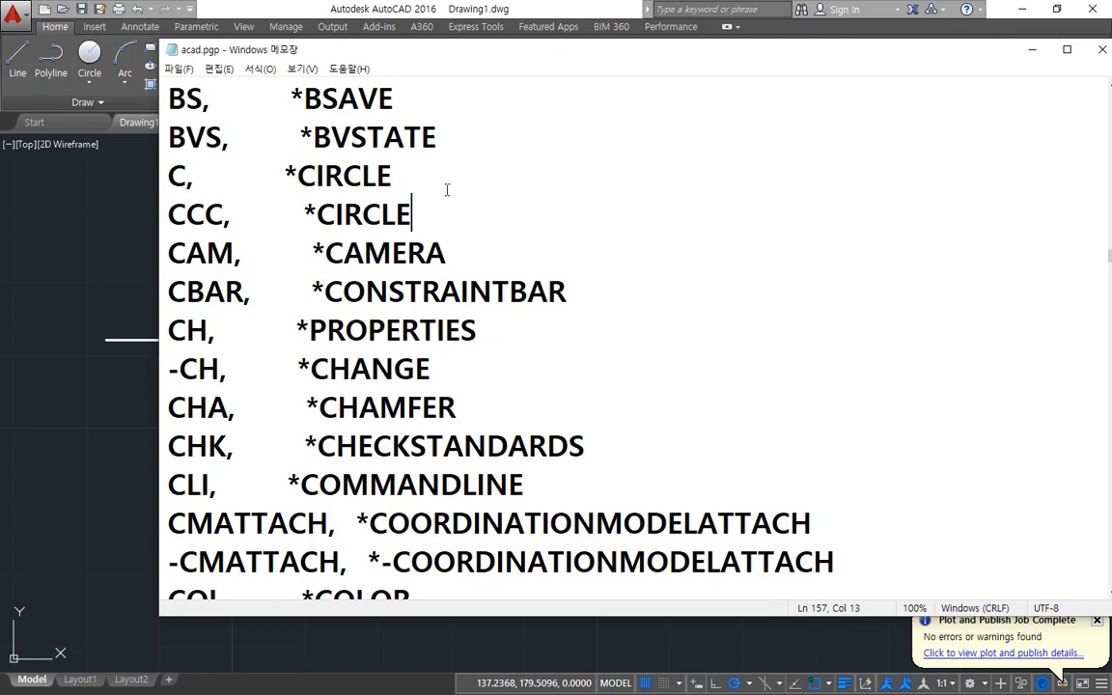
Switch back to the open AutoCAD session and try the CCC alias without restarting.
left_click(327, 5)
type("CCC")
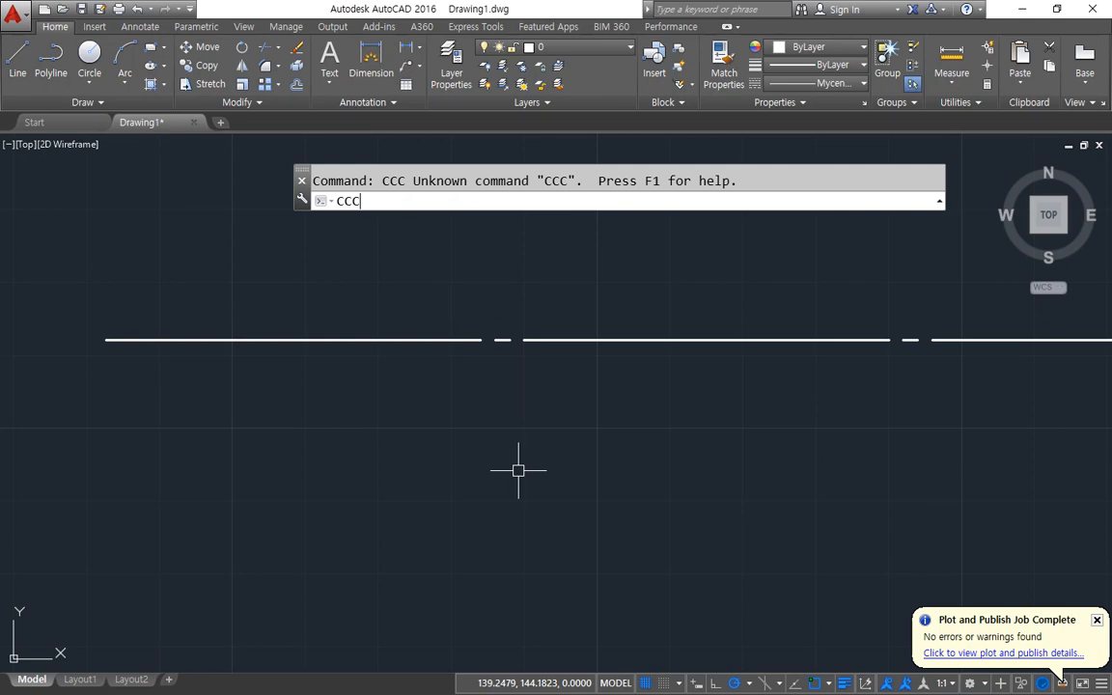
key("Return")
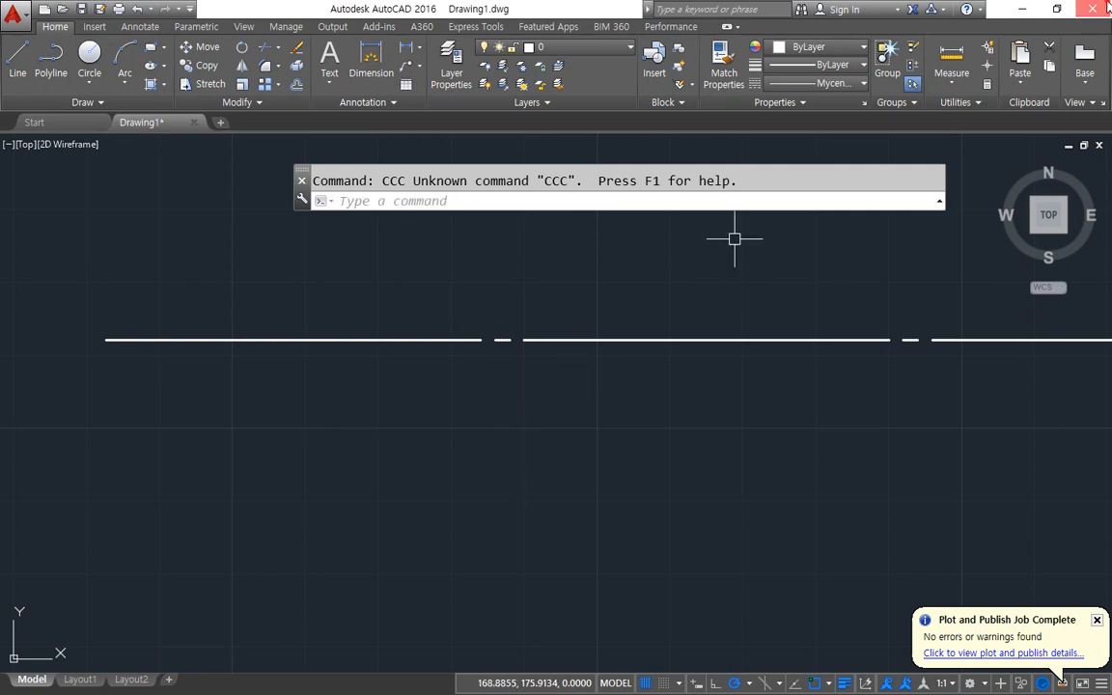
Restart AutoCAD to reload the alias file and create a new drawing.
key("ctrl+q")
left_click(560, 387)
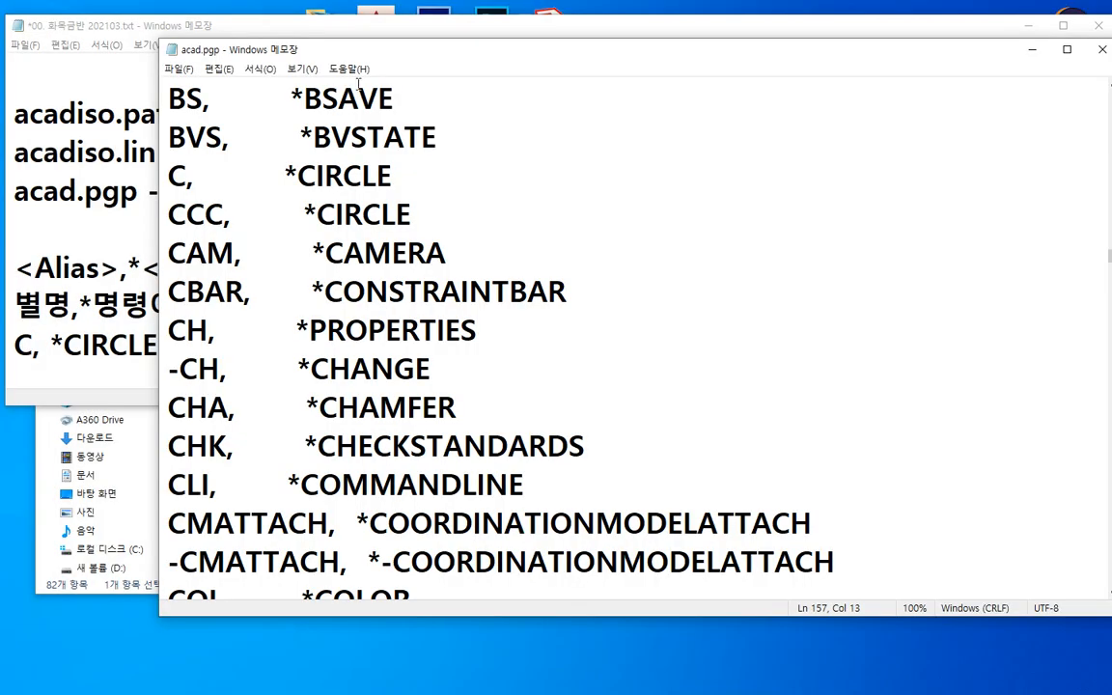
double_click(373, 11)
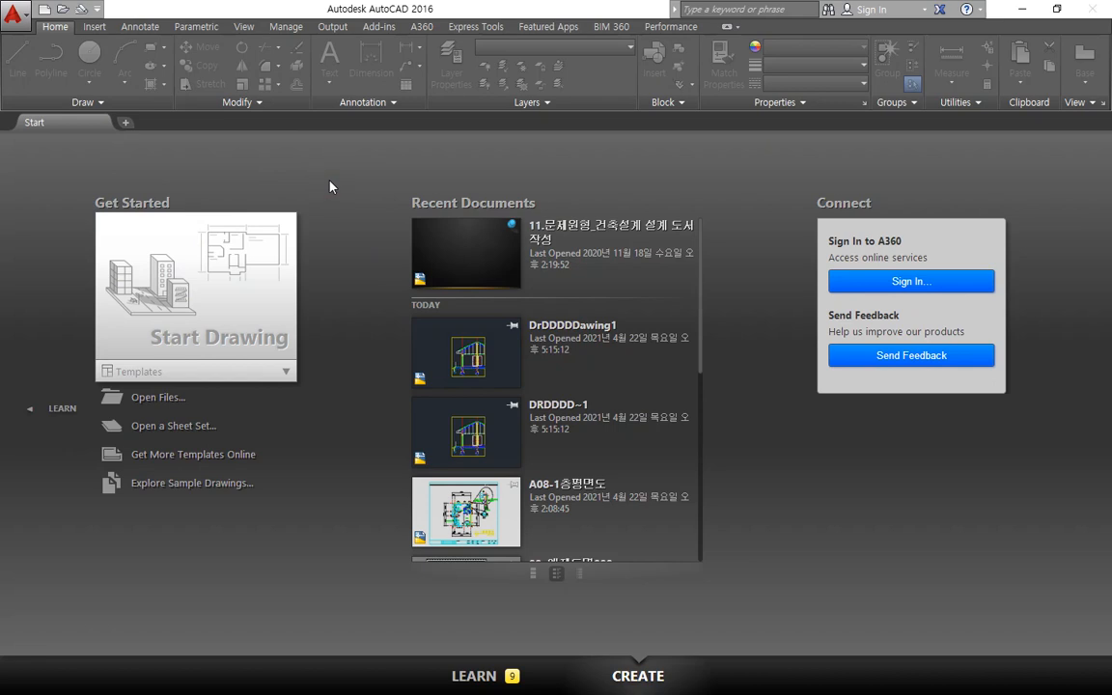
key("ctrl+n")
key("Return")
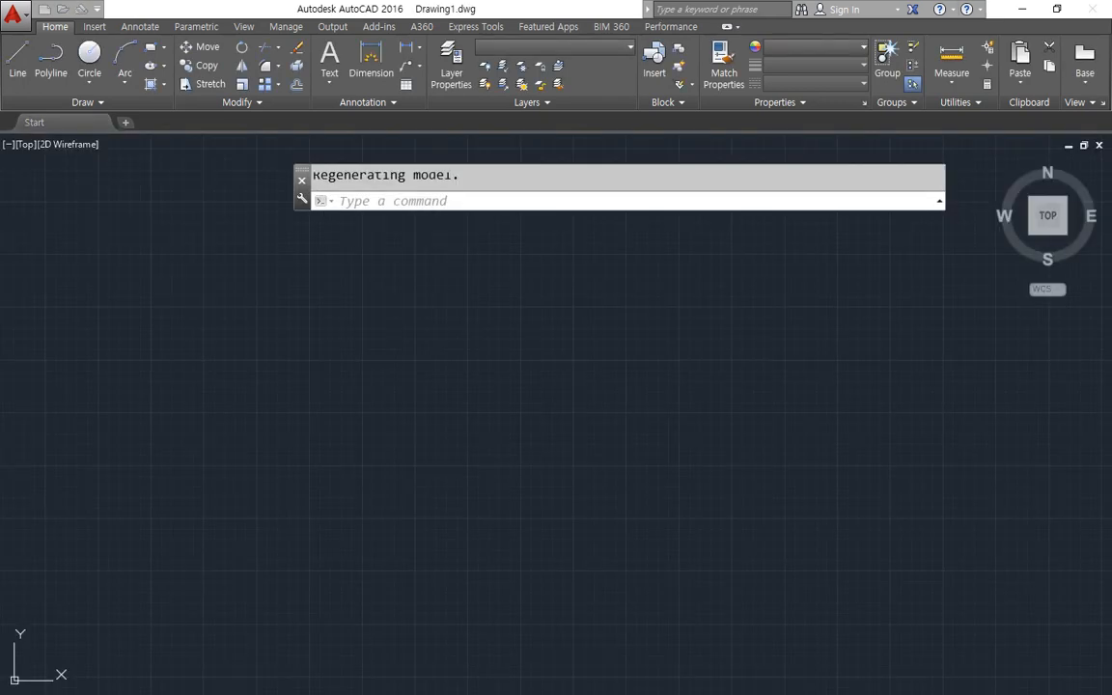
Test the CCC alias in the new drawing by starting the Circle command, cancelling it and starting it again.
type("c")
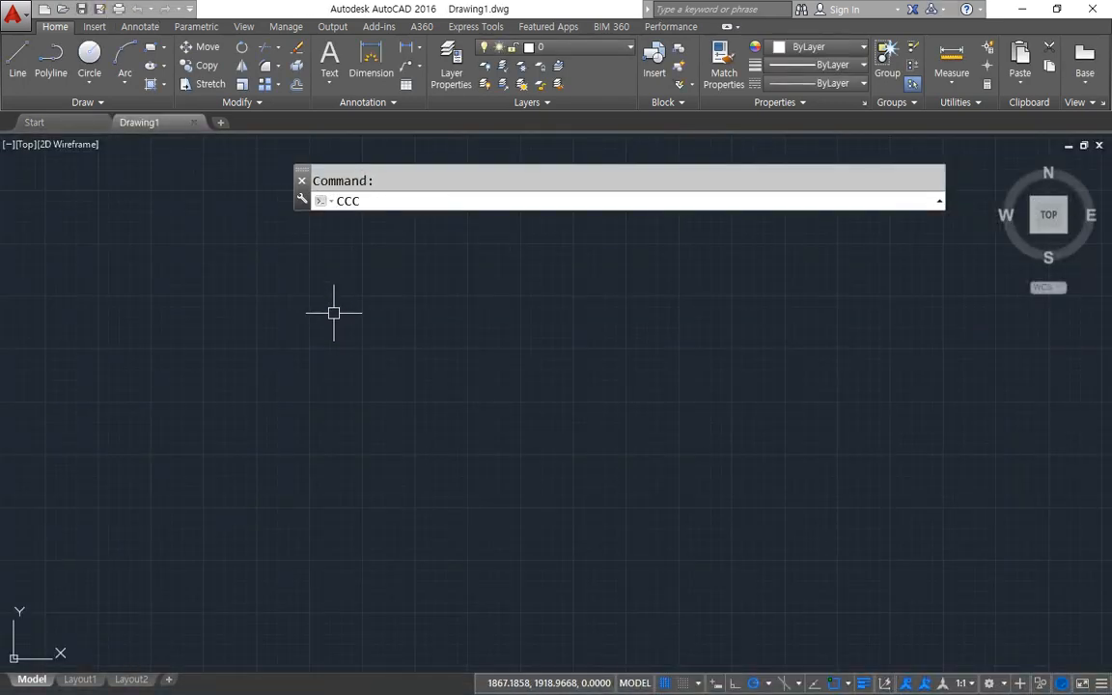
key("Return")
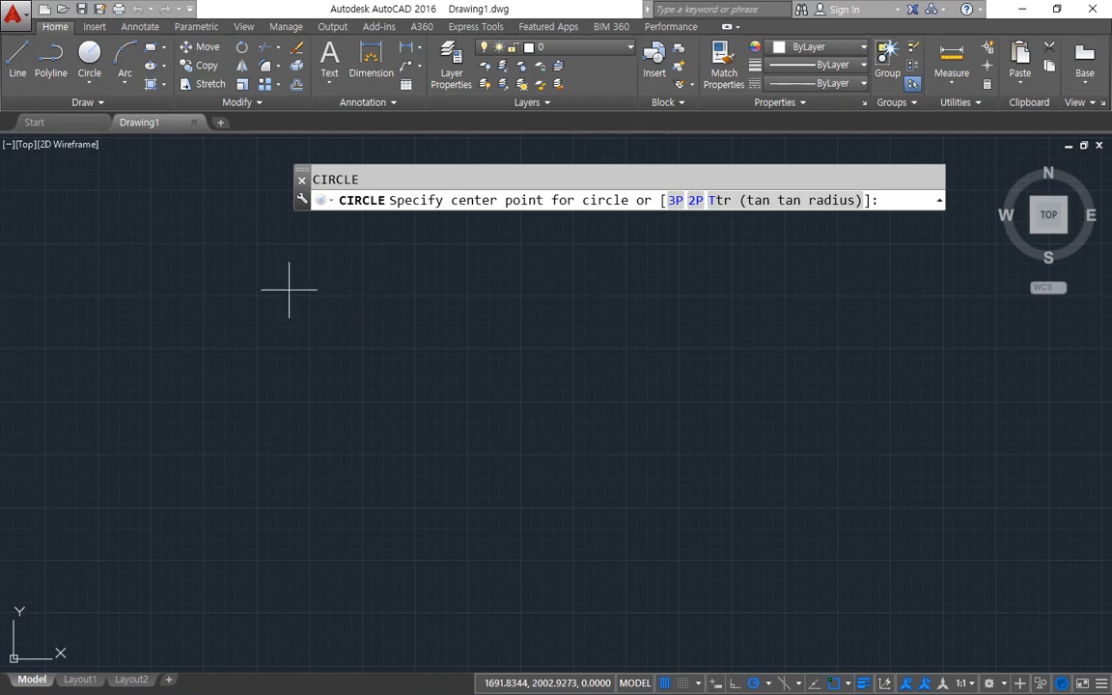
key("Escape")
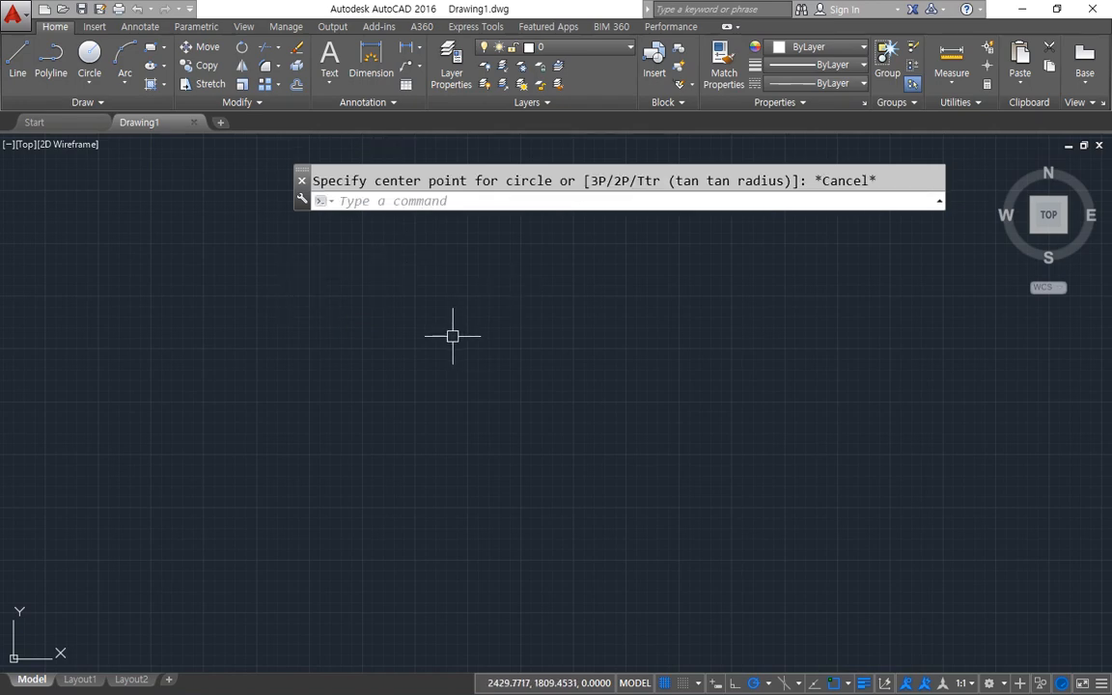
type("CCC")
key("Return")
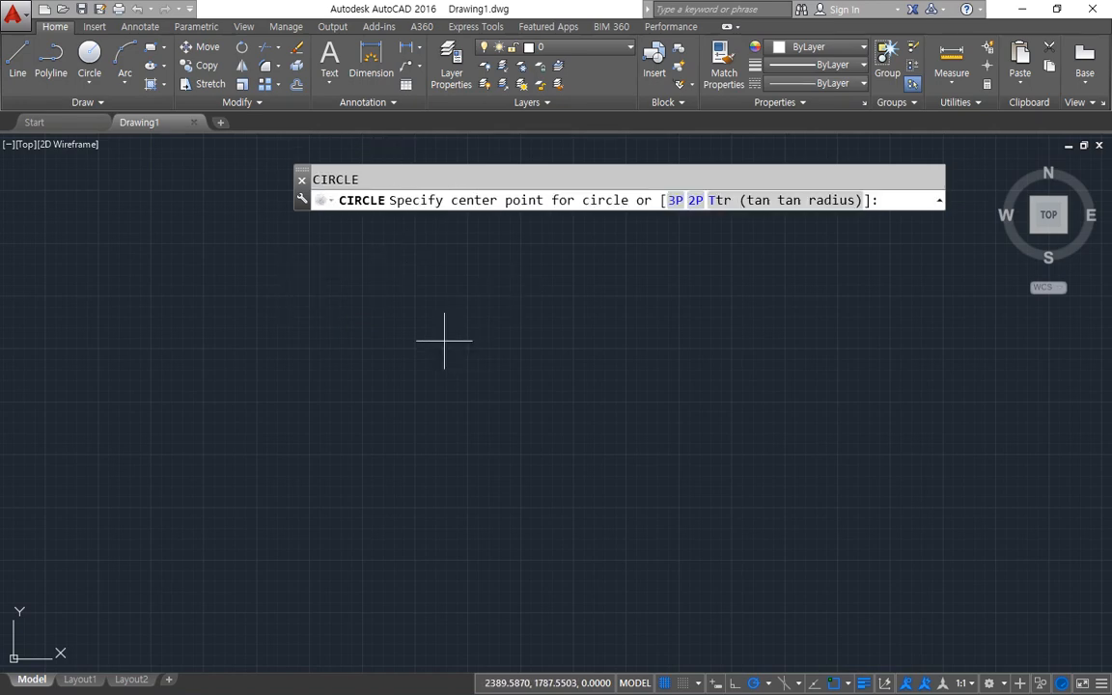